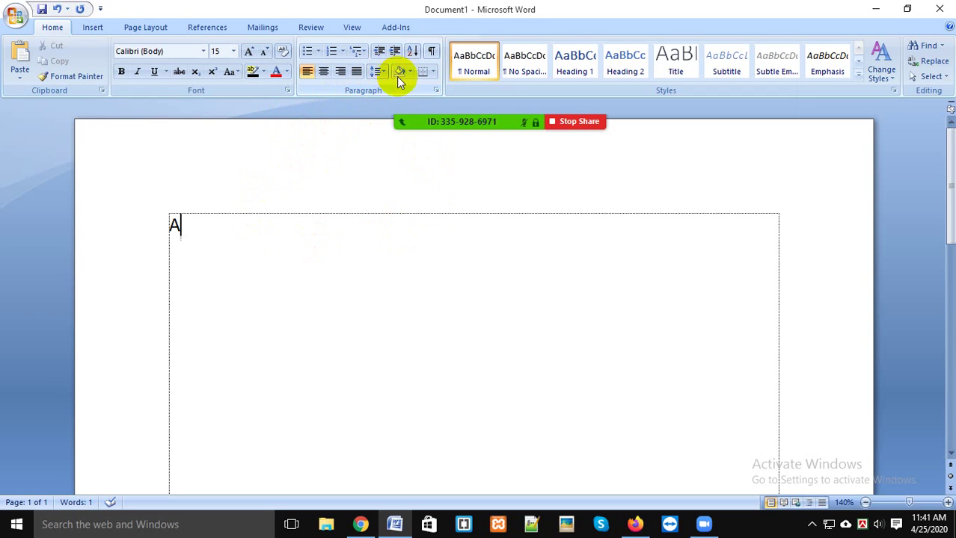
# Step: Replace the letter 'A' and erase the false start 'This i' in the text box
pyautogui.moveTo(292, 248); pyautogui.dragTo(5, 246)
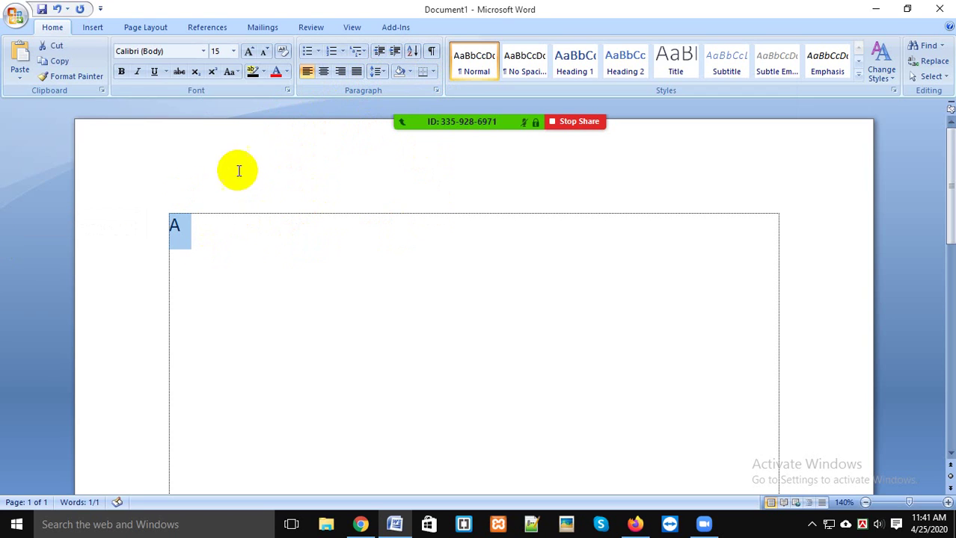
pyautogui.write('This i')
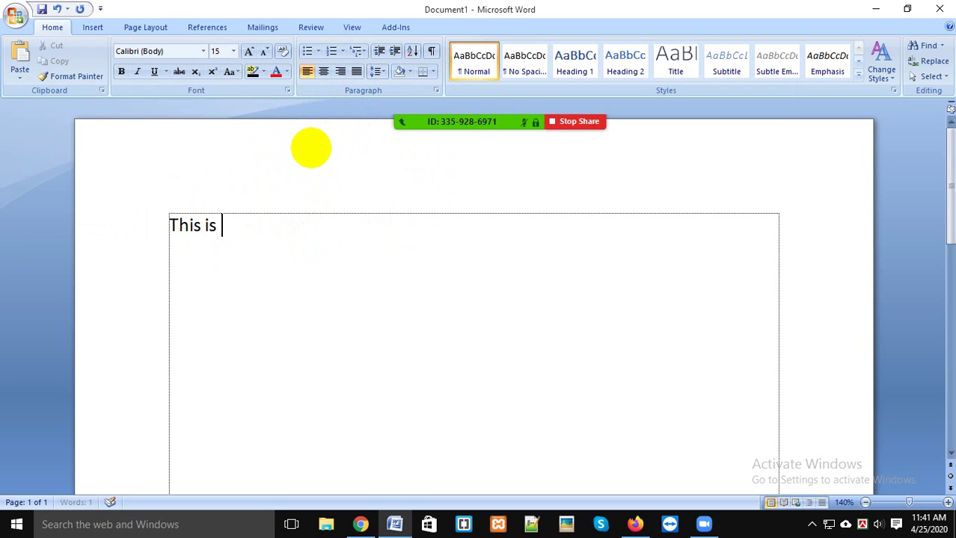
pyautogui.hotkey('ctrl', 'a')
pyautogui.press('BackSpace')
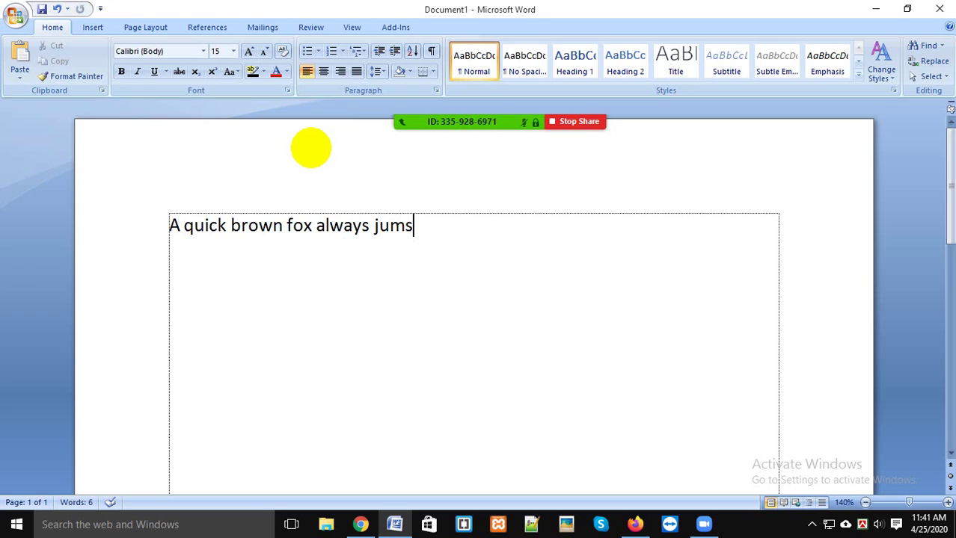
# Step: Unmute the microphone from the Zoom meeting controls
pyautogui.moveTo(714, 526)
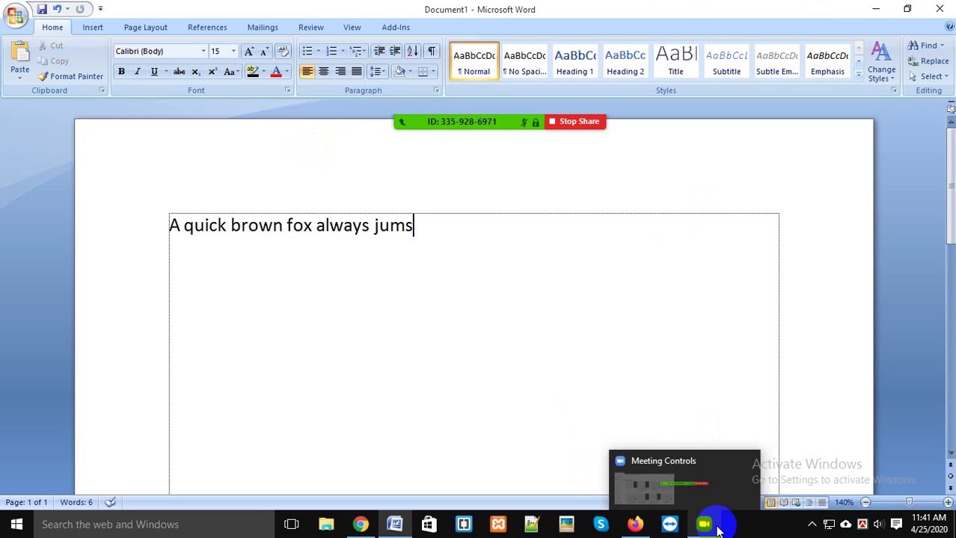
pyautogui.click(713, 495)
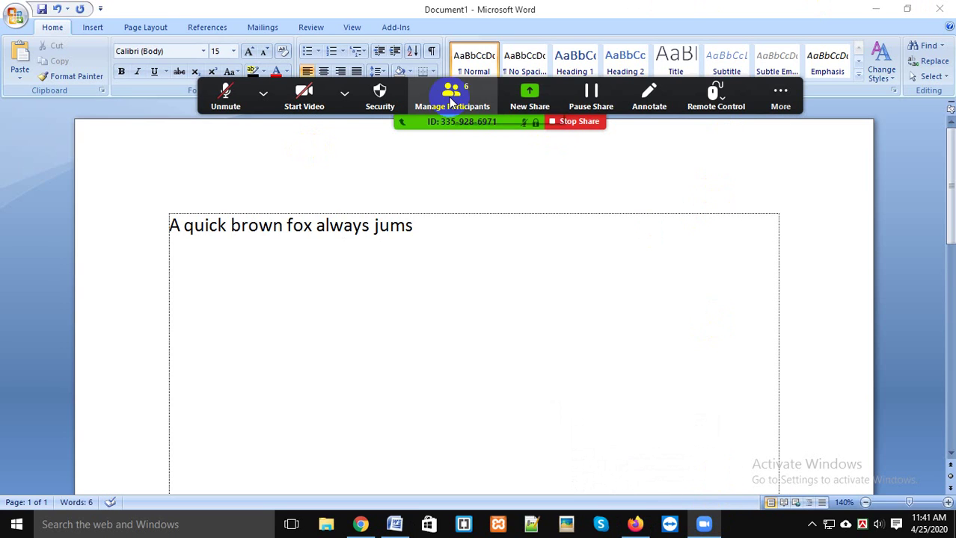
pyautogui.click(210, 95)
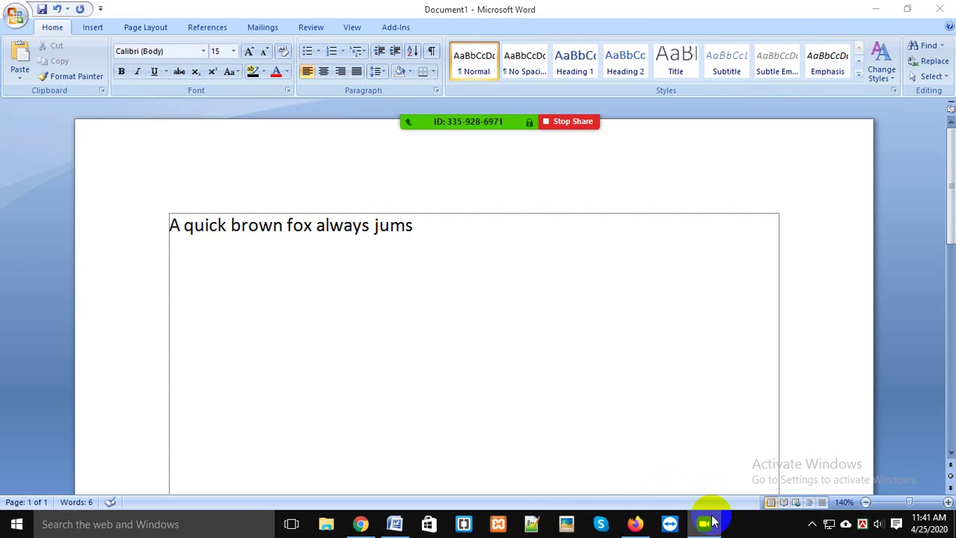
# Step: Admit the waiting participant, then hide the participants list to reveal the Word document
pyautogui.moveTo(471, 99)
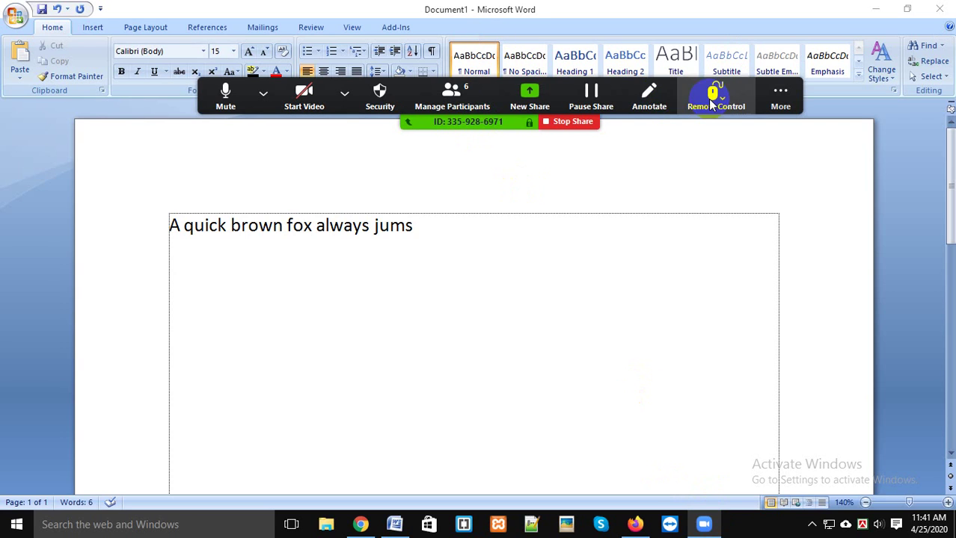
pyautogui.click(453, 103)
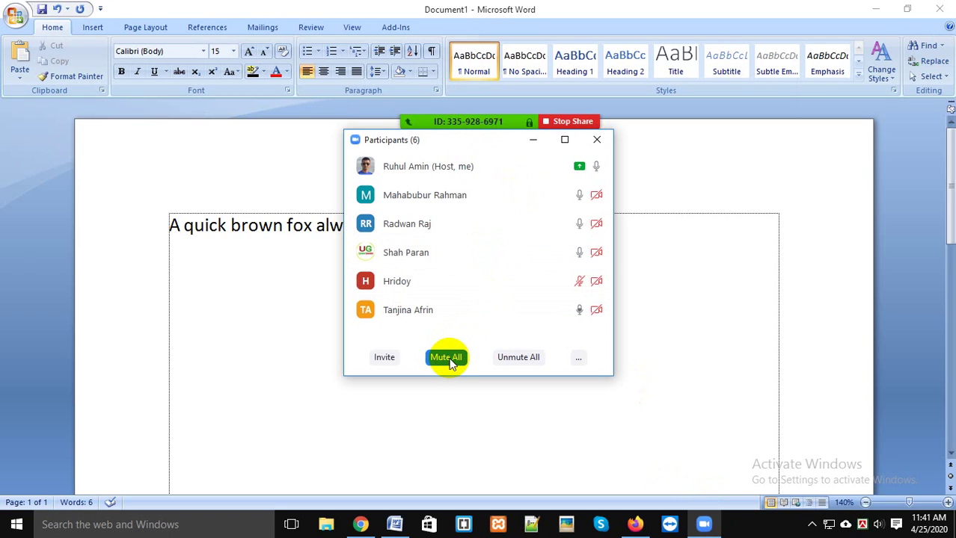
pyautogui.click(299, 285)
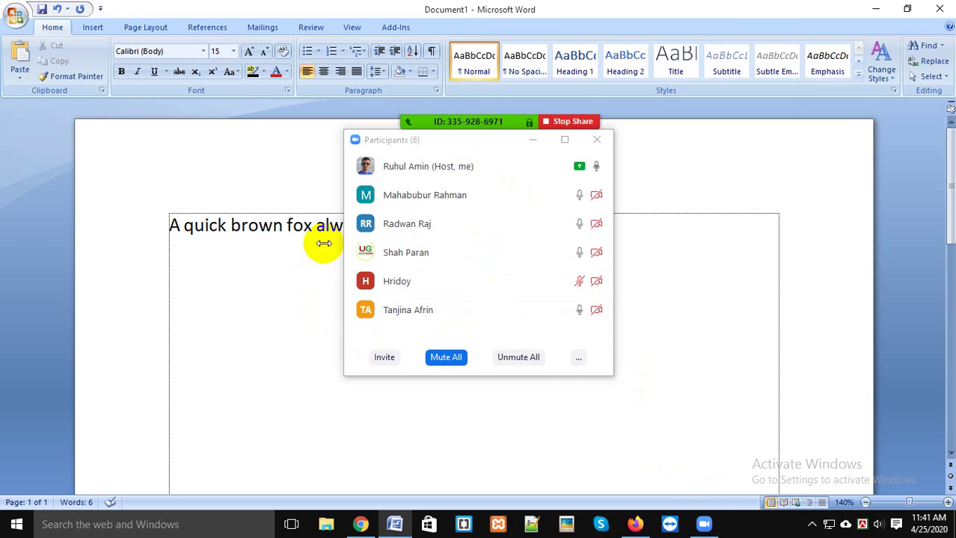
pyautogui.click(533, 139)
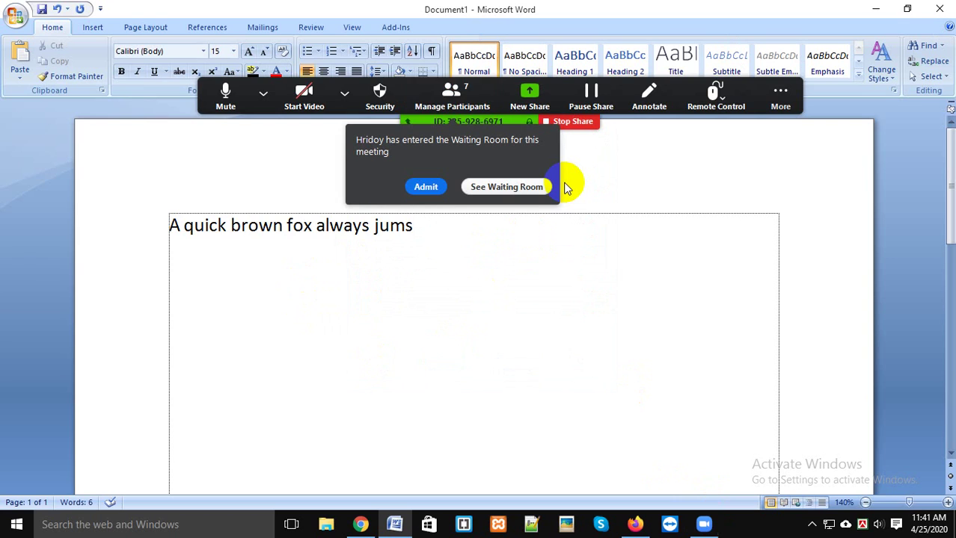
pyautogui.click(434, 187)
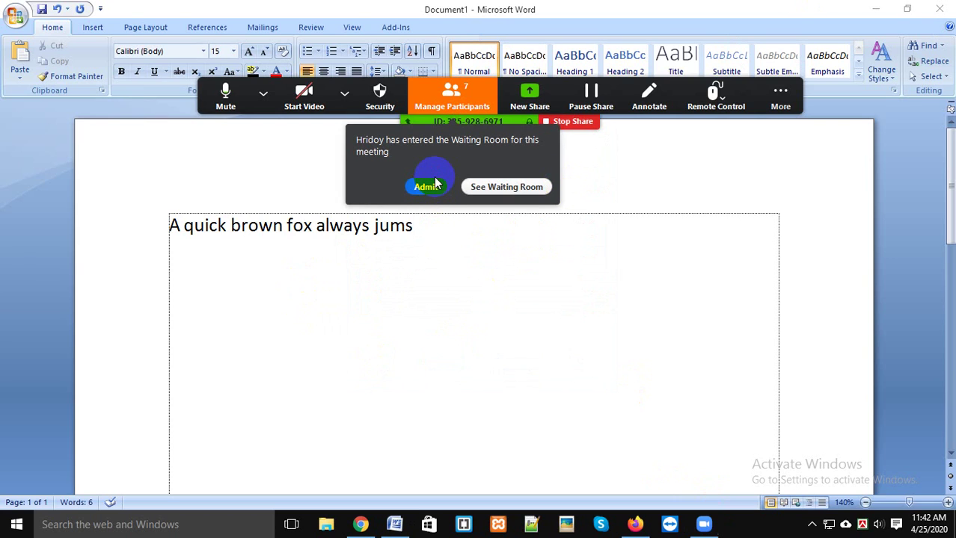
pyautogui.click(465, 90)
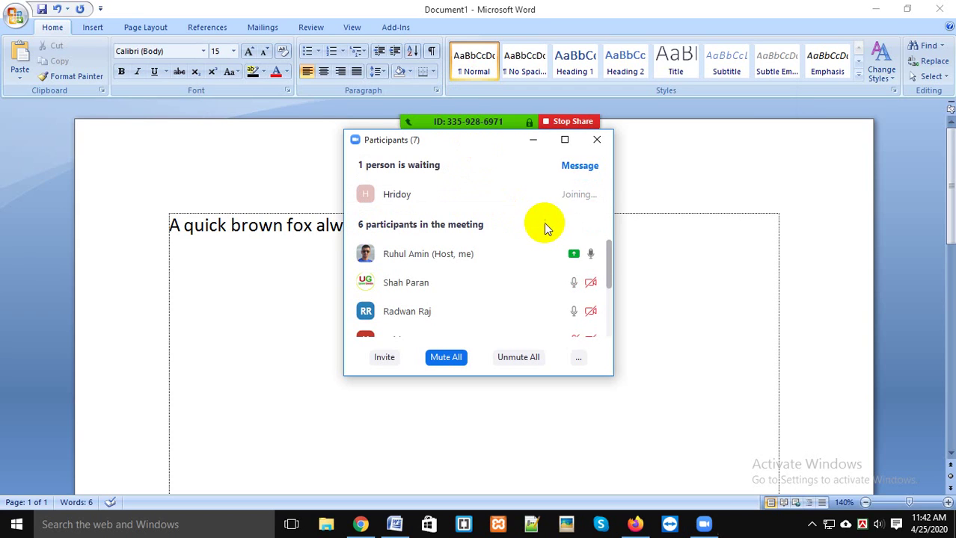
pyautogui.click(718, 321)
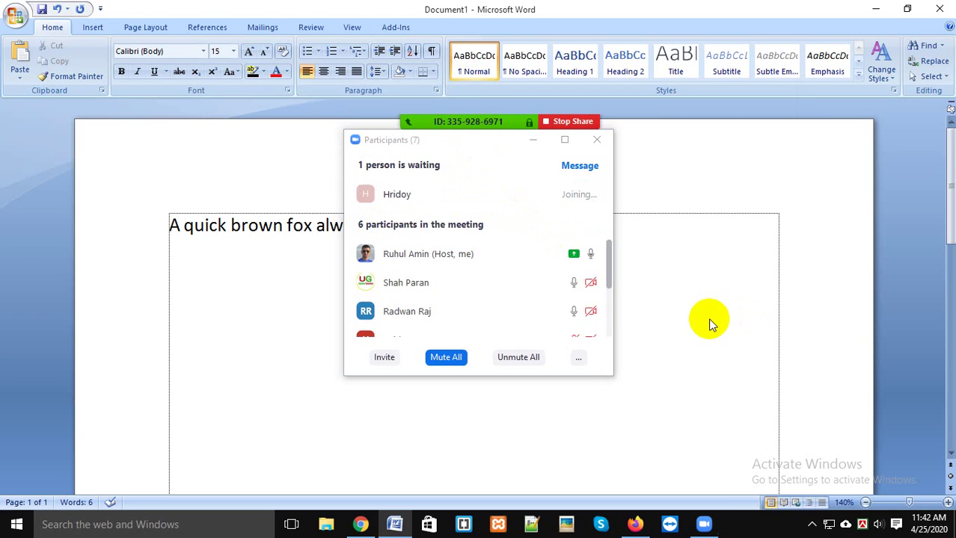
pyautogui.click(537, 142)
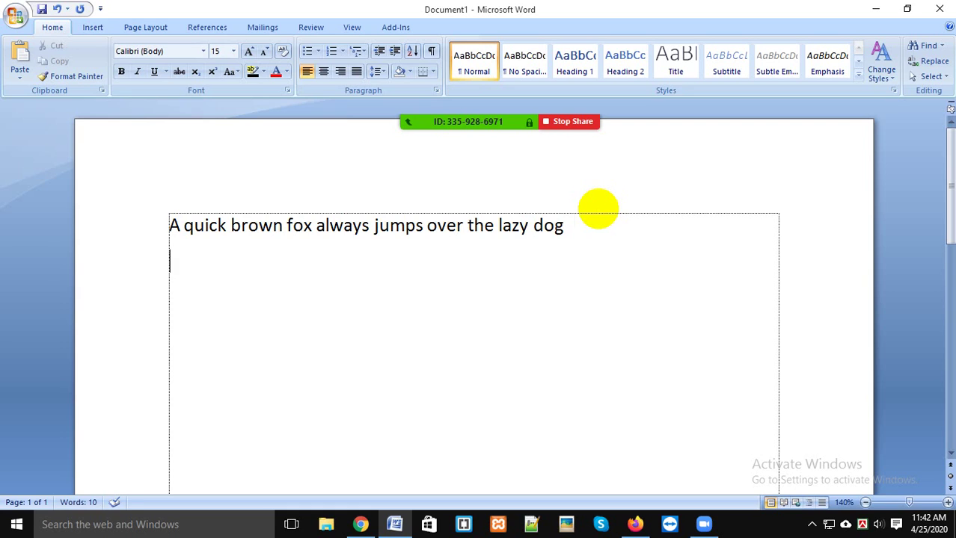
pyautogui.hotkey('ctrl', 'a')
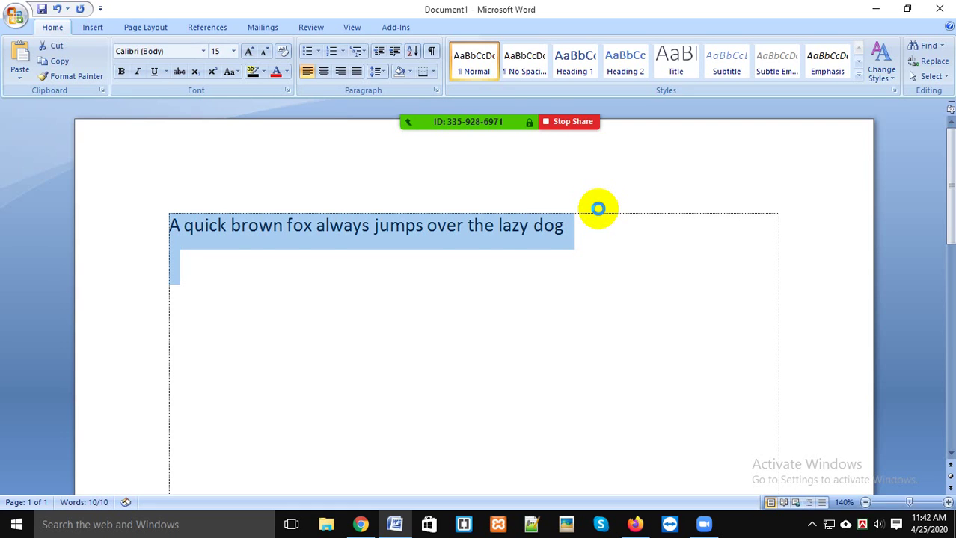
pyautogui.hotkey('ctrl', 'c')
pyautogui.hotkey('ctrl', 'v')
pyautogui.hotkey('ctrl', 'v')
pyautogui.hotkey('ctrl', 'v')
pyautogui.hotkey('ctrl', 'v')
pyautogui.hotkey('ctrl', 'v')
pyautogui.hotkey('ctrl', 'v')
pyautogui.hotkey('ctrl', 'v')
pyautogui.hotkey('ctrl', 'v')
pyautogui.hotkey('ctrl', 'v')
pyautogui.hotkey('ctrl', 'v')
pyautogui.hotkey('ctrl', 'v')
pyautogui.hotkey('ctrl', 'v')
pyautogui.hotkey('ctrl', 'v')
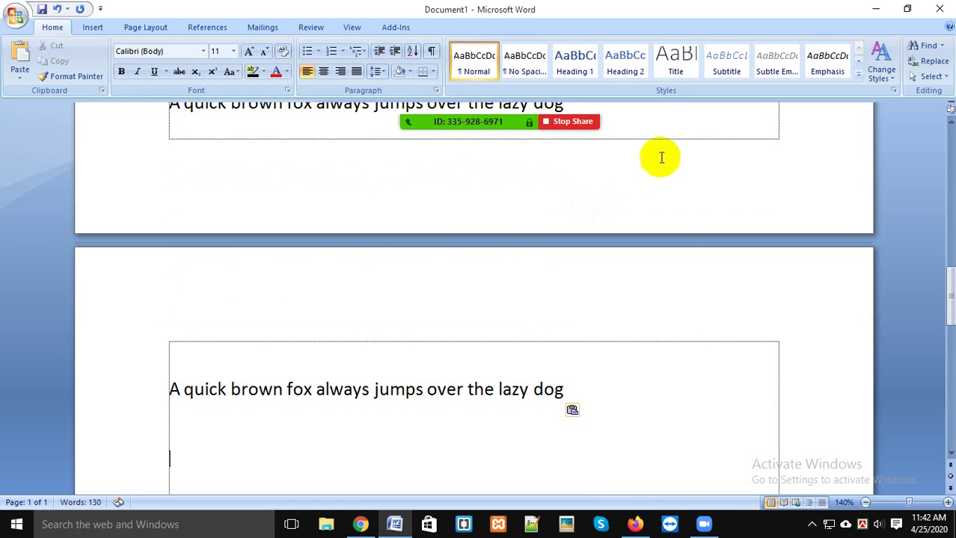
pyautogui.scroll(-4, 673, 225)
pyautogui.scroll(3, 688, 318)
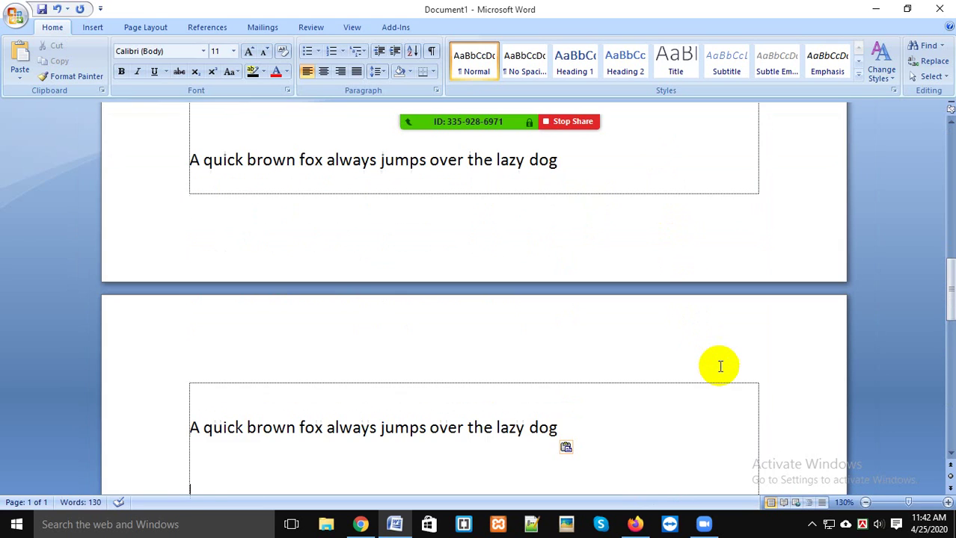
pyautogui.scroll(-3, 718, 351)
pyautogui.scroll(5, 770, 333)
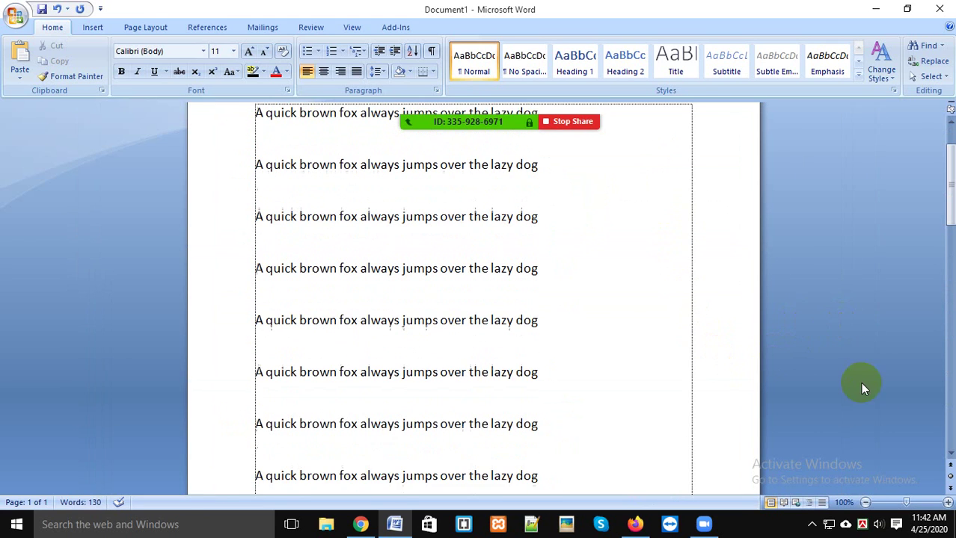
pyautogui.scroll(2, 875, 404)
pyautogui.click(394, 225)
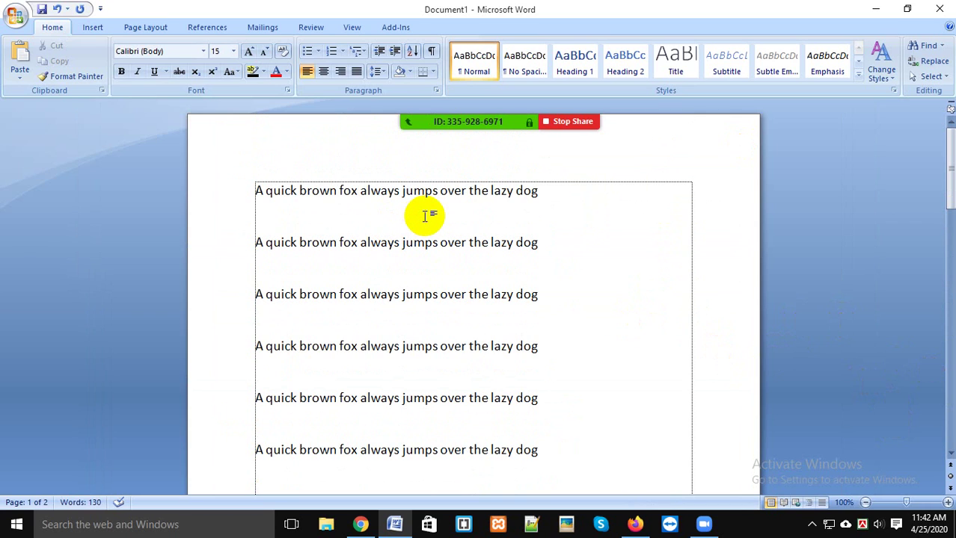
pyautogui.press('Delete')
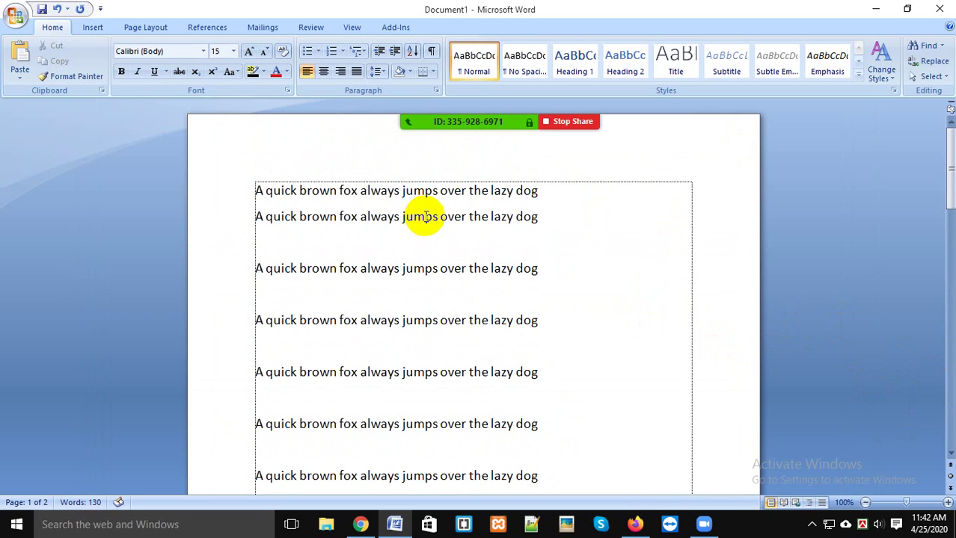
pyautogui.press('Delete')
pyautogui.press('Delete')
pyautogui.press('Delete')
pyautogui.press('Delete')
pyautogui.press('Delete')
pyautogui.press('Delete')
pyautogui.press('Delete')
pyautogui.press('Delete')
pyautogui.press('Delete')
pyautogui.press('Delete')
pyautogui.hotkey('ctrl', 'End')
pyautogui.press('BackSpace')
pyautogui.press('BackSpace')
pyautogui.press('BackSpace')
pyautogui.press('BackSpace')
pyautogui.press('BackSpace')
pyautogui.press('BackSpace')
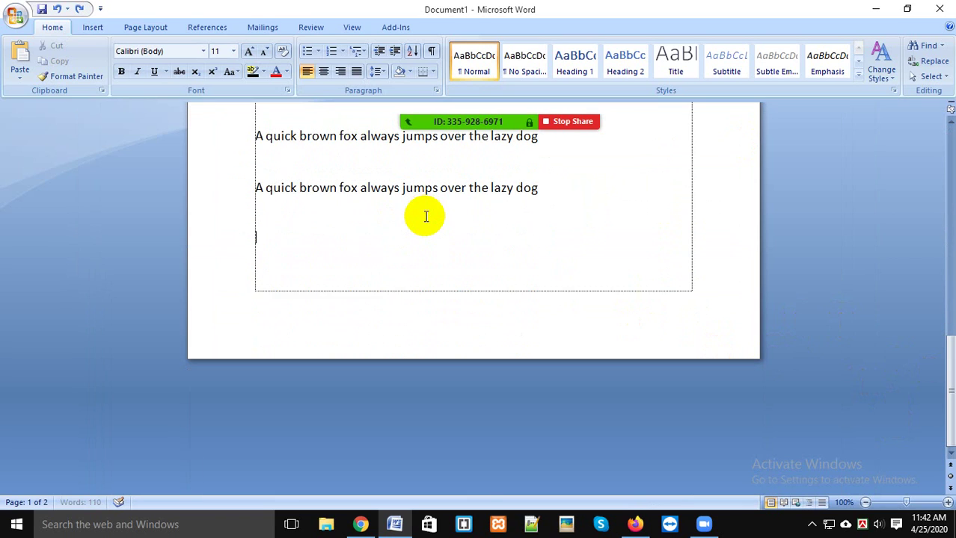
pyautogui.scroll(-2, 597, 320)
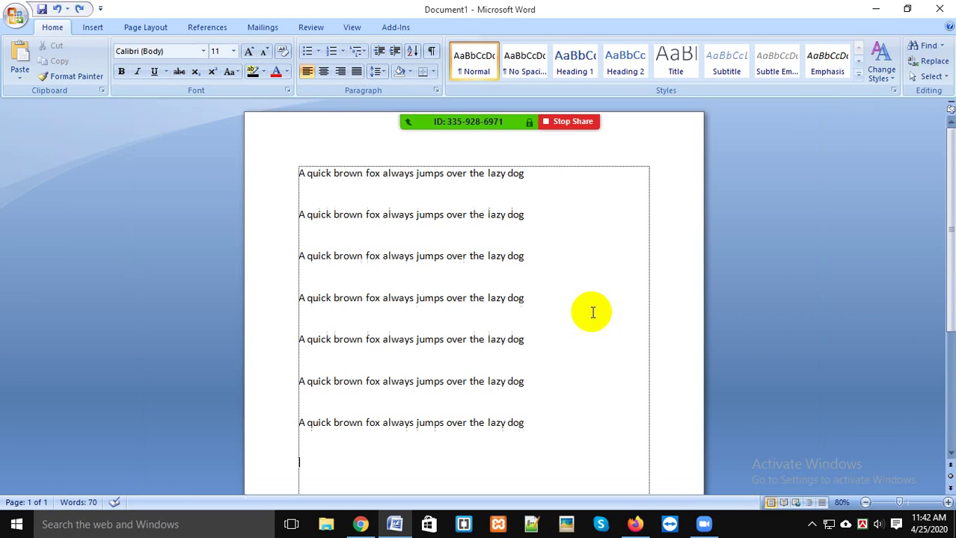
pyautogui.press('BackSpace')
pyautogui.press('BackSpace')
pyautogui.press('BackSpace')
pyautogui.press('BackSpace')
pyautogui.press('BackSpace')
pyautogui.press('BackSpace')
pyautogui.press('BackSpace')
pyautogui.press('BackSpace')
pyautogui.press('BackSpace')
pyautogui.press('BackSpace')
pyautogui.press('BackSpace')
pyautogui.press('BackSpace')
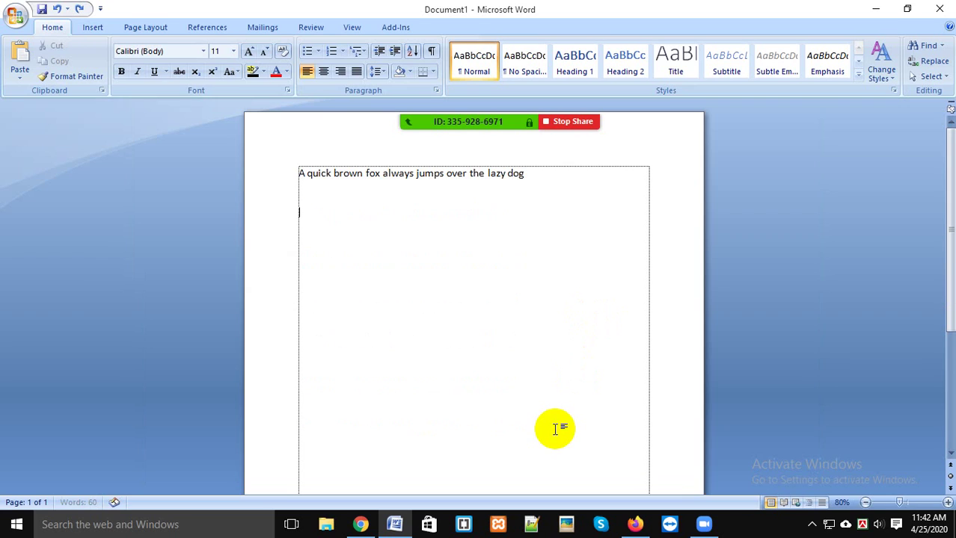
pyautogui.hotkey('ctrl', 'a')
# Step: Select the first fox sentence line together with the blank line below it
pyautogui.click(433, 302)
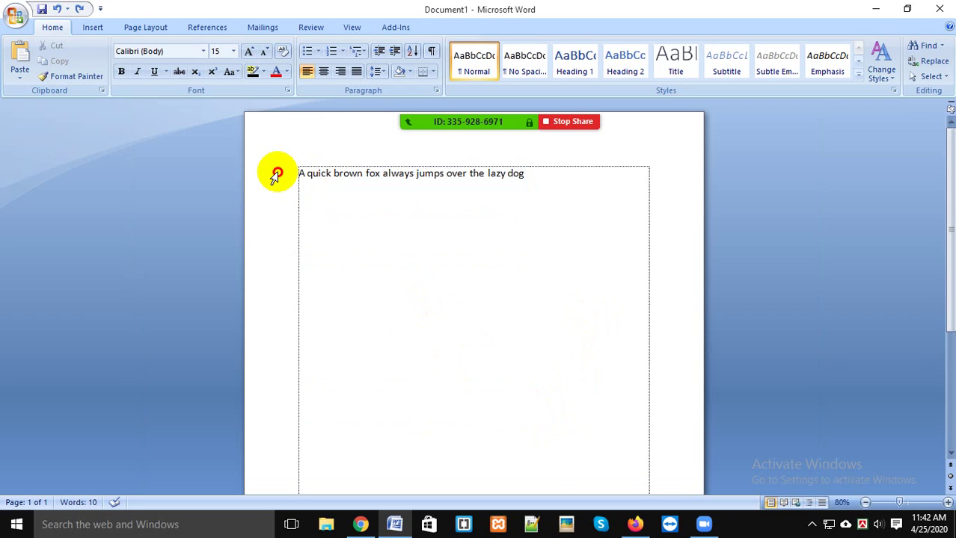
pyautogui.click(275, 173)
pyautogui.moveTo(275, 174); pyautogui.dragTo(266, 234)
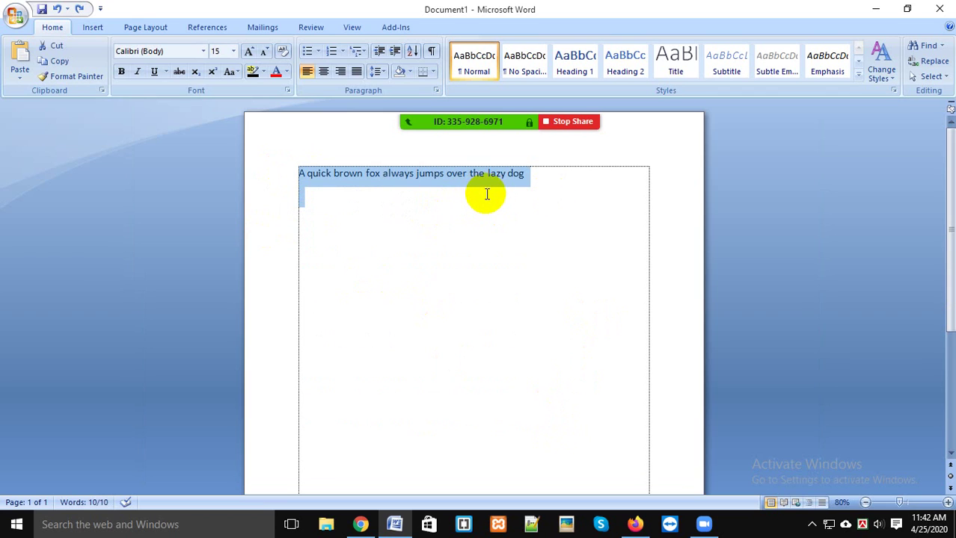
pyautogui.click(520, 176)
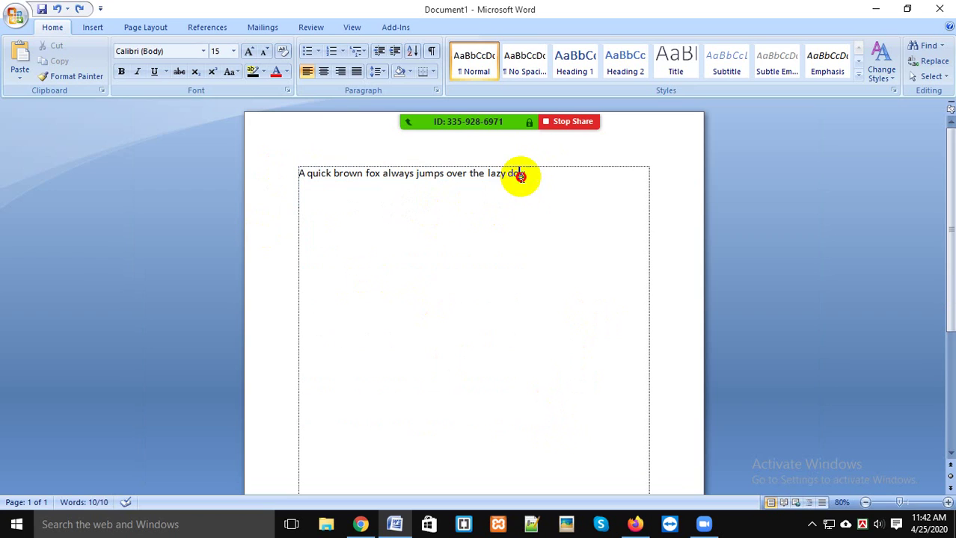
pyautogui.click(276, 178)
pyautogui.hotkey('ctrl', 'c')
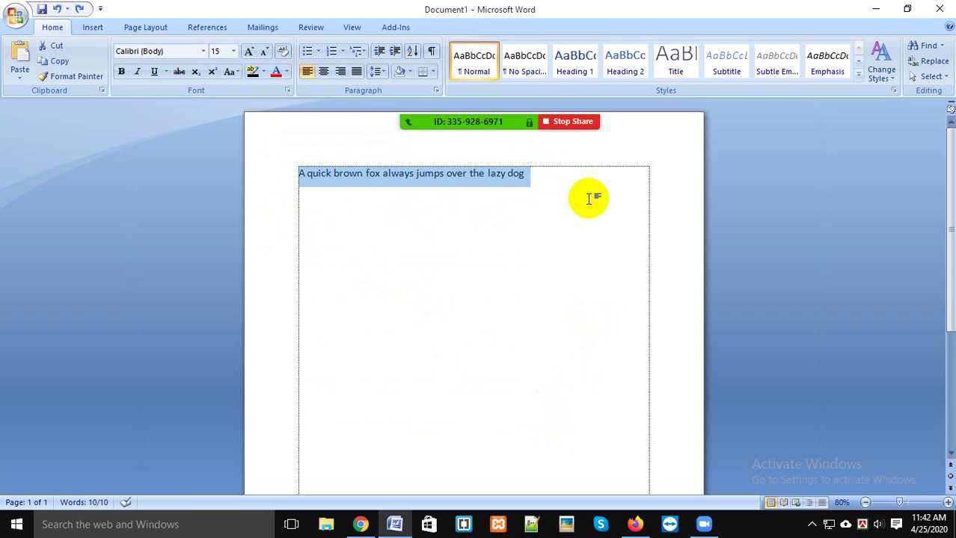
pyautogui.keyDown('shift'); pyautogui.click(305, 205); pyautogui.keyUp('shift')
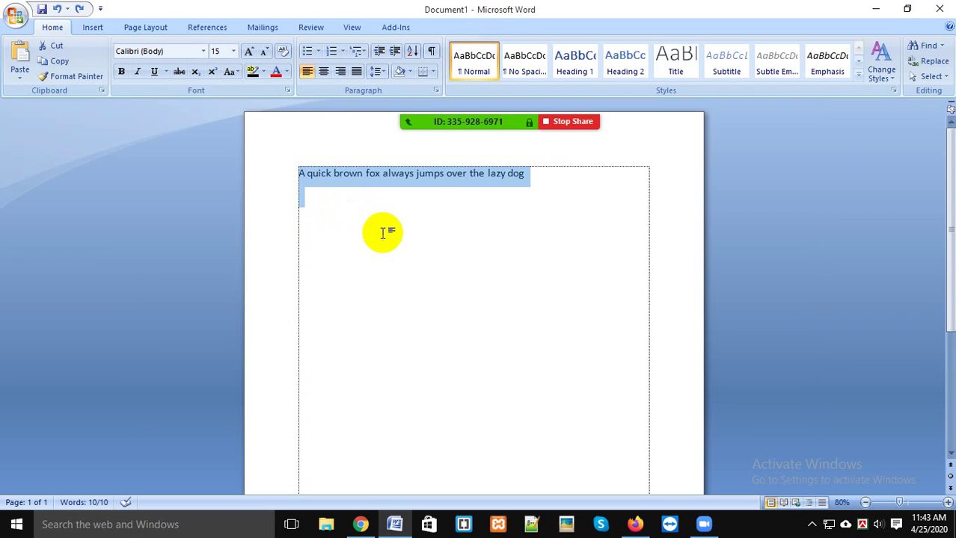
# Step: Paste the sentence repeatedly until five fox lines fill the page, then bring up the Start menu
pyautogui.hotkey('ctrl', 'v')
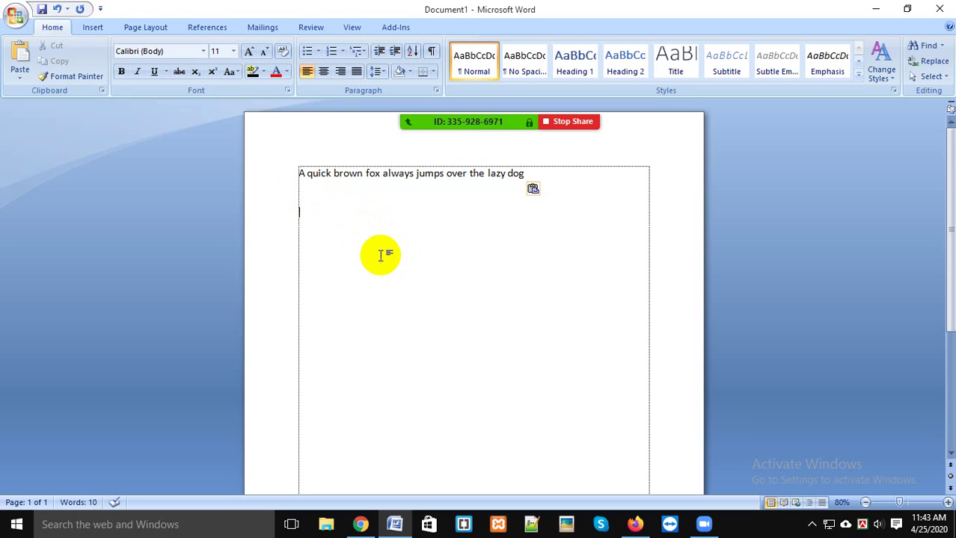
pyautogui.hotkey('ctrl', 'v')
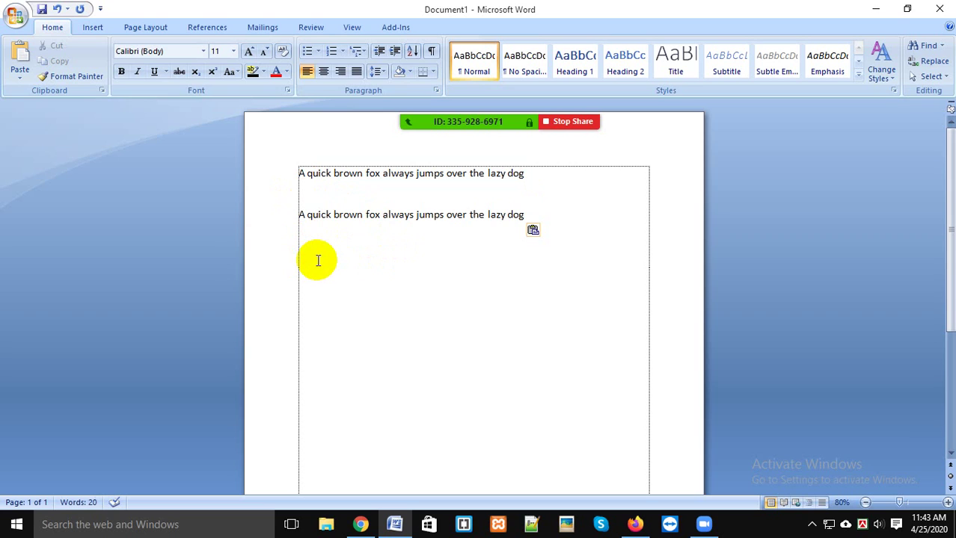
pyautogui.hotkey('ctrl', 'v')
pyautogui.hotkey('ctrl', 'v')
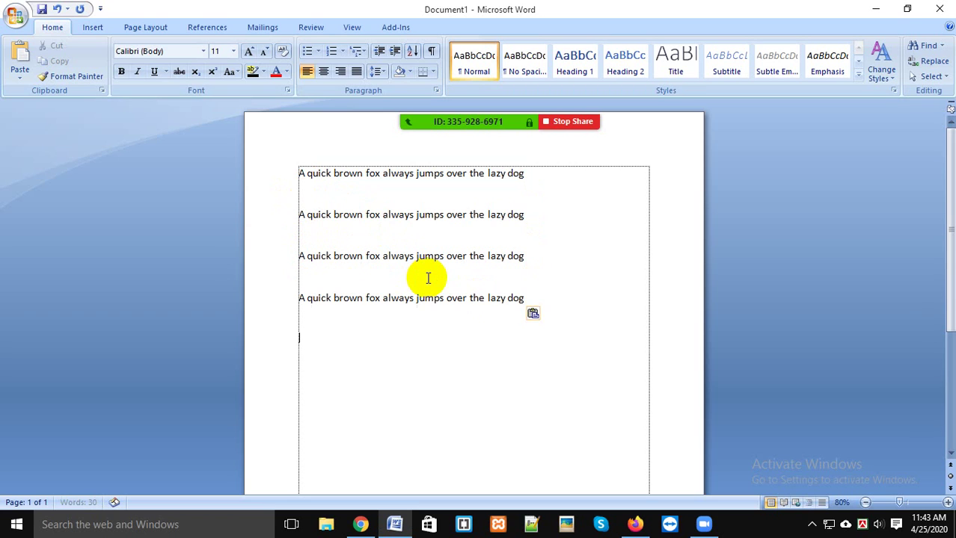
pyautogui.hotkey('ctrl', 'v')
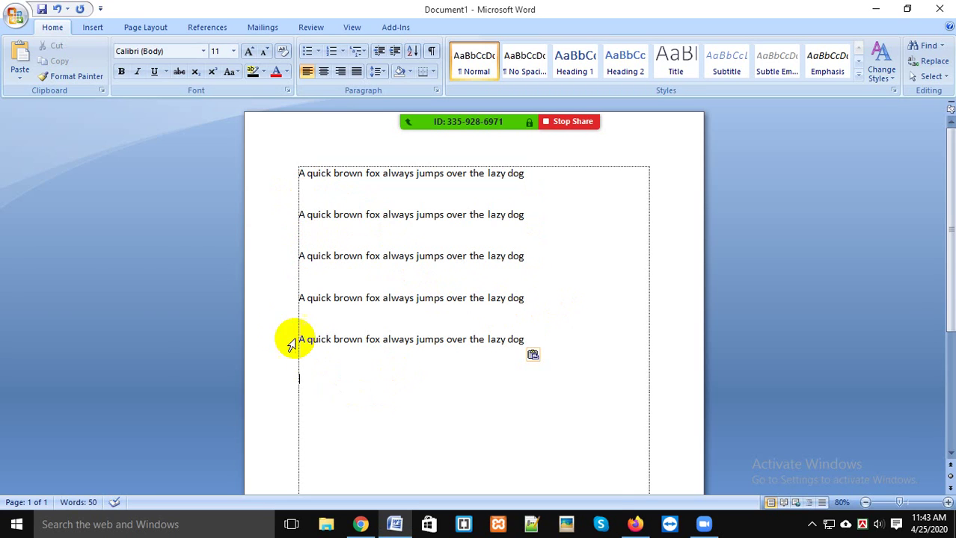
pyautogui.press('super')
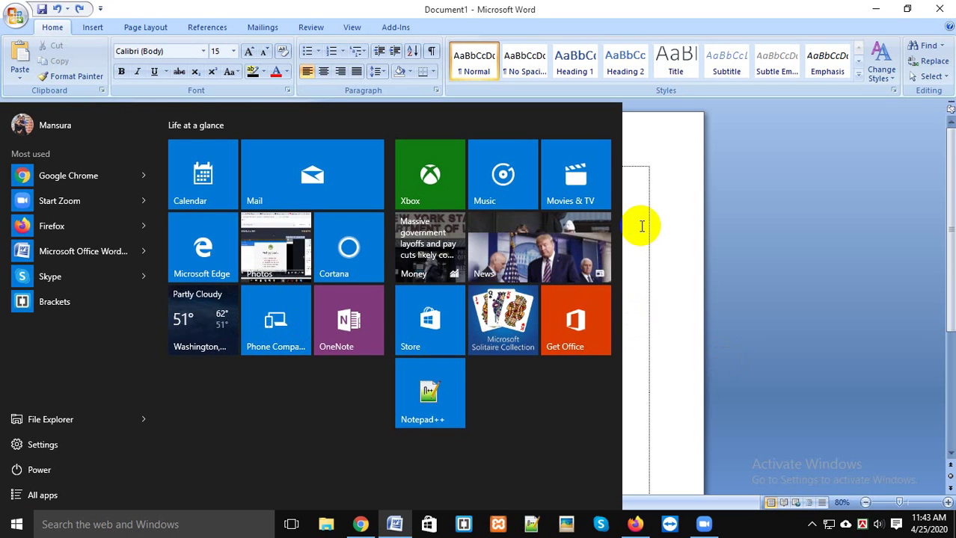
# Step: Close the blank Document2 launched from the Start menu and place the caret after the last fox line
pyautogui.click(395, 521)
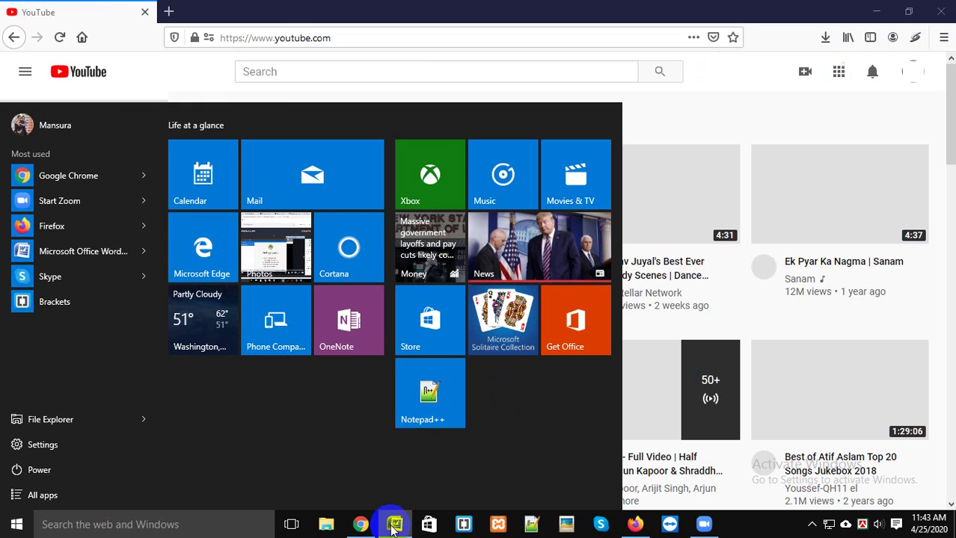
pyautogui.click(397, 520)
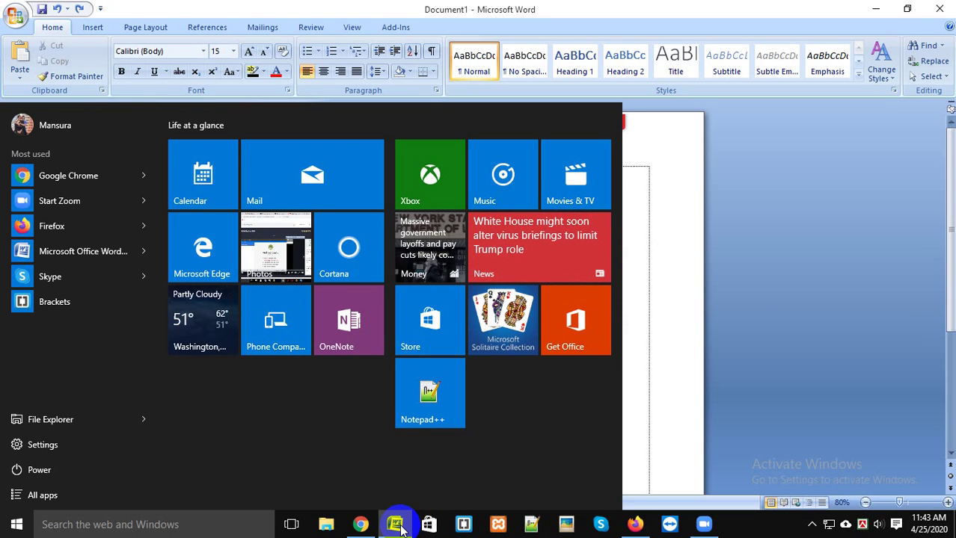
pyautogui.click(74, 255)
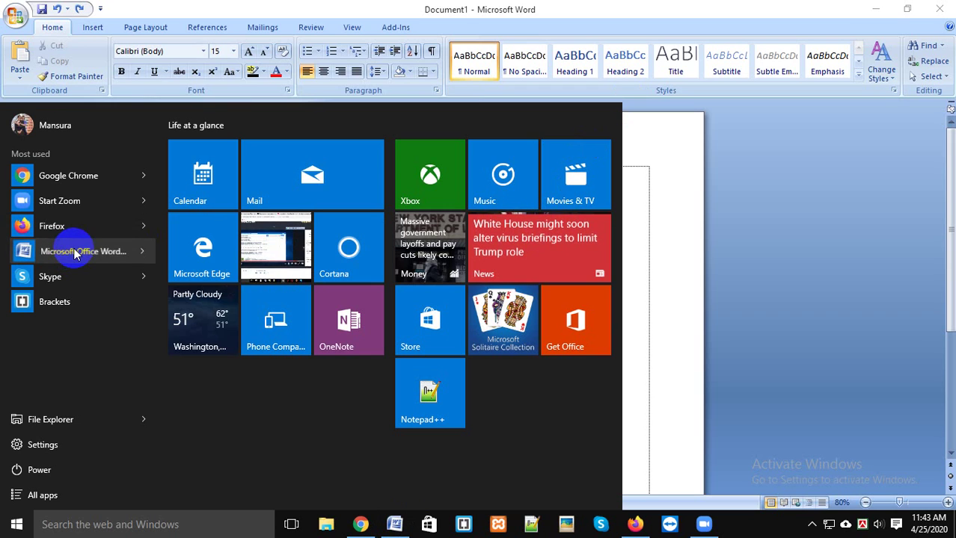
pyautogui.click(764, 279)
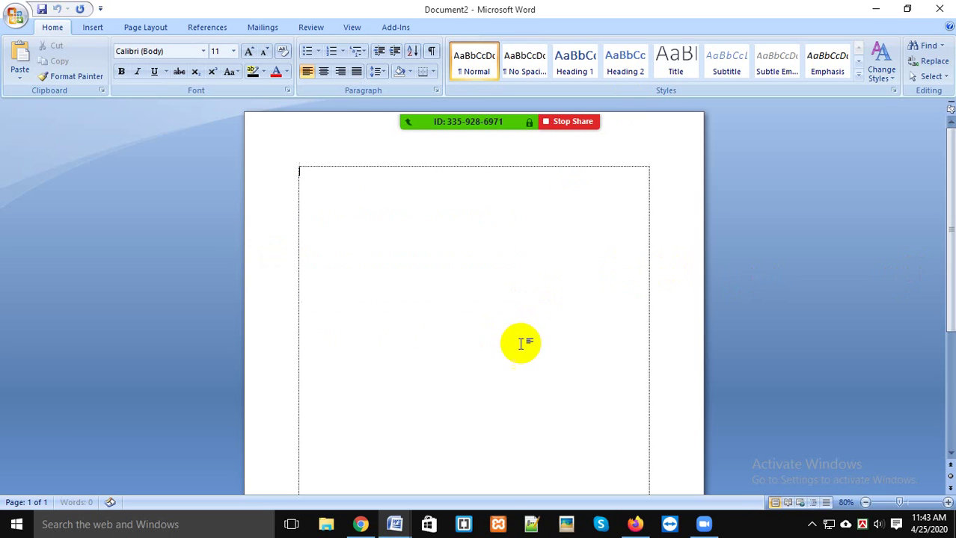
pyautogui.click(940, 9)
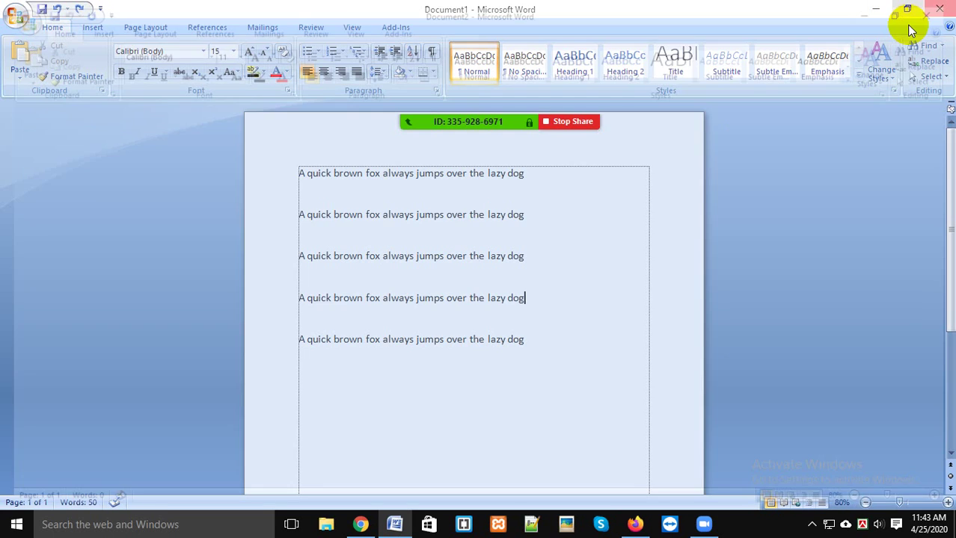
pyautogui.click(522, 339)
# Step: Paste an extra copy of the fox sentence below the last line
pyautogui.moveTo(522, 339); pyautogui.dragTo(300, 340)
pyautogui.hotkey('ctrl', 'c')
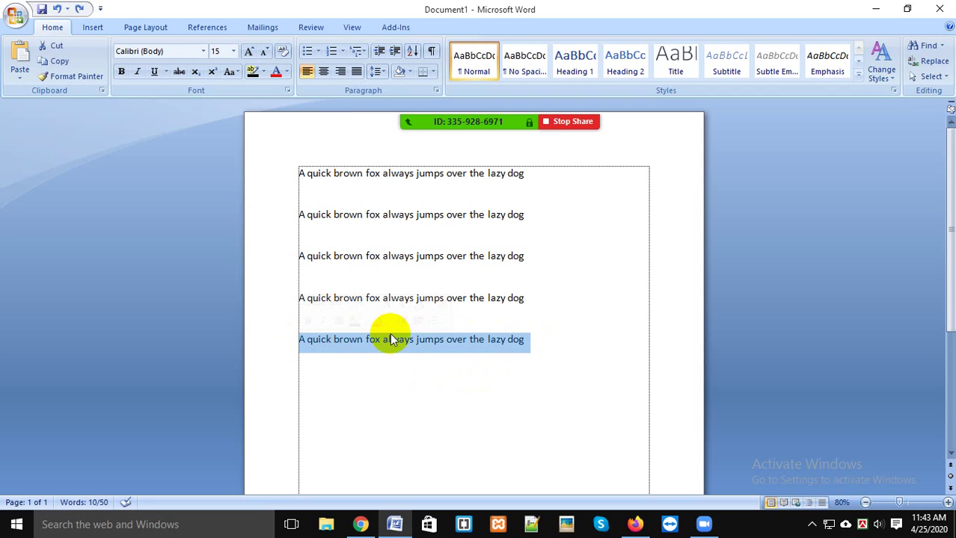
pyautogui.click(531, 352)
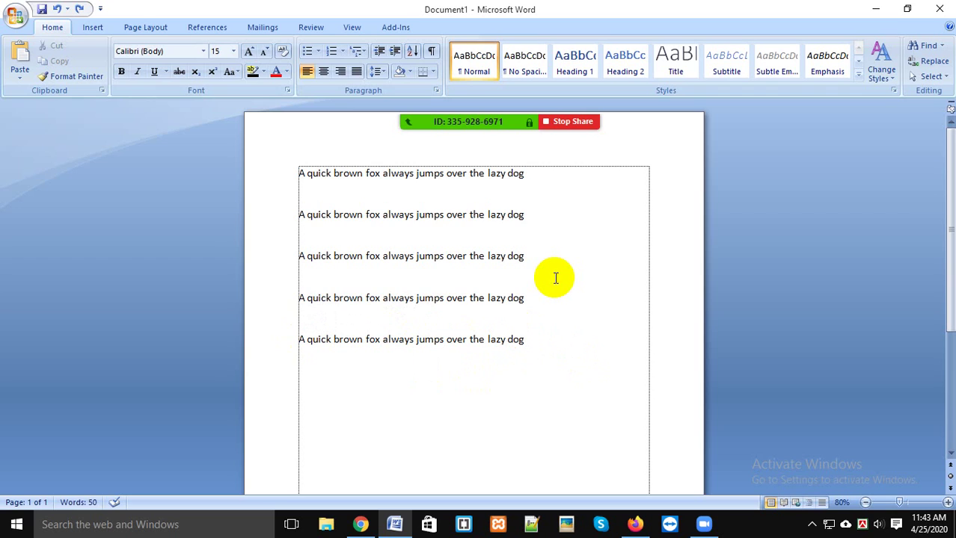
pyautogui.hotkey('ctrl', 'v')
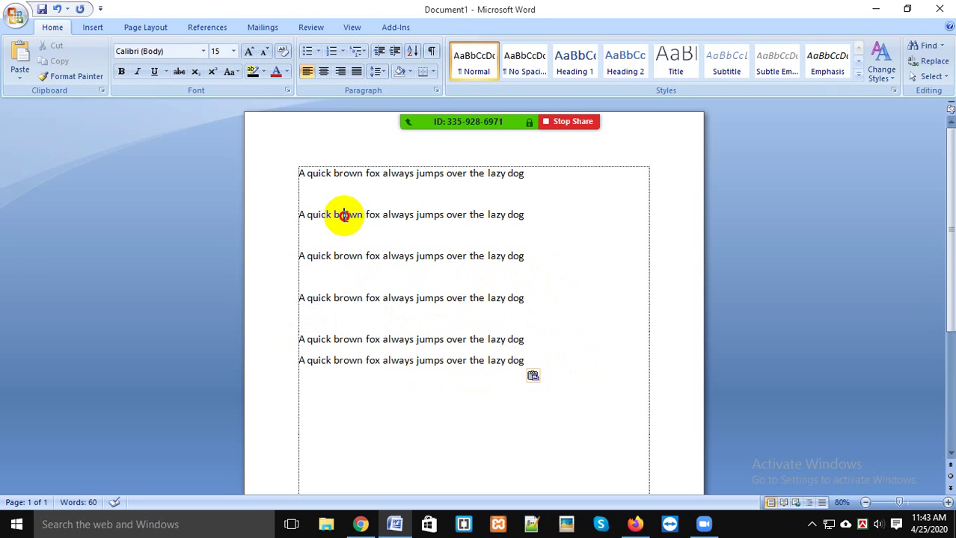
pyautogui.moveTo(340, 214); pyautogui.dragTo(344, 268)
pyautogui.moveTo(303, 339); pyautogui.dragTo(319, 353)
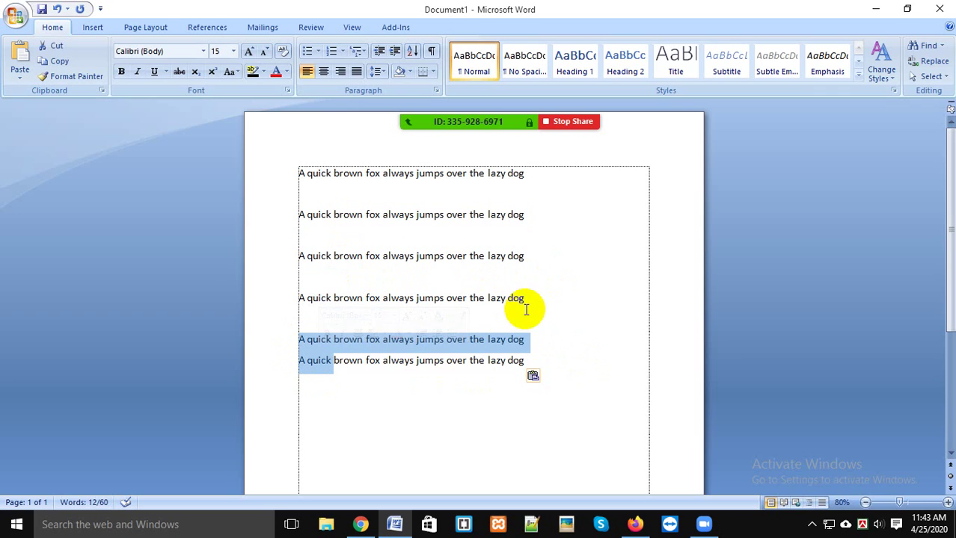
pyautogui.moveTo(475, 118)
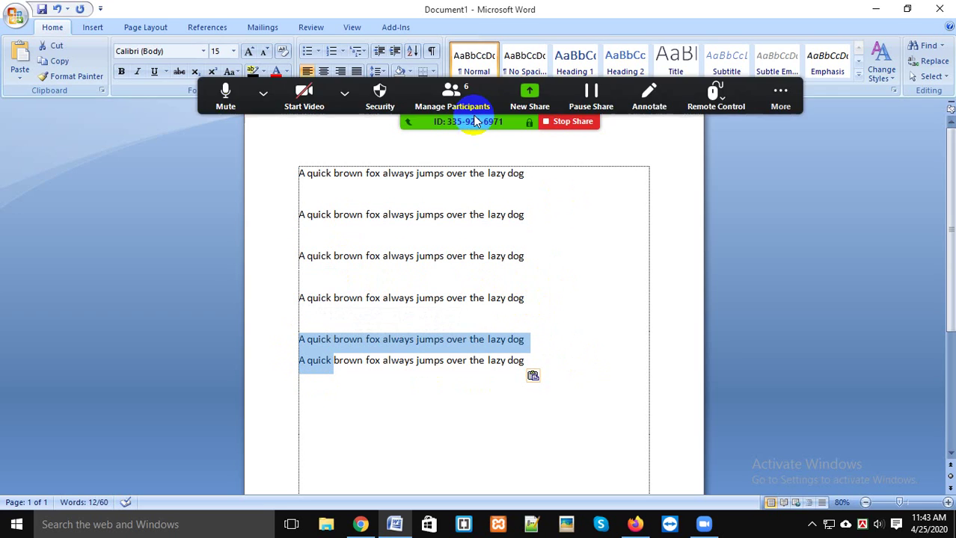
pyautogui.click(619, 283)
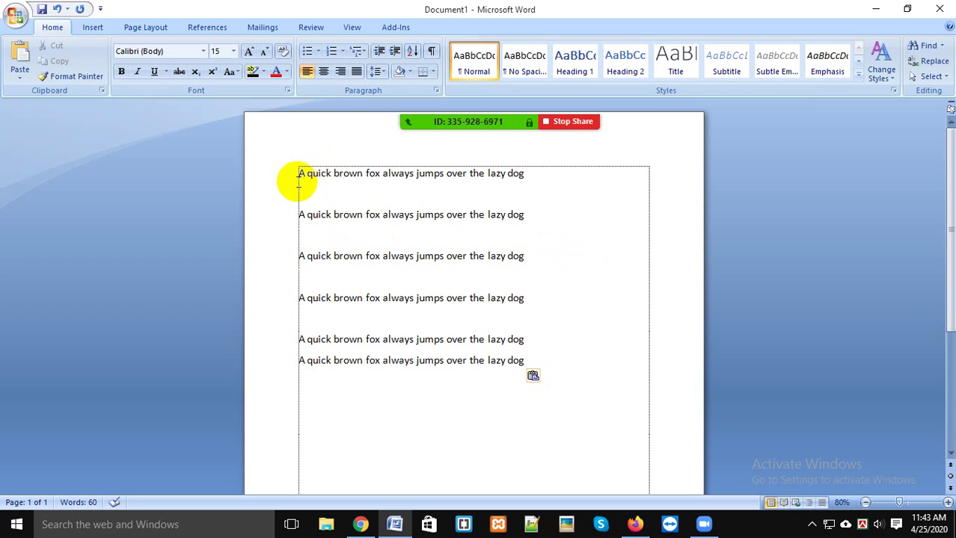
# Step: Paste more copies, then undo with Ctrl+Z until only the first sentence remains
pyautogui.moveTo(298, 174); pyautogui.dragTo(311, 202)
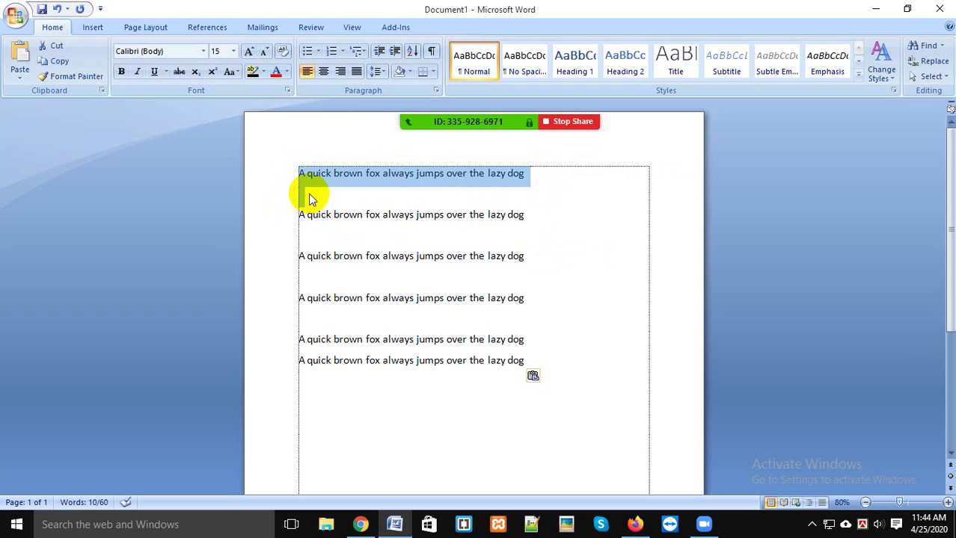
pyautogui.click(329, 193)
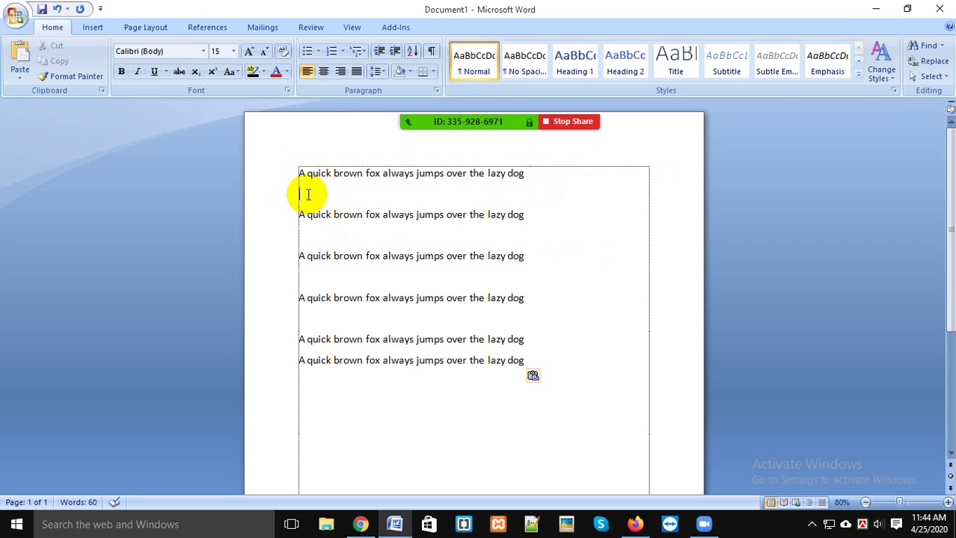
pyautogui.moveTo(297, 171); pyautogui.dragTo(591, 204)
pyautogui.hotkey('ctrl', 'c')
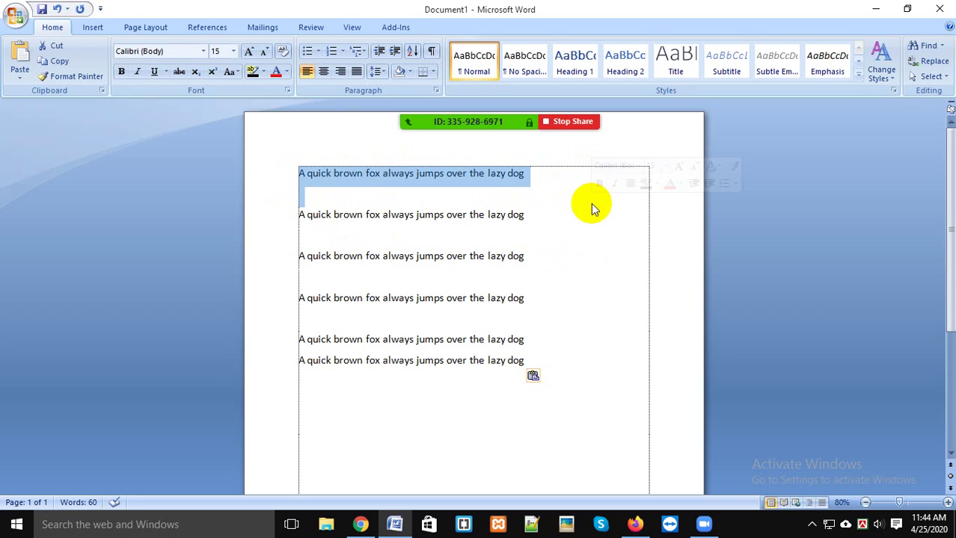
pyautogui.click(566, 396)
pyautogui.hotkey('ctrl', 'v')
pyautogui.hotkey('ctrl', 'v')
pyautogui.hotkey('ctrl', 'v')
pyautogui.hotkey('ctrl', 'v')
pyautogui.hotkey('ctrl', 'z')
pyautogui.hotkey('ctrl', 'z')
pyautogui.hotkey('ctrl', 'z')
pyautogui.hotkey('ctrl', 'z')
pyautogui.hotkey('ctrl', 'z')
pyautogui.hotkey('ctrl', 'z')
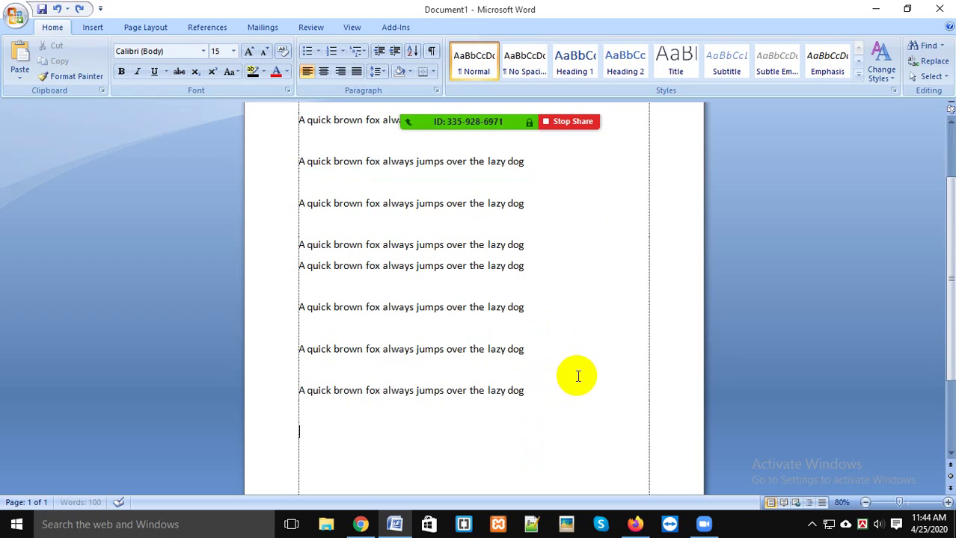
pyautogui.hotkey('ctrl', 'z')
pyautogui.hotkey('ctrl', 'z')
pyautogui.hotkey('ctrl', 'z')
pyautogui.hotkey('ctrl', 'z')
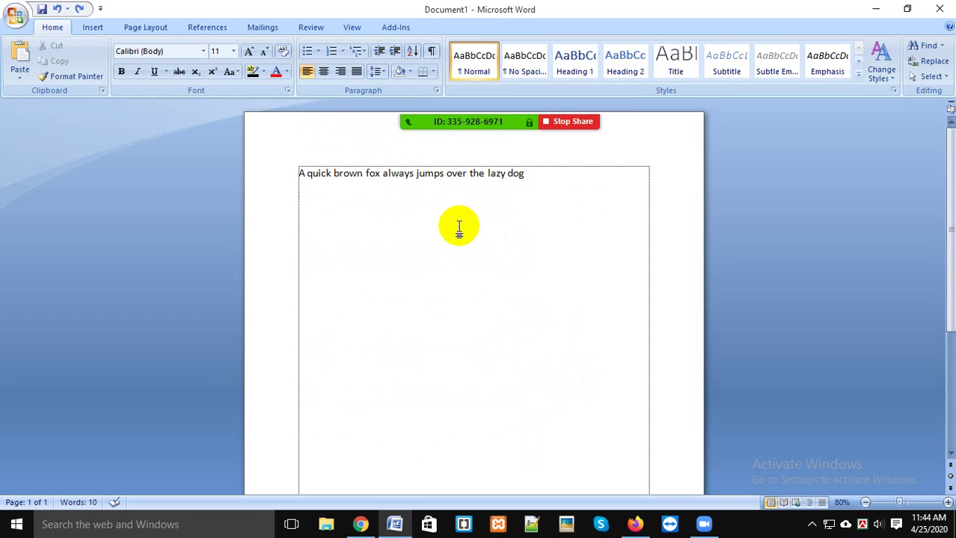
# Step: Admit the waiting attendee and minimize the Zoom participants window to show the Word page
pyautogui.click(930, 77)
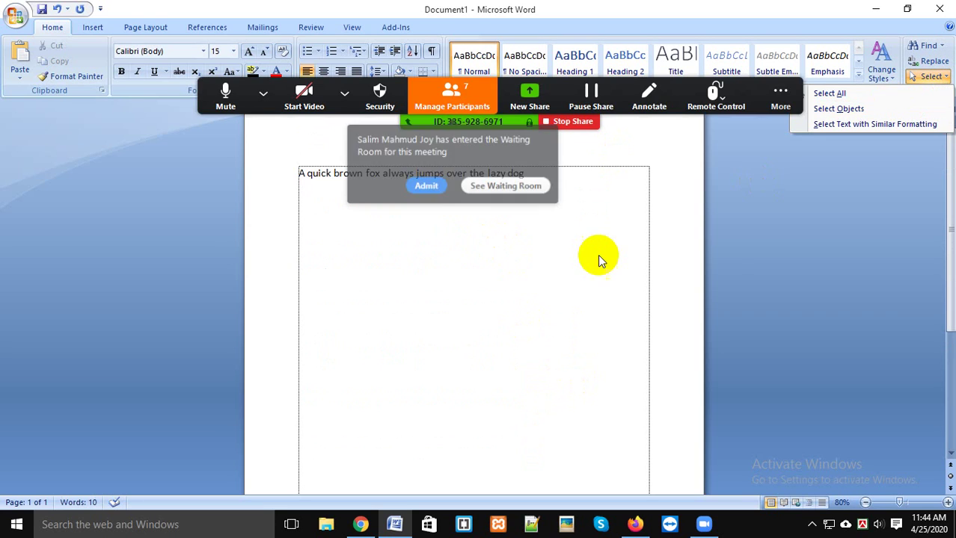
pyautogui.click(427, 188)
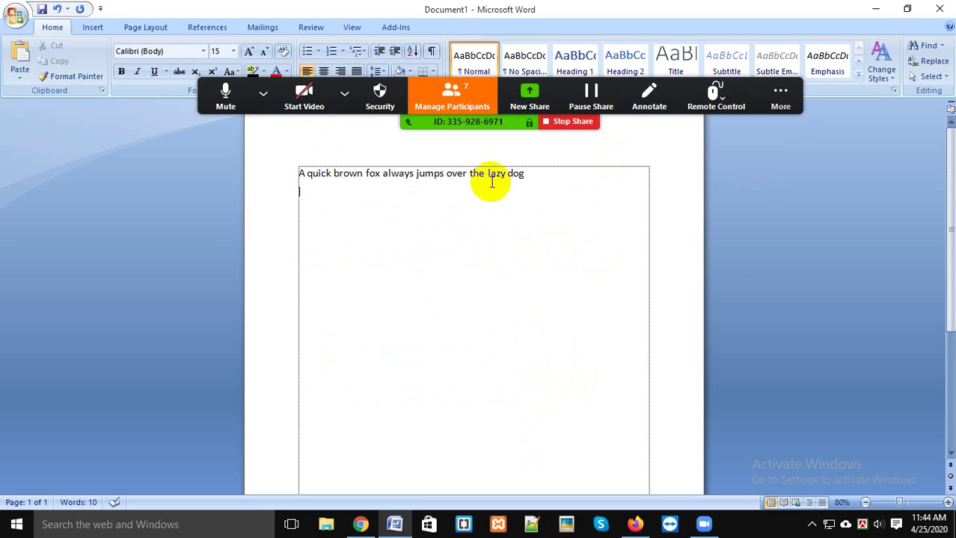
pyautogui.click(750, 87)
pyautogui.click(465, 91)
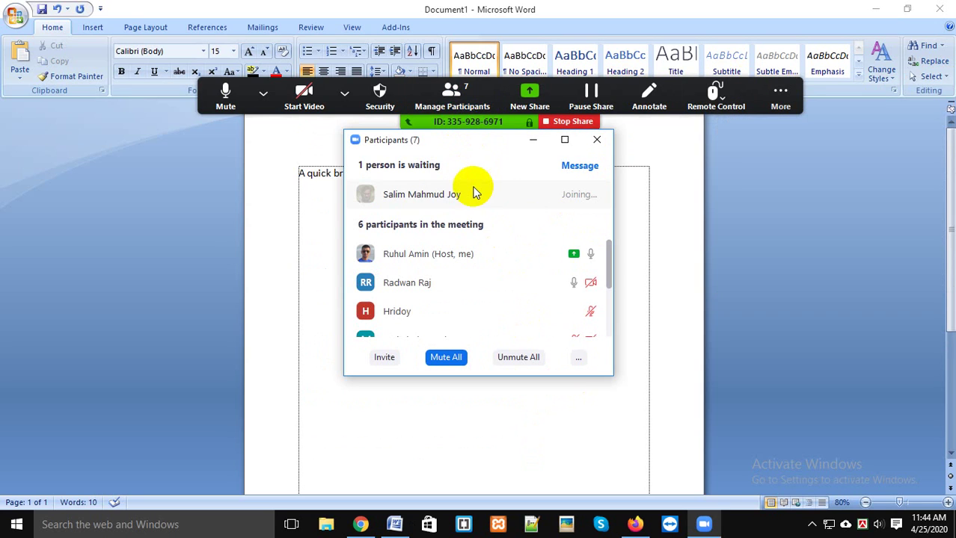
pyautogui.click(334, 186)
pyautogui.click(527, 141)
pyautogui.moveTo(402, 99)
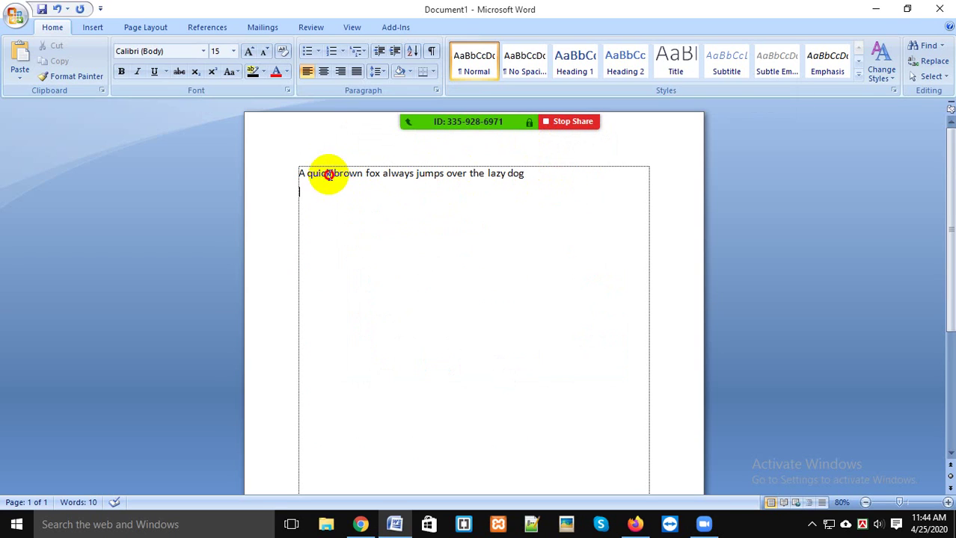
# Step: Copy the fox sentence and paste it until seven lines are stacked
pyautogui.moveTo(529, 170); pyautogui.dragTo(255, 170)
pyautogui.hotkey('ctrl', 'c')
pyautogui.hotkey('ctrl', 'v')
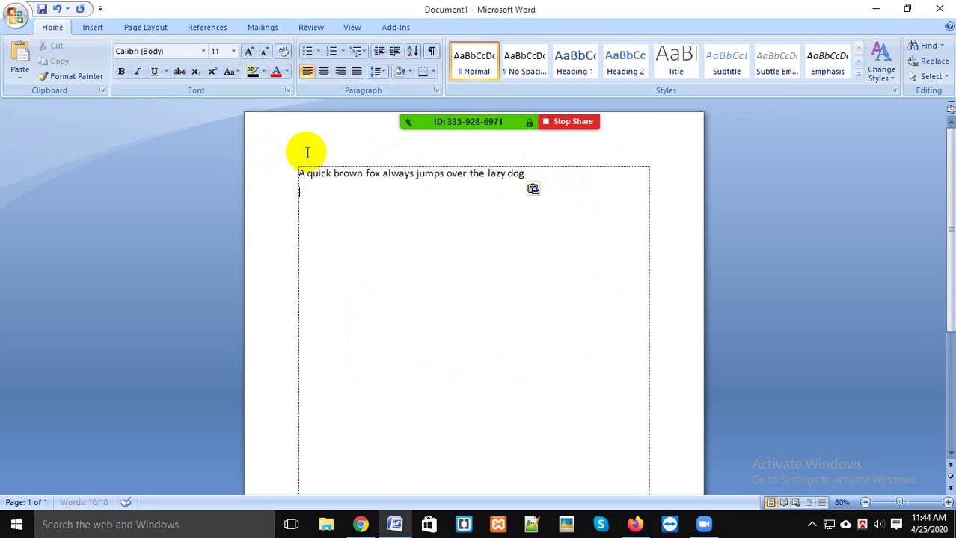
pyautogui.hotkey('ctrl', 'v')
pyautogui.hotkey('ctrl', 'v')
pyautogui.hotkey('ctrl', 'v')
pyautogui.hotkey('ctrl', 'v')
pyautogui.hotkey('ctrl', 'v')
pyautogui.hotkey('ctrl', 'v')
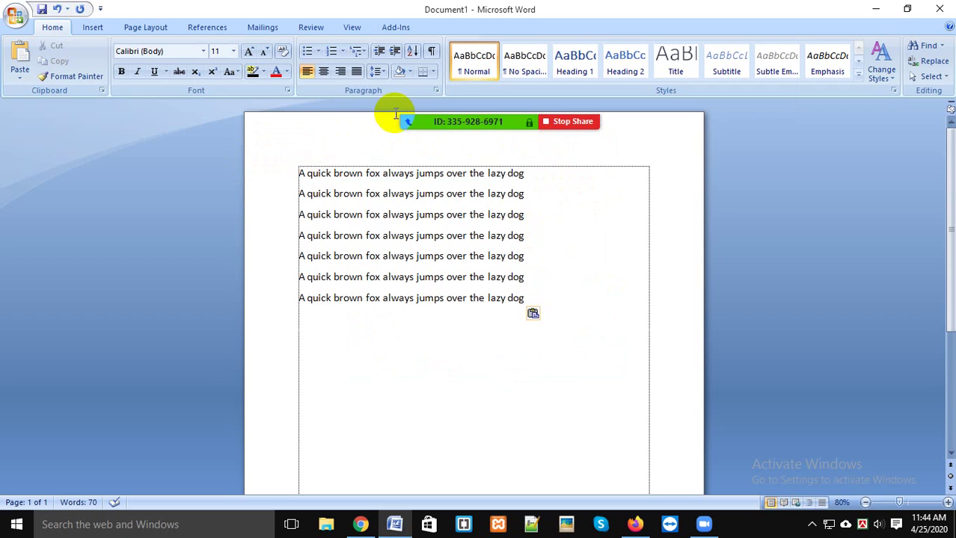
# Step: Try line spacing 1.15, 2.0 and 2.5 on the first five lines, undo it, and open Borders
pyautogui.moveTo(297, 174); pyautogui.dragTo(548, 256)
pyautogui.click(380, 74)
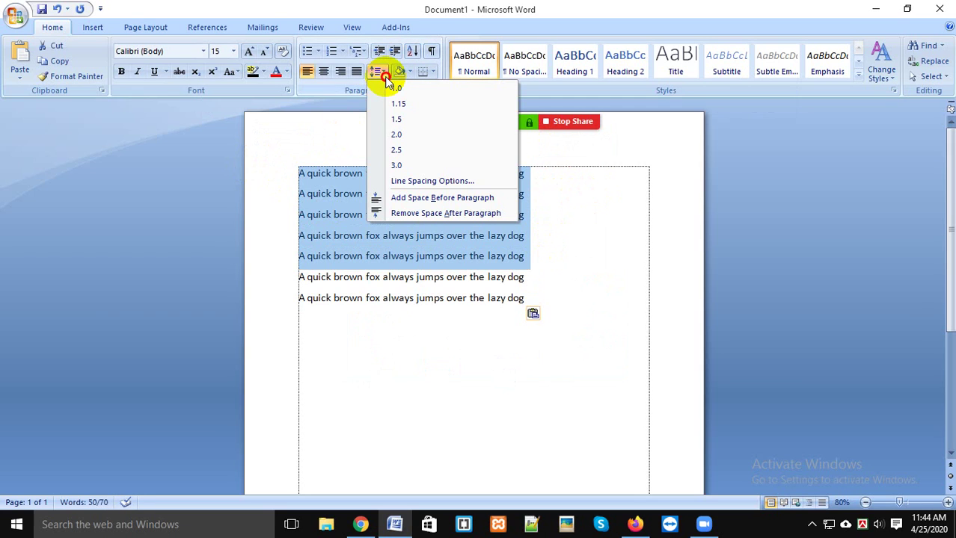
pyautogui.click(402, 103)
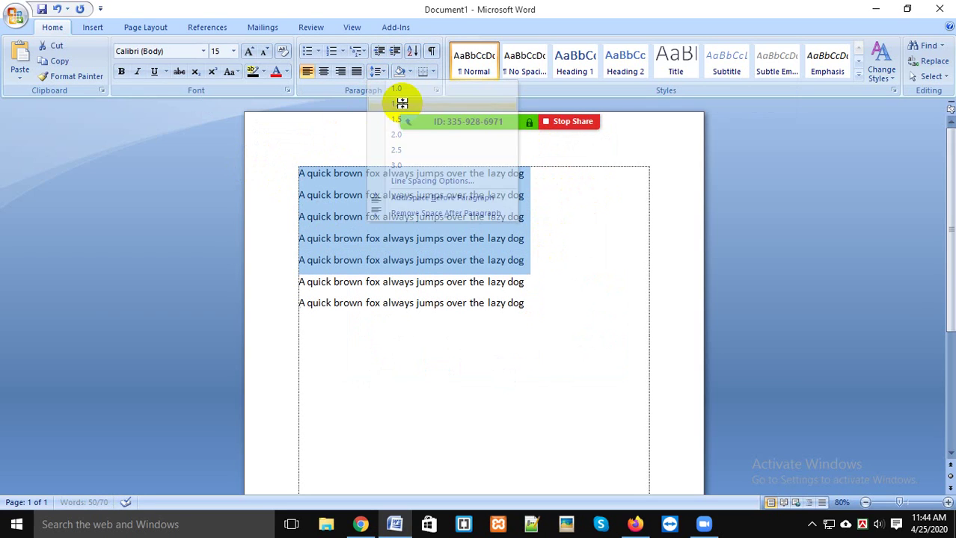
pyautogui.click(376, 71)
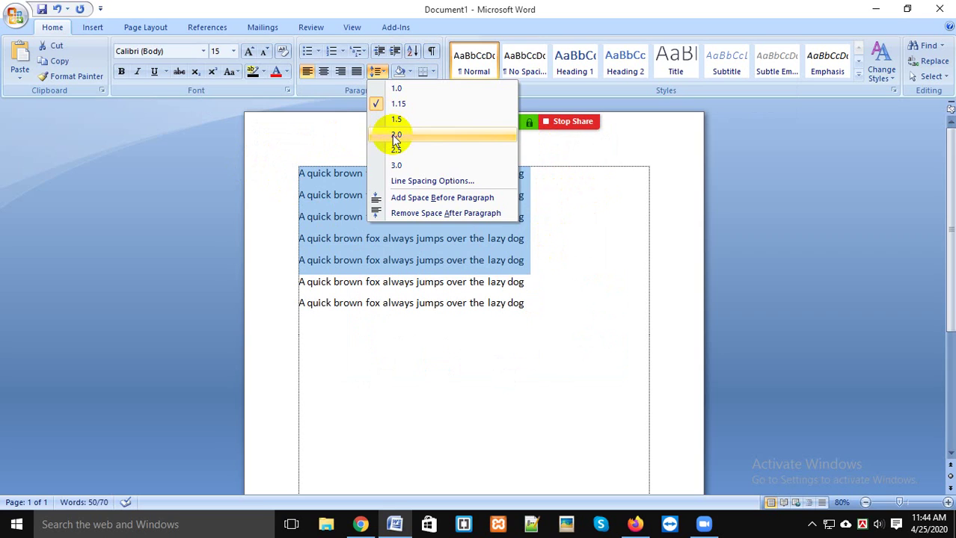
pyautogui.click(393, 129)
pyautogui.click(378, 73)
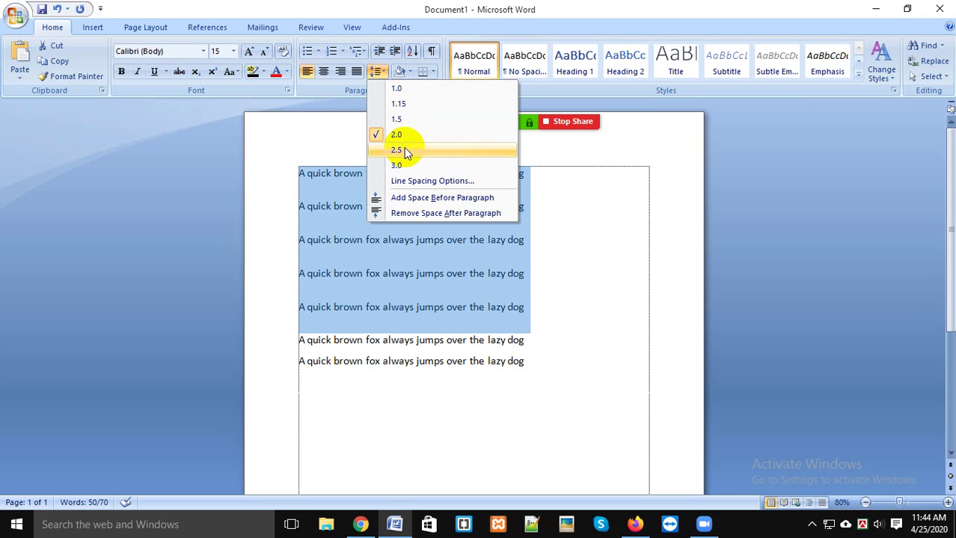
pyautogui.click(393, 72)
pyautogui.click(382, 69)
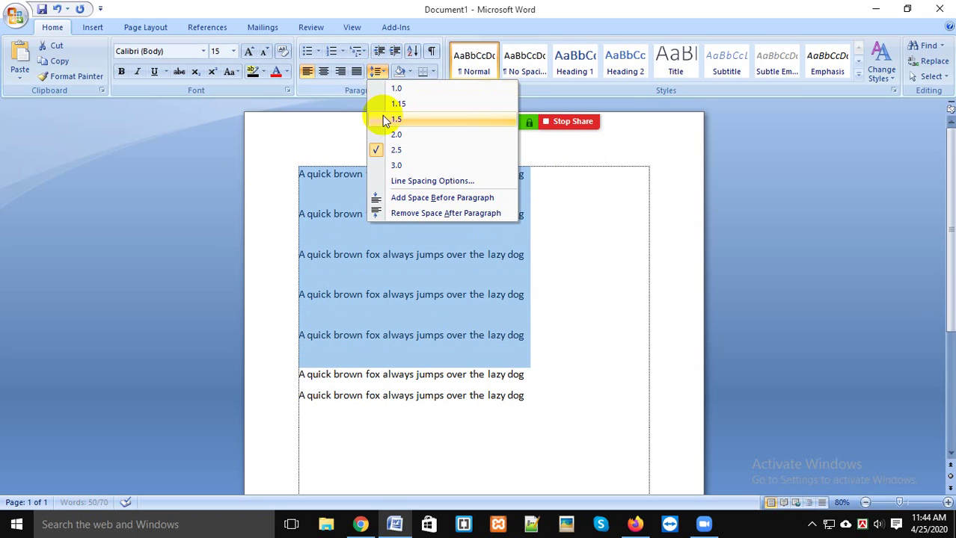
pyautogui.click(400, 159)
pyautogui.hotkey('ctrl', 'z')
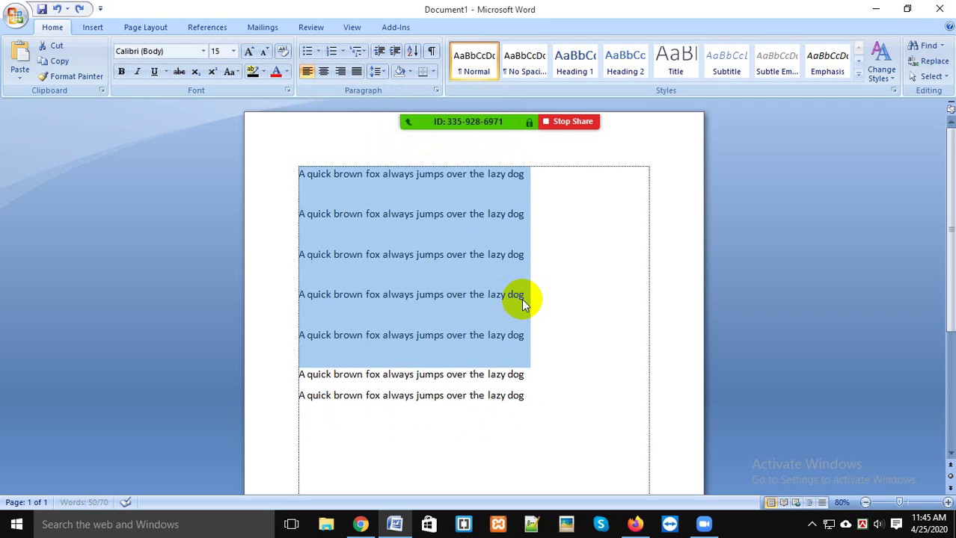
pyautogui.click(433, 72)
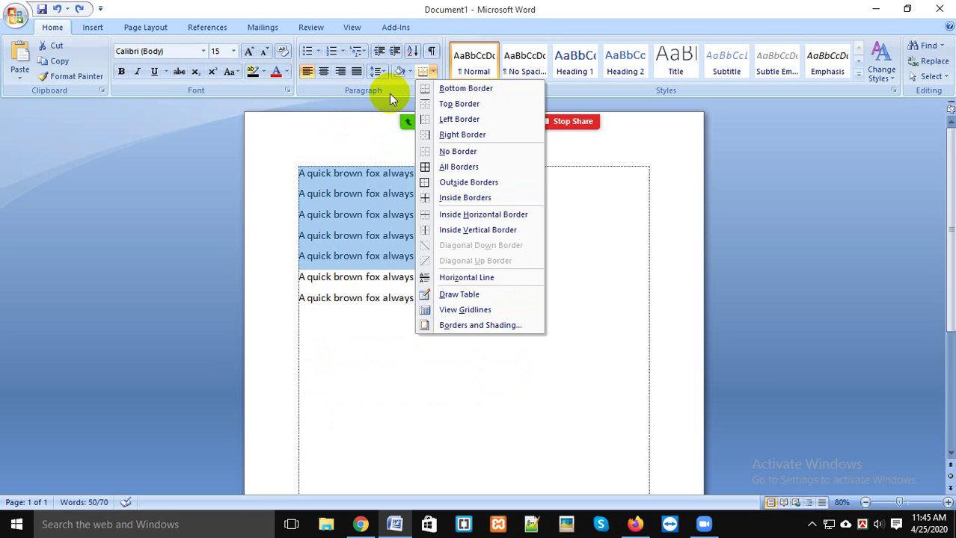
pyautogui.click(389, 93)
pyautogui.click(439, 92)
pyautogui.moveTo(462, 31); pyautogui.dragTo(271, 468)
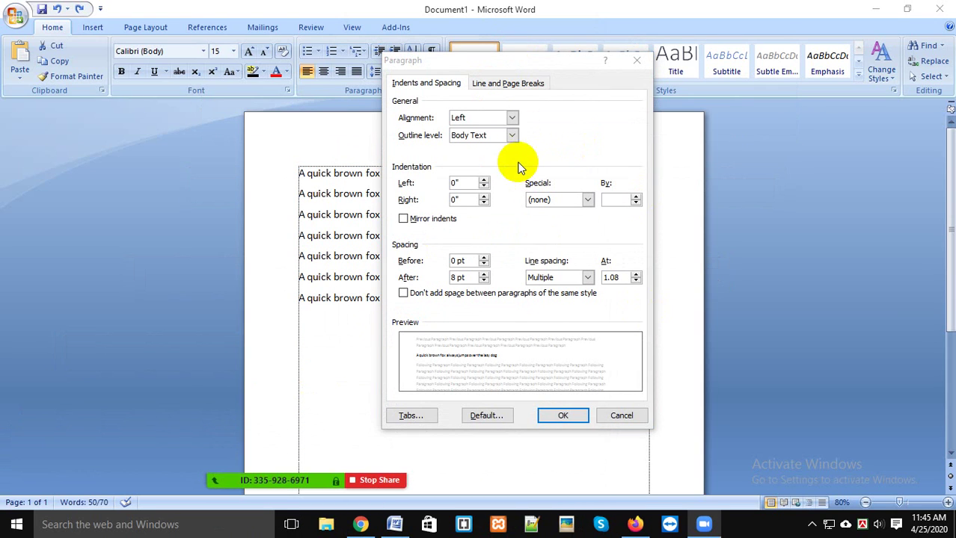
pyautogui.click(575, 277)
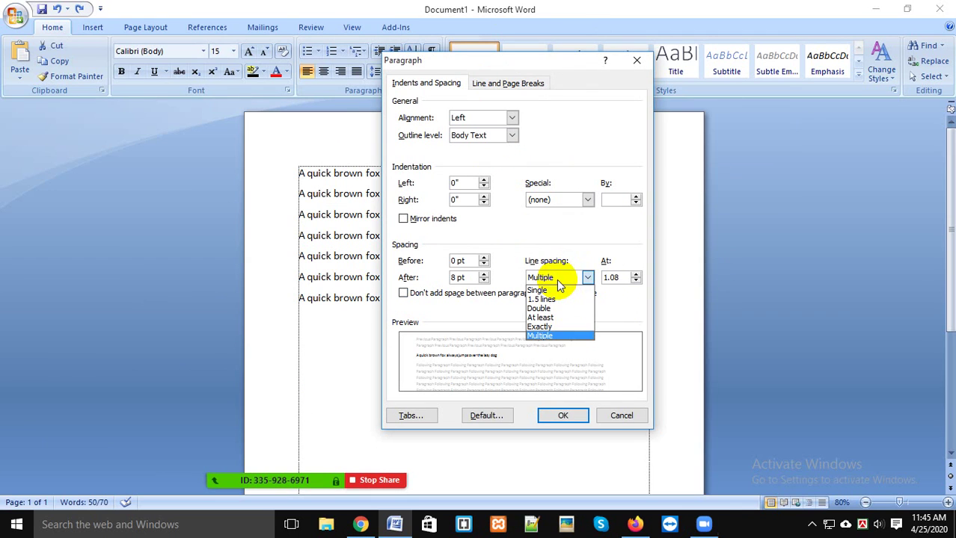
pyautogui.click(620, 414)
pyautogui.click(620, 414)
pyautogui.click(478, 367)
pyautogui.click(543, 279)
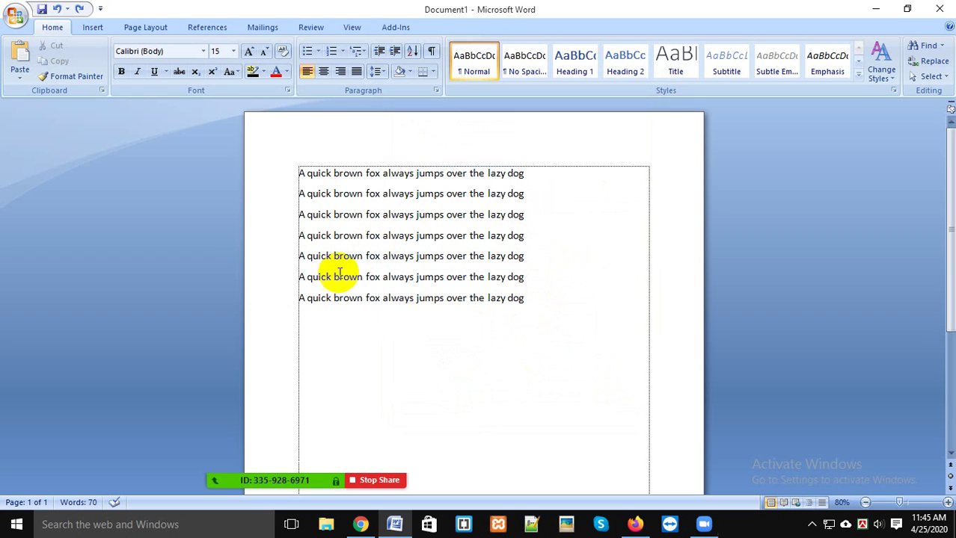
pyautogui.moveTo(527, 302); pyautogui.dragTo(329, 176)
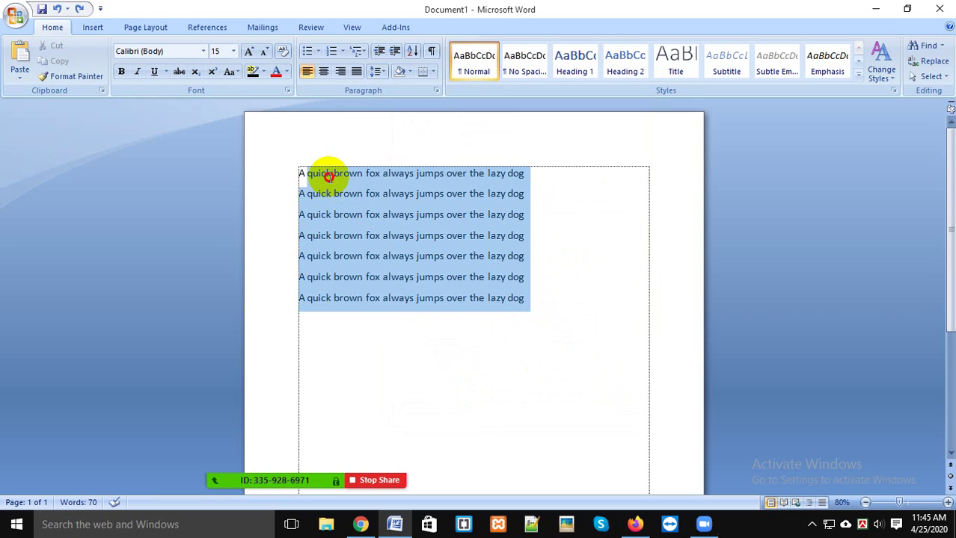
# Step: Apply grey shading from the Shading palette to all seven fox sentences and deselect them
pyautogui.click(378, 71)
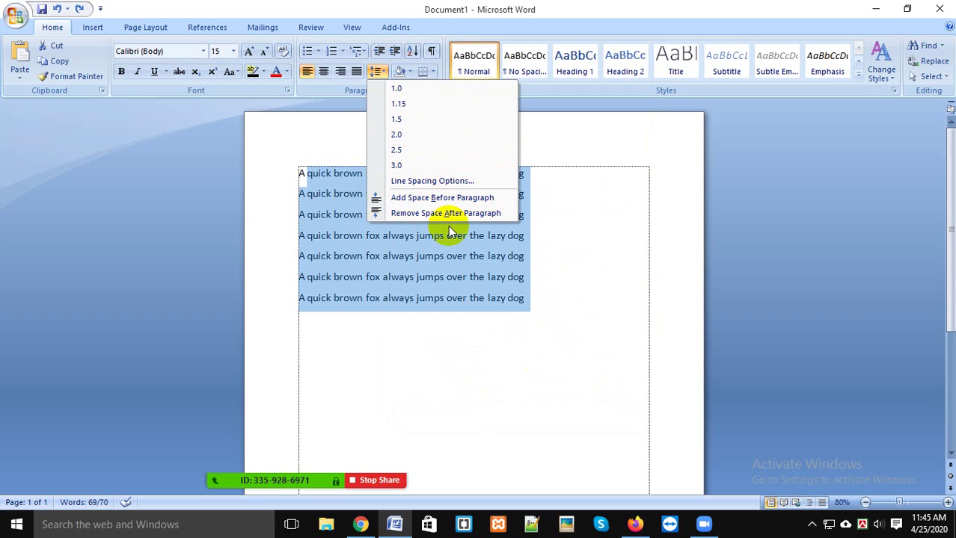
pyautogui.press('Escape')
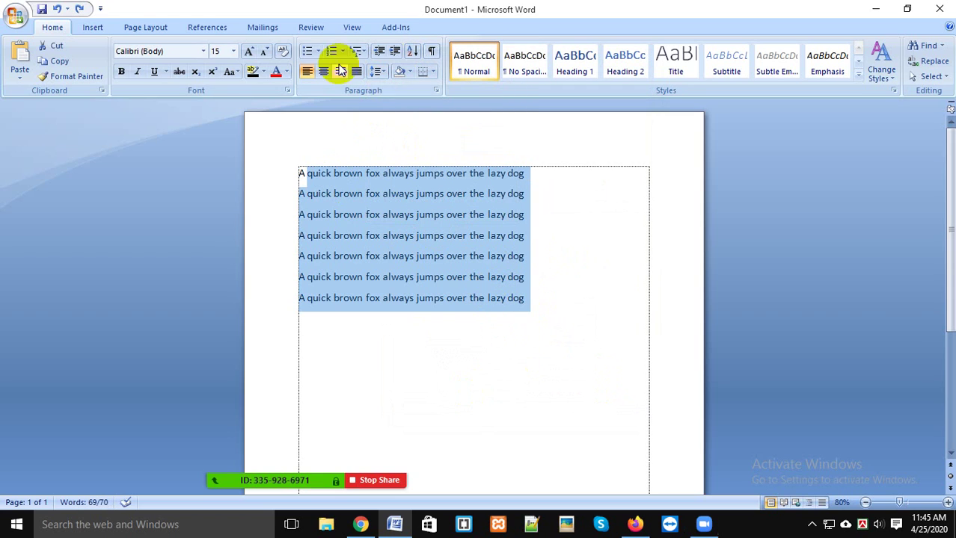
pyautogui.click(409, 71)
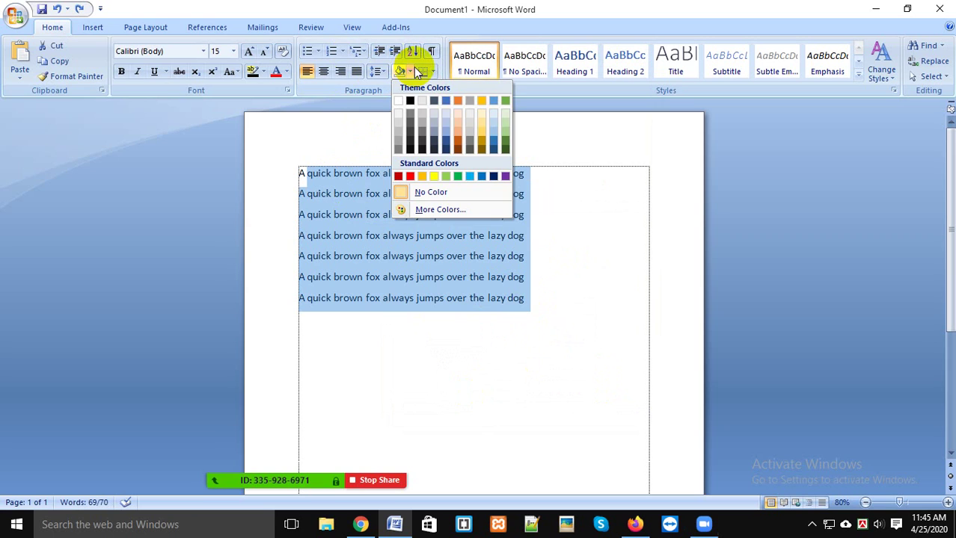
pyautogui.click(422, 138)
pyautogui.click(543, 305)
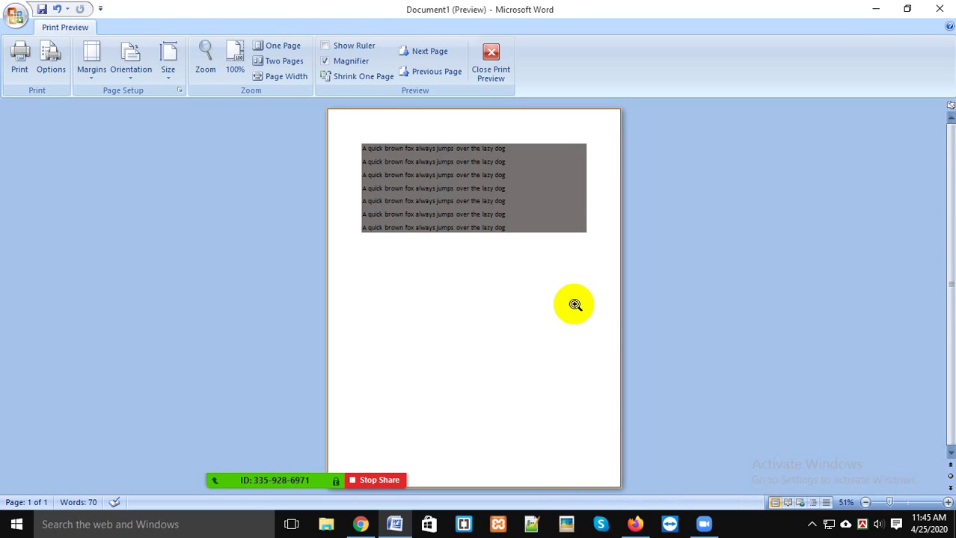
# Step: View the preview page at 100%, close Print Preview, and deselect the text
pyautogui.click(533, 186)
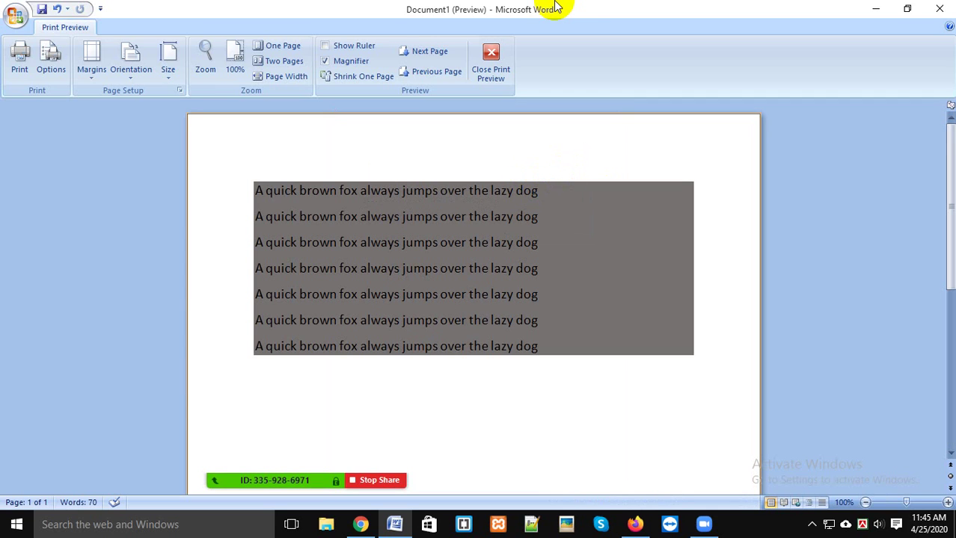
pyautogui.click(509, 59)
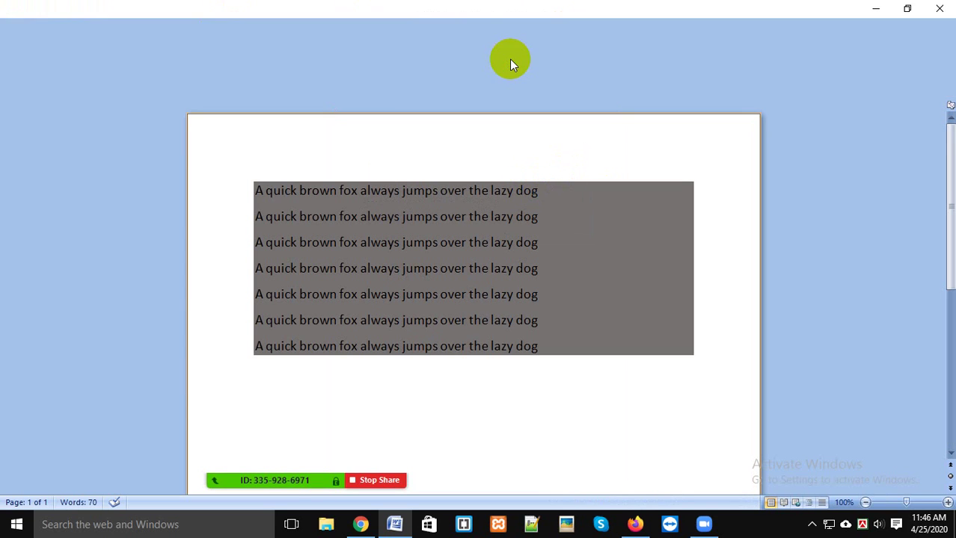
pyautogui.click(544, 259)
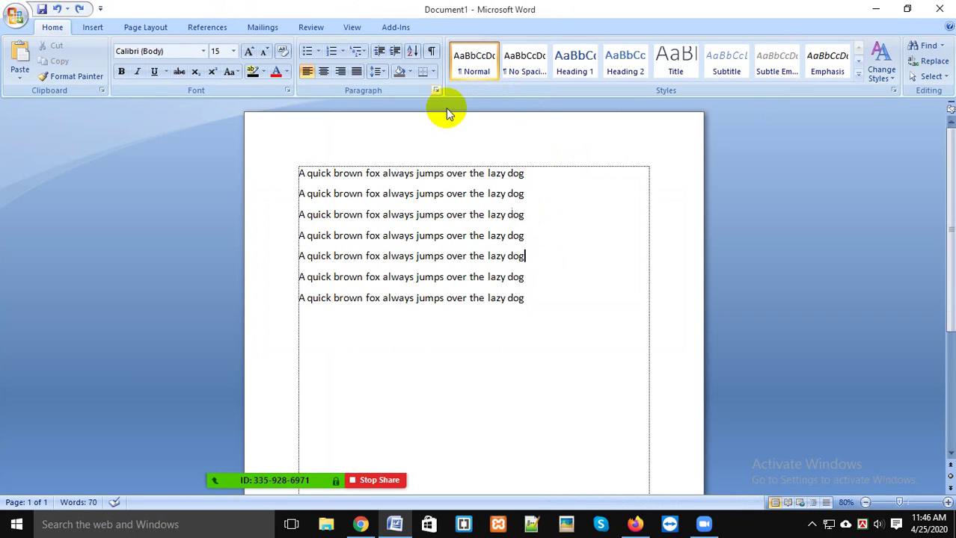
# Step: Select all seven fox sentences and delete them, leaving shading and borders unchanged
pyautogui.click(410, 74)
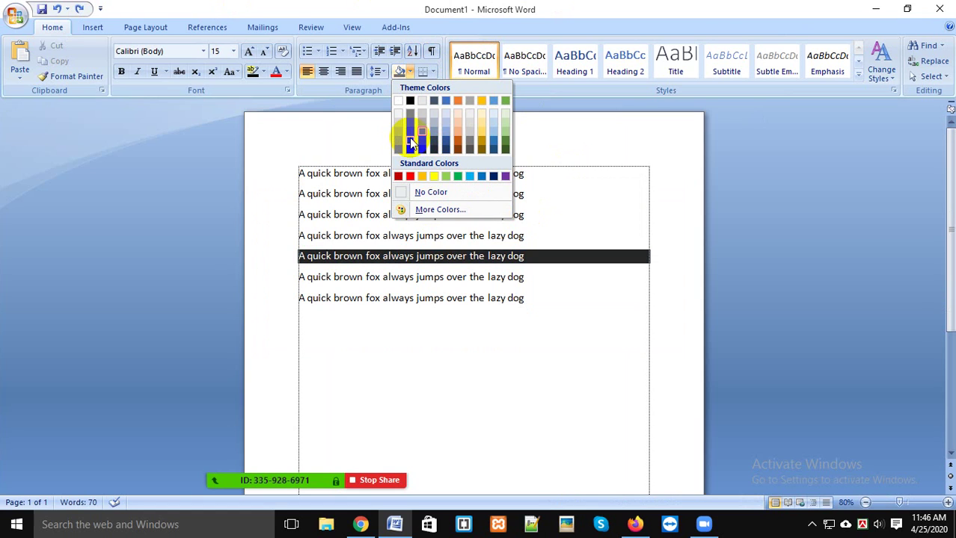
pyautogui.click(553, 203)
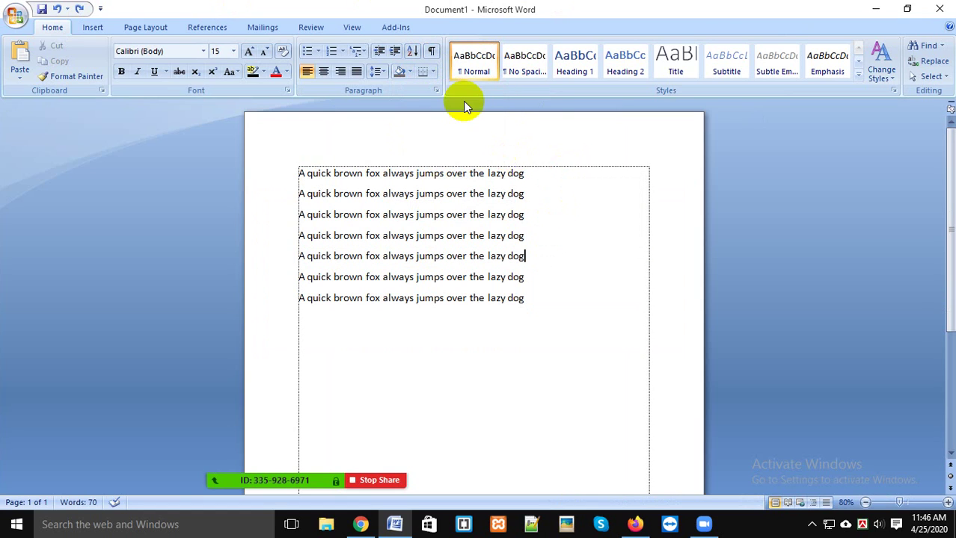
pyautogui.click(437, 71)
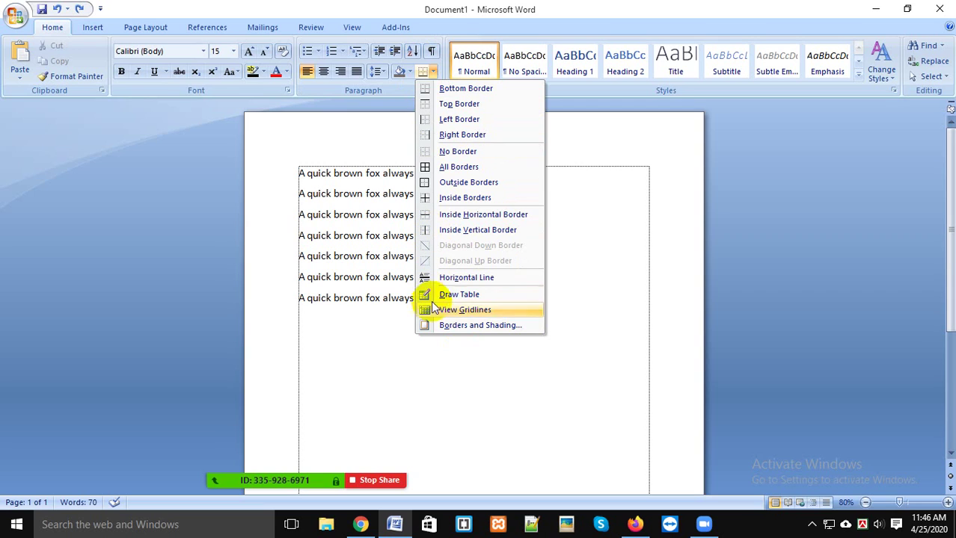
pyautogui.click(500, 366)
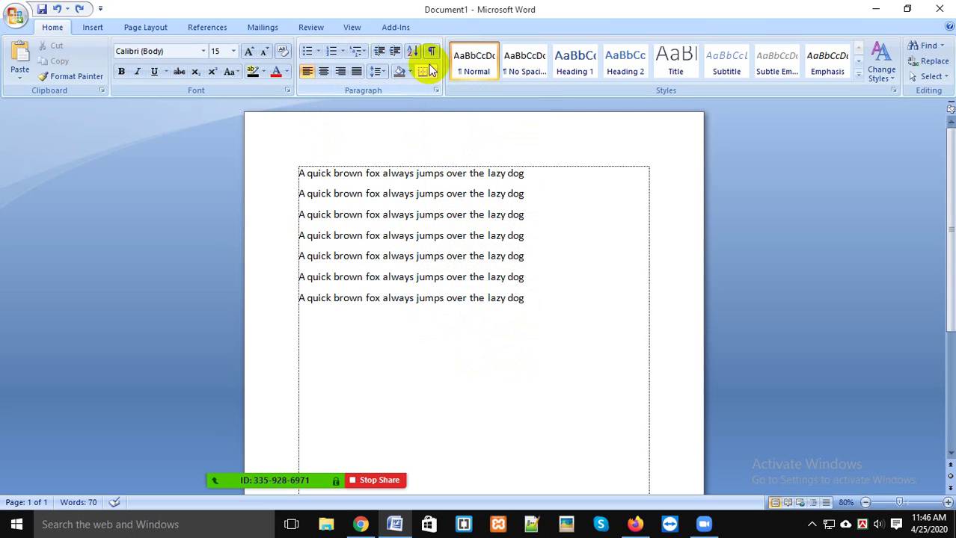
pyautogui.moveTo(561, 307); pyautogui.dragTo(305, 160)
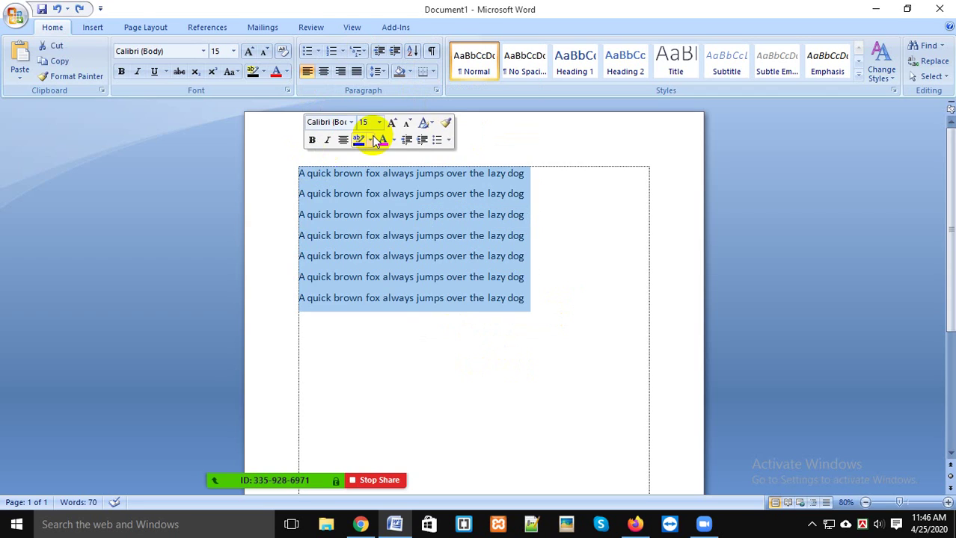
pyautogui.press('Delete')
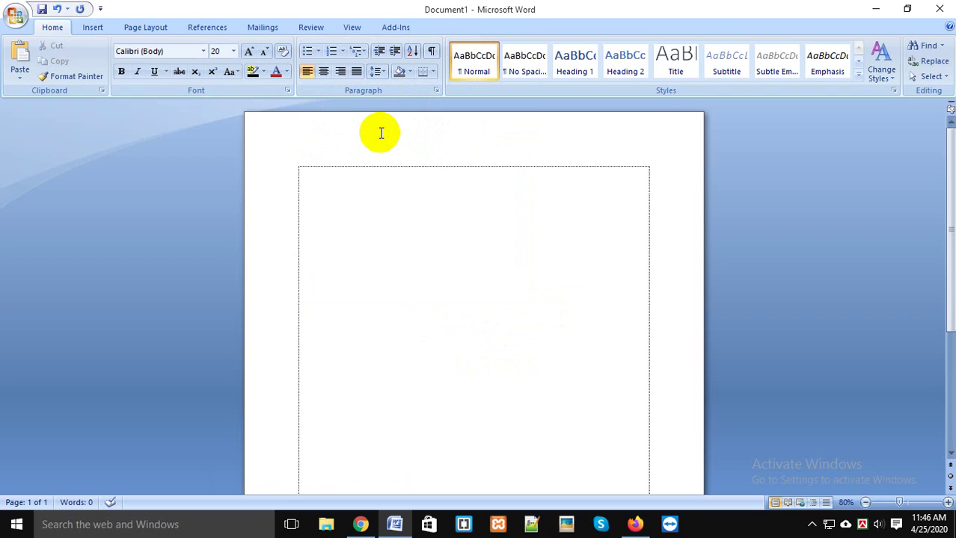
# Step: Start the line 'Date: Signa' partway down the empty page at 120% zoom
pyautogui.scroll(-3, 416, 260)
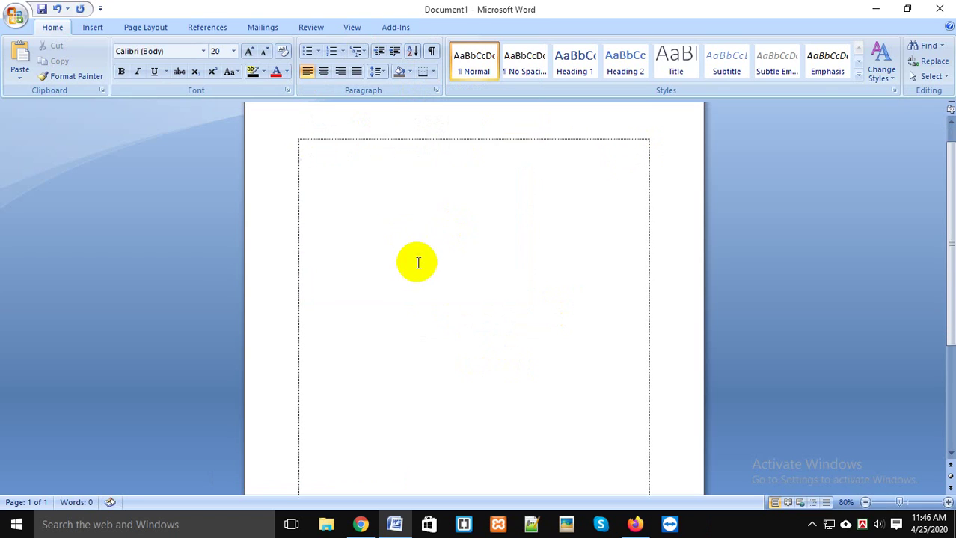
pyautogui.click(595, 179)
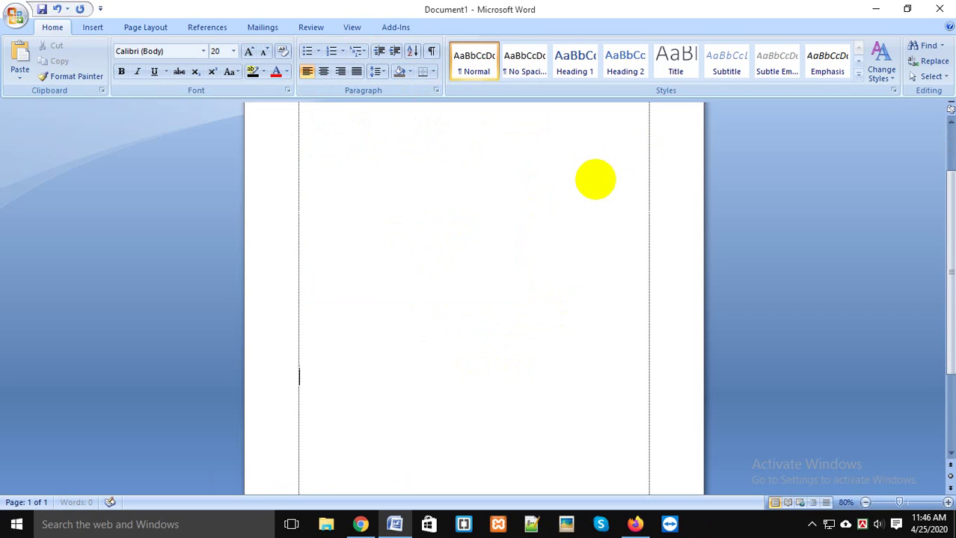
pyautogui.scroll(-3, 658, 187)
pyautogui.scroll(2, 621, 220)
pyautogui.click(326, 320)
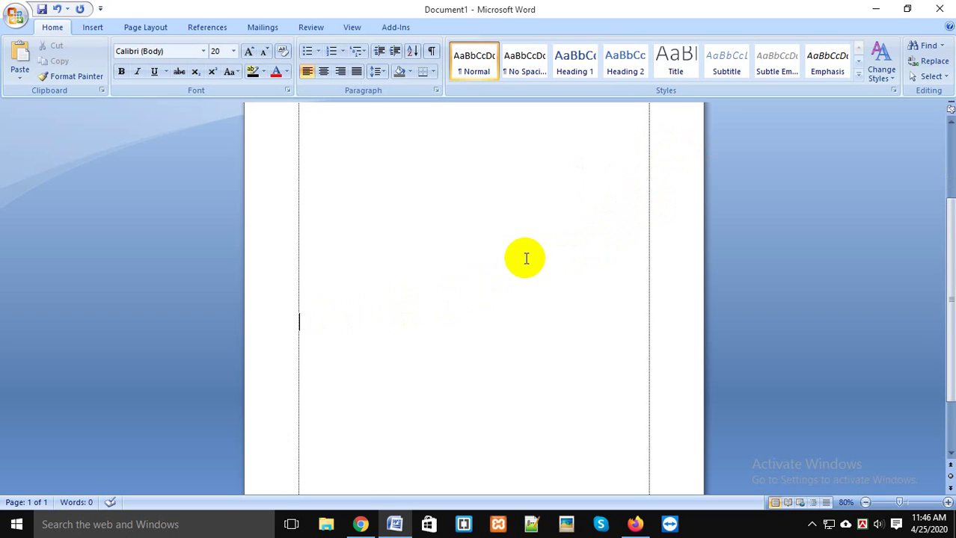
pyautogui.scroll(4, 475, 325)
pyautogui.scroll(2, 555, 310)
pyautogui.write('Date: S')
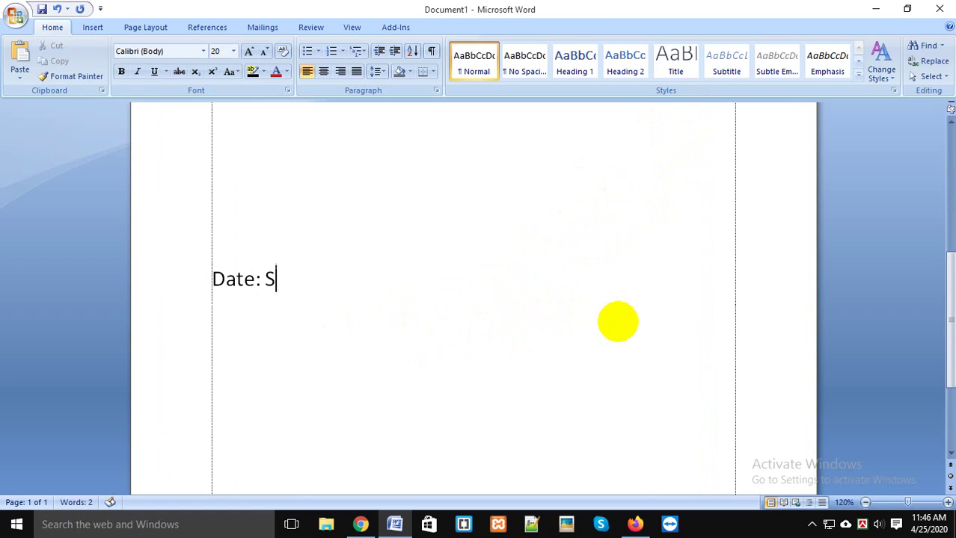
pyautogui.press('BackSpace')
pyautogui.press('BackSpace')
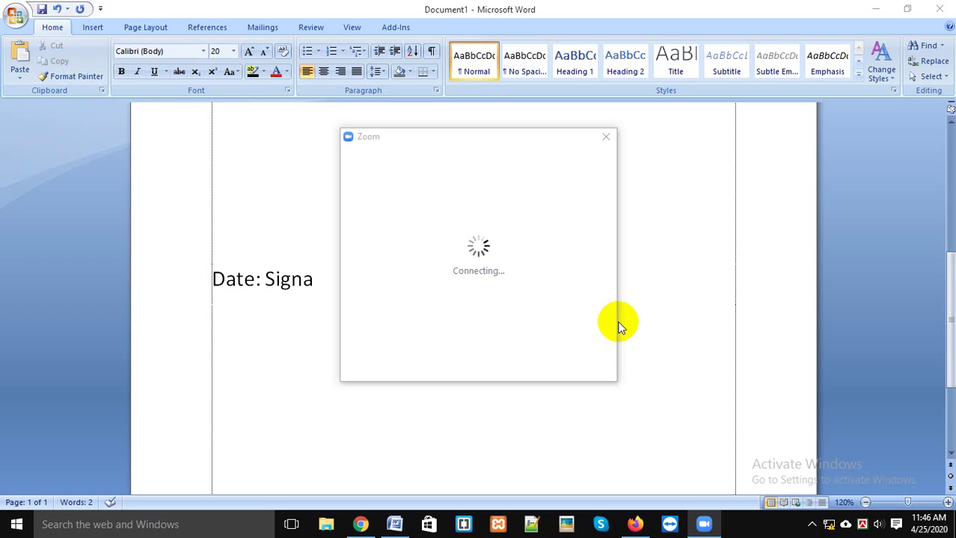
# Step: Move the Zoom window aside and complete the Word line as 'Date: Signature'
pyautogui.moveTo(475, 141); pyautogui.dragTo(770, 128)
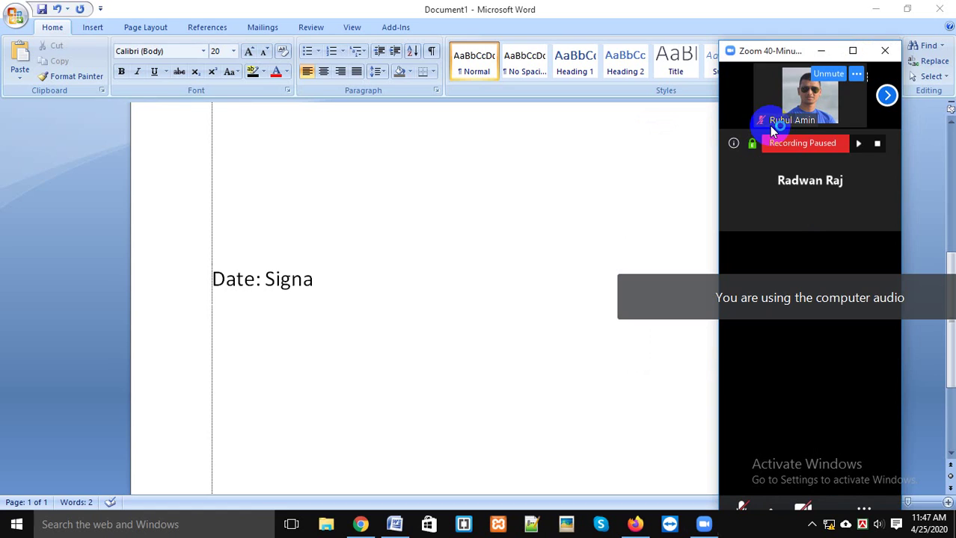
pyautogui.click(433, 299)
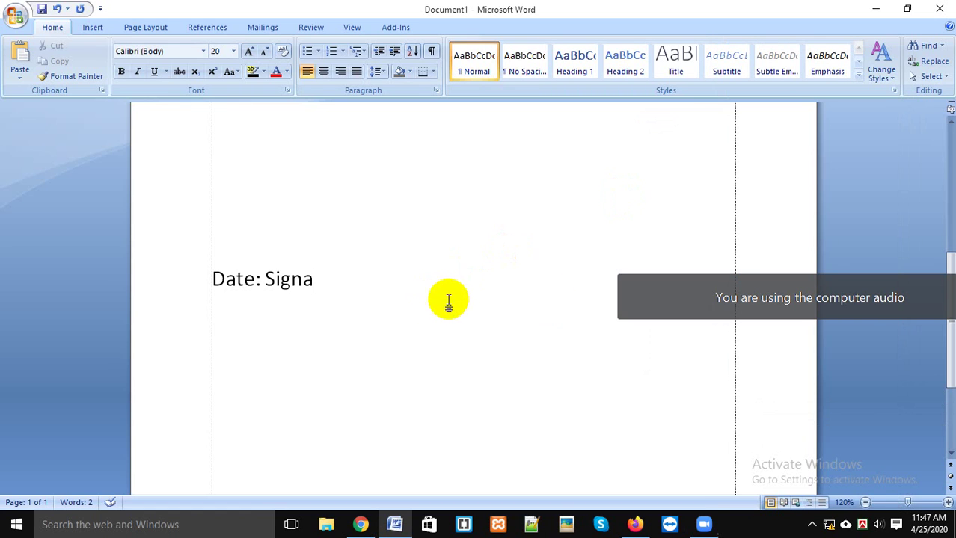
pyautogui.click(428, 320)
pyautogui.click(416, 279)
pyautogui.write('ture')
# Step: Bring back the Zoom meeting, admit the waiting participant and maximize the window
pyautogui.click(360, 525)
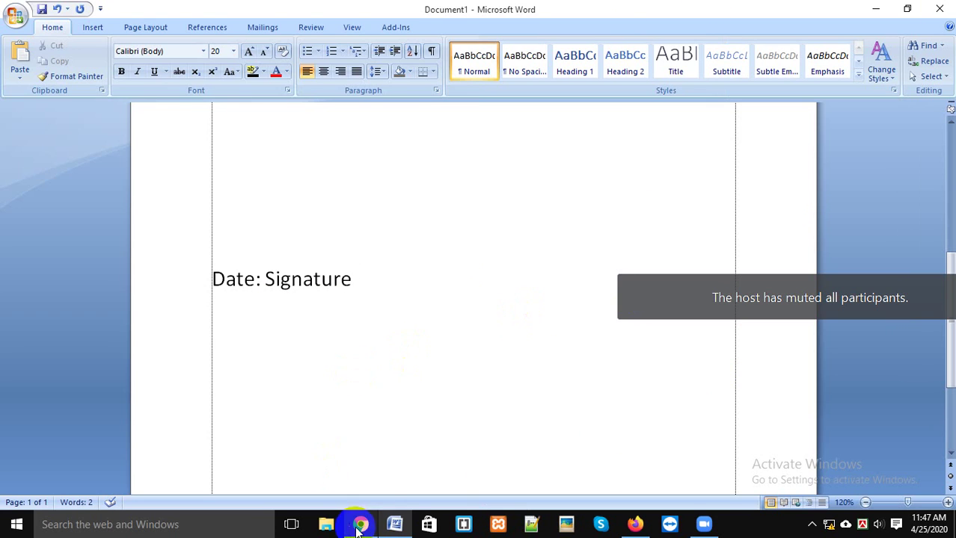
pyautogui.click(720, 527)
pyautogui.click(827, 469)
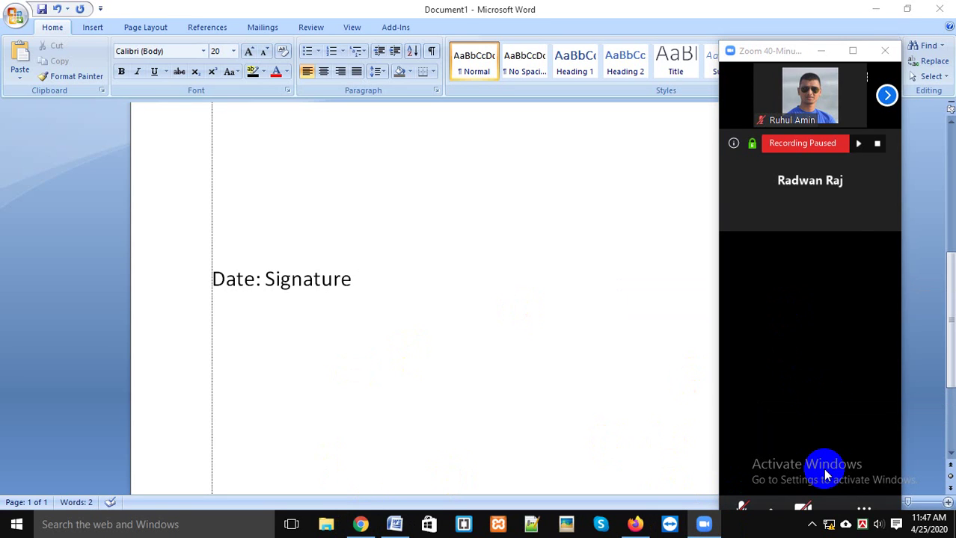
pyautogui.click(854, 50)
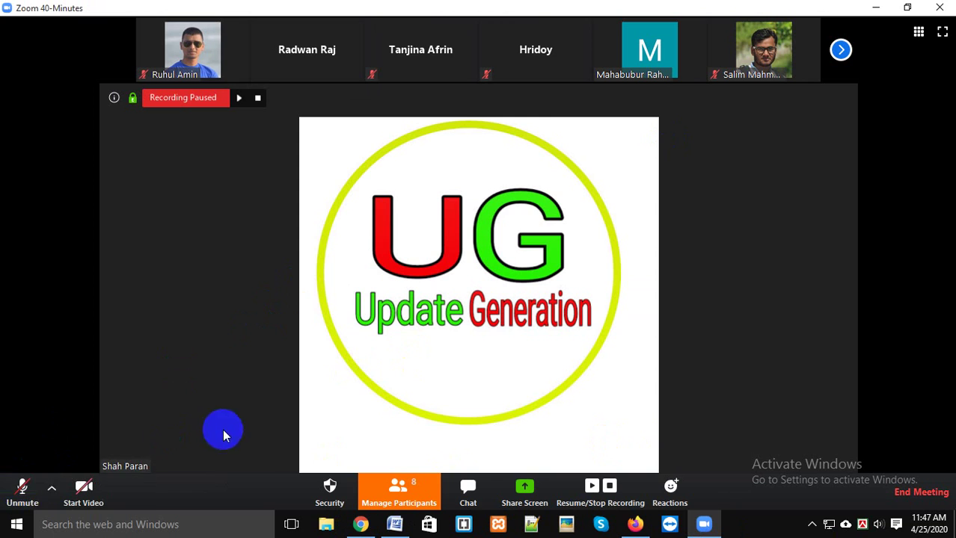
# Step: Unmute, then share the 'Document1 - Microsoft Word' window in the Zoom meeting
pyautogui.click(23, 490)
pyautogui.click(404, 486)
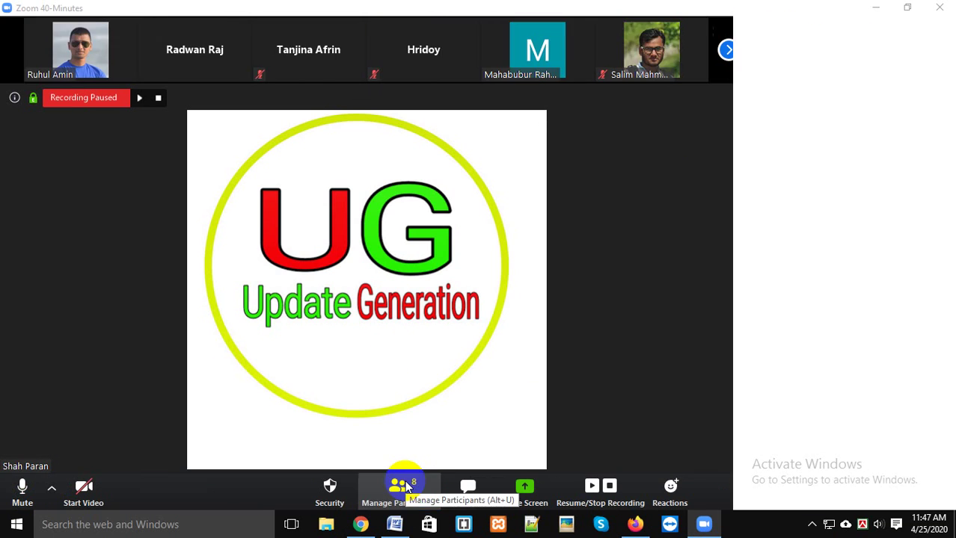
pyautogui.click(411, 493)
pyautogui.click(574, 362)
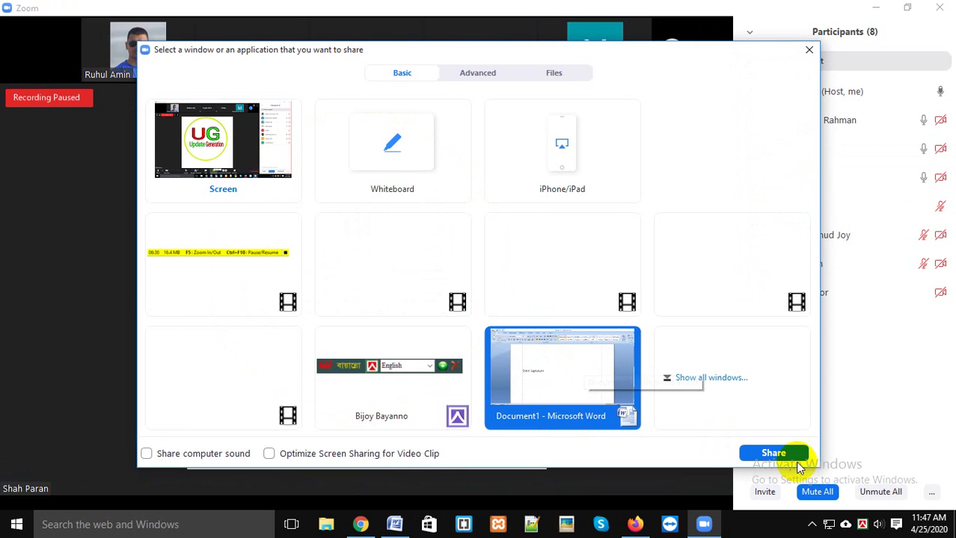
pyautogui.click(787, 453)
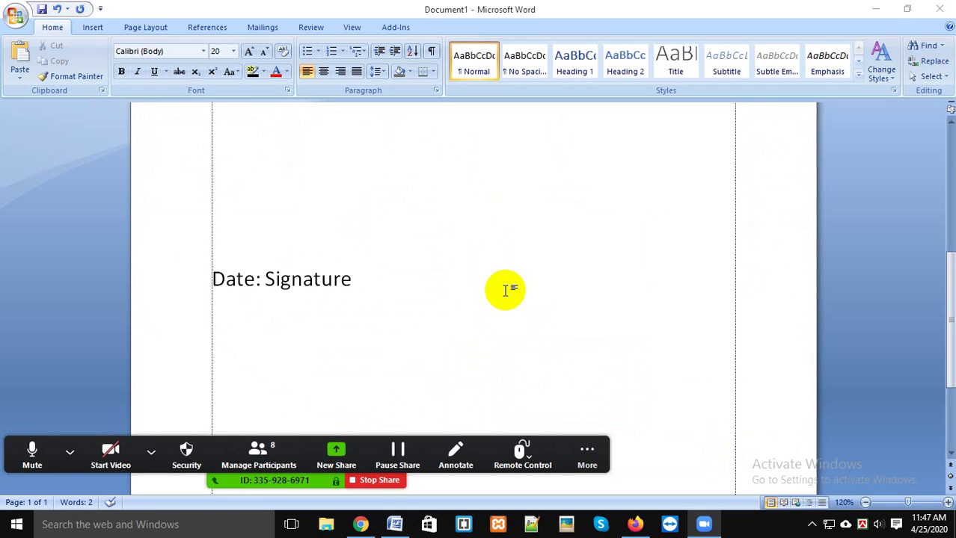
# Step: Try tabbing 'Signature' rightward on the Date line, removing the tab that wrapped it
pyautogui.click(505, 290)
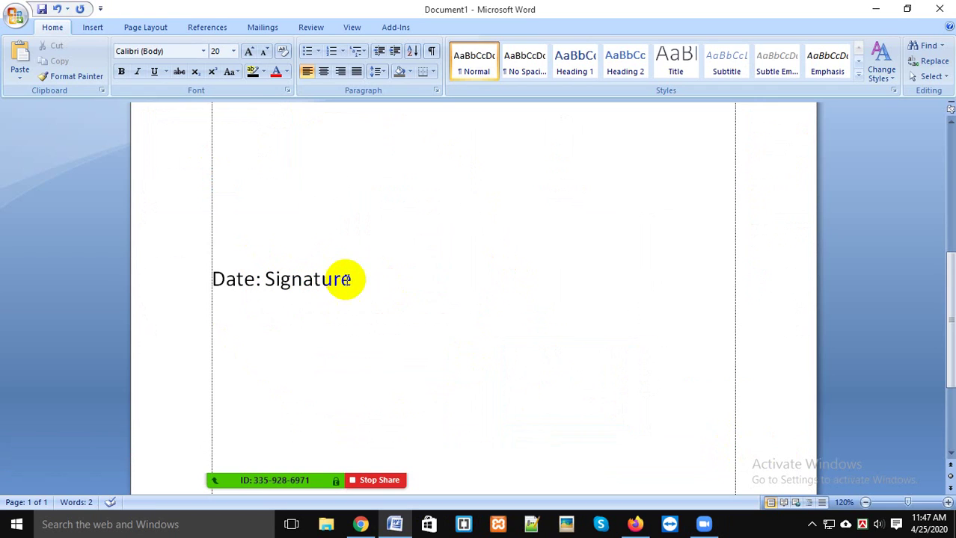
pyautogui.click(271, 279)
pyautogui.moveTo(266, 279); pyautogui.dragTo(277, 280)
pyautogui.press('Left')
pyautogui.press('Tab')
pyautogui.press('Tab')
pyautogui.press('Tab')
pyautogui.press('Tab')
pyautogui.press('Tab')
pyautogui.press('Tab')
pyautogui.press('Tab')
pyautogui.press('Tab')
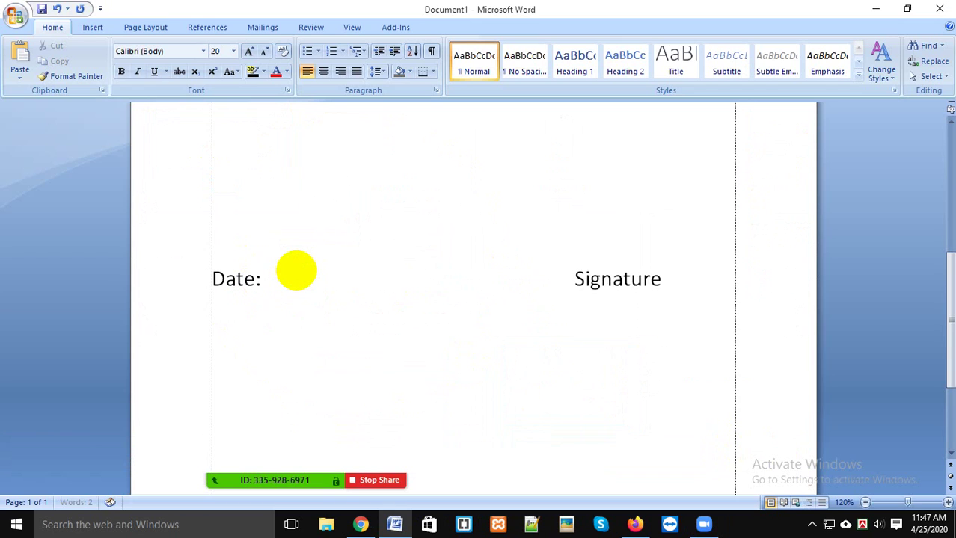
pyautogui.press('Tab')
pyautogui.press('Tab')
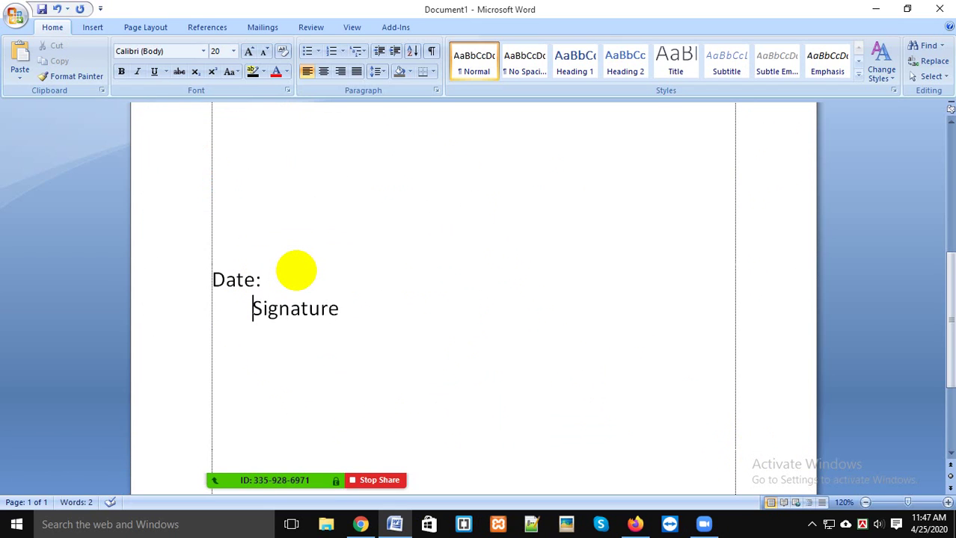
pyautogui.press('BackSpace')
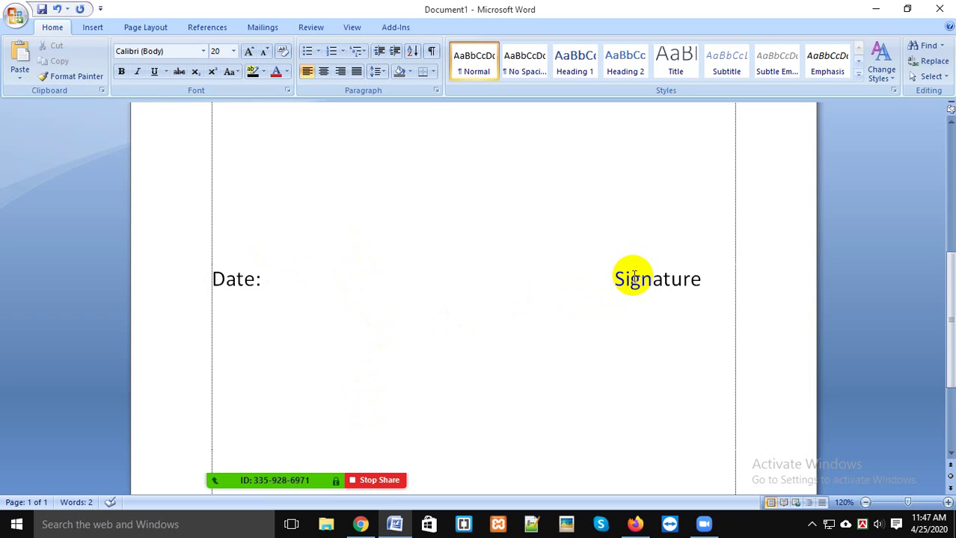
# Step: Move 'Signature' to the empty line above 'Date:' and tab it to the right margin
pyautogui.moveTo(265, 277); pyautogui.dragTo(203, 273)
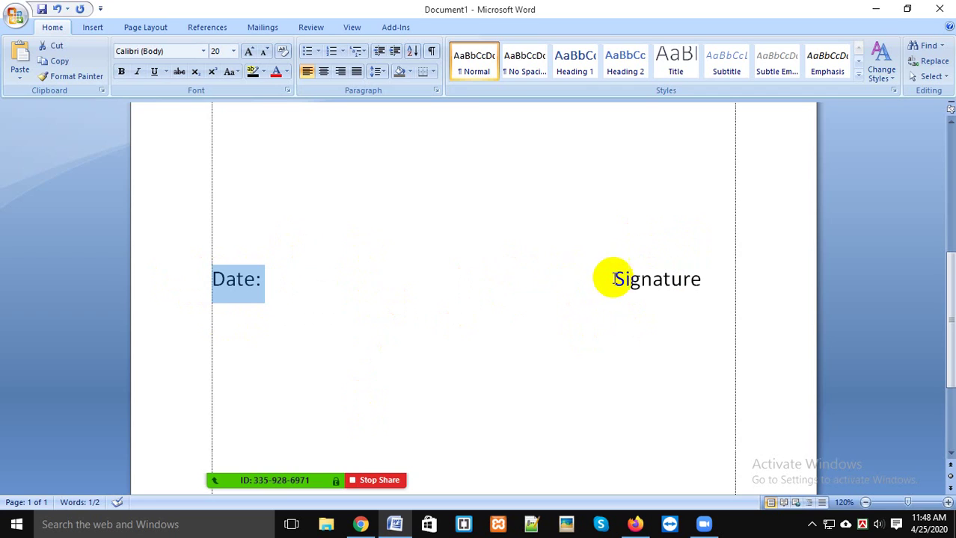
pyautogui.moveTo(614, 274); pyautogui.dragTo(708, 276)
pyautogui.hotkey('ctrl', 'c')
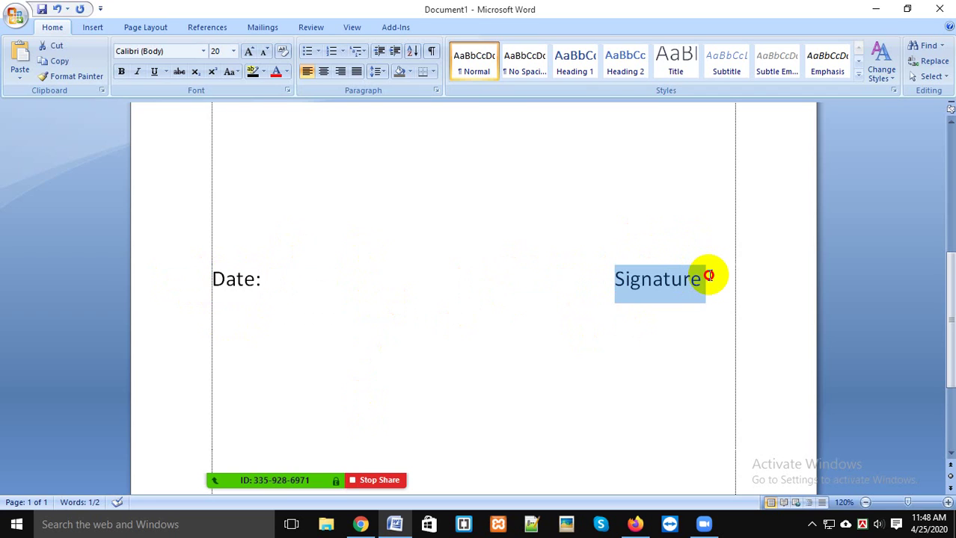
pyautogui.press('Delete')
pyautogui.click(317, 258)
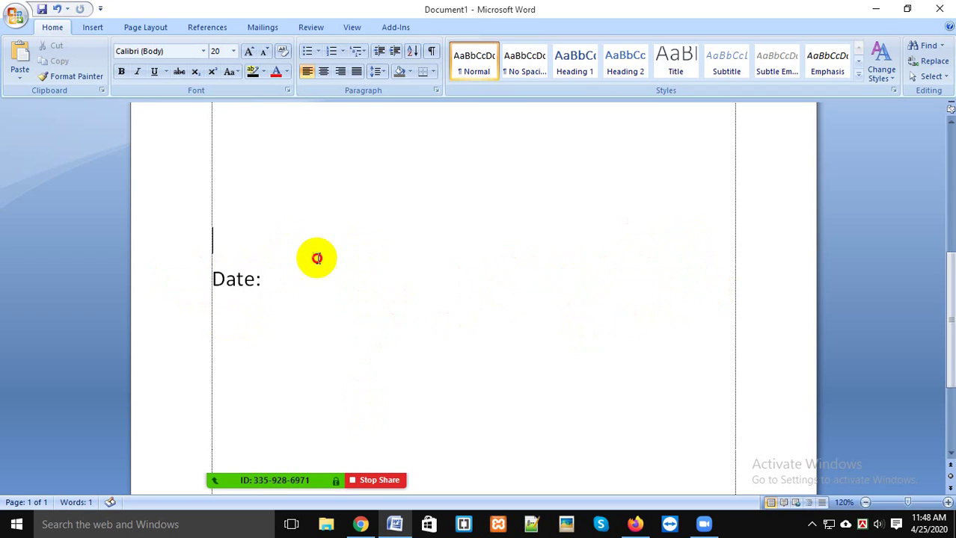
pyautogui.hotkey('ctrl', 'v')
pyautogui.click(210, 242)
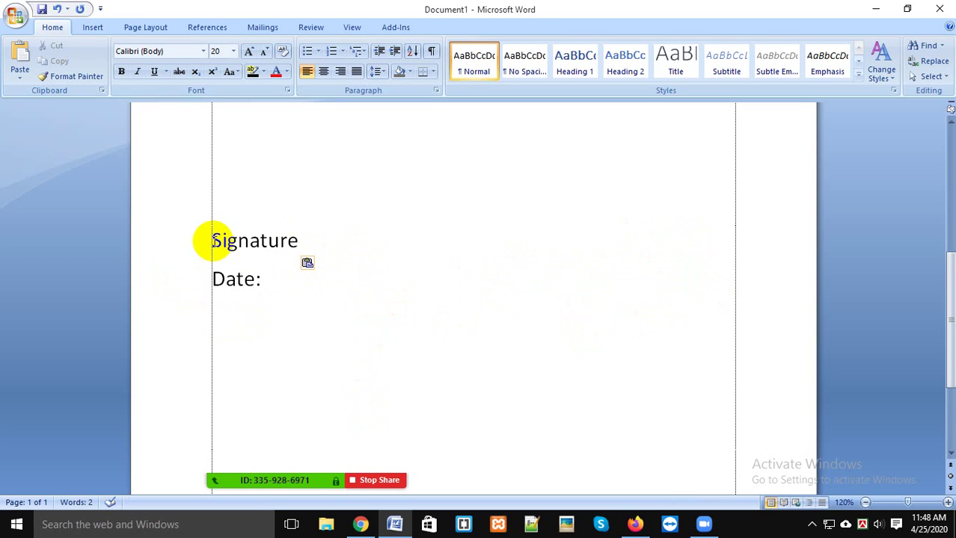
pyautogui.press('Tab')
pyautogui.press('Tab')
pyautogui.press('Tab')
pyautogui.press('Tab')
pyautogui.press('Tab')
pyautogui.press('Tab')
pyautogui.press('Tab')
pyautogui.press('Tab')
pyautogui.press('Tab')
pyautogui.press('Tab')
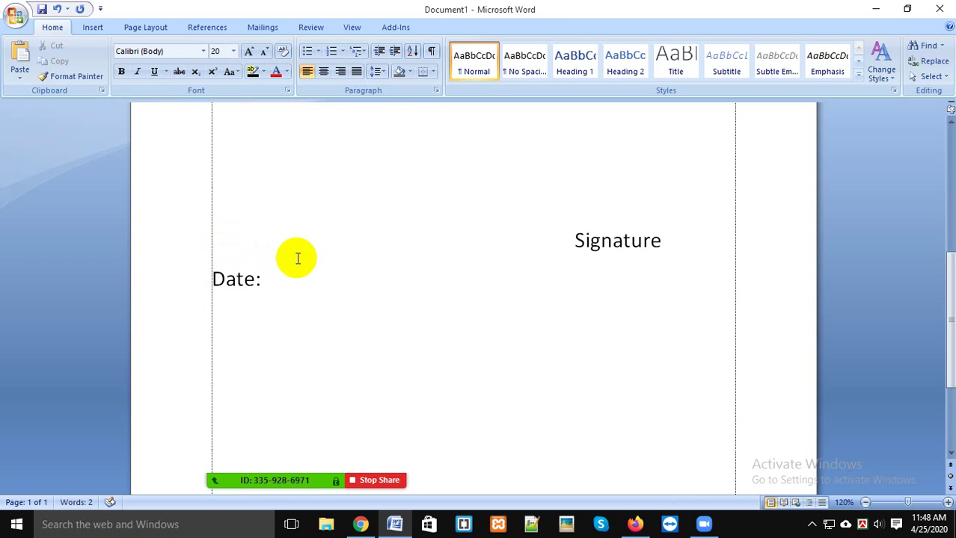
pyautogui.press('Tab')
pyautogui.click(701, 242)
pyautogui.click(295, 266)
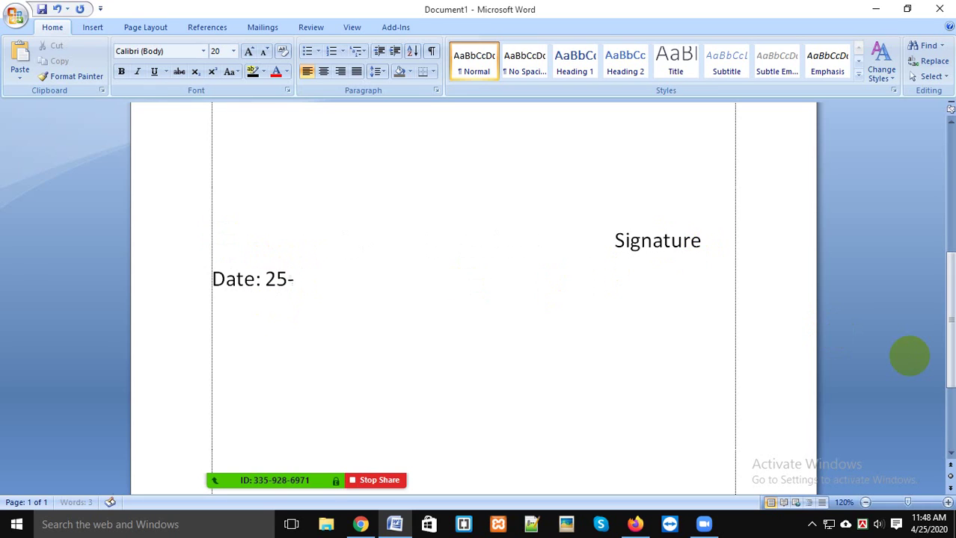
# Step: Type the date 25-04-2020 and the signer's name after 'Date:', adding an empty line above
pyautogui.write('25-04-2020')
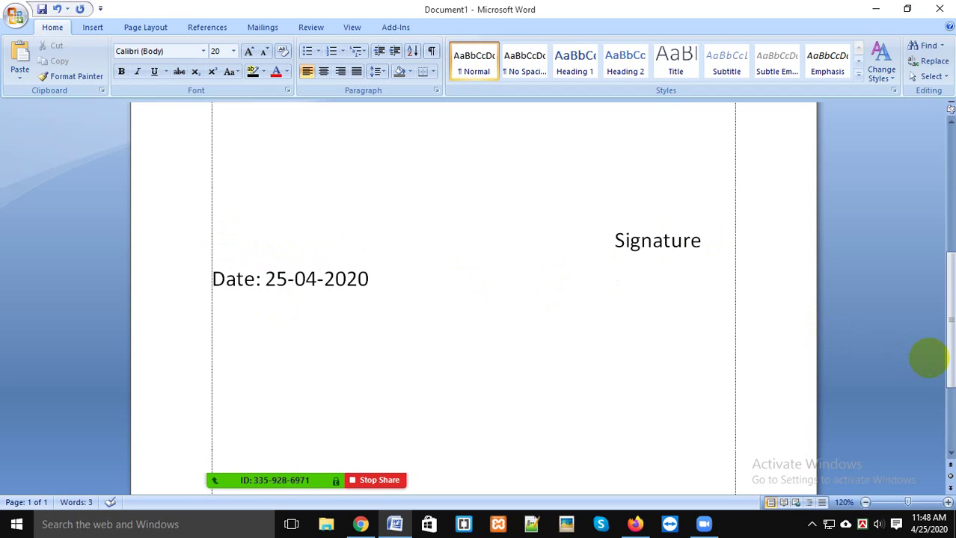
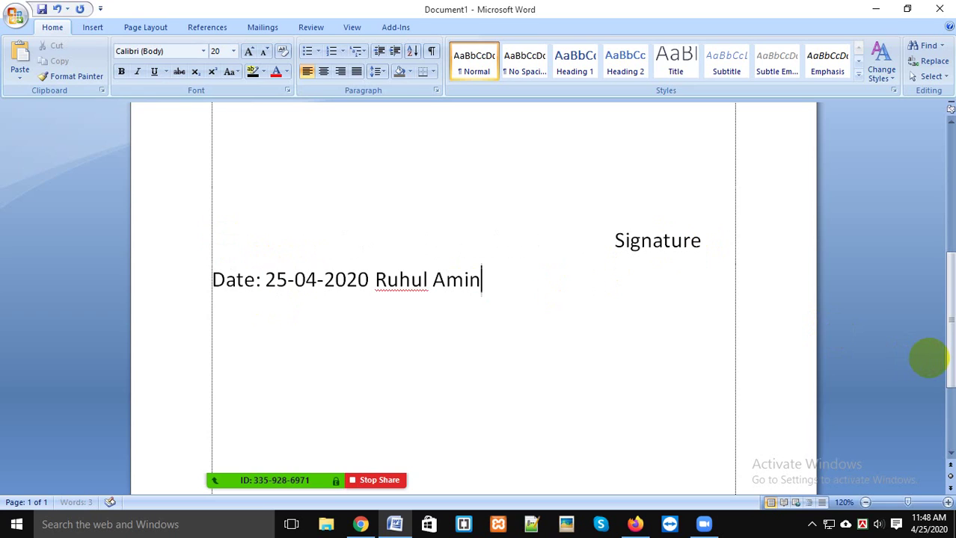
pyautogui.click(375, 279)
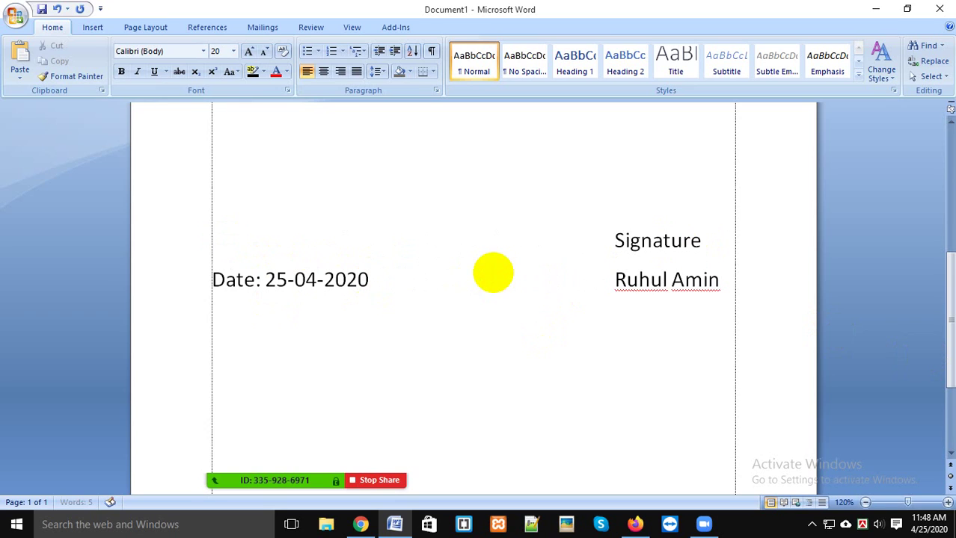
pyautogui.press('BackSpace')
pyautogui.press('BackSpace')
pyautogui.press('BackSpace')
pyautogui.press('BackSpace')
pyautogui.press('BackSpace')
pyautogui.press('BackSpace')
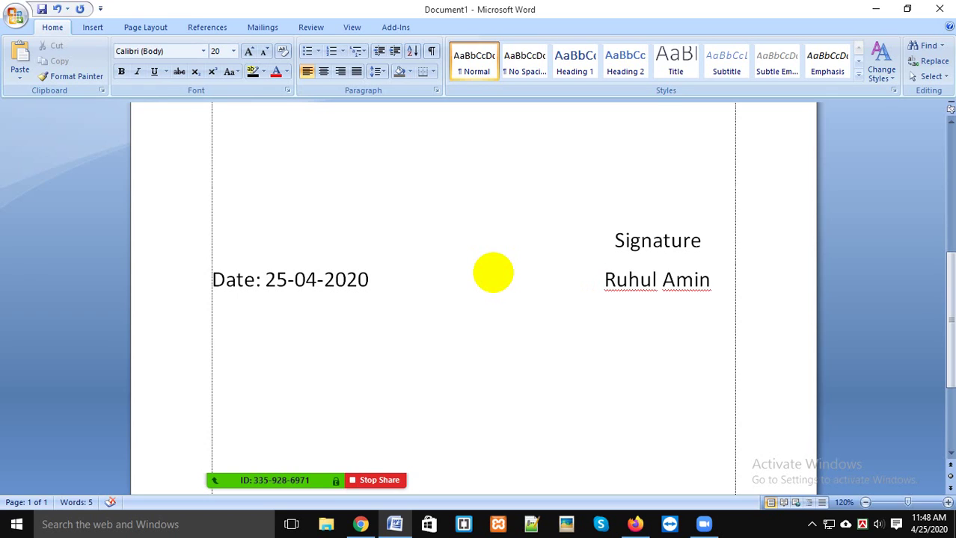
pyautogui.click(475, 317)
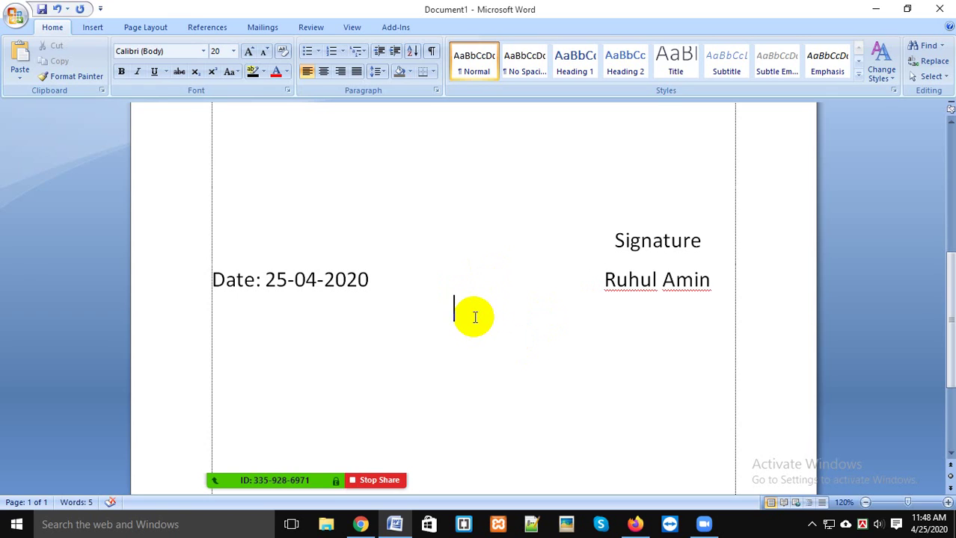
pyautogui.click(384, 279)
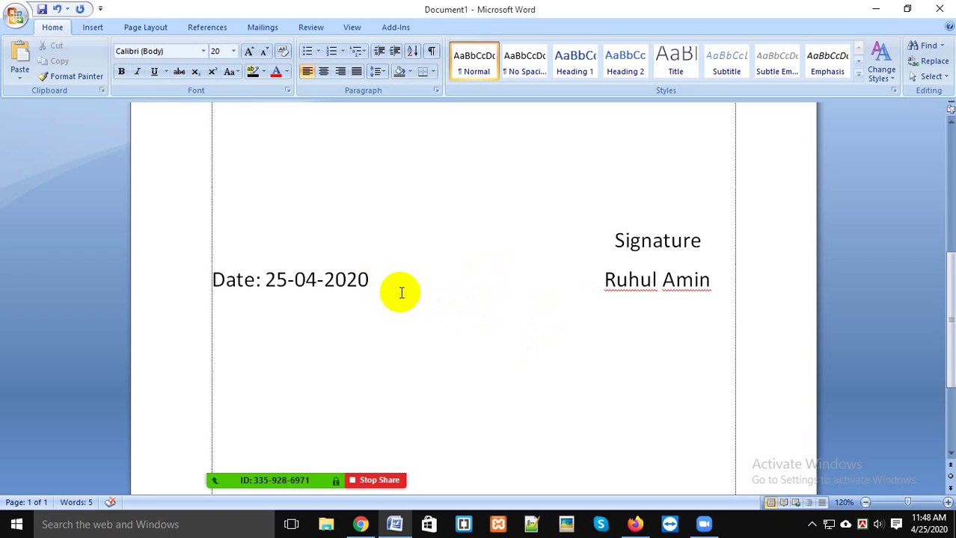
pyautogui.click(212, 279)
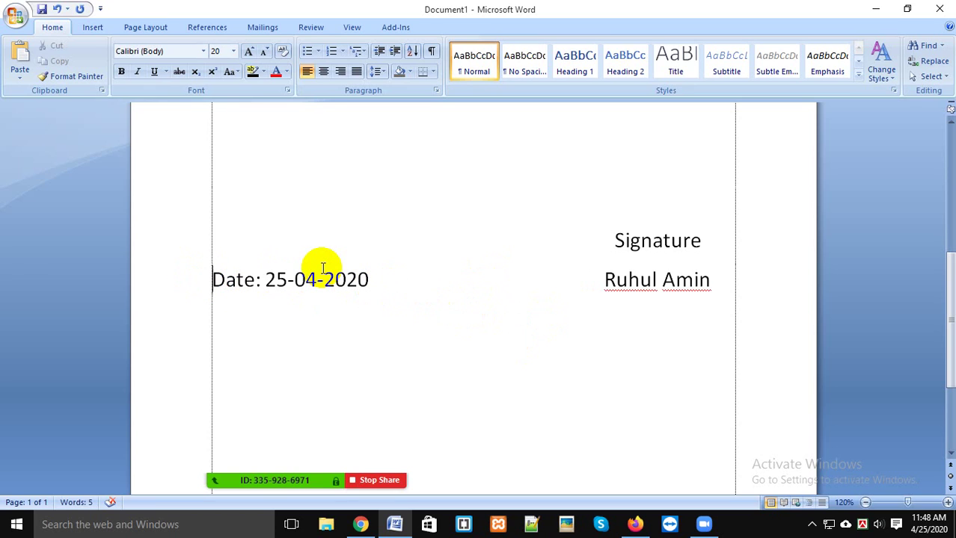
pyautogui.press('Return')
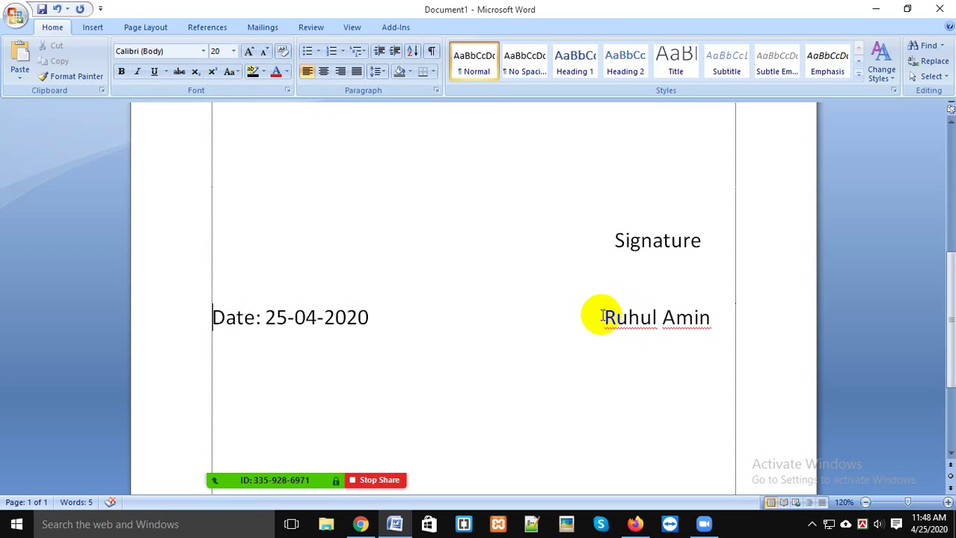
# Step: Move the signer's name onto its own line above the Date line, tabbed under 'Signature'
pyautogui.moveTo(602, 316); pyautogui.dragTo(675, 322)
pyautogui.click(663, 264)
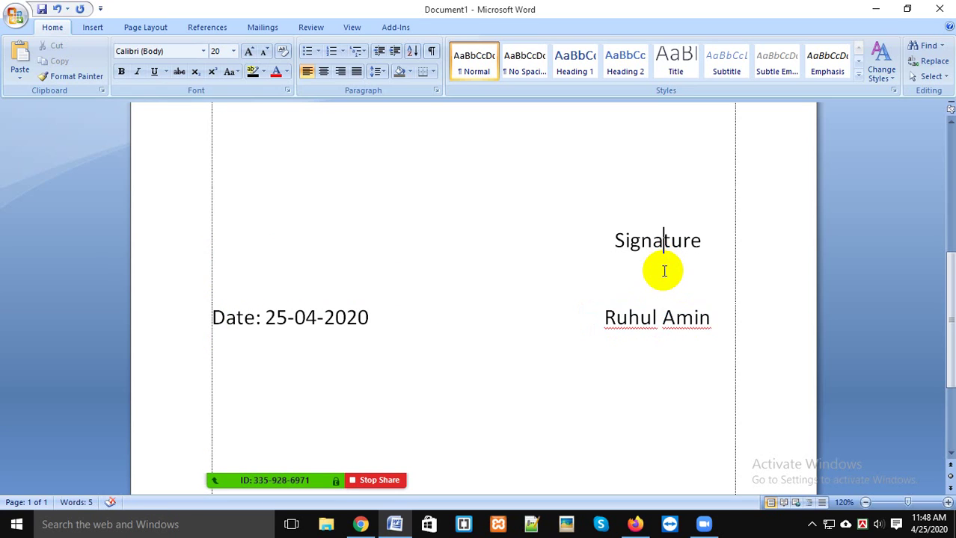
pyautogui.press('Delete')
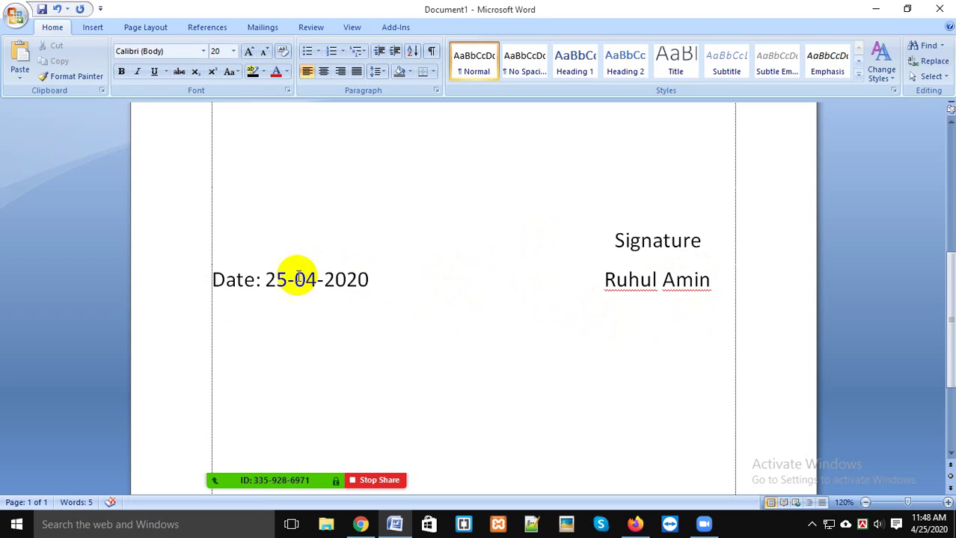
pyautogui.press('Return')
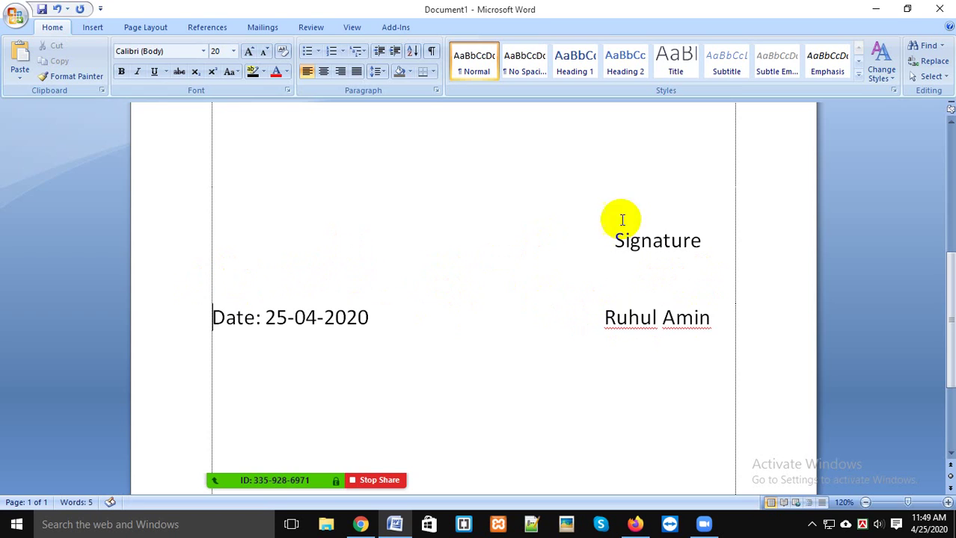
pyautogui.moveTo(607, 321); pyautogui.dragTo(721, 313)
pyautogui.hotkey('ctrl', 'c')
pyautogui.press('Delete')
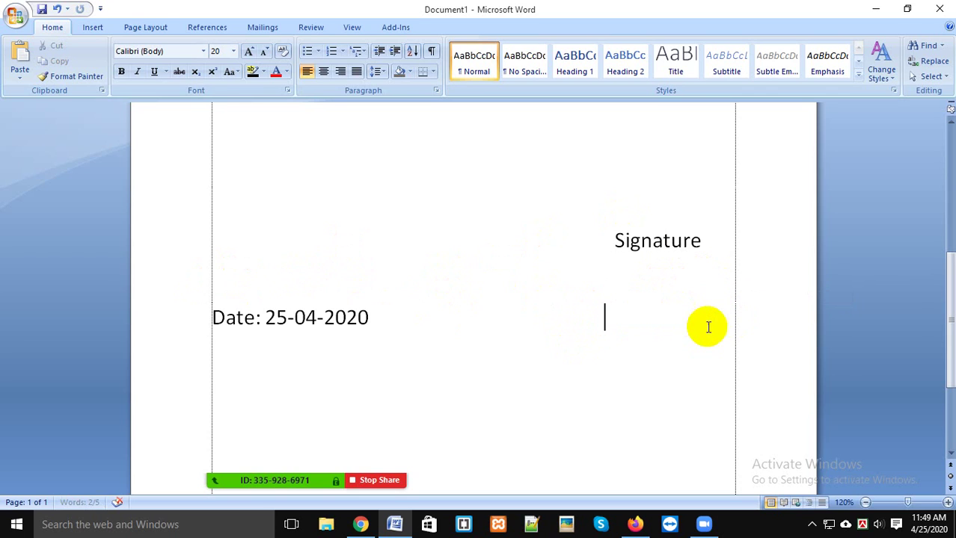
pyautogui.click(245, 286)
pyautogui.hotkey('ctrl', 'v')
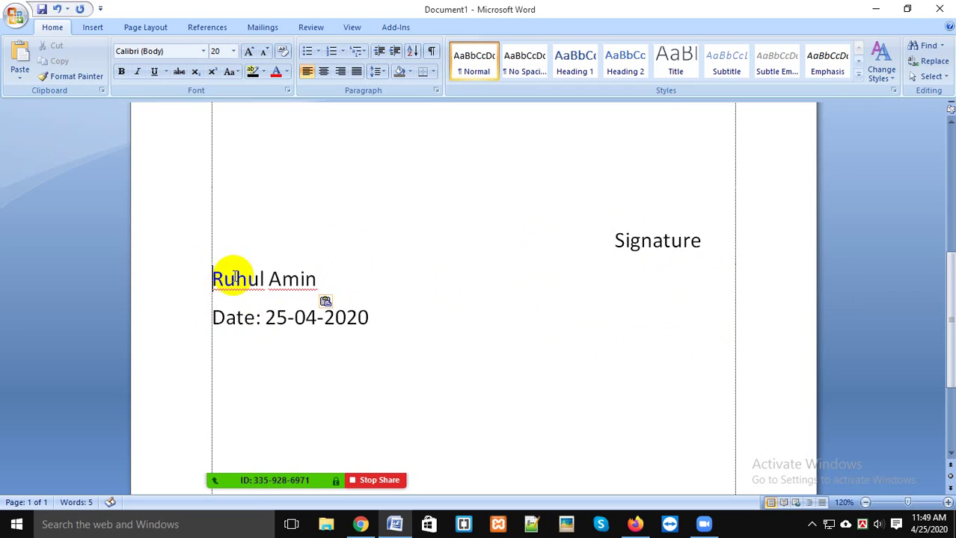
pyautogui.press('Tab')
pyautogui.press('Tab')
pyautogui.press('Tab')
pyautogui.press('Tab')
pyautogui.press('Tab')
pyautogui.press('Tab')
pyautogui.press('Tab')
pyautogui.press('Tab')
pyautogui.press('Tab')
pyautogui.press('Tab')
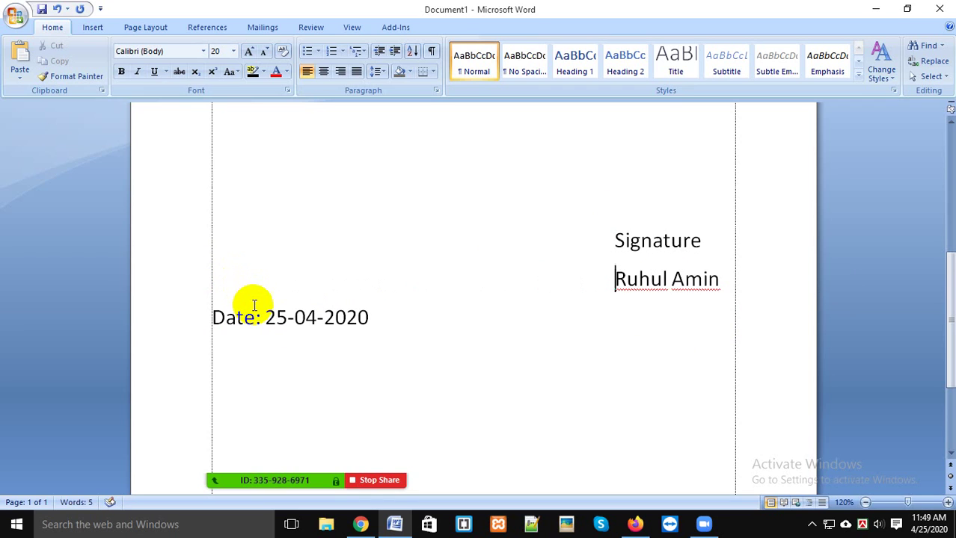
pyautogui.click(437, 329)
pyautogui.press('Tab')
pyautogui.press('Tab')
pyautogui.press('Tab')
pyautogui.press('Tab')
pyautogui.press('Tab')
# Step: Draw two rectangles from the Shapes gallery and style one blue, the other yellow
pyautogui.scroll(5, 572, 326)
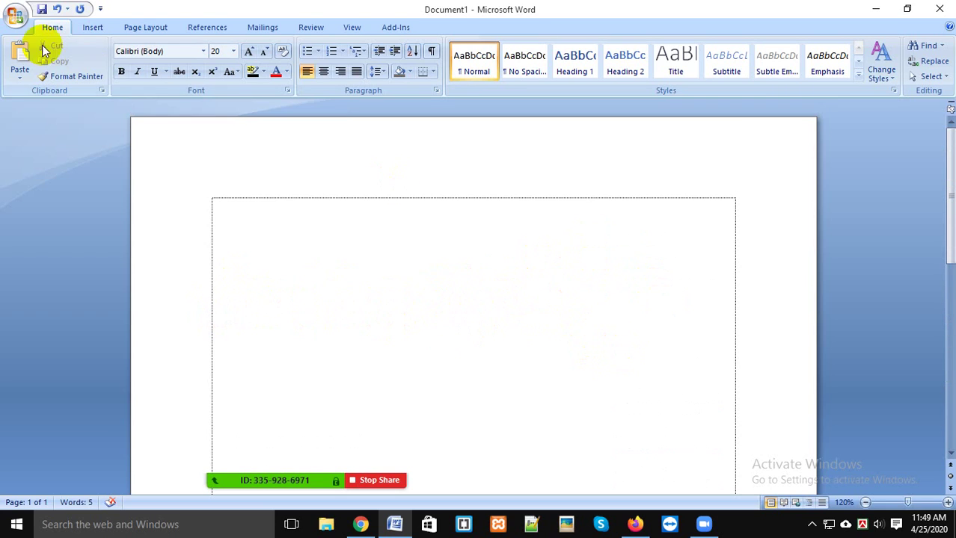
pyautogui.scroll(-3, 752, 386)
pyautogui.scroll(-3, 751, 386)
pyautogui.scroll(4, 559, 361)
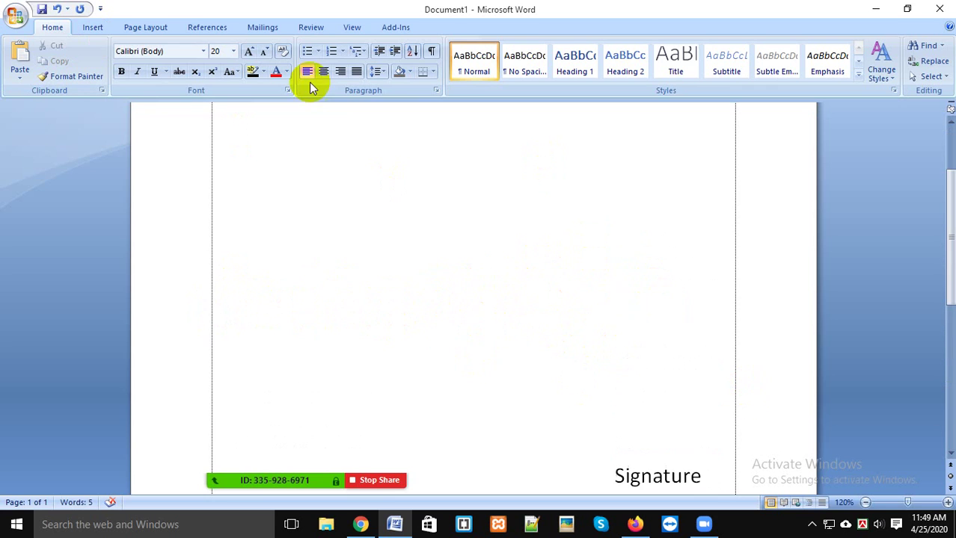
pyautogui.click(92, 28)
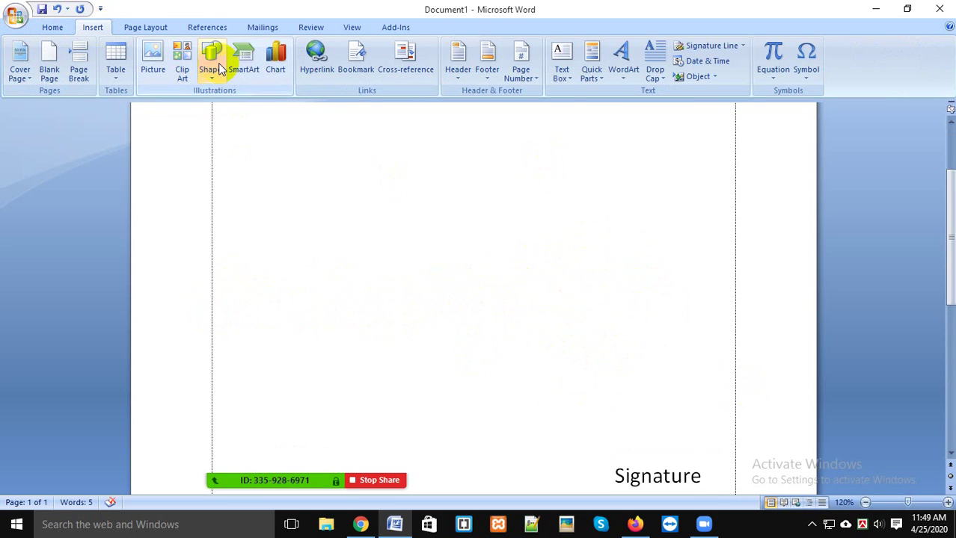
pyautogui.click(213, 63)
pyautogui.click(276, 107)
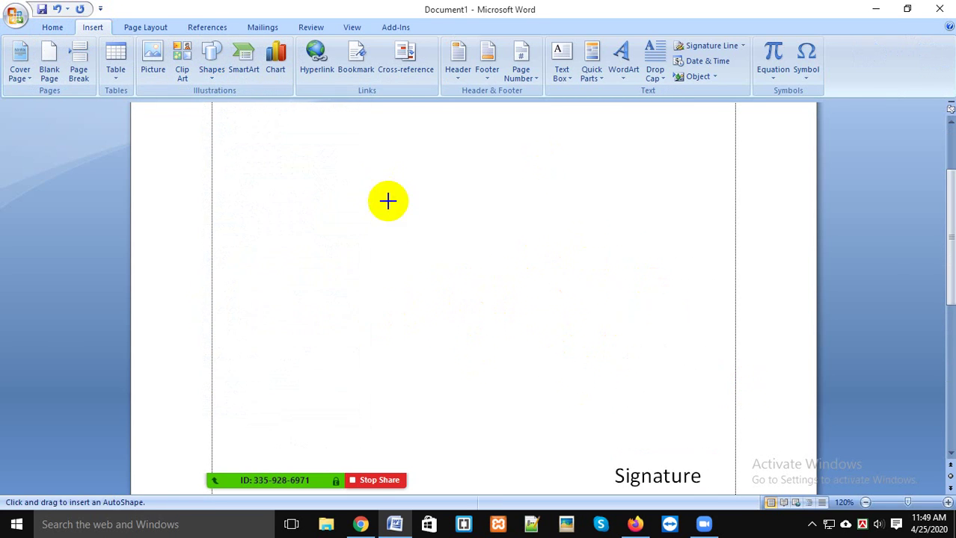
pyautogui.click(219, 75)
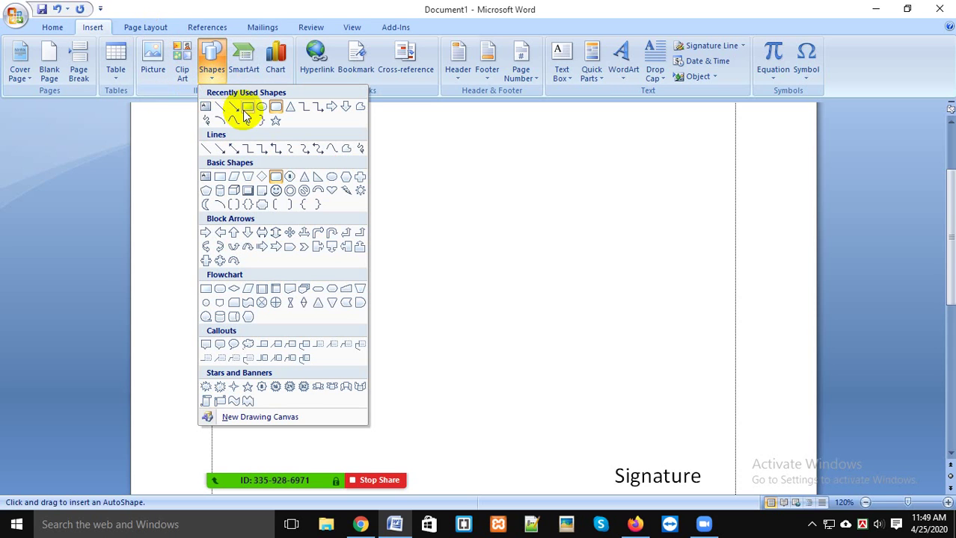
pyautogui.click(250, 107)
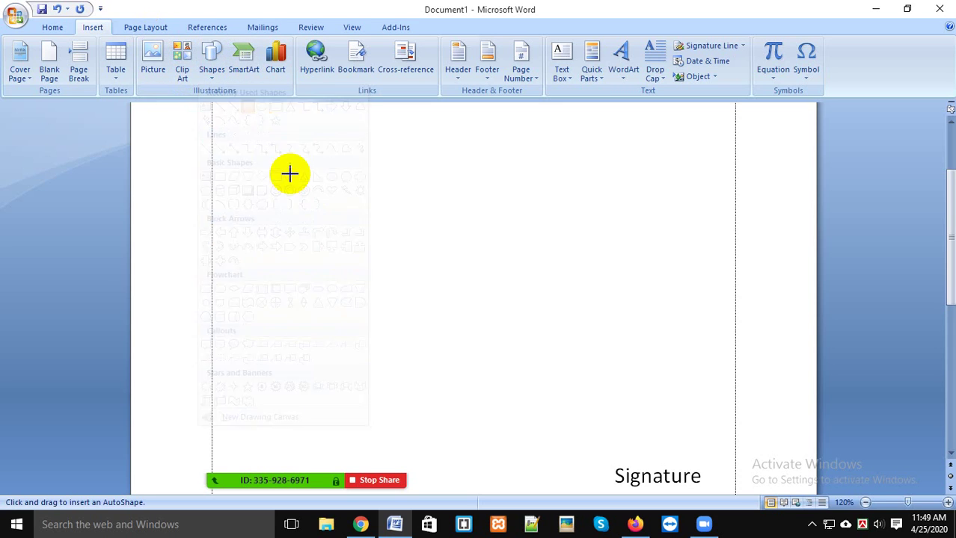
pyautogui.moveTo(221, 128)
pyautogui.mouseDown()
pyautogui.moveTo(469, 312)
pyautogui.moveTo(472, 323)
pyautogui.mouseUp()
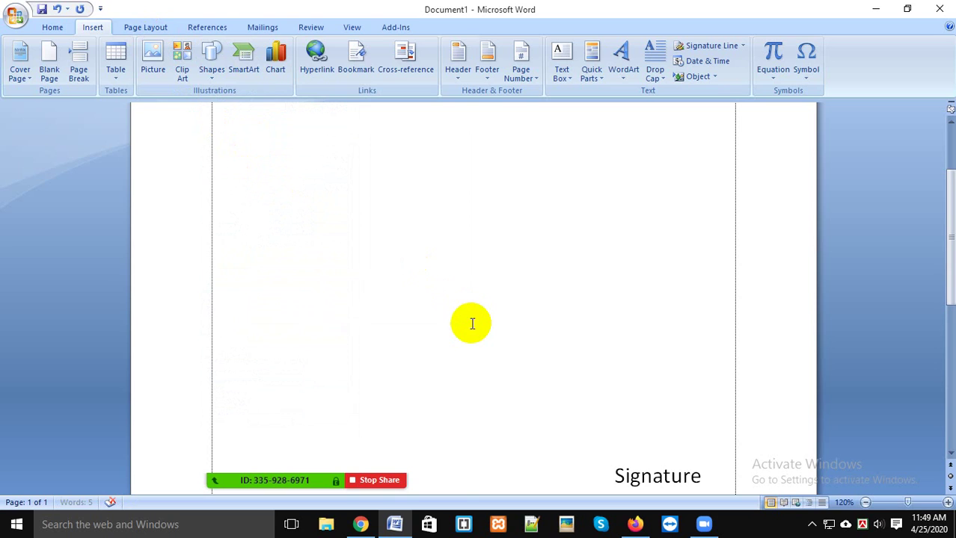
pyautogui.moveTo(354, 236)
pyautogui.mouseDown()
pyautogui.moveTo(615, 237)
pyautogui.moveTo(604, 237)
pyautogui.mouseUp()
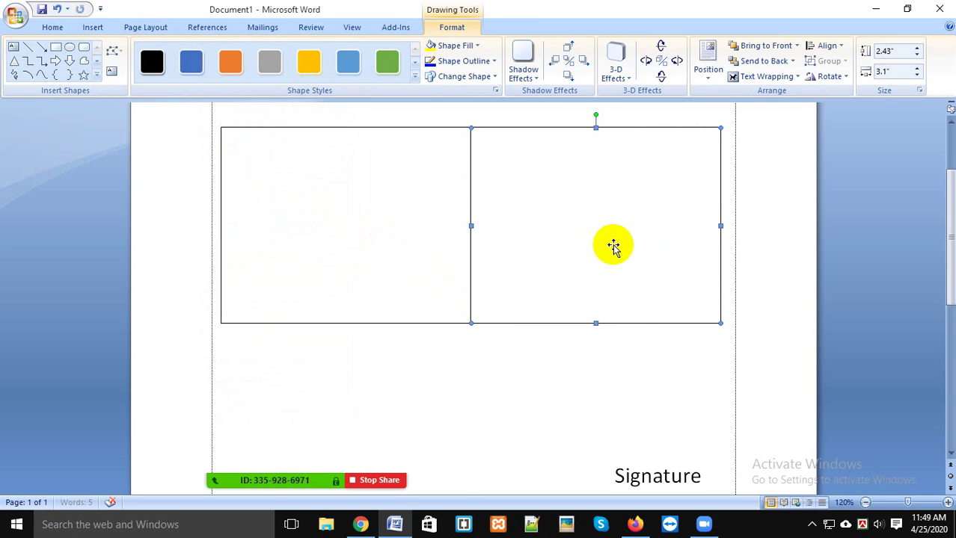
pyautogui.click(191, 67)
pyautogui.click(459, 129)
pyautogui.click(307, 69)
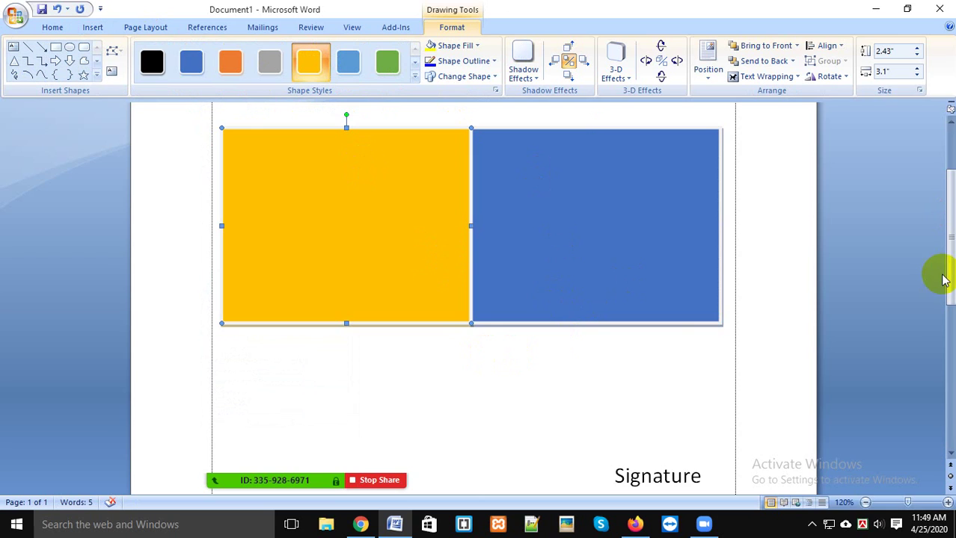
# Step: Delete the yellow rectangle and then the blue rectangle
pyautogui.scroll(3, 949, 171)
pyautogui.scroll(-4, 949, 202)
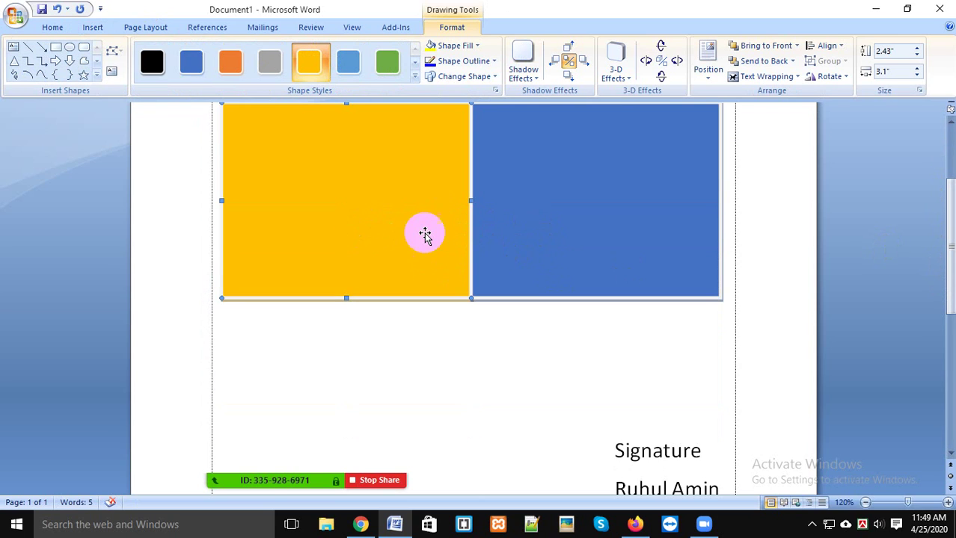
pyautogui.scroll(-3, 455, 324)
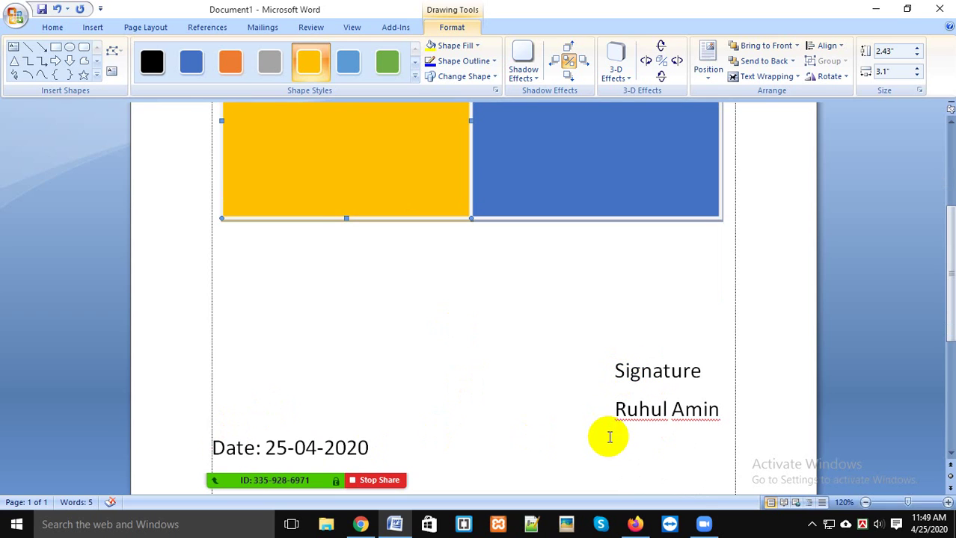
pyautogui.scroll(4, 581, 348)
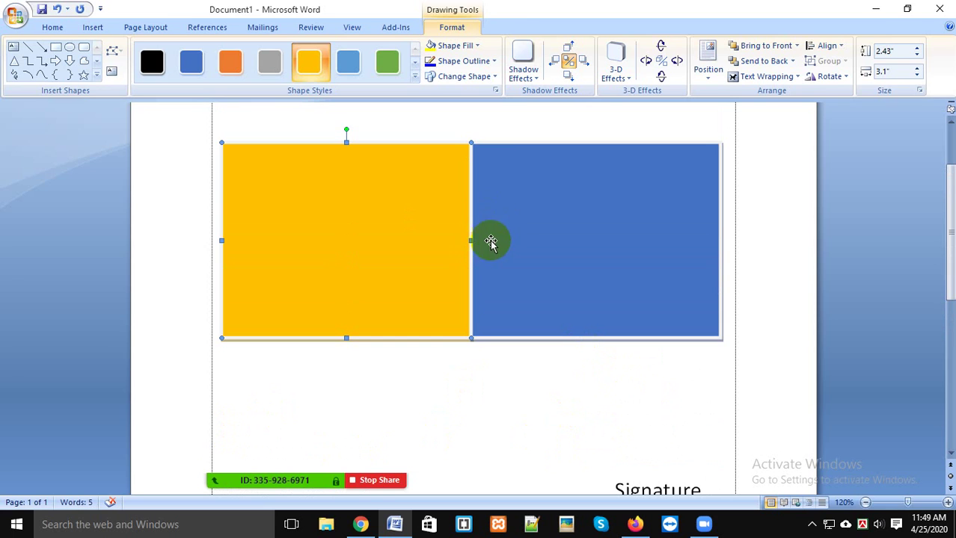
pyautogui.press('Delete')
pyautogui.click(517, 234)
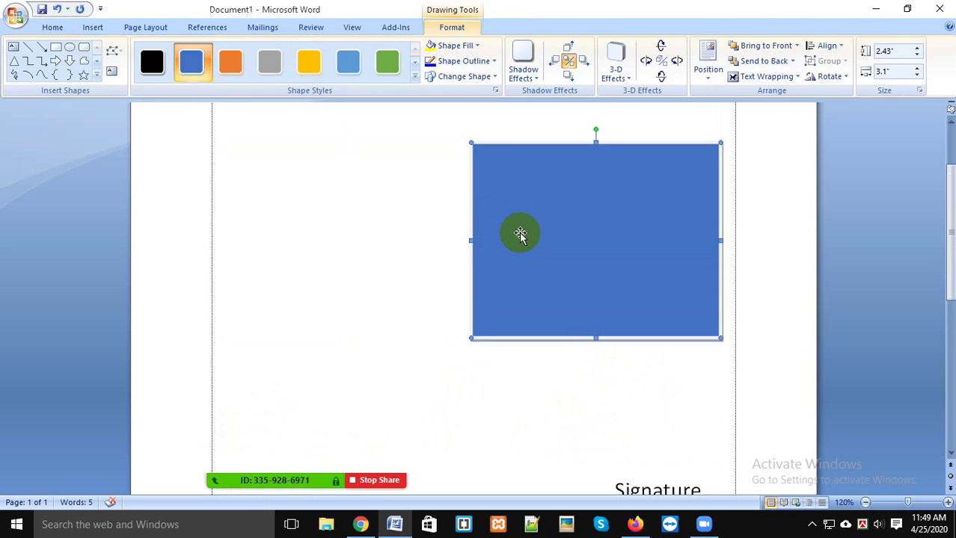
pyautogui.press('Delete')
pyautogui.scroll(-4, 579, 290)
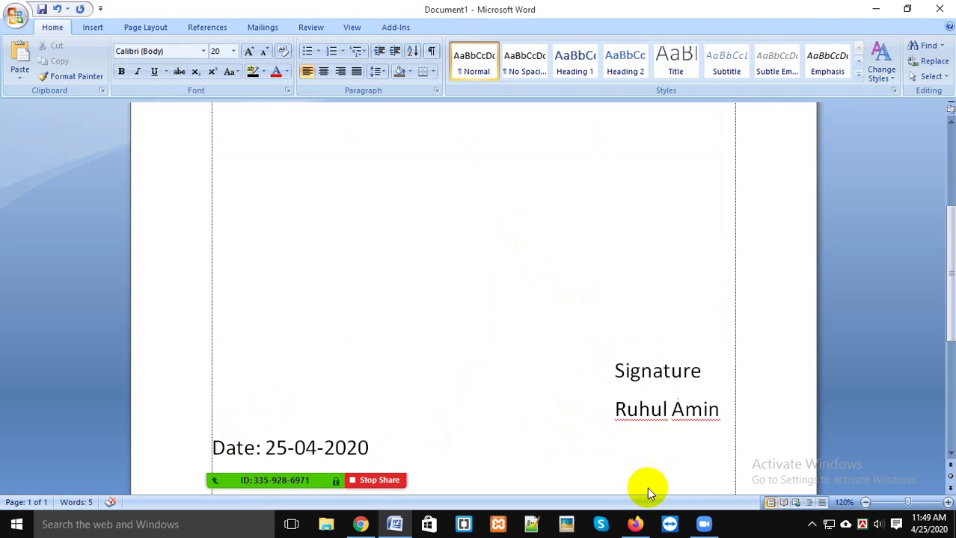
pyautogui.scroll(-4, 647, 488)
# Step: Delete the signature, name and date lines and insert a 2x1 table
pyautogui.moveTo(450, 333); pyautogui.dragTo(82, 226)
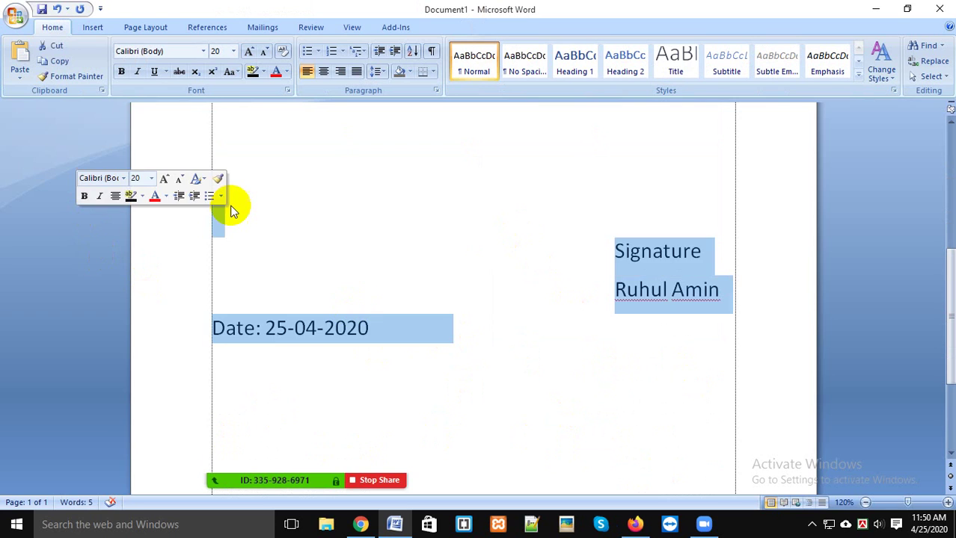
pyautogui.press('Delete')
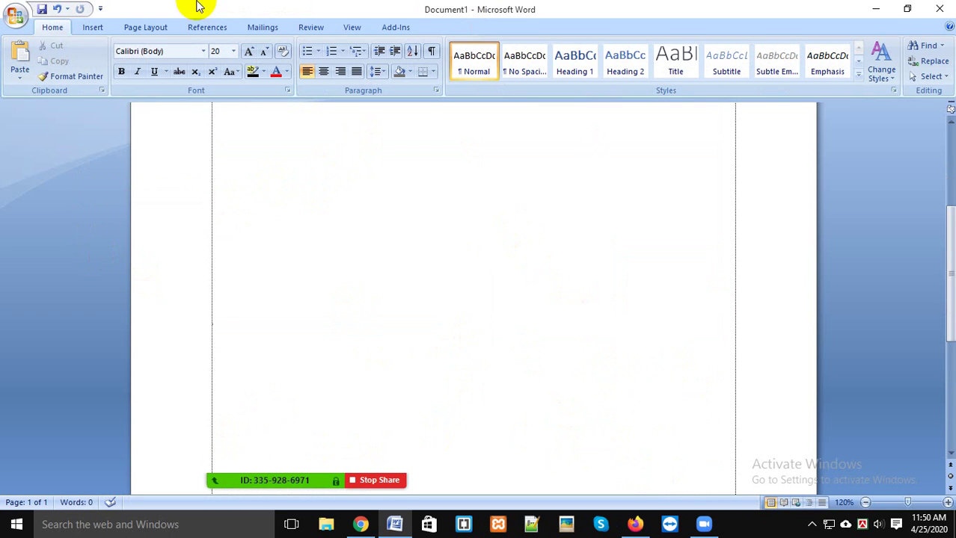
pyautogui.click(92, 30)
pyautogui.click(115, 60)
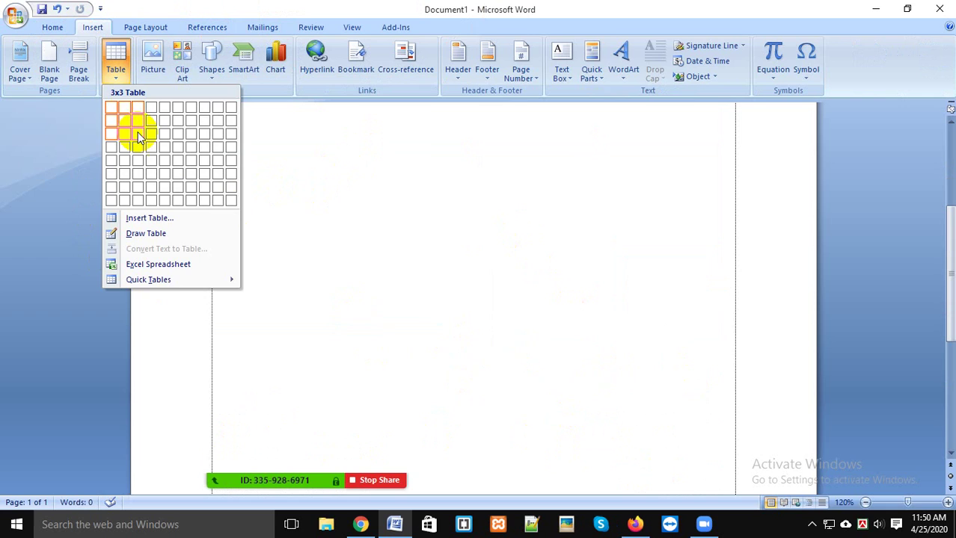
pyautogui.click(127, 111)
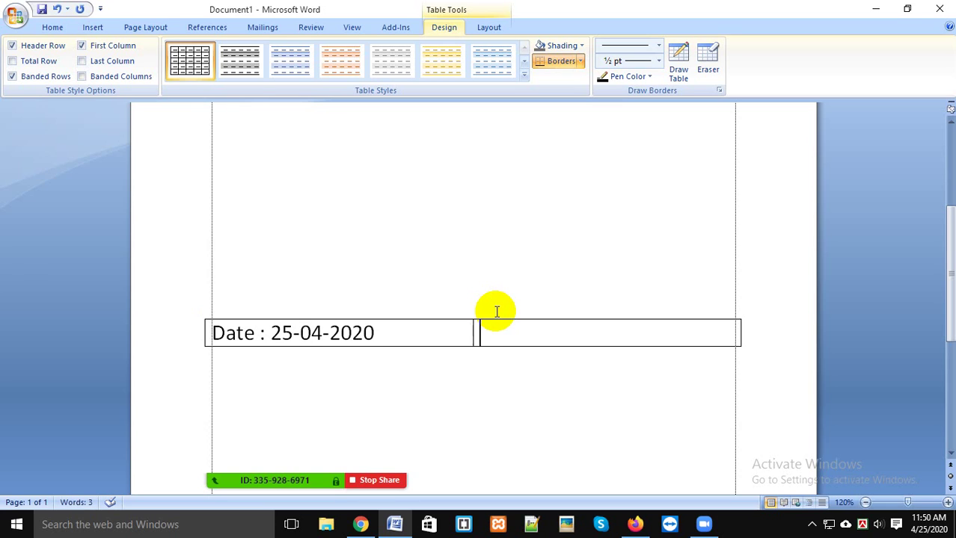
# Step: Put 'Signature' with the signer's name below it in the right cell and select that cell
pyautogui.press('Return')
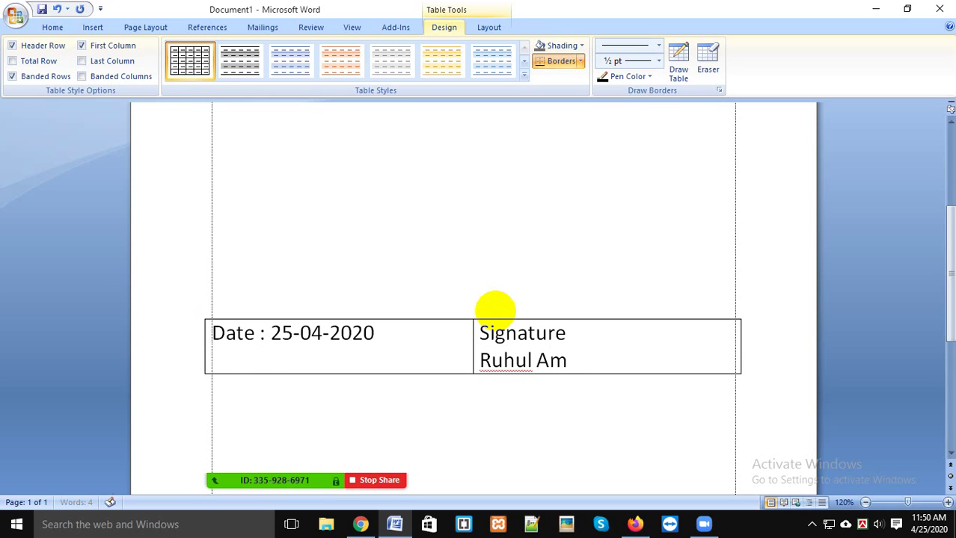
pyautogui.scroll(1, 591, 235)
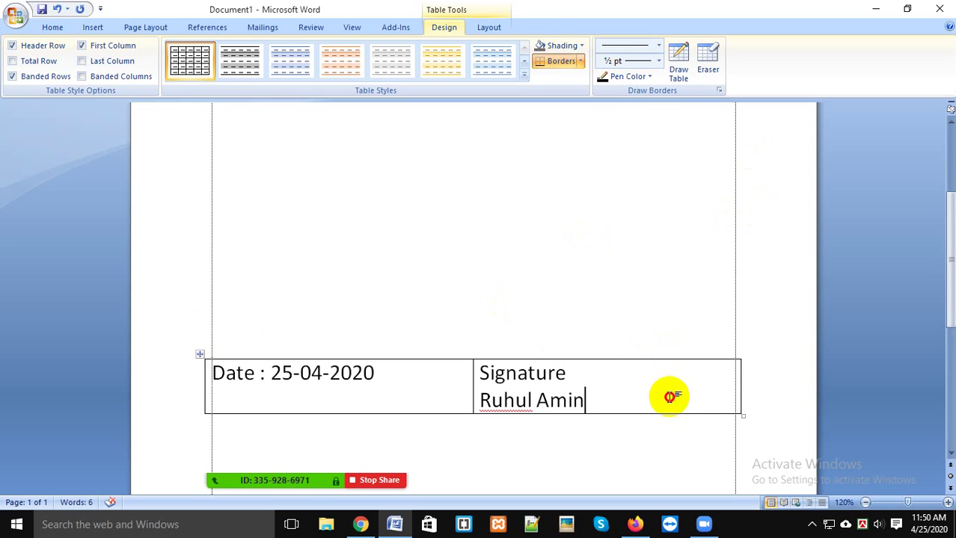
pyautogui.click(475, 396)
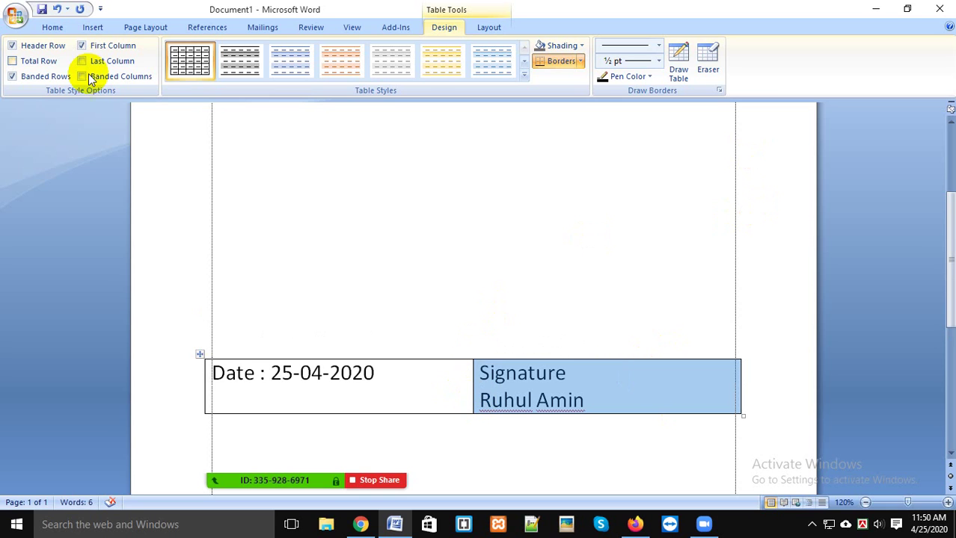
pyautogui.click(53, 26)
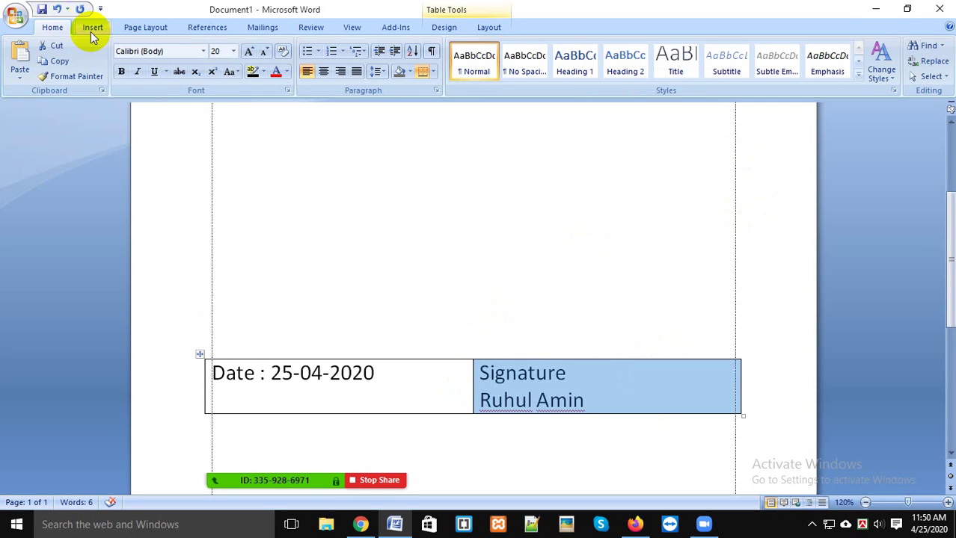
# Step: Centre the right cell's text, undoing an accidental table indent
pyautogui.click(323, 71)
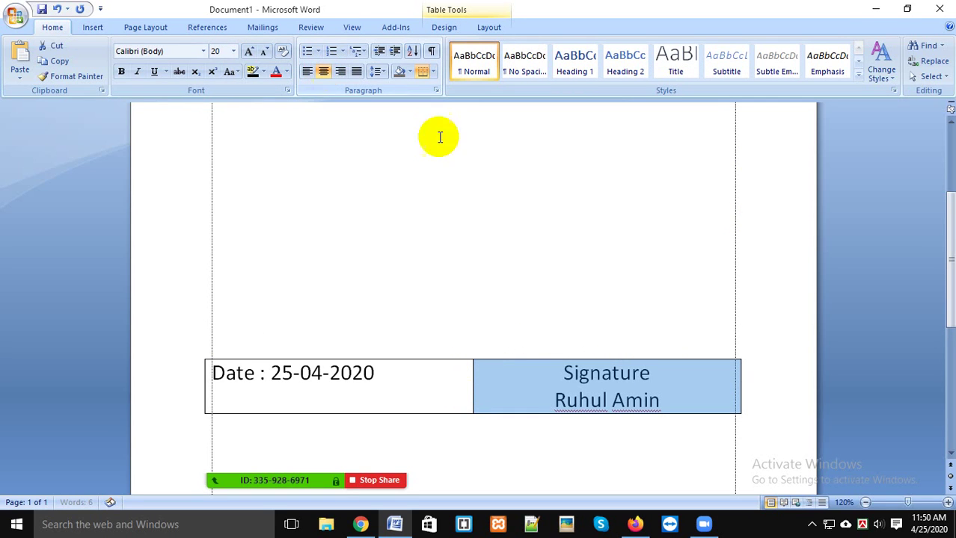
pyautogui.click(397, 50)
pyautogui.click(379, 50)
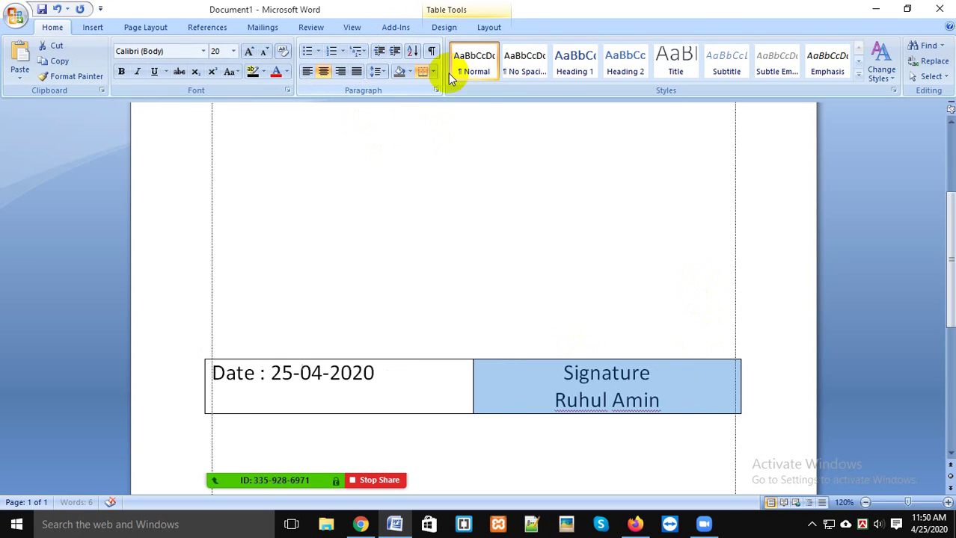
pyautogui.click(667, 387)
pyautogui.click(692, 366)
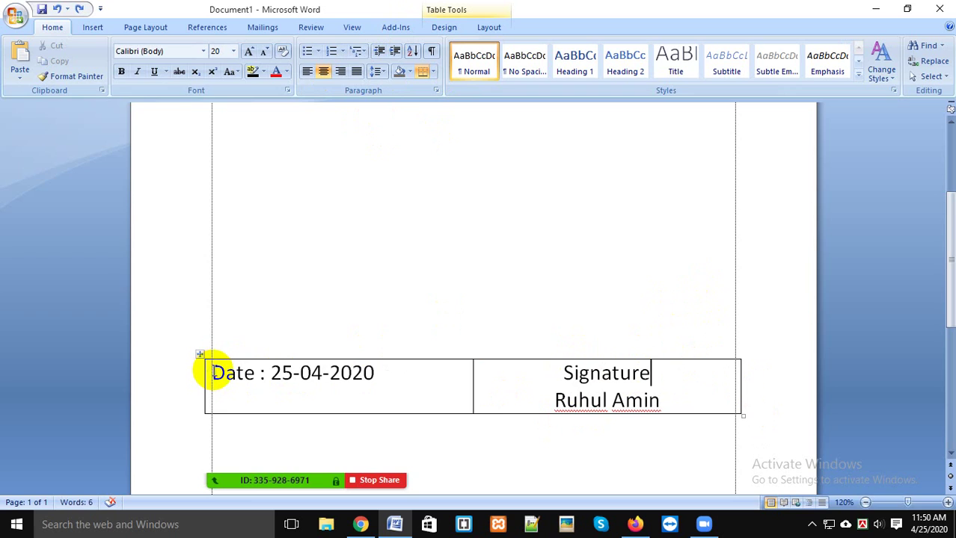
# Step: Experiment with empty lines above the date, then remove them again
pyautogui.press('Return')
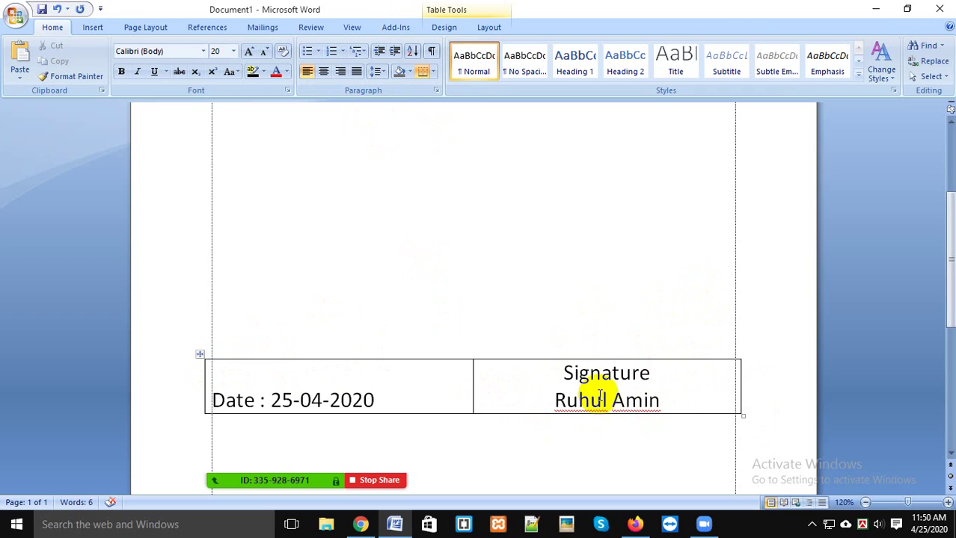
pyautogui.press('Return')
pyautogui.press('Return')
pyautogui.press('Return')
pyautogui.press('Return')
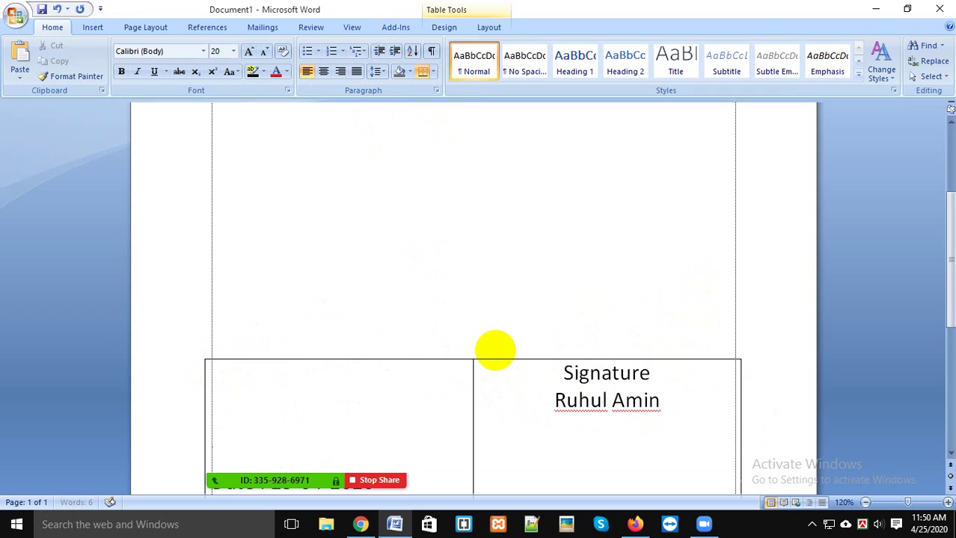
pyautogui.scroll(-2, 607, 311)
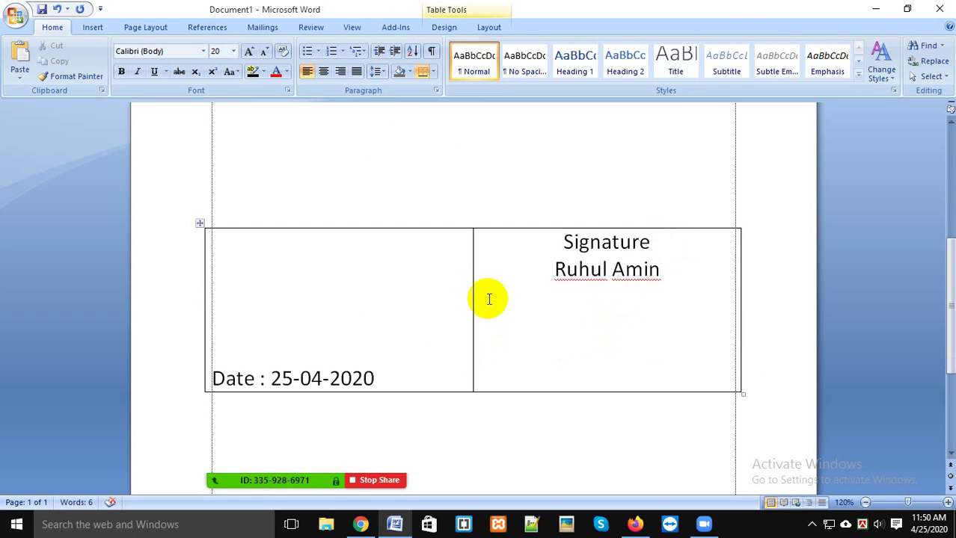
pyautogui.press('Return')
pyautogui.press('Return')
pyautogui.press('Return')
pyautogui.scroll(-2, 531, 326)
pyautogui.press('Return')
pyautogui.press('Return')
pyautogui.press('BackSpace')
pyautogui.press('BackSpace')
pyautogui.press('BackSpace')
pyautogui.press('BackSpace')
pyautogui.press('BackSpace')
pyautogui.press('BackSpace')
pyautogui.press('BackSpace')
pyautogui.press('BackSpace')
pyautogui.press('BackSpace')
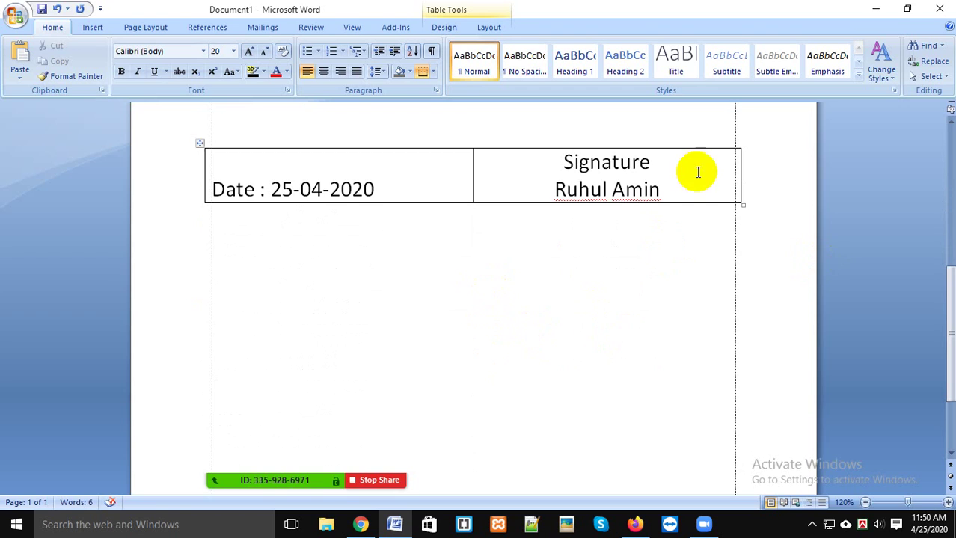
# Step: Tidy the empty lines above the signer's name and centre the name with Ctrl+E
pyautogui.click(552, 189)
pyautogui.press('Return')
pyautogui.press('Return')
pyautogui.press('Return')
pyautogui.press('Return')
pyautogui.press('Return')
pyautogui.press('Return')
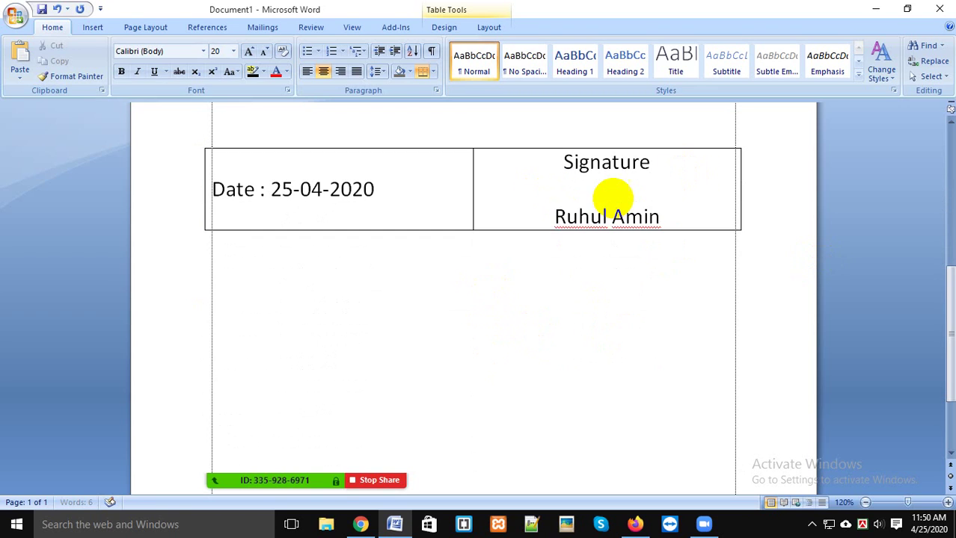
pyautogui.press('Return')
pyautogui.press('Return')
pyautogui.press('Return')
pyautogui.press('Return')
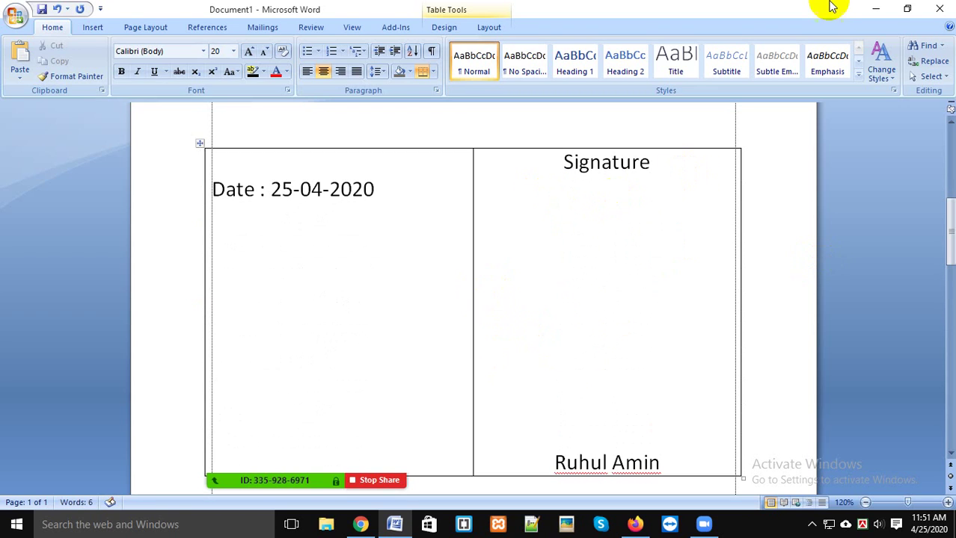
pyautogui.press('BackSpace')
pyautogui.press('BackSpace')
pyautogui.press('BackSpace')
pyautogui.press('BackSpace')
pyautogui.press('BackSpace')
pyautogui.press('BackSpace')
pyautogui.press('BackSpace')
pyautogui.press('BackSpace')
pyautogui.press('BackSpace')
pyautogui.press('BackSpace')
pyautogui.press('BackSpace')
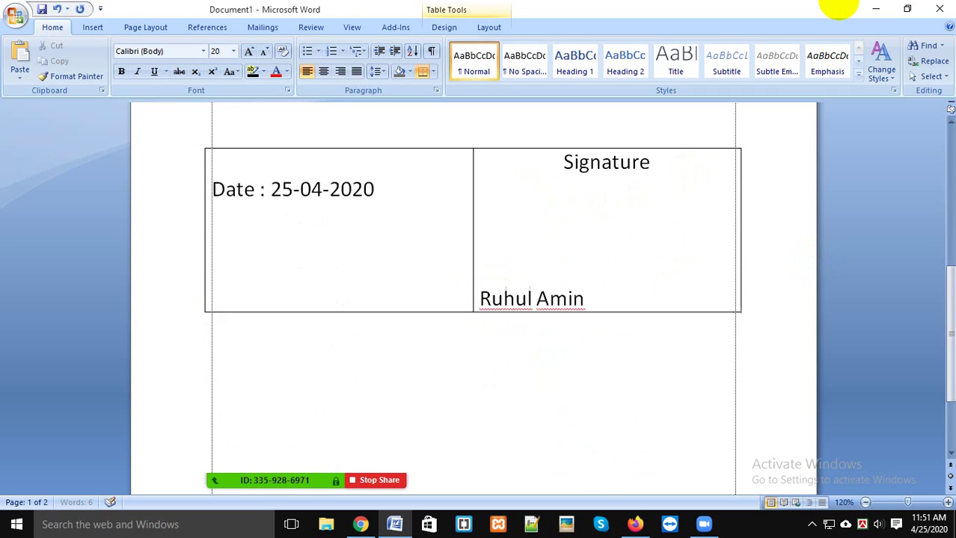
pyautogui.press('BackSpace')
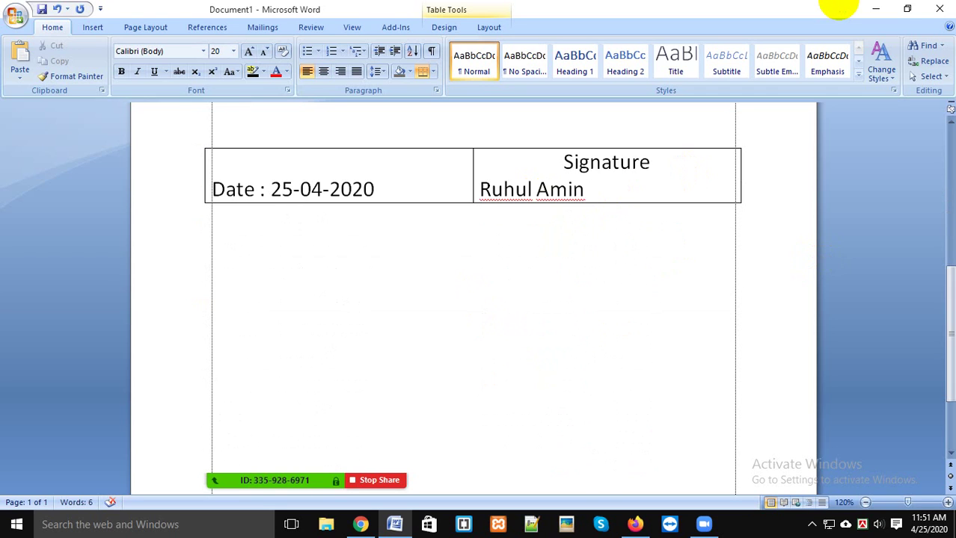
pyautogui.hotkey('ctrl', 'e')
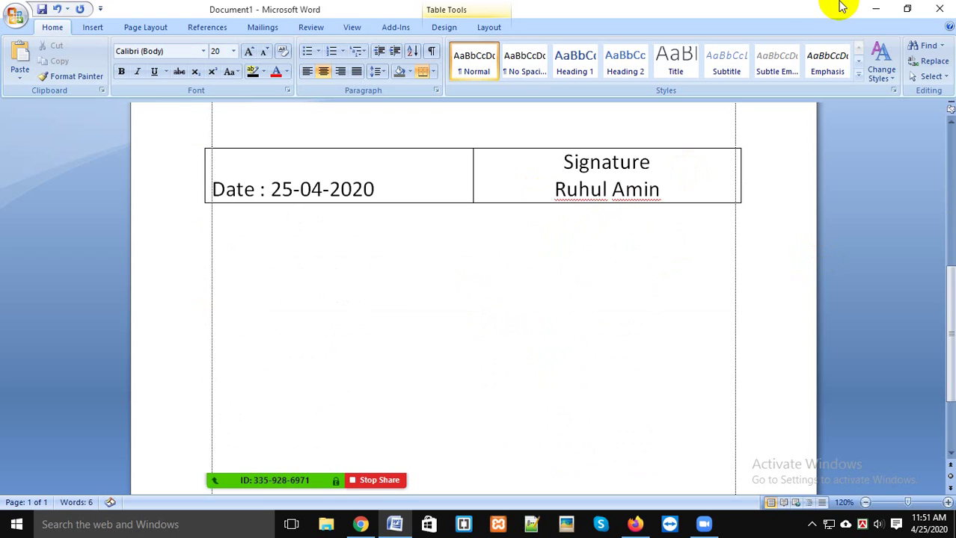
pyautogui.click(536, 271)
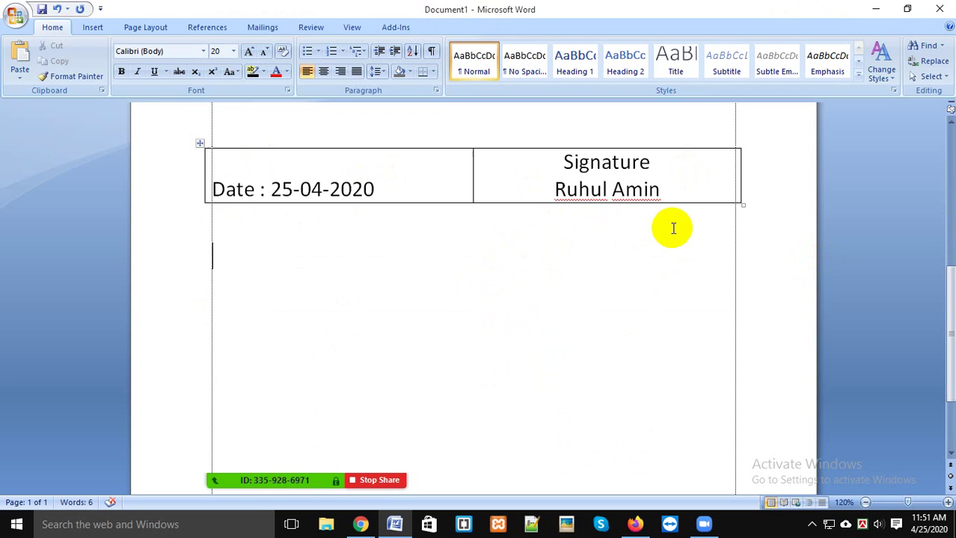
# Step: Open Print Preview with Ctrl+F2 and zoom in on the date and signature table
pyautogui.scroll(2, 672, 228)
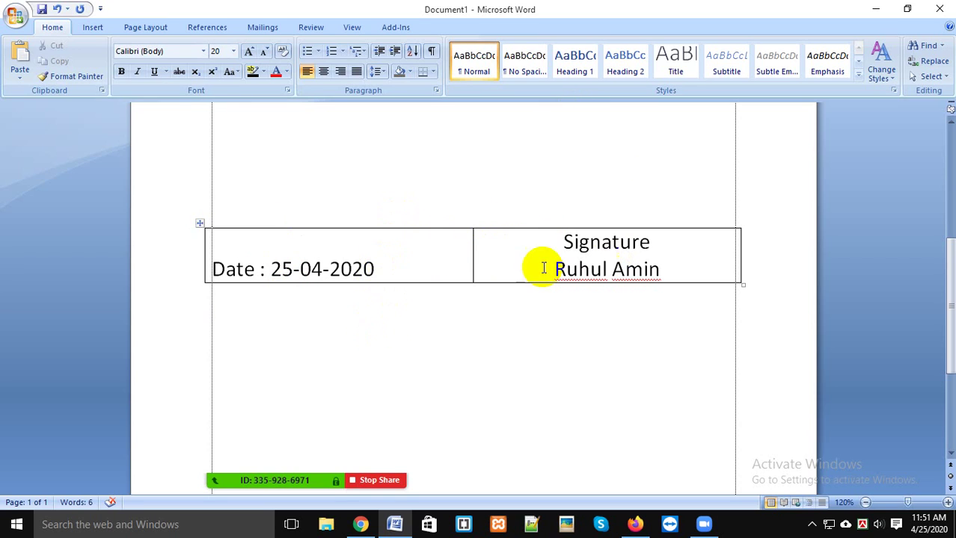
pyautogui.click(698, 250)
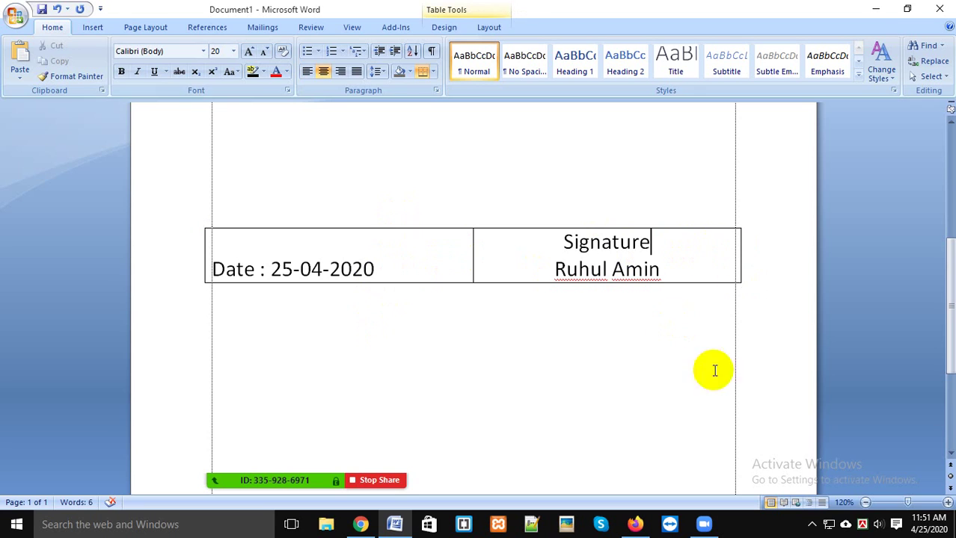
pyautogui.scroll(1, 600, 406)
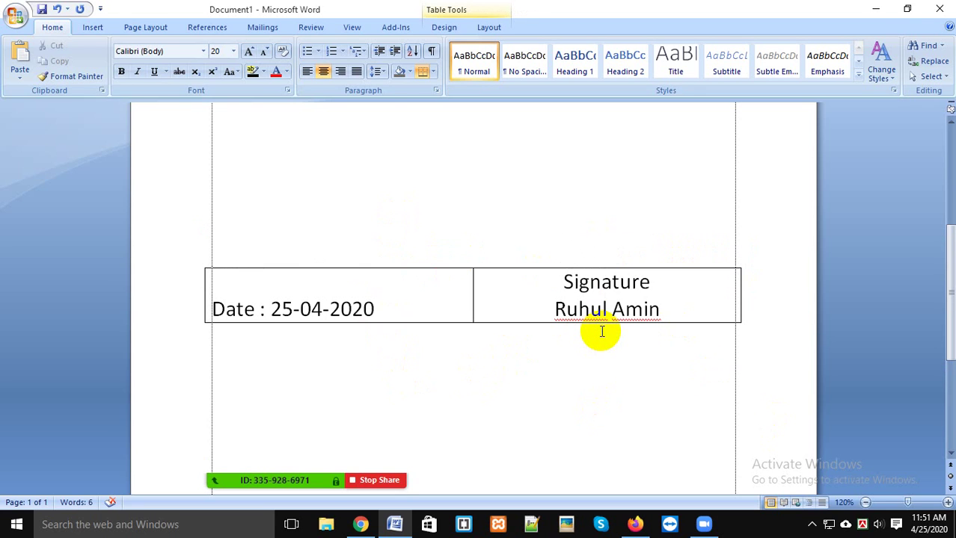
pyautogui.hotkey('ctrl', 'F2')
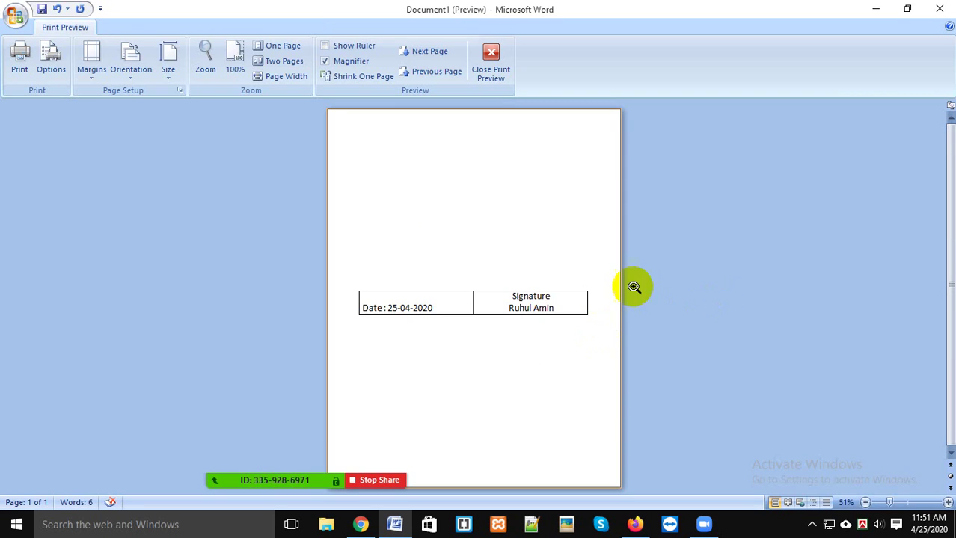
pyautogui.click(609, 296)
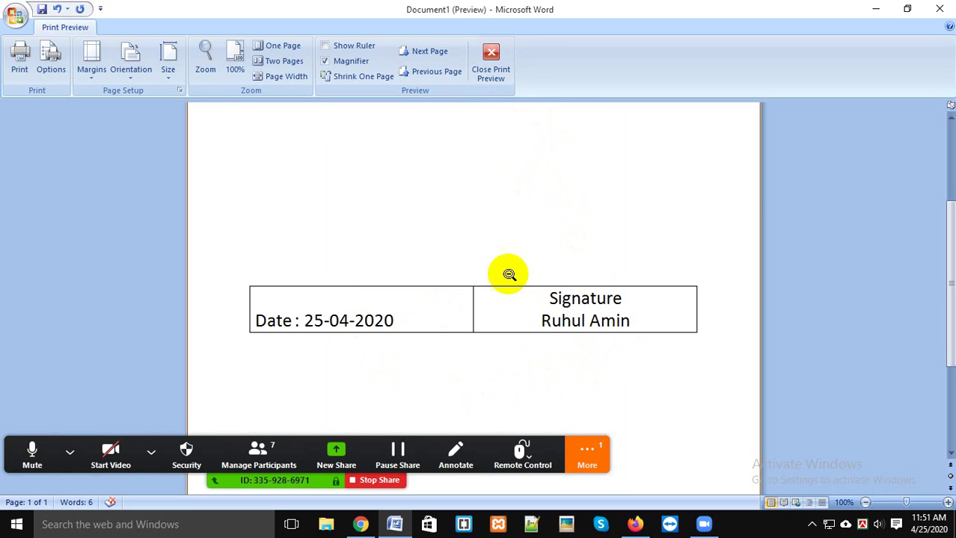
pyautogui.click(490, 59)
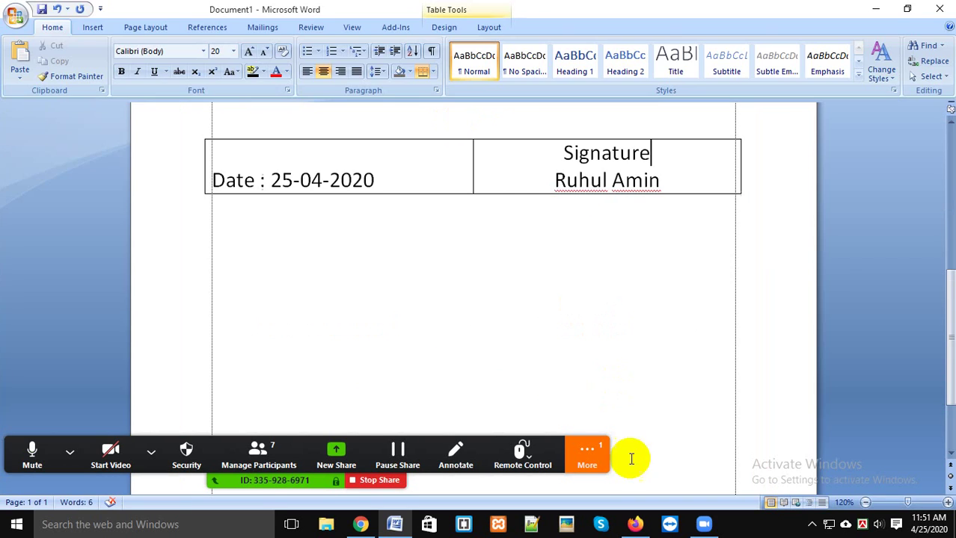
pyautogui.click(587, 453)
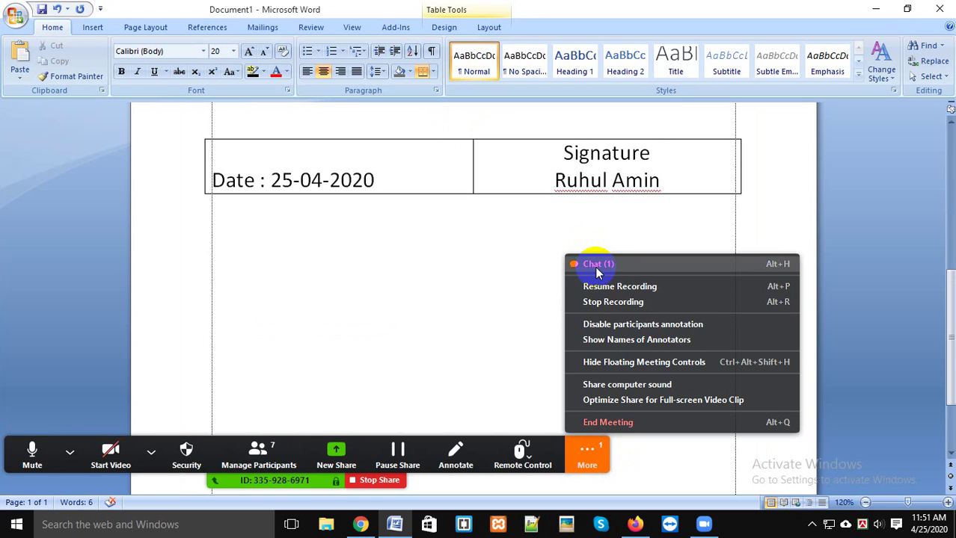
pyautogui.click(599, 264)
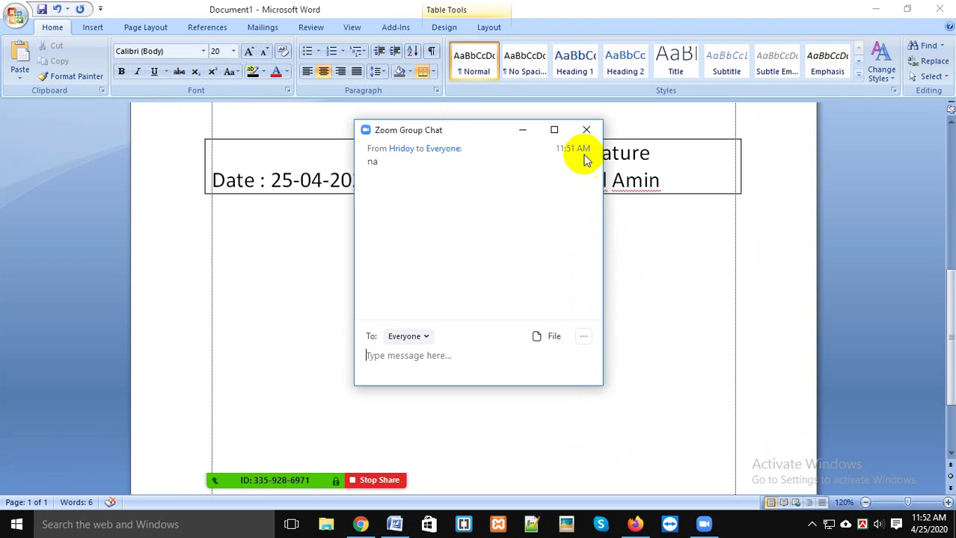
pyautogui.click(586, 130)
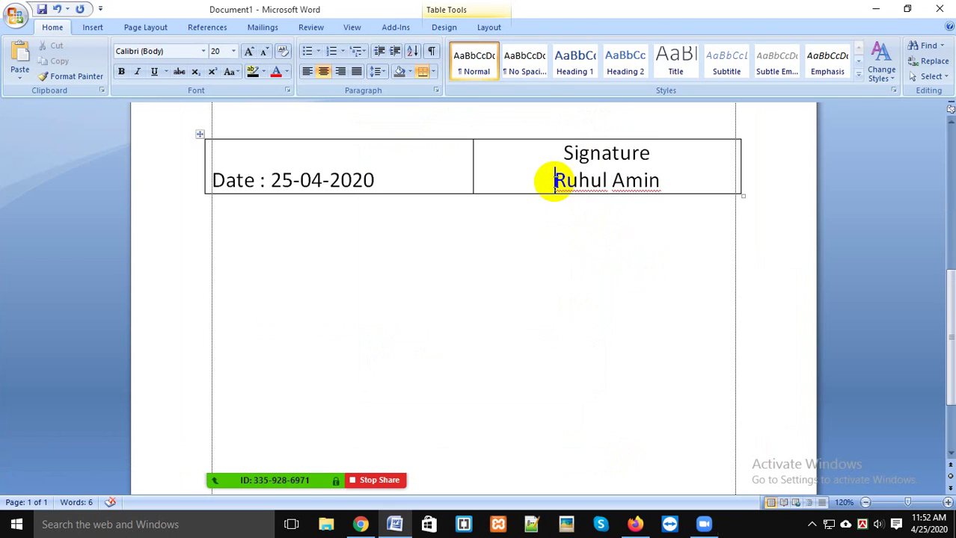
pyautogui.scroll(3, 566, 322)
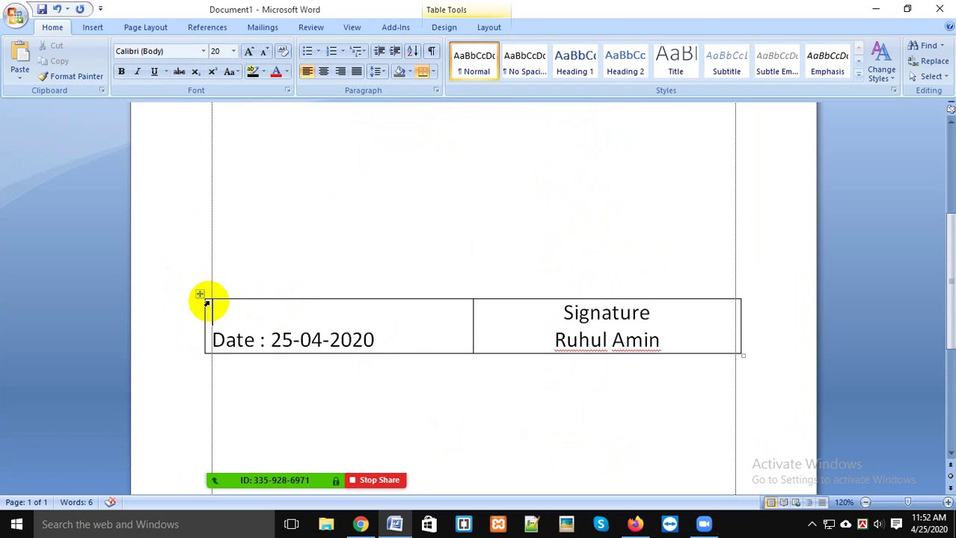
# Step: Select the whole table and turn off its Outside Borders
pyautogui.click(202, 292)
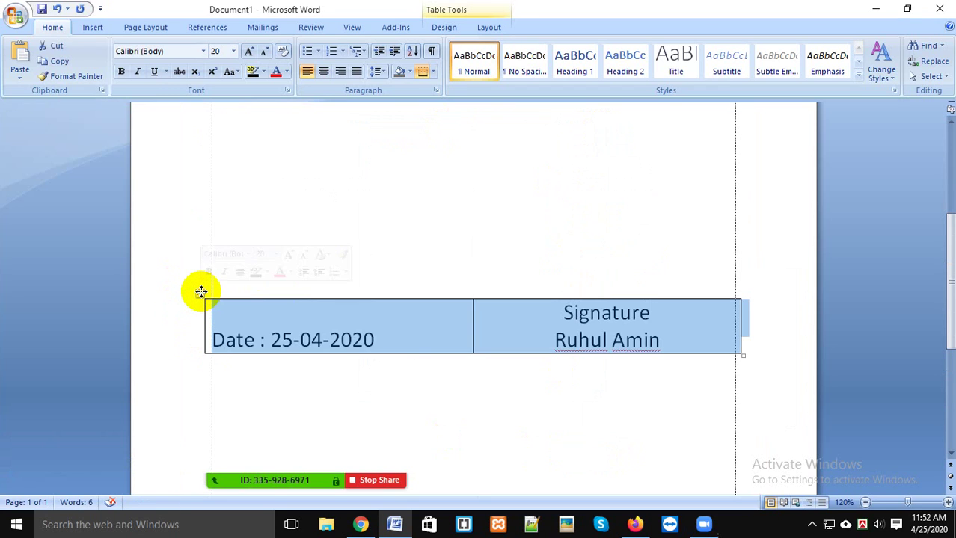
pyautogui.click(433, 74)
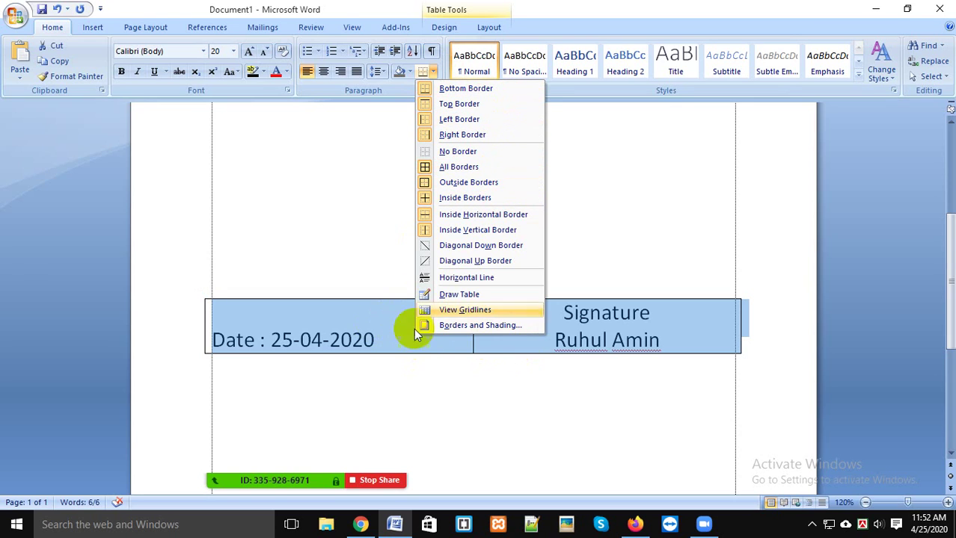
pyautogui.click(479, 189)
pyautogui.click(537, 335)
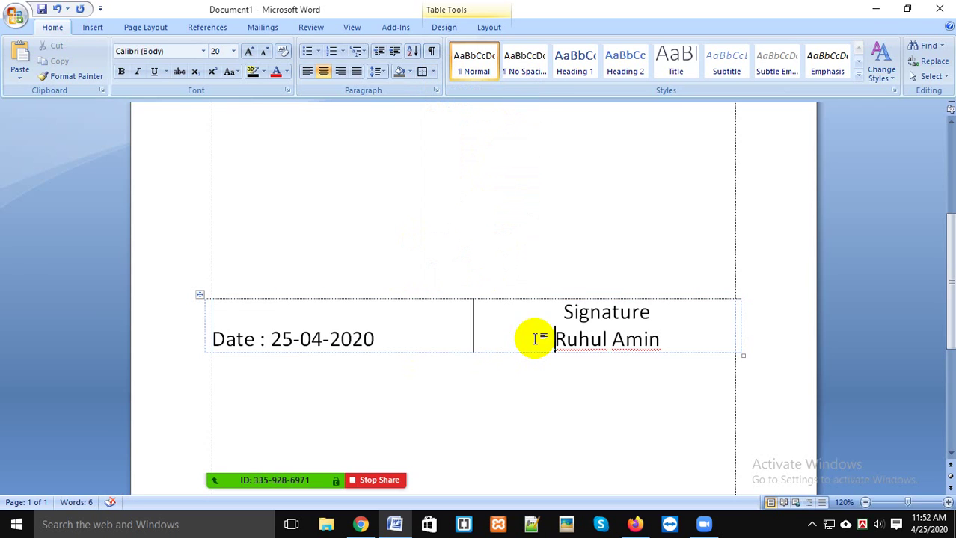
# Step: Check the borderless table in Print Preview, then close the preview
pyautogui.hotkey('ctrl', 'F2')
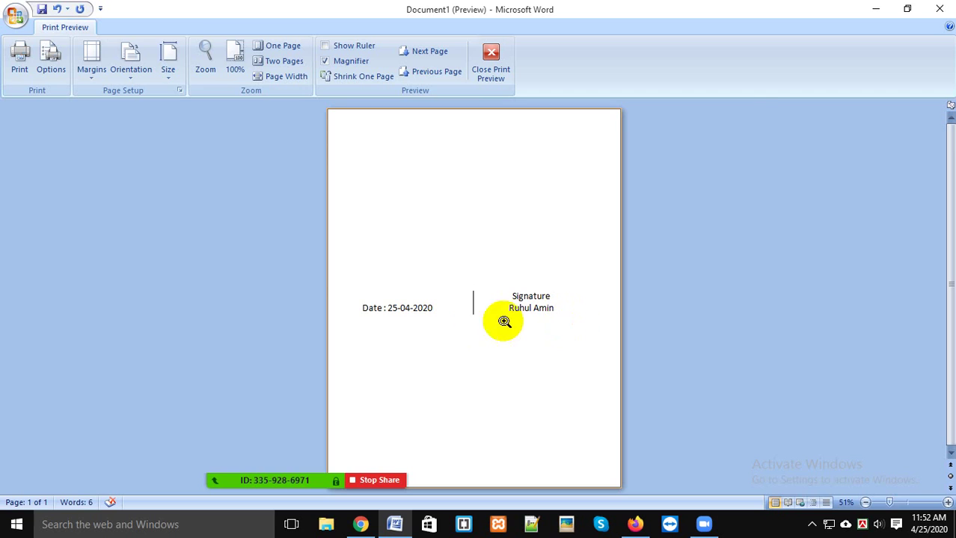
pyautogui.click(503, 320)
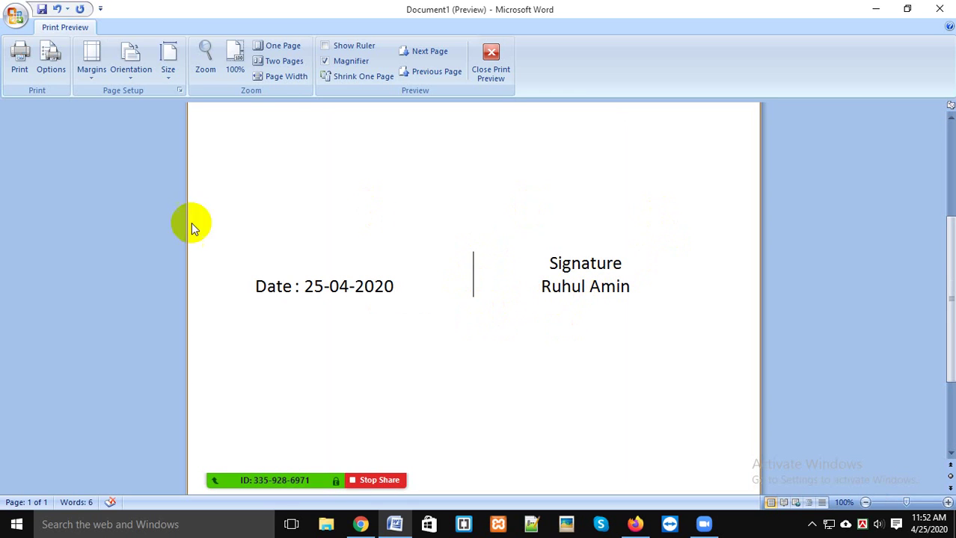
pyautogui.click(492, 62)
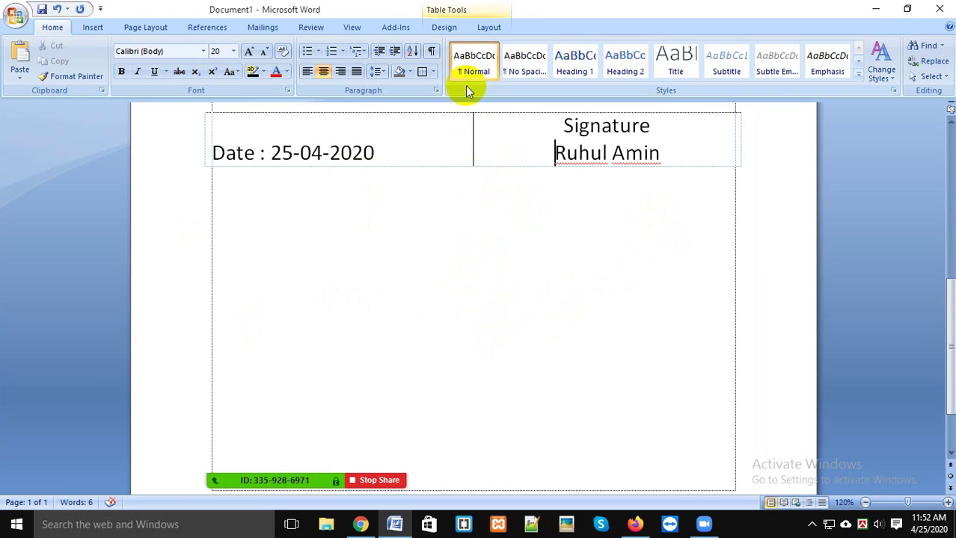
# Step: Remove the inside border between the Date and Signature cells and preview the page
pyautogui.scroll(3, 444, 170)
pyautogui.click(202, 231)
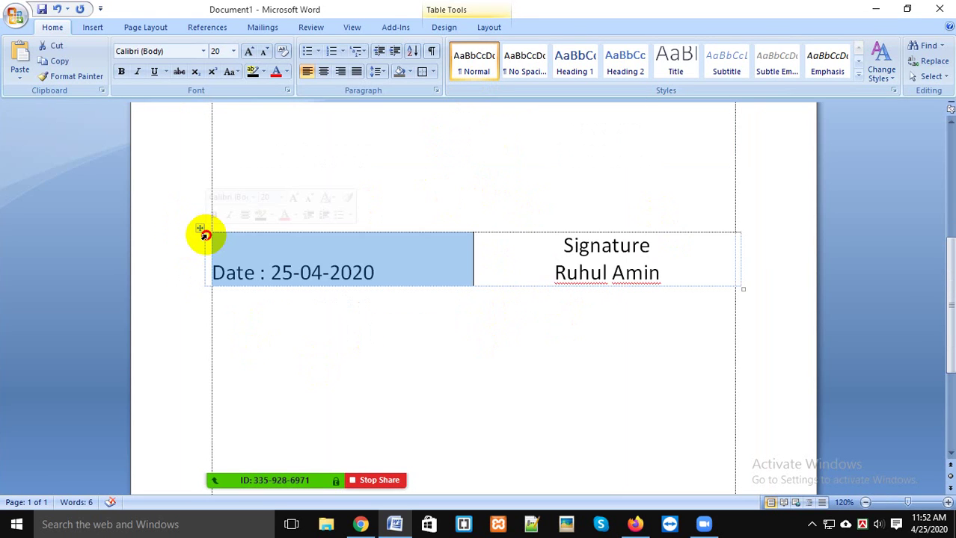
pyautogui.click(432, 72)
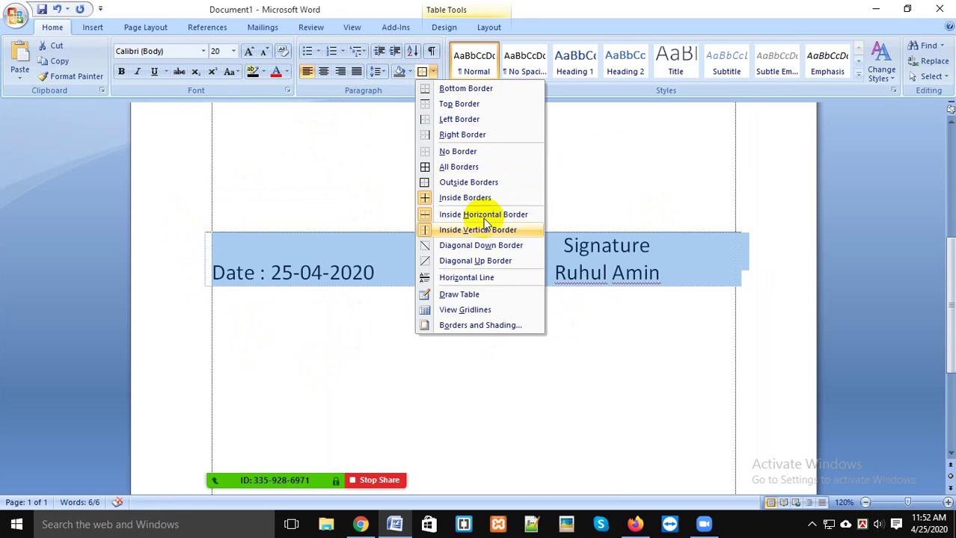
pyautogui.click(492, 199)
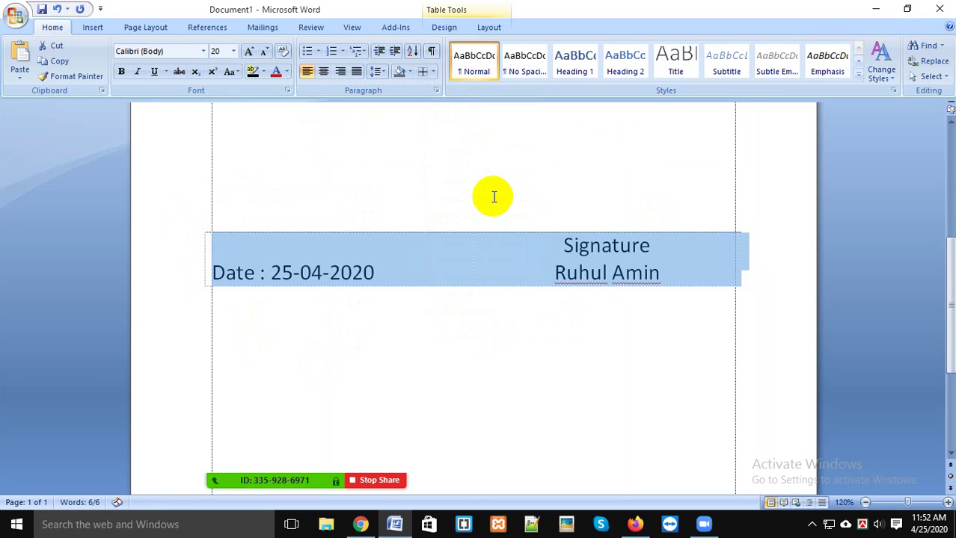
pyautogui.click(505, 254)
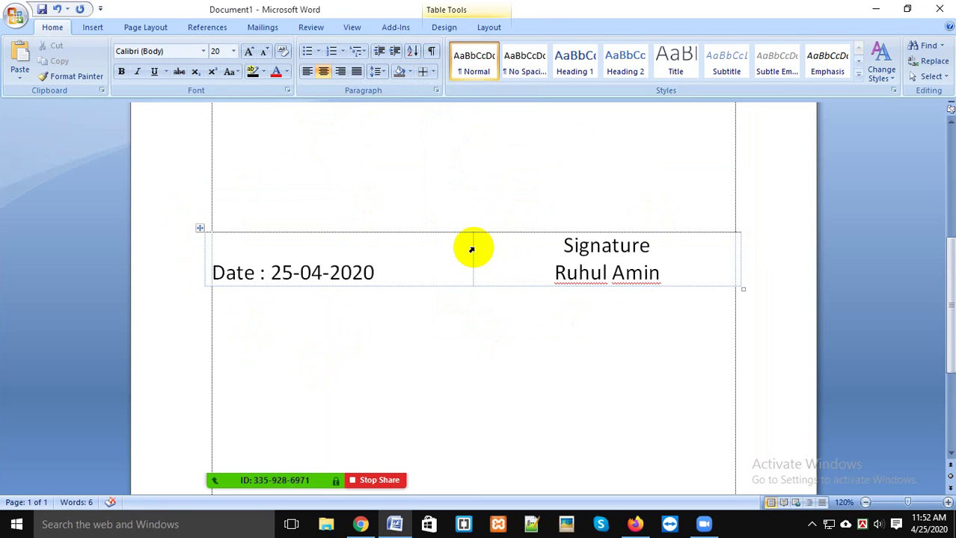
pyautogui.hotkey('ctrl', 'F2')
# Step: Add an empty line above the table, restore the inside border, and preview again
pyautogui.click(474, 247)
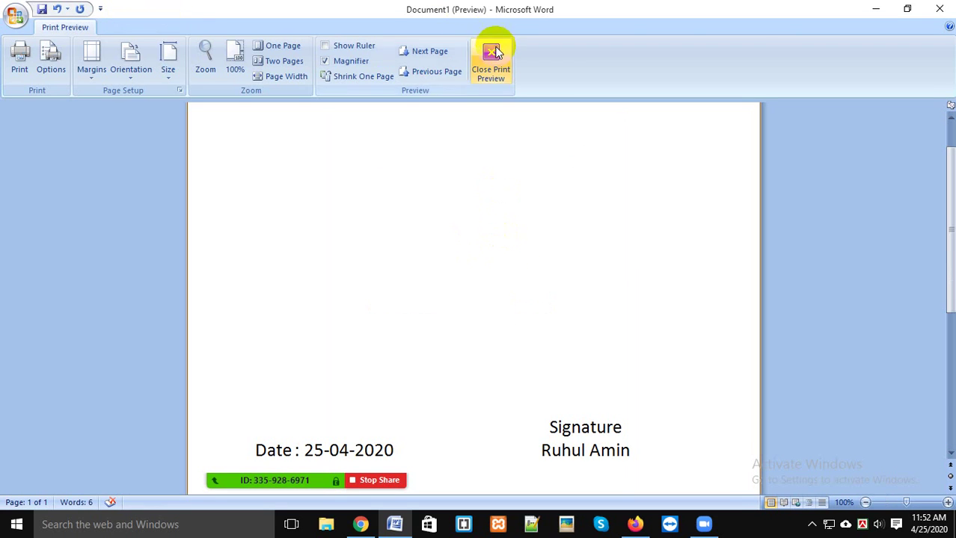
pyautogui.click(491, 59)
pyautogui.press('Return')
pyautogui.press('Return')
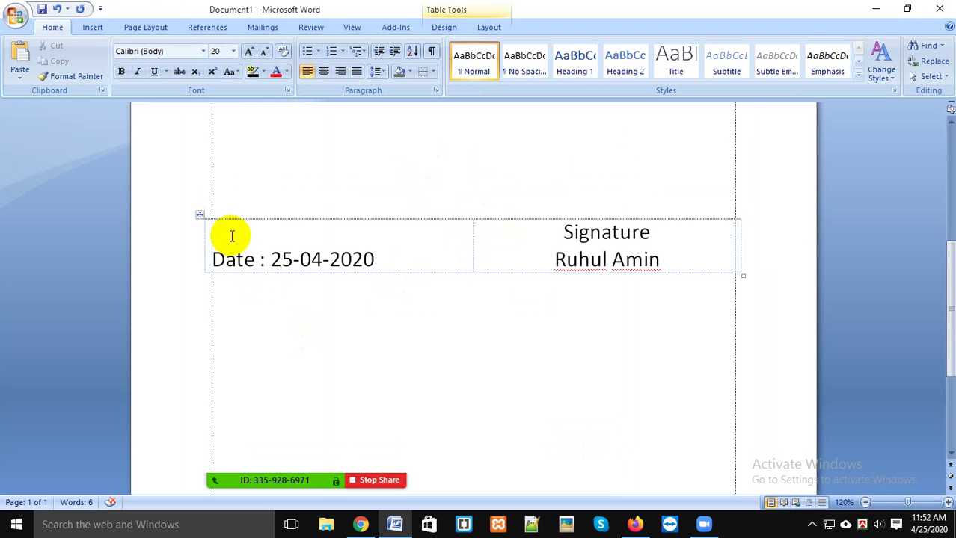
pyautogui.click(197, 212)
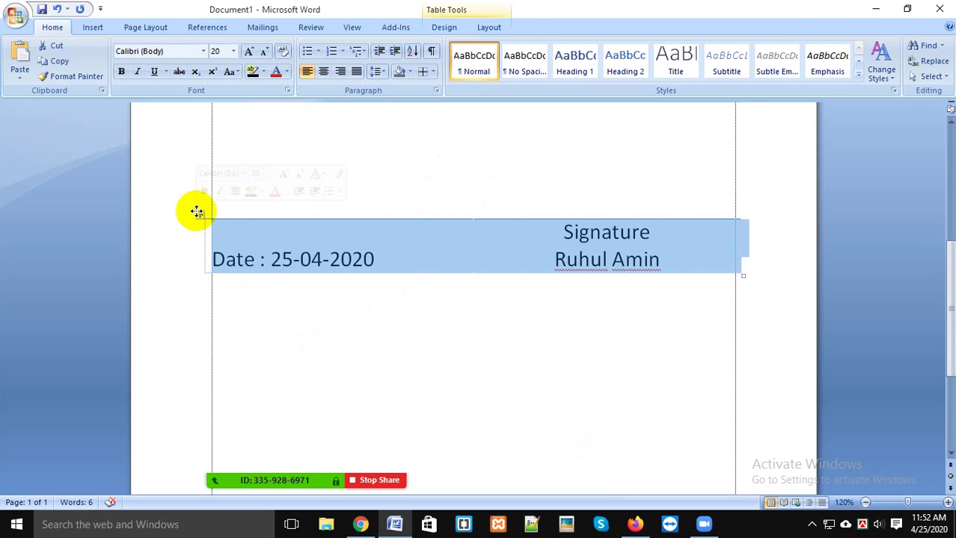
pyautogui.click(423, 72)
pyautogui.click(401, 216)
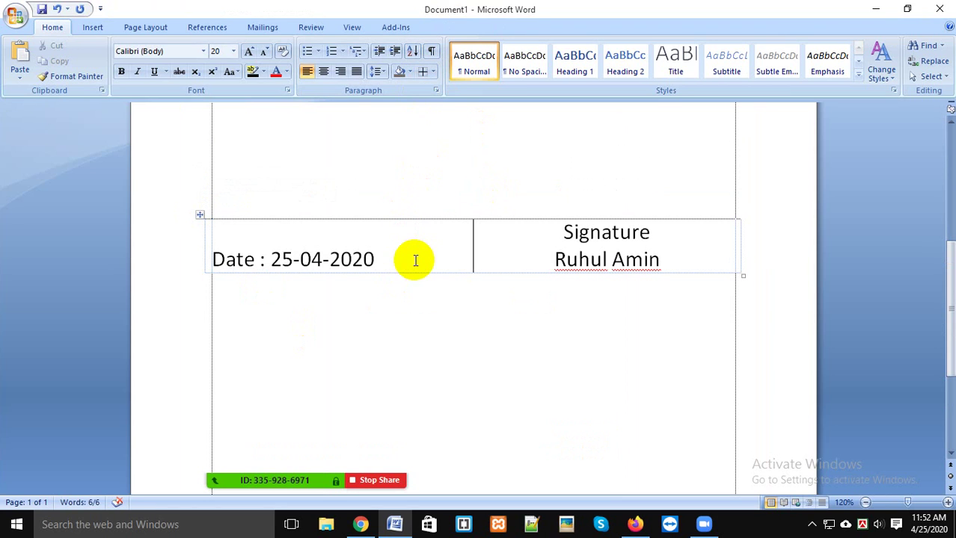
pyautogui.hotkey('ctrl', 'F2')
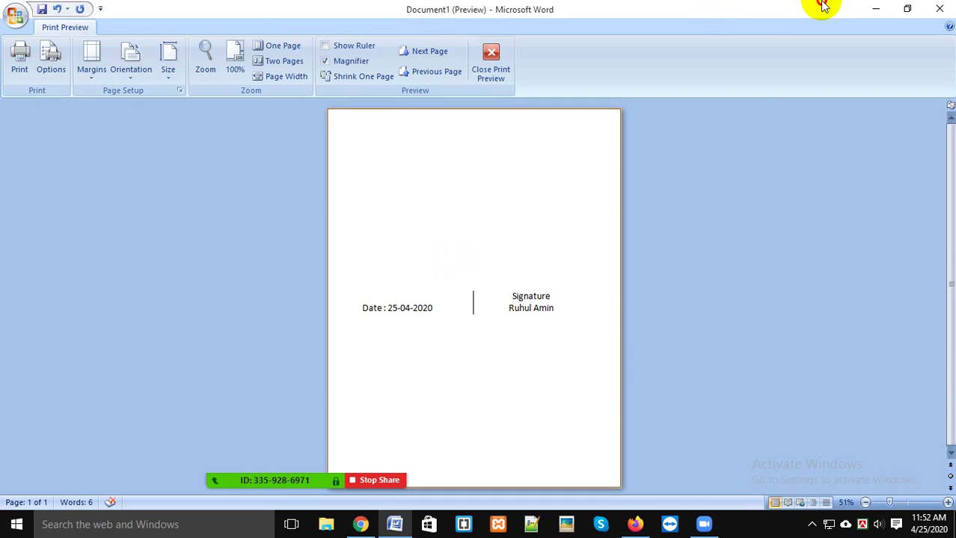
# Step: Back in editing view, remove the line between the table's two cells
pyautogui.click(441, 254)
pyautogui.click(486, 61)
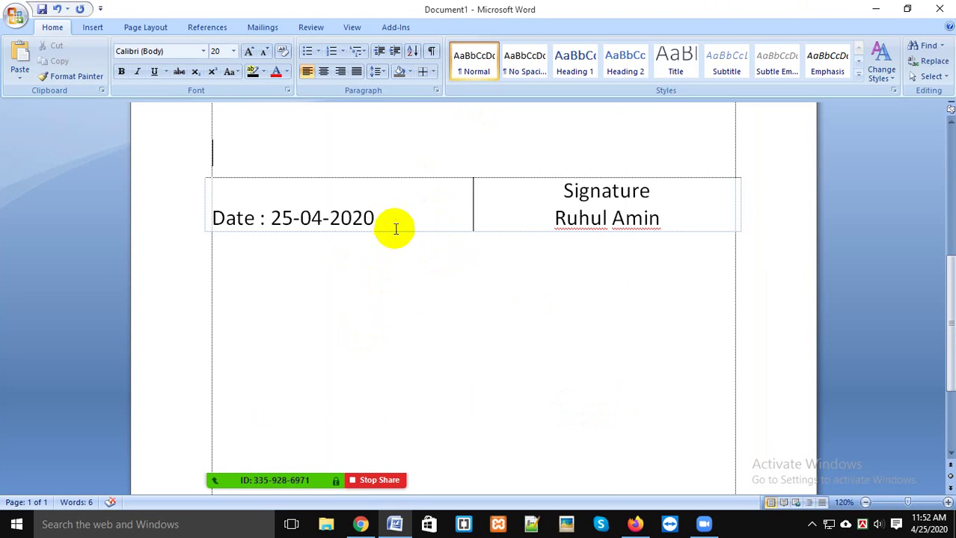
pyautogui.click(387, 221)
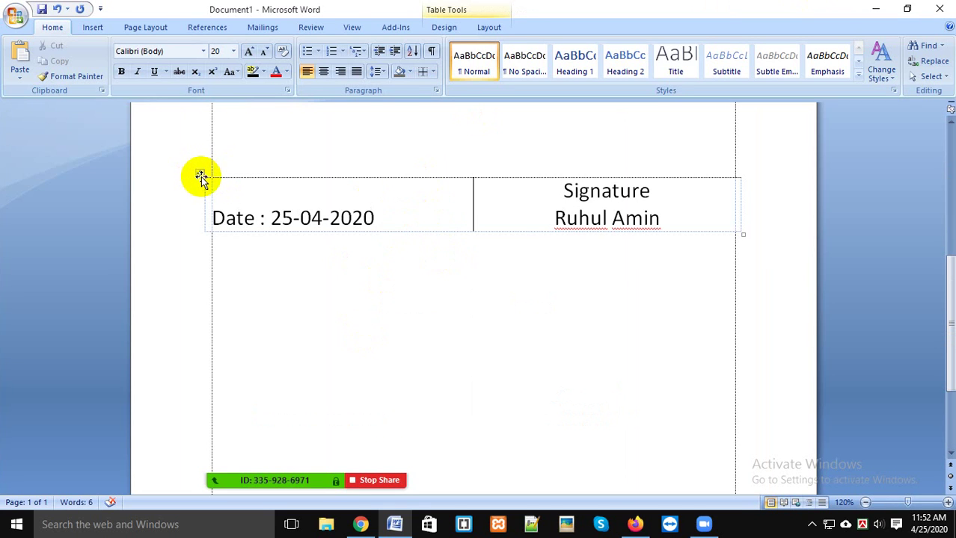
pyautogui.click(200, 173)
pyautogui.click(434, 72)
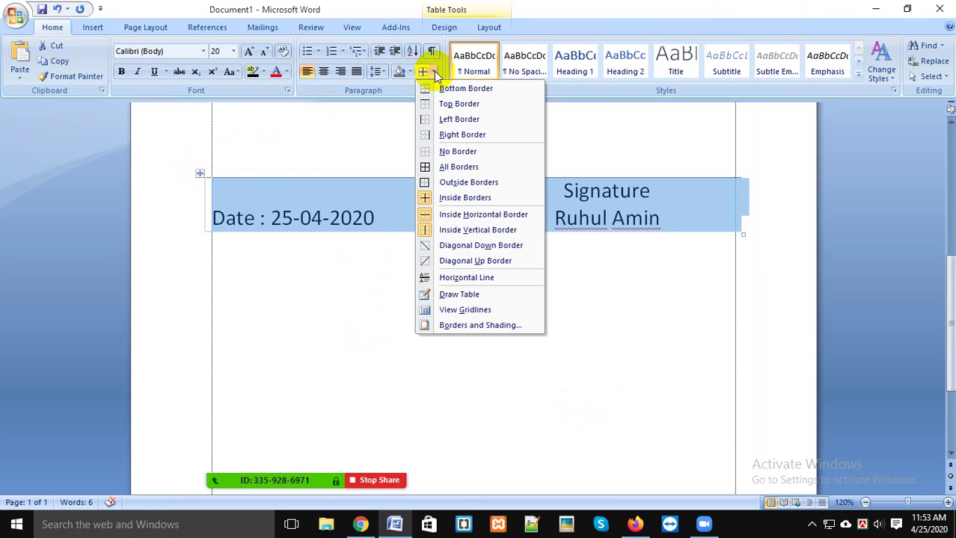
pyautogui.click(434, 197)
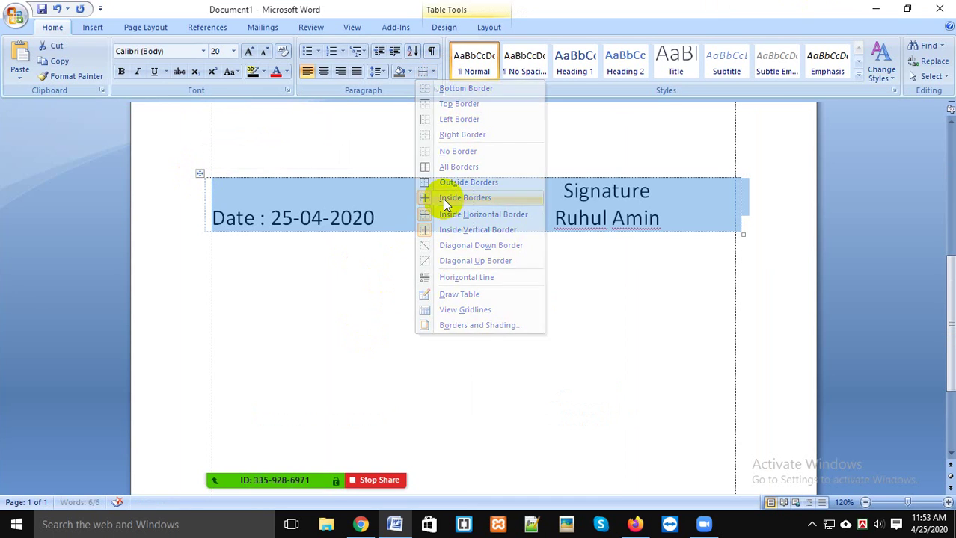
# Step: Apply All Borders to the Date and Signature table, then reselect it
pyautogui.click(432, 73)
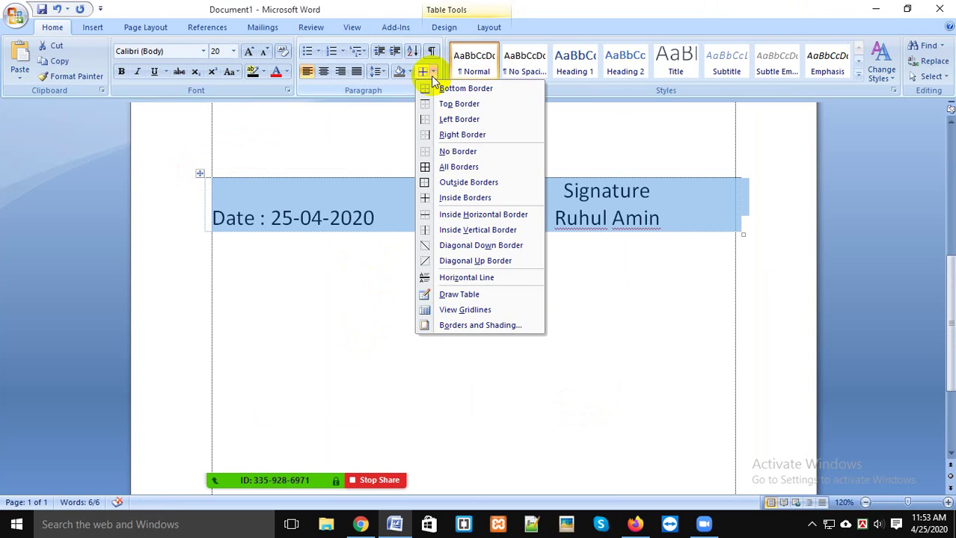
pyautogui.click(426, 167)
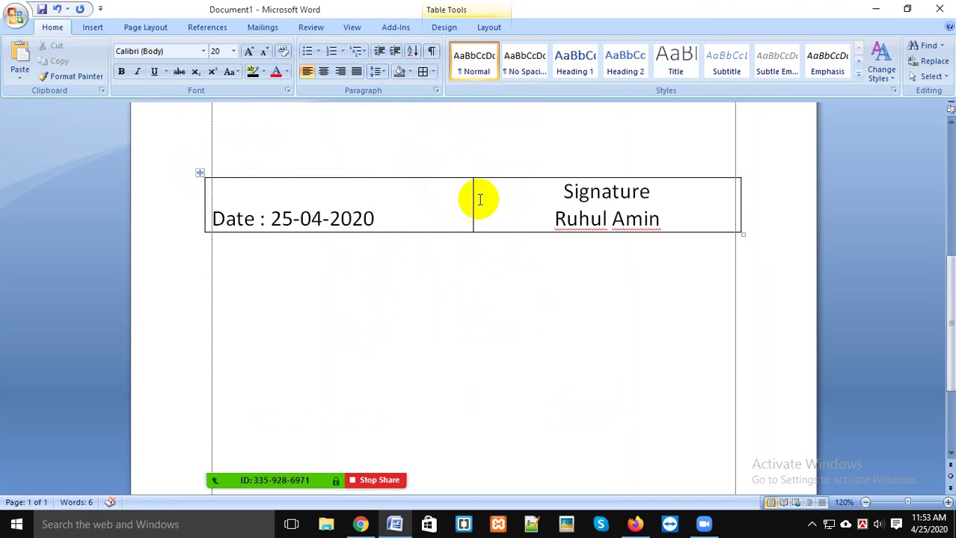
pyautogui.hotkey('ctrl', 'a')
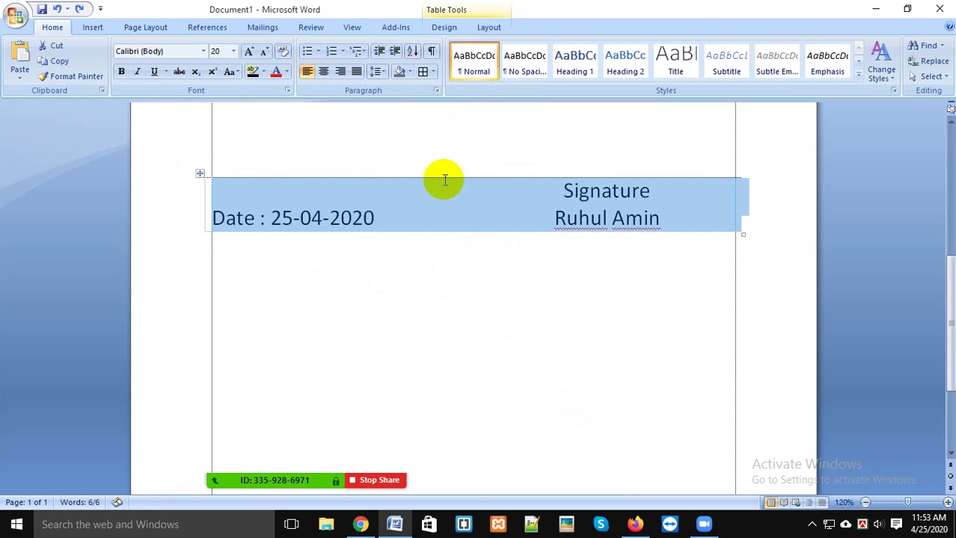
pyautogui.click(433, 72)
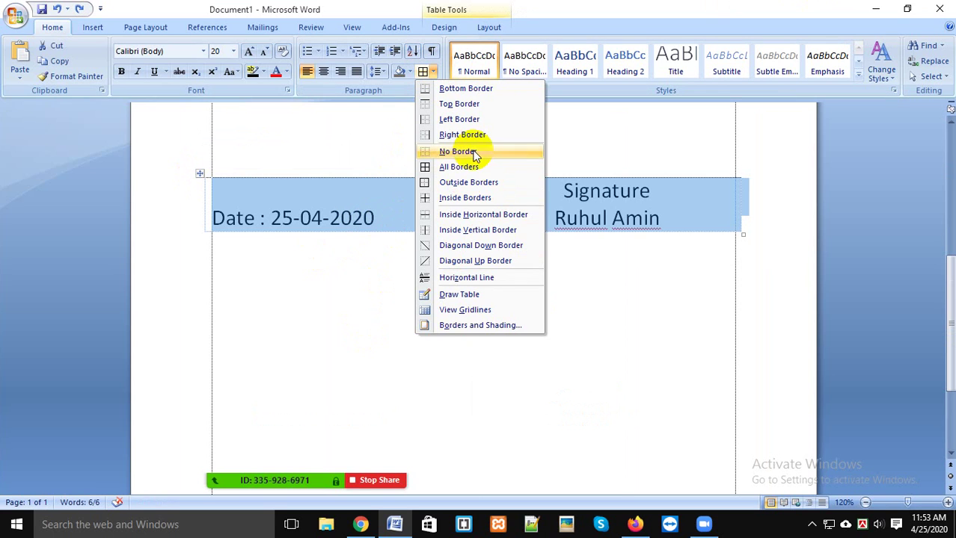
# Step: Apply Left Border to the table and check the printed page in Print Preview
pyautogui.click(485, 127)
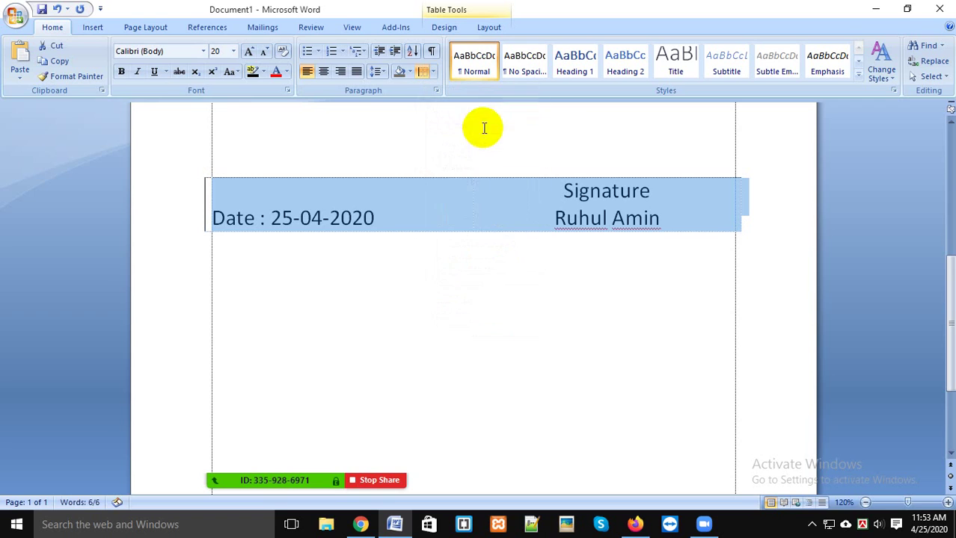
pyautogui.click(440, 211)
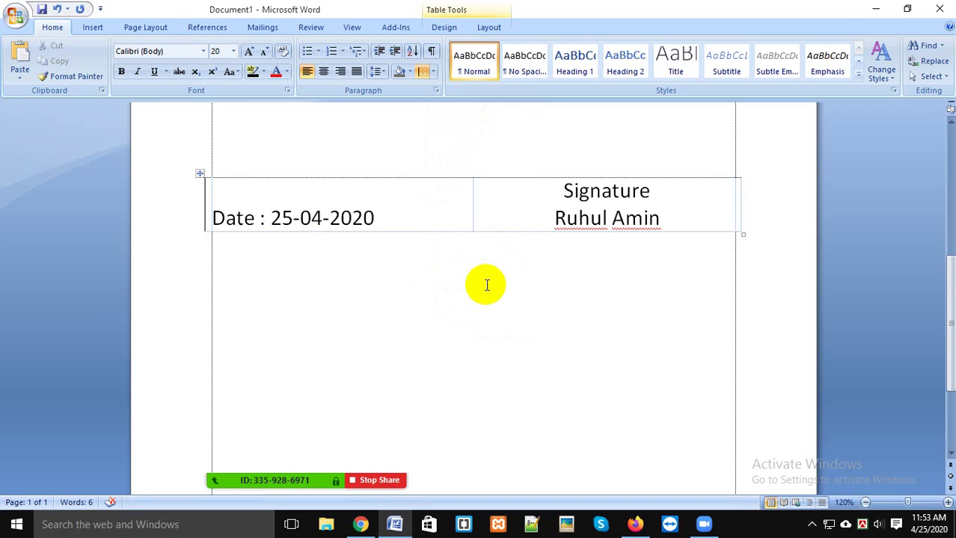
pyautogui.hotkey('ctrl', 'F2')
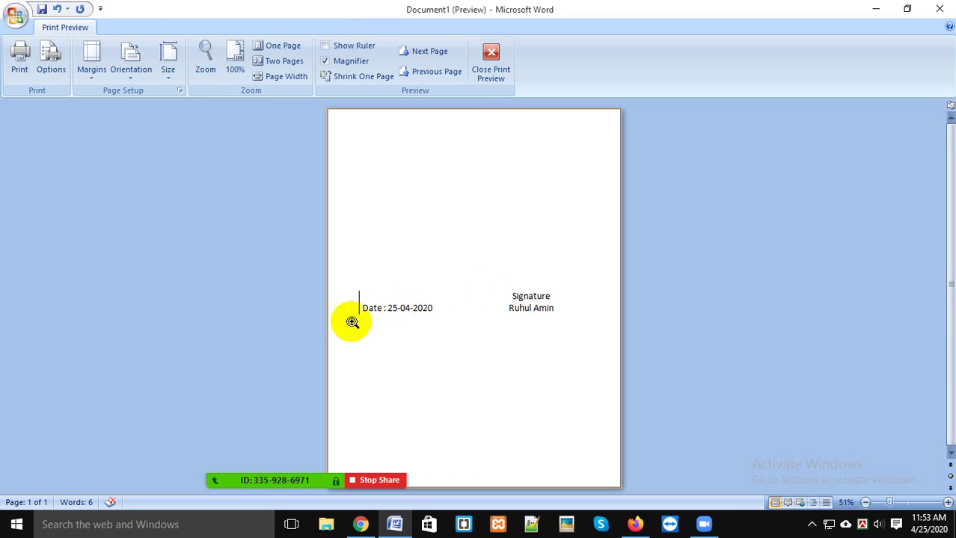
pyautogui.click(491, 68)
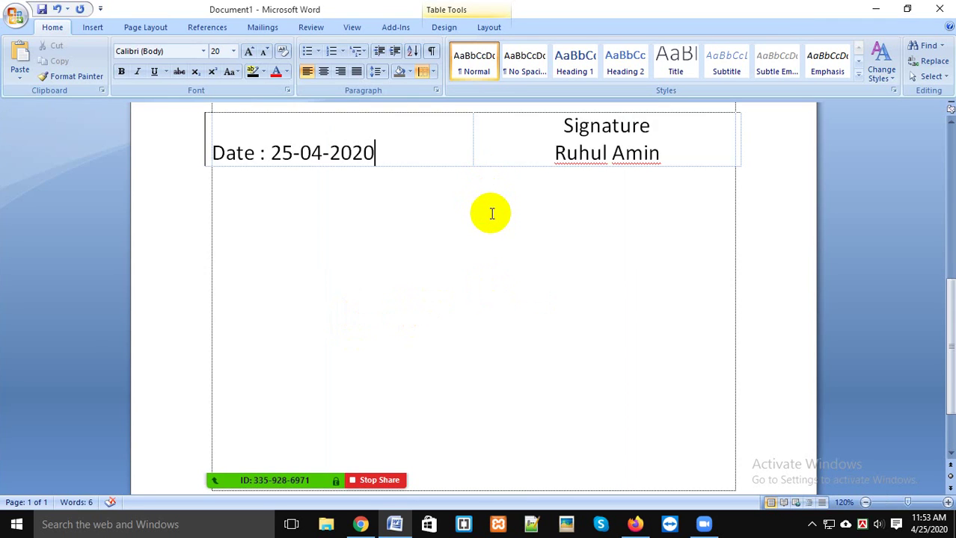
pyautogui.hotkey('ctrl', 'a')
# Step: Give the Date and Signature table Outside Borders only, then reselect its row
pyautogui.click(433, 72)
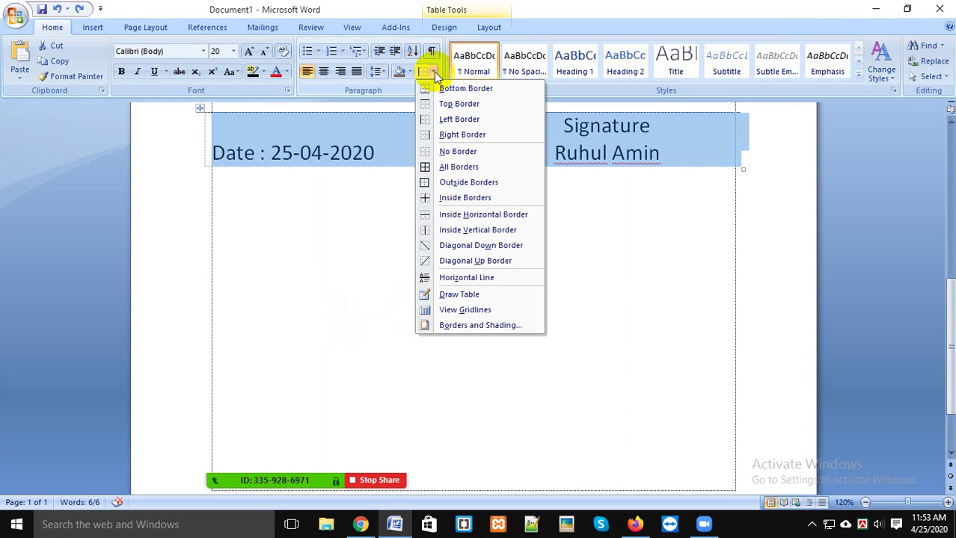
pyautogui.click(465, 188)
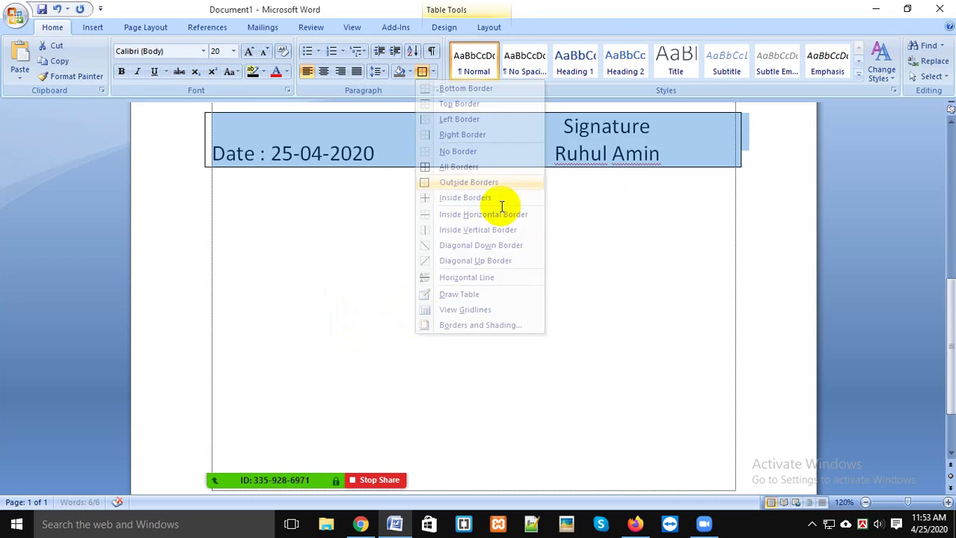
pyautogui.click(578, 254)
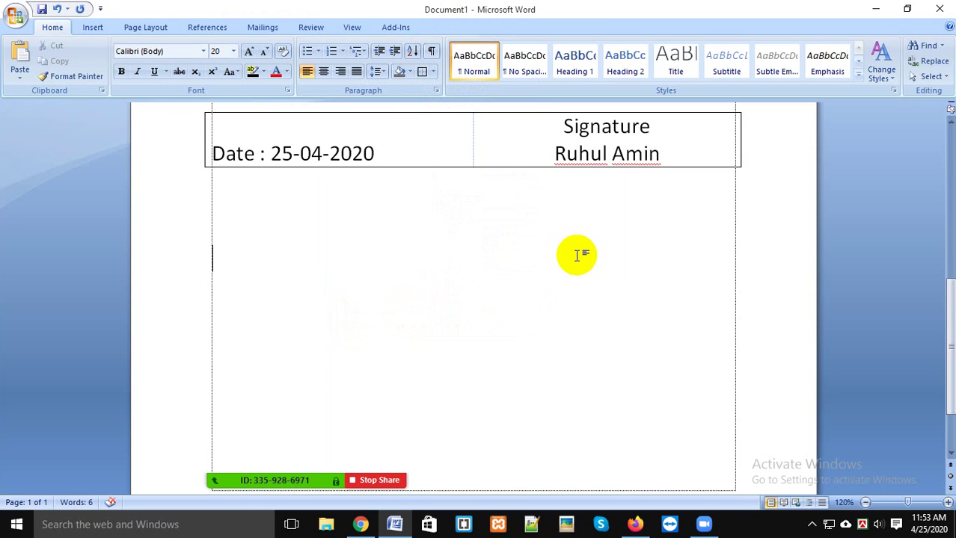
pyautogui.scroll(3, 579, 255)
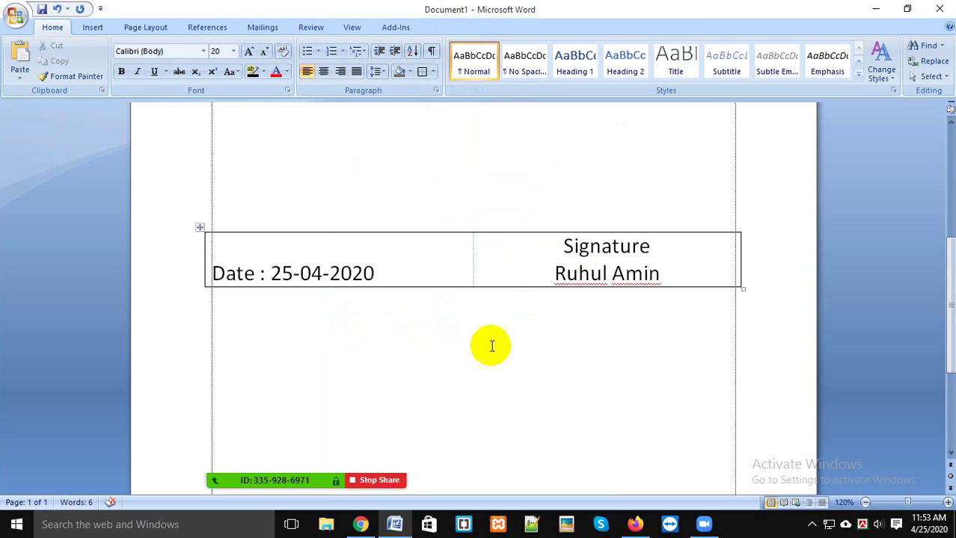
pyautogui.click(513, 253)
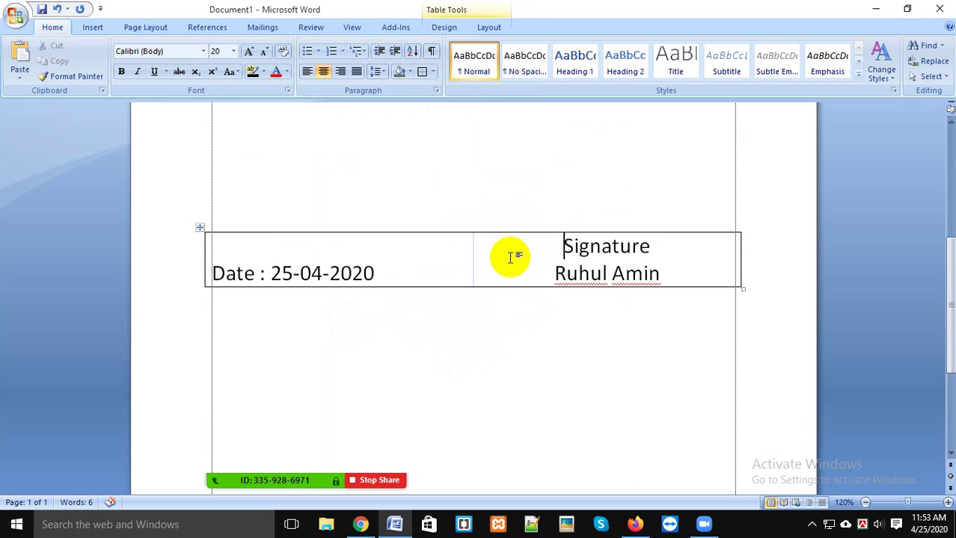
pyautogui.scroll(1, 478, 156)
pyautogui.click(193, 268)
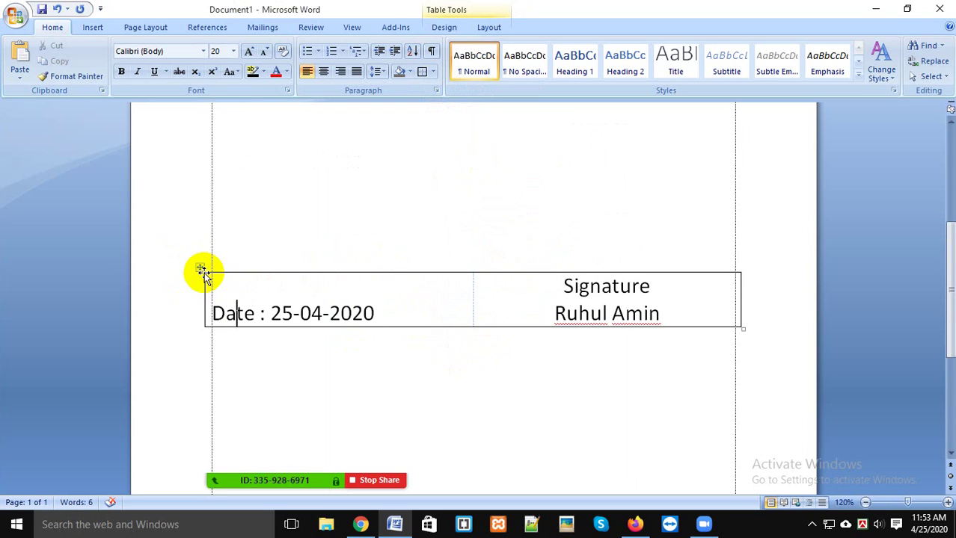
pyautogui.click(196, 266)
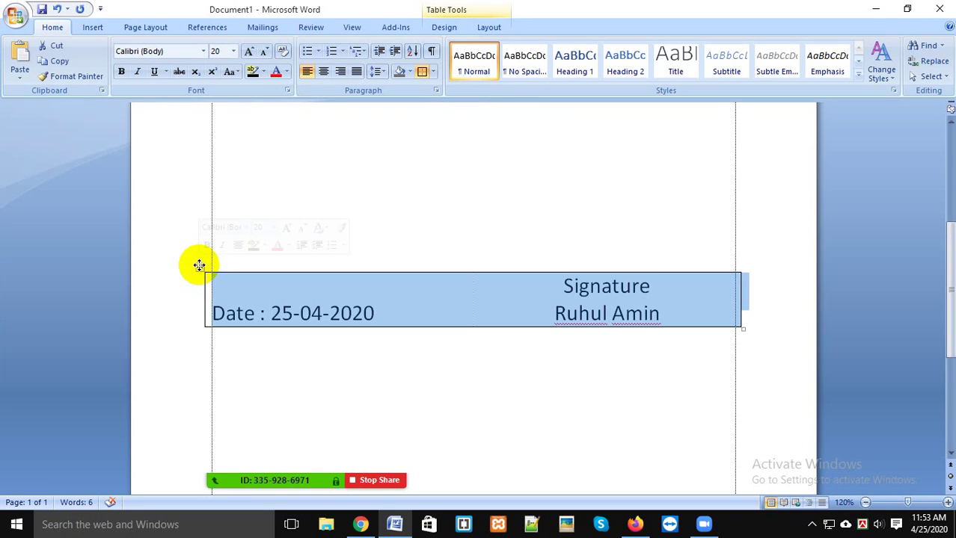
# Step: Set the table to No Border and check the result in Print Preview
pyautogui.click(433, 72)
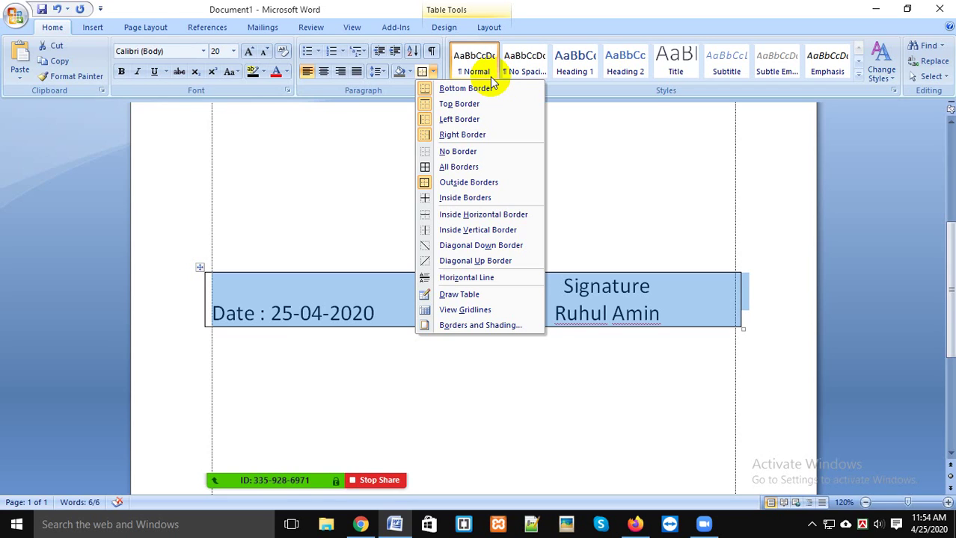
pyautogui.click(494, 151)
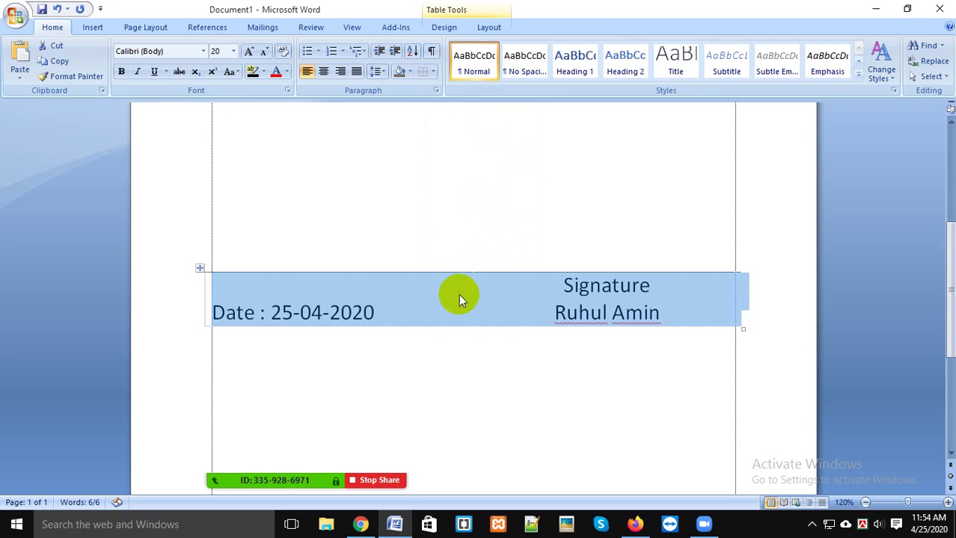
pyautogui.click(456, 304)
pyautogui.hotkey('ctrl', 'F2')
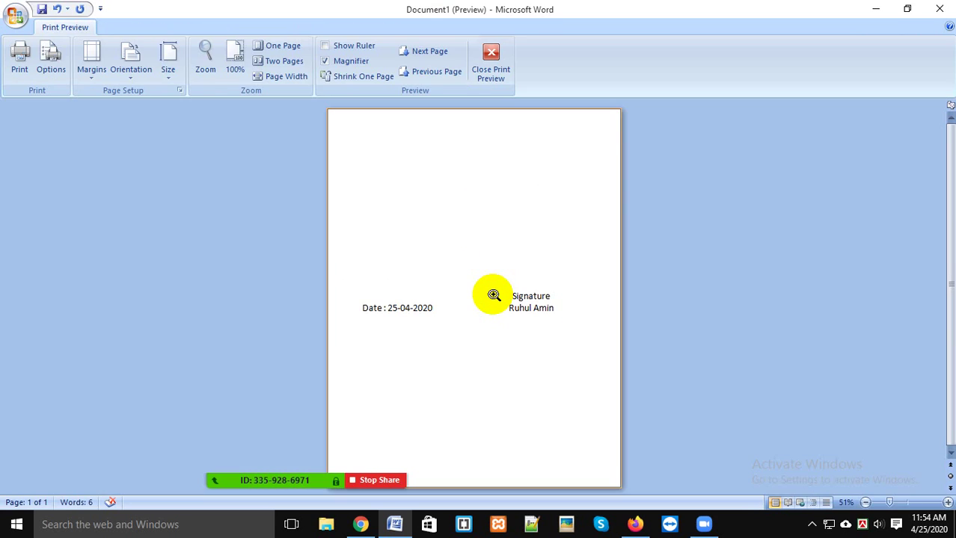
pyautogui.click(494, 295)
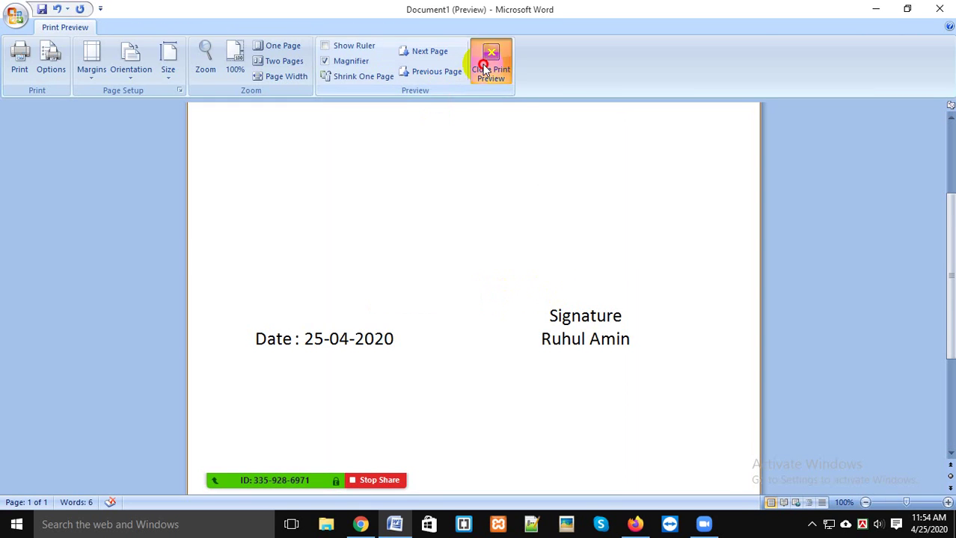
pyautogui.click(491, 64)
# Step: Preview the borderless page again, then return to editing at the Signature cell
pyautogui.scroll(2, 470, 143)
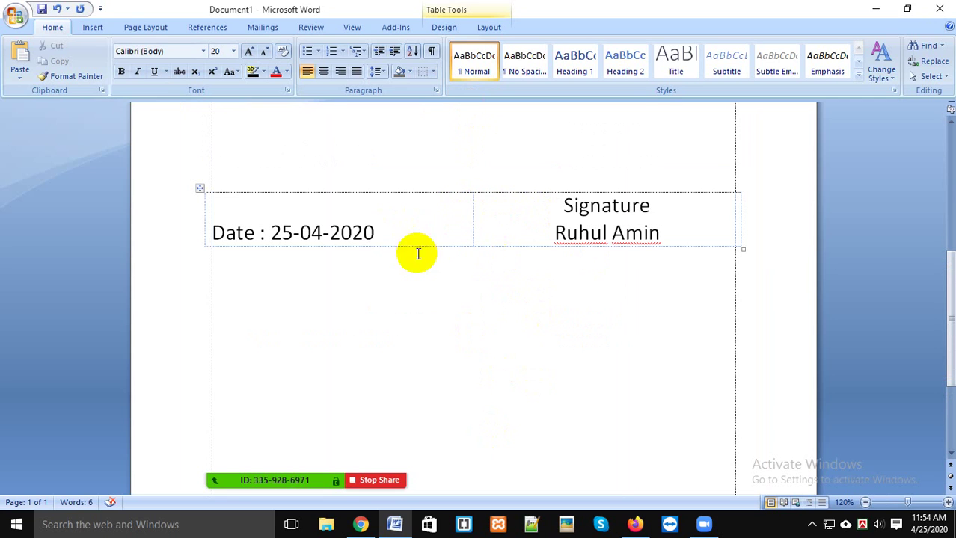
pyautogui.hotkey('ctrl', 'F2')
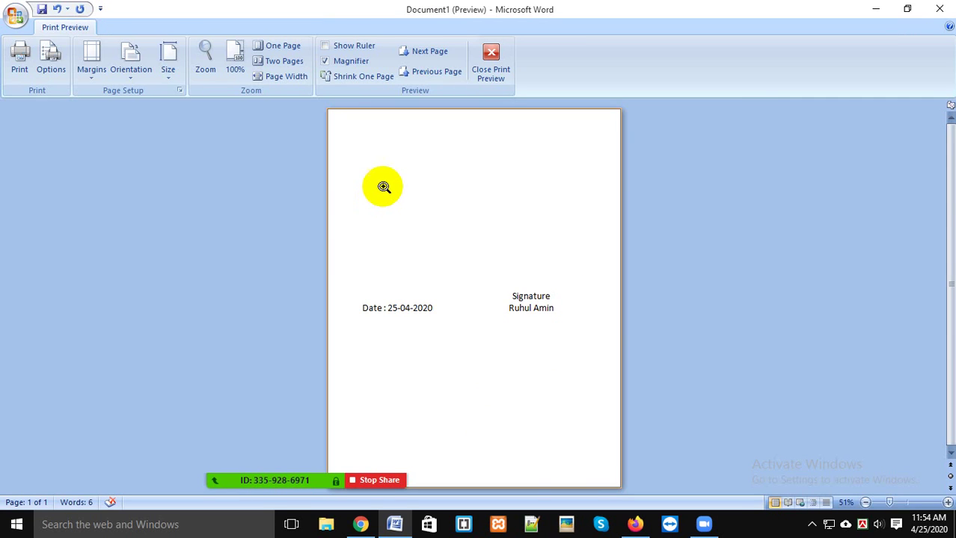
pyautogui.click(384, 188)
pyautogui.scroll(-3, 631, 283)
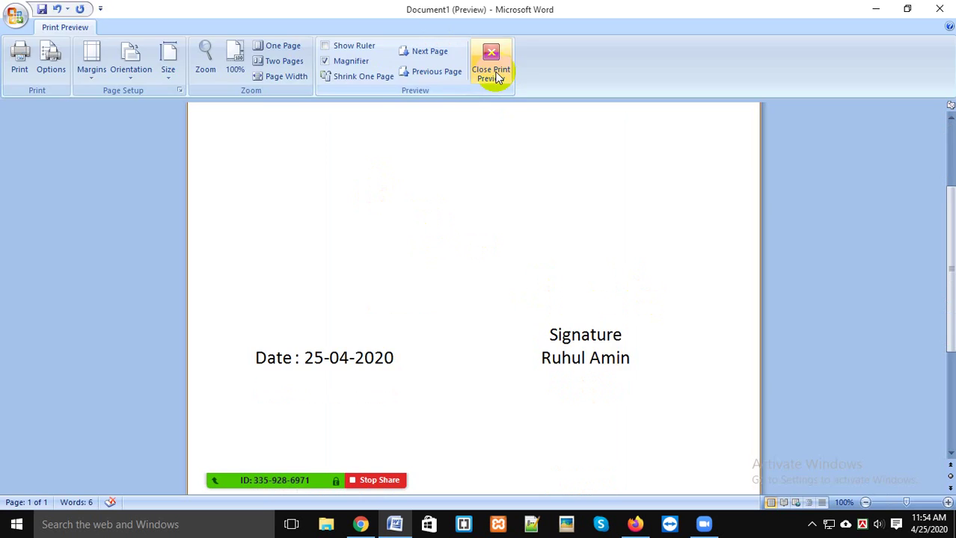
pyautogui.click(491, 74)
pyautogui.click(551, 129)
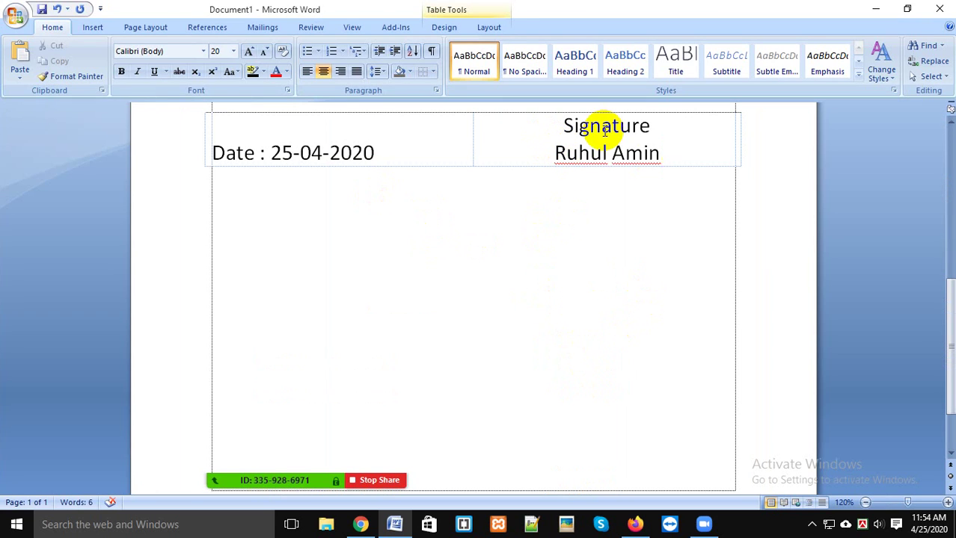
pyautogui.click(668, 124)
pyautogui.press('Return')
pyautogui.press('Return')
pyautogui.press('Return')
pyautogui.press('Return')
pyautogui.press('Return')
pyautogui.press('Return')
pyautogui.press('Return')
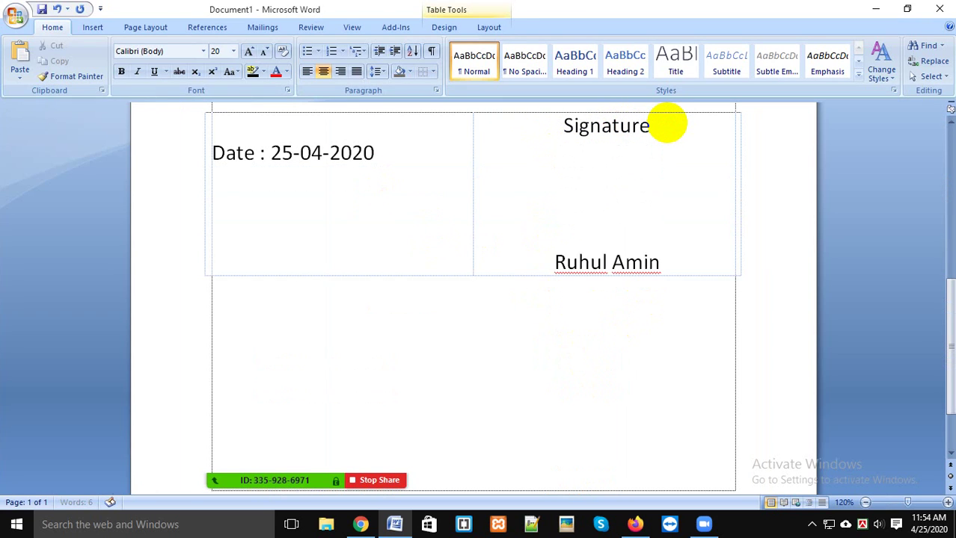
pyautogui.press('BackSpace')
pyautogui.hotkey('ctrl', 'l')
pyautogui.press('BackSpace')
pyautogui.press('BackSpace')
pyautogui.press('BackSpace')
pyautogui.press('BackSpace')
pyautogui.press('BackSpace')
pyautogui.press('BackSpace')
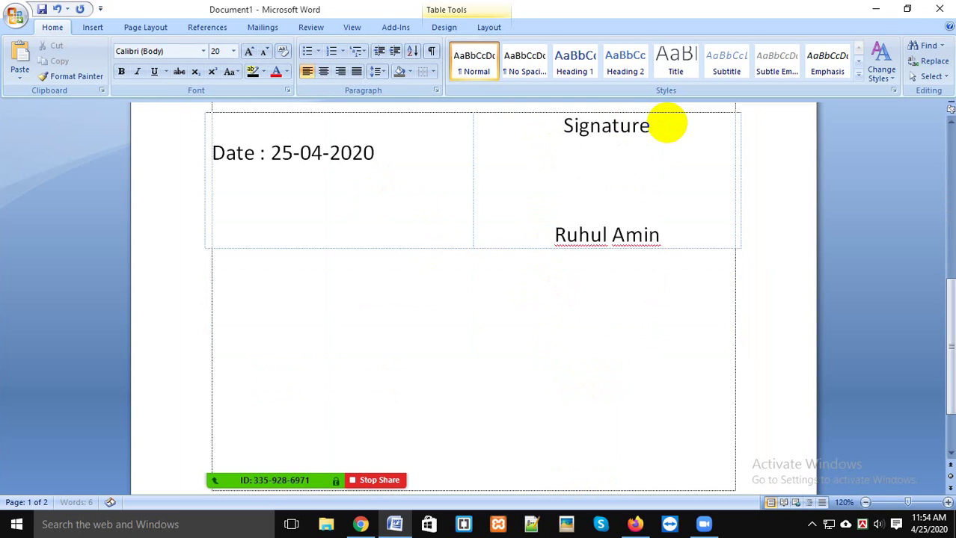
pyautogui.click(432, 72)
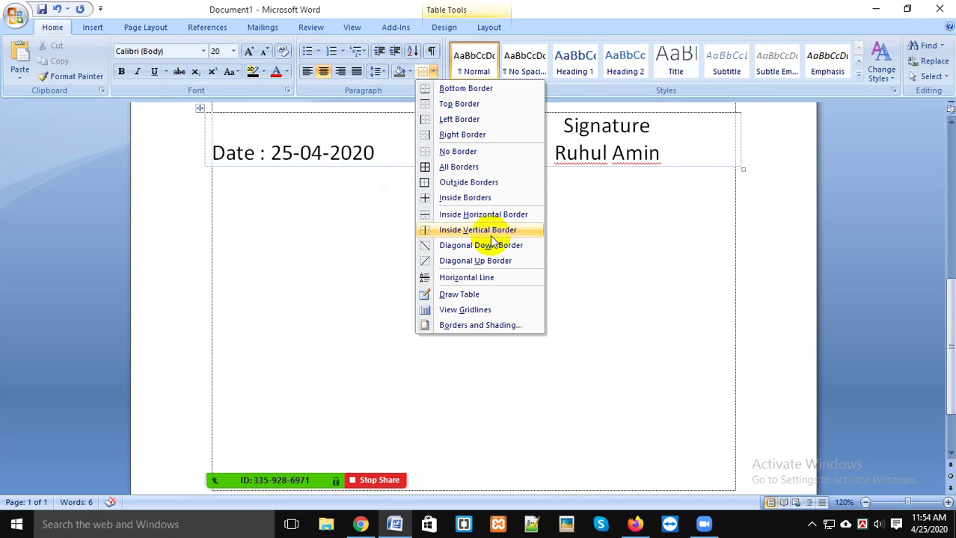
pyautogui.click(710, 137)
pyautogui.scroll(5, 684, 194)
pyautogui.click(437, 352)
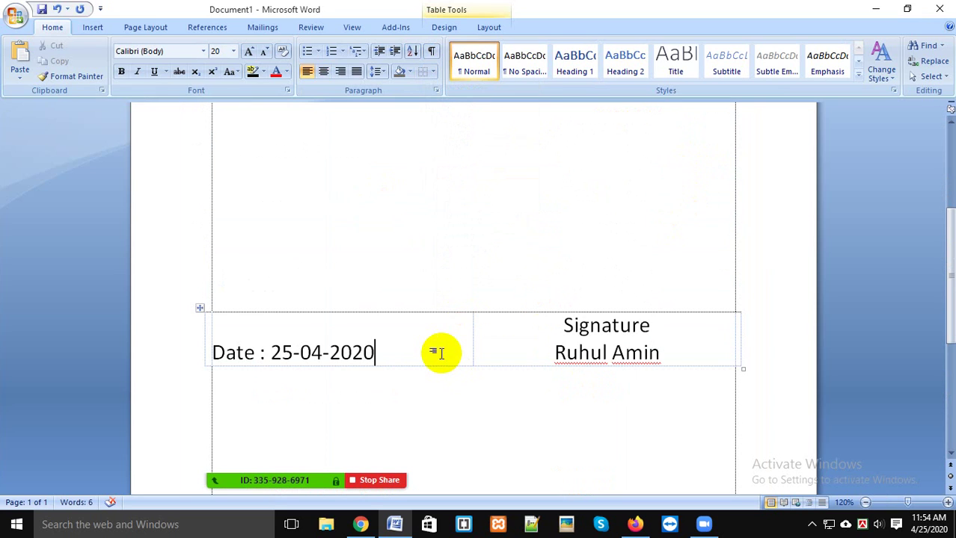
pyautogui.click(431, 72)
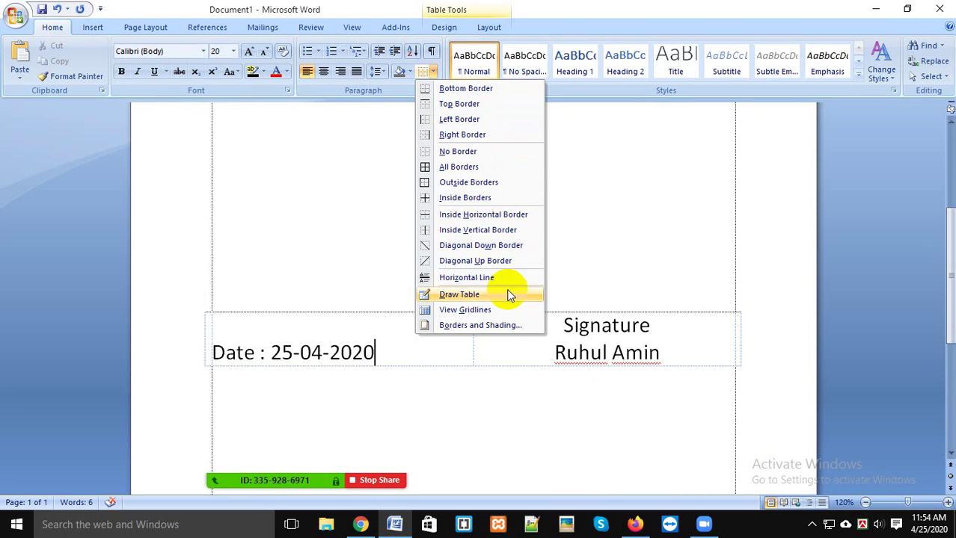
pyautogui.click(644, 275)
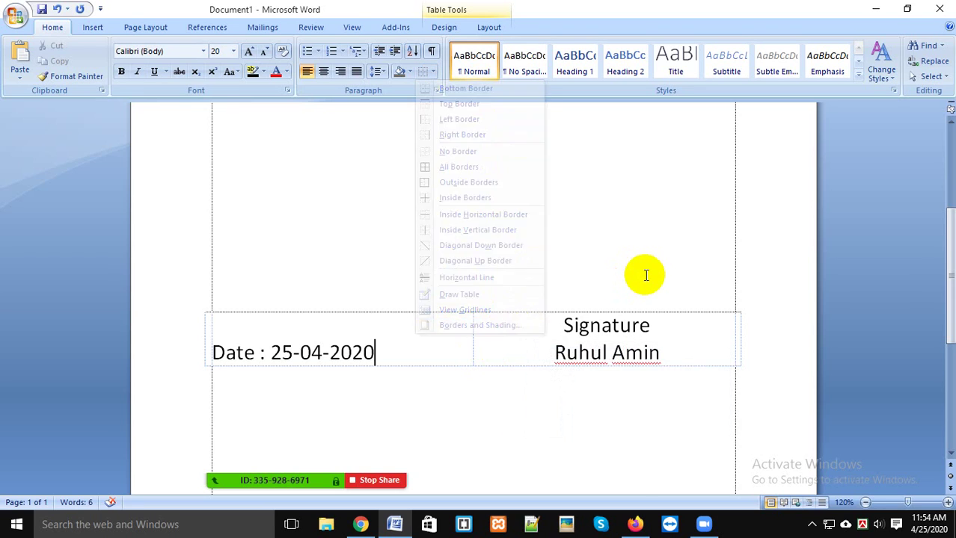
pyautogui.scroll(5, 642, 278)
pyautogui.click(356, 214)
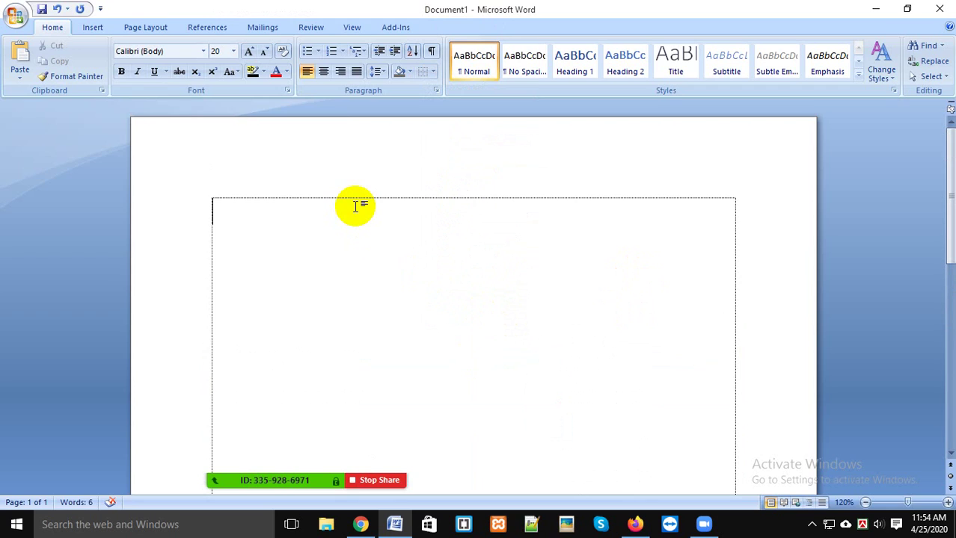
# Step: Type 'WEB IT Academy', centre it with Ctrl+E, and select the heading
pyautogui.write('WEB IT Ac')
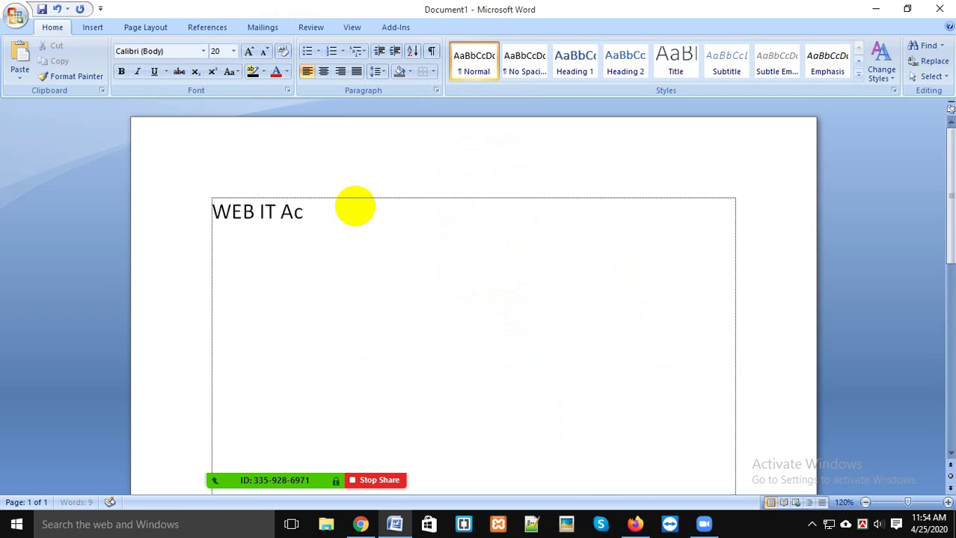
pyautogui.write('ademy')
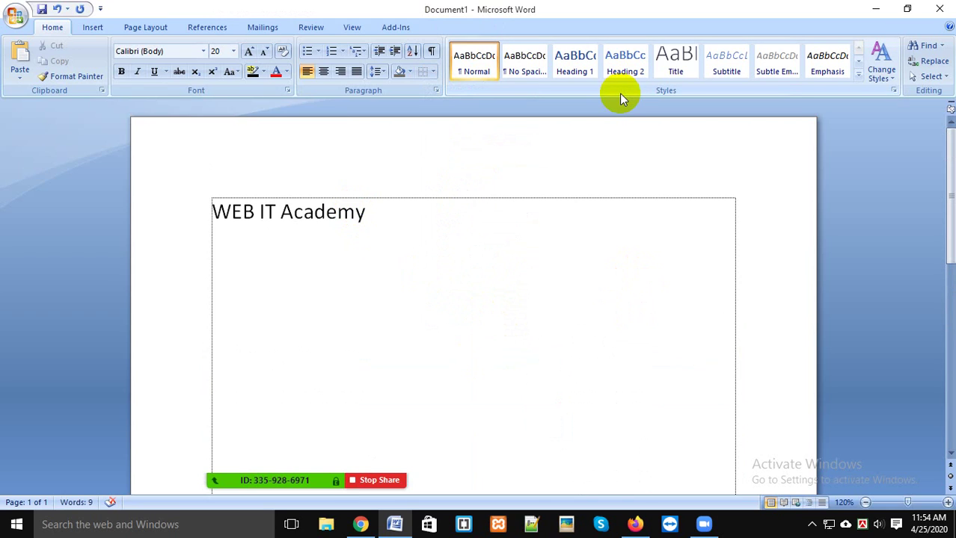
pyautogui.hotkey('ctrl', 'e')
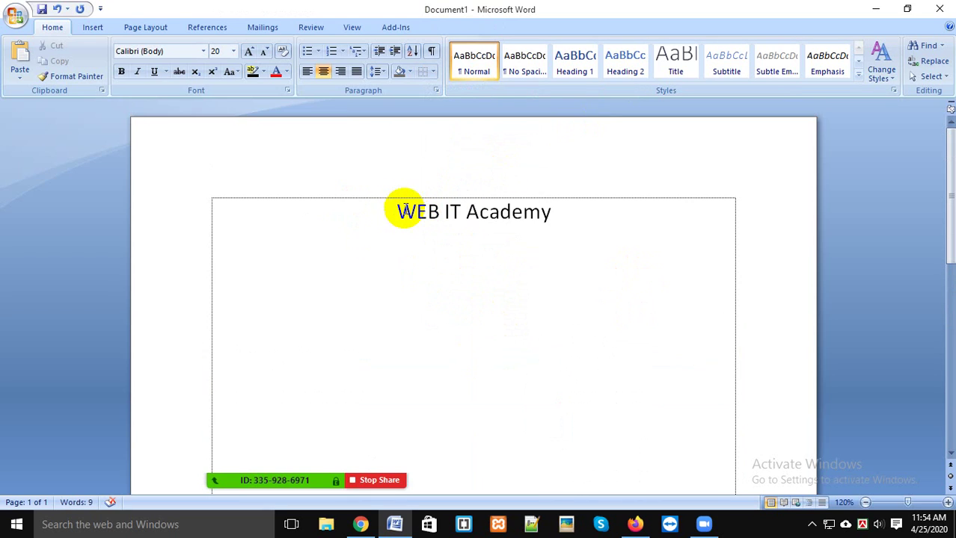
pyautogui.moveTo(401, 211); pyautogui.dragTo(551, 213)
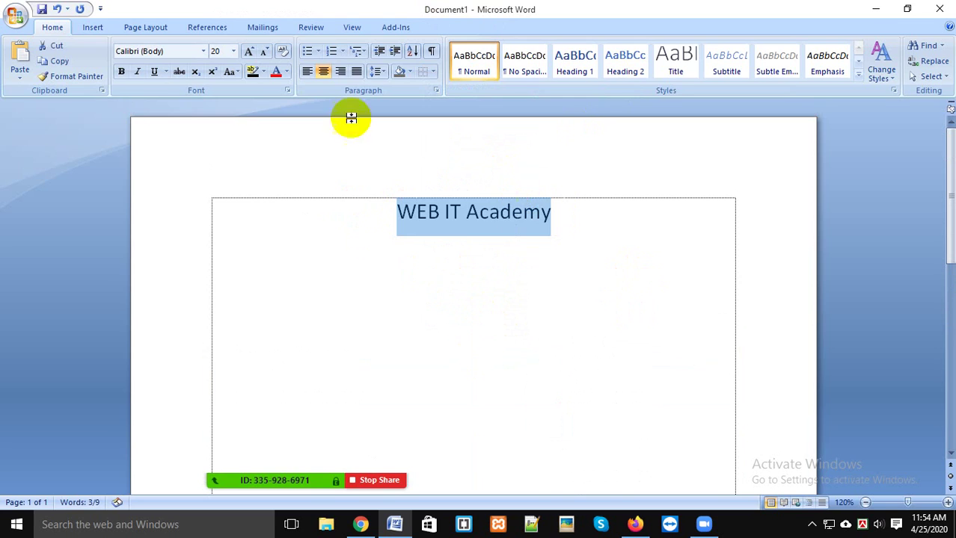
pyautogui.click(432, 71)
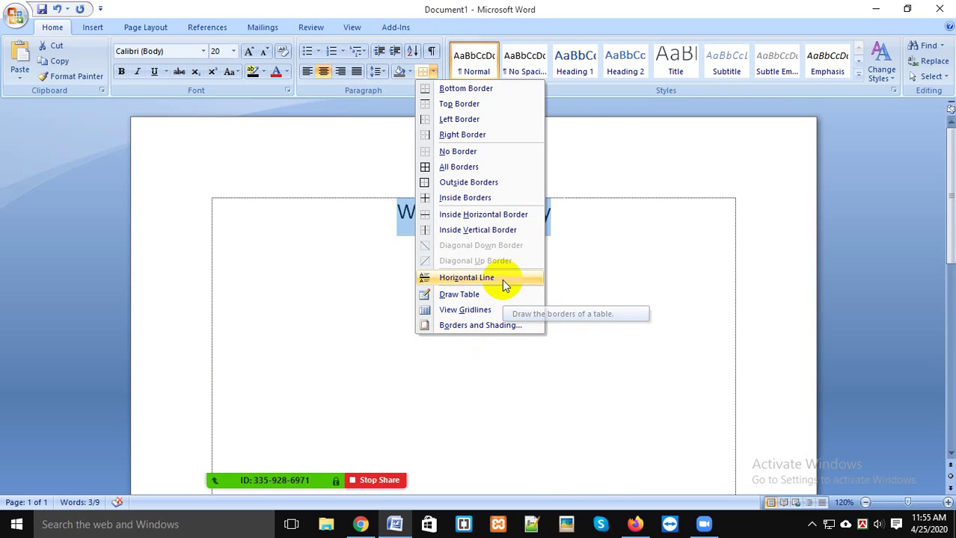
# Step: Give the WEB IT Academy text a Box border in Borders and Shading
pyautogui.click(501, 323)
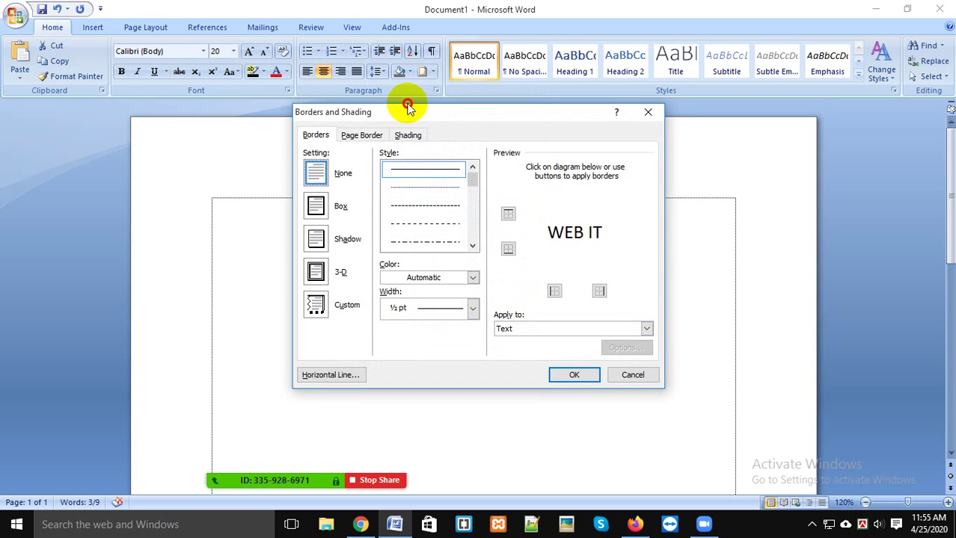
pyautogui.moveTo(420, 117)
pyautogui.mouseDown()
pyautogui.moveTo(606, 128)
pyautogui.moveTo(603, 181)
pyautogui.moveTo(692, 184)
pyautogui.moveTo(690, 133)
pyautogui.mouseUp()
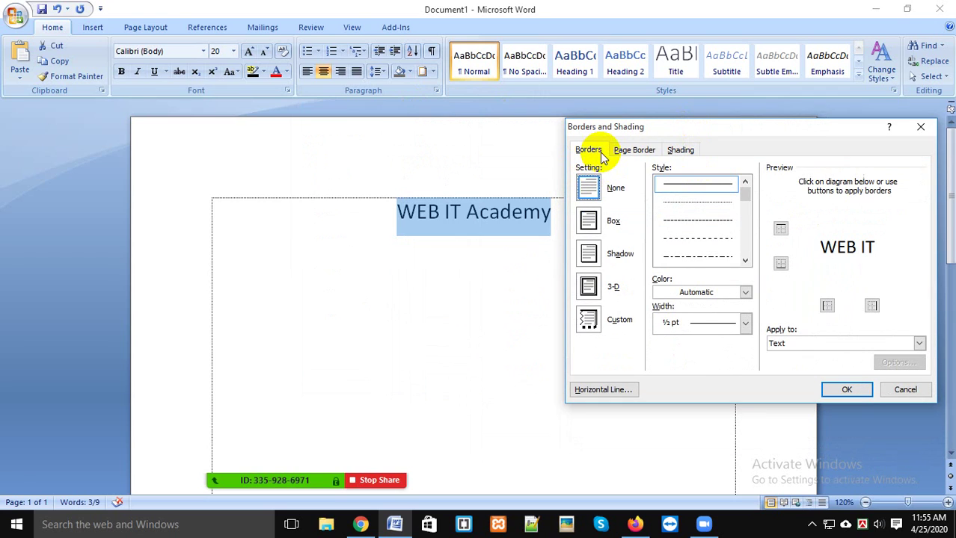
pyautogui.click(588, 221)
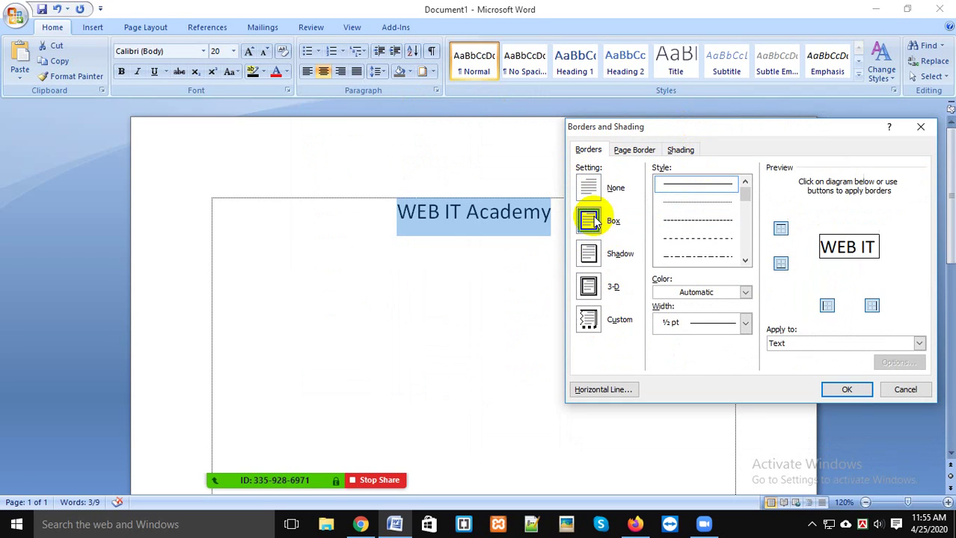
pyautogui.click(846, 390)
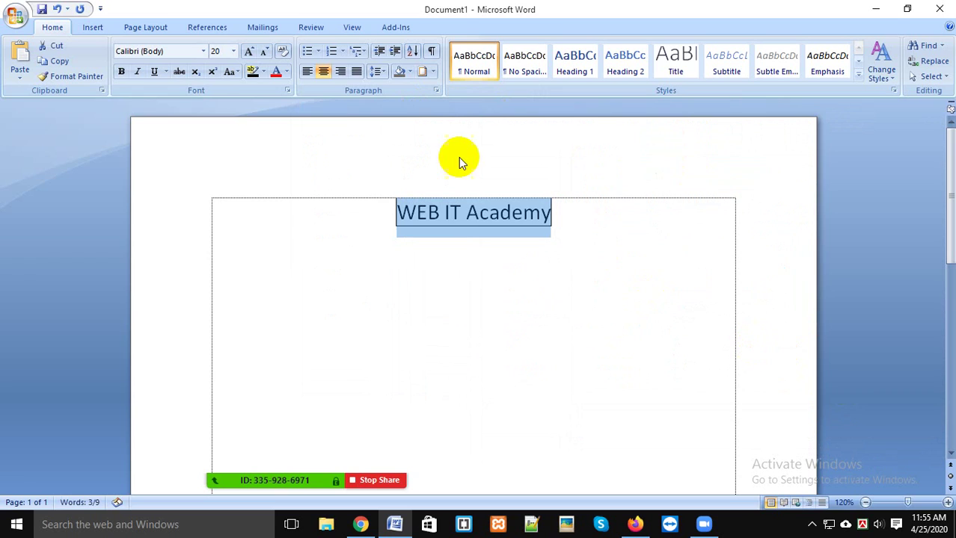
pyautogui.click(516, 234)
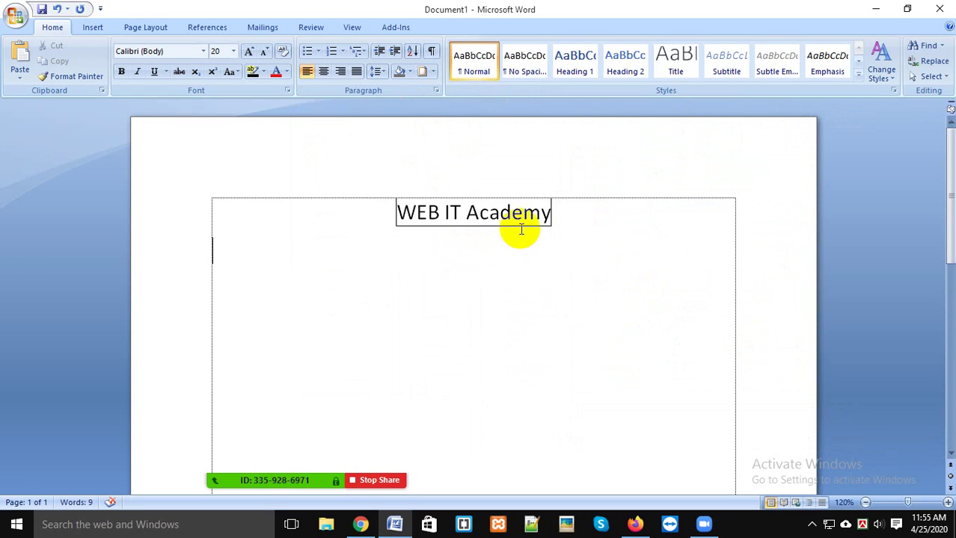
# Step: Change the heading's border to 3-D, then Custom, and reopen Borders and Shading
pyautogui.moveTo(521, 230); pyautogui.dragTo(449, 138)
pyautogui.click(426, 77)
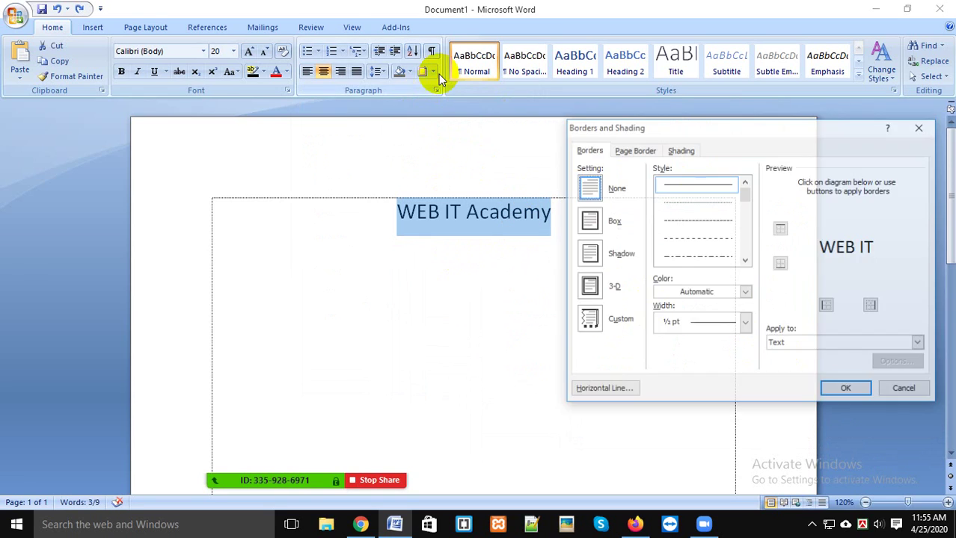
pyautogui.click(586, 286)
pyautogui.click(588, 319)
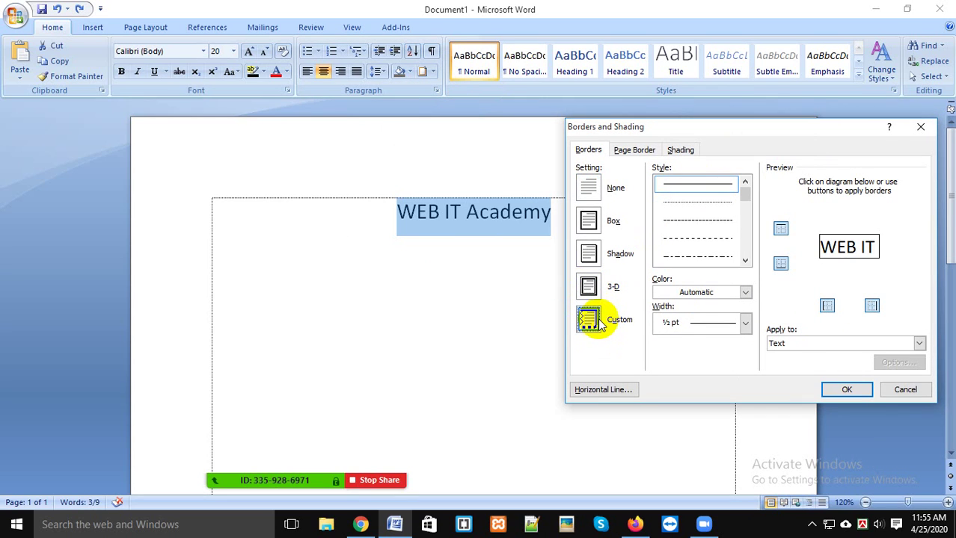
pyautogui.click(833, 395)
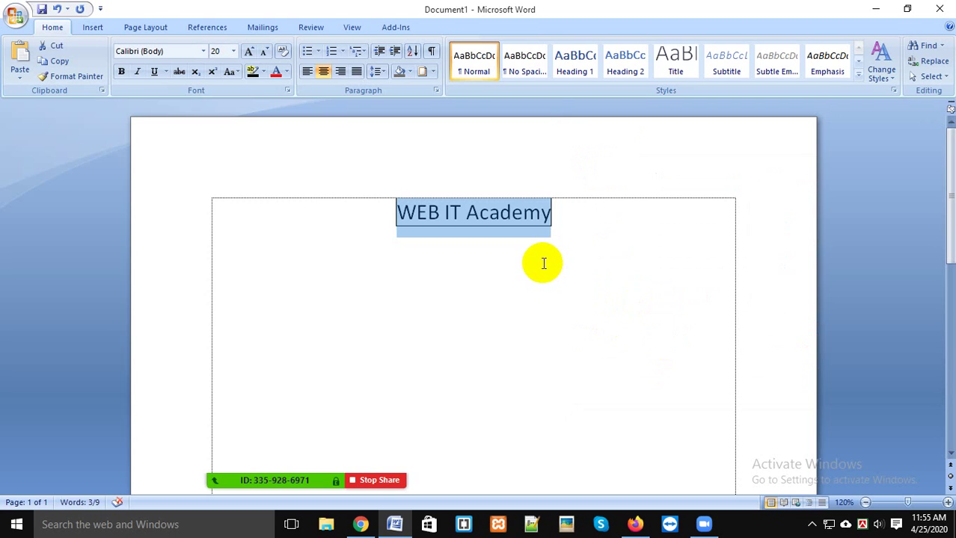
pyautogui.click(434, 71)
pyautogui.click(476, 325)
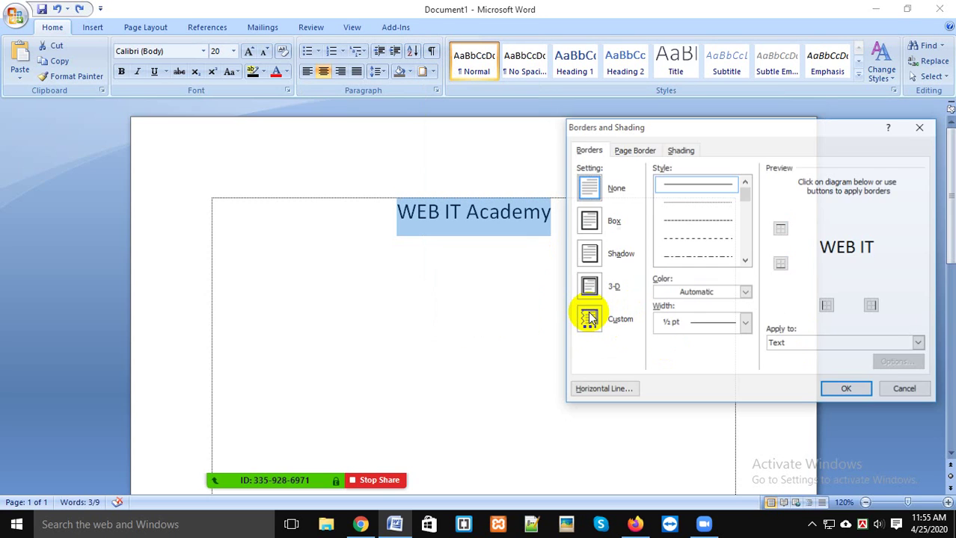
# Step: Shade the heading text with a Black fill from the Shading options
pyautogui.click(679, 151)
pyautogui.click(656, 189)
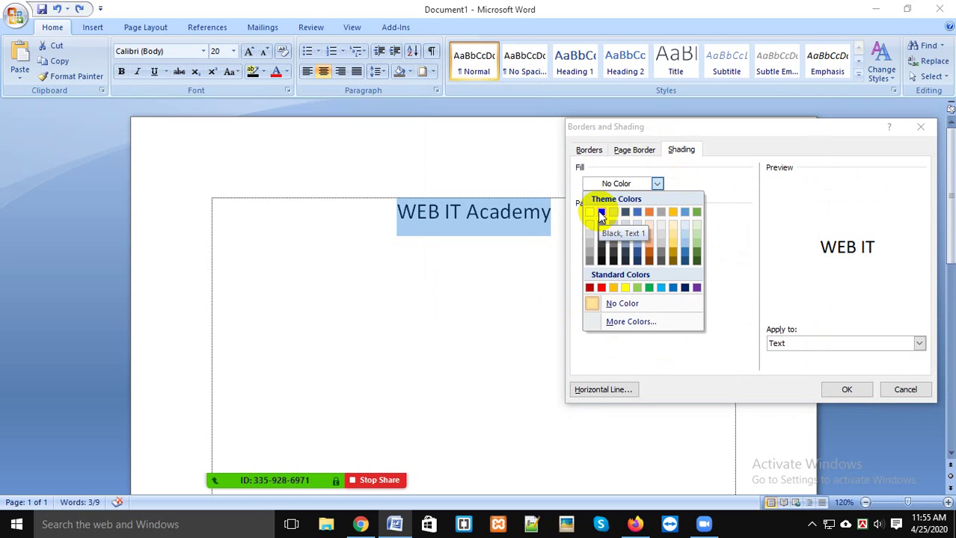
pyautogui.click(651, 184)
pyautogui.click(651, 184)
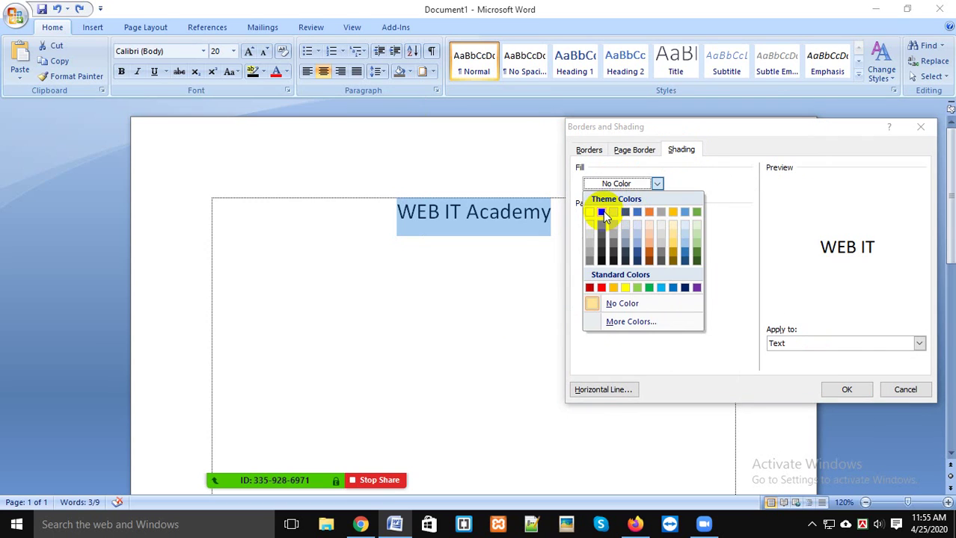
pyautogui.click(601, 213)
pyautogui.click(847, 389)
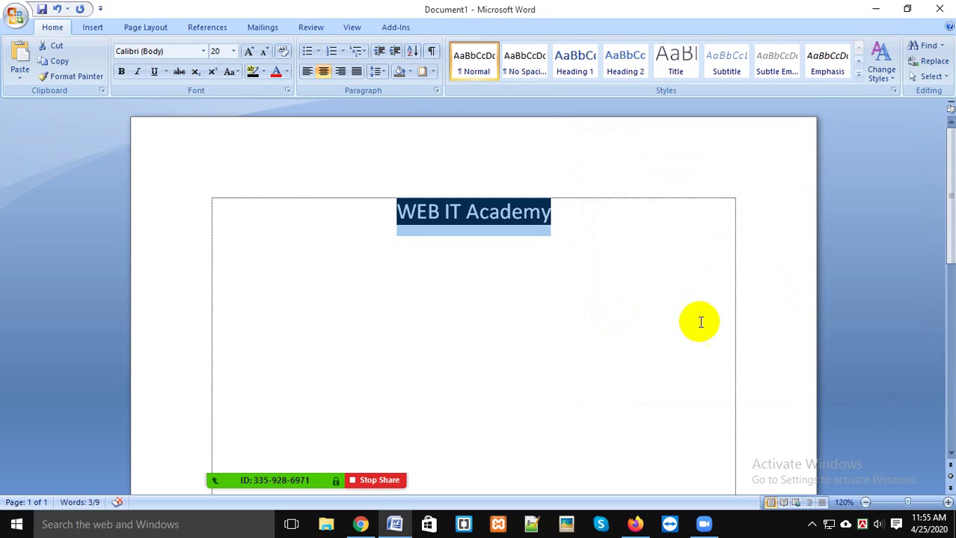
pyautogui.click(650, 252)
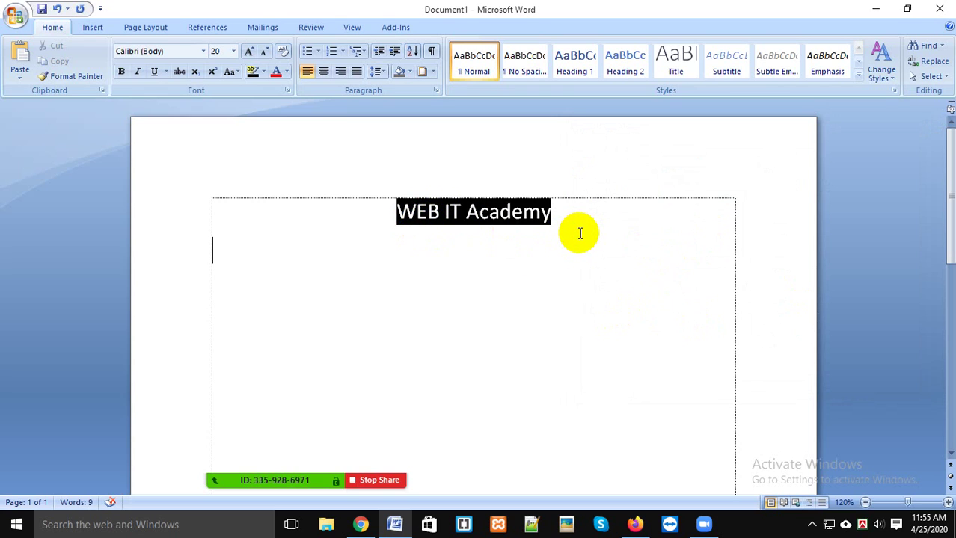
# Step: Reselect the heading and apply Black shading across the whole paragraph width
pyautogui.tripleClick(590, 233)
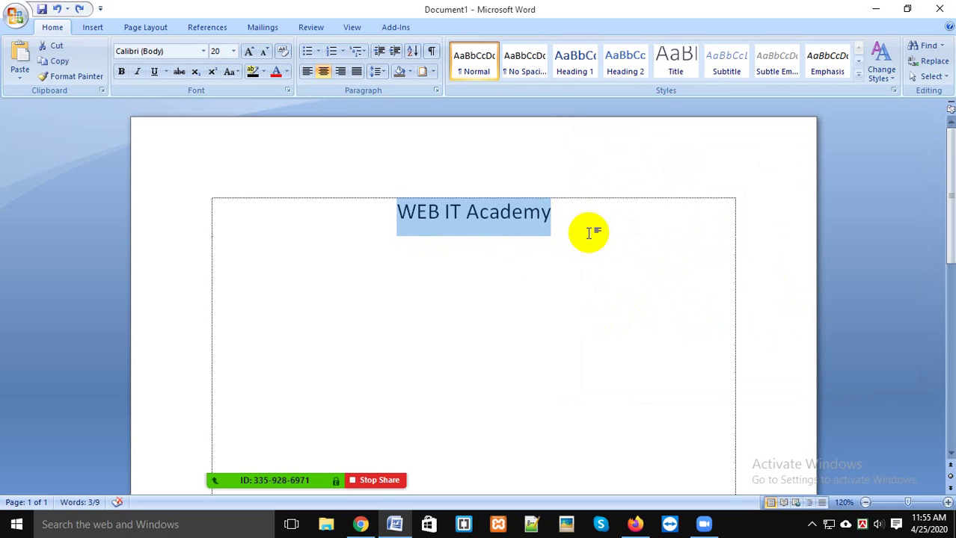
pyautogui.click(589, 233)
pyautogui.moveTo(398, 212); pyautogui.dragTo(564, 221)
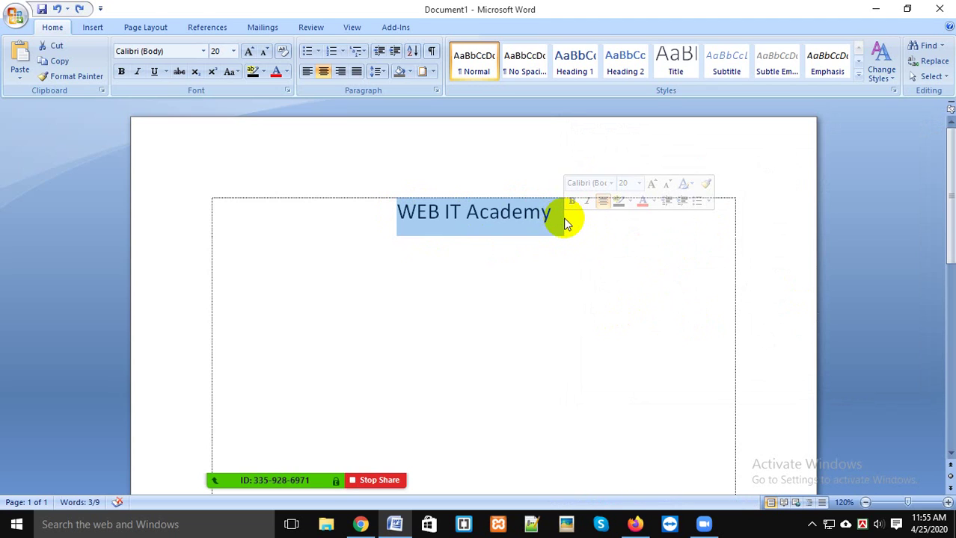
pyautogui.click(435, 73)
pyautogui.click(430, 77)
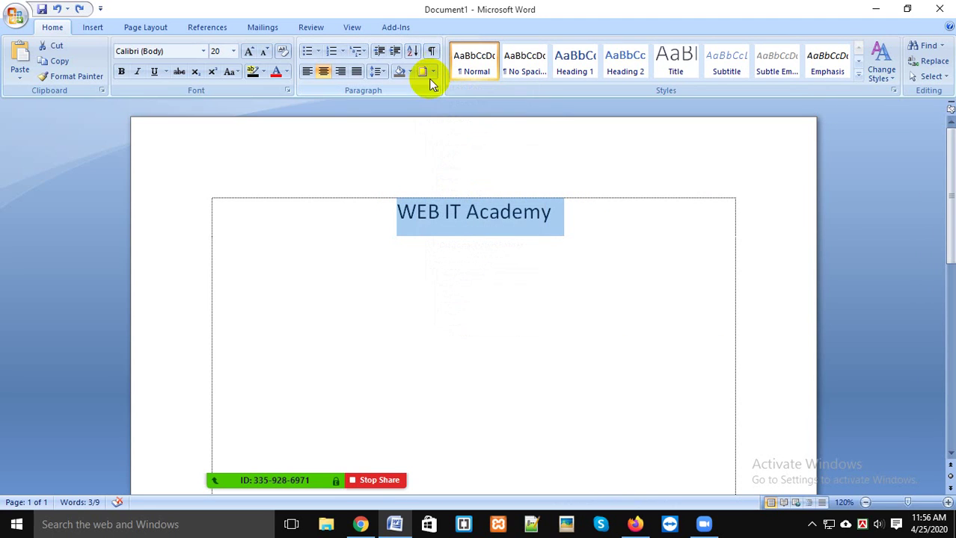
pyautogui.click(423, 71)
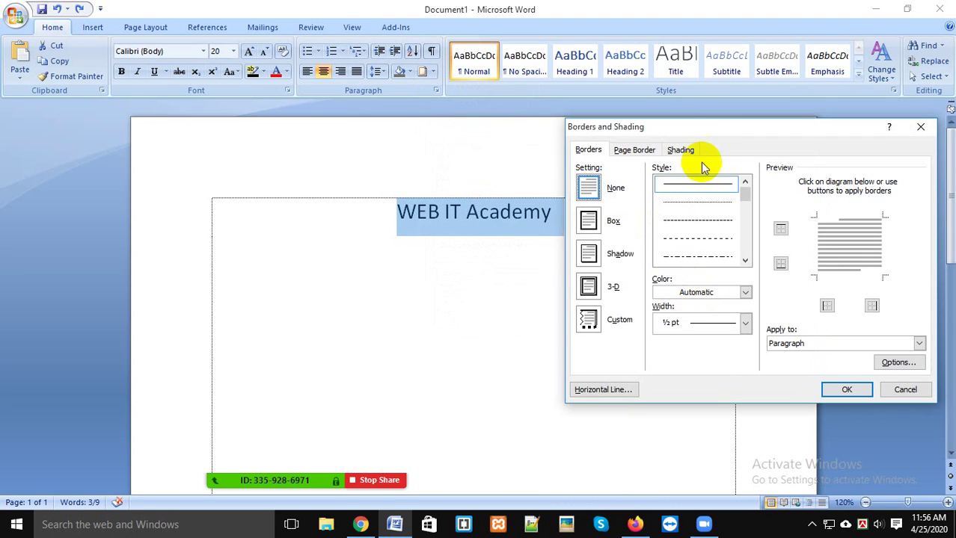
pyautogui.click(680, 150)
pyautogui.click(656, 185)
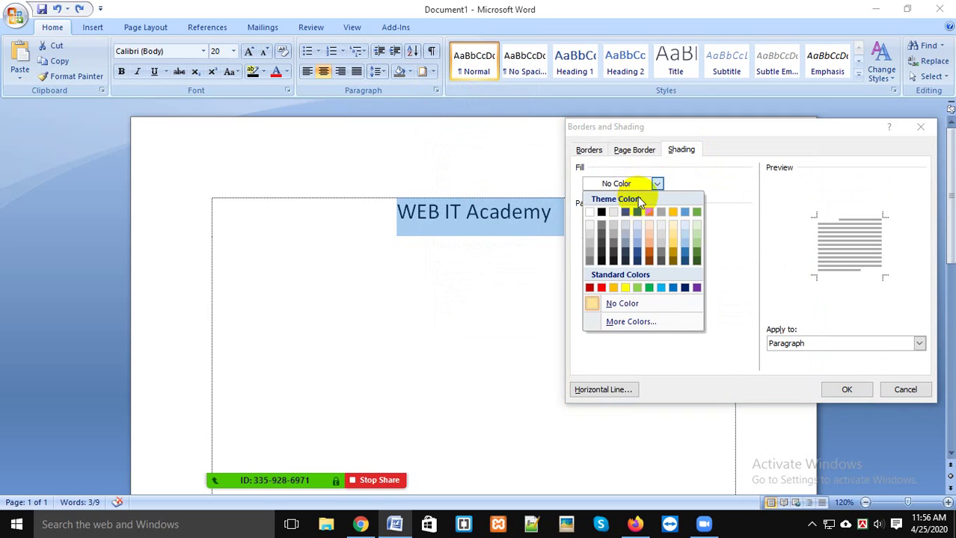
pyautogui.click(602, 213)
pyautogui.click(851, 389)
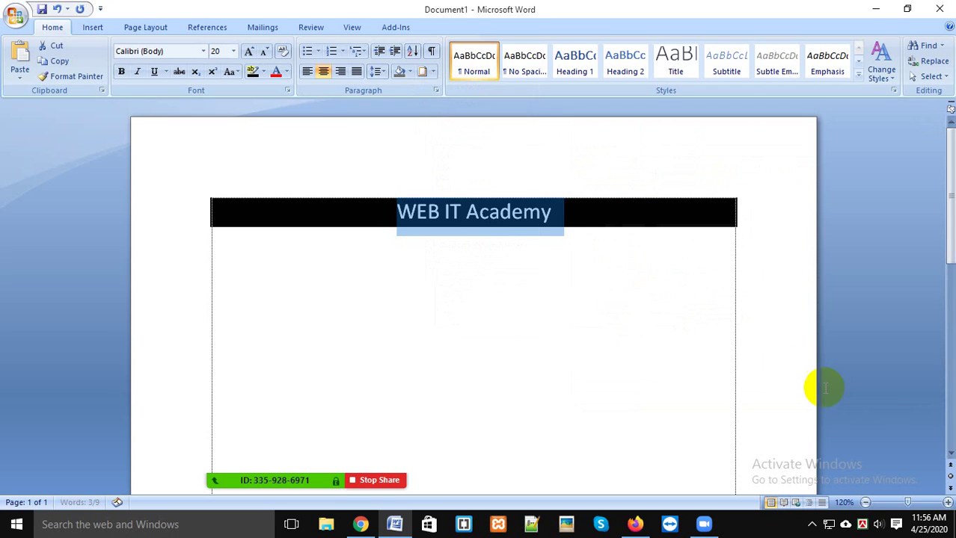
pyautogui.click(582, 345)
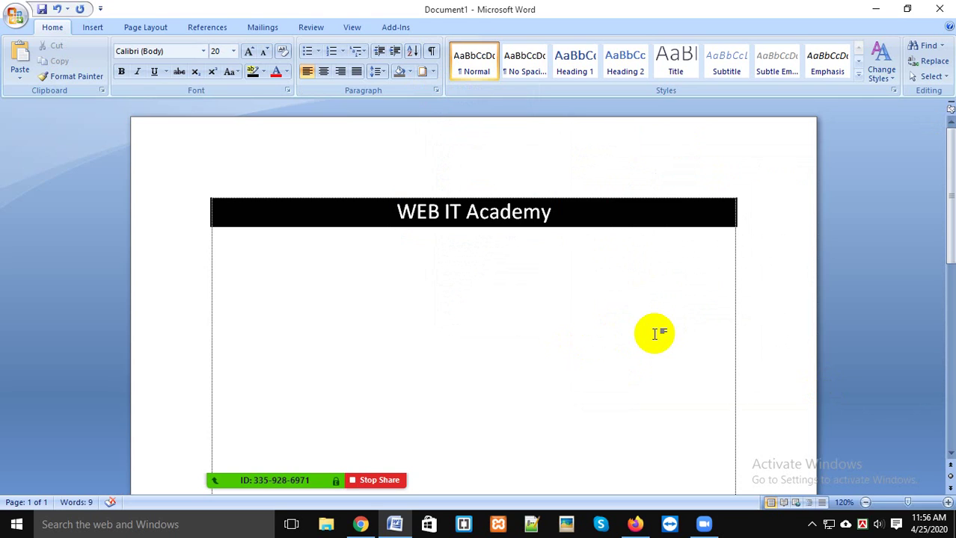
# Step: Undo the black paragraph and text shading, keeping the heading centred
pyautogui.hotkey('shift', 'Up')
pyautogui.press('Right')
pyautogui.hotkey('ctrl', 'l')
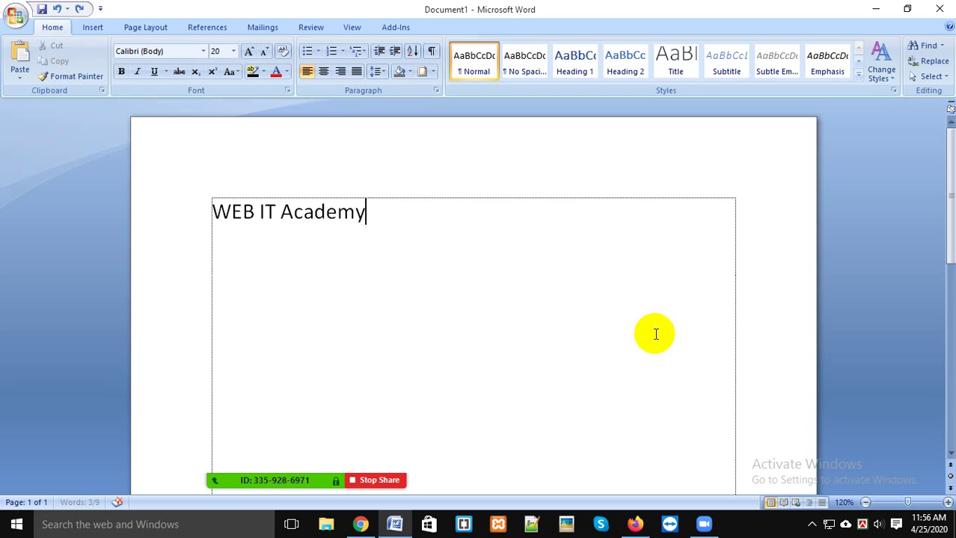
pyautogui.hotkey('ctrl', 'e')
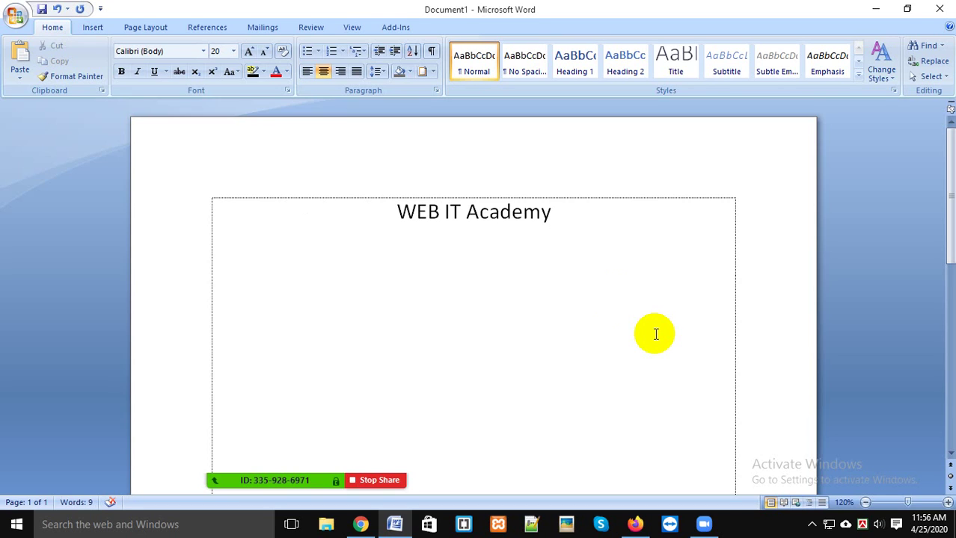
pyautogui.click(548, 284)
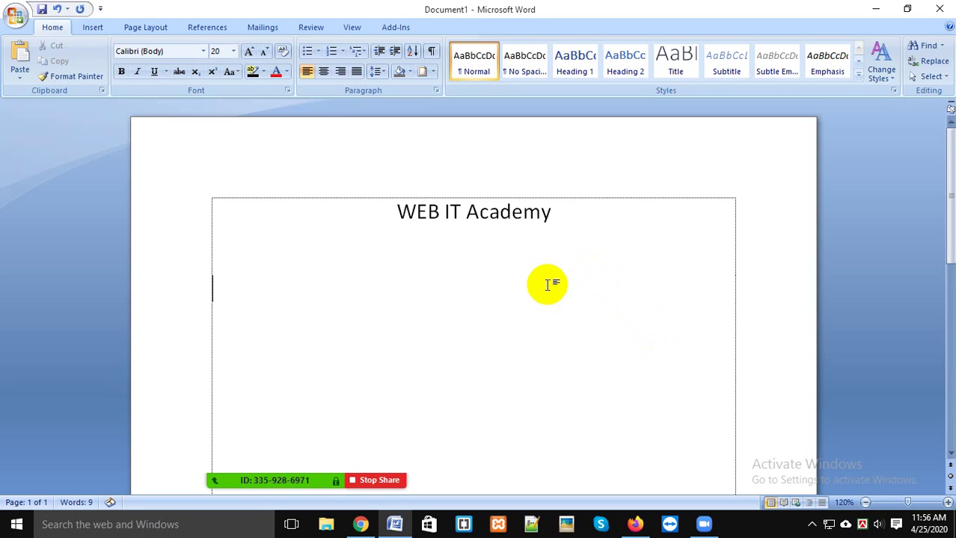
pyautogui.click(397, 211)
# Step: Try a black text highlight on the heading, undo it, and reselect the heading
pyautogui.moveTo(397, 212); pyautogui.dragTo(551, 220)
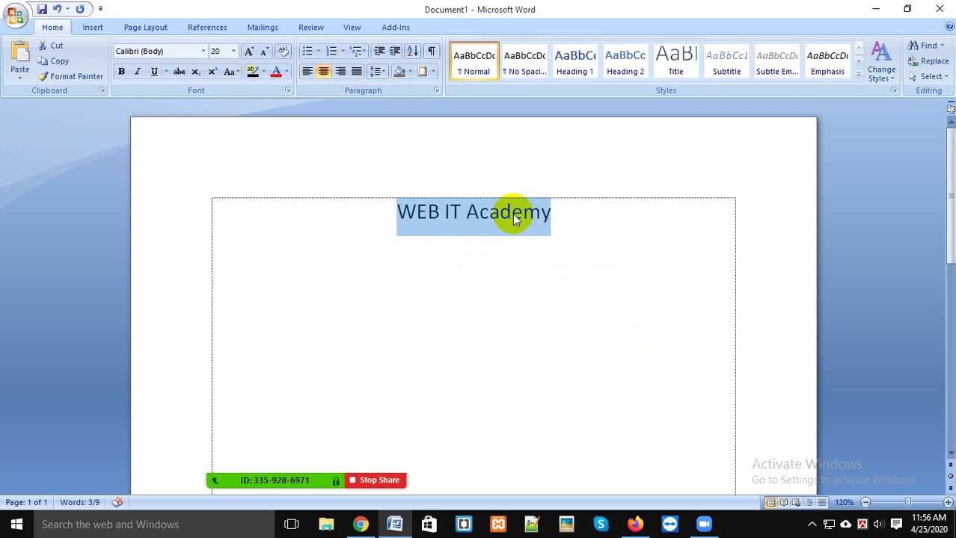
pyautogui.click(253, 71)
pyautogui.click(406, 232)
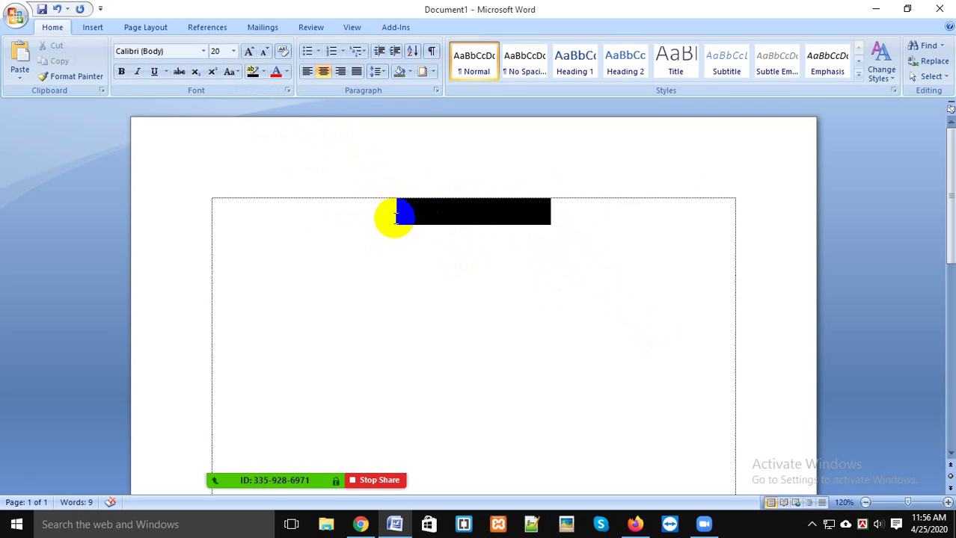
pyautogui.hotkey('ctrl', 'z')
pyautogui.click(511, 213)
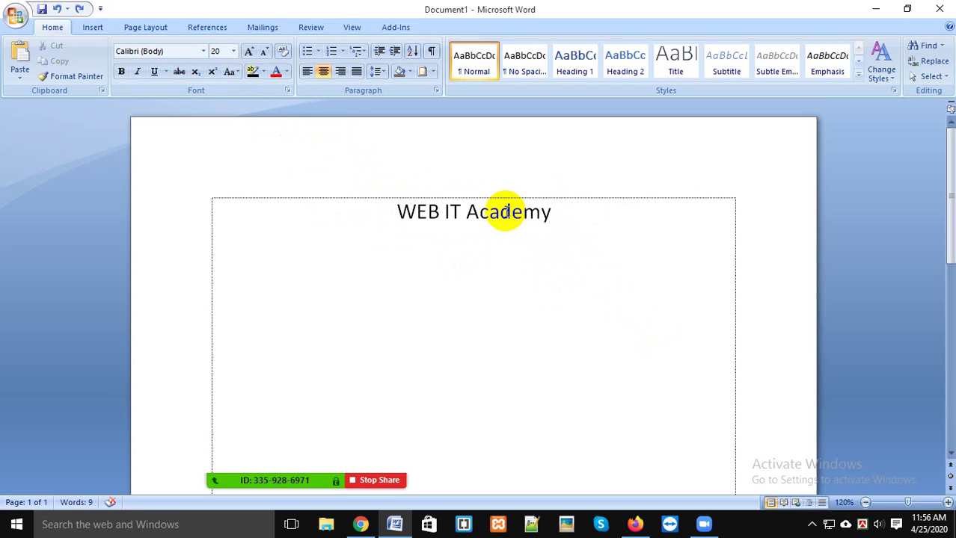
pyautogui.moveTo(392, 212); pyautogui.dragTo(547, 228)
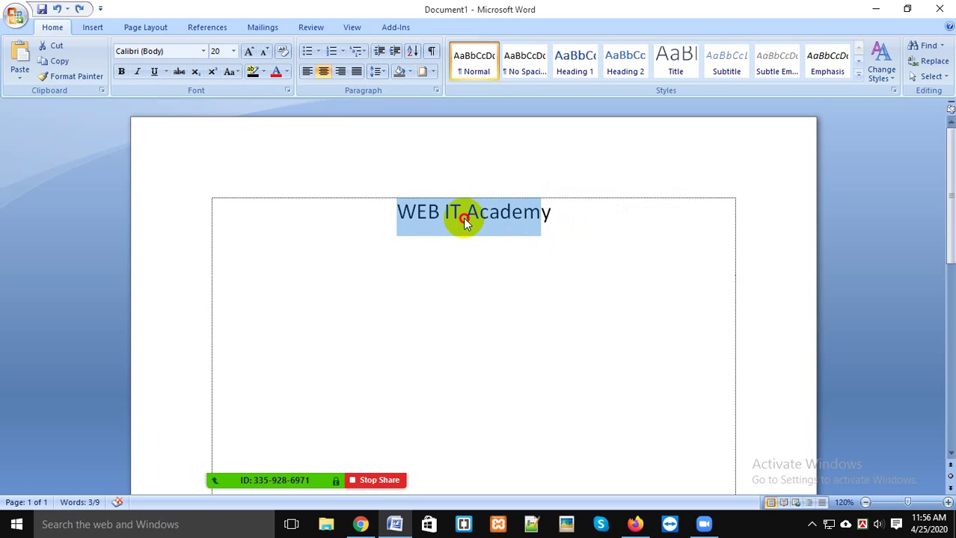
pyautogui.moveTo(395, 209); pyautogui.dragTo(547, 215)
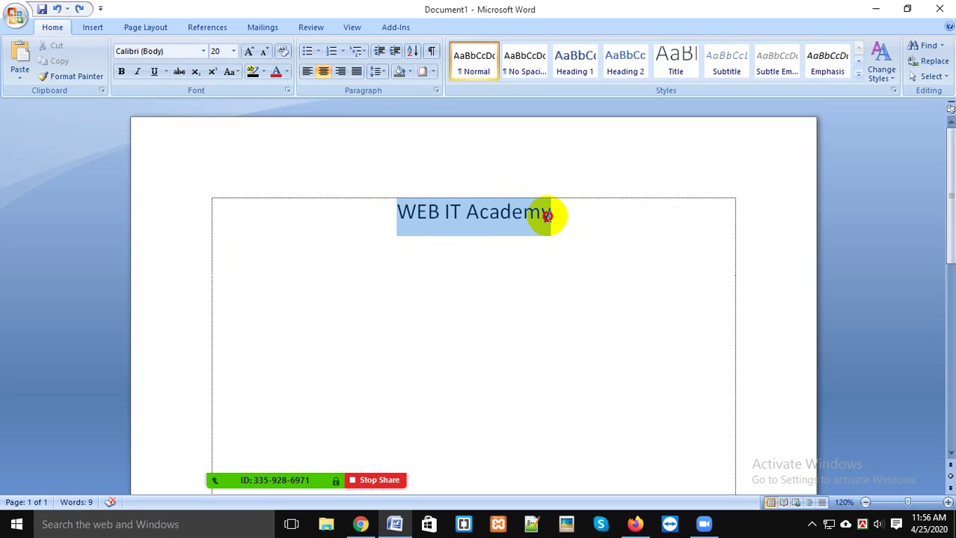
# Step: Apply a Black fill to the heading text only via Borders and Shading > Shading
pyautogui.click(422, 72)
pyautogui.click(677, 150)
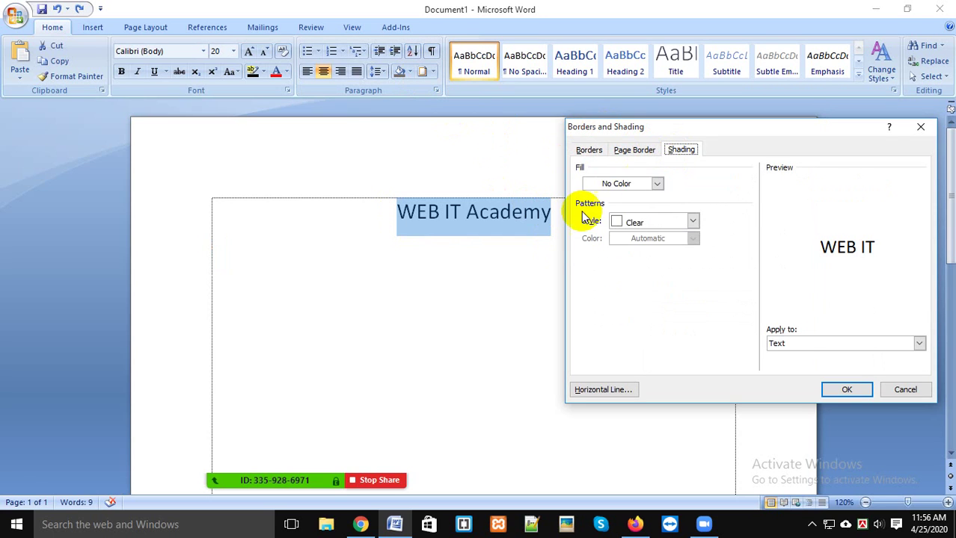
pyautogui.click(630, 183)
pyautogui.click(600, 209)
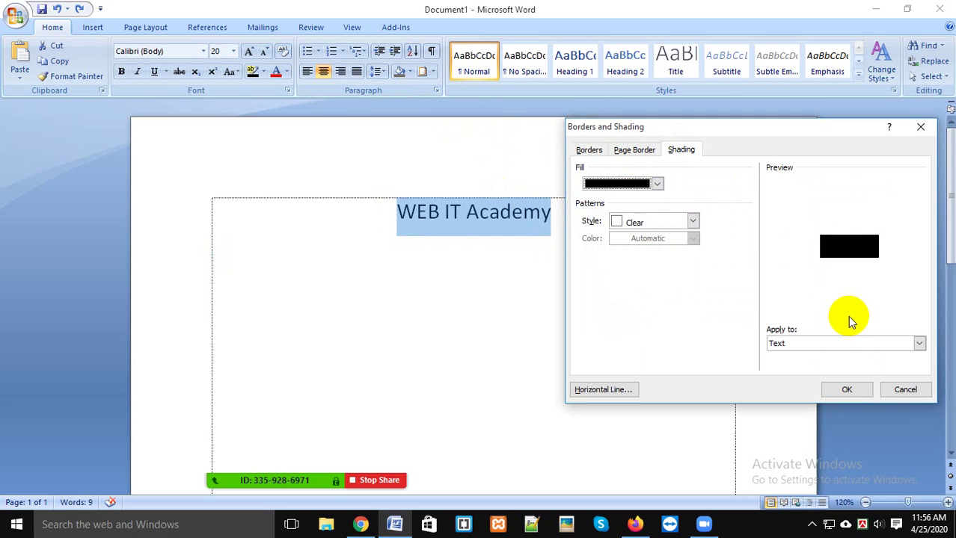
pyautogui.click(846, 390)
pyautogui.click(512, 250)
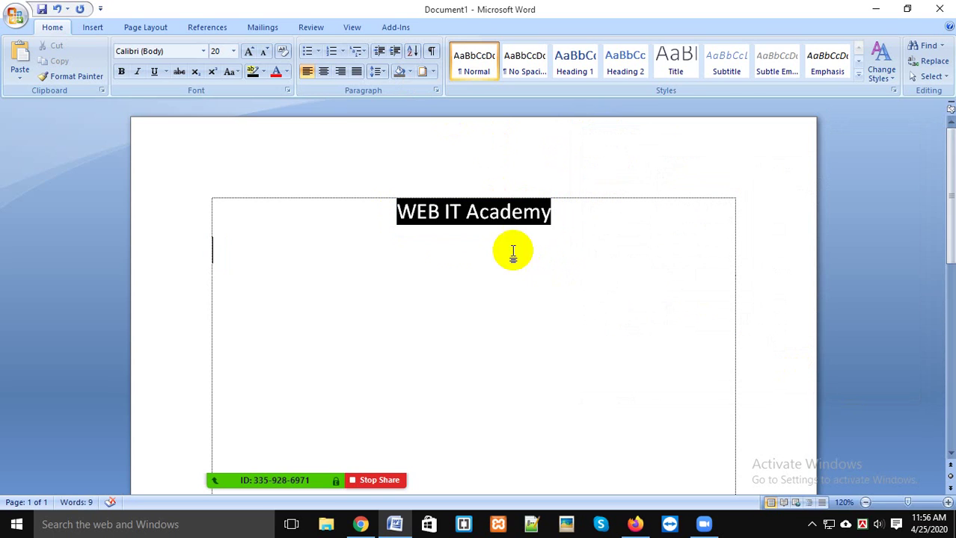
pyautogui.click(405, 222)
pyautogui.moveTo(510, 212); pyautogui.dragTo(548, 212)
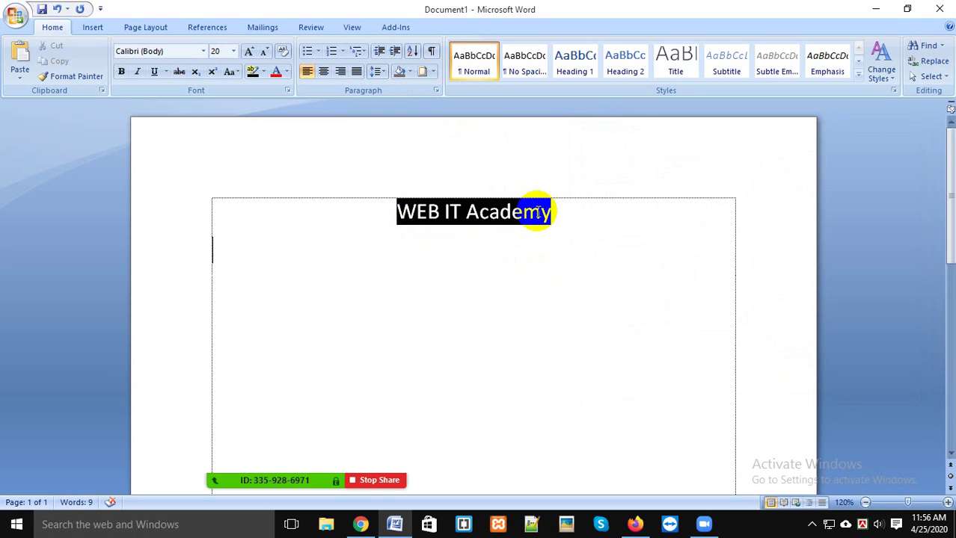
pyautogui.click(514, 210)
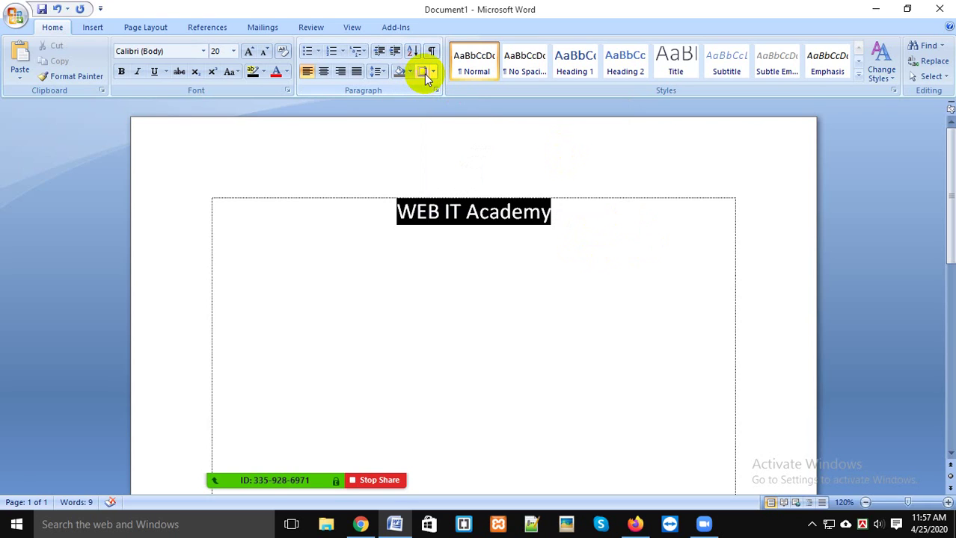
# Step: Look over the Shading tab's fill colours in Borders and Shading, then close it unchanged
pyautogui.click(432, 73)
pyautogui.click(482, 327)
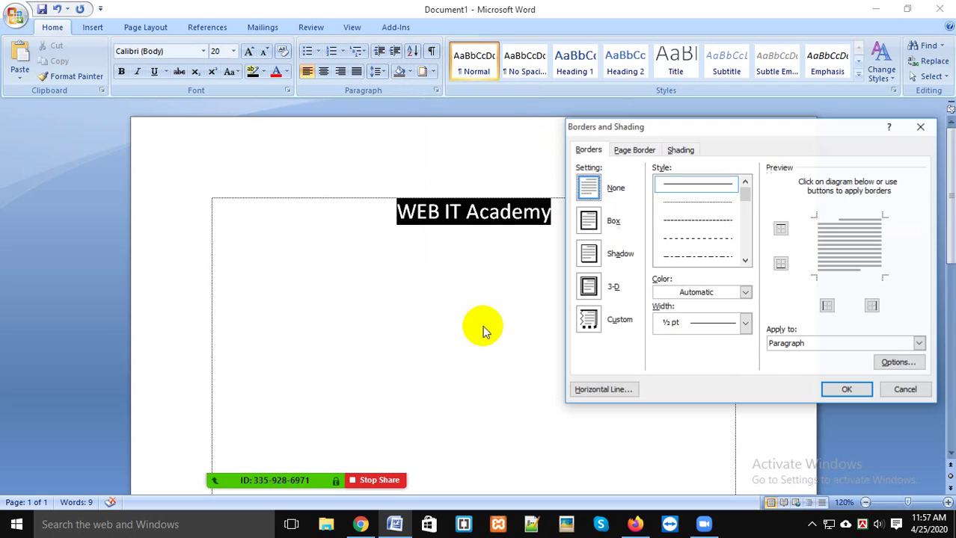
pyautogui.click(679, 149)
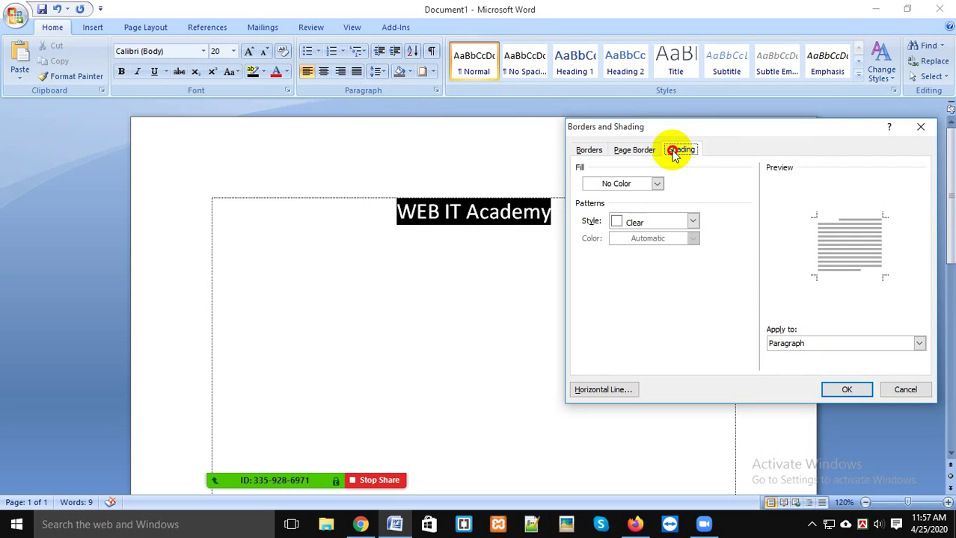
pyautogui.click(630, 186)
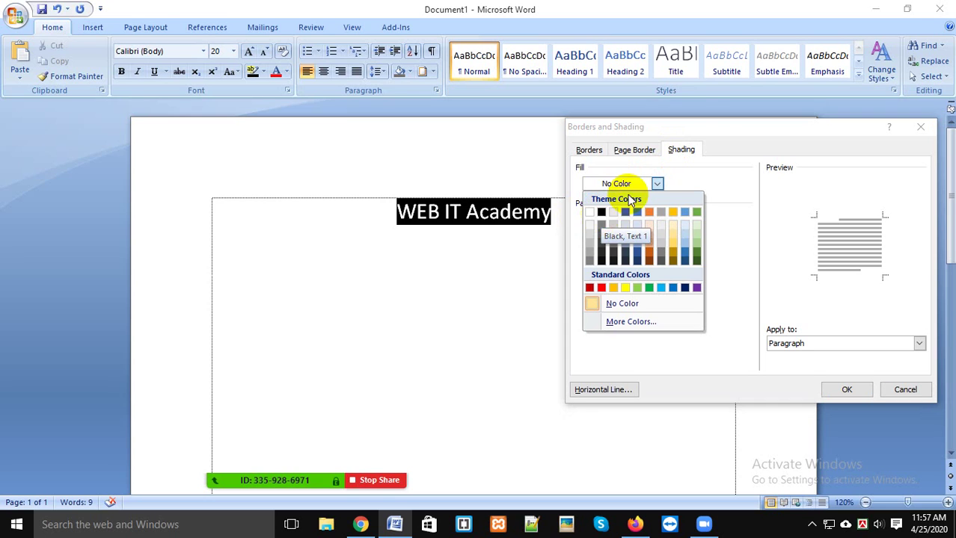
pyautogui.moveTo(706, 124)
pyautogui.mouseDown()
pyautogui.moveTo(719, 77)
pyautogui.moveTo(697, 206)
pyautogui.moveTo(738, 42)
pyautogui.moveTo(739, 103)
pyautogui.mouseUp()
pyautogui.click(664, 165)
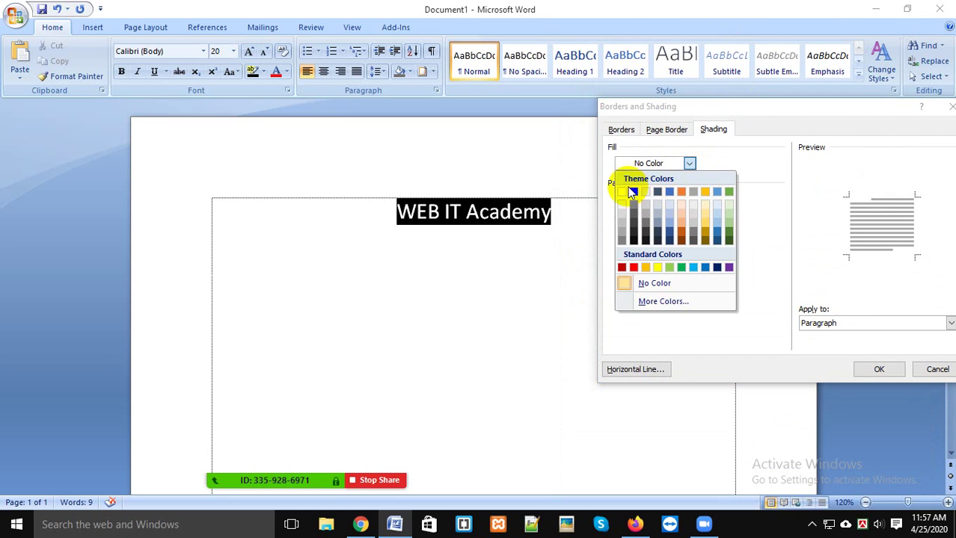
pyautogui.click(935, 374)
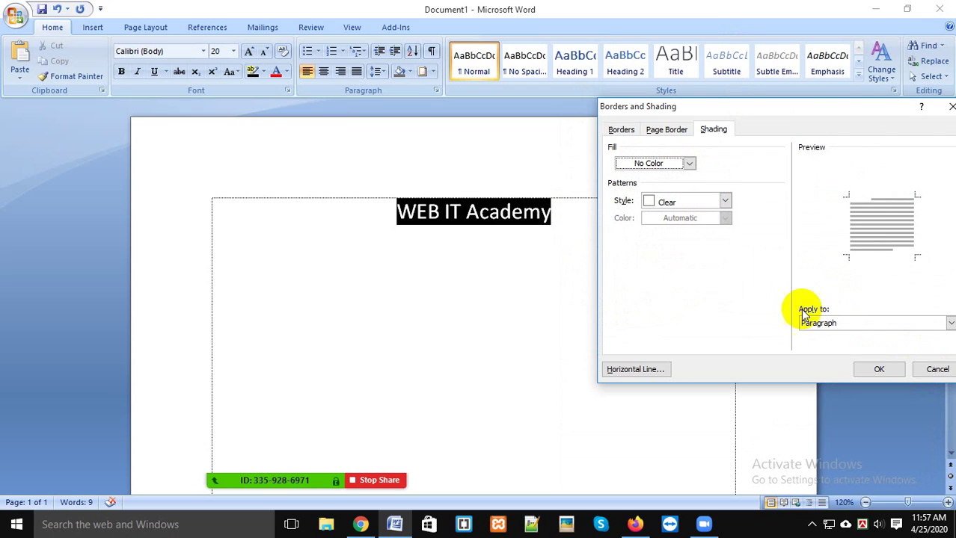
pyautogui.click(935, 371)
# Step: Undo the text-only black shading and reselect the entire 'WEB IT Academy' heading line
pyautogui.moveTo(583, 216); pyautogui.dragTo(550, 221)
pyautogui.hotkey('ctrl', 'z')
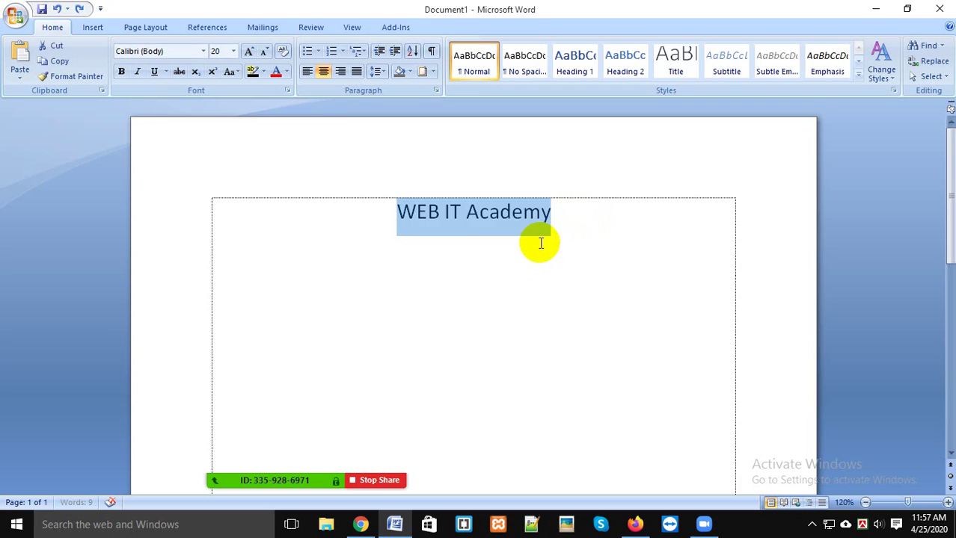
pyautogui.click(448, 220)
pyautogui.moveTo(390, 211); pyautogui.dragTo(621, 215)
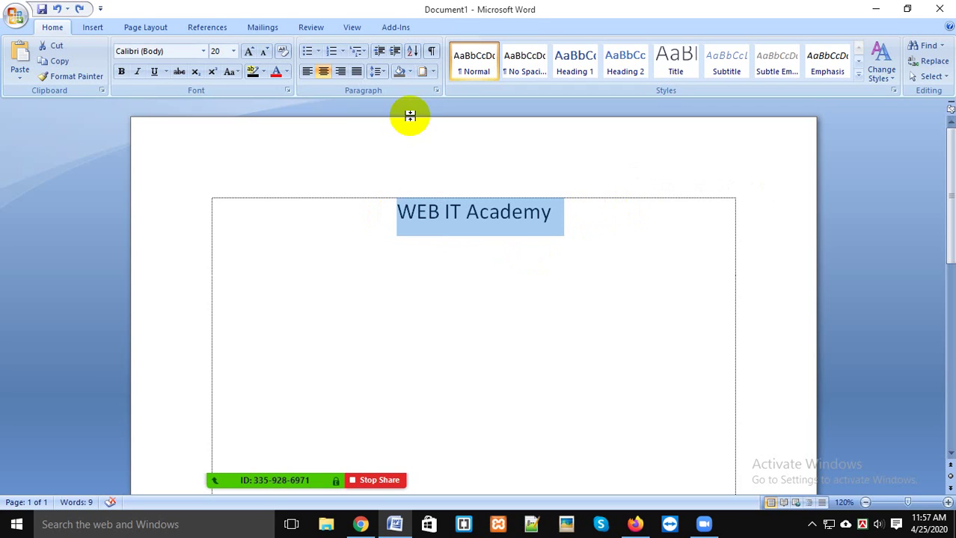
# Step: Apply black Fill shading to the whole heading paragraph, so it spans the line as a band
pyautogui.click(421, 72)
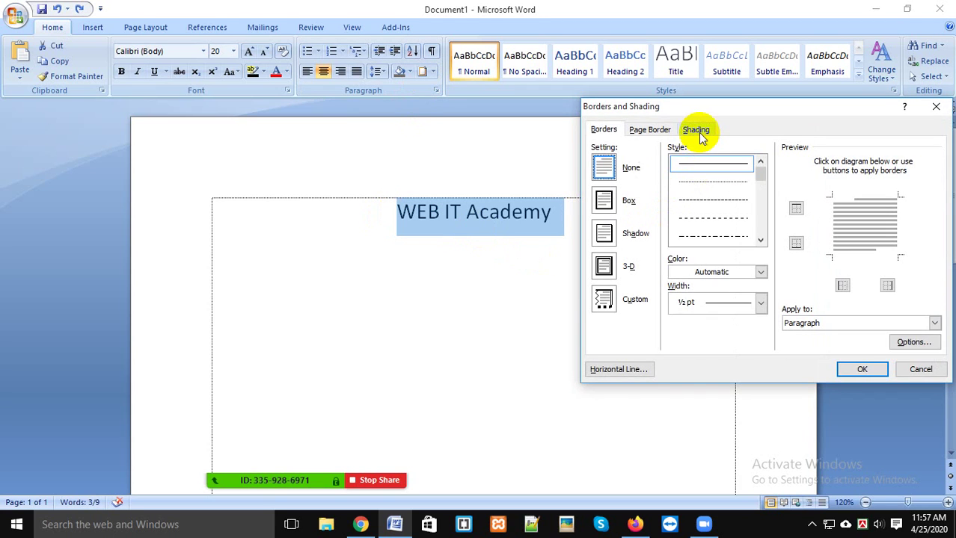
pyautogui.click(697, 130)
pyautogui.click(636, 164)
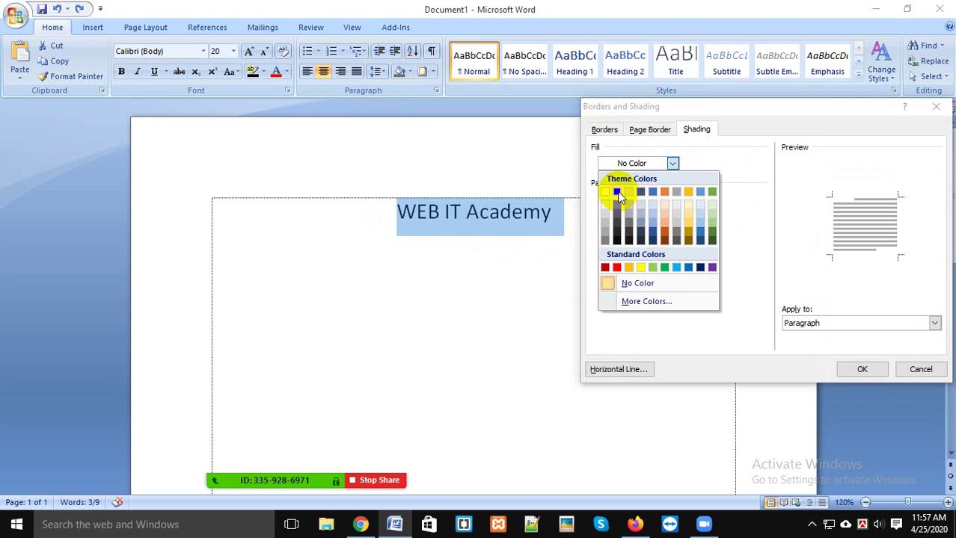
pyautogui.click(617, 192)
pyautogui.click(862, 370)
pyautogui.click(636, 346)
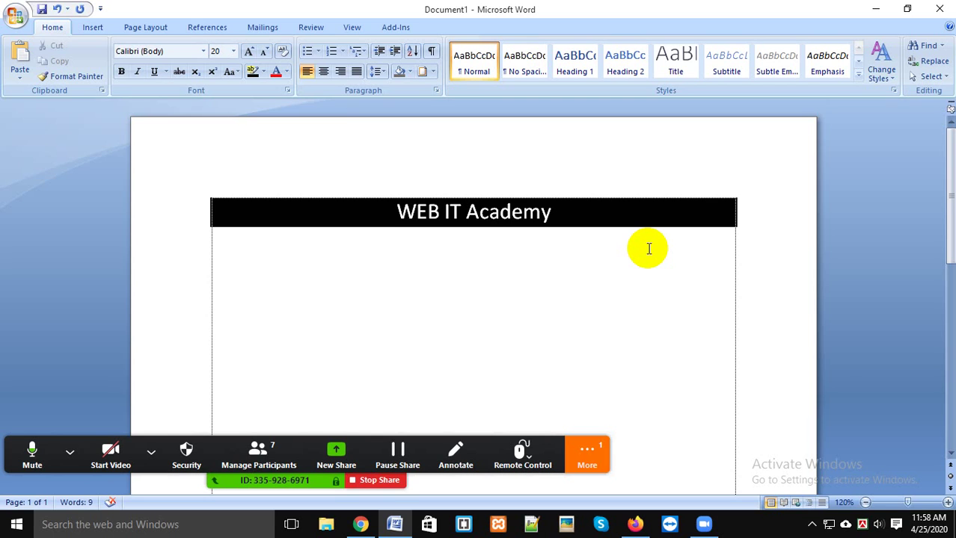
pyautogui.click(590, 453)
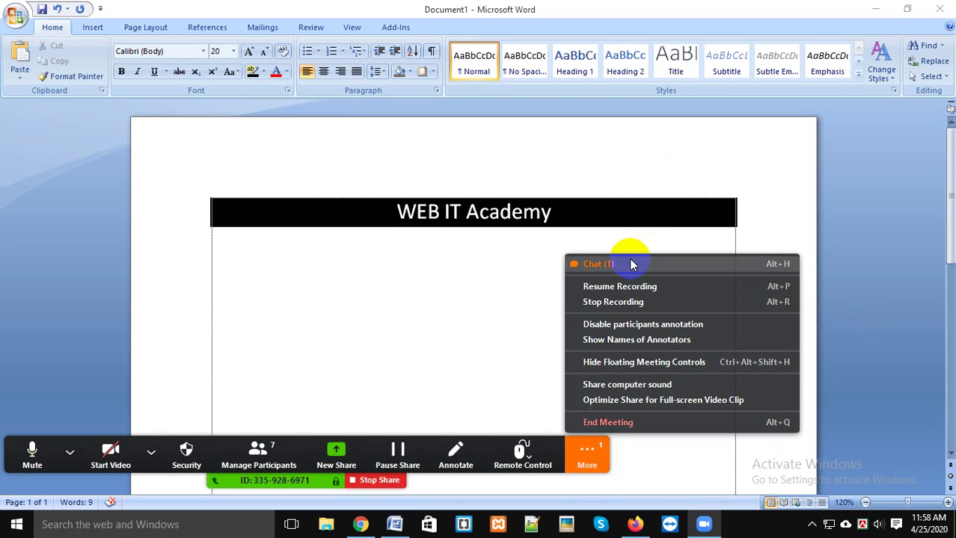
pyautogui.click(606, 264)
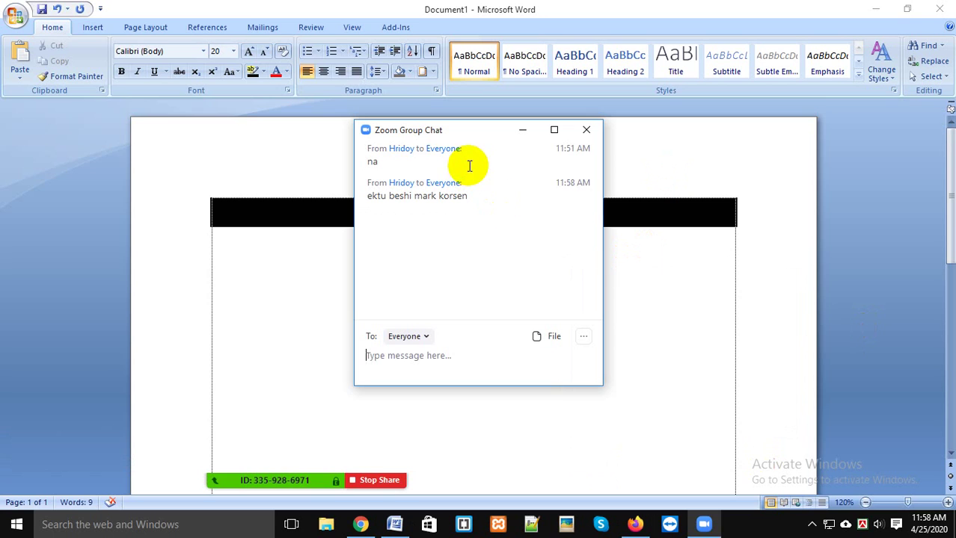
pyautogui.moveTo(480, 131); pyautogui.dragTo(700, 264)
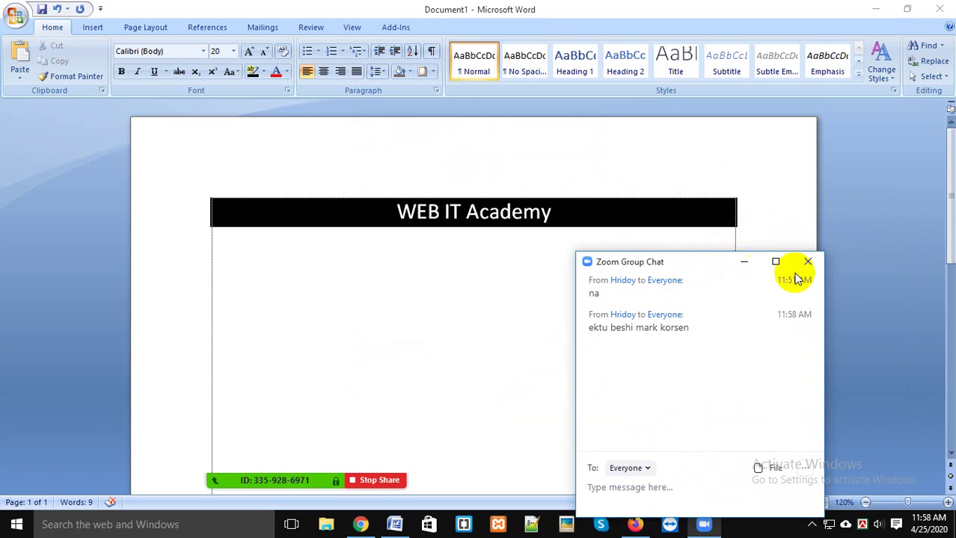
pyautogui.click(810, 262)
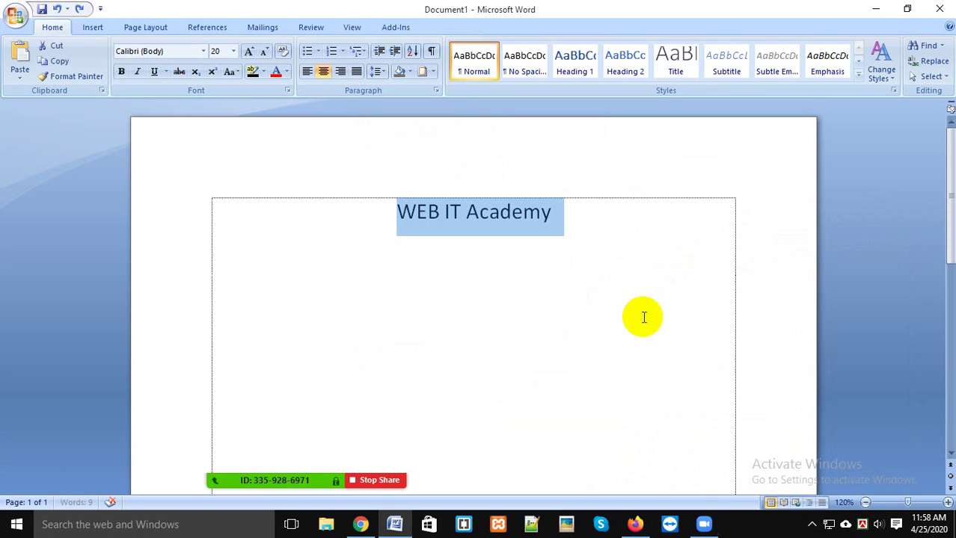
pyautogui.click(557, 291)
pyautogui.moveTo(397, 206); pyautogui.dragTo(548, 222)
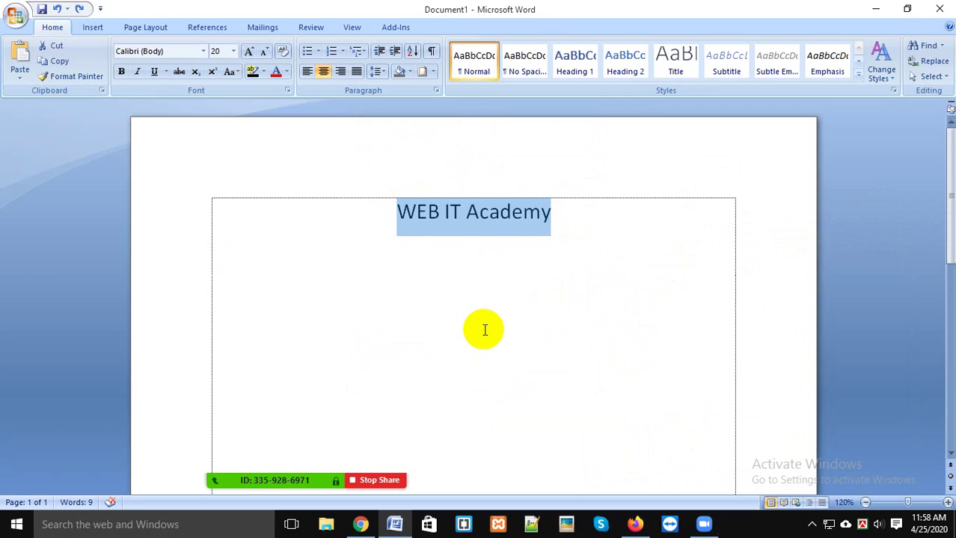
pyautogui.click(417, 77)
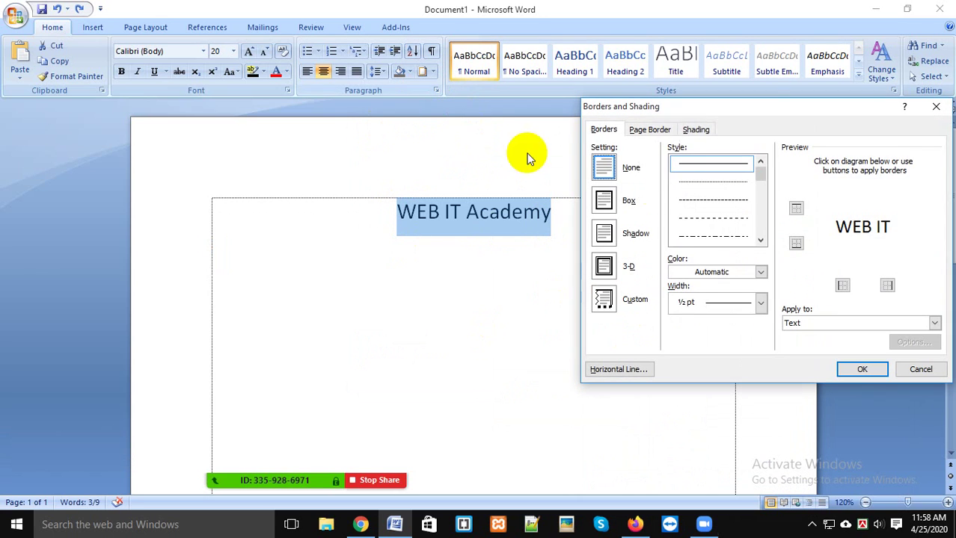
pyautogui.click(680, 132)
pyautogui.click(627, 166)
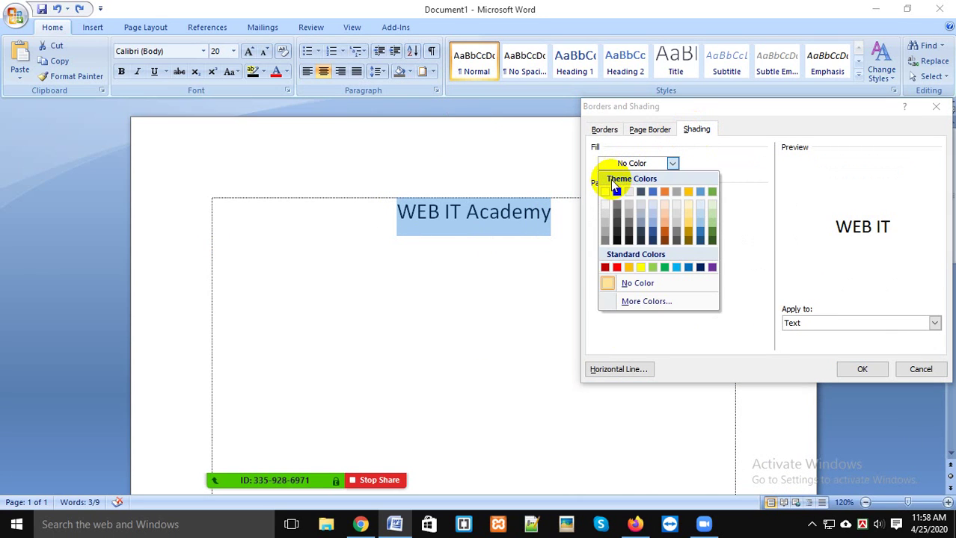
pyautogui.click(616, 192)
pyautogui.click(861, 370)
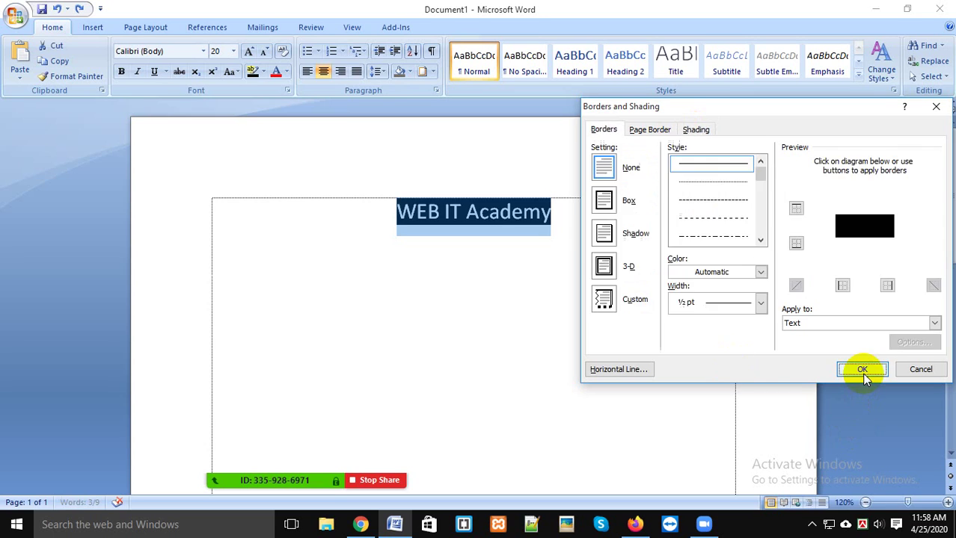
pyautogui.click(602, 258)
pyautogui.hotkey('ctrl', 'z')
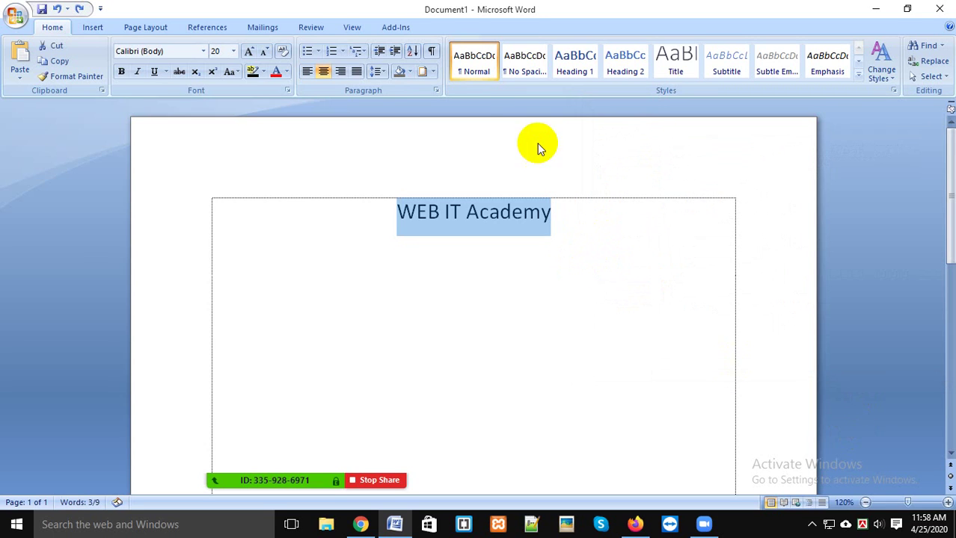
pyautogui.click(433, 72)
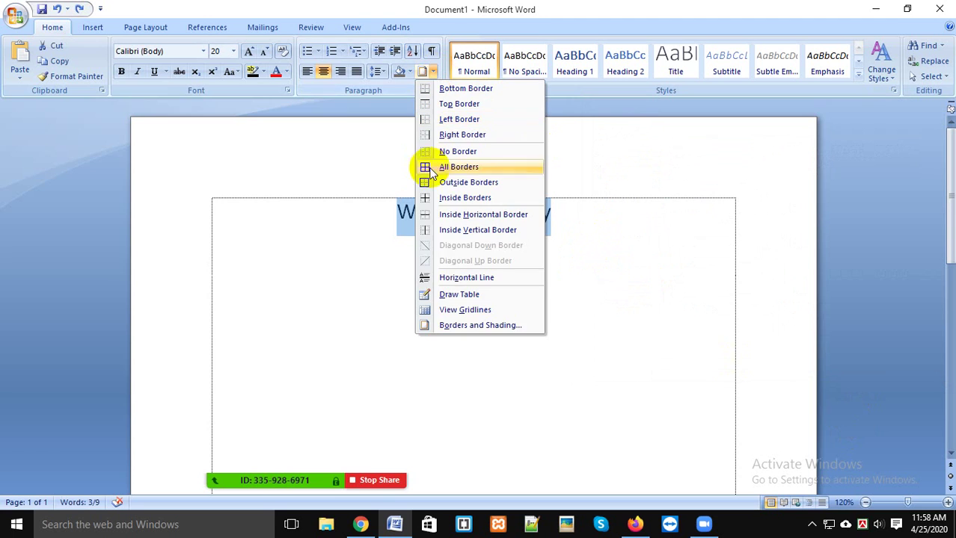
pyautogui.click(483, 326)
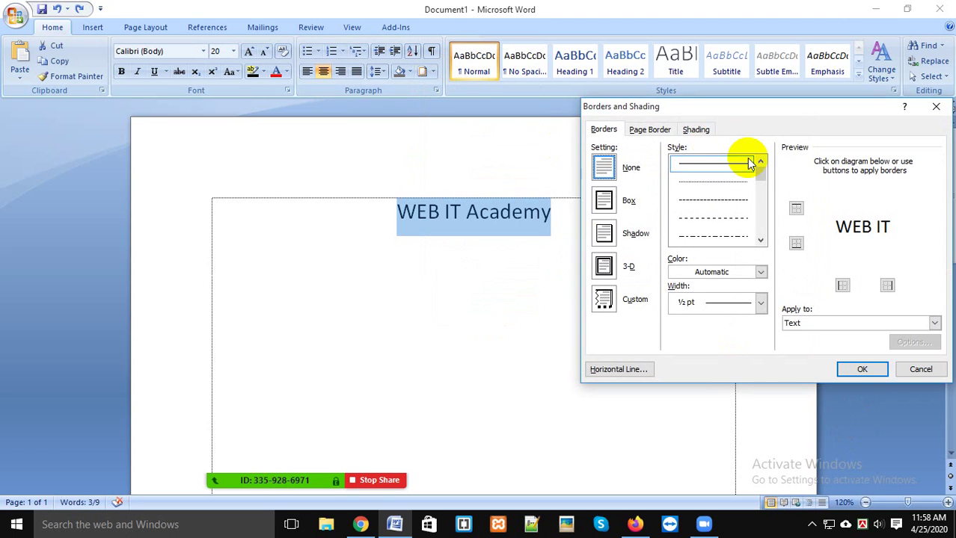
pyautogui.click(860, 370)
pyautogui.click(506, 322)
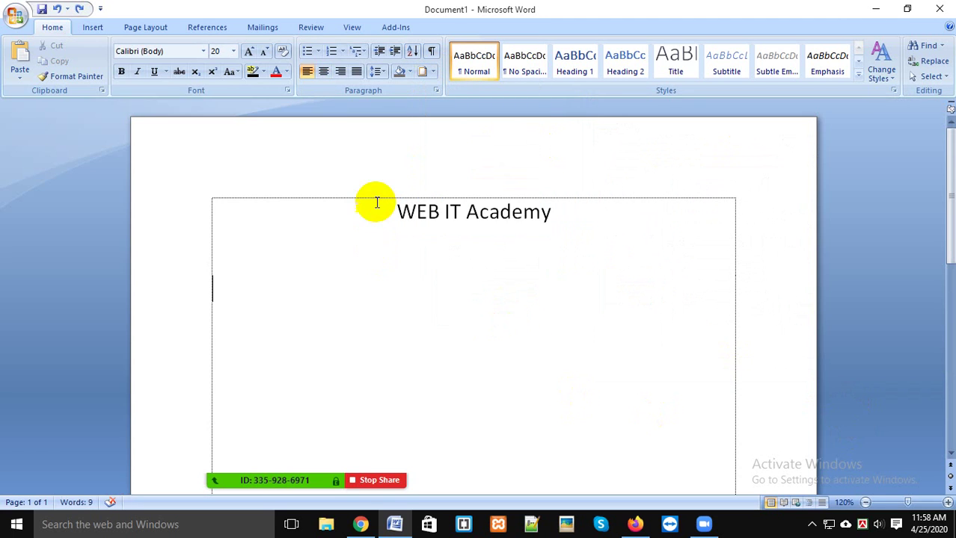
pyautogui.moveTo(376, 203); pyautogui.dragTo(630, 211)
pyautogui.click(421, 71)
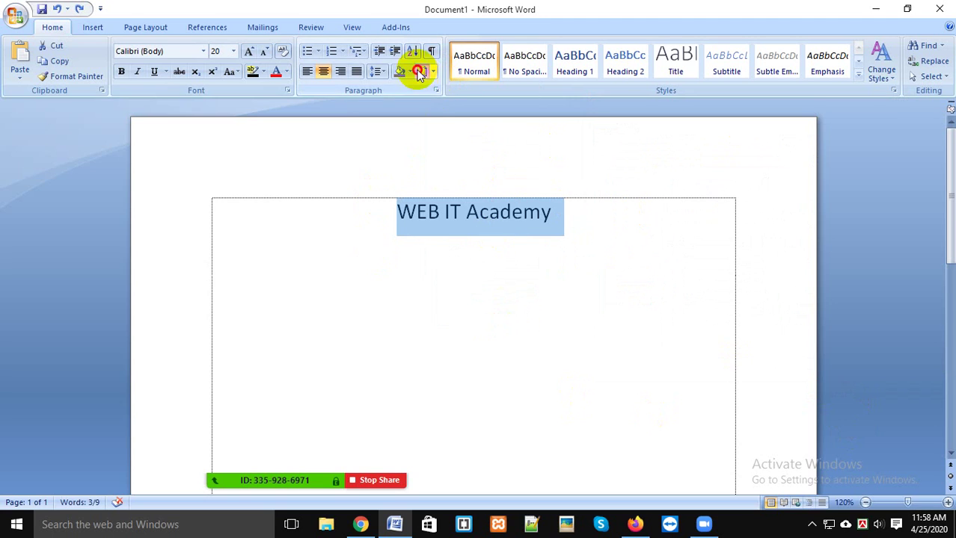
pyautogui.click(696, 131)
pyautogui.click(706, 200)
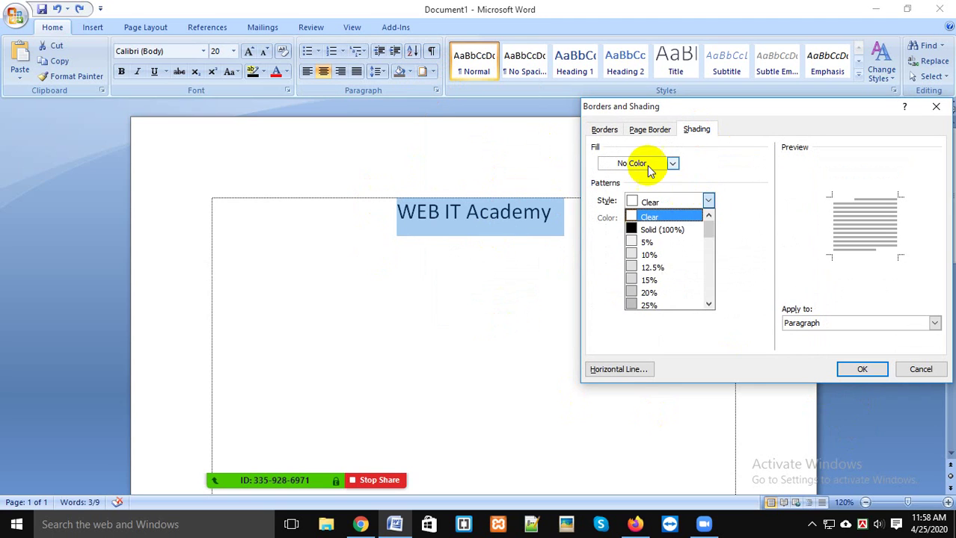
pyautogui.click(672, 163)
pyautogui.click(616, 192)
pyautogui.click(861, 370)
pyautogui.click(636, 325)
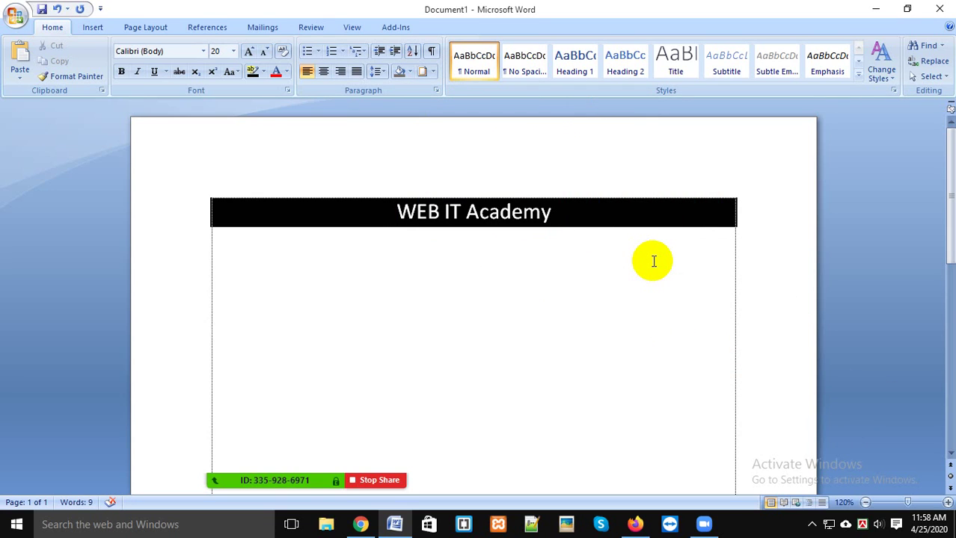
pyautogui.hotkey('ctrl', 'a')
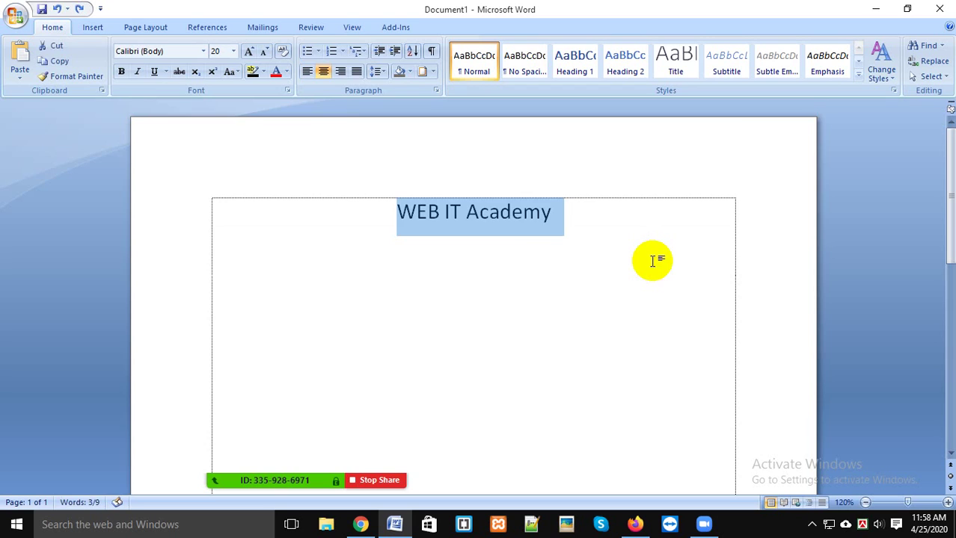
pyautogui.click(640, 260)
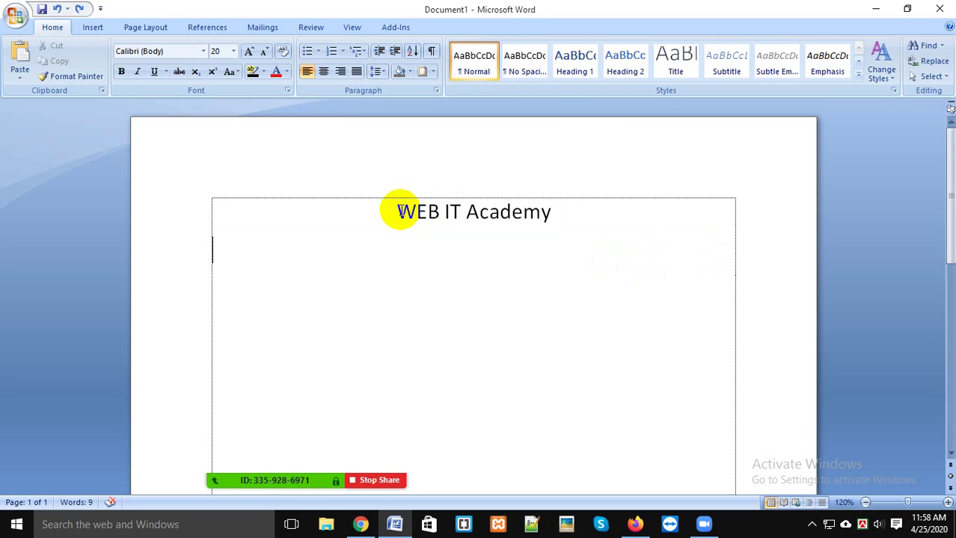
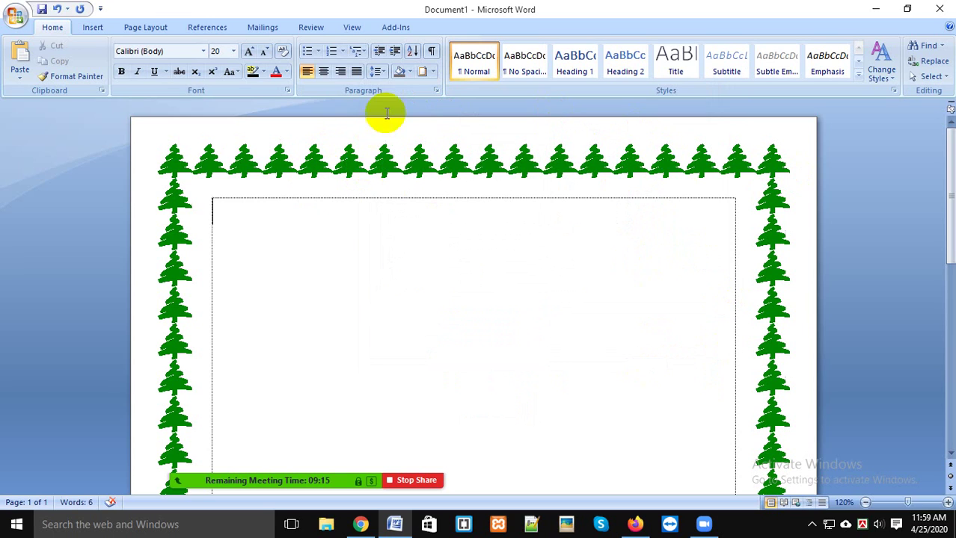
# Step: Set the tree page border's top margin to 15 pt in the Page Border options
pyautogui.click(424, 74)
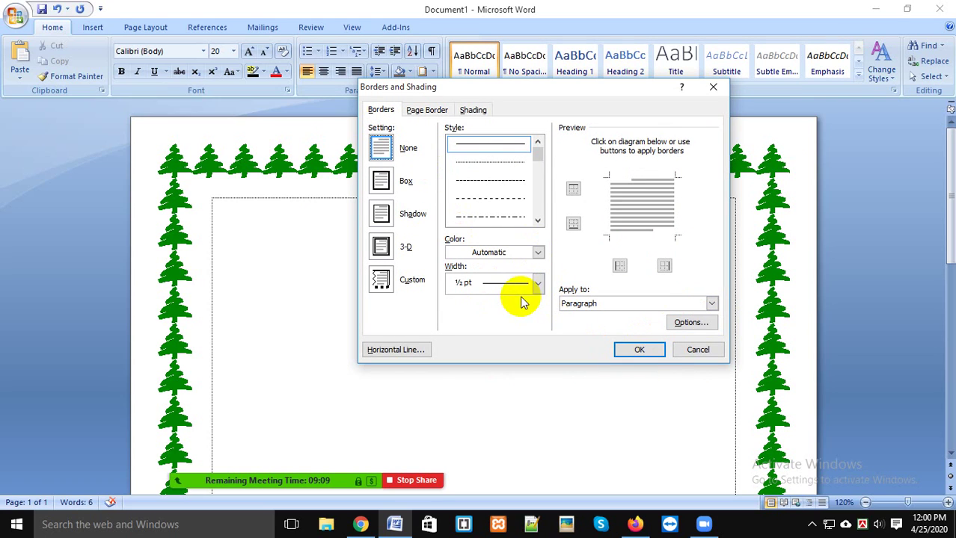
pyautogui.click(427, 111)
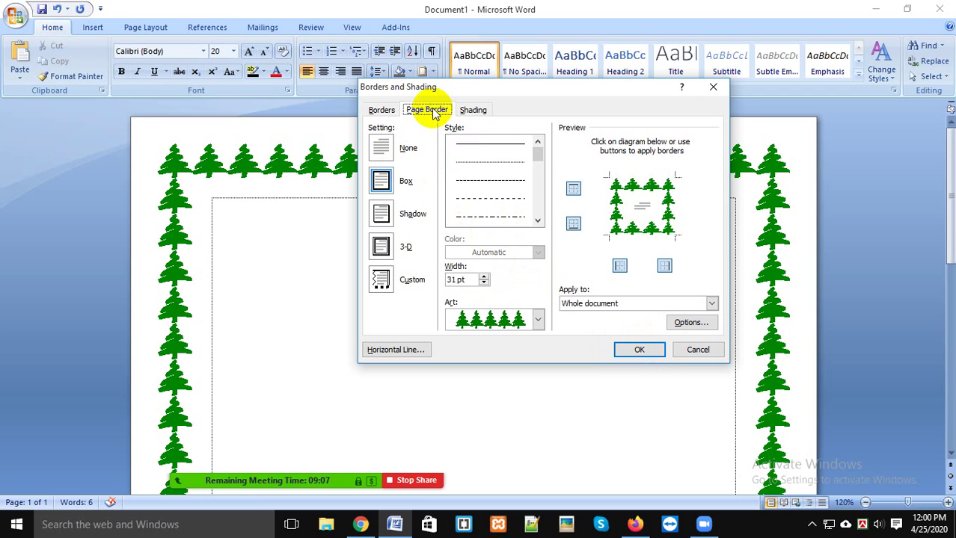
pyautogui.click(692, 323)
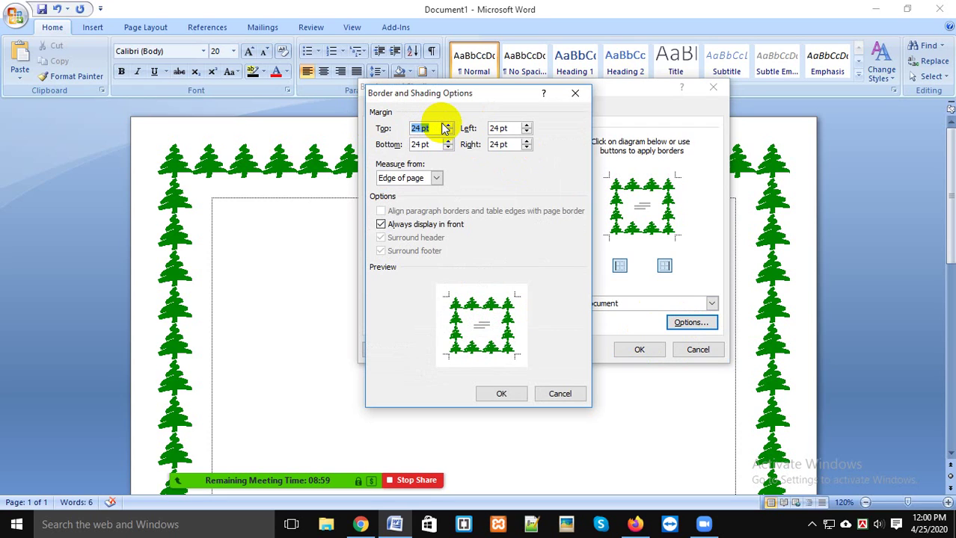
pyautogui.write('15')
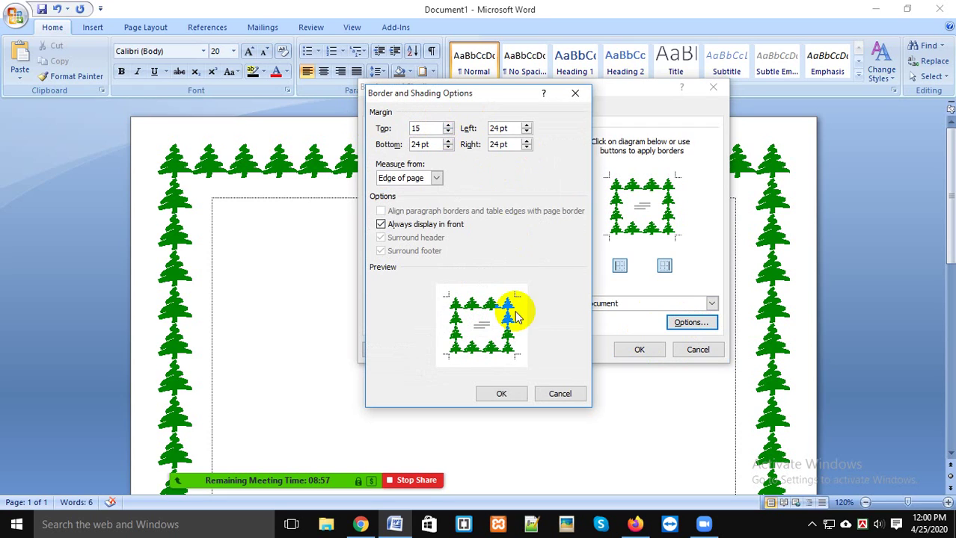
pyautogui.click(511, 394)
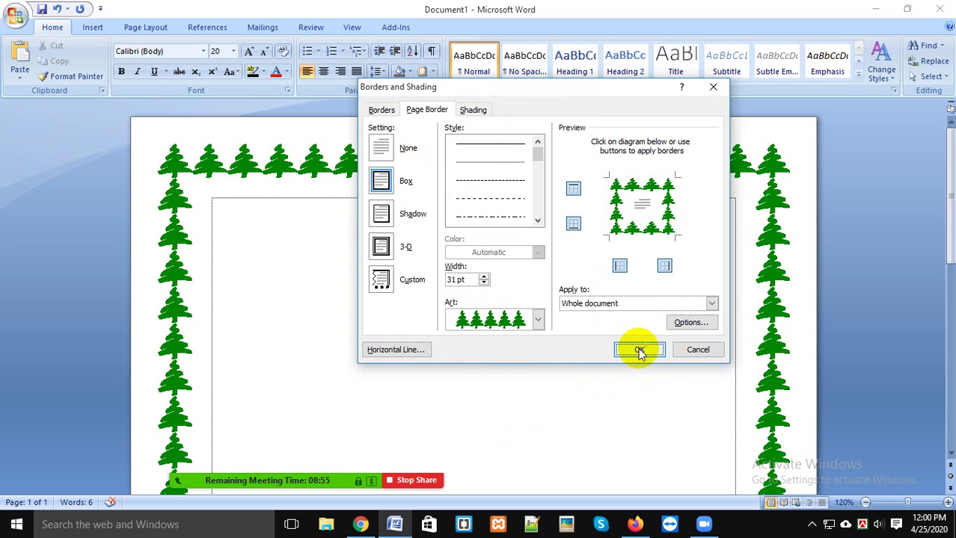
pyautogui.click(640, 349)
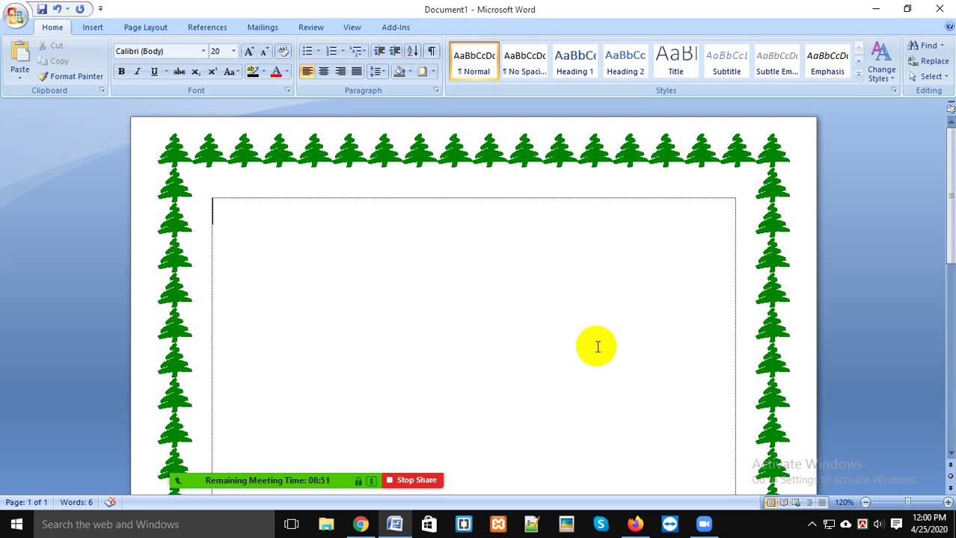
pyautogui.click(421, 75)
# Step: Review the page border margin options and reapply the border unchanged
pyautogui.moveTo(464, 92); pyautogui.dragTo(688, 169)
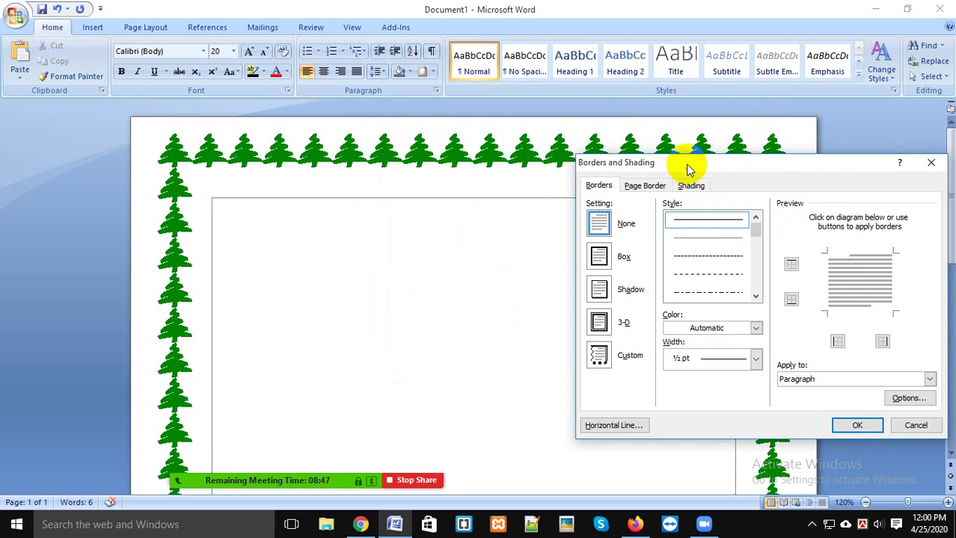
pyautogui.click(645, 186)
pyautogui.click(890, 398)
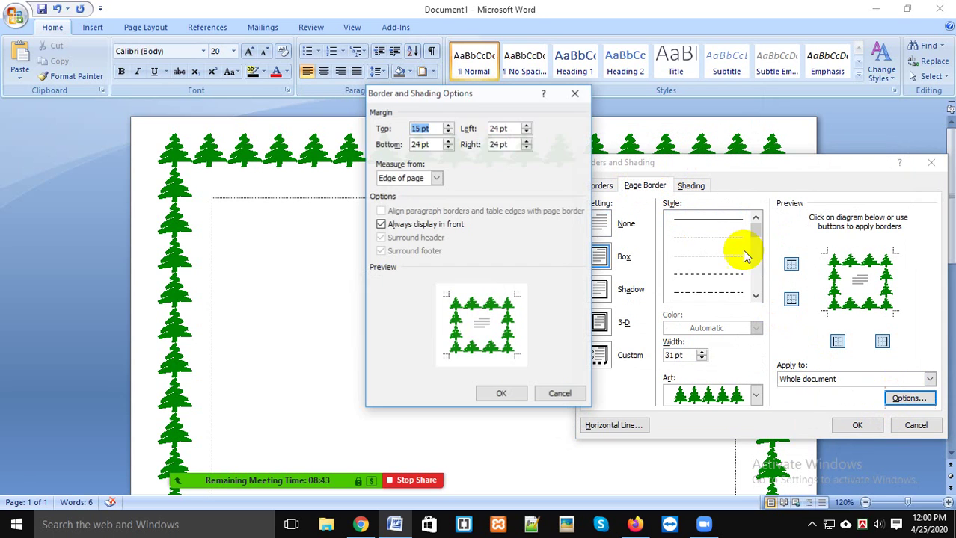
pyautogui.moveTo(425, 101); pyautogui.dragTo(748, 224)
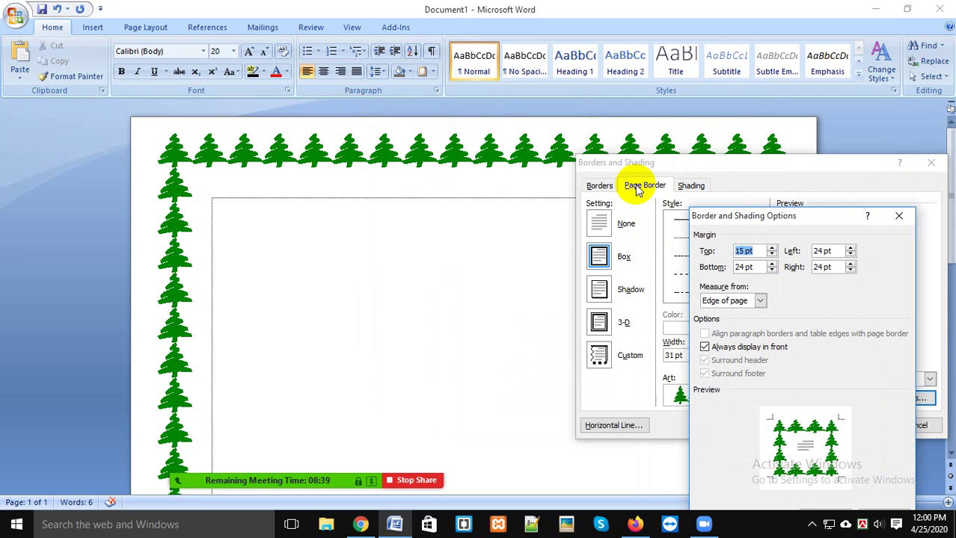
pyautogui.press('Return')
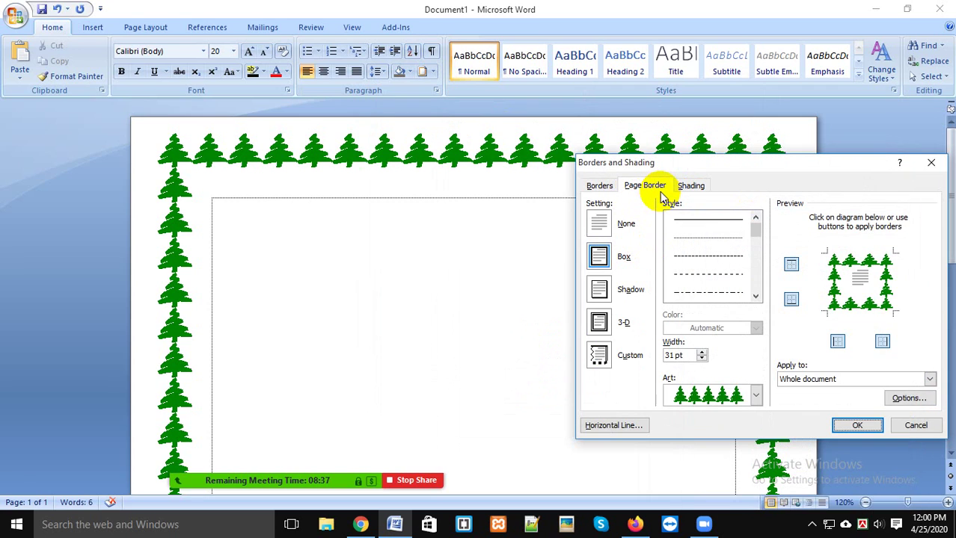
pyautogui.press('Return')
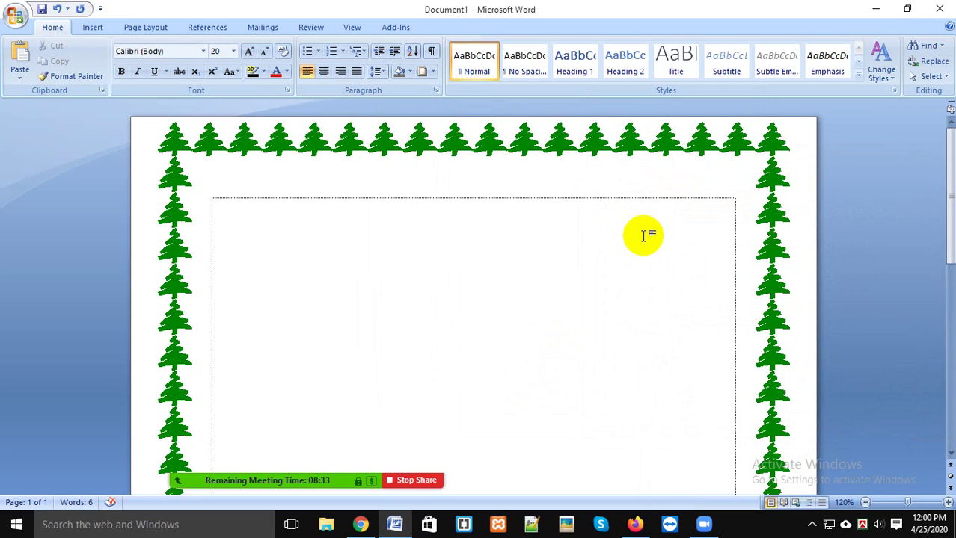
# Step: Change the tree page border's top margin to 30 pt
pyautogui.click(423, 71)
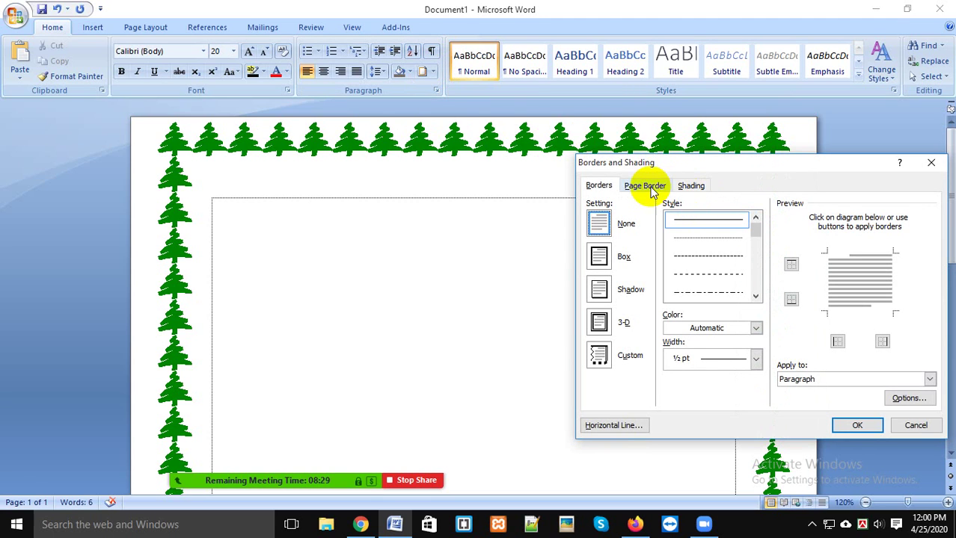
pyautogui.click(648, 188)
pyautogui.click(908, 398)
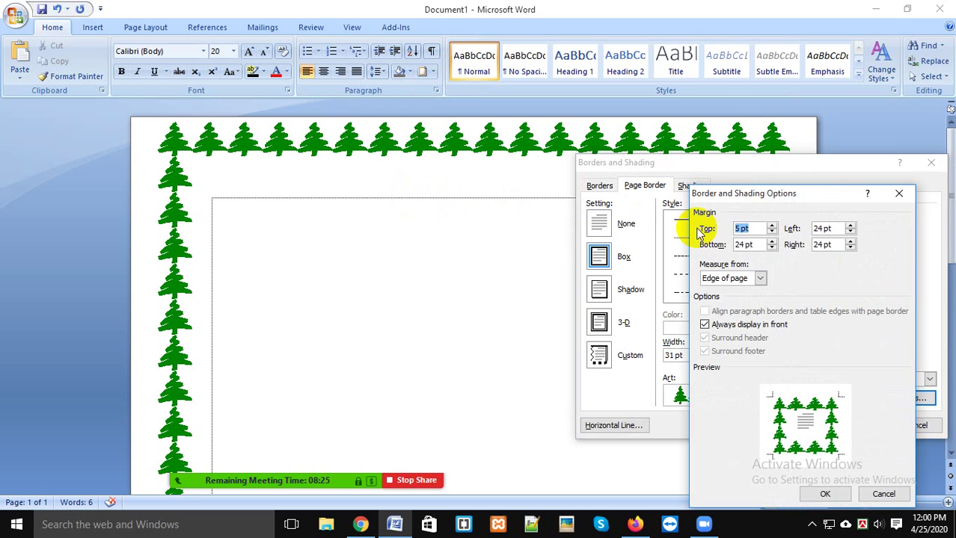
pyautogui.write('30')
pyautogui.press('Return')
pyautogui.press('Return')
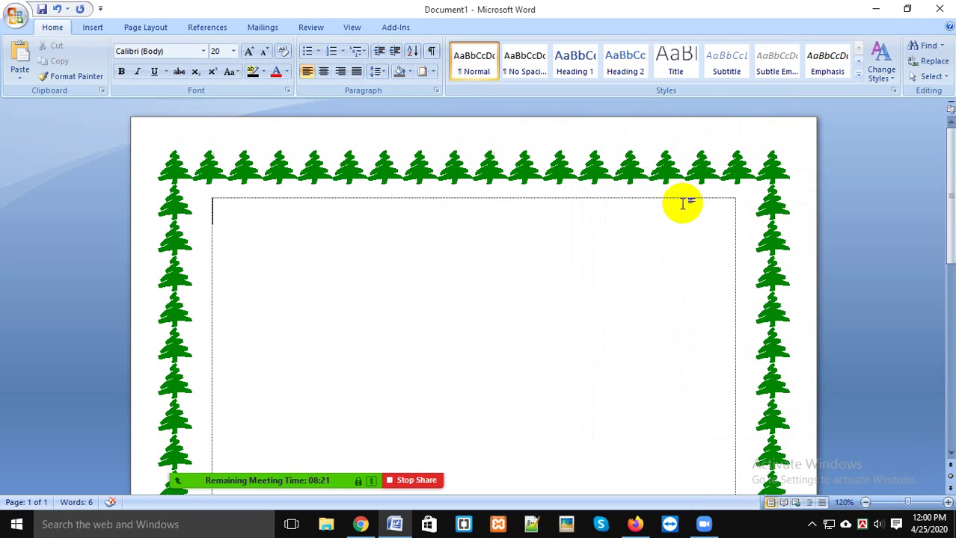
# Step: Insert page breaks with Ctrl+Enter to get six tree-bordered pages, removing the extra seventh
pyautogui.scroll(-10, 695, 212)
pyautogui.scroll(-3, 662, 197)
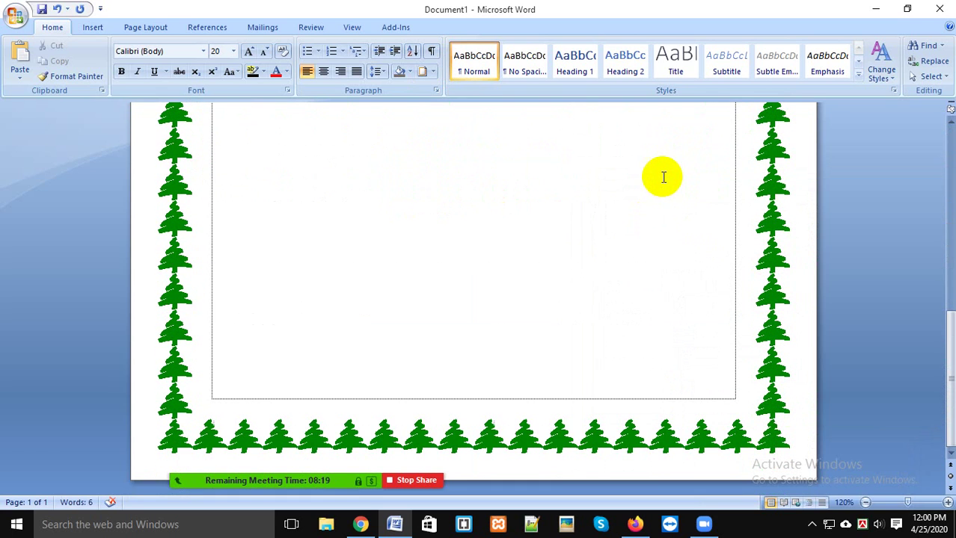
pyautogui.scroll(5, 651, 179)
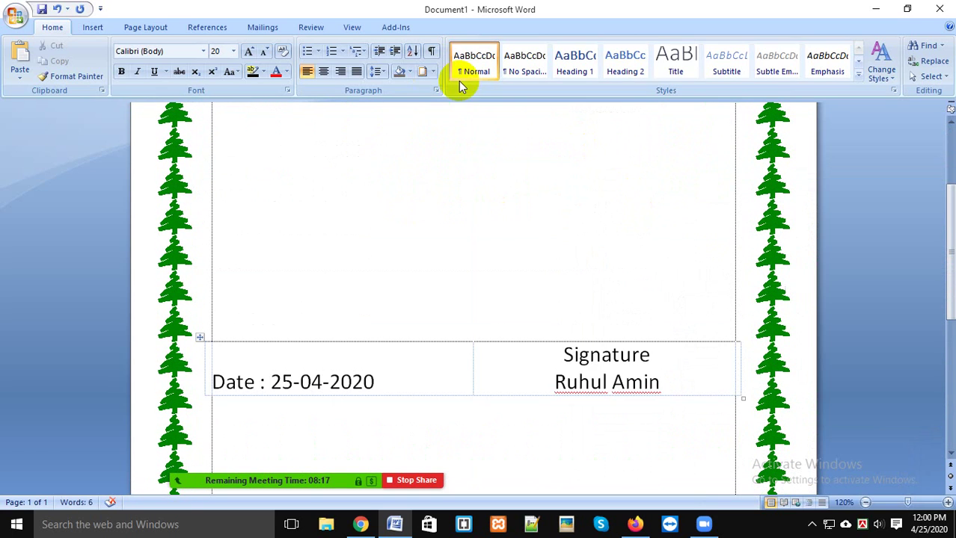
pyautogui.scroll(-3, 591, 321)
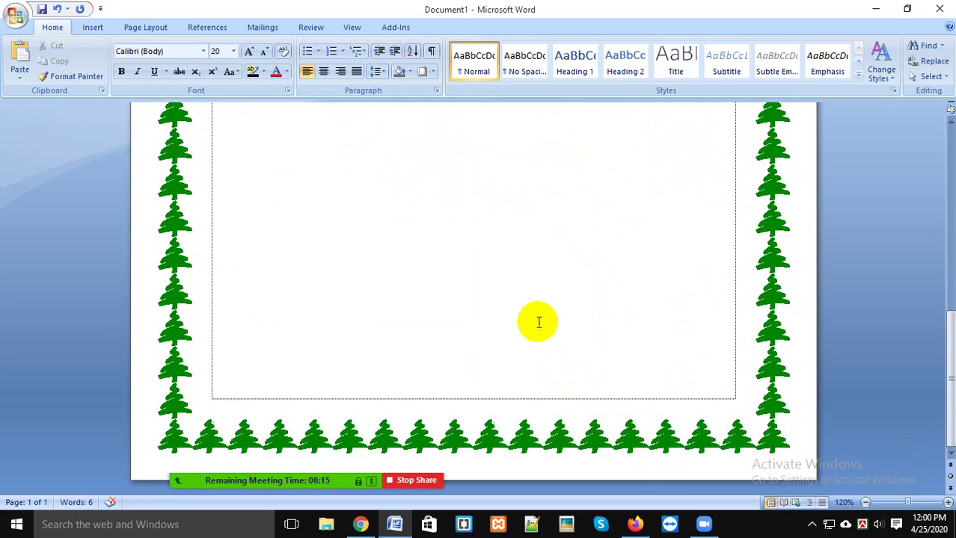
pyautogui.hotkey('ctrl', 'Return')
pyautogui.keyDown('ctrl'); pyautogui.scroll(-9, 498, 294); pyautogui.keyUp('ctrl')
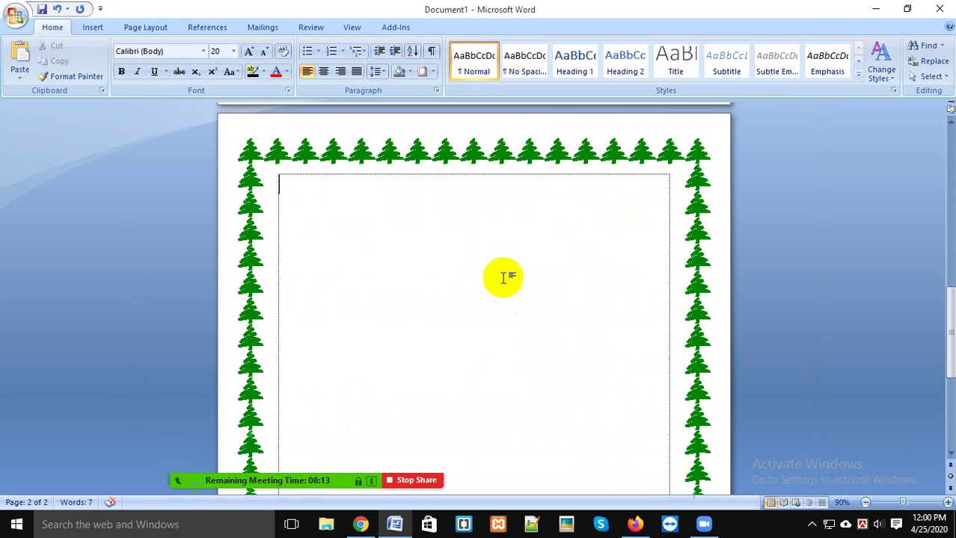
pyautogui.keyDown('ctrl'); pyautogui.scroll(2, 515, 271); pyautogui.keyUp('ctrl')
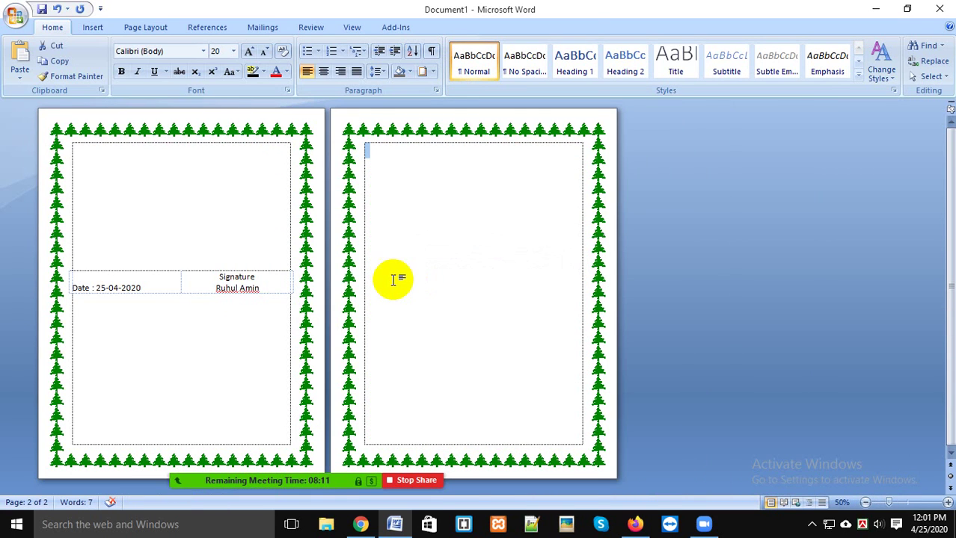
pyautogui.hotkey('ctrl', 'Return')
pyautogui.hotkey('ctrl', 'Return')
pyautogui.hotkey('ctrl', 'Return')
pyautogui.hotkey('ctrl', 'Return')
pyautogui.hotkey('ctrl', 'Return')
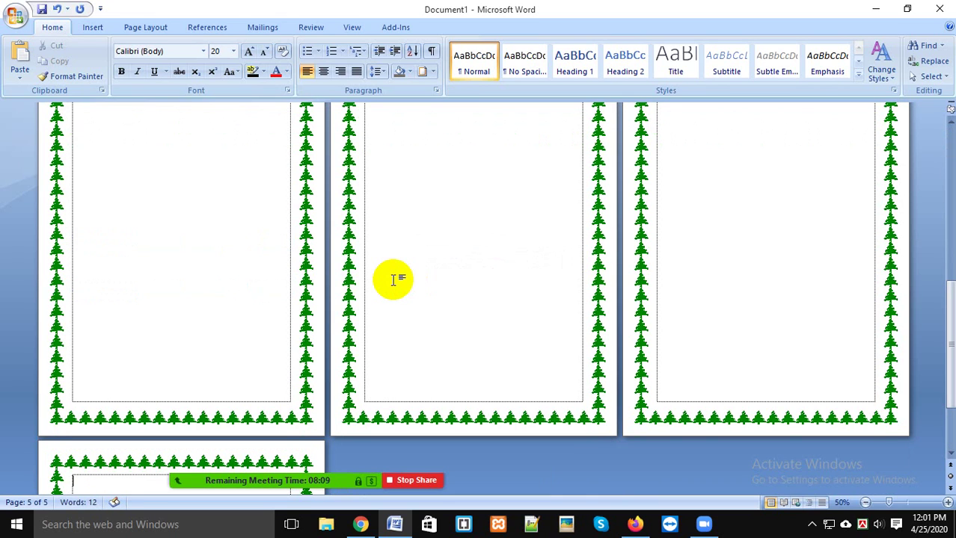
pyautogui.press('BackSpace')
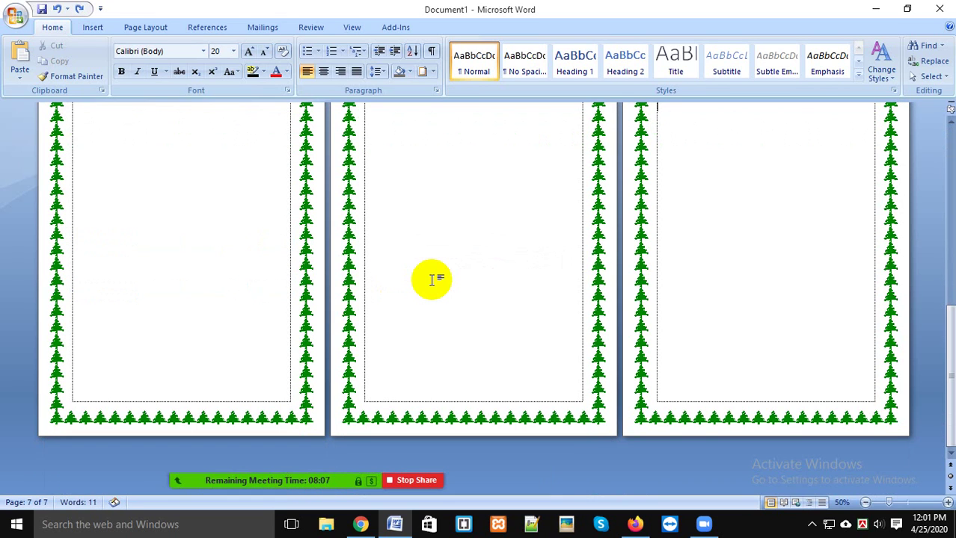
pyautogui.keyDown('ctrl'); pyautogui.scroll(-4, 681, 271); pyautogui.keyUp('ctrl')
pyautogui.keyDown('ctrl'); pyautogui.scroll(4, 682, 273); pyautogui.keyUp('ctrl')
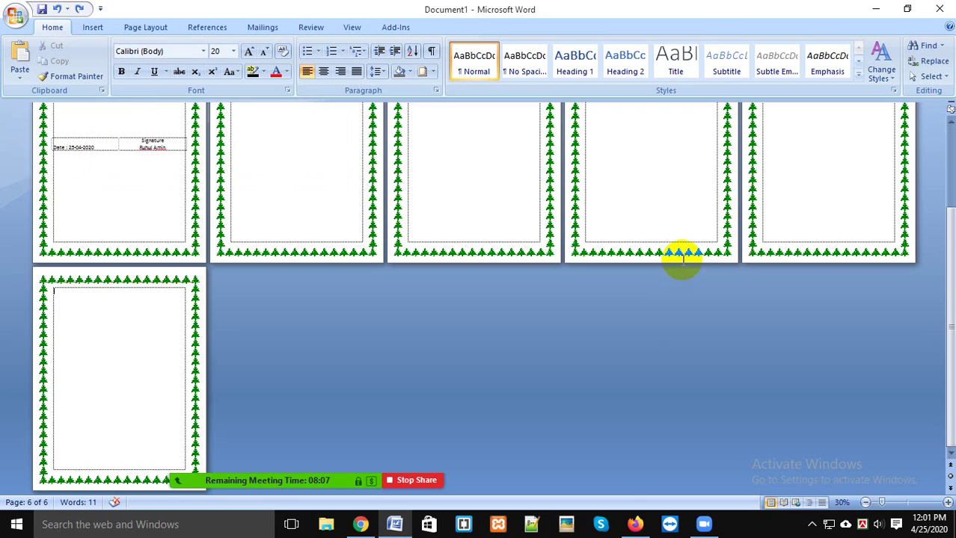
pyautogui.scroll(6, 739, 258)
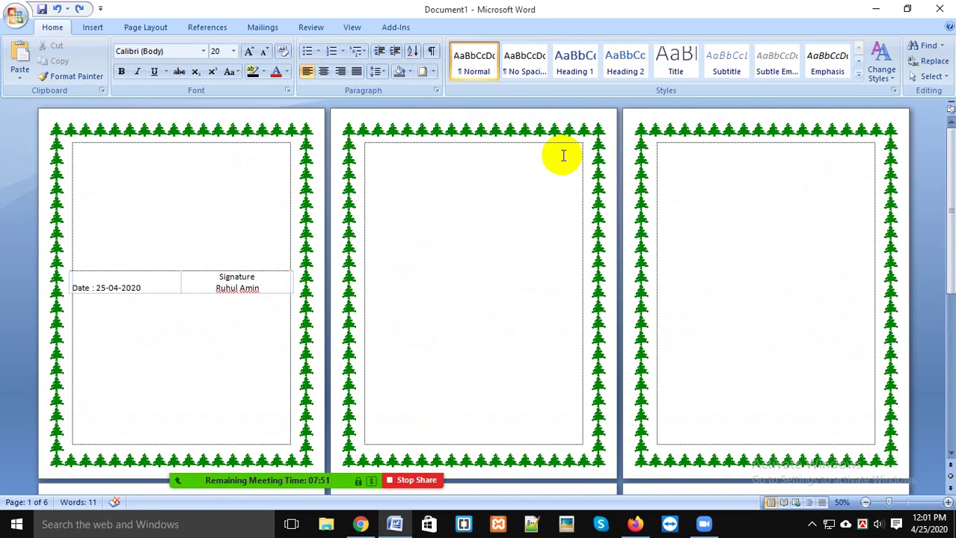
pyautogui.click(423, 76)
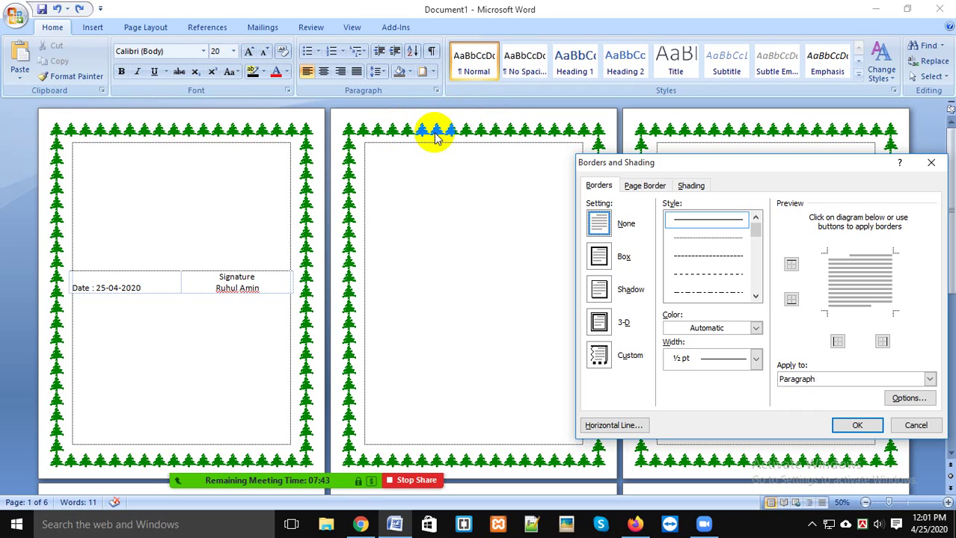
pyautogui.moveTo(674, 162)
pyautogui.mouseDown()
pyautogui.moveTo(598, 193)
pyautogui.moveTo(601, 163)
pyautogui.mouseUp()
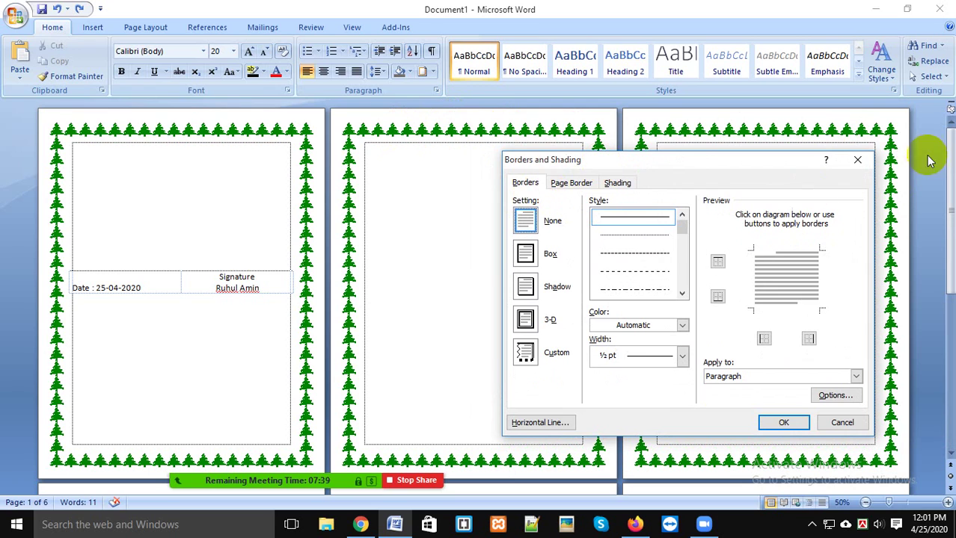
pyautogui.click(858, 161)
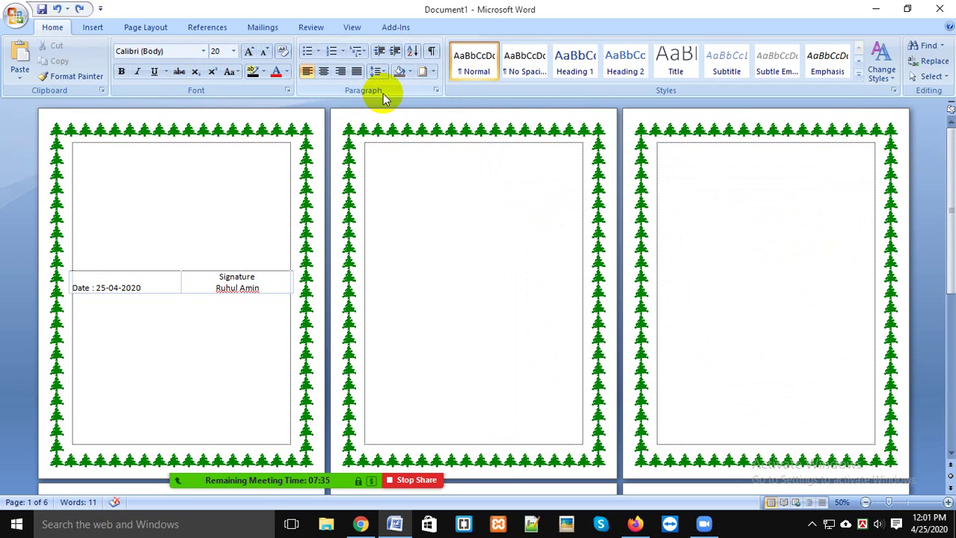
pyautogui.click(436, 90)
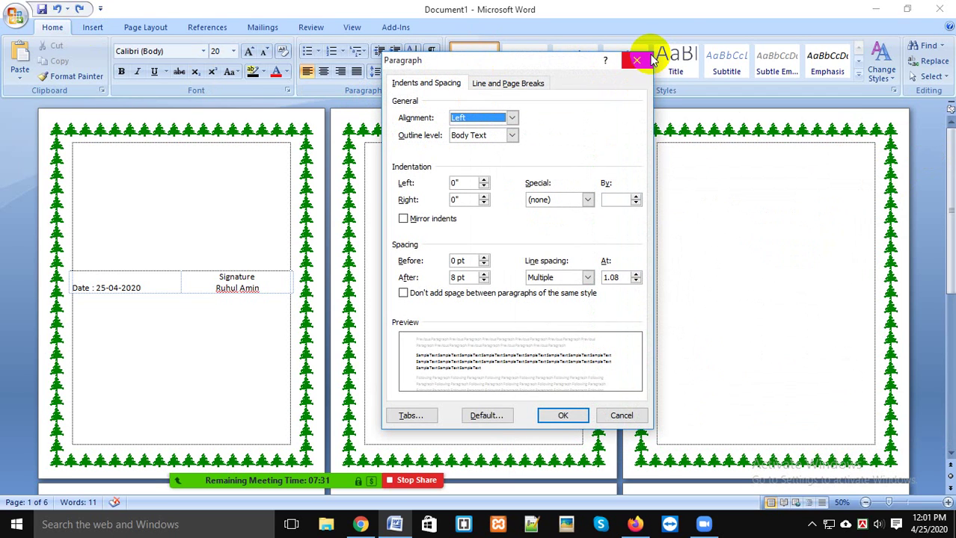
pyautogui.click(637, 60)
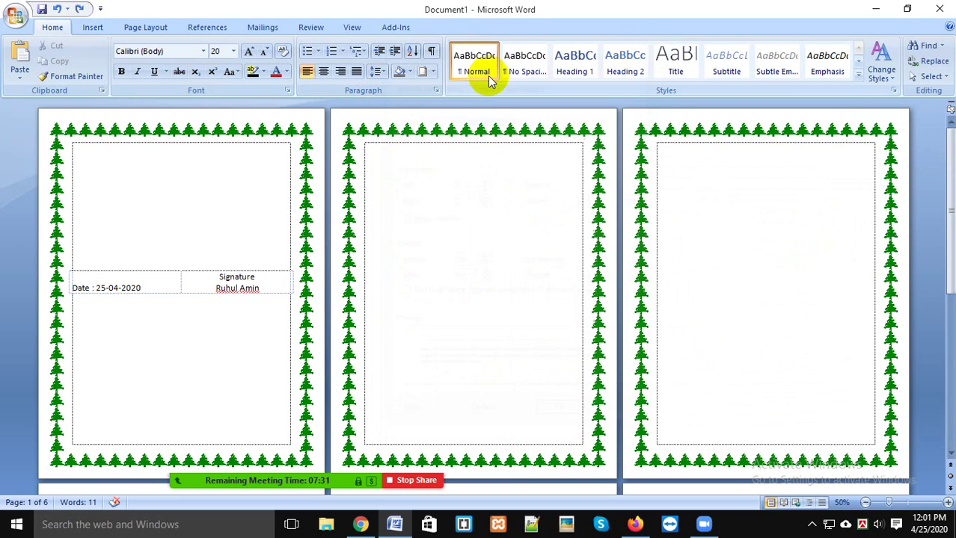
pyautogui.click(434, 69)
# Step: Inspect the Page Border Art list and keep the green tree design
pyautogui.click(468, 326)
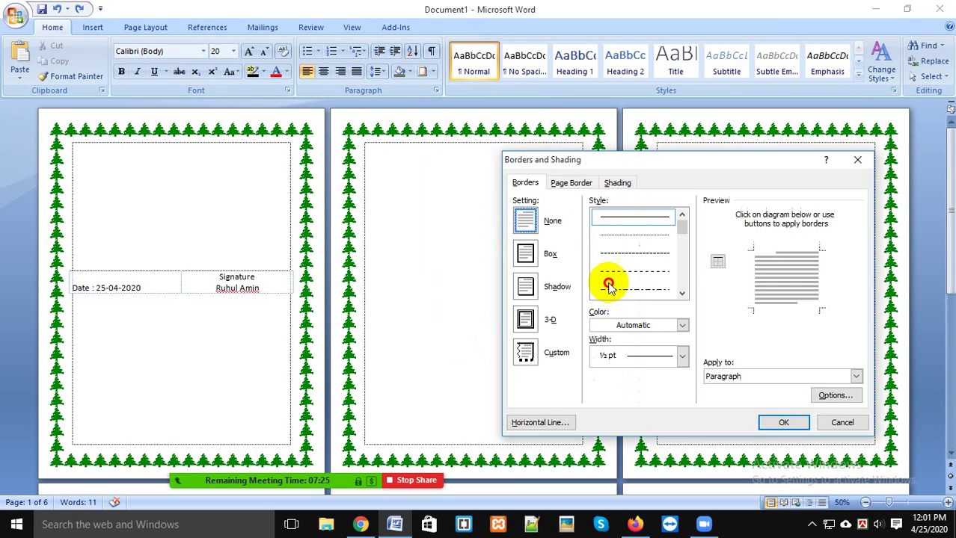
pyautogui.moveTo(601, 159); pyautogui.dragTo(653, 157)
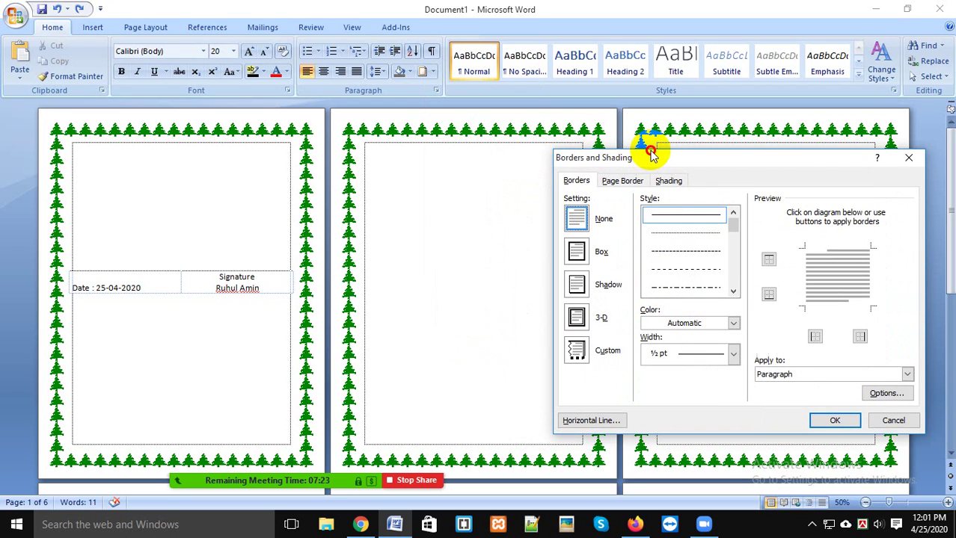
pyautogui.click(634, 183)
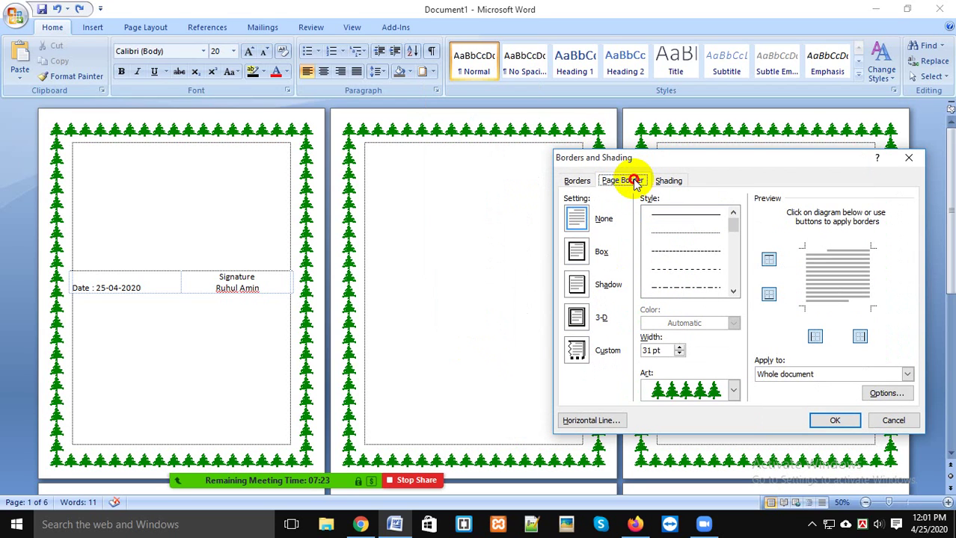
pyautogui.click(705, 392)
pyautogui.scroll(-2, 684, 427)
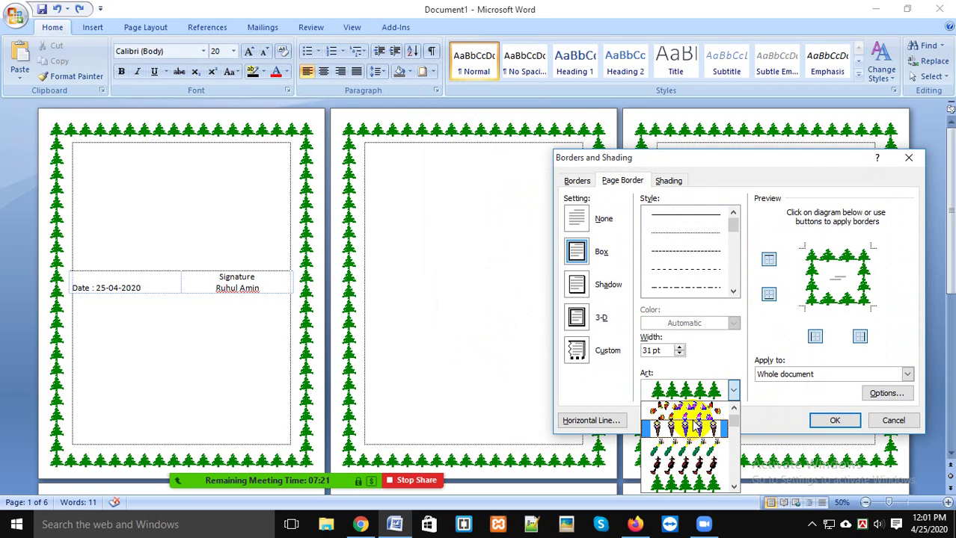
pyautogui.click(778, 404)
# Step: Check the border margin Options, cancel them, and close Borders and Shading unchanged
pyautogui.click(886, 393)
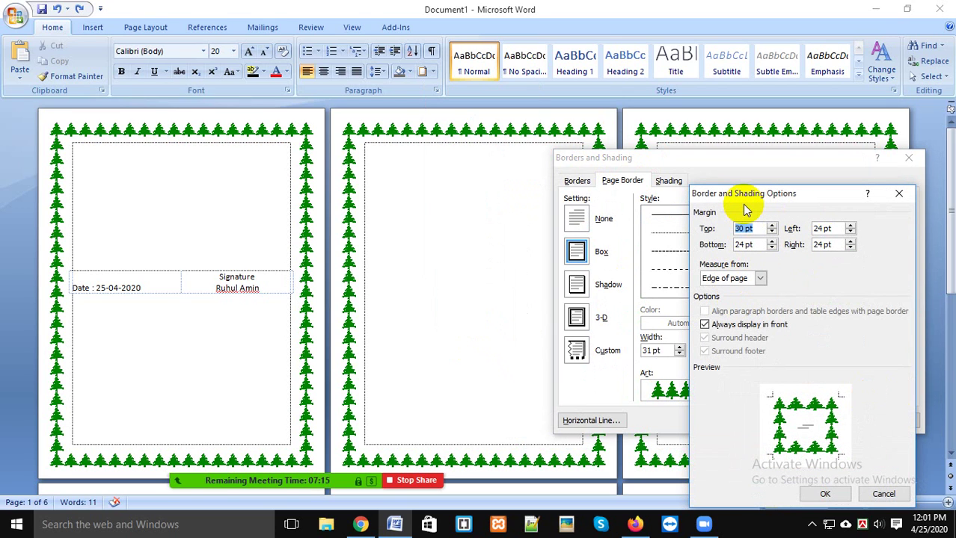
pyautogui.moveTo(745, 198)
pyautogui.mouseDown()
pyautogui.moveTo(685, 32)
pyautogui.moveTo(684, 107)
pyautogui.mouseUp()
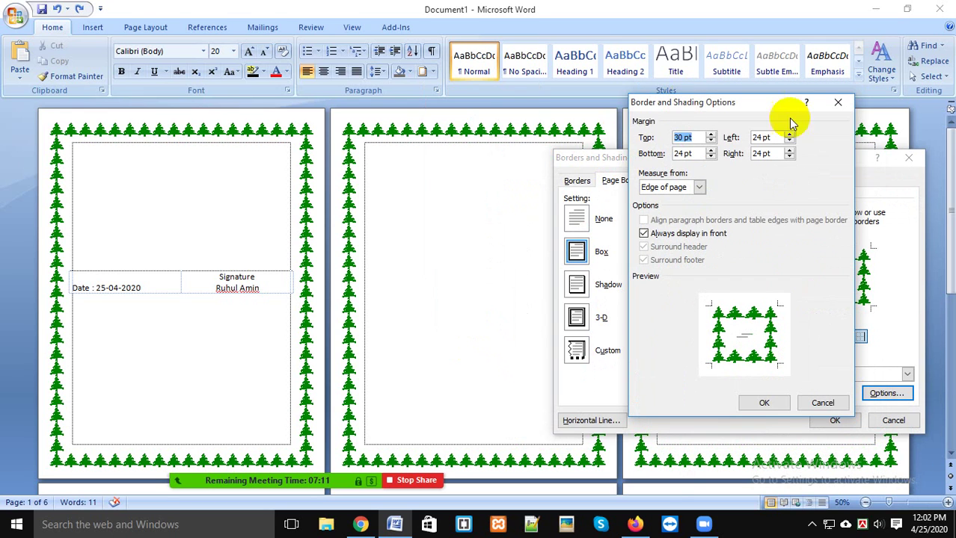
pyautogui.click(837, 103)
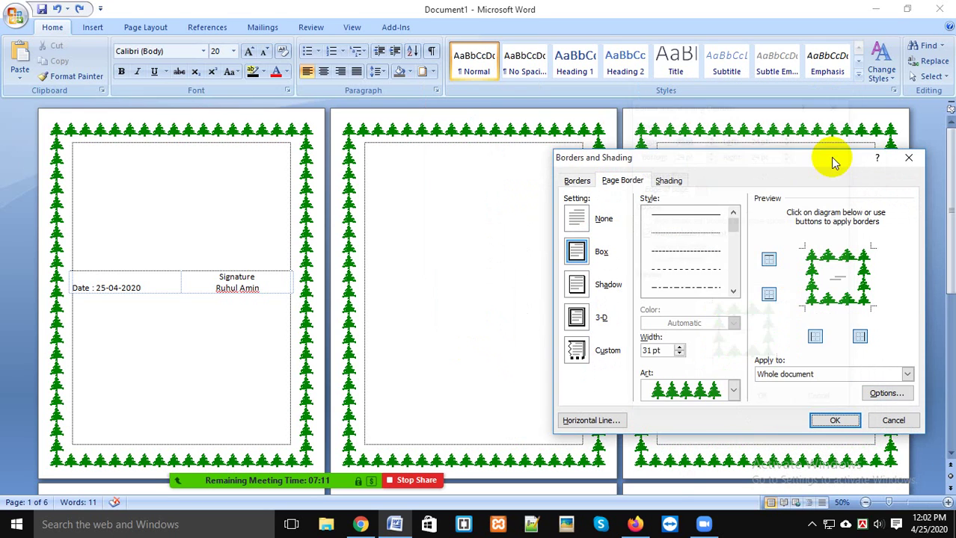
pyautogui.click(889, 396)
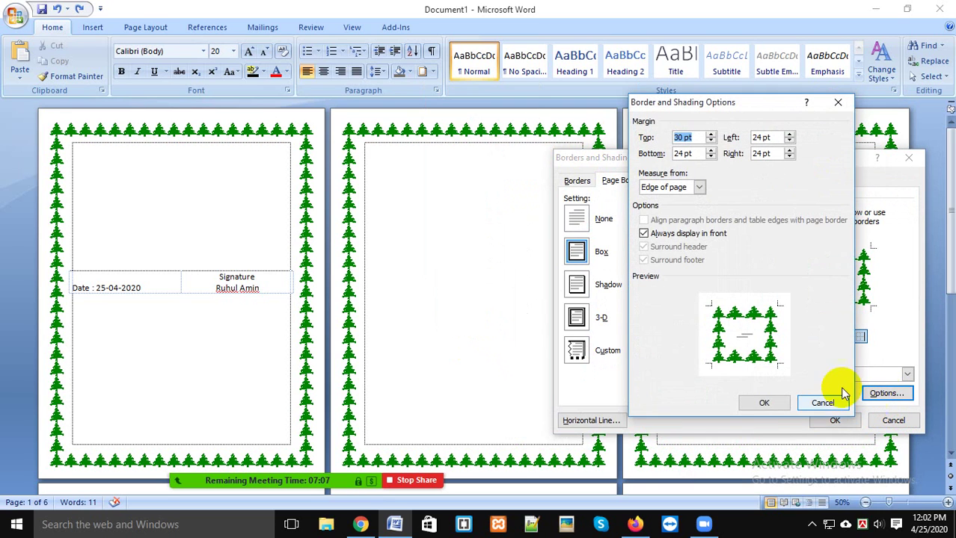
pyautogui.click(821, 399)
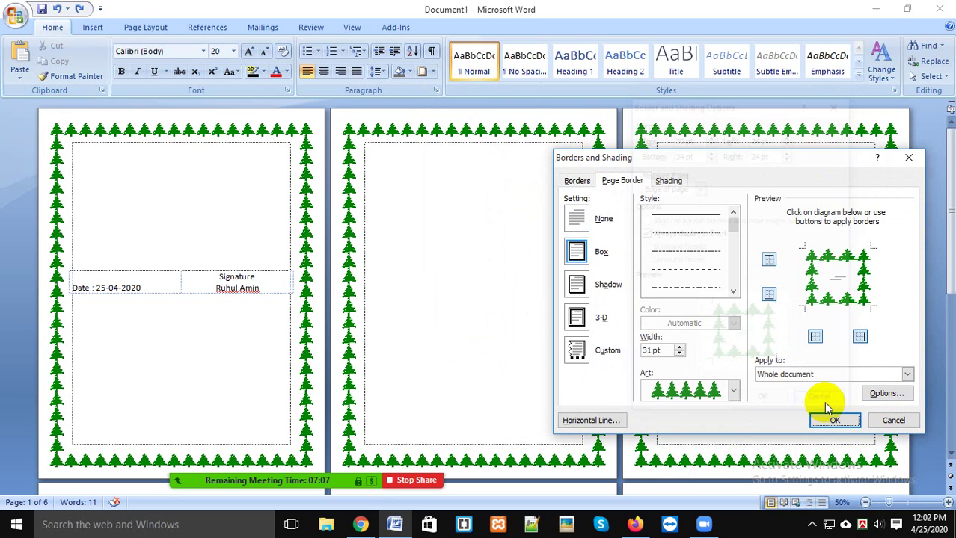
pyautogui.click(892, 390)
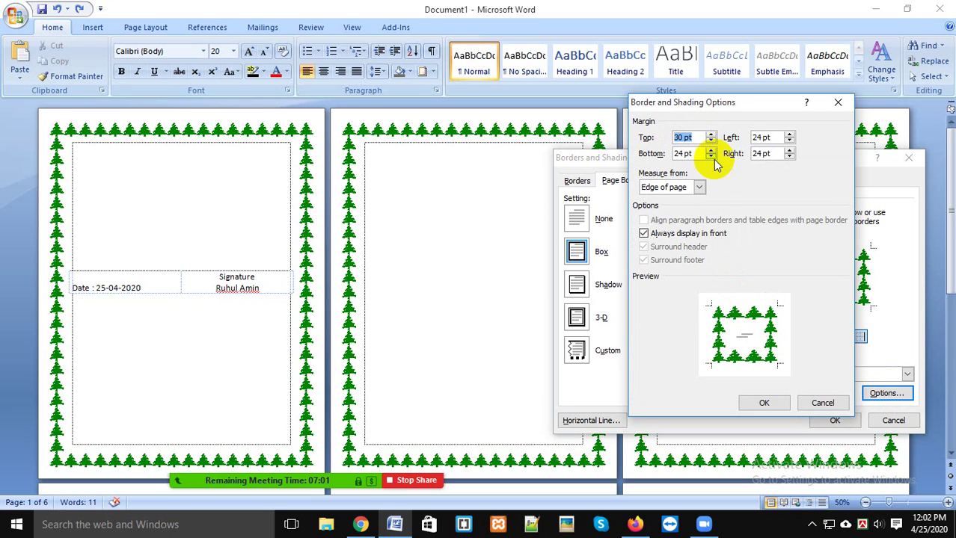
pyautogui.click(822, 403)
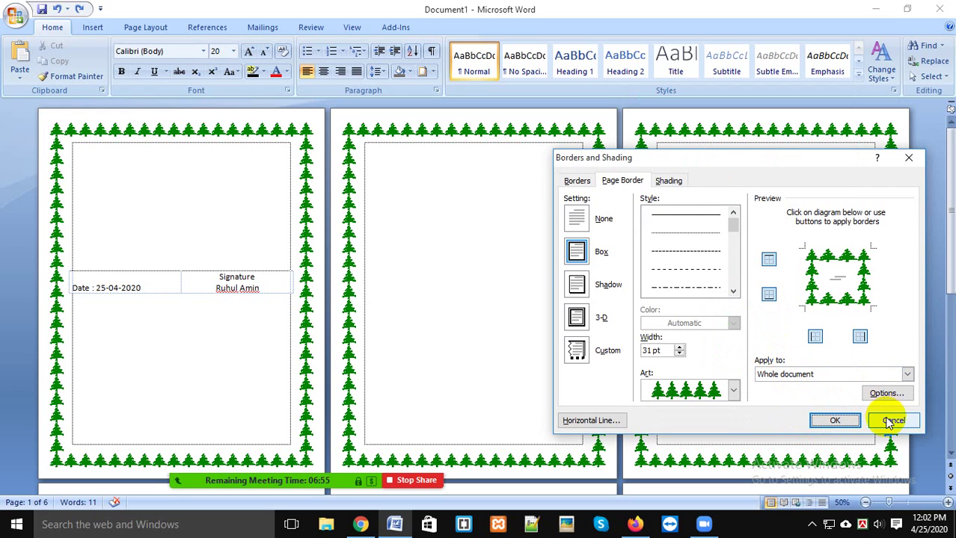
pyautogui.moveTo(794, 166); pyautogui.dragTo(565, 166)
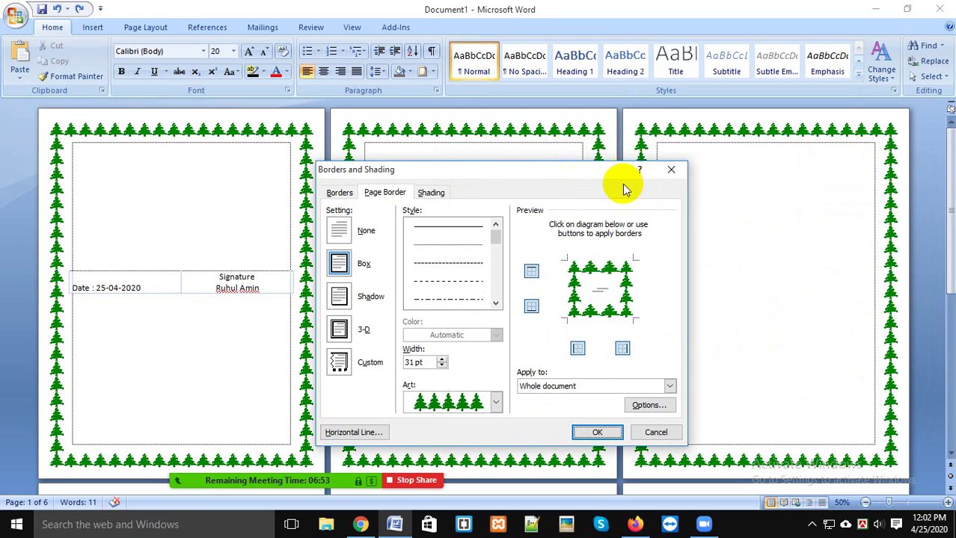
pyautogui.click(673, 166)
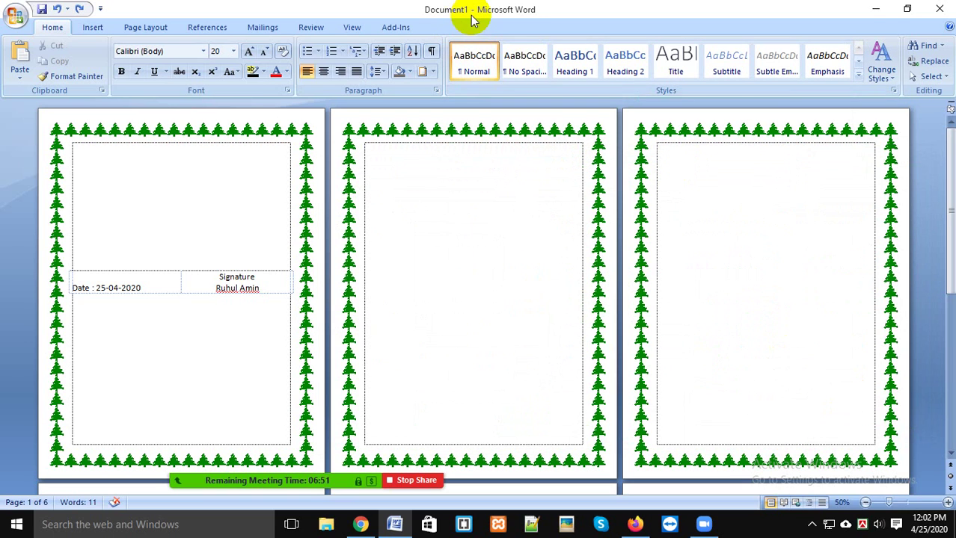
# Step: Delete the two empty trailing pages to leave four pages, and open Borders and Shading
pyautogui.scroll(-5, 529, 322)
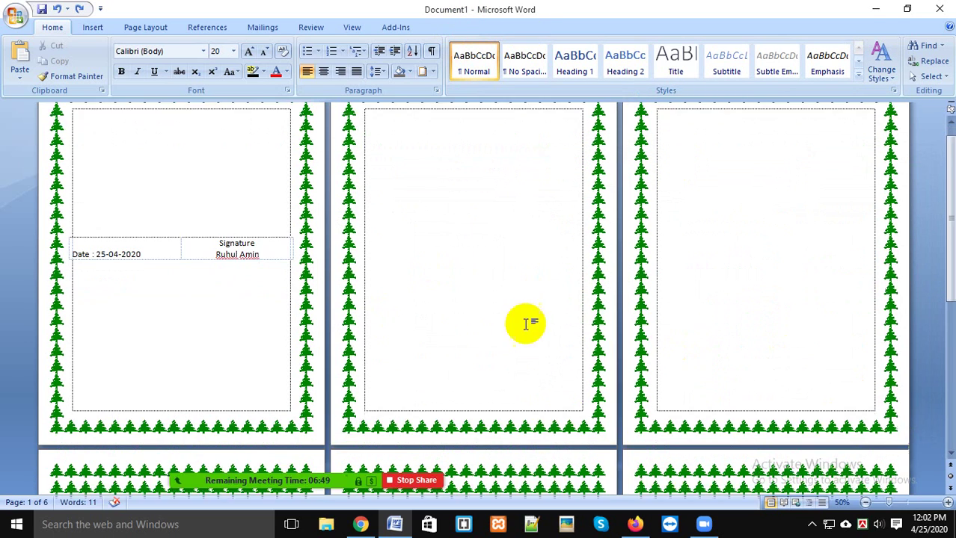
pyautogui.scroll(-1, 479, 292)
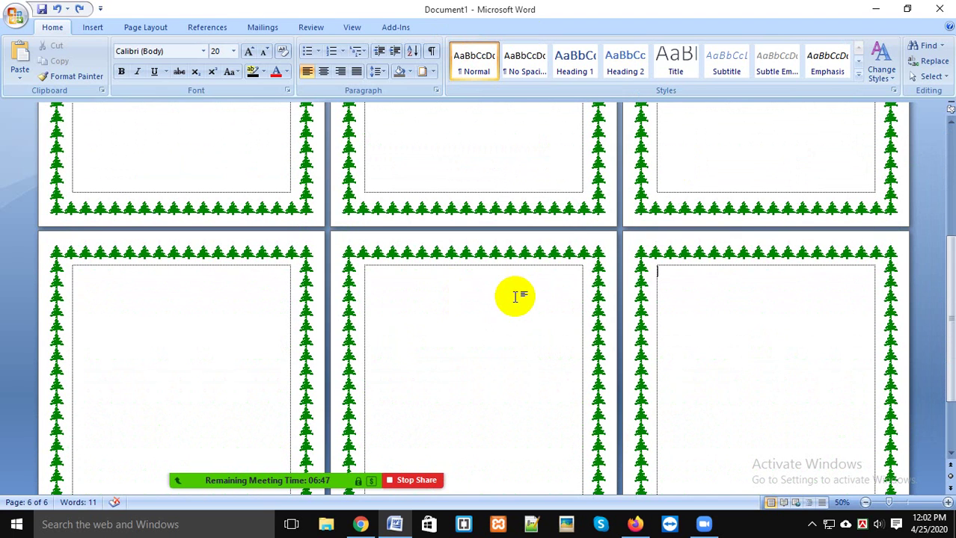
pyautogui.press('BackSpace')
pyautogui.press('BackSpace')
pyautogui.scroll(5, 286, 166)
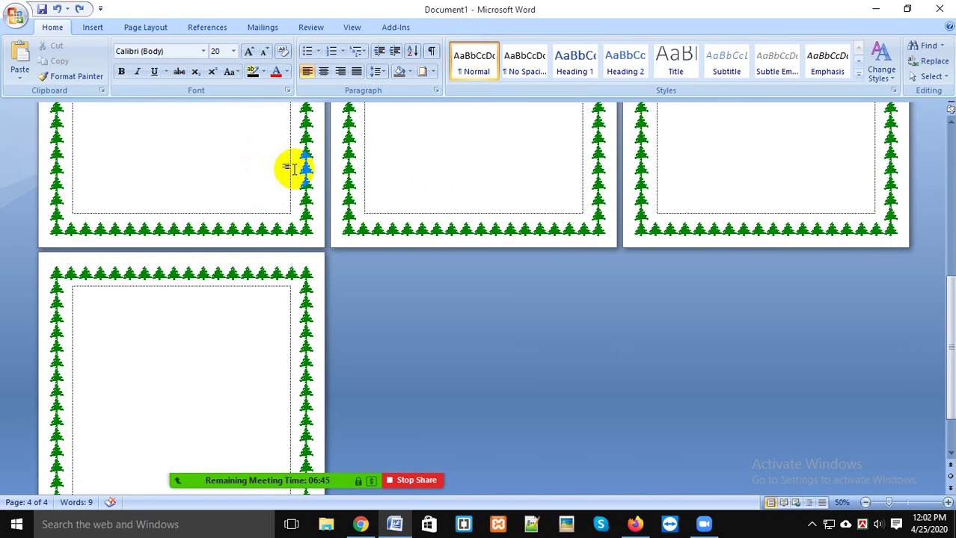
pyautogui.click(433, 72)
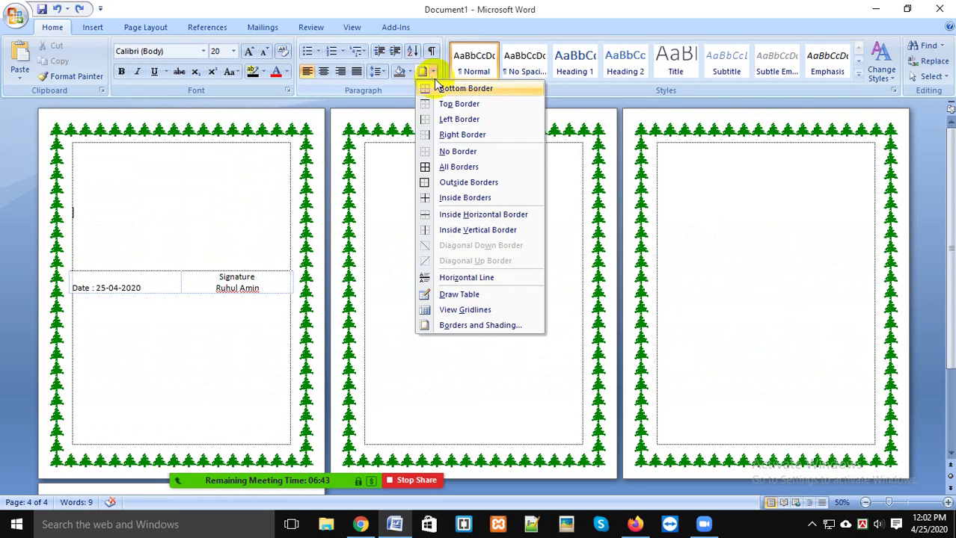
pyautogui.click(494, 325)
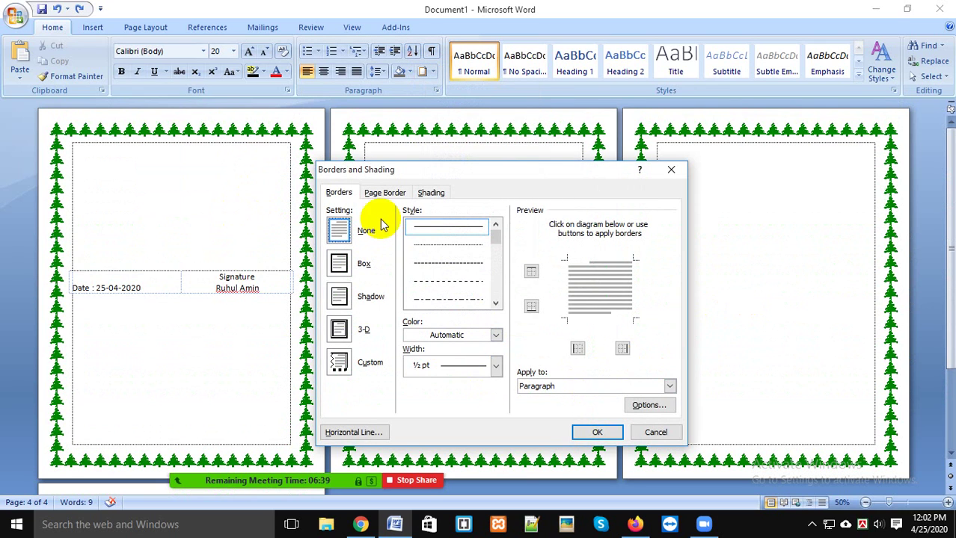
# Step: Apply the green tree page border to 'This section - First page only'
pyautogui.click(383, 193)
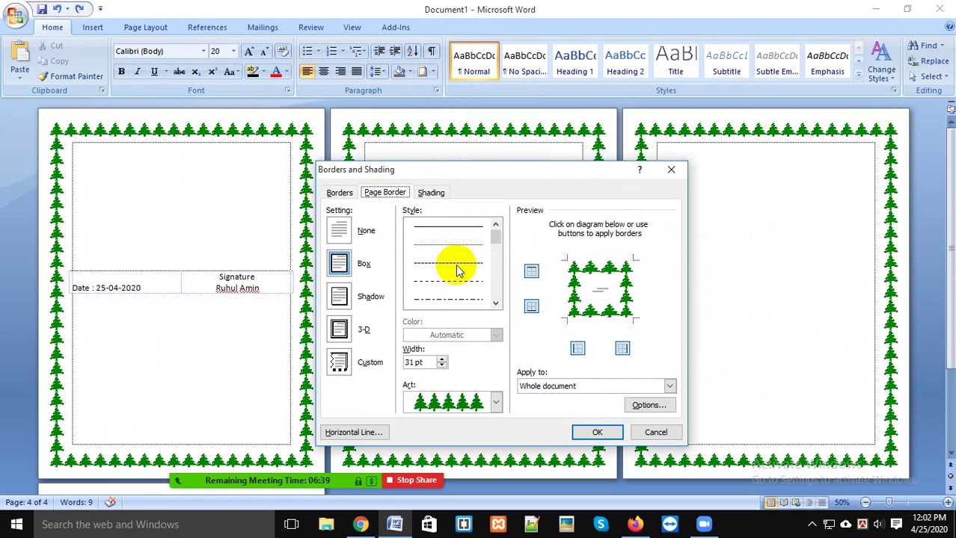
pyautogui.click(620, 387)
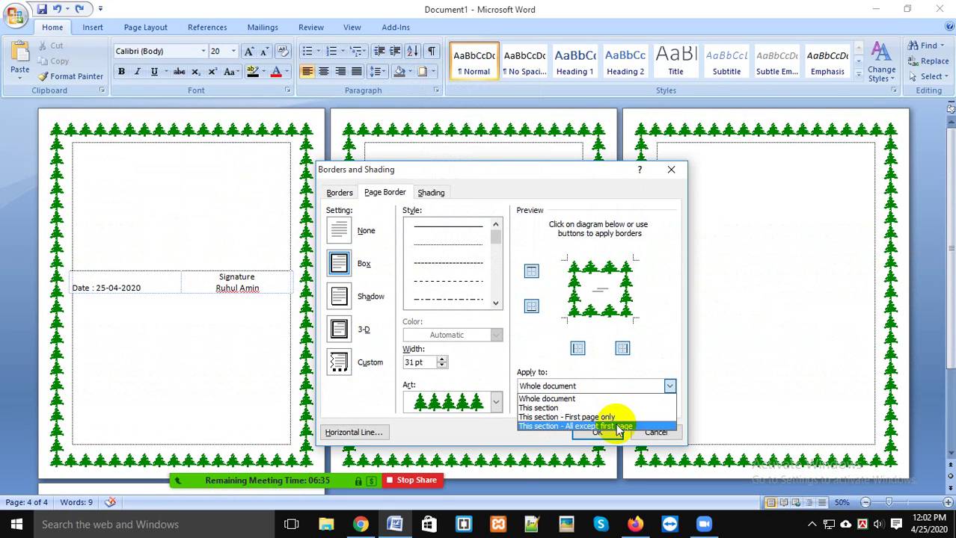
pyautogui.click(618, 416)
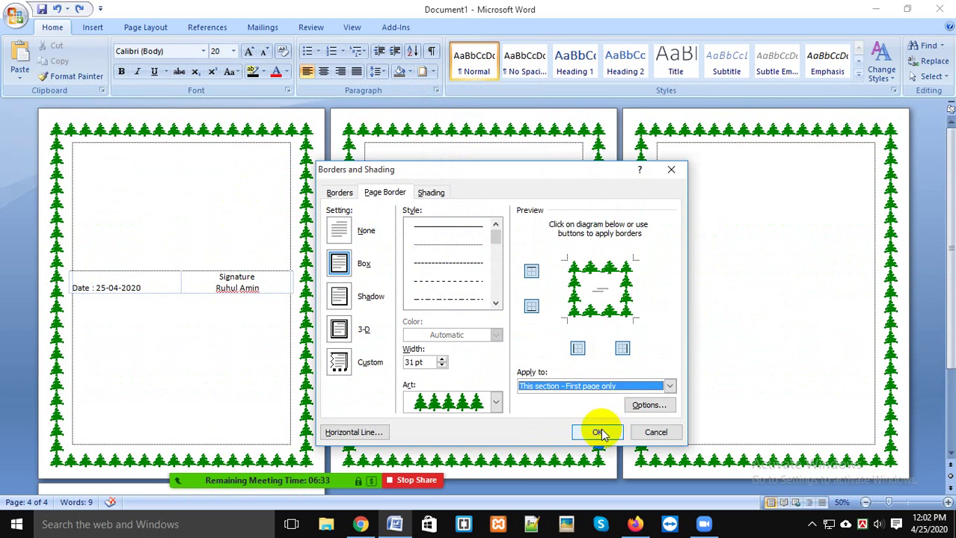
pyautogui.click(596, 432)
pyautogui.click(235, 283)
pyautogui.keyDown('ctrl'); pyautogui.scroll(-2, 254, 281); pyautogui.keyUp('ctrl')
pyautogui.keyDown('ctrl'); pyautogui.scroll(2, 459, 326); pyautogui.keyUp('ctrl')
pyautogui.keyDown('ctrl'); pyautogui.scroll(4, 337, 234); pyautogui.keyUp('ctrl')
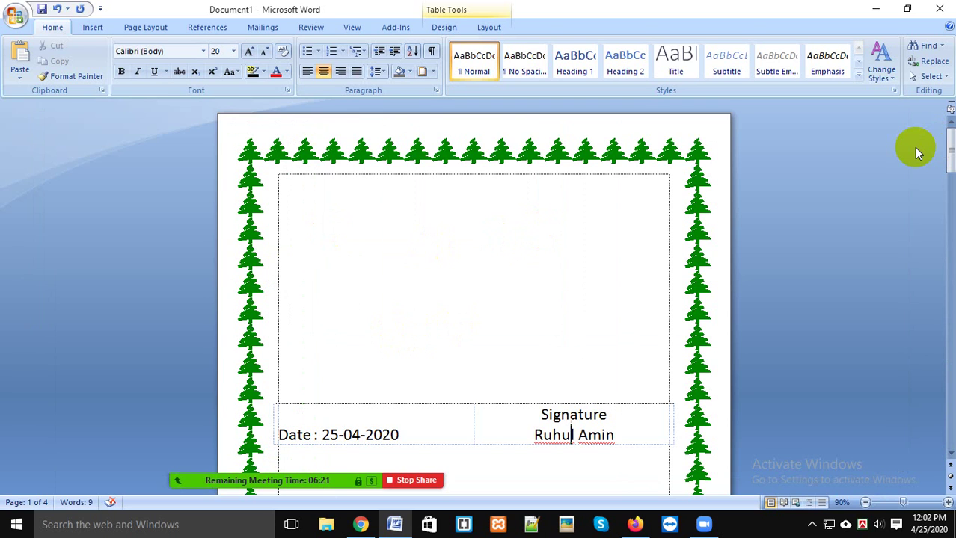
# Step: Check the Page Border apply-to choices in Borders and Shading, leaving them unchanged
pyautogui.scroll(-4, 419, 299)
pyautogui.scroll(-5, 450, 246)
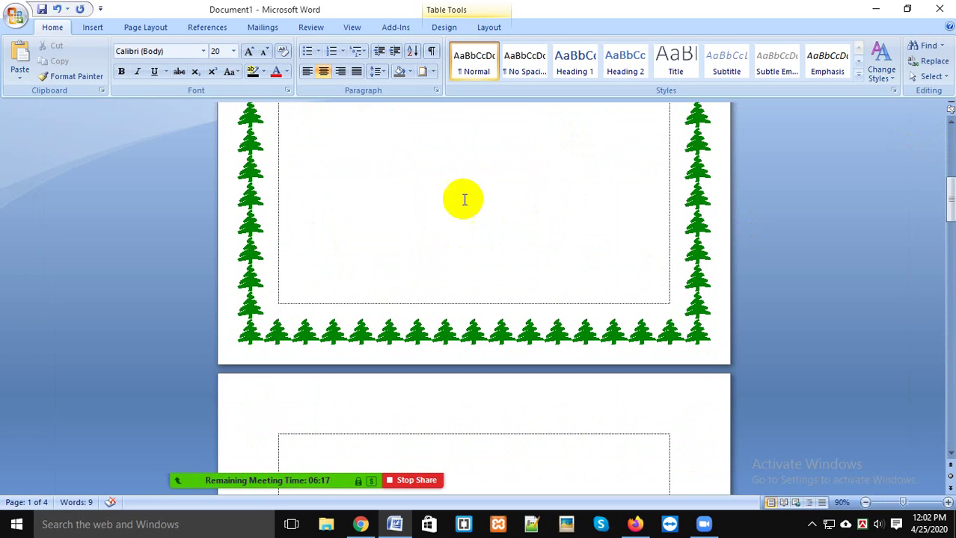
pyautogui.click(423, 71)
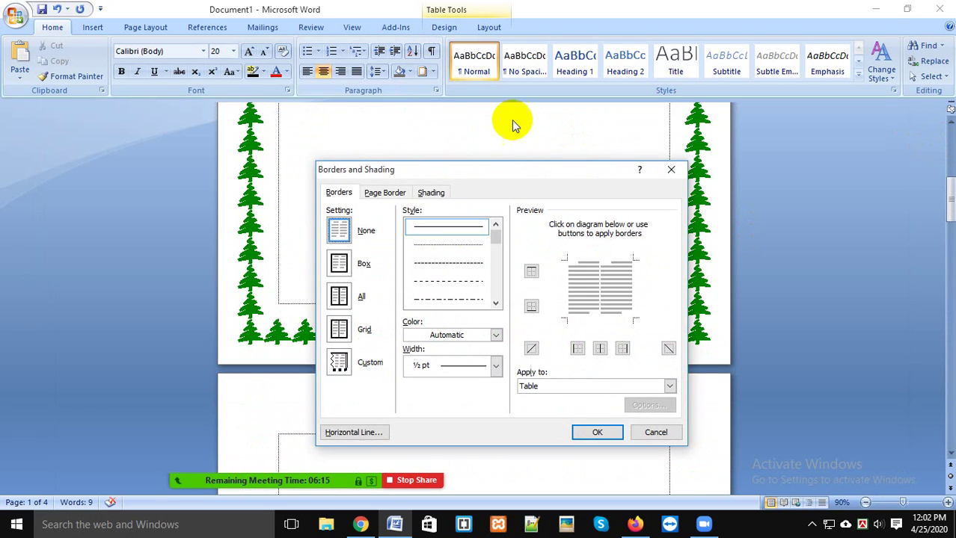
pyautogui.click(371, 192)
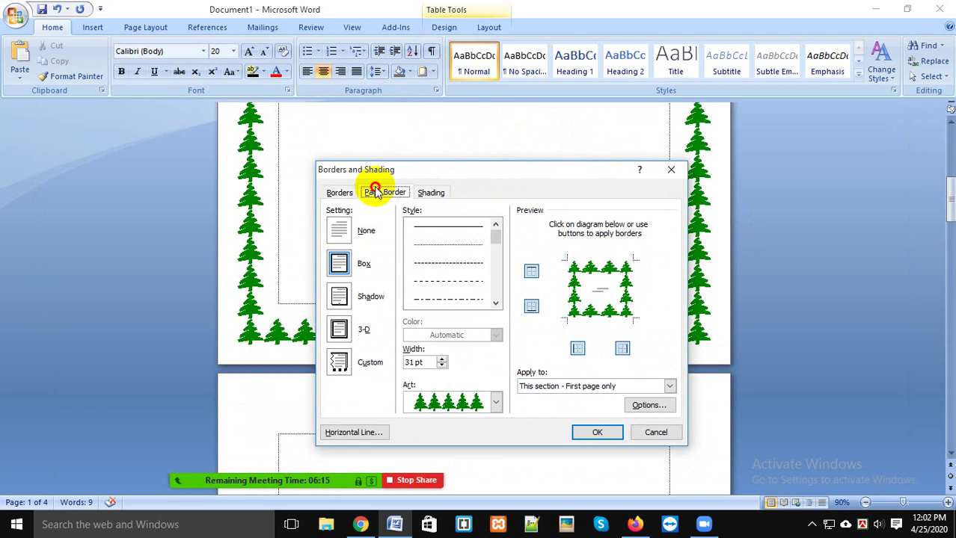
pyautogui.click(592, 385)
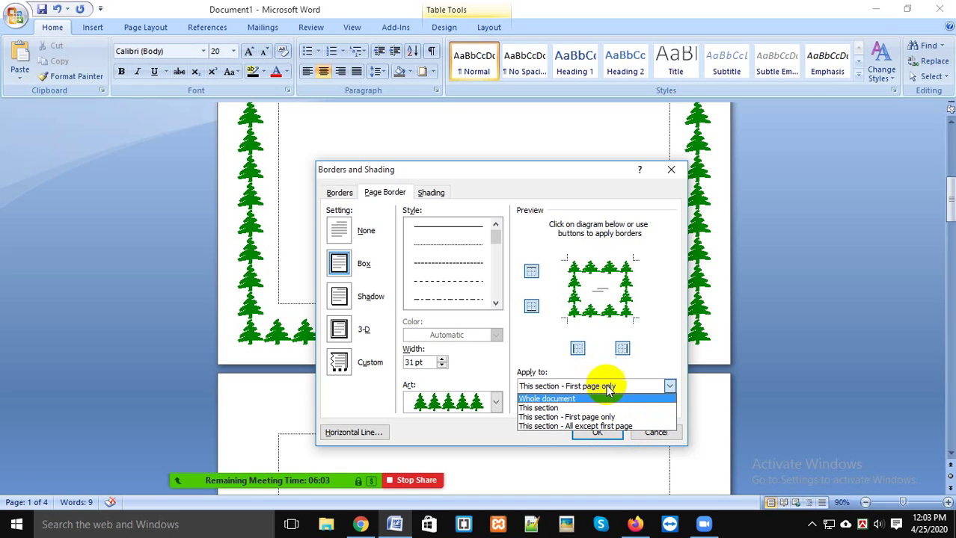
pyautogui.click(524, 193)
# Step: Look at the Borders tab colour choices, then cancel Borders and Shading
pyautogui.moveTo(538, 173); pyautogui.dragTo(546, 108)
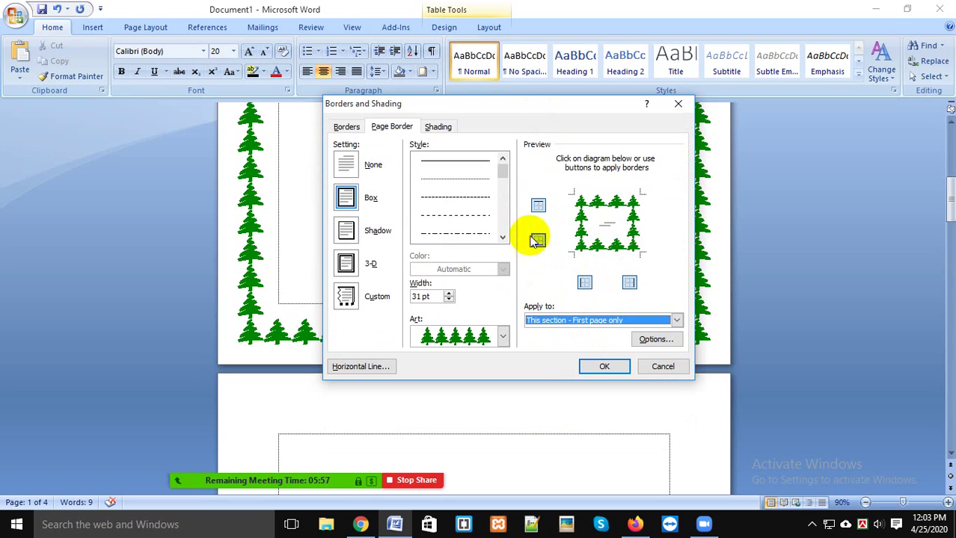
pyautogui.click(348, 127)
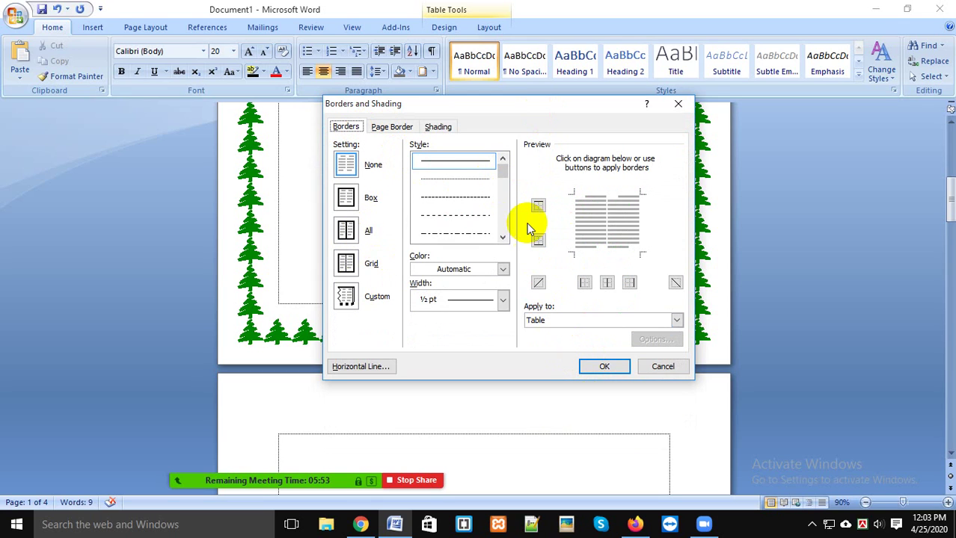
pyautogui.click(504, 270)
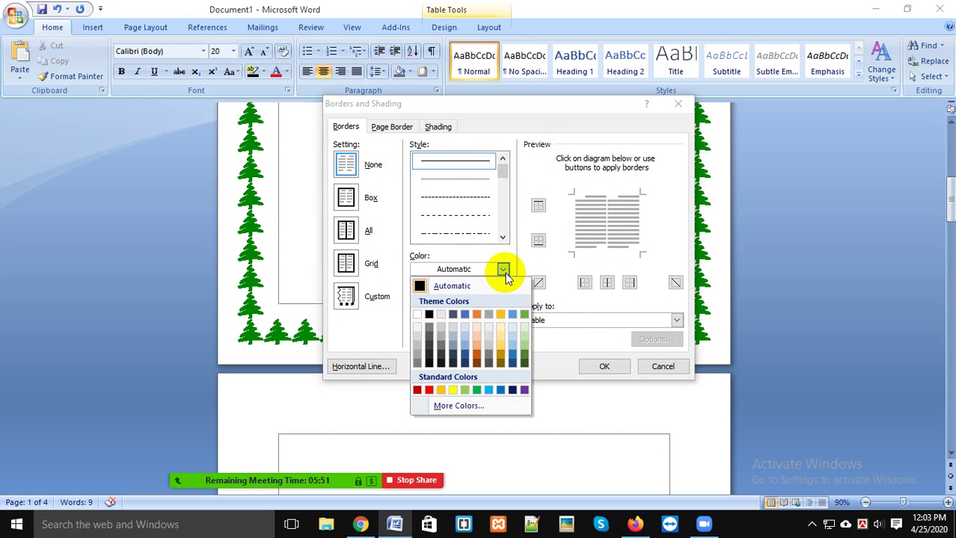
pyautogui.click(506, 273)
pyautogui.moveTo(504, 174)
pyautogui.mouseDown()
pyautogui.moveTo(512, 216)
pyautogui.moveTo(514, 196)
pyautogui.mouseUp()
pyautogui.click(648, 367)
# Step: Place the cursor above the Date and Signature table on page 1 for the heading
pyautogui.scroll(3, 534, 264)
pyautogui.scroll(8, 535, 269)
pyautogui.click(464, 203)
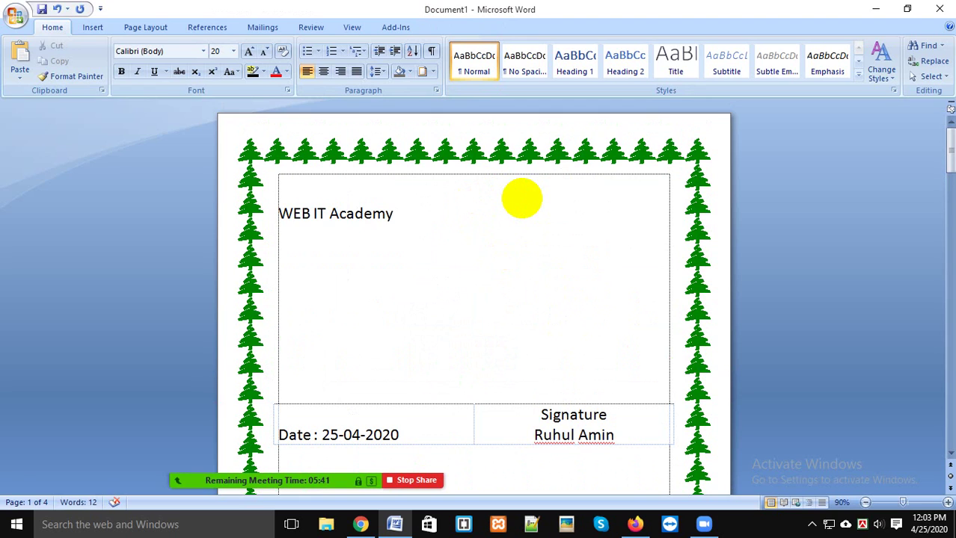
# Step: Centre the 'WEB IT Academy' heading and select the whole heading line
pyautogui.hotkey('ctrl', 'e')
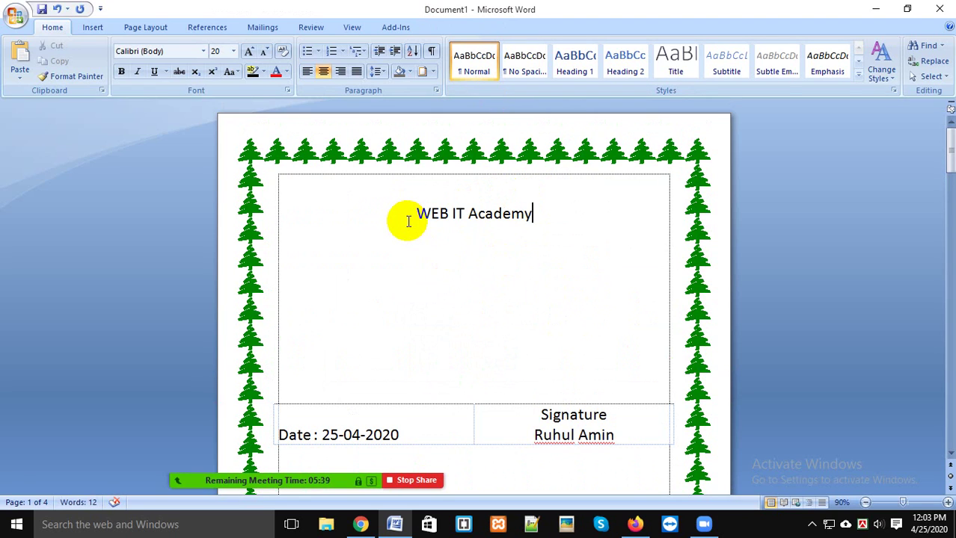
pyautogui.moveTo(411, 217); pyautogui.dragTo(529, 212)
pyautogui.click(535, 213)
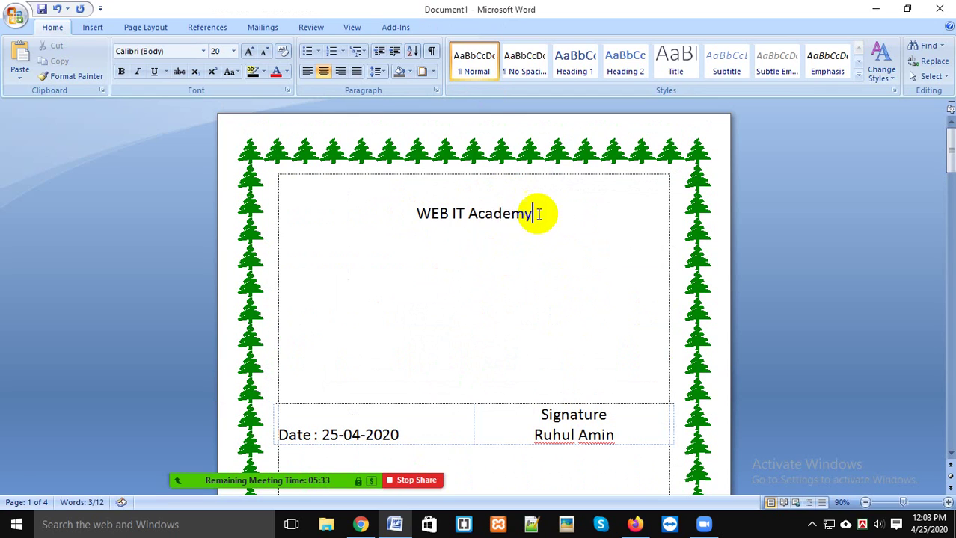
pyautogui.click(417, 213)
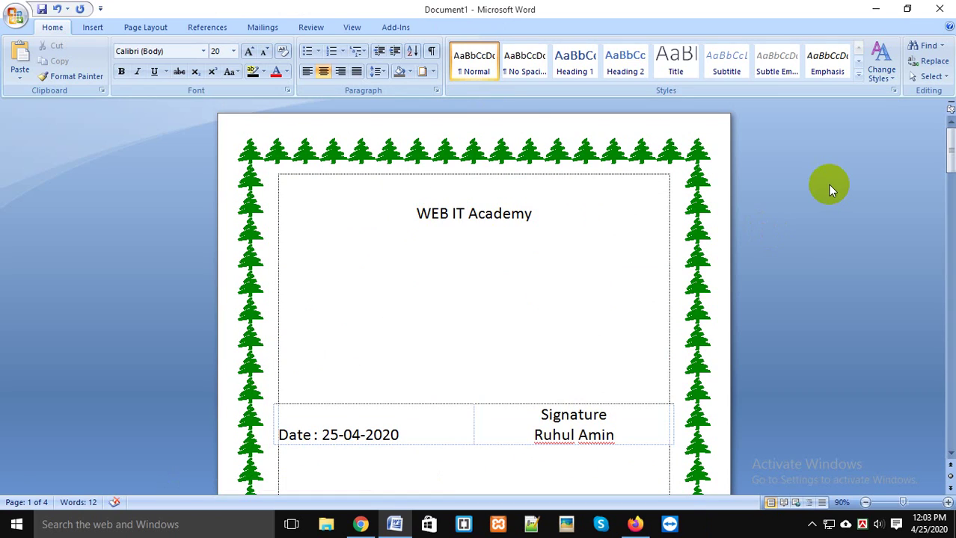
pyautogui.hotkey('shift', 'Down')
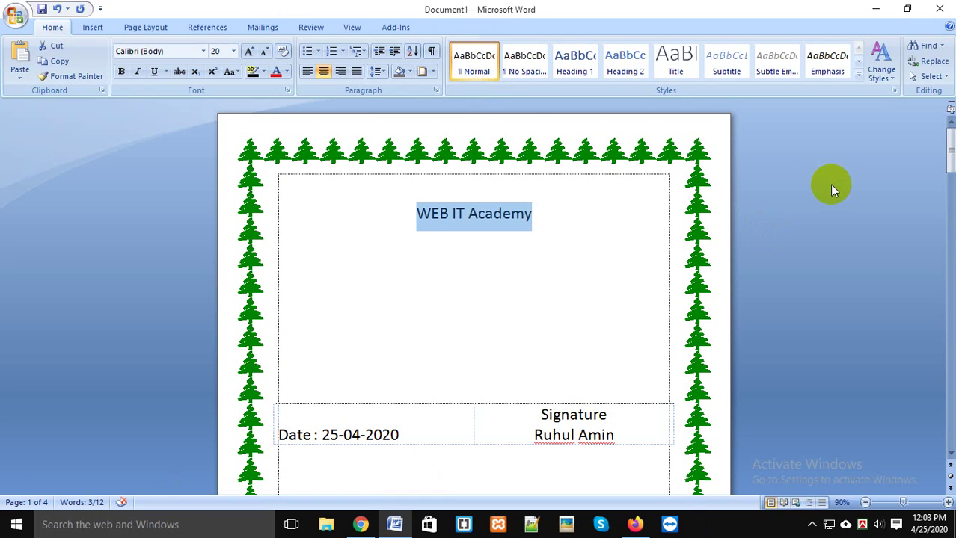
# Step: Choose a thick double-line 3 pt box border for the 'WEB IT Academy' heading
pyautogui.click(434, 72)
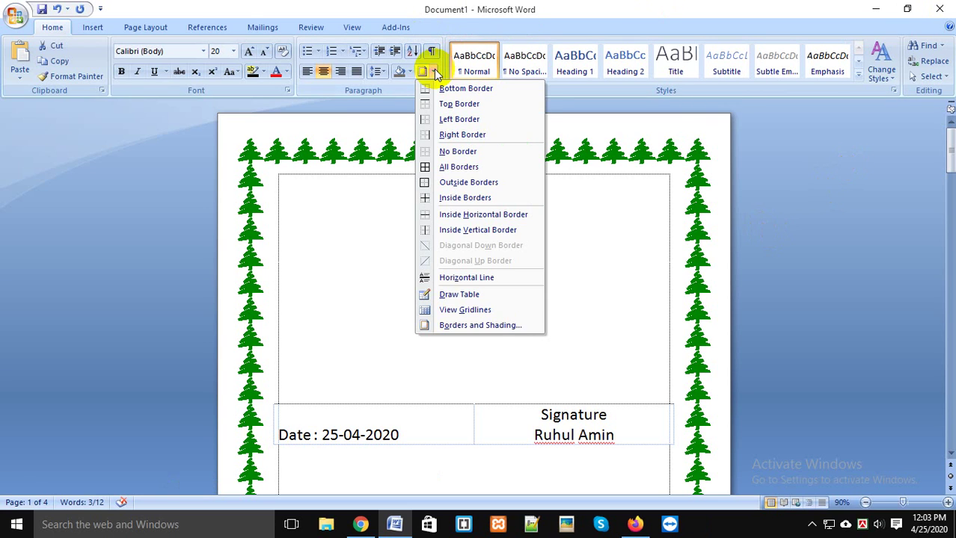
pyautogui.click(493, 326)
pyautogui.moveTo(592, 116)
pyautogui.mouseDown()
pyautogui.moveTo(860, 104)
pyautogui.moveTo(866, 158)
pyautogui.mouseUp()
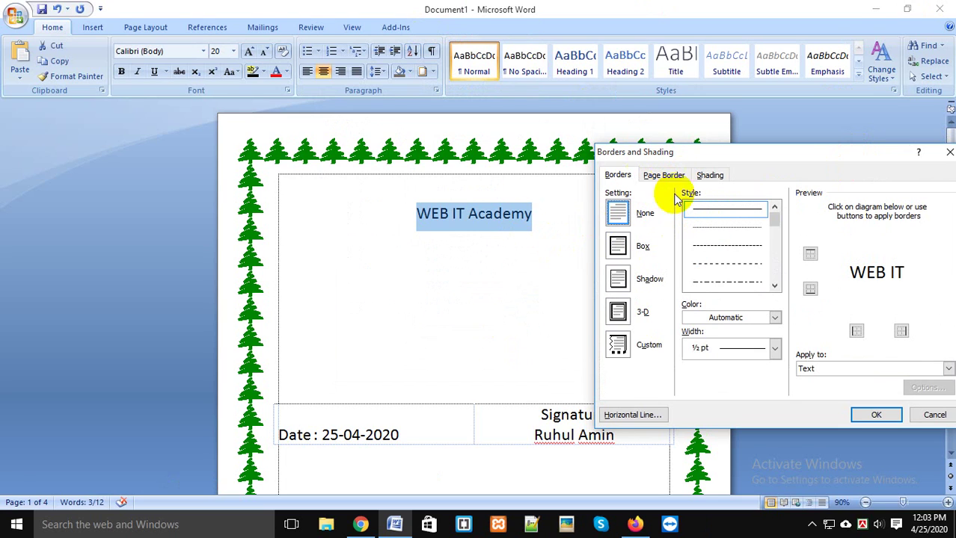
pyautogui.moveTo(772, 215); pyautogui.dragTo(774, 241)
pyautogui.click(714, 259)
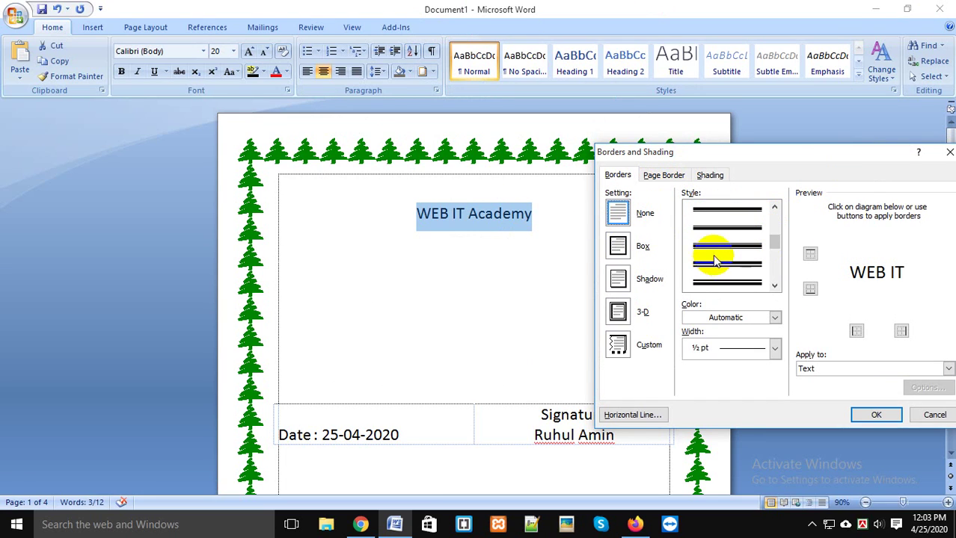
pyautogui.click(775, 318)
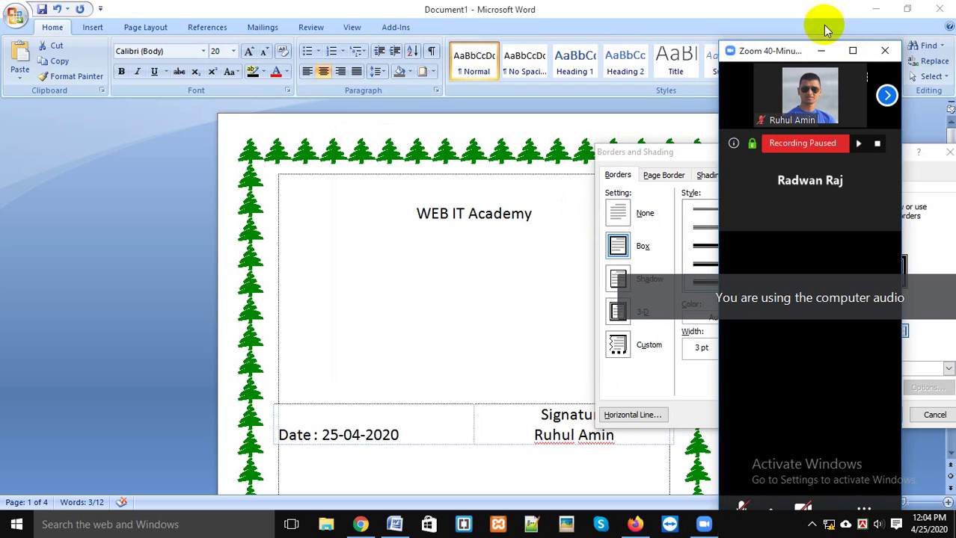
# Step: Maximize the Zoom meeting, mute all participants, and dismiss the cannot-minimize warning
pyautogui.click(853, 50)
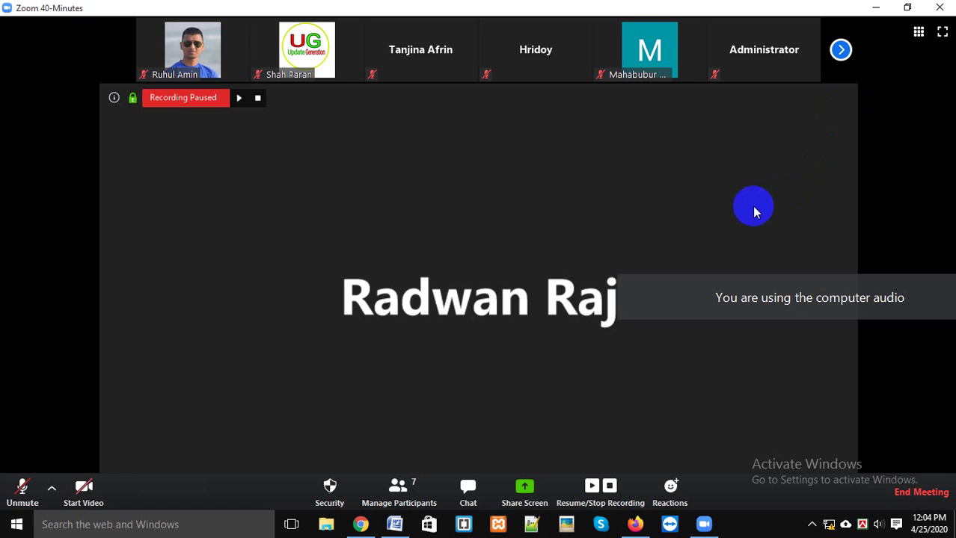
pyautogui.hotkey('alt', 'm')
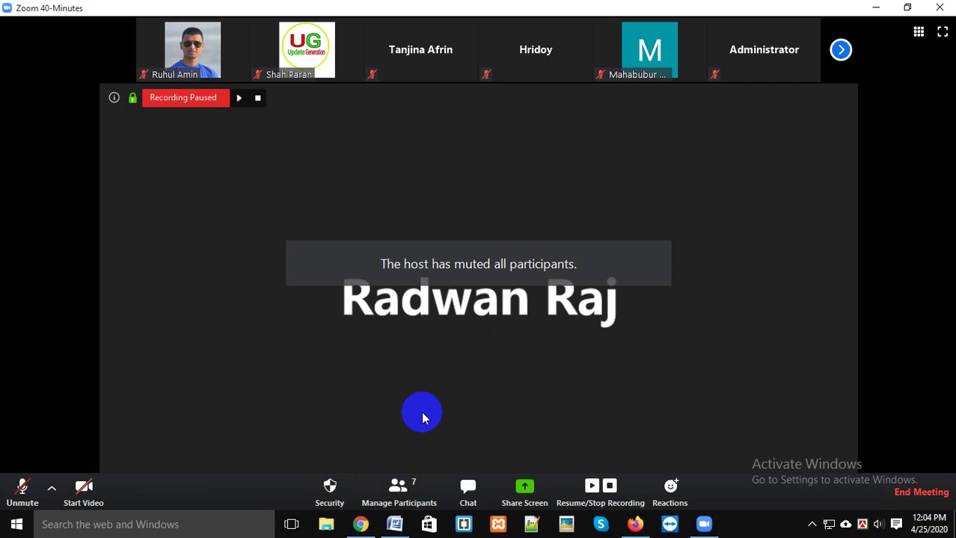
pyautogui.click(402, 483)
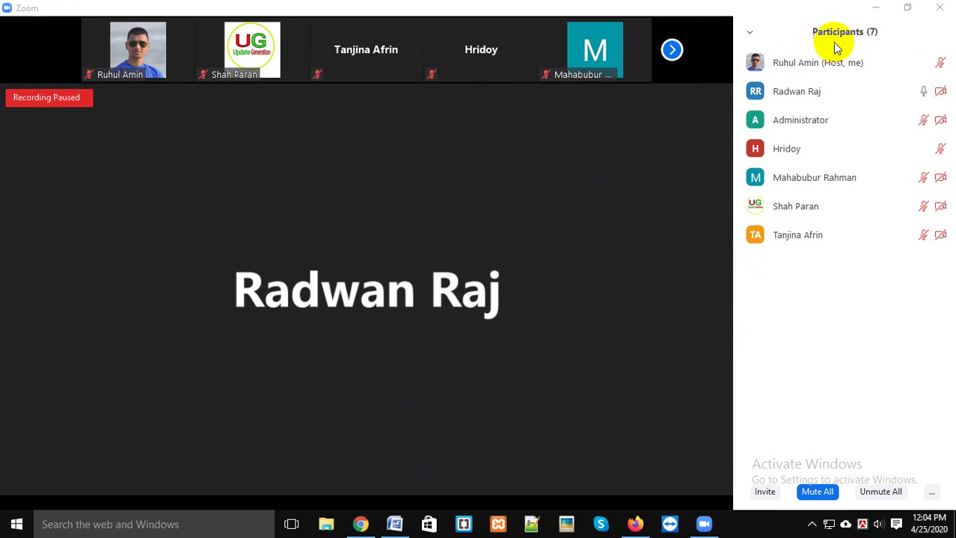
pyautogui.click(875, 9)
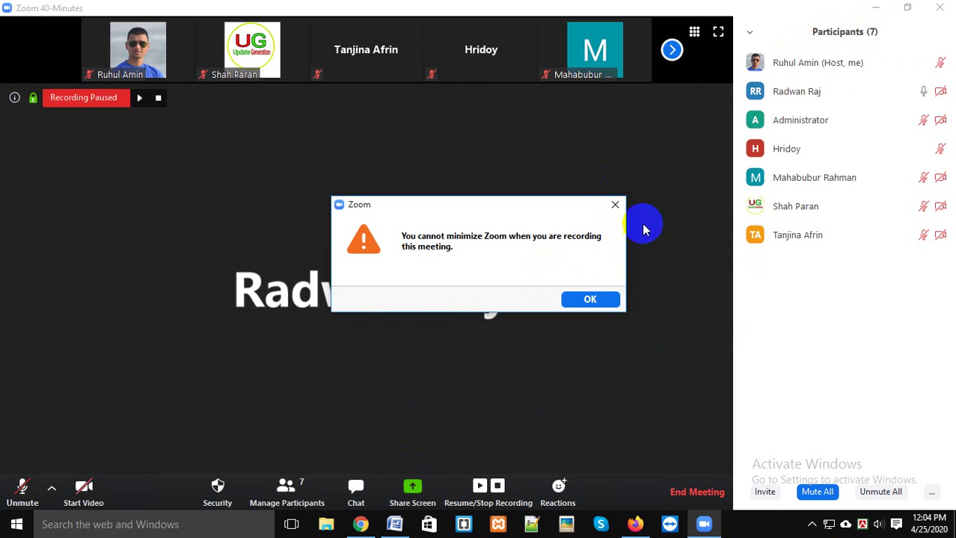
pyautogui.click(614, 204)
# Step: Share the Word document window in the meeting again
pyautogui.click(412, 500)
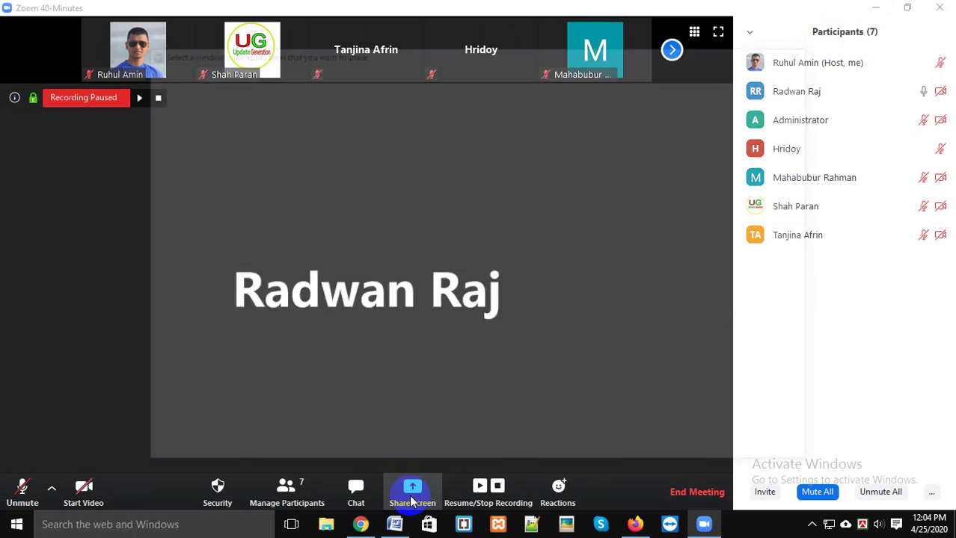
pyautogui.click(538, 354)
pyautogui.click(755, 450)
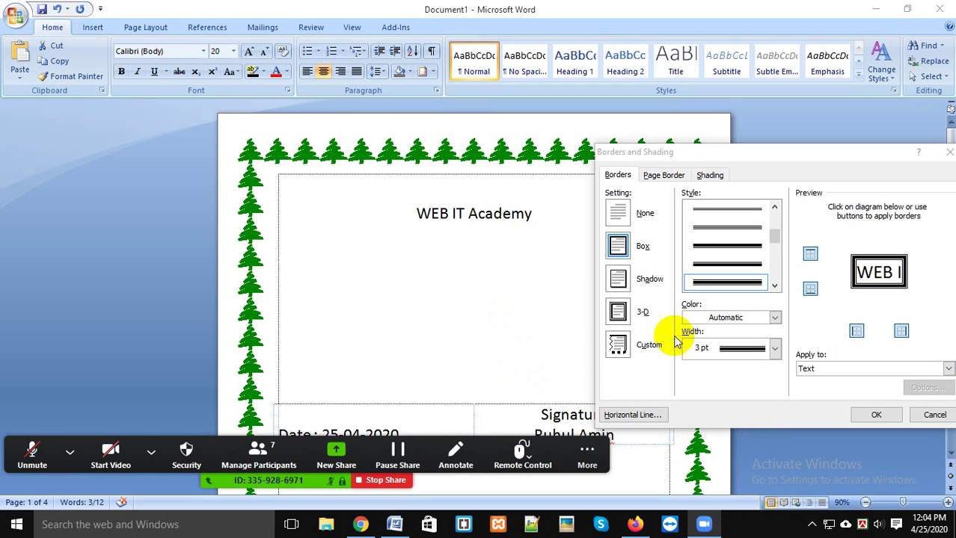
# Step: Unmute the microphone, reposition the Borders and Shading dialog and pick the single solid line style
pyautogui.click(44, 456)
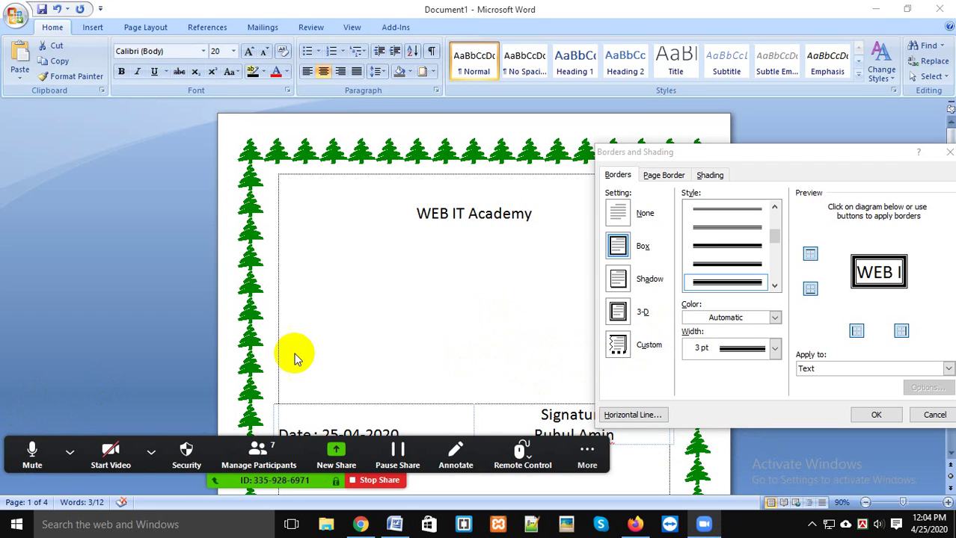
pyautogui.click(865, 152)
pyautogui.moveTo(860, 153); pyautogui.dragTo(633, 120)
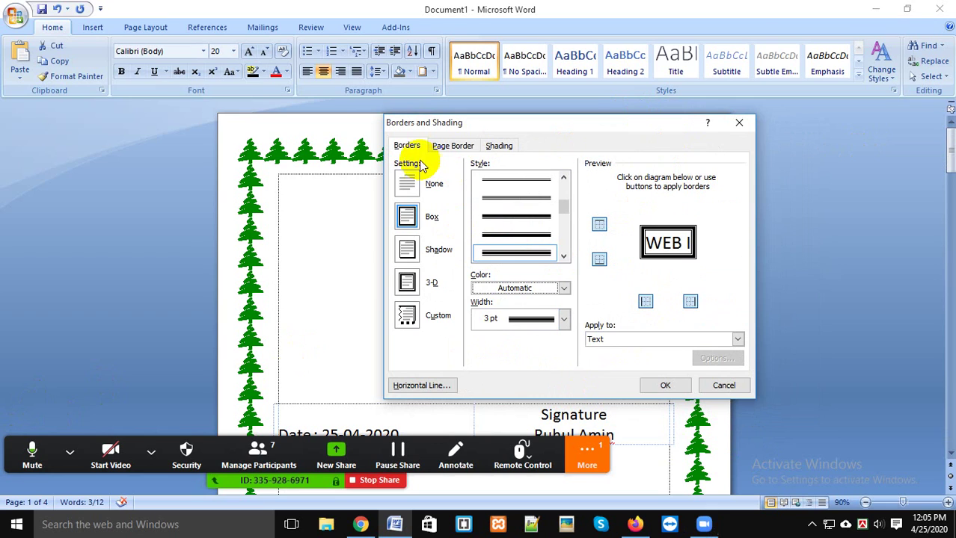
pyautogui.moveTo(558, 207); pyautogui.dragTo(565, 181)
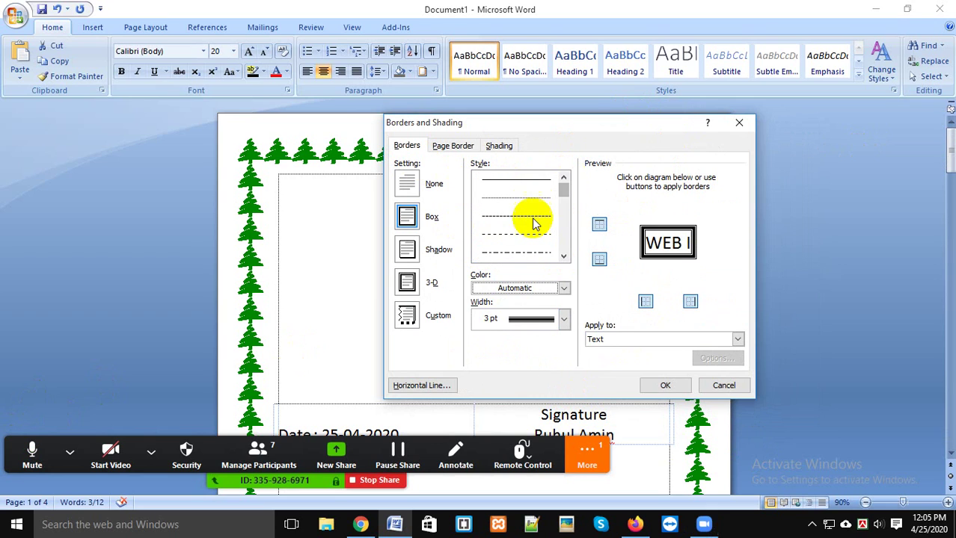
pyautogui.click(524, 181)
pyautogui.moveTo(565, 187); pyautogui.dragTo(573, 253)
# Step: Give the box border a 3 pt width and orange colour, then apply it
pyautogui.click(564, 287)
pyautogui.click(562, 288)
pyautogui.click(564, 320)
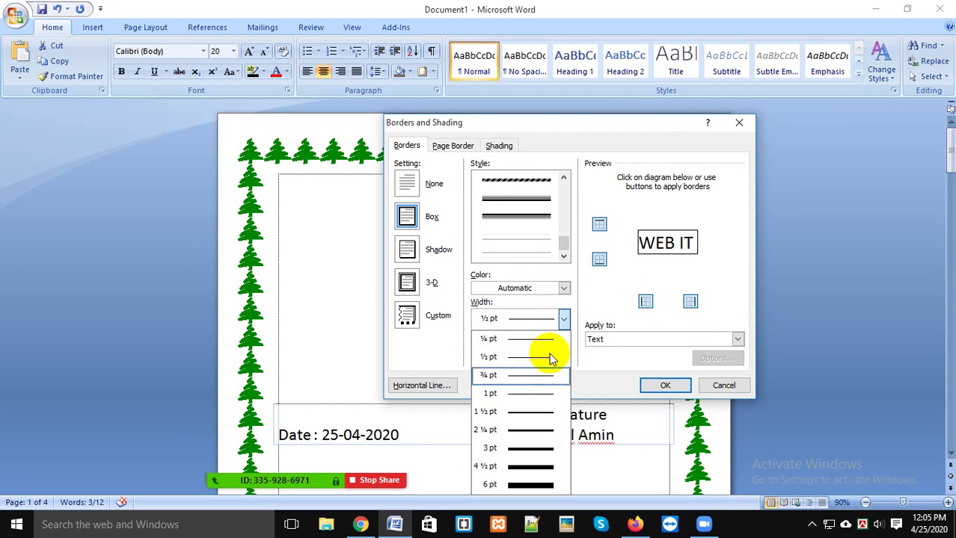
pyautogui.click(522, 449)
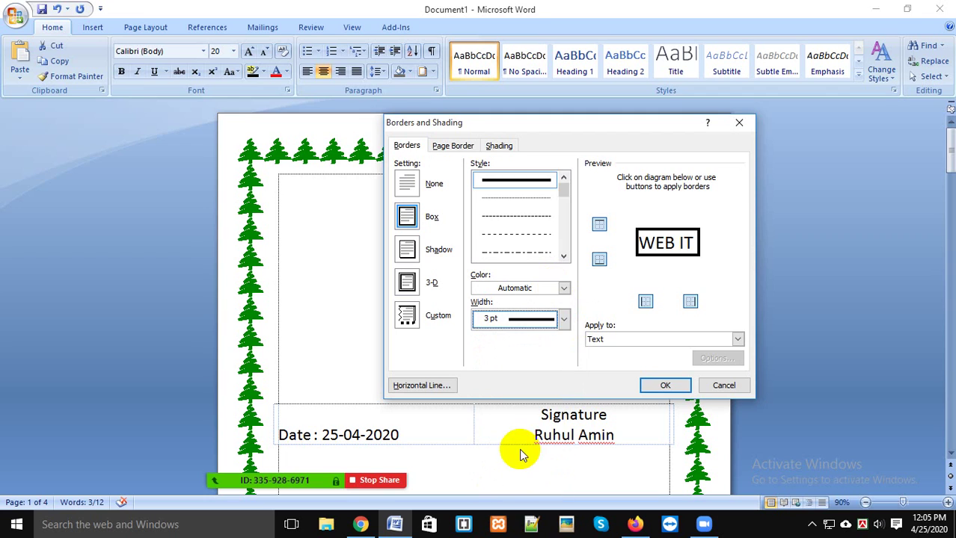
pyautogui.click(526, 287)
pyautogui.click(541, 372)
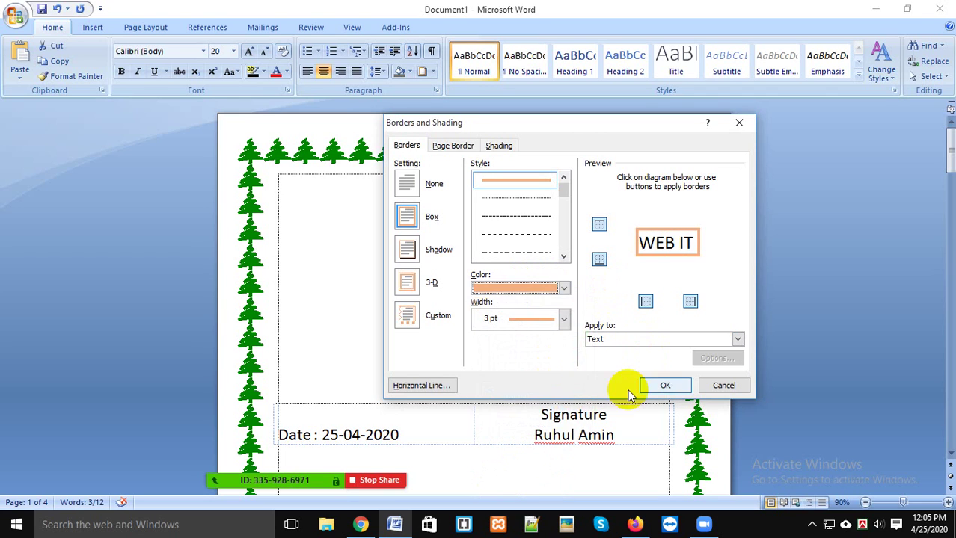
pyautogui.click(665, 385)
pyautogui.click(547, 278)
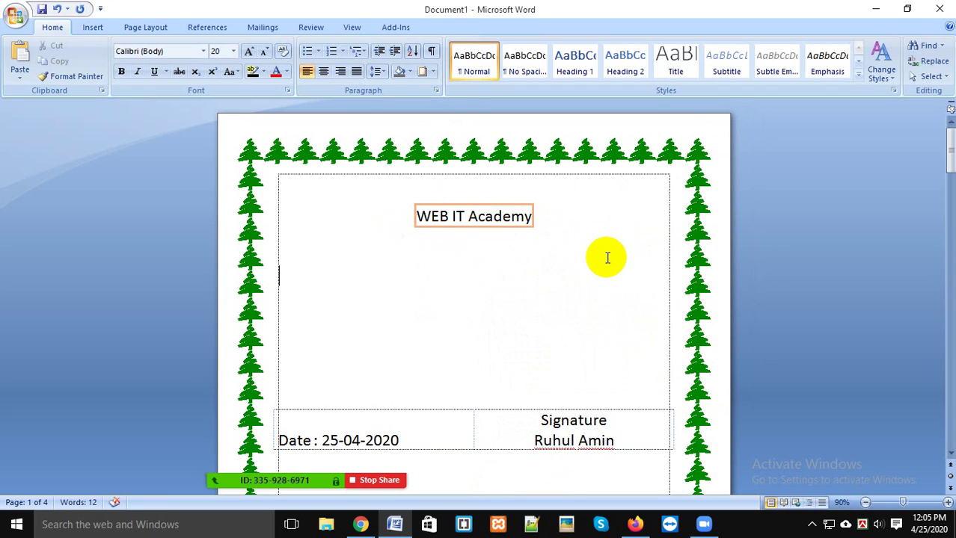
pyautogui.click(430, 72)
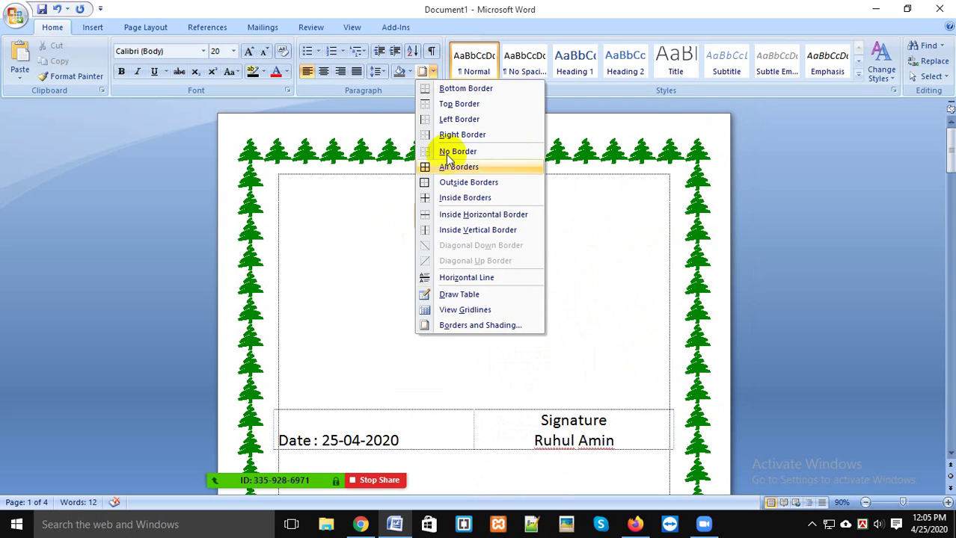
pyautogui.click(464, 326)
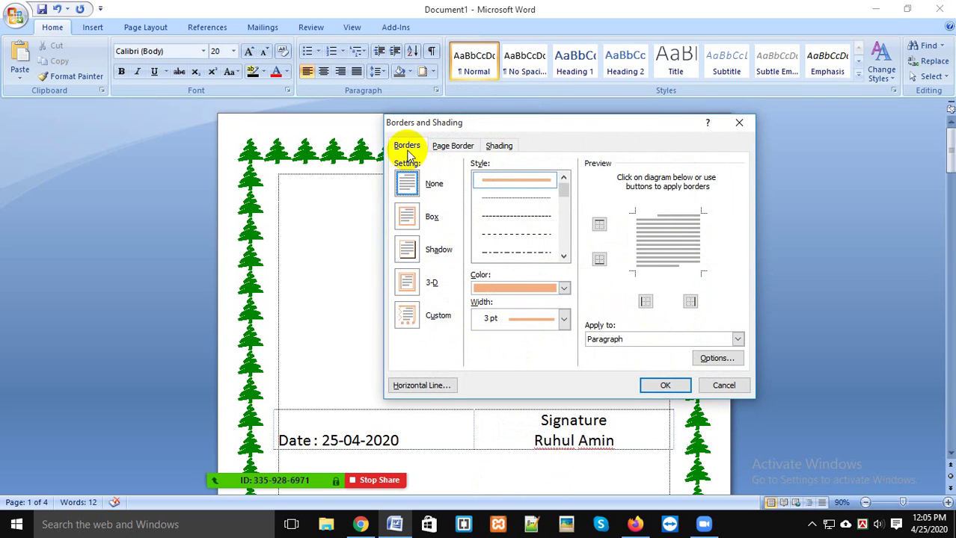
pyautogui.click(452, 146)
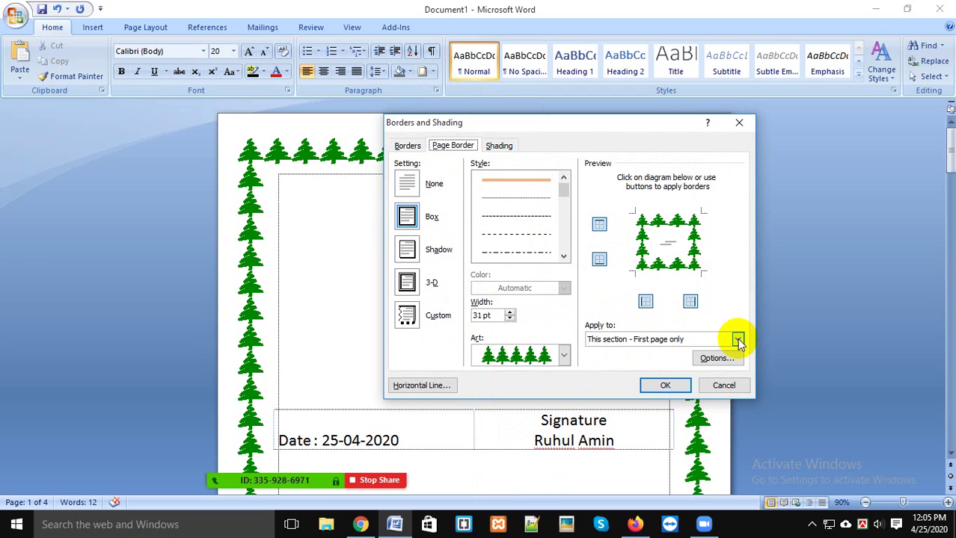
pyautogui.click(499, 146)
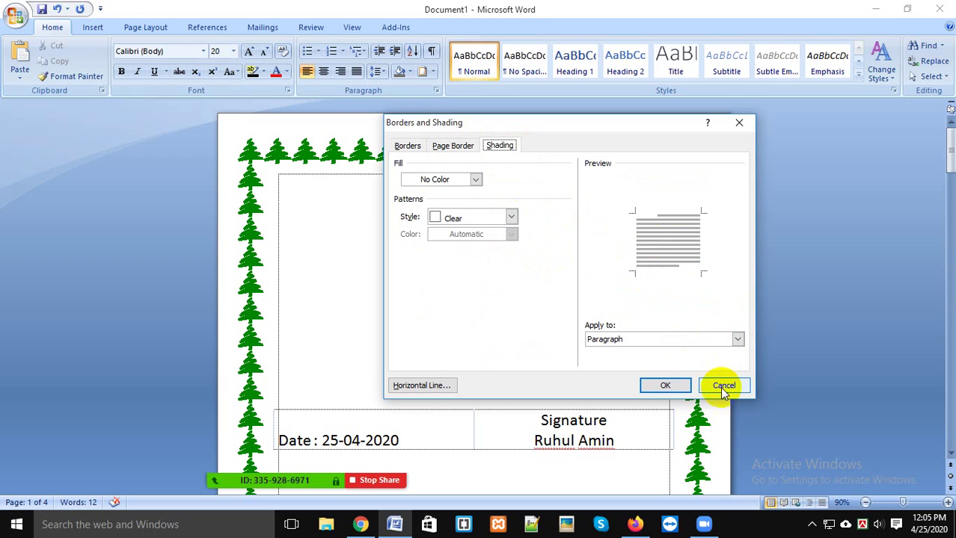
pyautogui.click(737, 126)
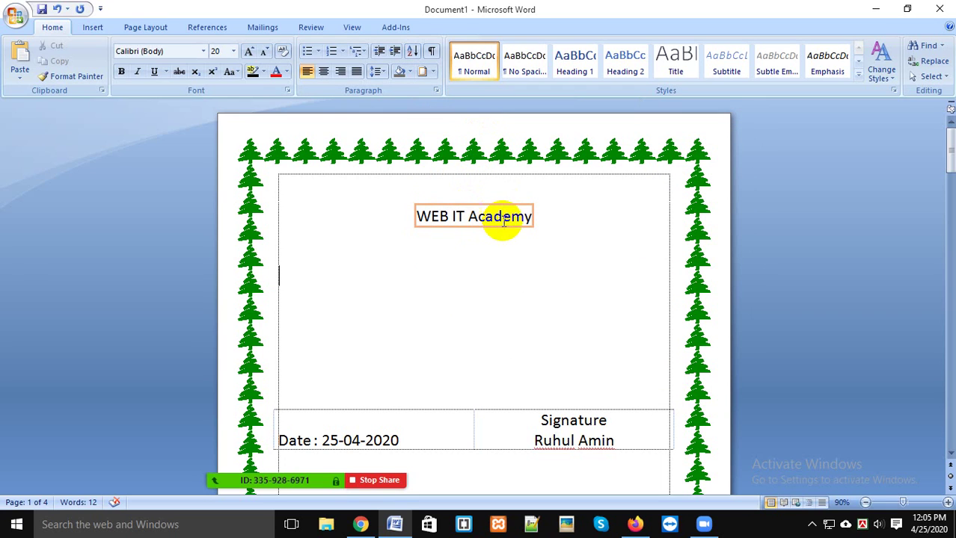
pyautogui.moveTo(534, 217); pyautogui.dragTo(407, 205)
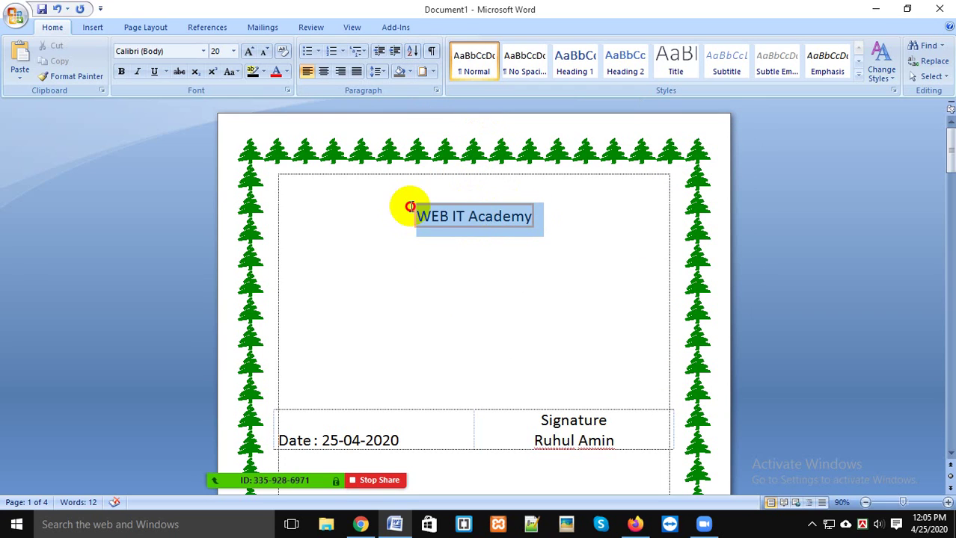
pyautogui.click(486, 216)
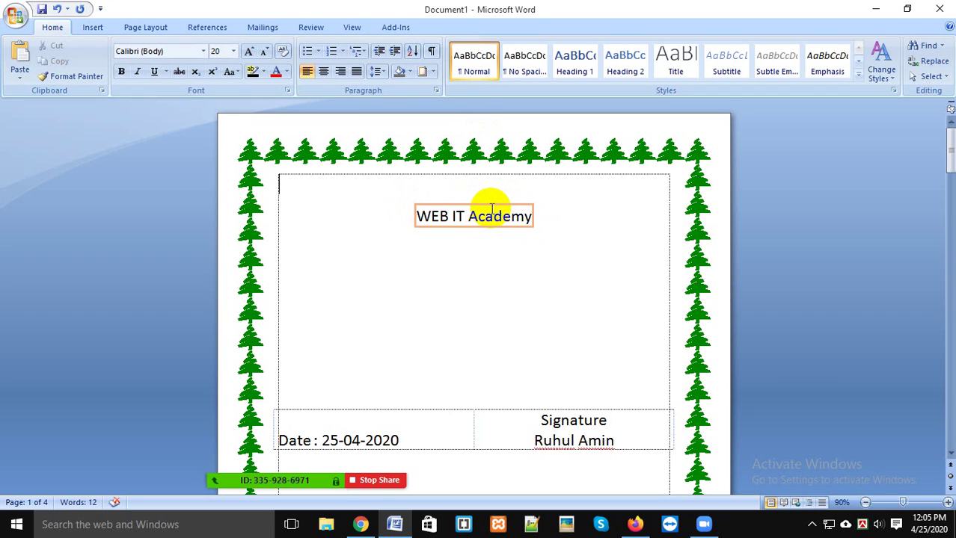
pyautogui.click(433, 72)
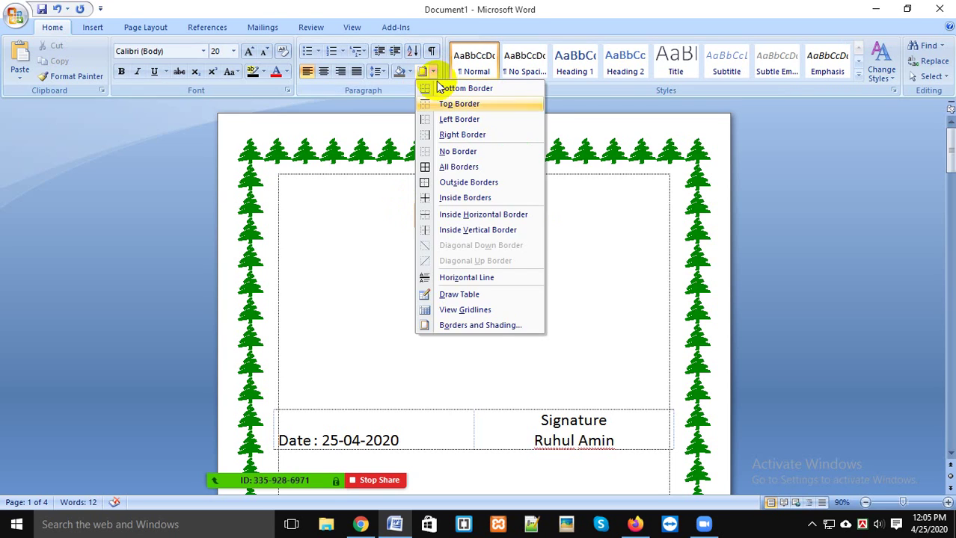
pyautogui.click(493, 329)
pyautogui.moveTo(602, 121); pyautogui.dragTo(787, 119)
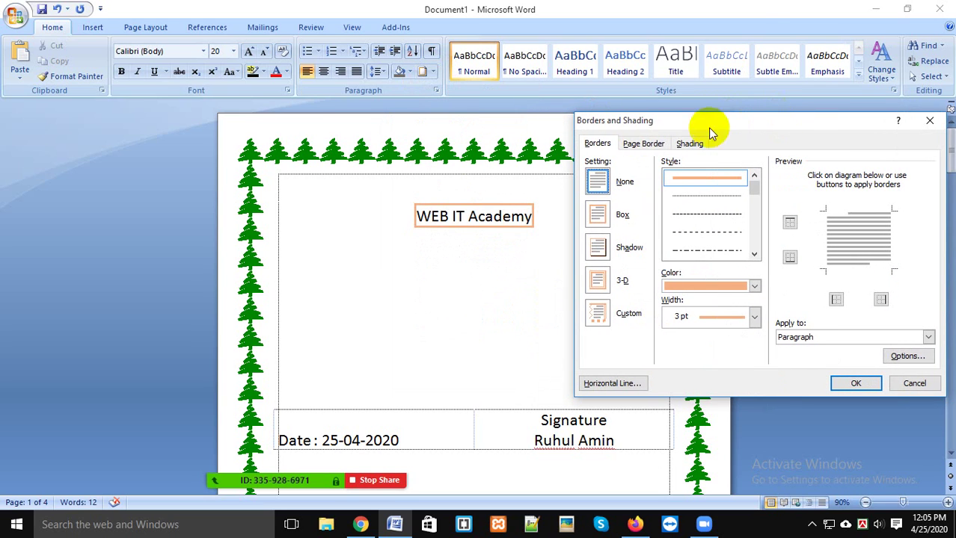
pyautogui.click(643, 143)
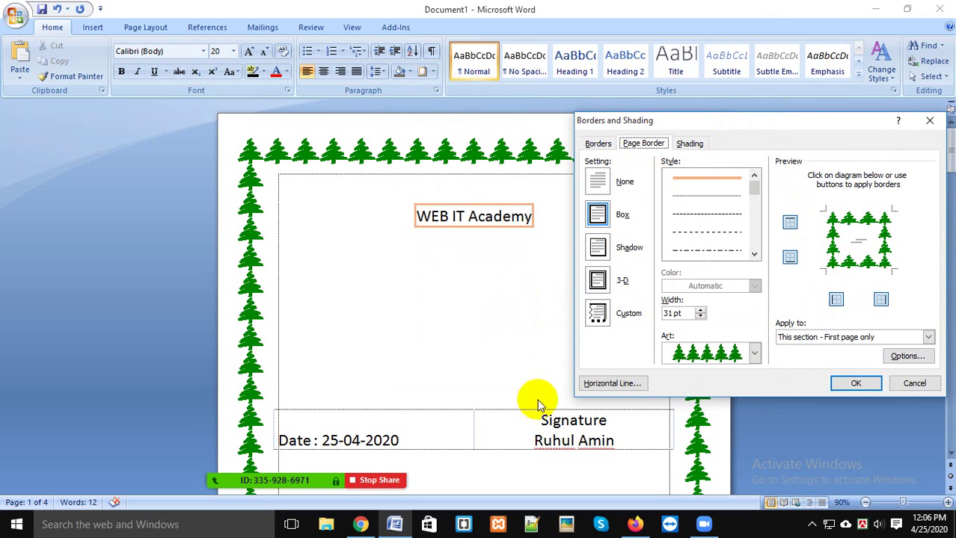
pyautogui.moveTo(322, 486)
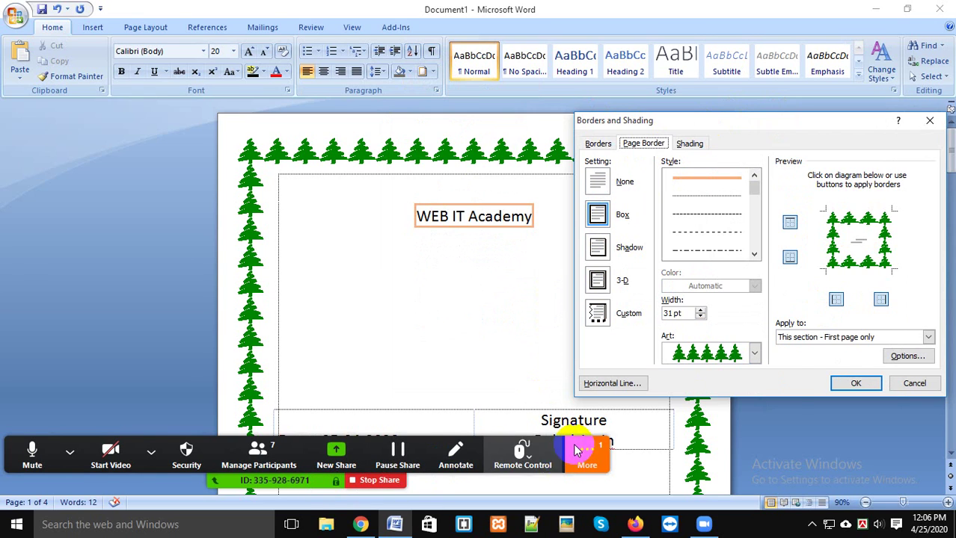
pyautogui.click(586, 452)
pyautogui.click(609, 266)
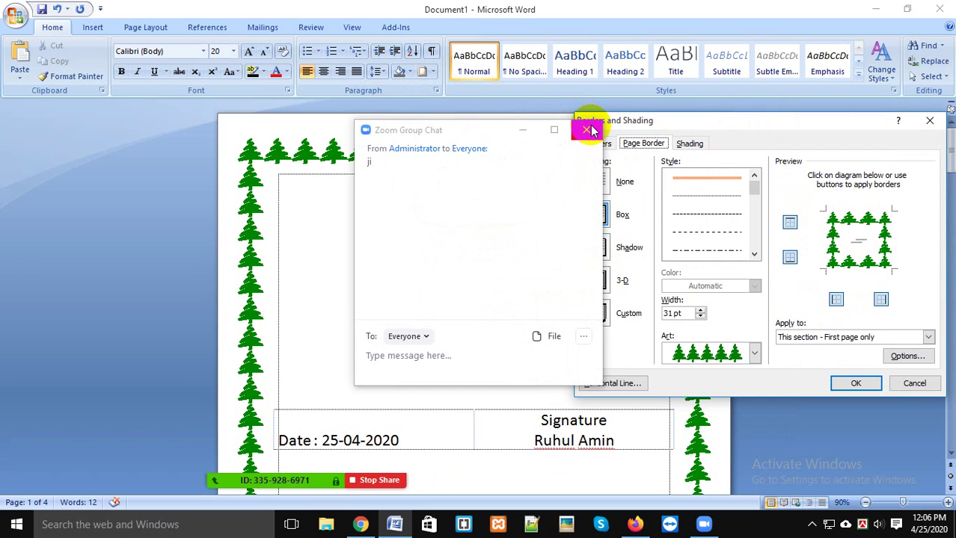
pyautogui.click(589, 129)
pyautogui.click(928, 120)
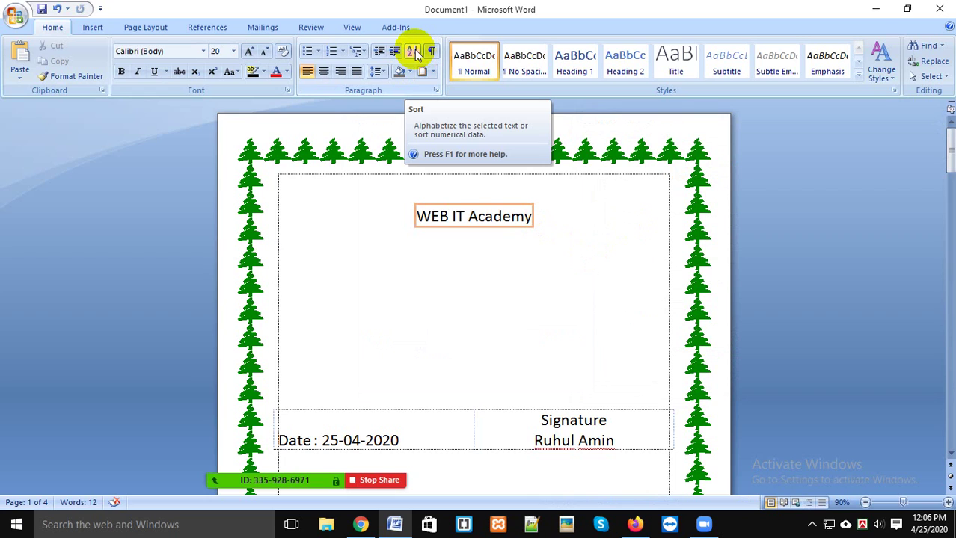
# Step: Delete the WEB IT Academy heading line
pyautogui.click(503, 216)
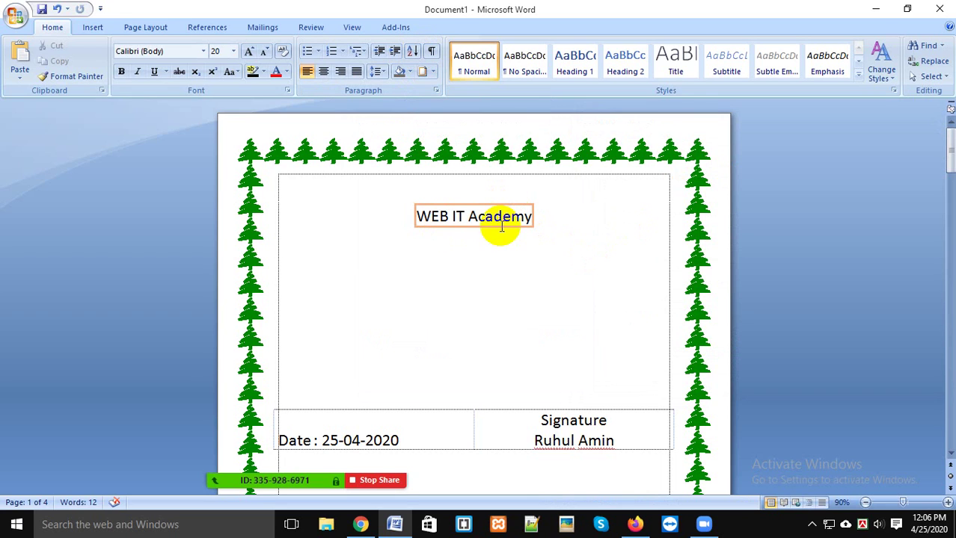
pyautogui.moveTo(516, 201); pyautogui.dragTo(312, 207)
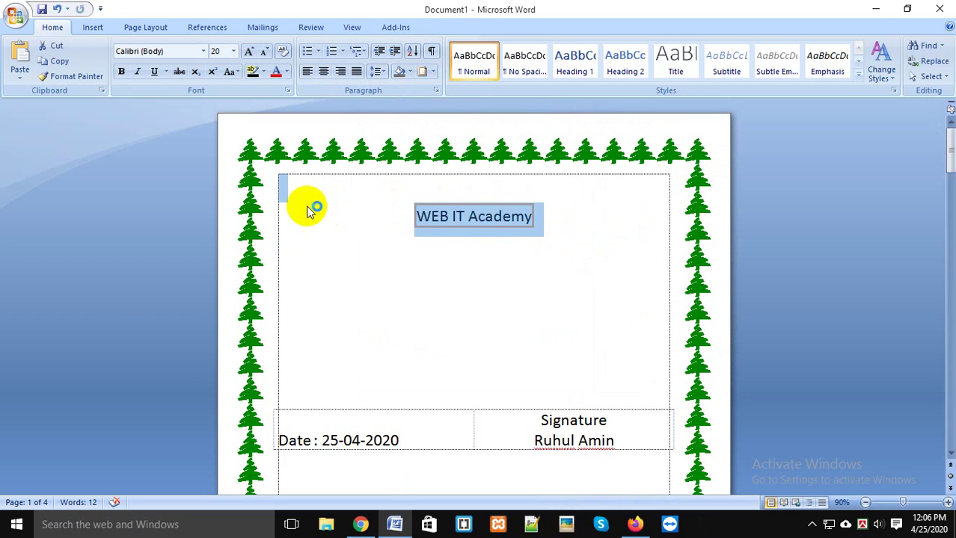
pyautogui.press('Delete')
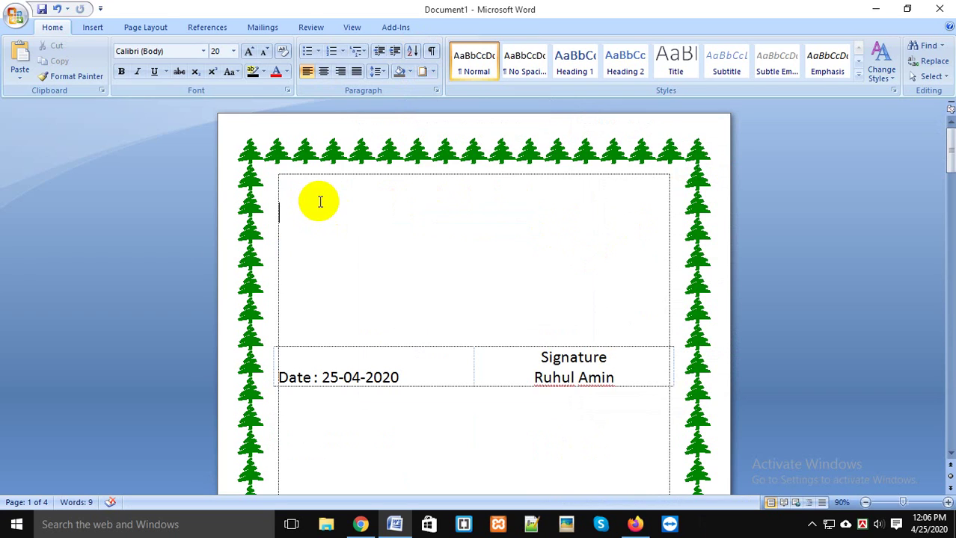
# Step: Type 5, 4, 6, 10 and 1 on separate lines in the top box
pyautogui.click(306, 176)
pyautogui.write('5')
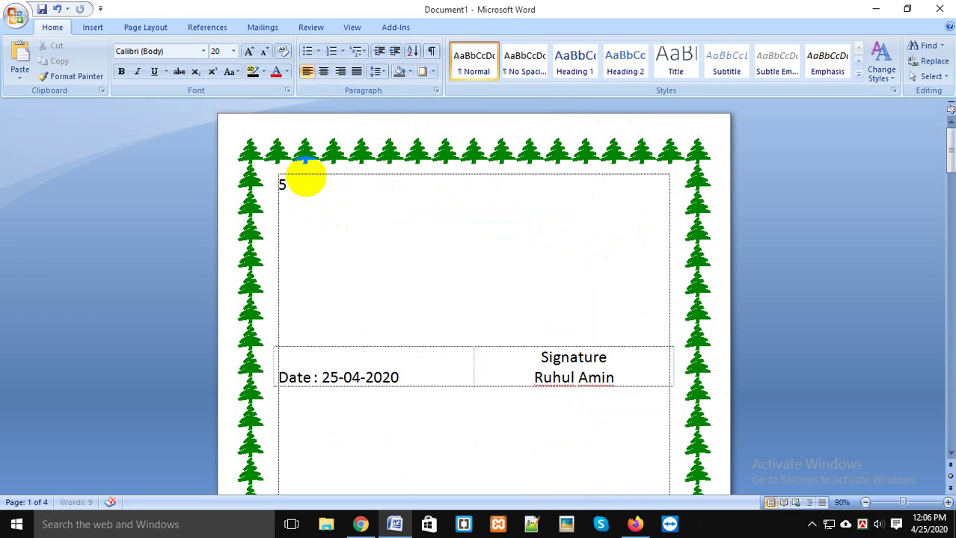
pyautogui.press('Return')
pyautogui.write('4')
pyautogui.press('Return')
pyautogui.write('6')
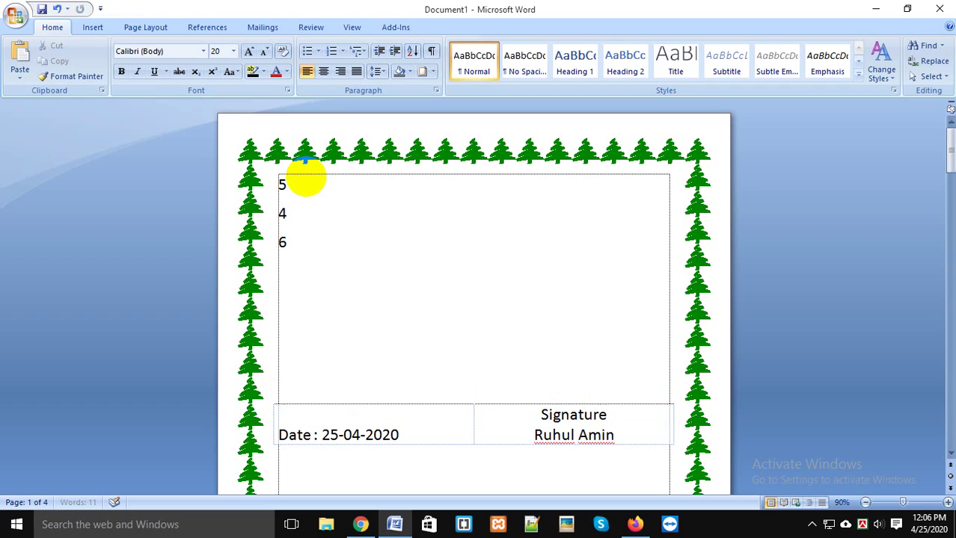
pyautogui.press('Return')
pyautogui.write('10')
pyautogui.press('Return')
pyautogui.write('1')
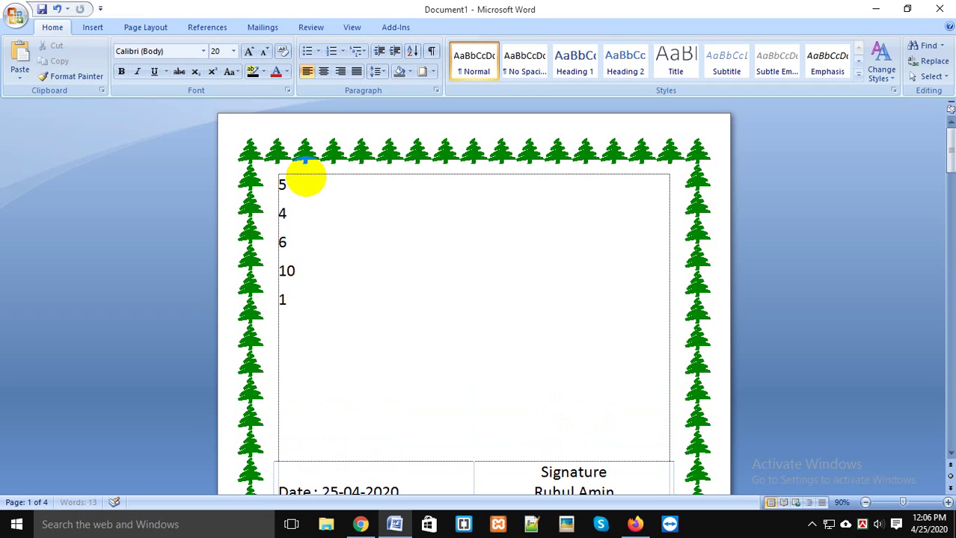
pyautogui.press('Return')
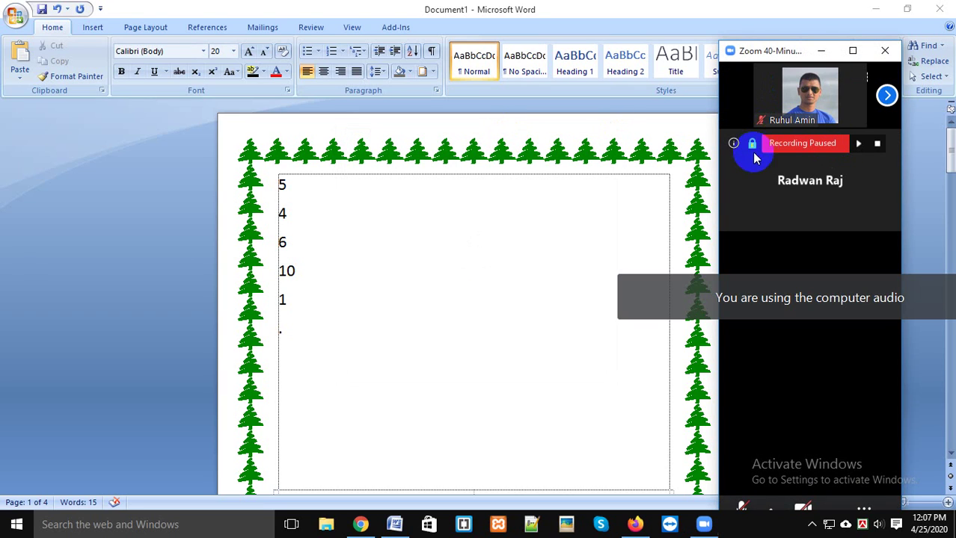
# Step: Share the Word document window with the meeting again
pyautogui.click(853, 51)
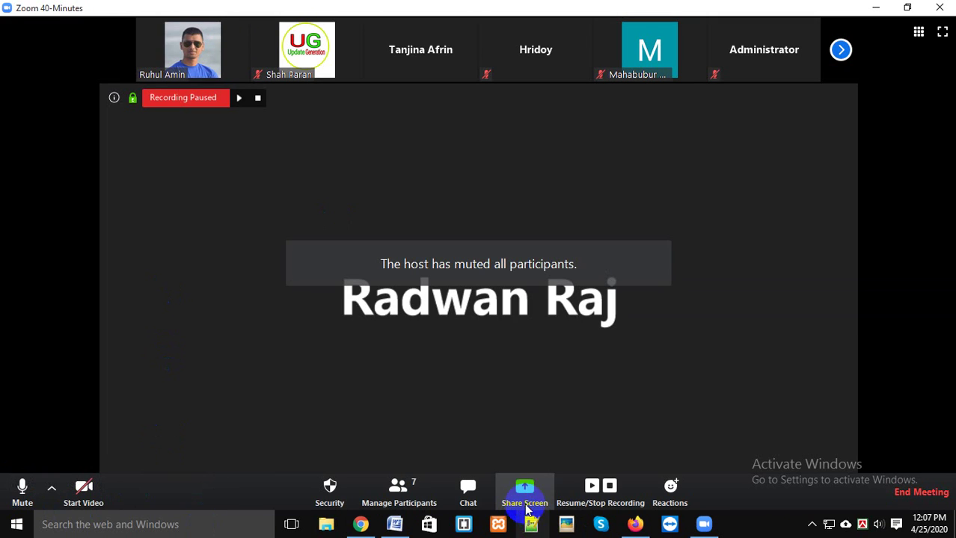
pyautogui.click(525, 499)
pyautogui.click(561, 358)
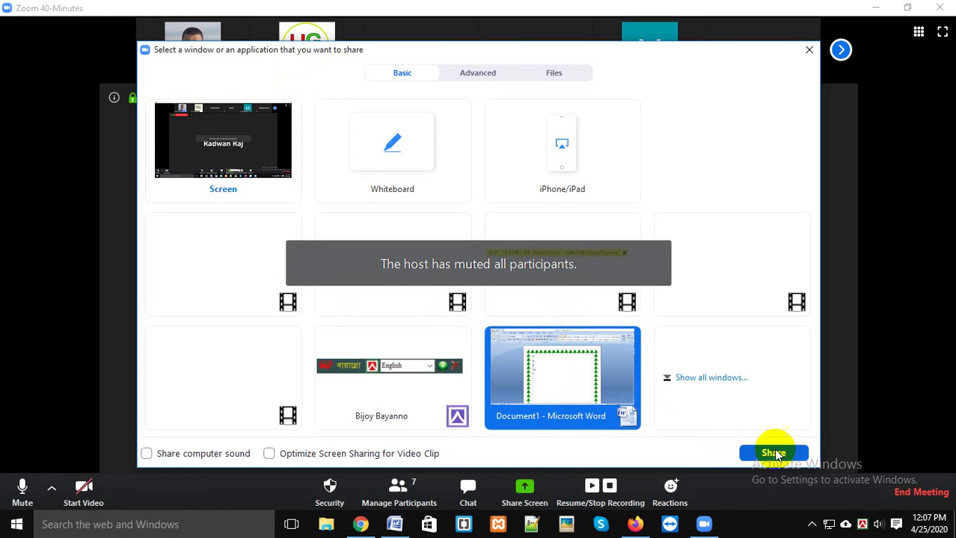
pyautogui.click(773, 453)
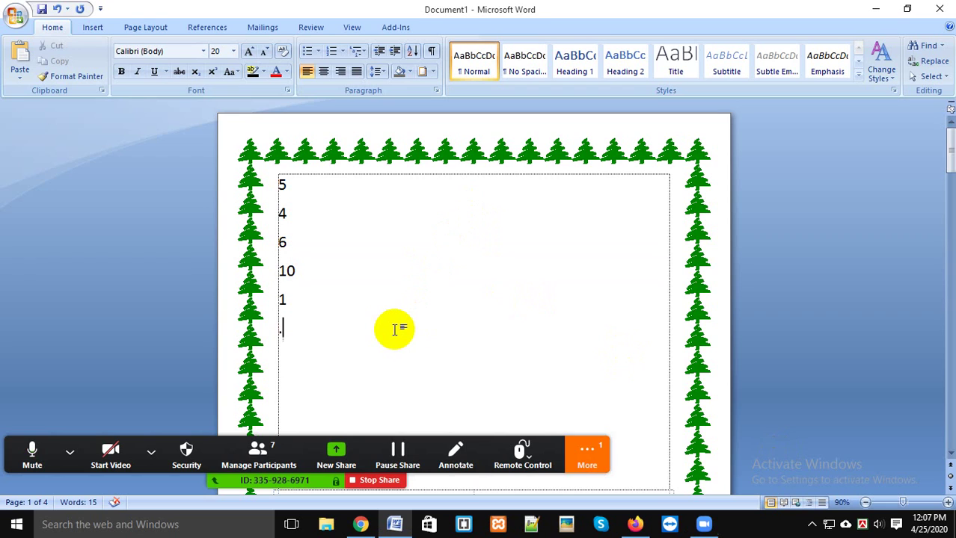
# Step: Open the meeting group chat, move it aside, then close it
pyautogui.click(587, 451)
pyautogui.click(599, 264)
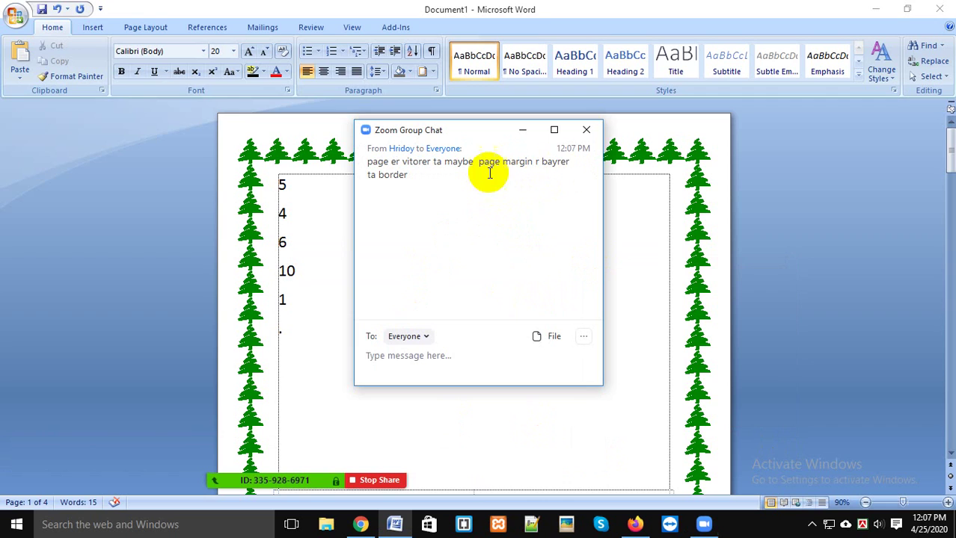
pyautogui.click(491, 131)
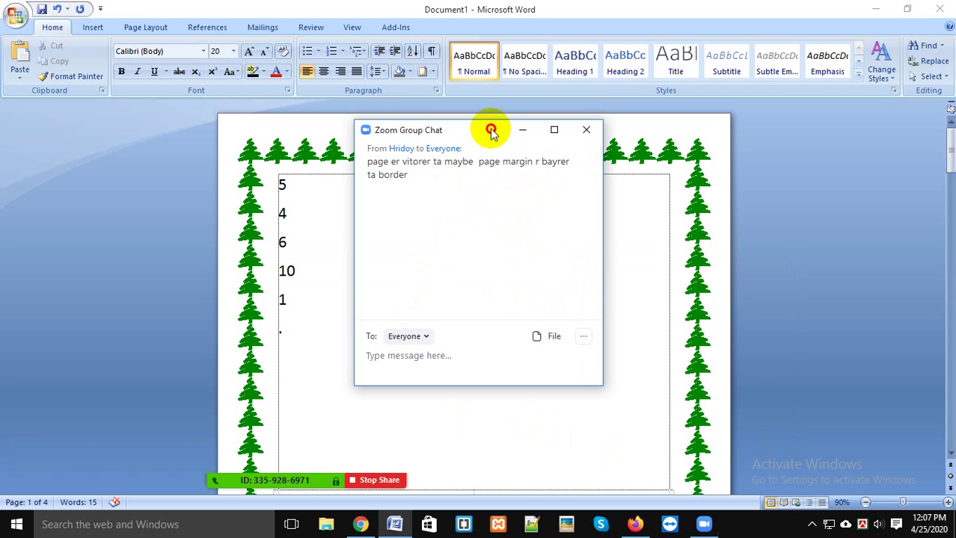
pyautogui.moveTo(491, 131); pyautogui.dragTo(620, 203)
pyautogui.click(715, 204)
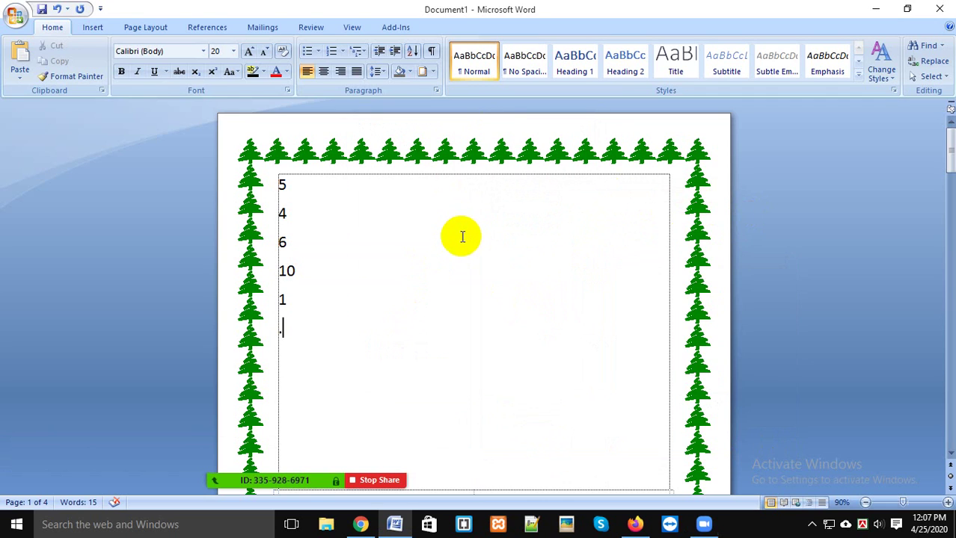
pyautogui.click(431, 75)
pyautogui.click(420, 71)
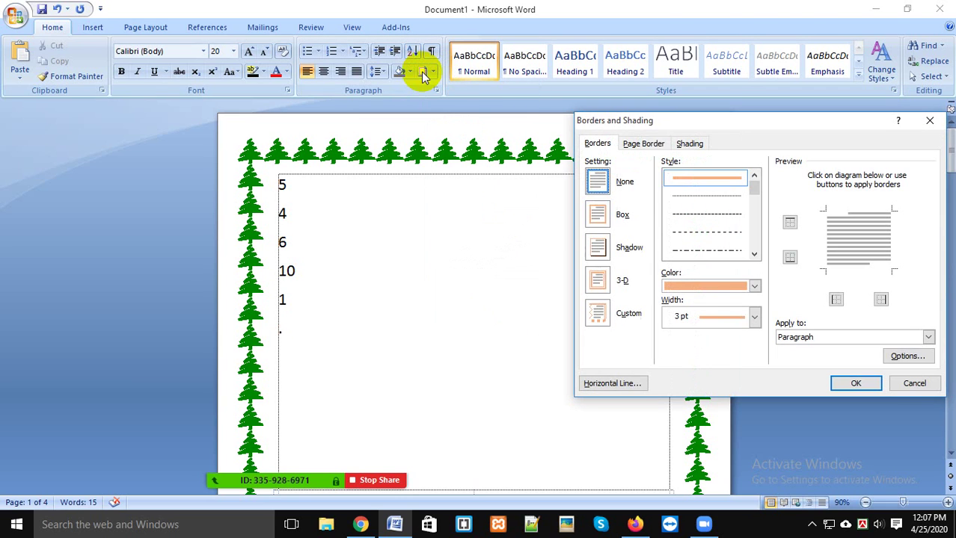
pyautogui.click(661, 146)
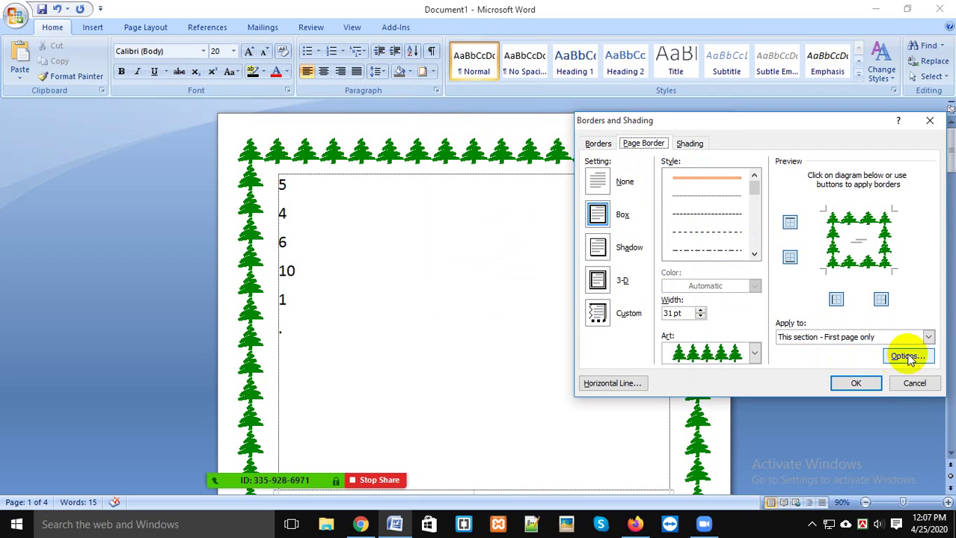
pyautogui.click(914, 384)
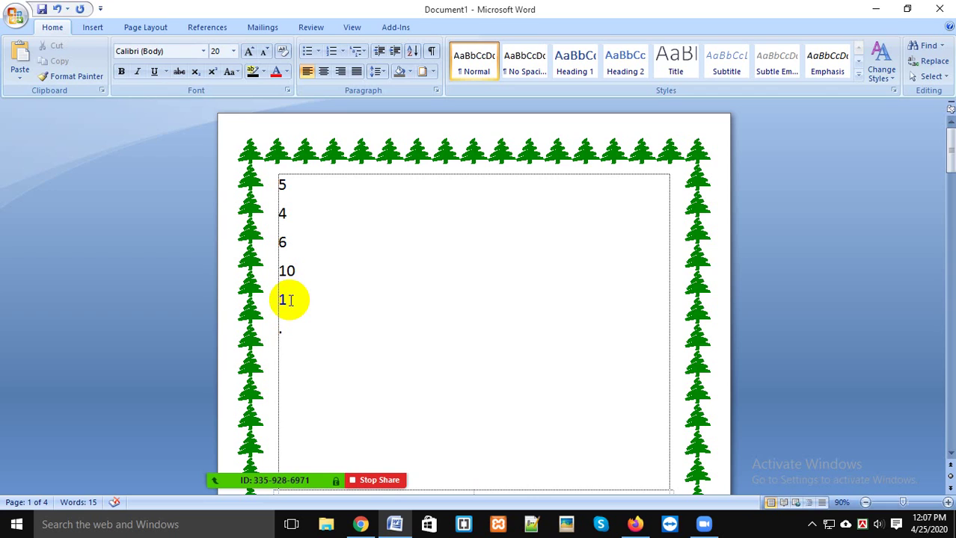
# Step: Sort the five number lines in ascending order
pyautogui.moveTo(288, 300); pyautogui.dragTo(275, 183)
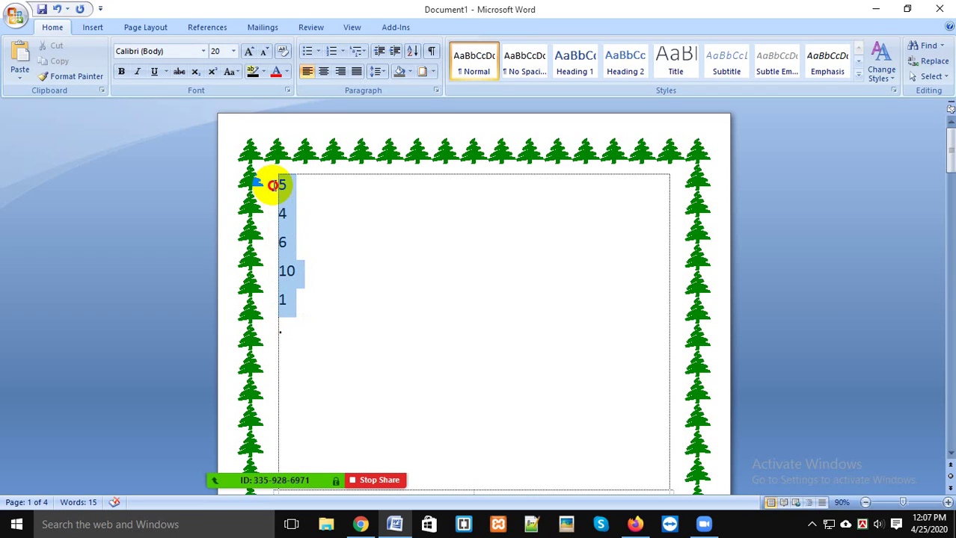
pyautogui.click(412, 51)
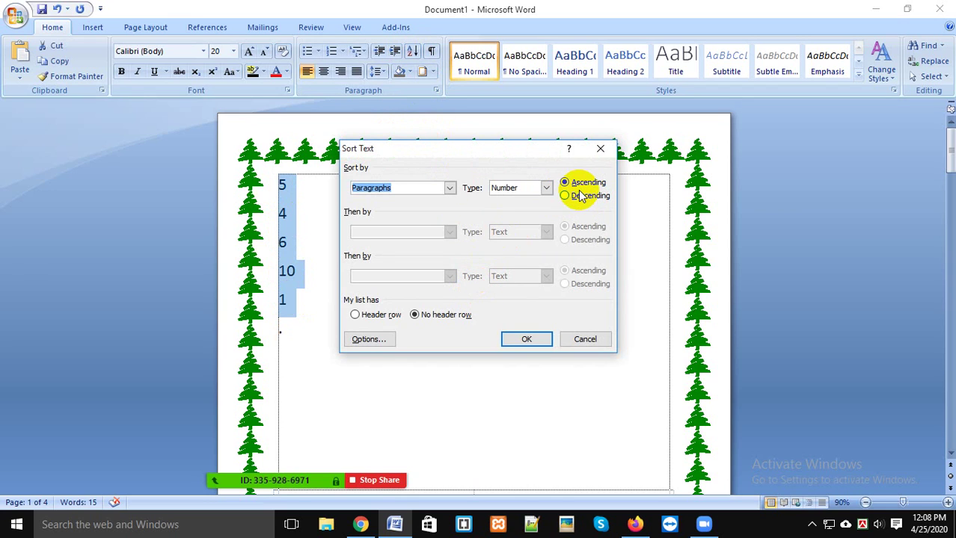
pyautogui.click(536, 339)
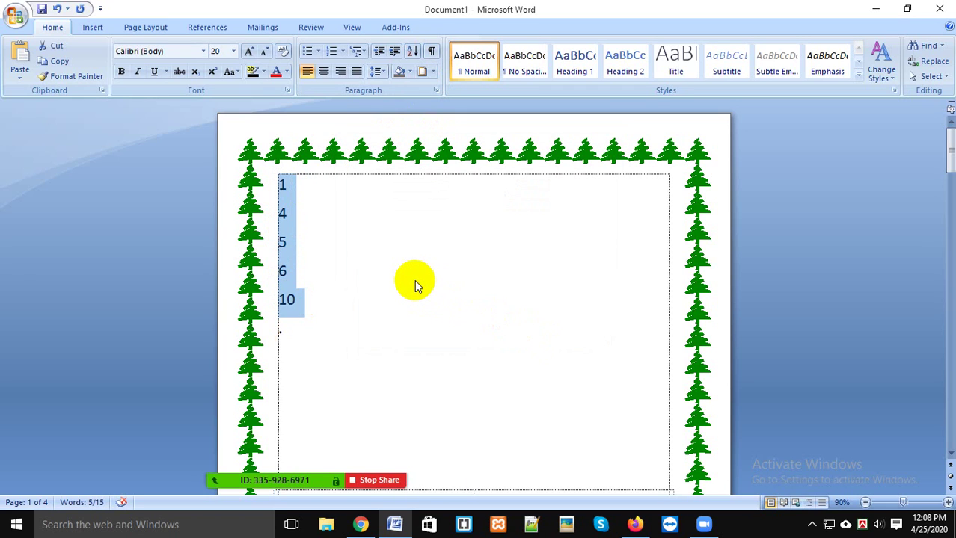
pyautogui.scroll(3, 414, 280)
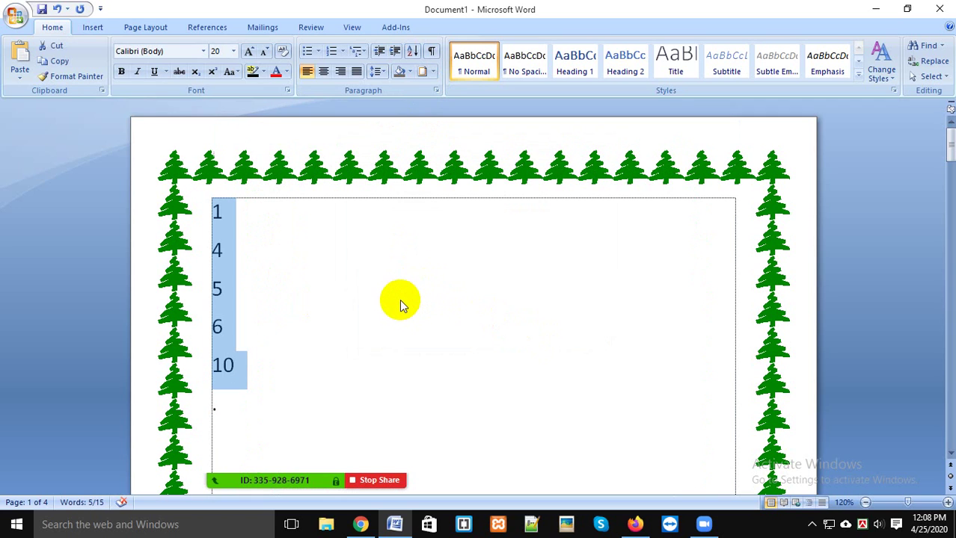
pyautogui.moveTo(284, 479)
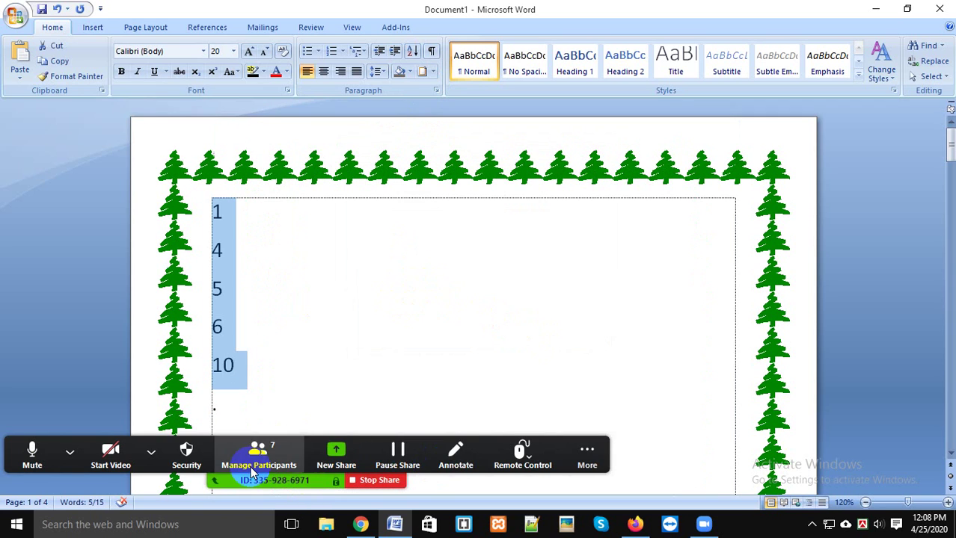
pyautogui.click(151, 448)
pyautogui.click(416, 312)
pyautogui.click(245, 214)
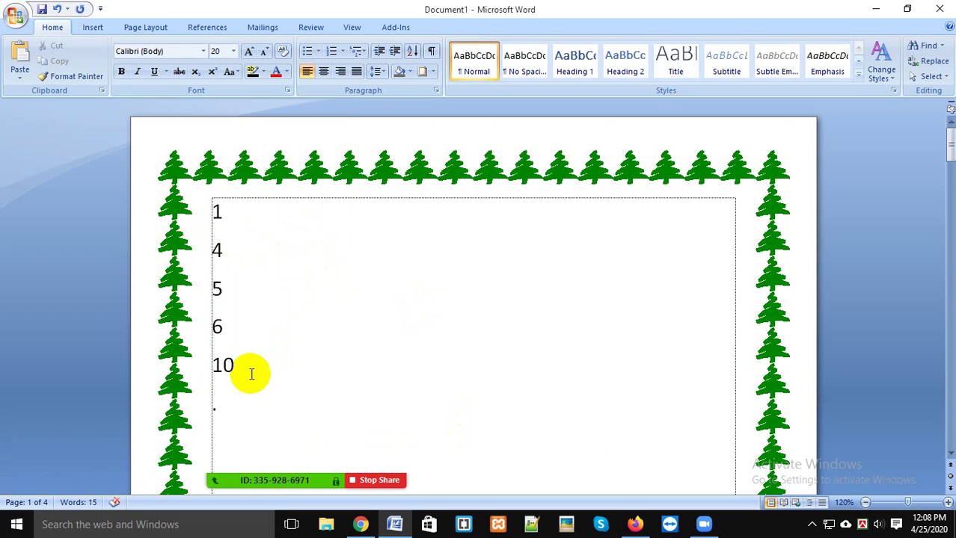
pyautogui.moveTo(247, 370); pyautogui.dragTo(188, 199)
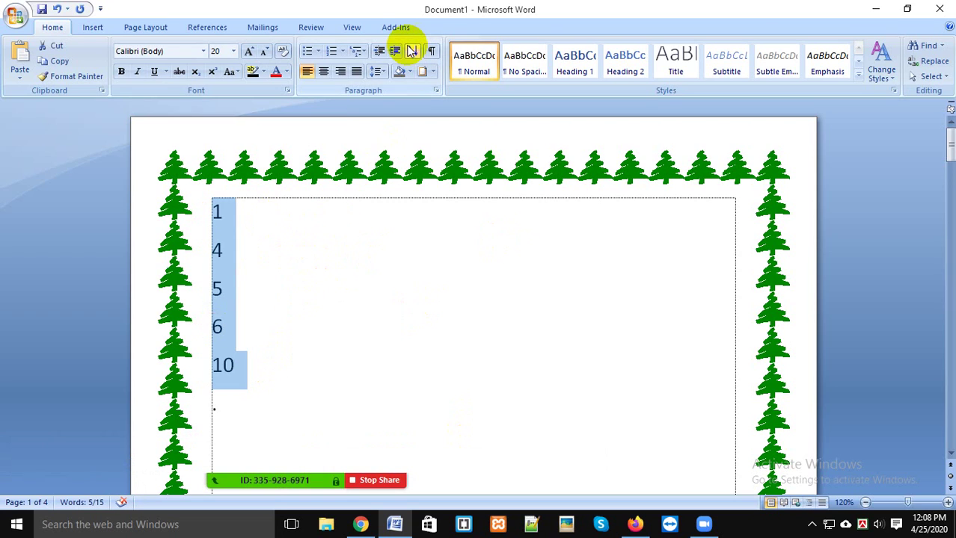
pyautogui.click(224, 211)
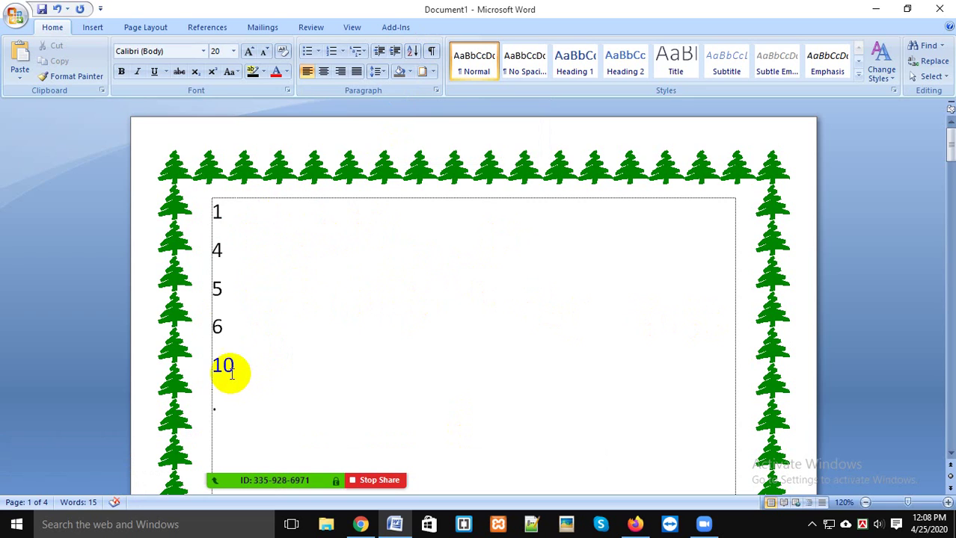
# Step: Re-sort the number lines in descending order
pyautogui.moveTo(228, 374); pyautogui.dragTo(199, 217)
pyautogui.click(412, 50)
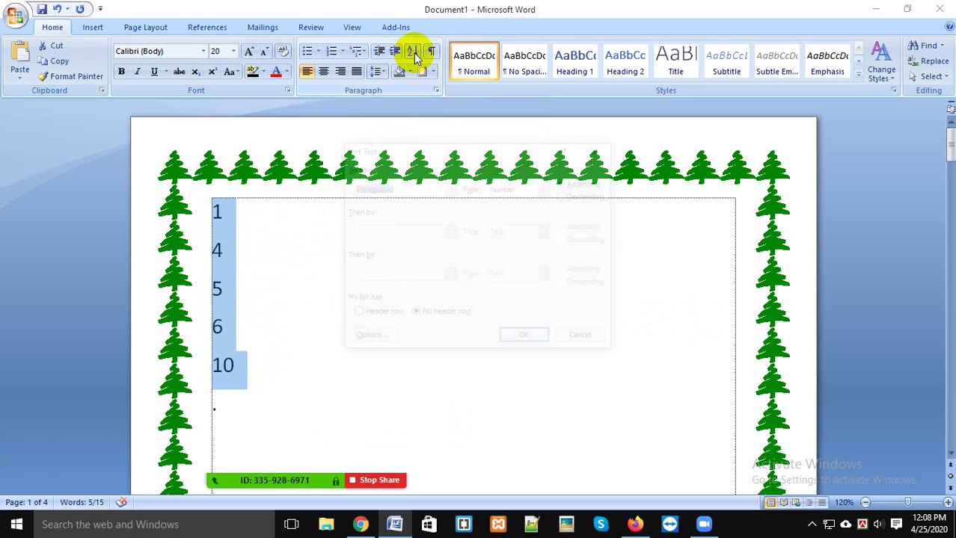
pyautogui.click(572, 196)
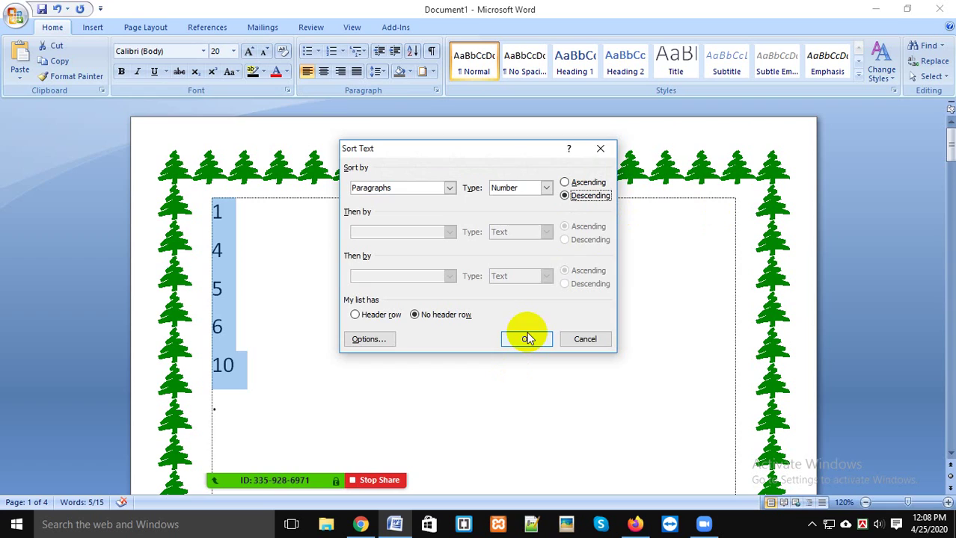
pyautogui.click(526, 339)
pyautogui.click(487, 327)
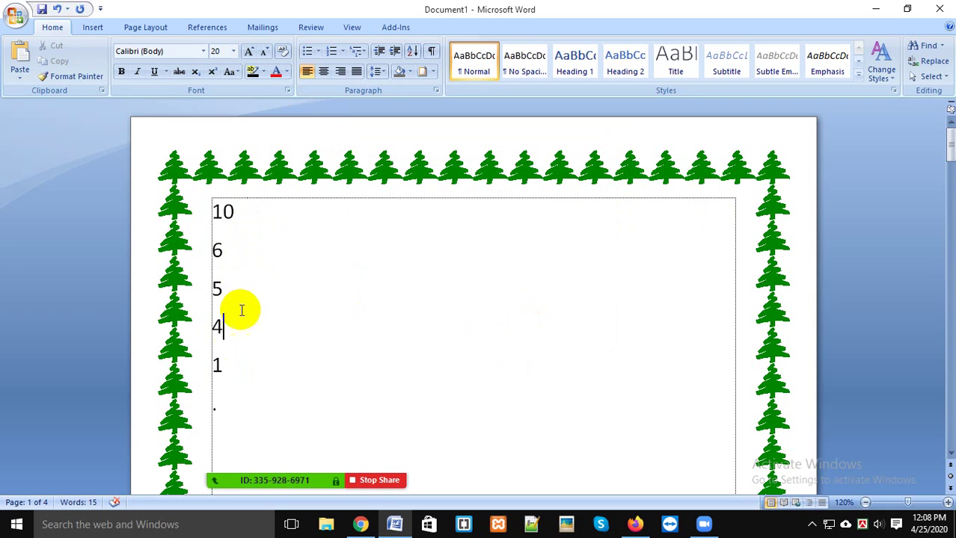
# Step: Sort the number lines back to ascending: 1, 4, 5, 6, 10
pyautogui.click(234, 376)
pyautogui.moveTo(224, 362); pyautogui.dragTo(213, 213)
pyautogui.click(412, 51)
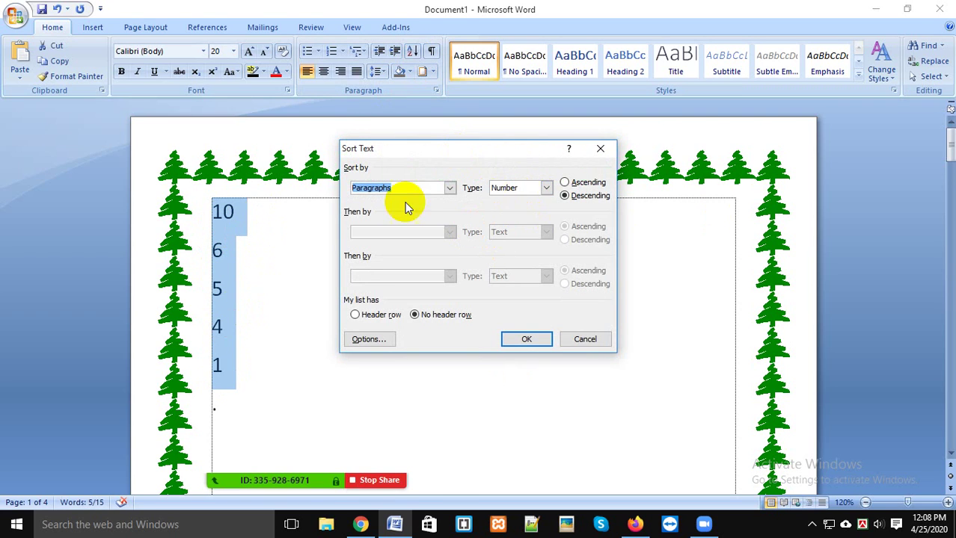
pyautogui.click(593, 185)
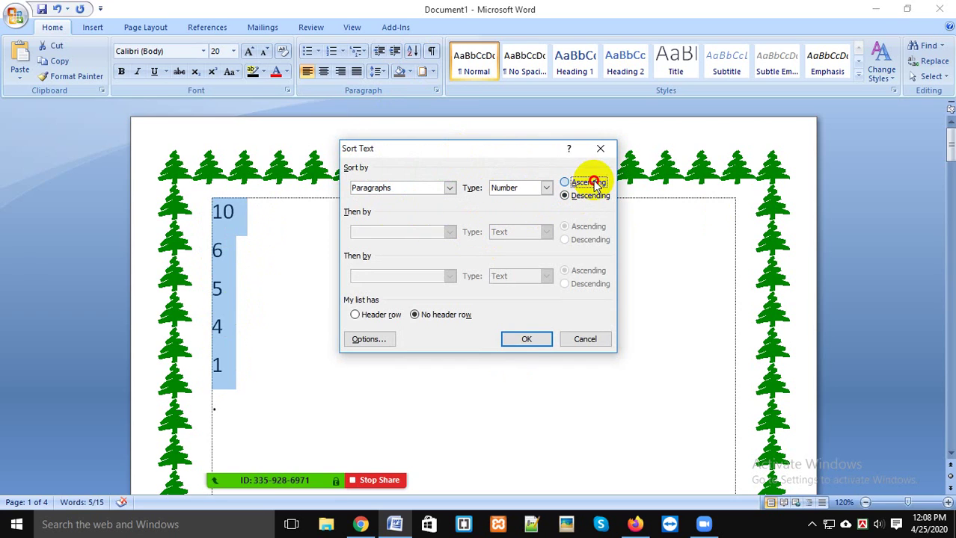
pyautogui.click(527, 341)
pyautogui.click(495, 329)
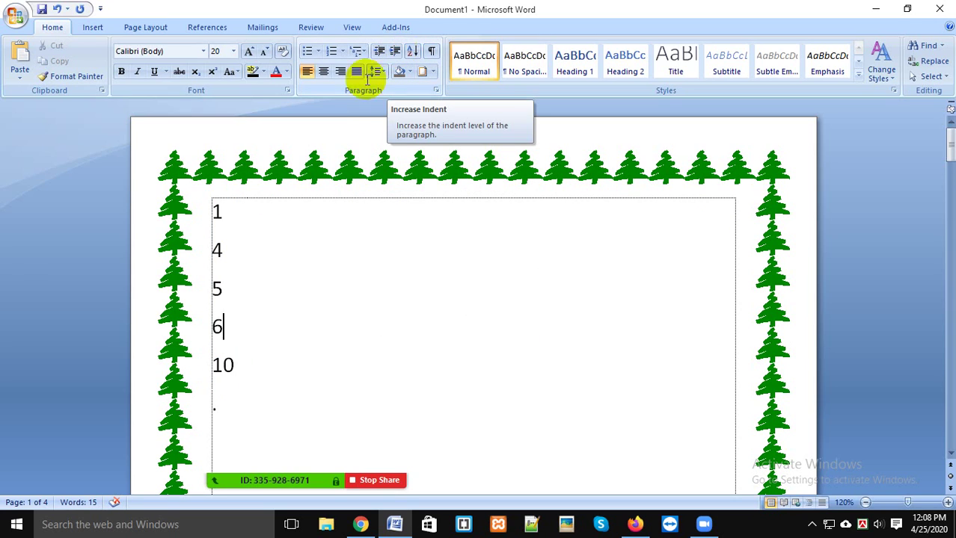
# Step: Return the first-line 1 to the left margin with Ctrl+Shift+M, aligned above 4, 5, 6, 10
pyautogui.moveTo(224, 209); pyautogui.dragTo(293, 222)
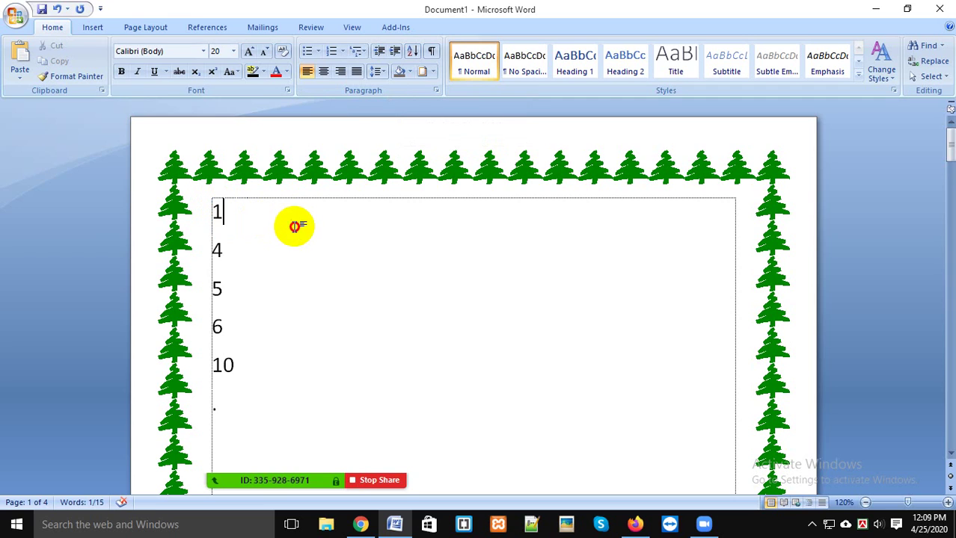
pyautogui.click(395, 52)
pyautogui.doubleClick(395, 52)
pyautogui.tripleClick(395, 52)
pyautogui.tripleClick(395, 53)
pyautogui.tripleClick(395, 52)
pyautogui.click(395, 53)
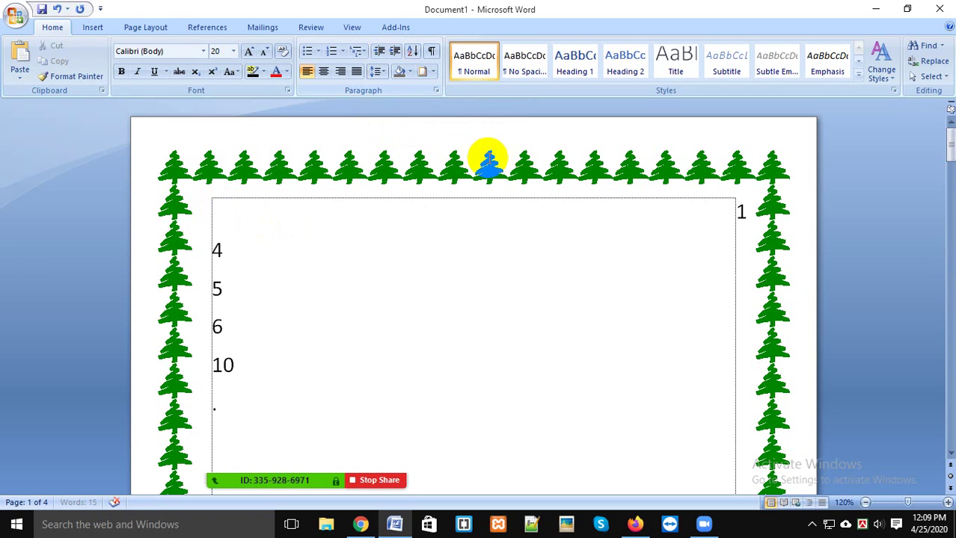
pyautogui.hotkey('ctrl', 'shift', 'm')
pyautogui.hotkey('ctrl', 'shift', 'm')
pyautogui.hotkey('ctrl', 'shift', 'm')
pyautogui.hotkey('ctrl', 'shift', 'm')
pyautogui.hotkey('ctrl', 'shift', 'm')
pyautogui.hotkey('ctrl', 'shift', 'm')
pyautogui.hotkey('ctrl', 'shift', 'm')
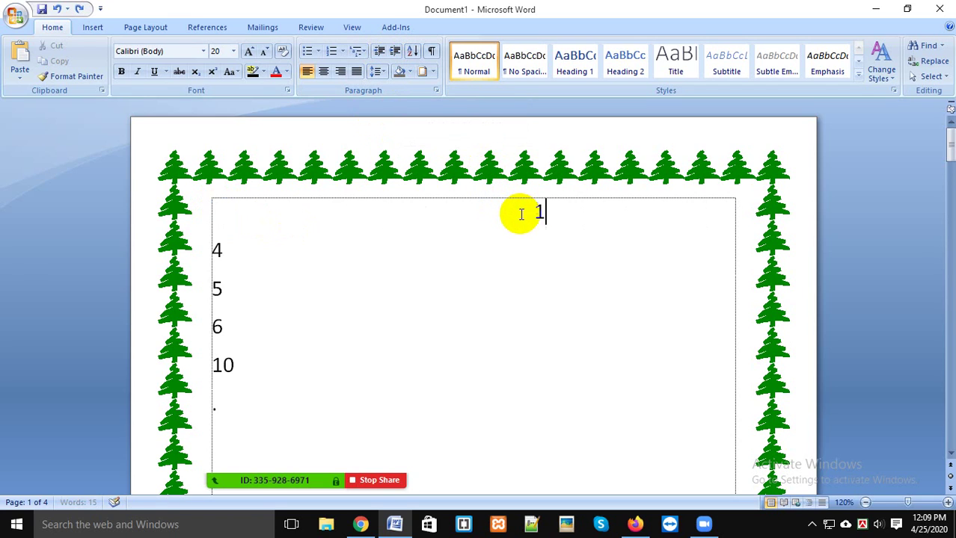
pyautogui.hotkey('ctrl', 'shift', 'm')
pyautogui.hotkey('ctrl', 'shift', 'm')
pyautogui.hotkey('ctrl', 'shift', 'm')
pyautogui.hotkey('ctrl', 'shift', 'm')
pyautogui.hotkey('ctrl', 'shift', 'm')
pyautogui.hotkey('ctrl', 'shift', 'm')
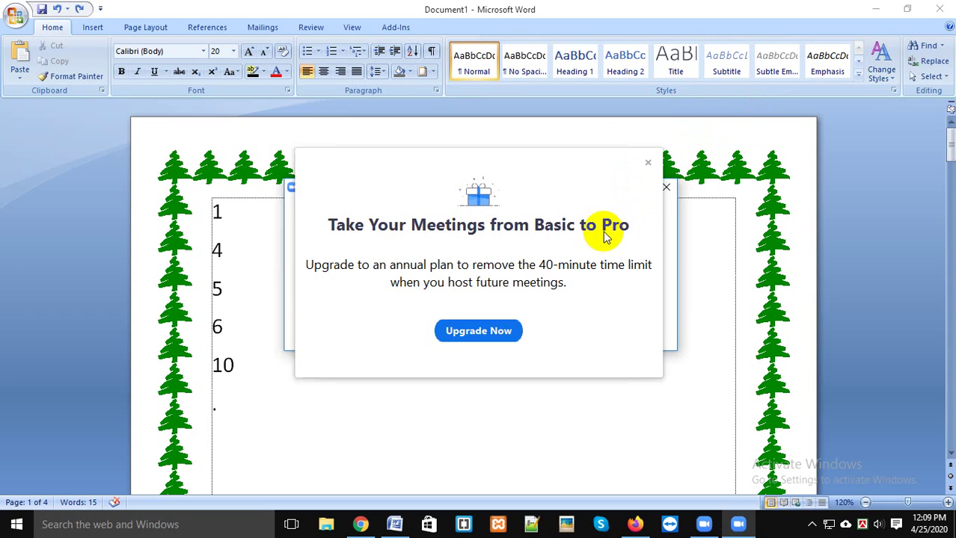
# Step: Dismiss the Zoom upgrade offer, delete the three recording files, close Explorer and minimize Word
pyautogui.click(648, 163)
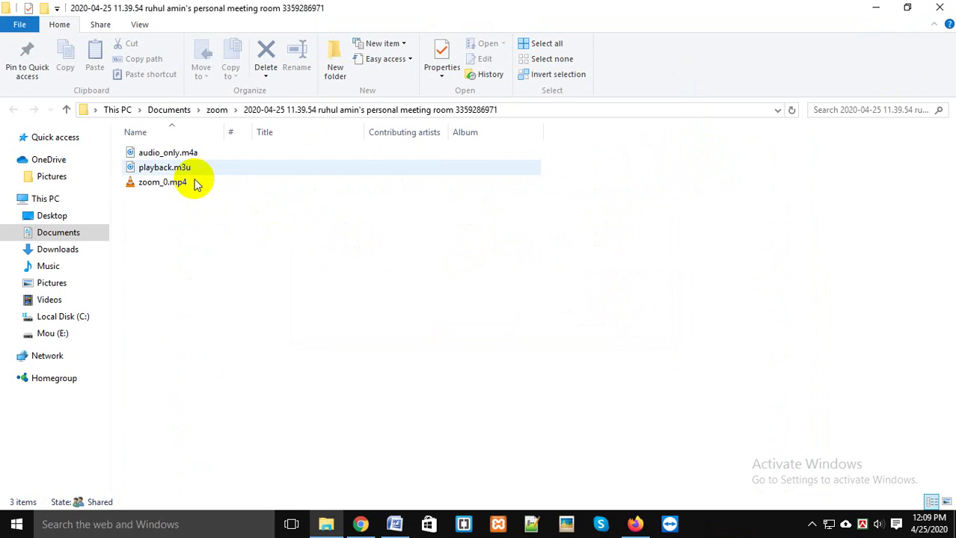
pyautogui.click(191, 183)
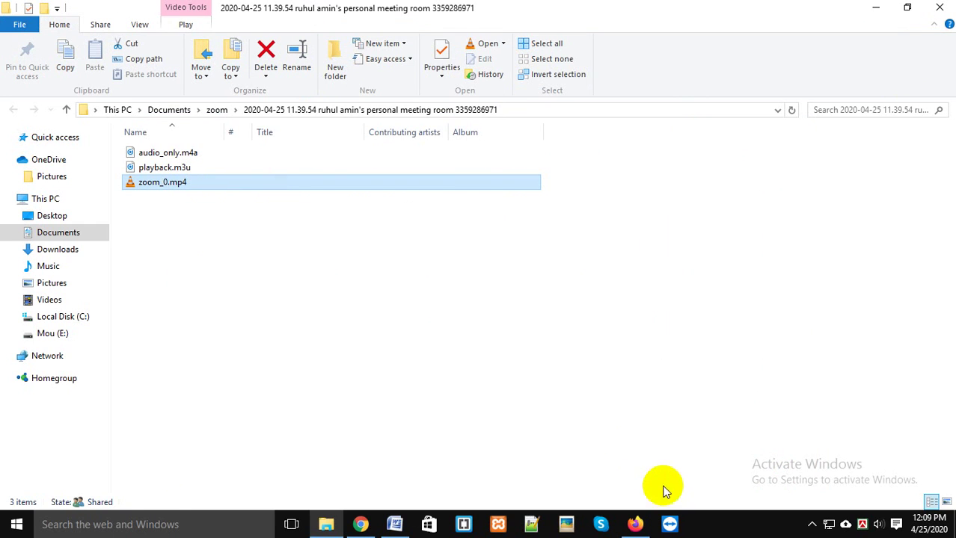
pyautogui.moveTo(406, 316); pyautogui.dragTo(284, 139)
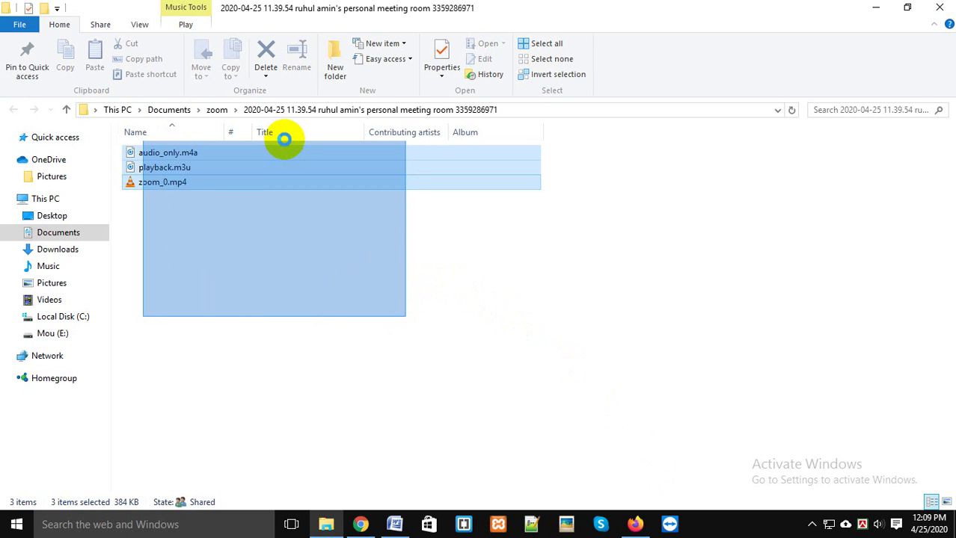
pyautogui.moveTo(284, 139); pyautogui.dragTo(287, 145)
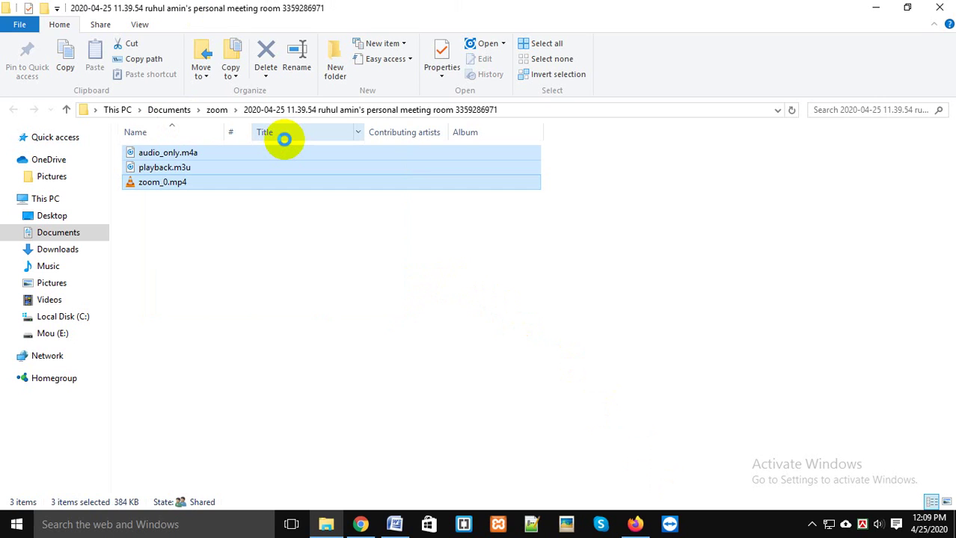
pyautogui.press('Delete')
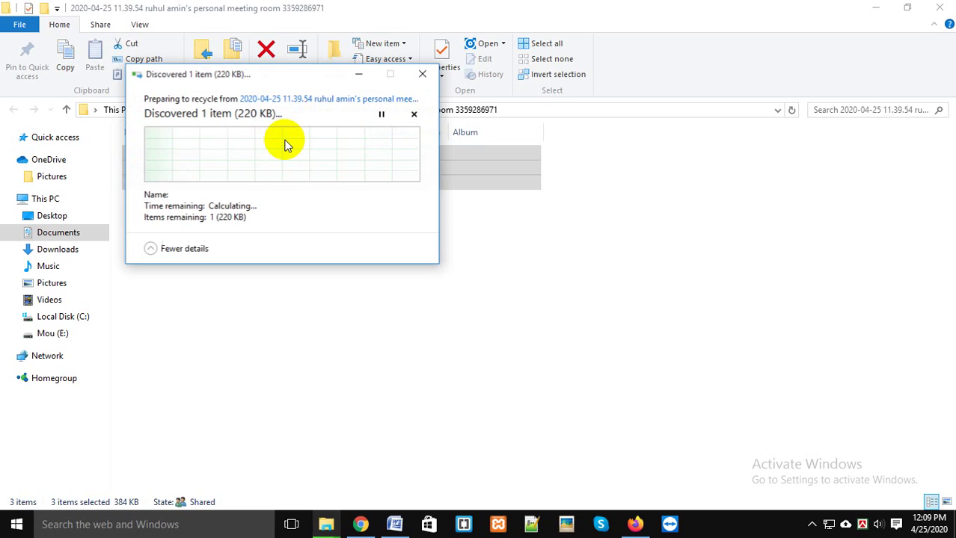
pyautogui.click(952, 3)
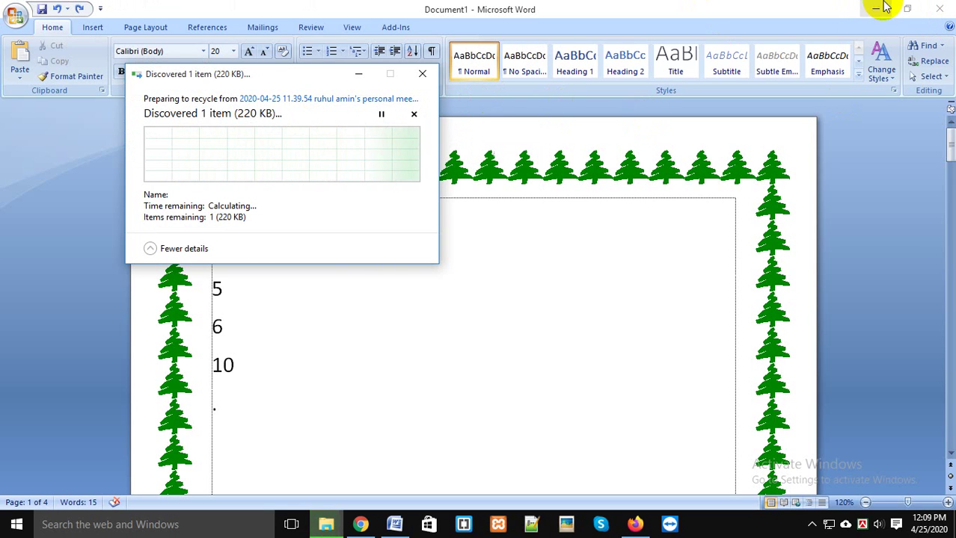
pyautogui.click(876, 8)
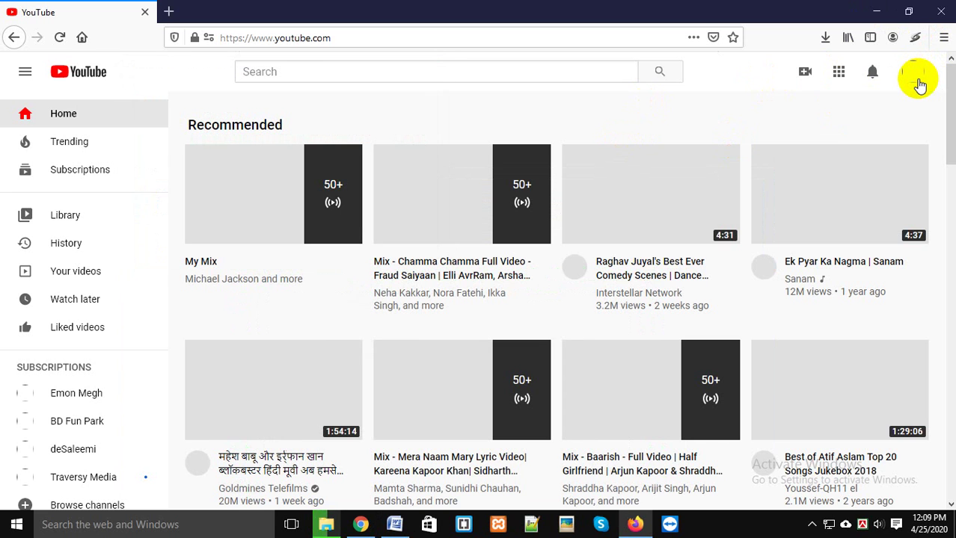
# Step: Minimize Firefox, move the recycle window aside, and start a maximized new Zoom meeting
pyautogui.click(875, 11)
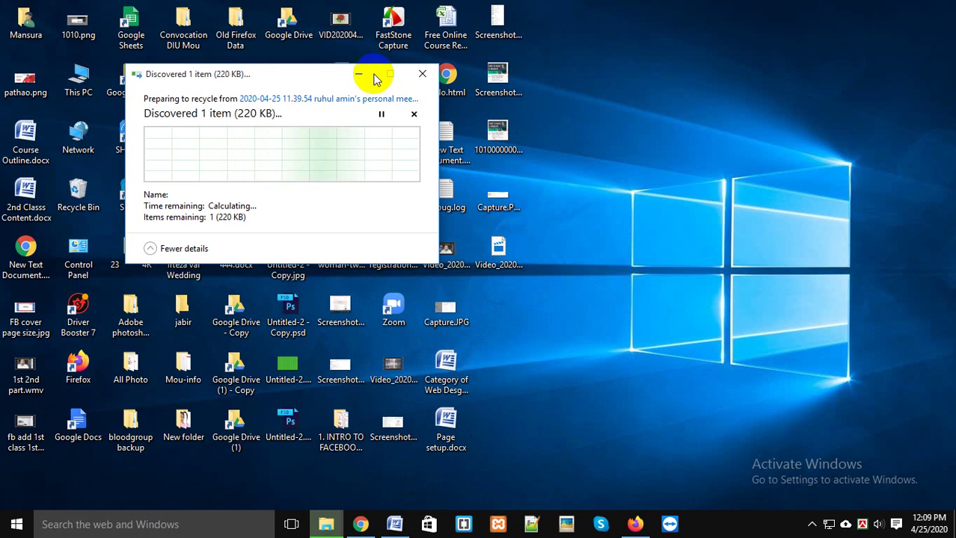
pyautogui.moveTo(299, 66); pyautogui.dragTo(763, 56)
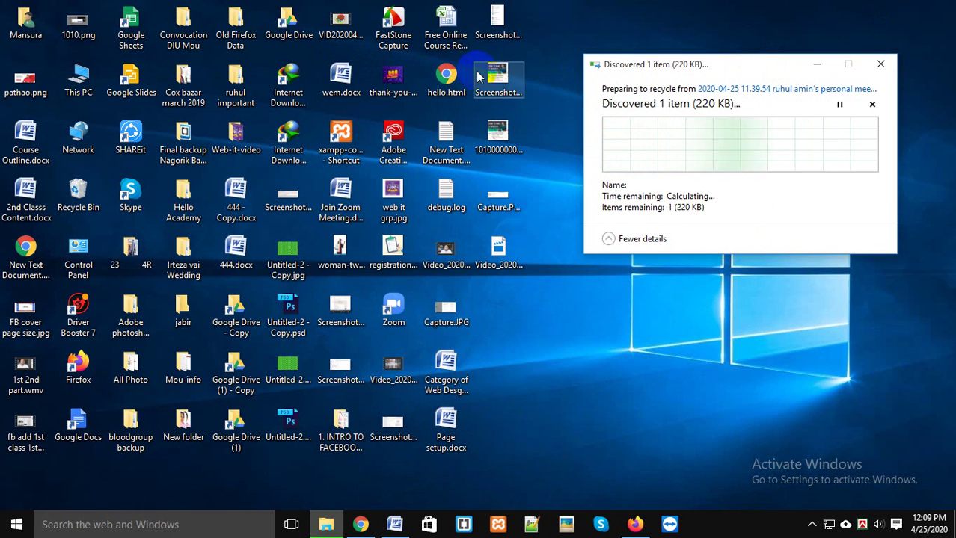
pyautogui.click(394, 310)
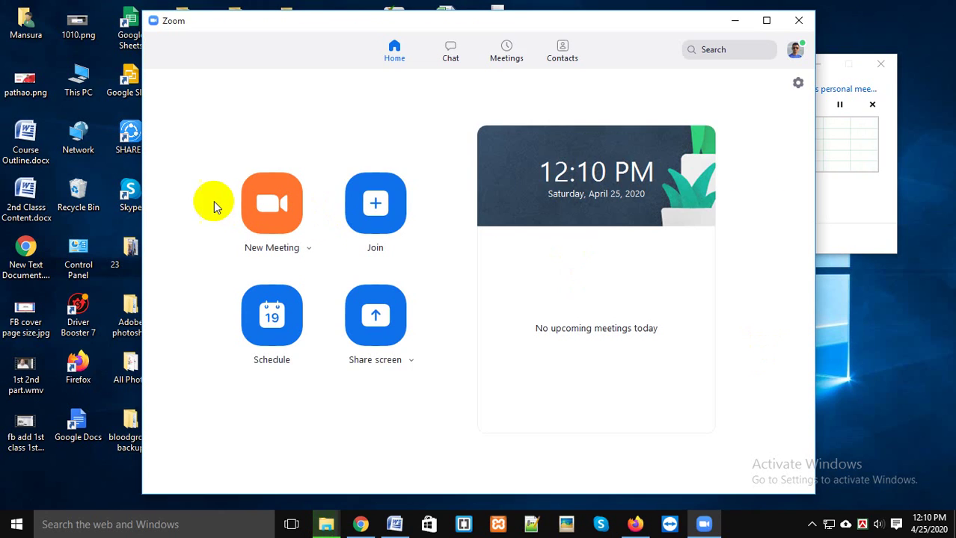
pyautogui.click(274, 196)
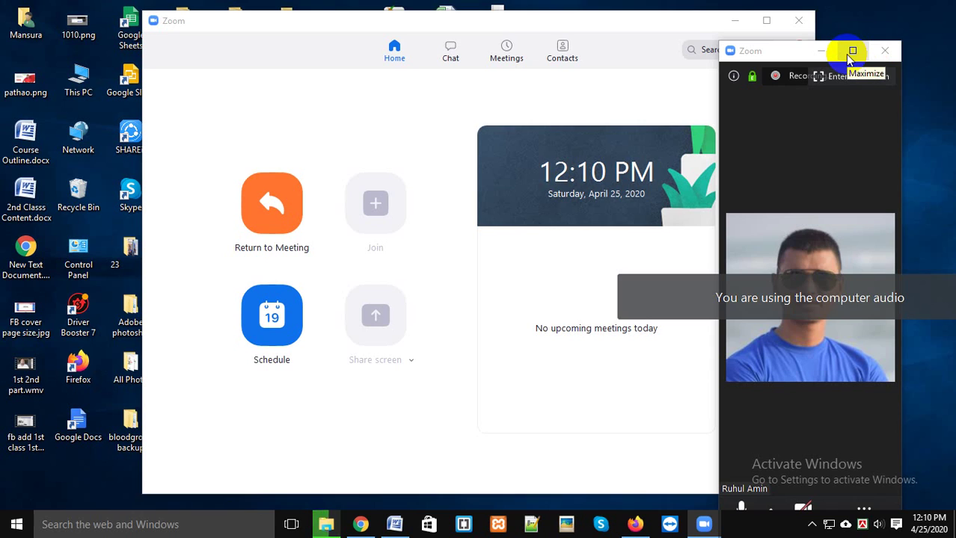
pyautogui.click(851, 52)
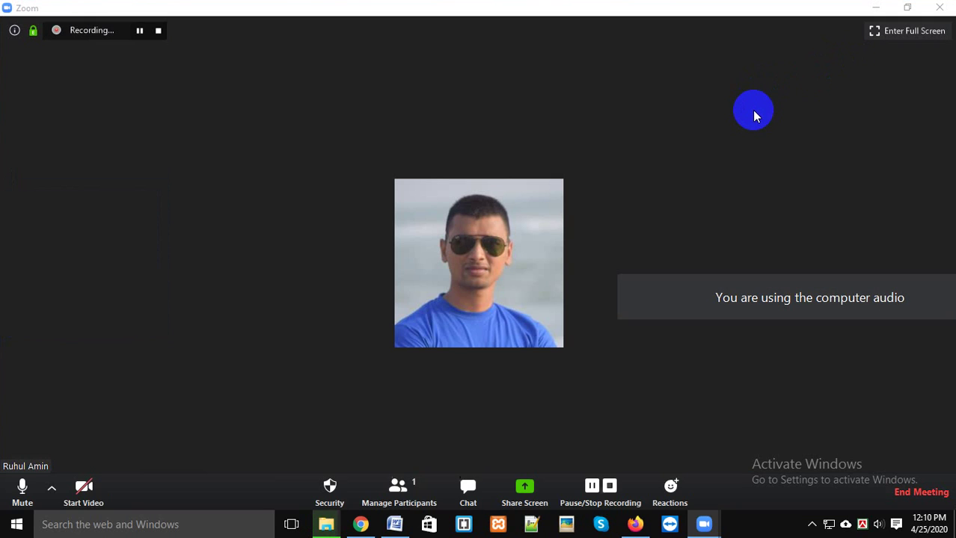
# Step: Pause the recording and admit all waiting-room attendees from the participants list
pyautogui.click(140, 31)
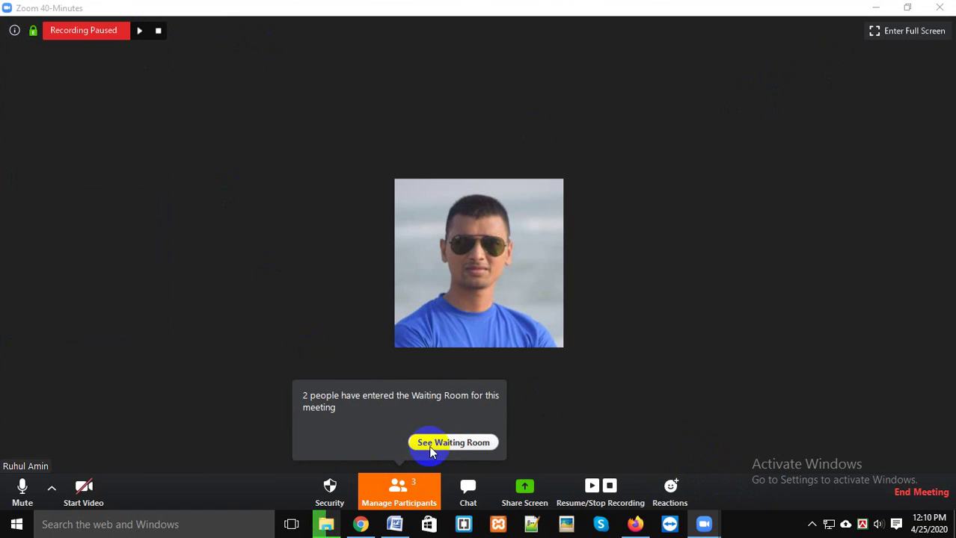
pyautogui.hotkey('alt', 'u')
pyautogui.click(923, 64)
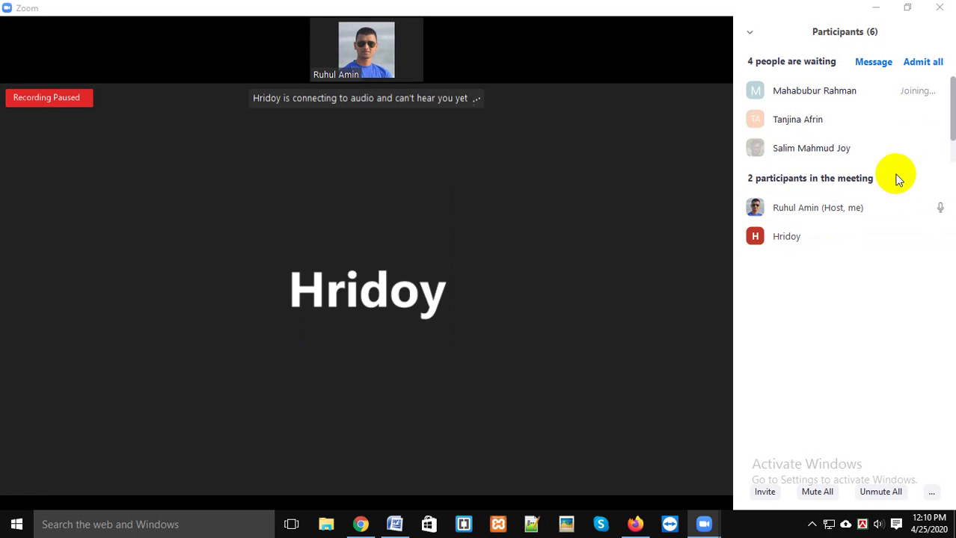
pyautogui.click(923, 63)
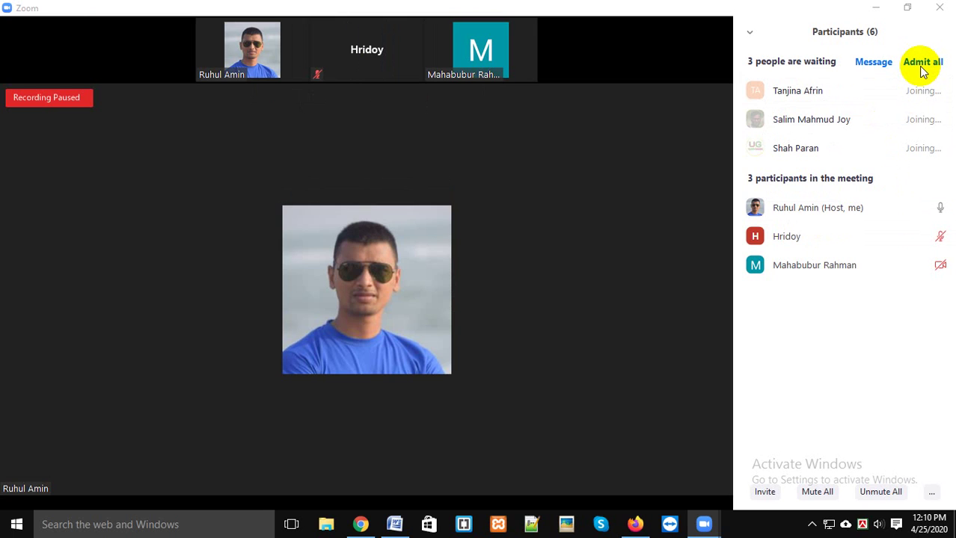
pyautogui.click(397, 487)
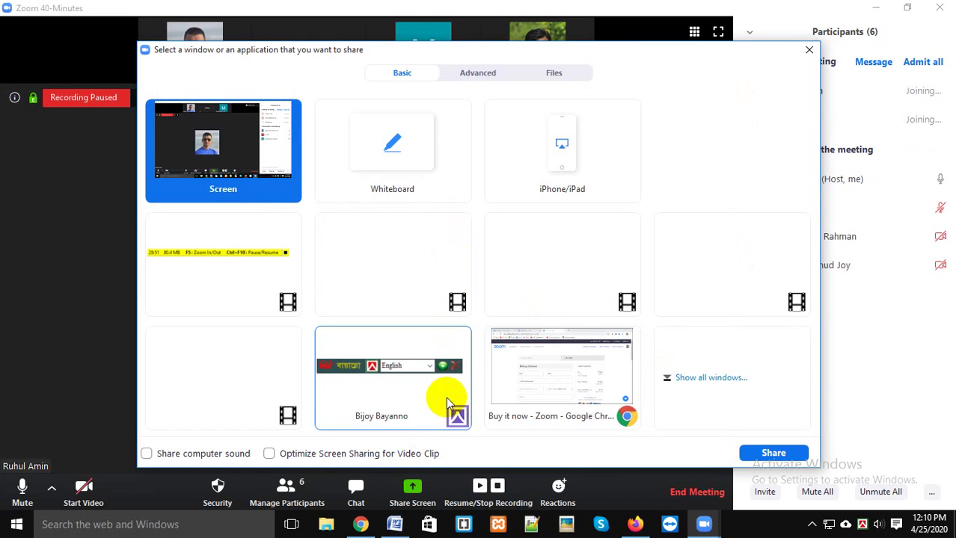
# Step: Share the Document1 - Microsoft Word window, picked from the full list of open windows
pyautogui.moveTo(399, 518)
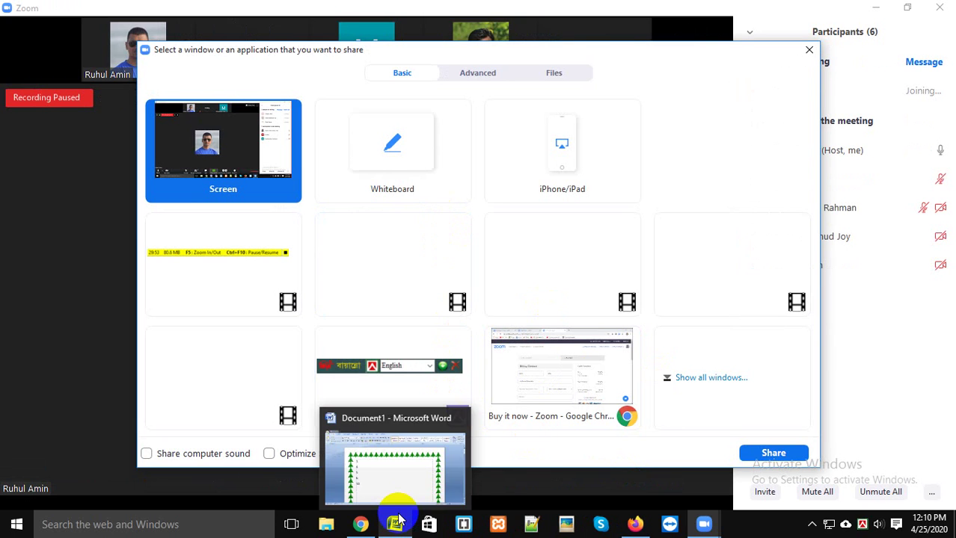
pyautogui.click(416, 469)
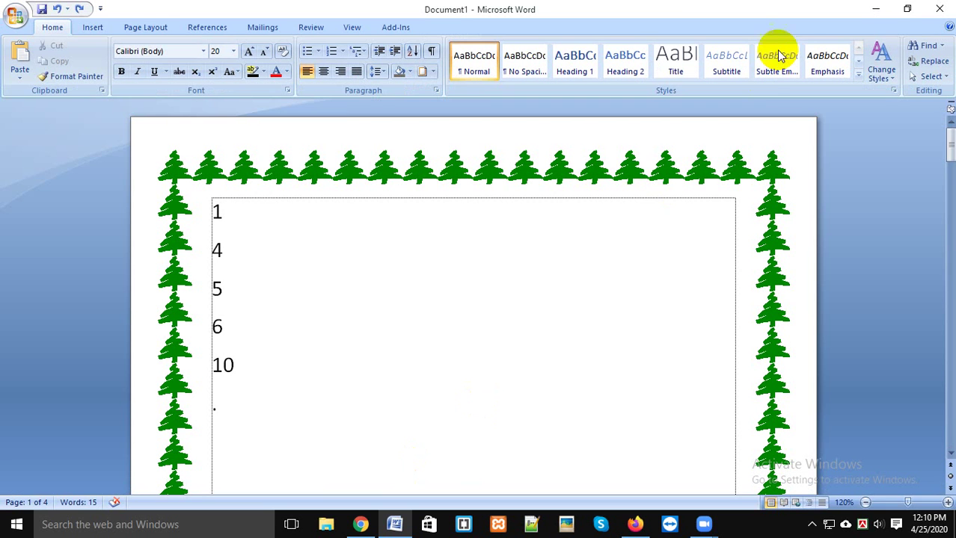
pyautogui.click(880, 8)
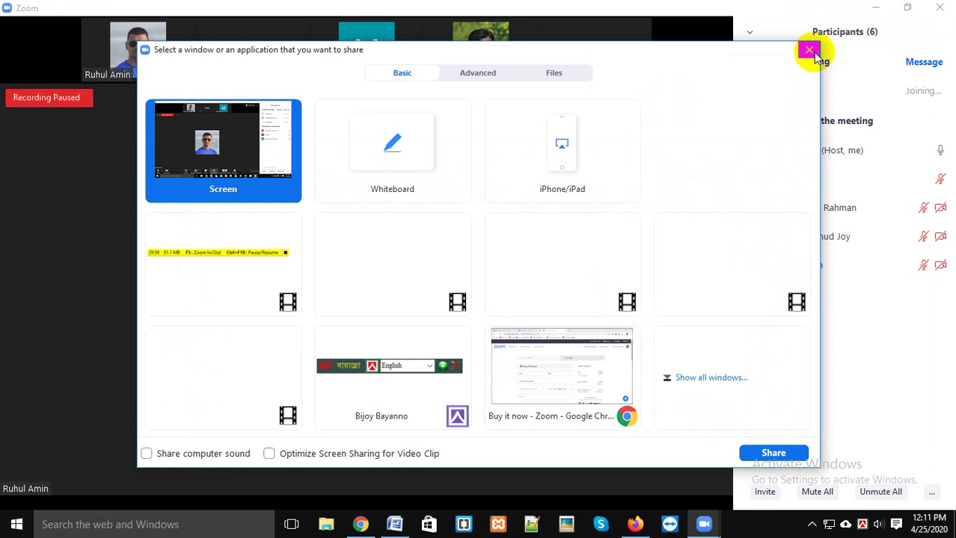
pyautogui.click(809, 49)
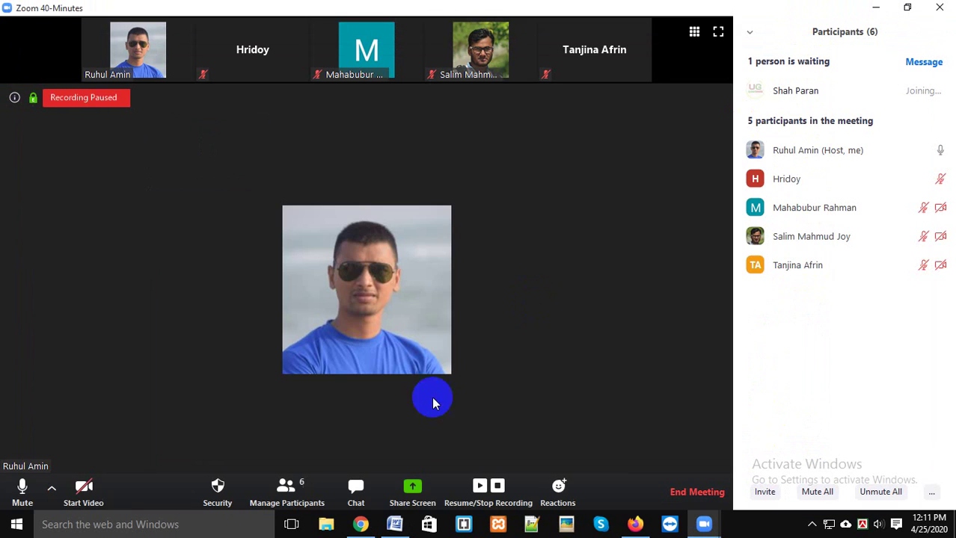
pyautogui.click(412, 492)
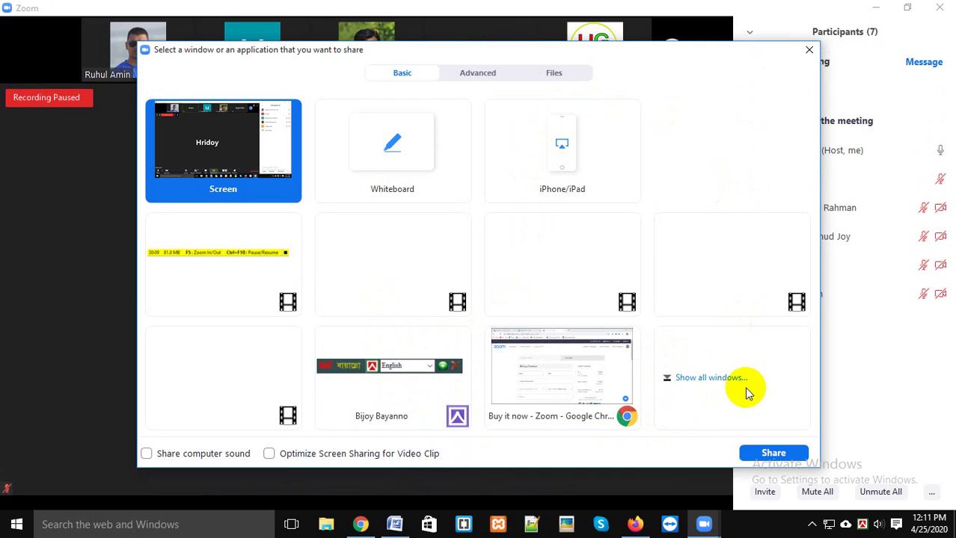
pyautogui.click(711, 378)
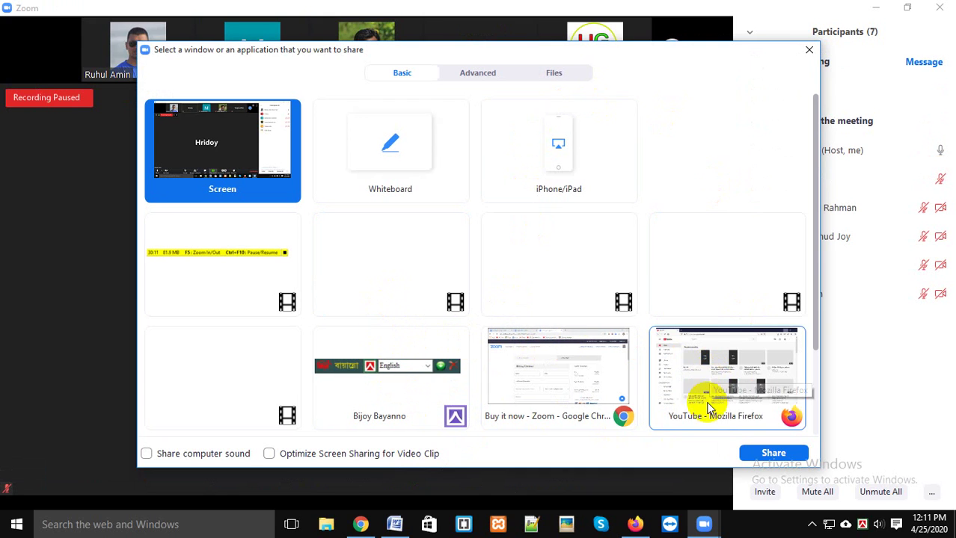
pyautogui.scroll(-2, 740, 376)
pyautogui.click(228, 352)
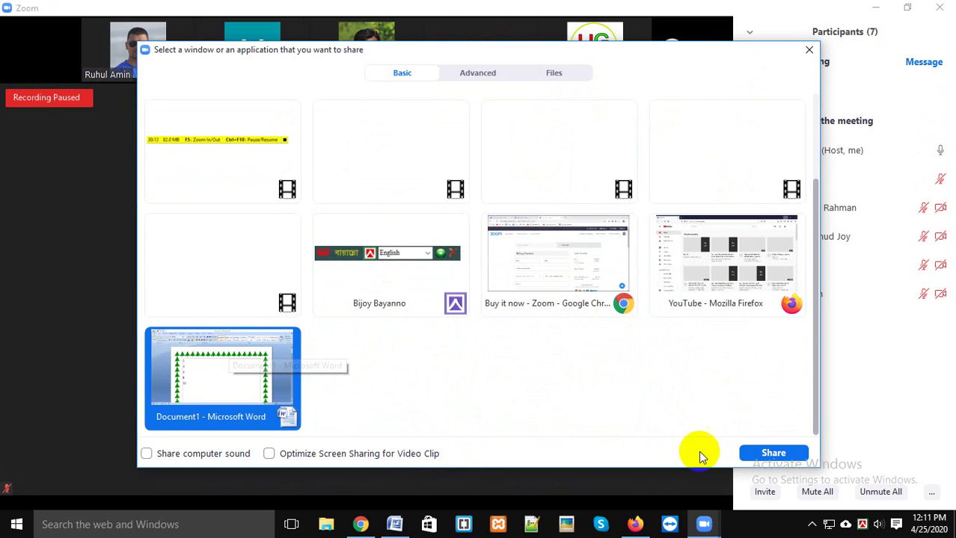
pyautogui.click(773, 453)
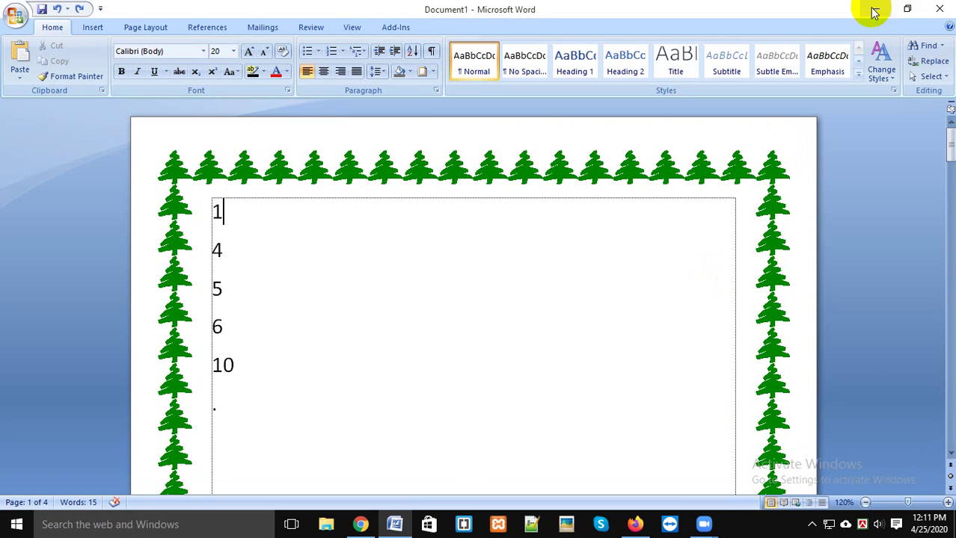
pyautogui.click(703, 523)
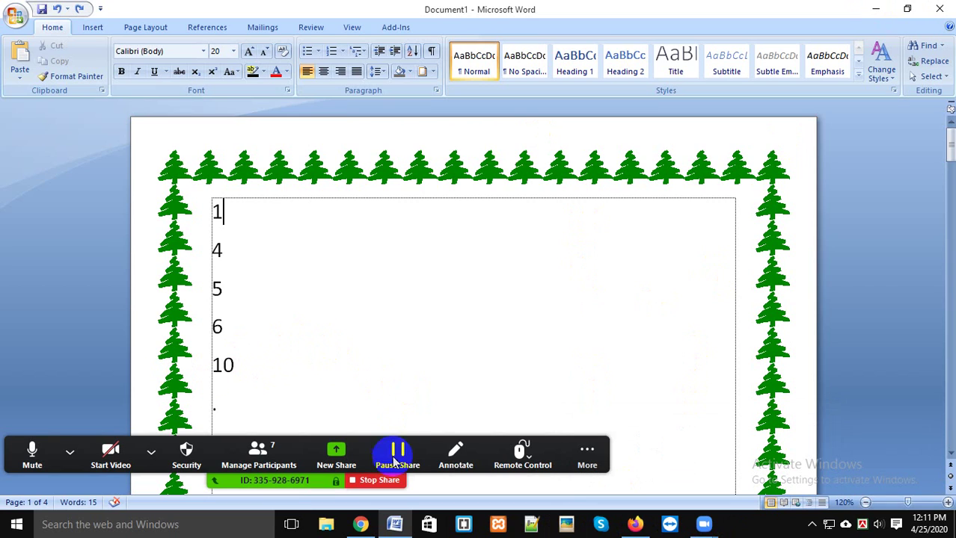
pyautogui.click(269, 459)
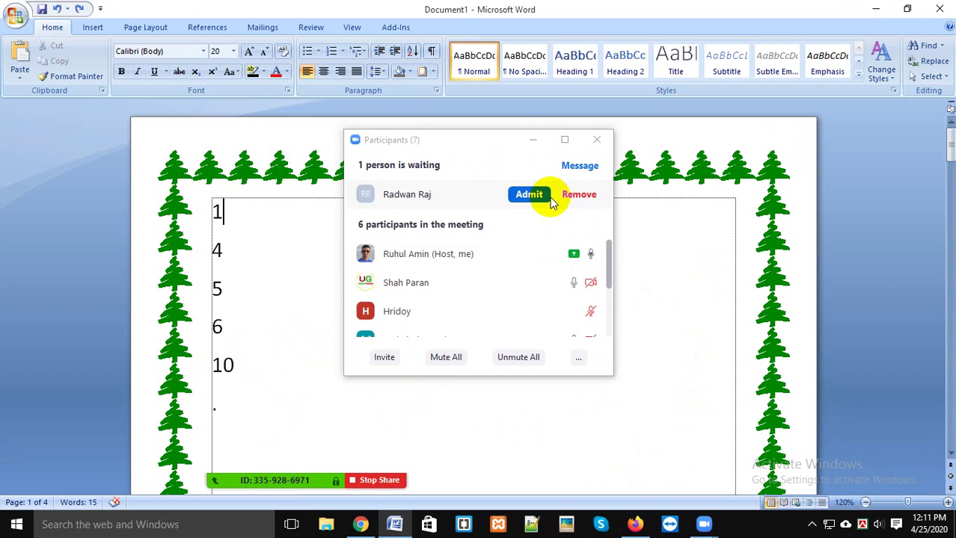
pyautogui.click(532, 195)
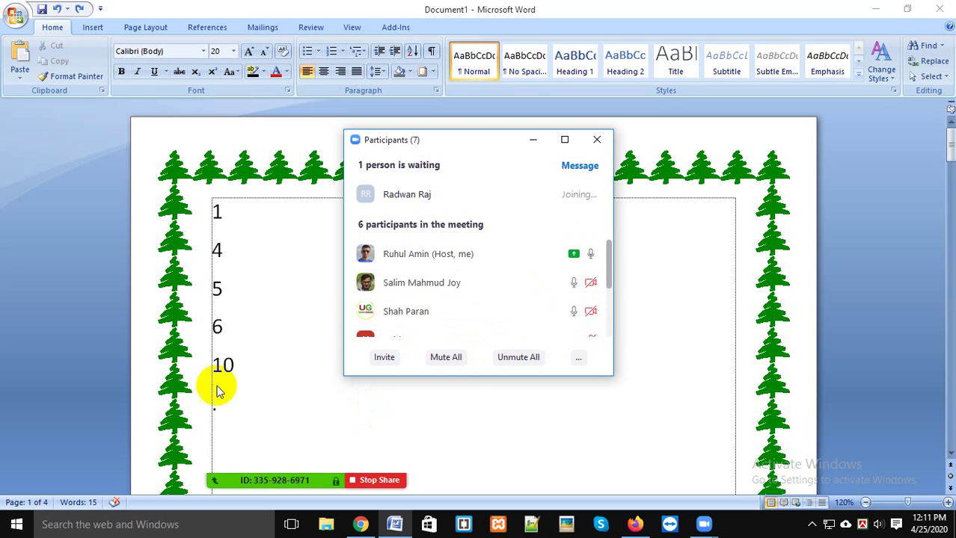
pyautogui.click(263, 337)
pyautogui.click(271, 297)
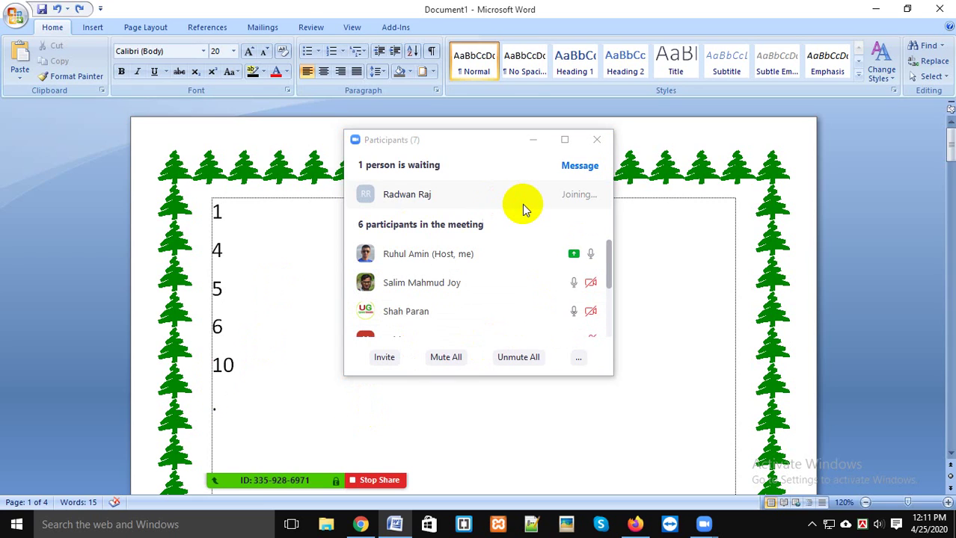
pyautogui.click(533, 140)
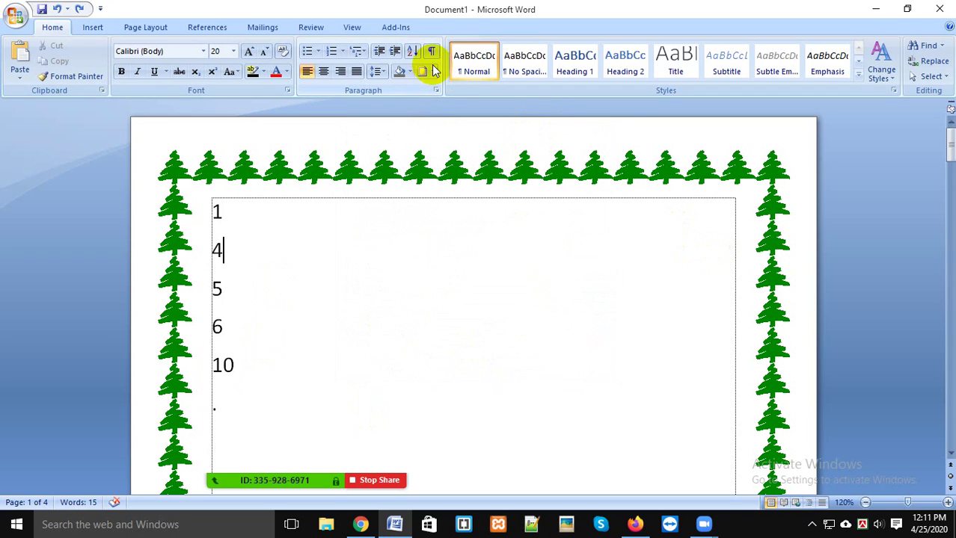
pyautogui.moveTo(251, 384); pyautogui.dragTo(213, 224)
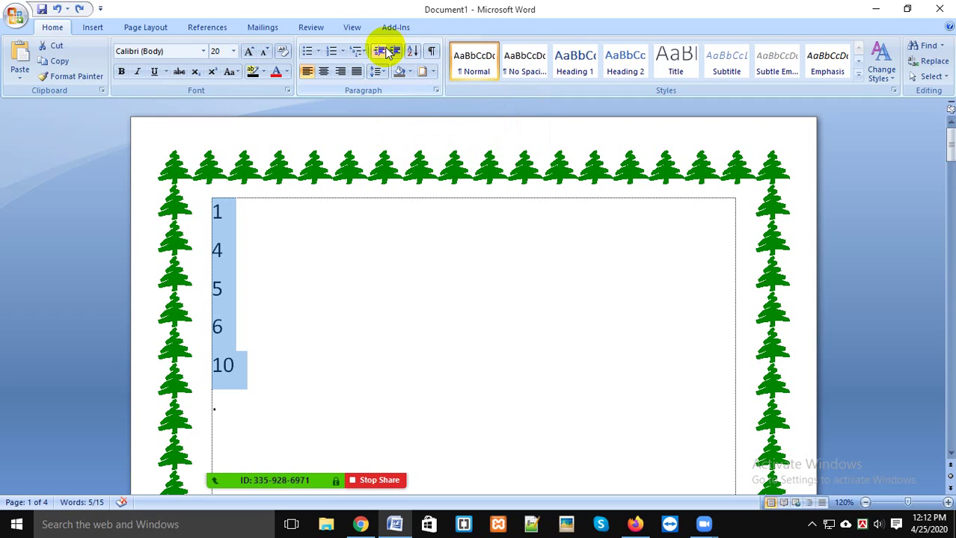
pyautogui.click(598, 450)
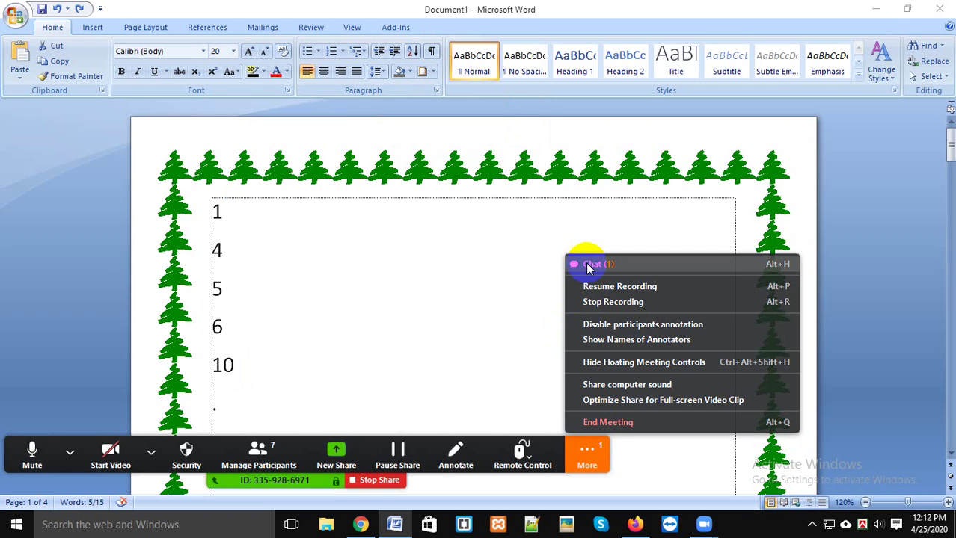
pyautogui.click(591, 265)
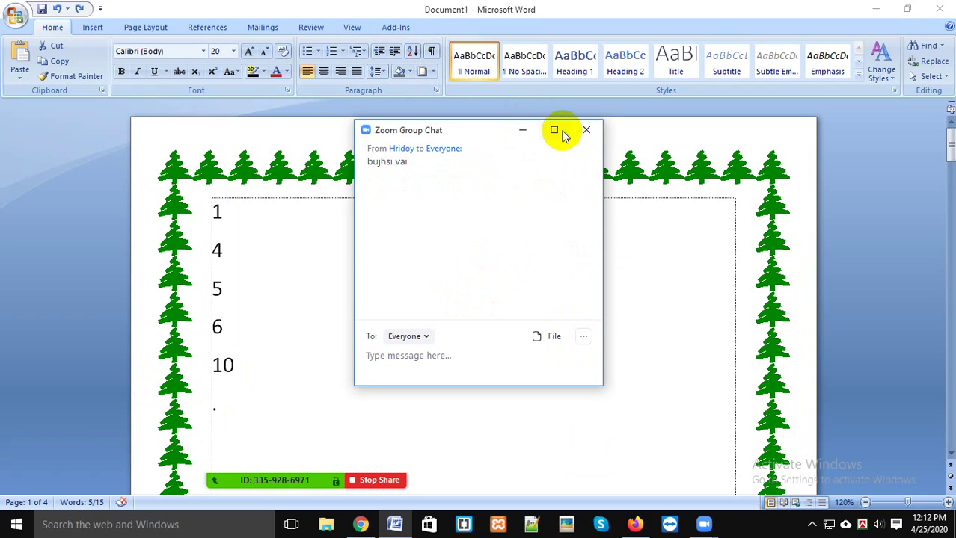
pyautogui.click(586, 131)
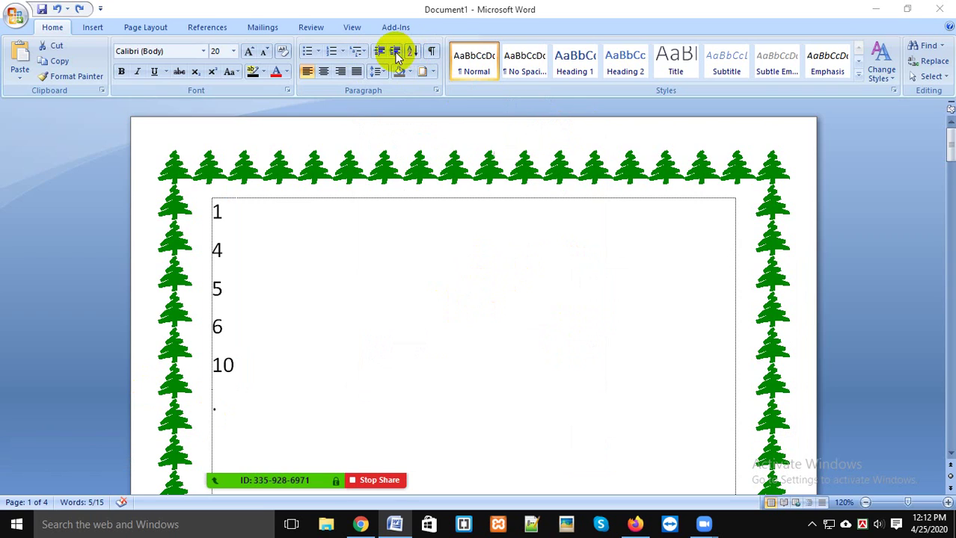
pyautogui.hotkey('ctrl', 'shift', 'Home')
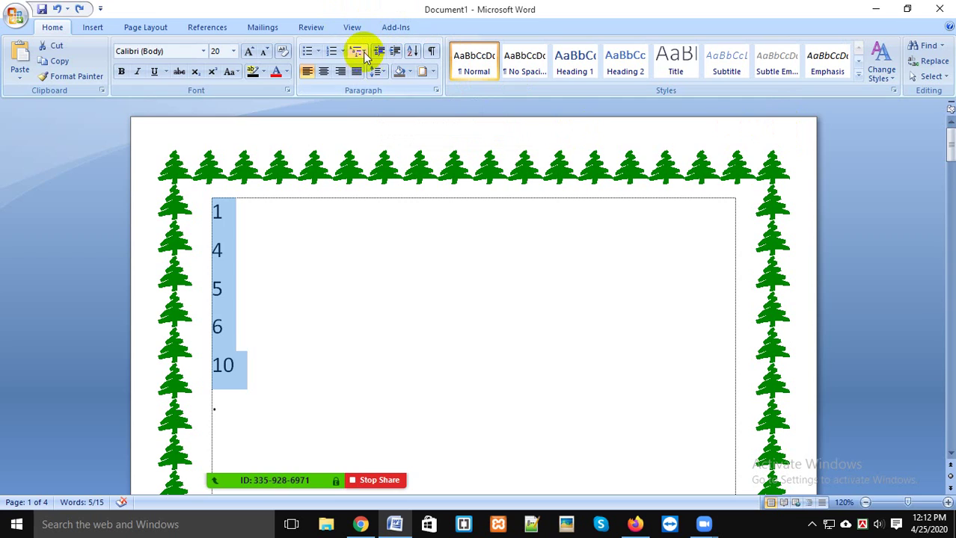
# Step: Delete all the number lines from the top box
pyautogui.click(349, 251)
pyautogui.moveTo(306, 408); pyautogui.dragTo(201, 206)
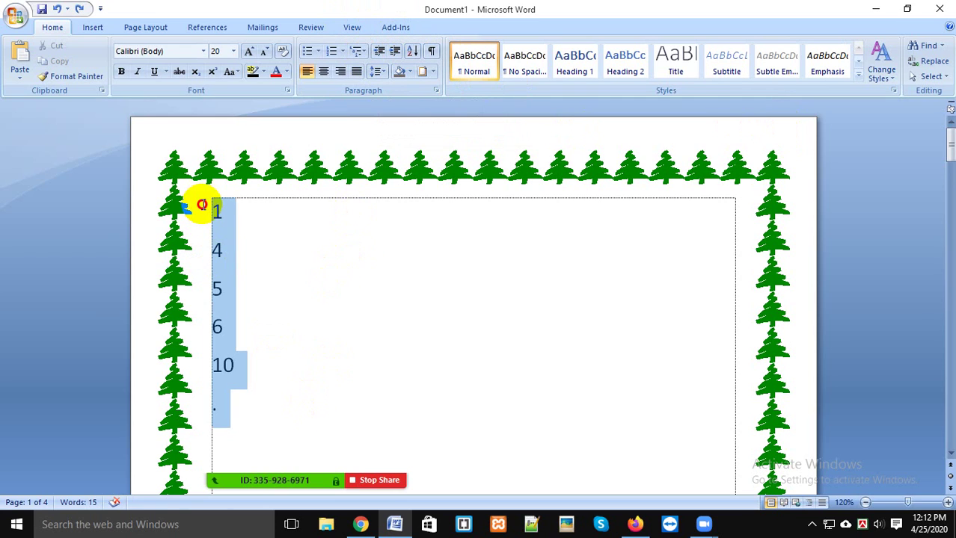
pyautogui.press('Delete')
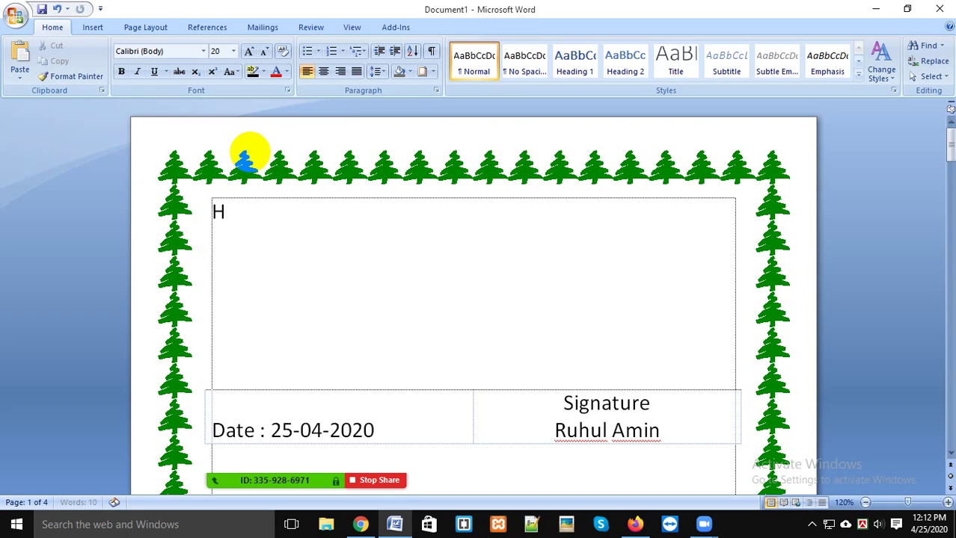
# Step: Type Rahim and Karim on separate lines in the emptied box
pyautogui.write('Hello')
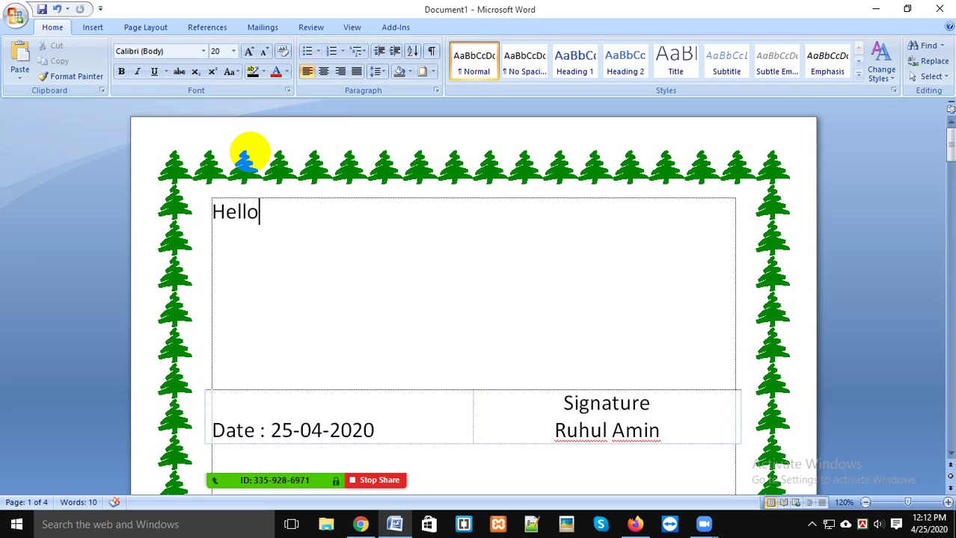
pyautogui.press('BackSpace')
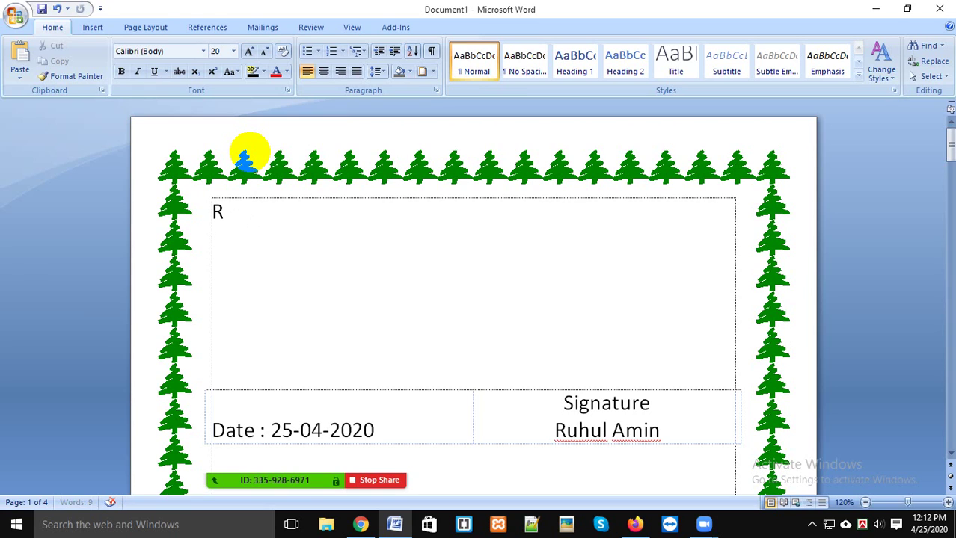
pyautogui.press('Return')
pyautogui.write('Karim')
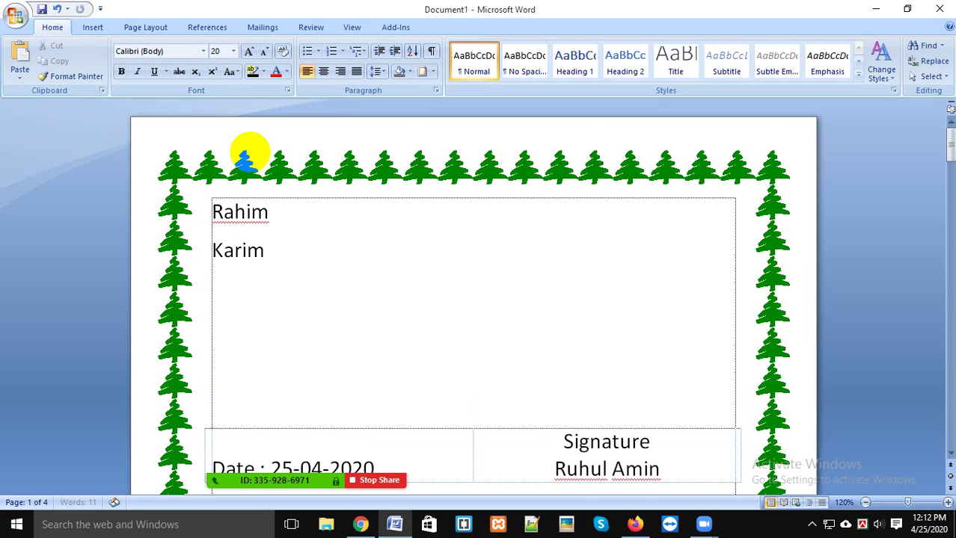
pyautogui.press('Return')
pyautogui.press('Return')
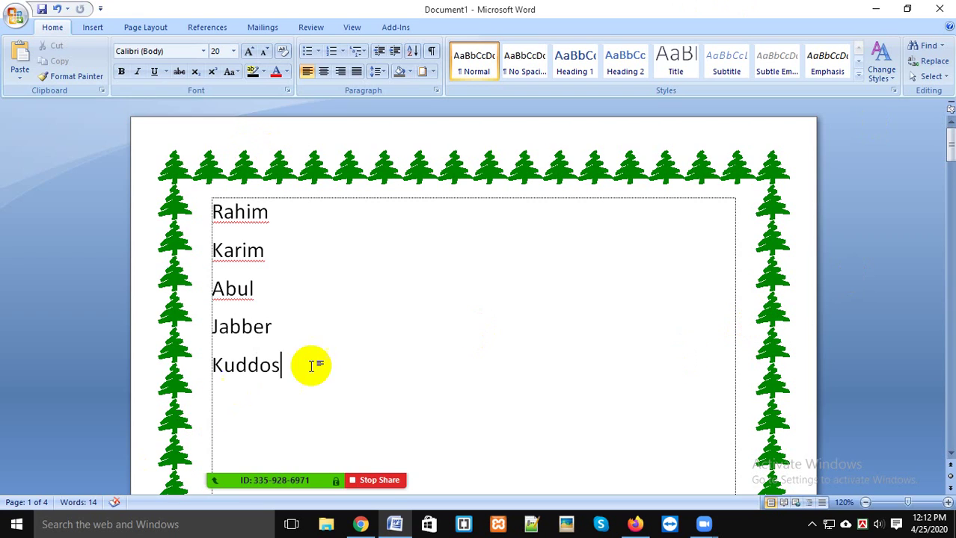
# Step: Number the five names and add items sdfjasdfj, sdfjalsfdj, sadfjasldfj plus an empty item
pyautogui.moveTo(293, 368); pyautogui.dragTo(207, 212)
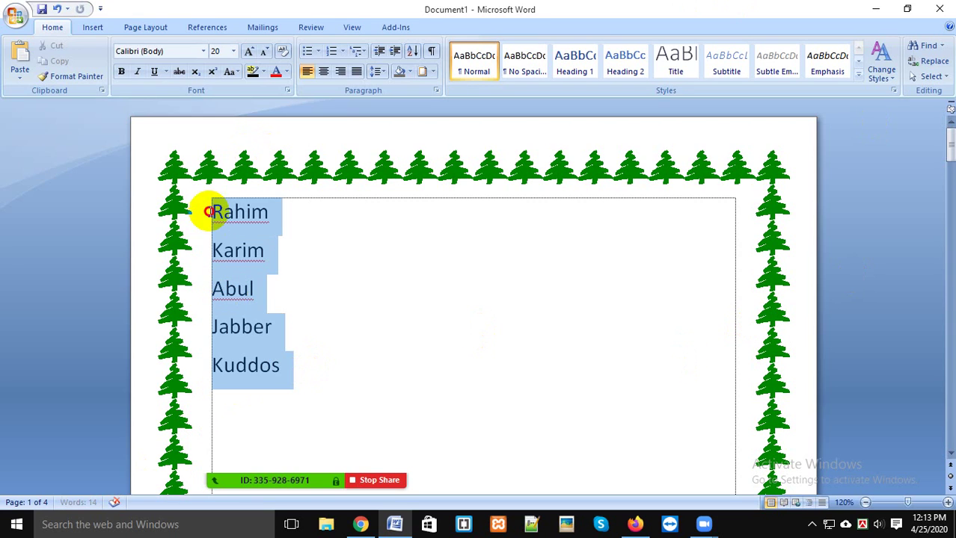
pyautogui.click(331, 50)
pyautogui.click(422, 319)
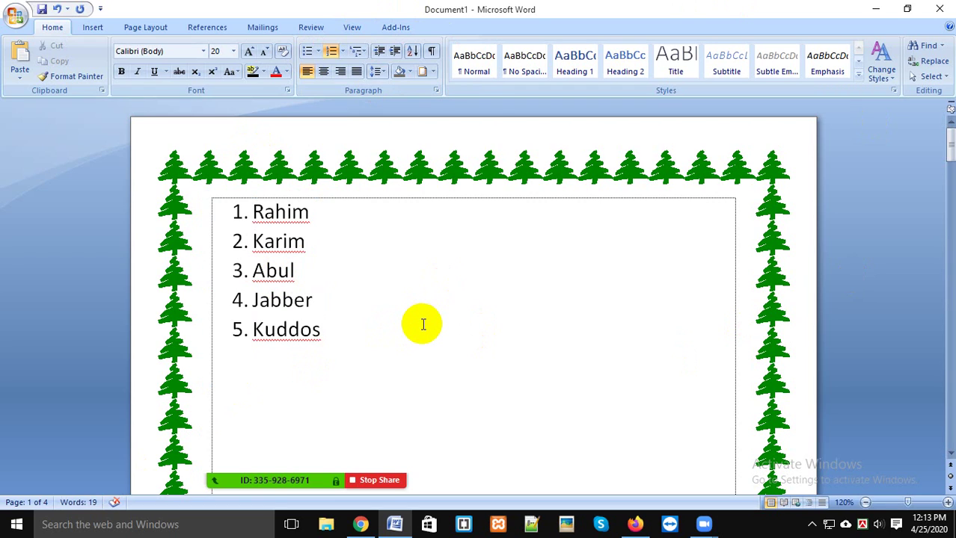
pyautogui.press('Return')
pyautogui.write('sdfjasdfj')
pyautogui.press('Return')
pyautogui.write('sdfjalsfdj')
pyautogui.press('Return')
pyautogui.write('sadfjasldfj')
pyautogui.press('Return')
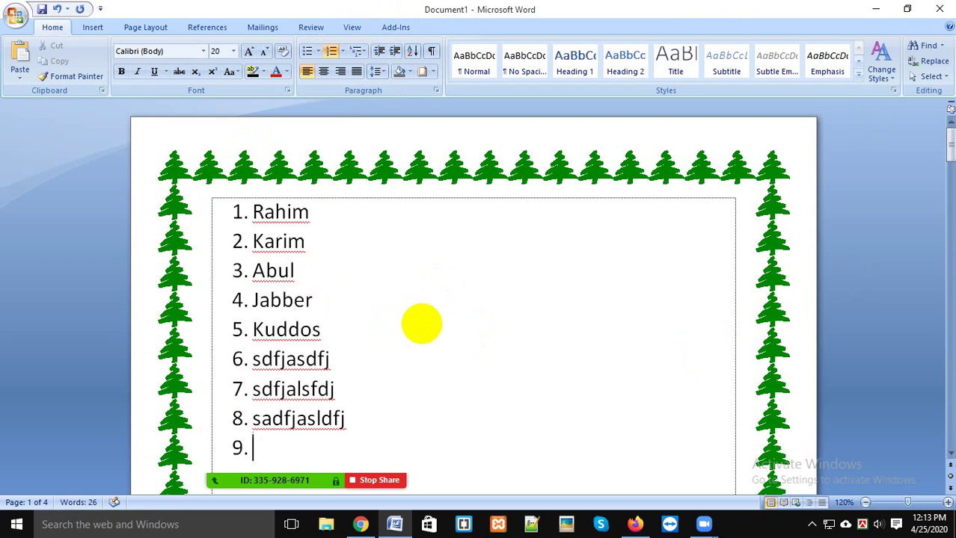
# Step: Switch the list to checkmark bullets from the Bullet Library
pyautogui.click(342, 51)
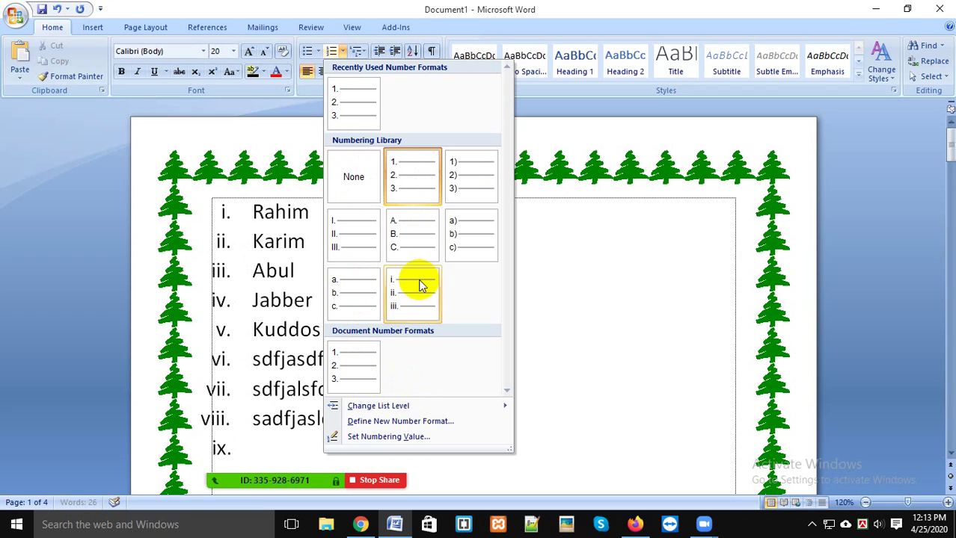
pyautogui.click(359, 52)
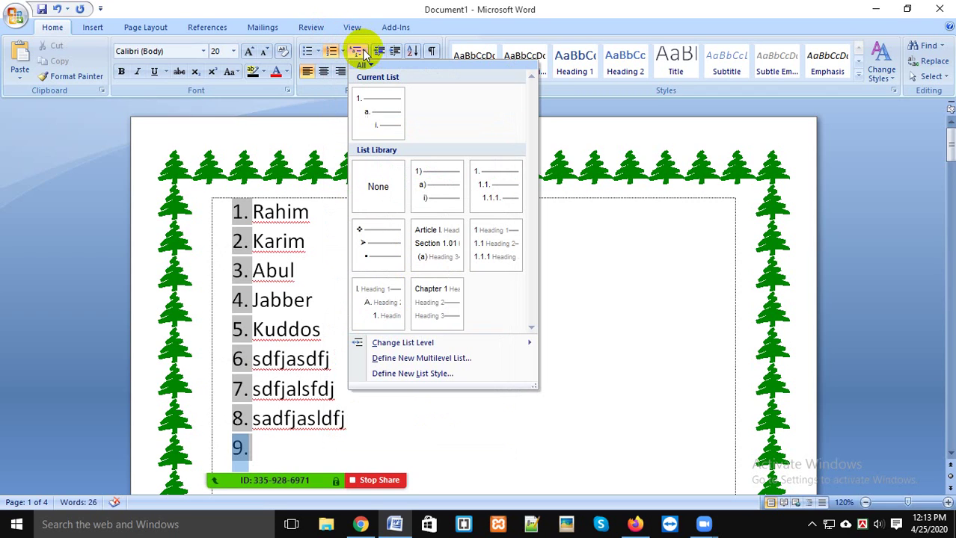
pyautogui.click(307, 52)
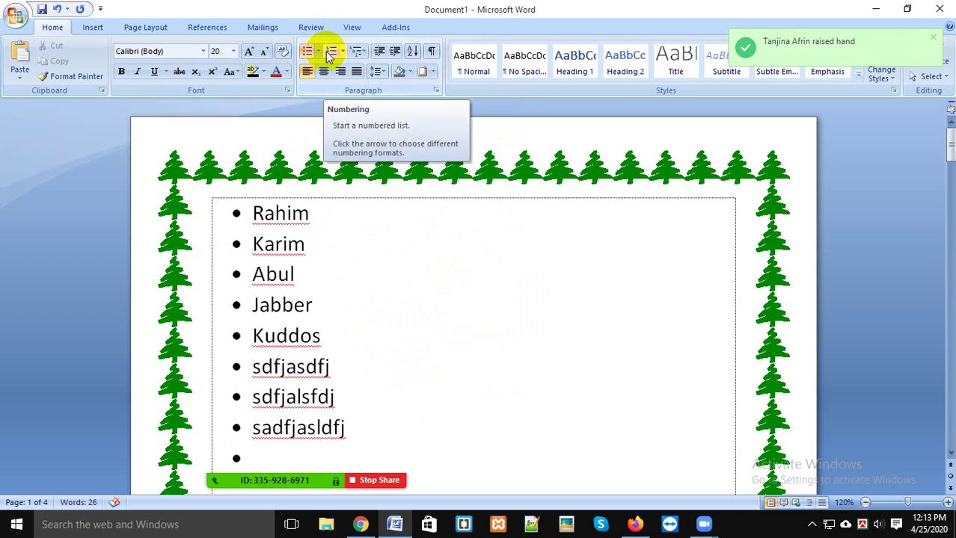
pyautogui.click(318, 52)
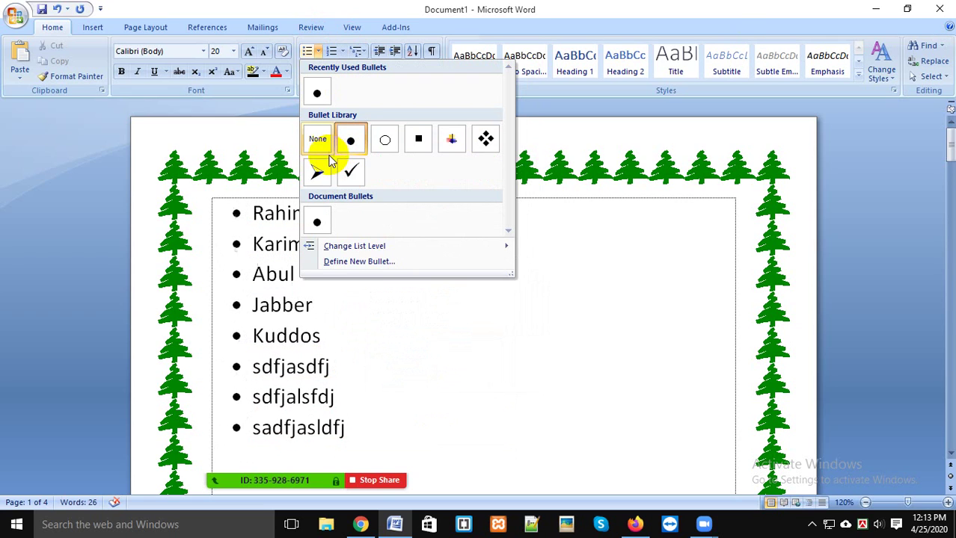
pyautogui.click(344, 175)
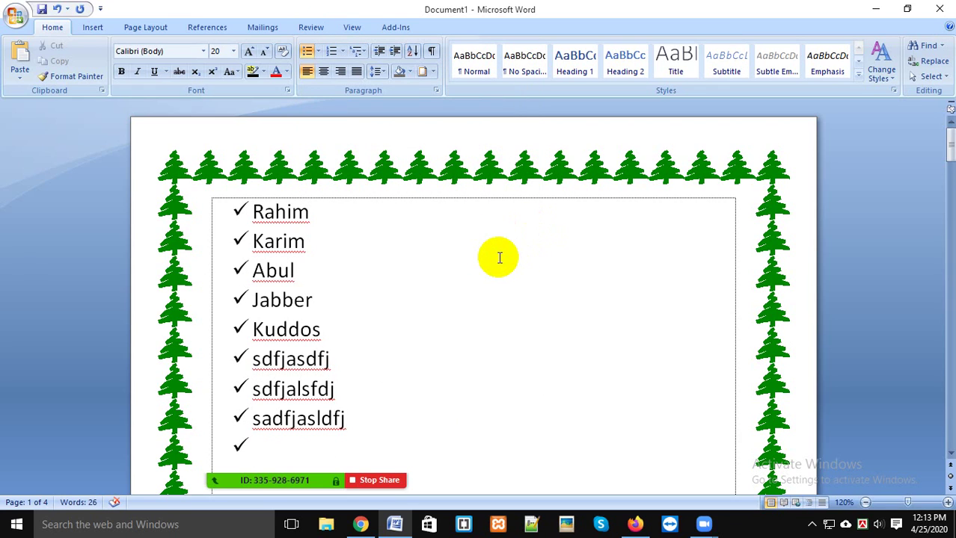
pyautogui.click(877, 526)
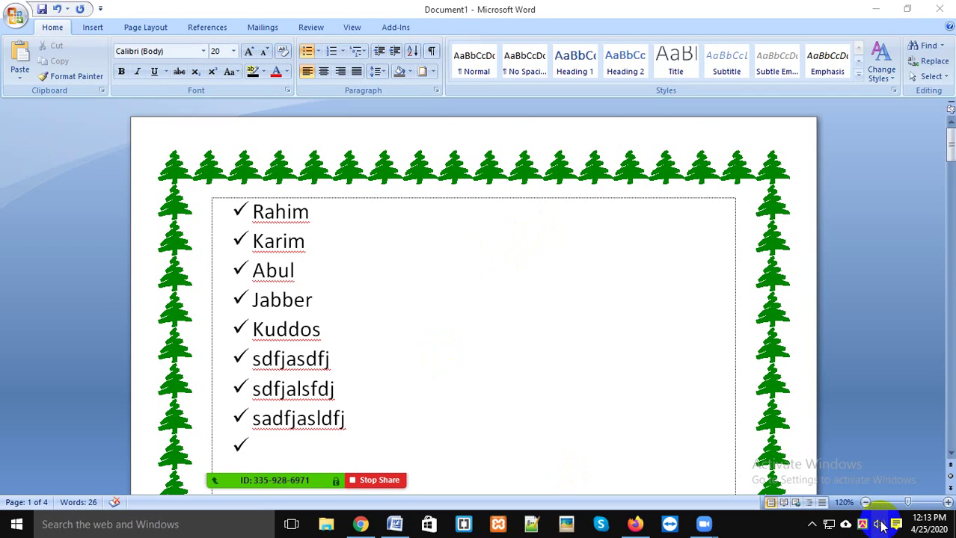
pyautogui.click(881, 528)
pyautogui.click(884, 525)
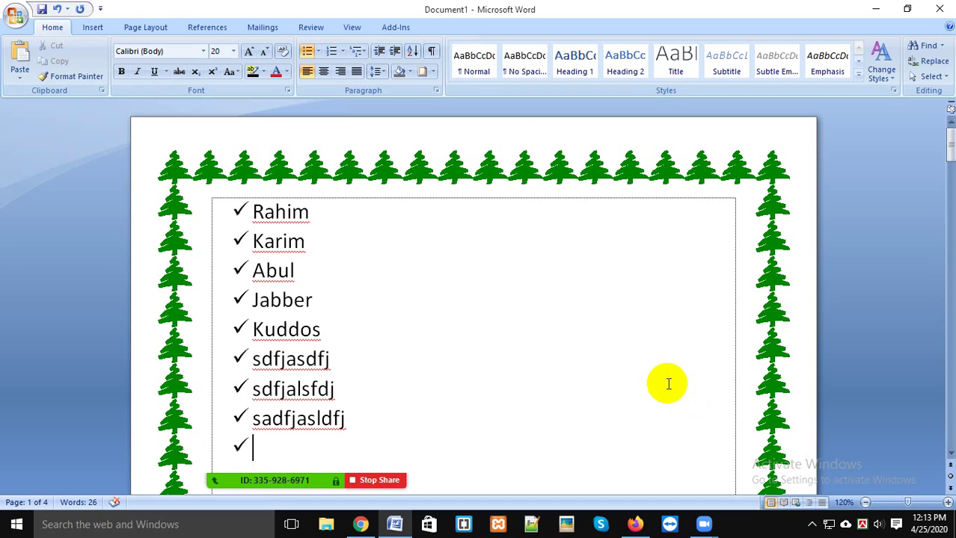
pyautogui.scroll(-1, 668, 385)
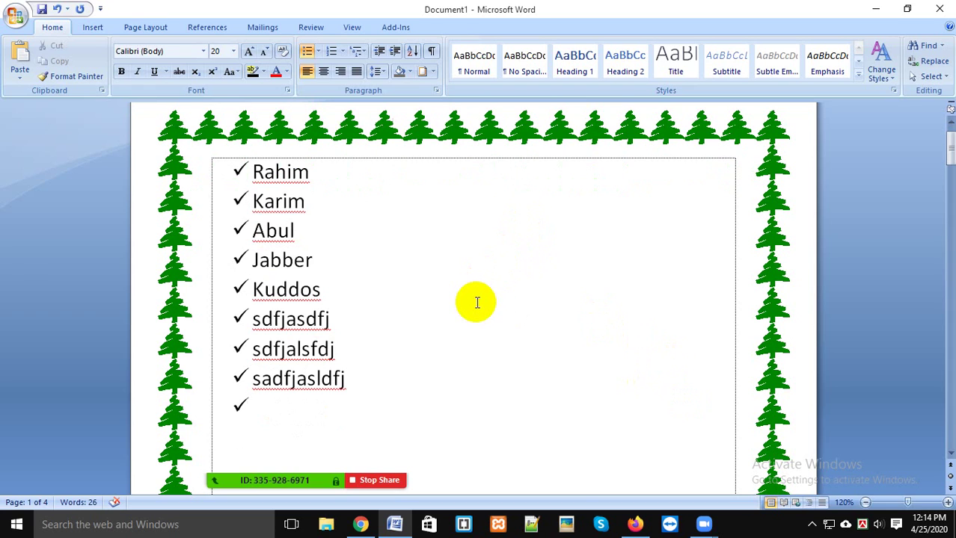
pyautogui.hotkey('ctrl', 'z')
pyautogui.hotkey('ctrl', 'z')
pyautogui.hotkey('ctrl', 'z')
pyautogui.hotkey('ctrl', 'z')
pyautogui.hotkey('ctrl', 'z')
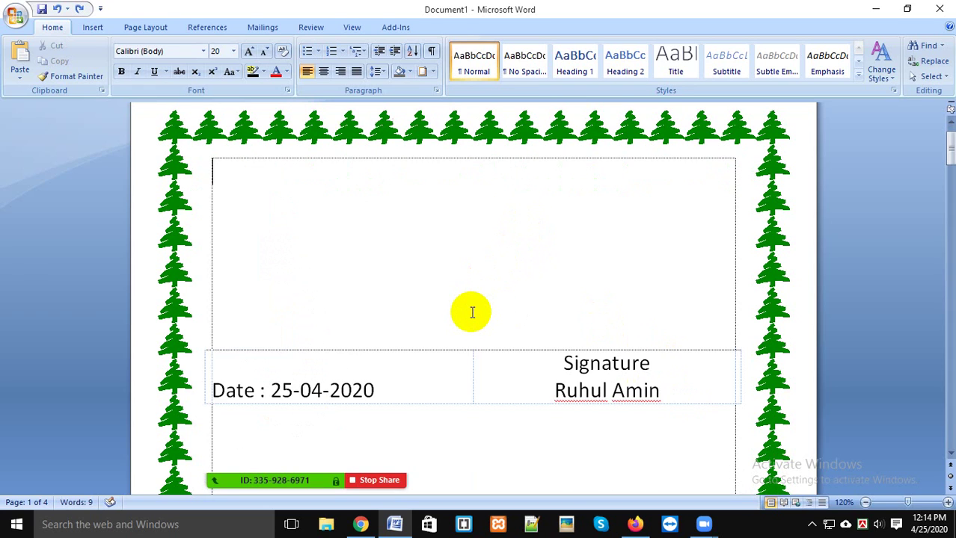
# Step: Type '1. Quality Control' without auto-numbering and '1. Method Validation' below, selecting the second line
pyautogui.write('1')
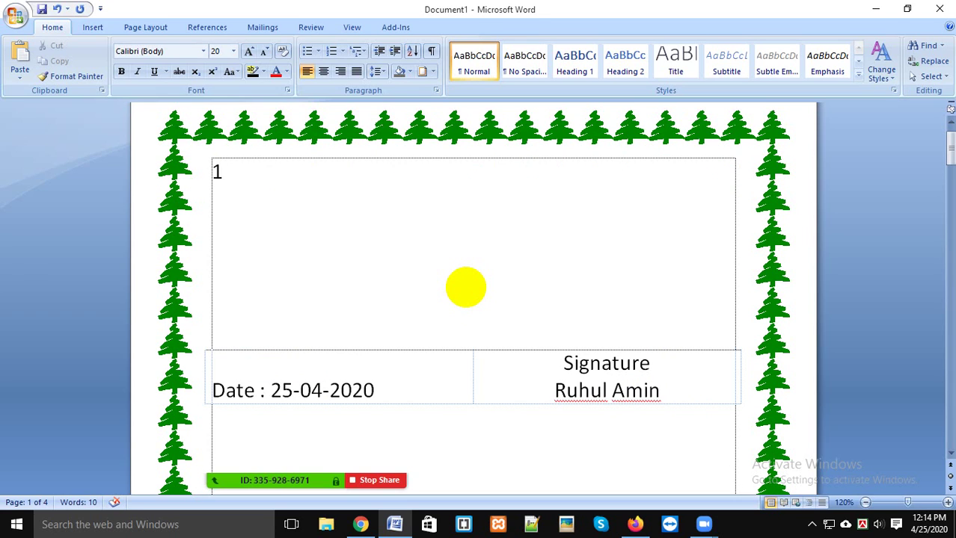
pyautogui.write('.')
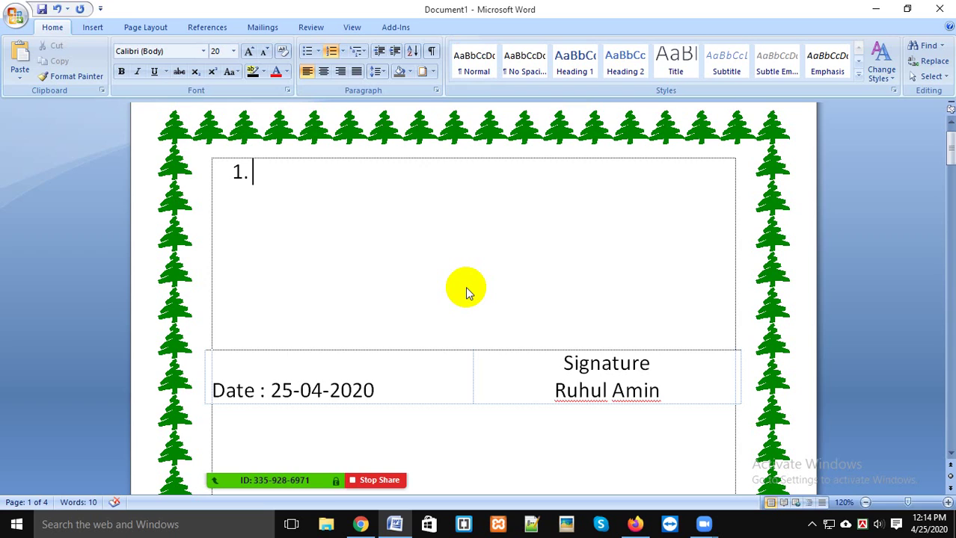
pyautogui.hotkey('ctrl', 'z')
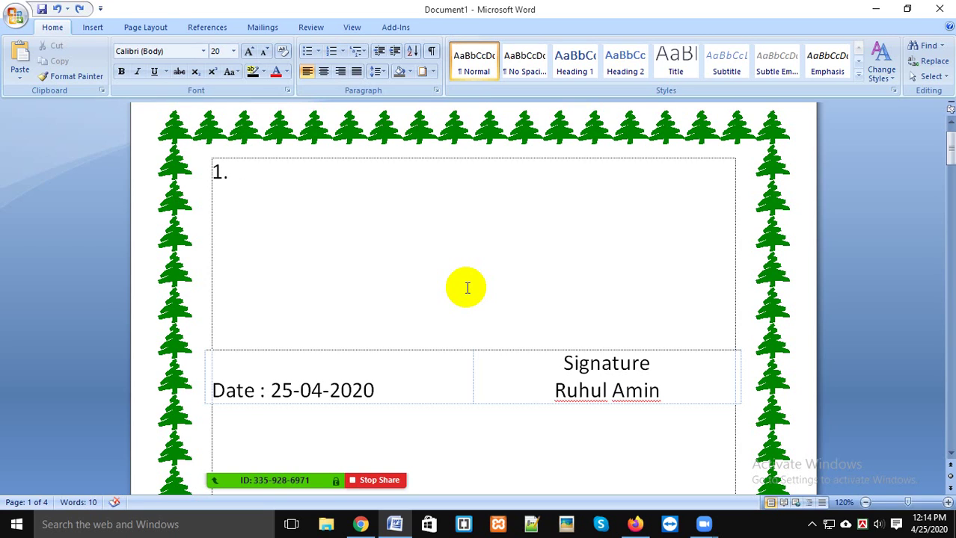
pyautogui.write('Quali')
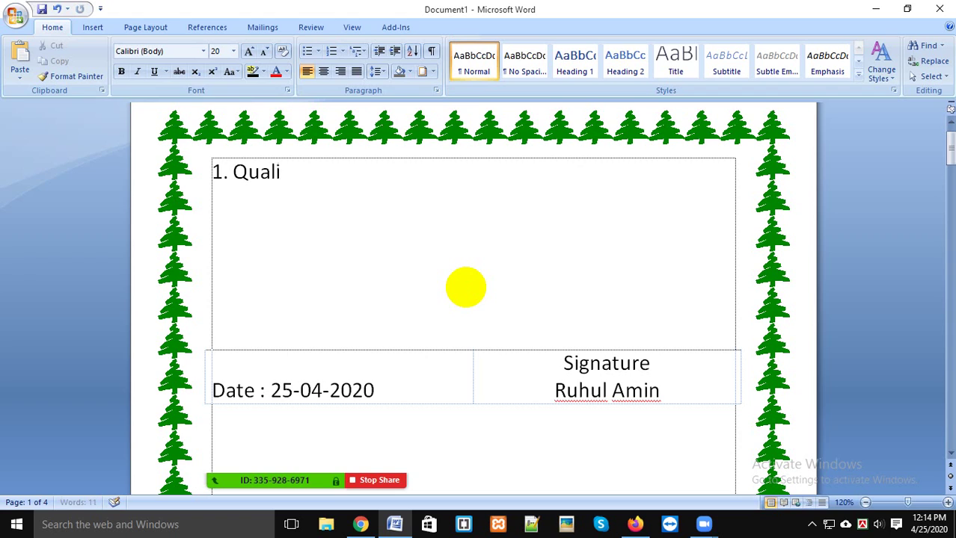
pyautogui.write('ty Control')
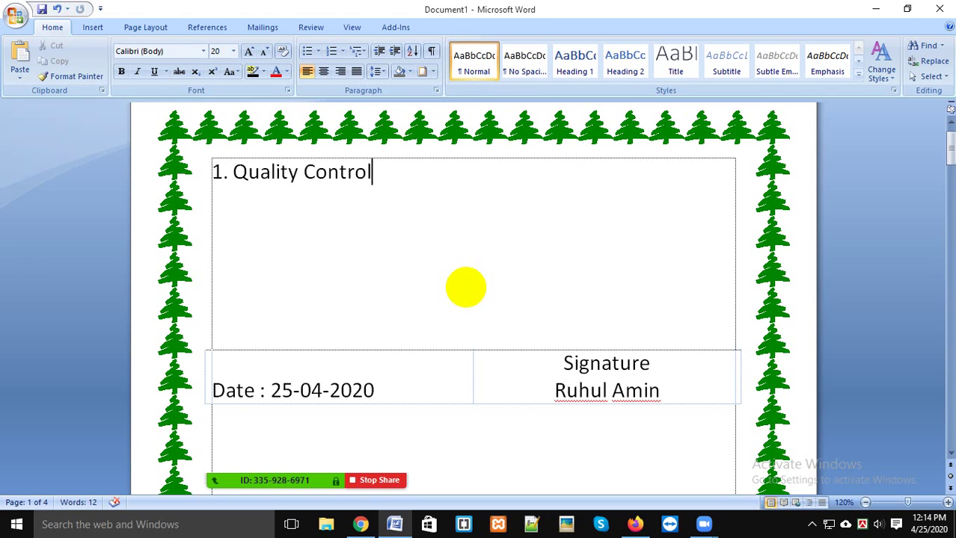
pyautogui.press('Return')
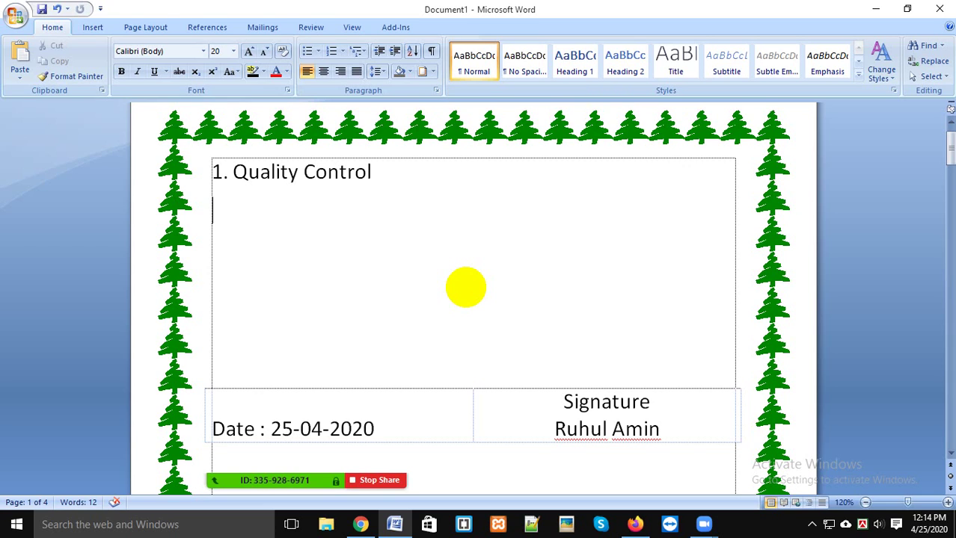
pyautogui.write('1. Method ')
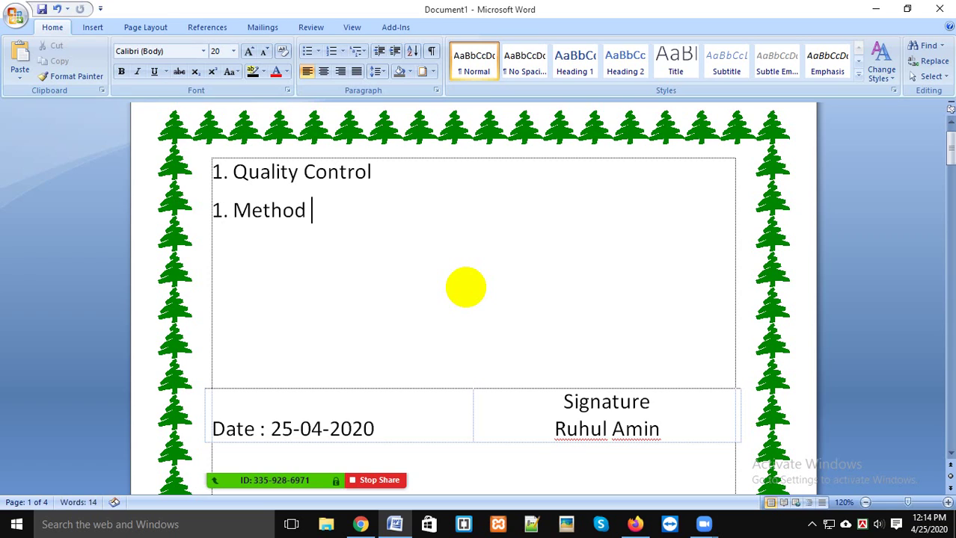
pyautogui.write('Validation')
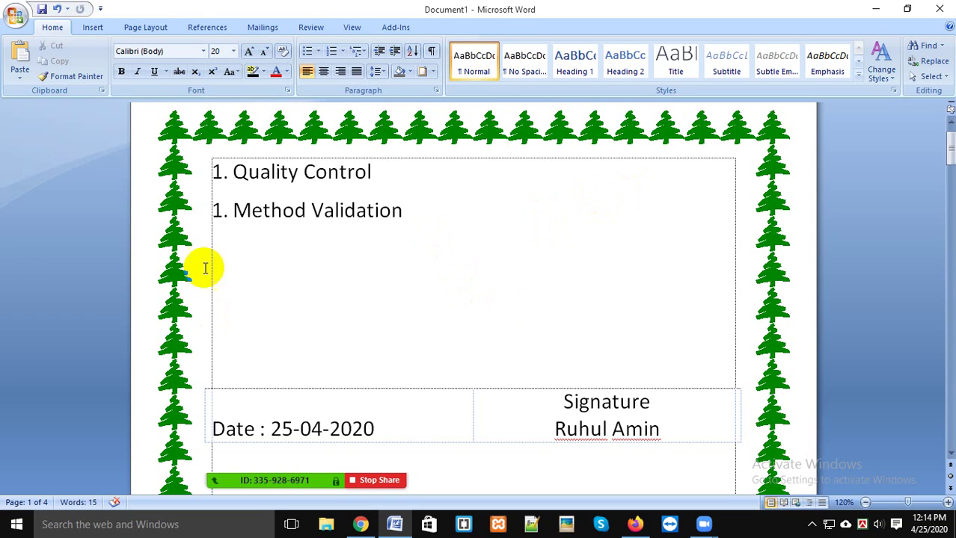
pyautogui.moveTo(210, 207); pyautogui.dragTo(433, 208)
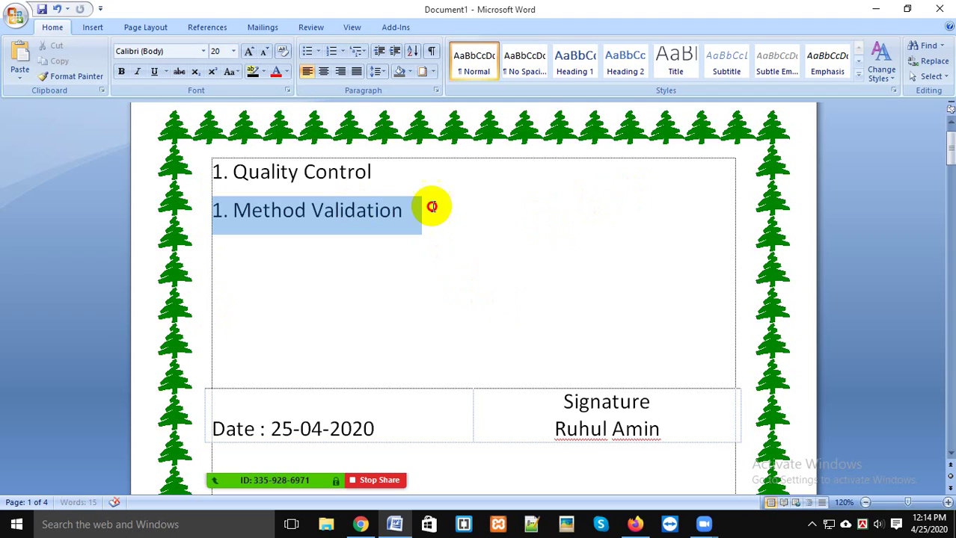
# Step: Dismiss the bullet choices and change the second line to '1.1 Method Validation'
pyautogui.click(317, 53)
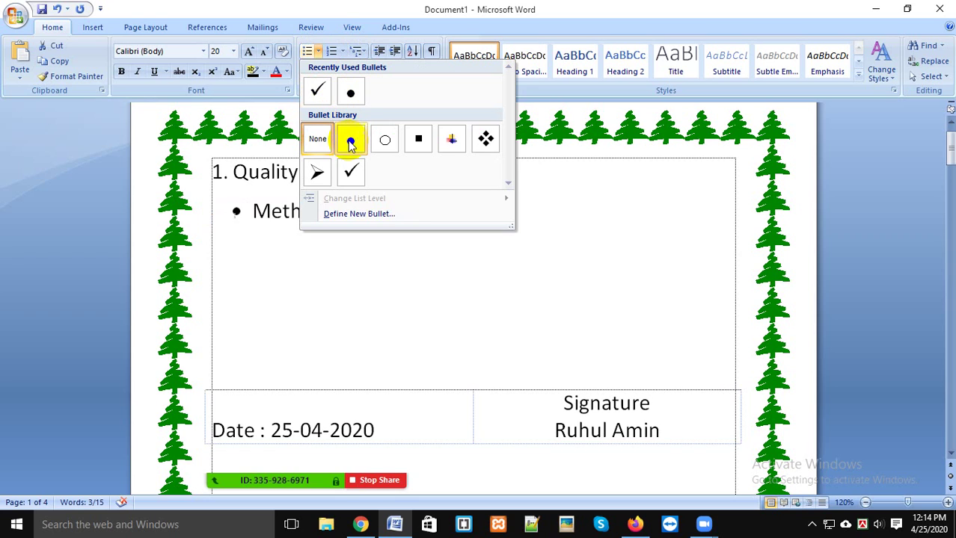
pyautogui.click(612, 305)
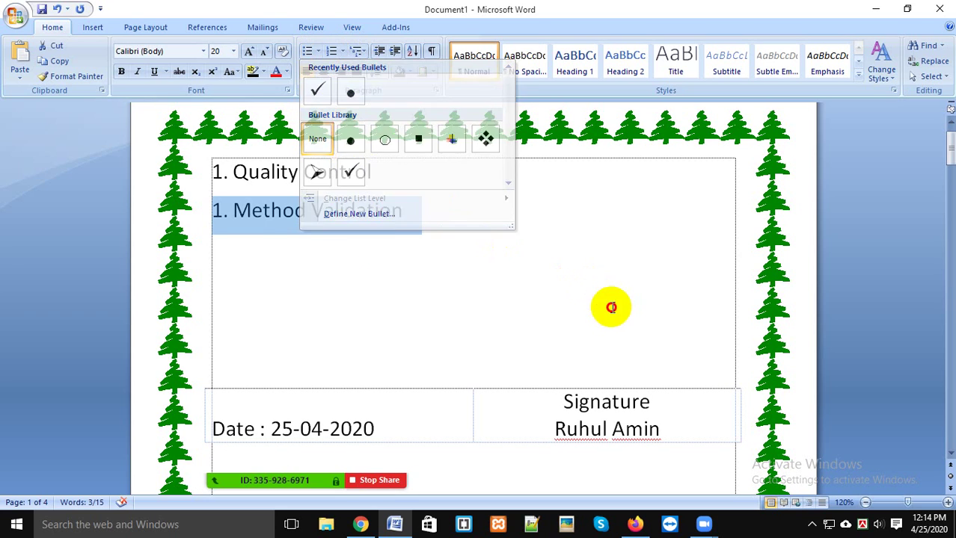
pyautogui.click(234, 210)
pyautogui.write('1')
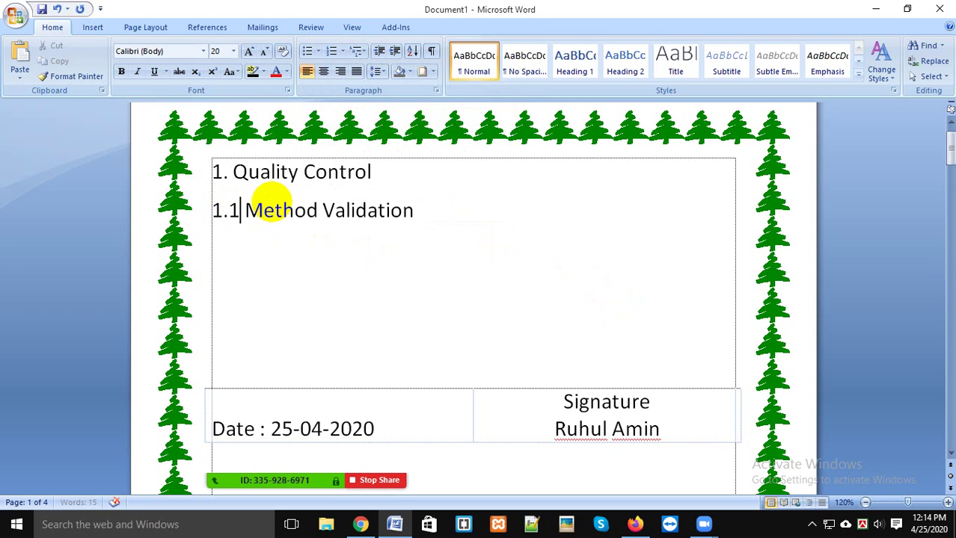
# Step: Try automatic numbering on the 1.1 line, undo it, and reselect the line
pyautogui.click(321, 229)
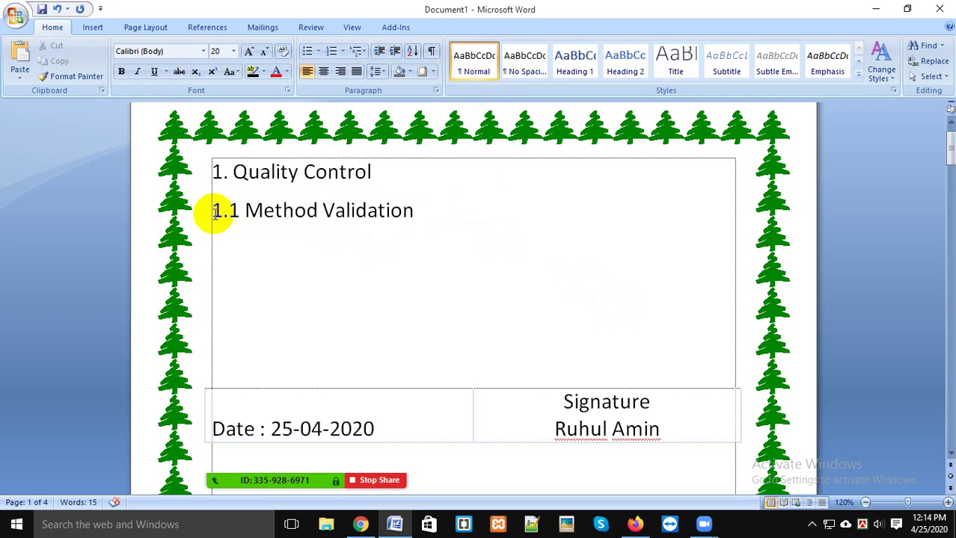
pyautogui.moveTo(213, 211); pyautogui.dragTo(390, 207)
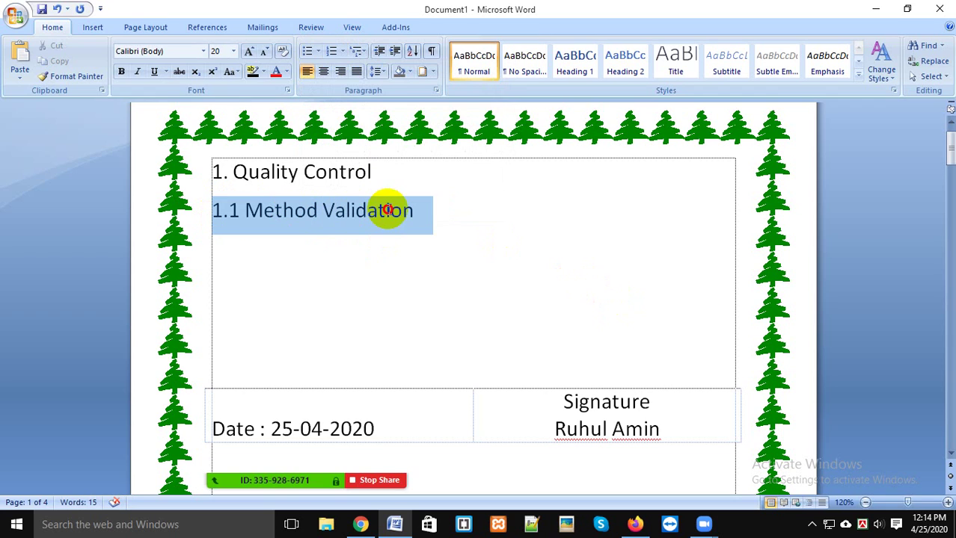
pyautogui.click(331, 50)
pyautogui.click(457, 241)
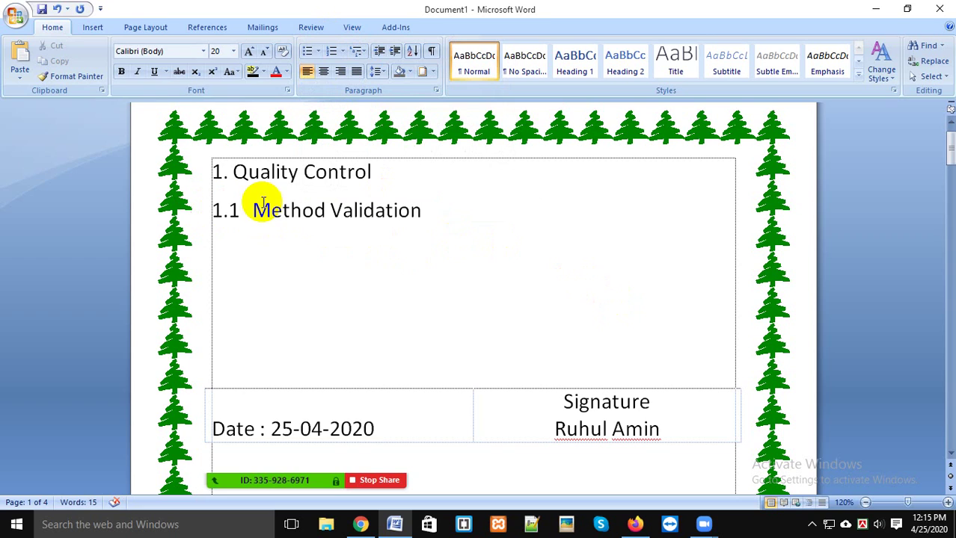
pyautogui.hotkey('ctrl', 'z')
pyautogui.press('Right')
pyautogui.click(198, 236)
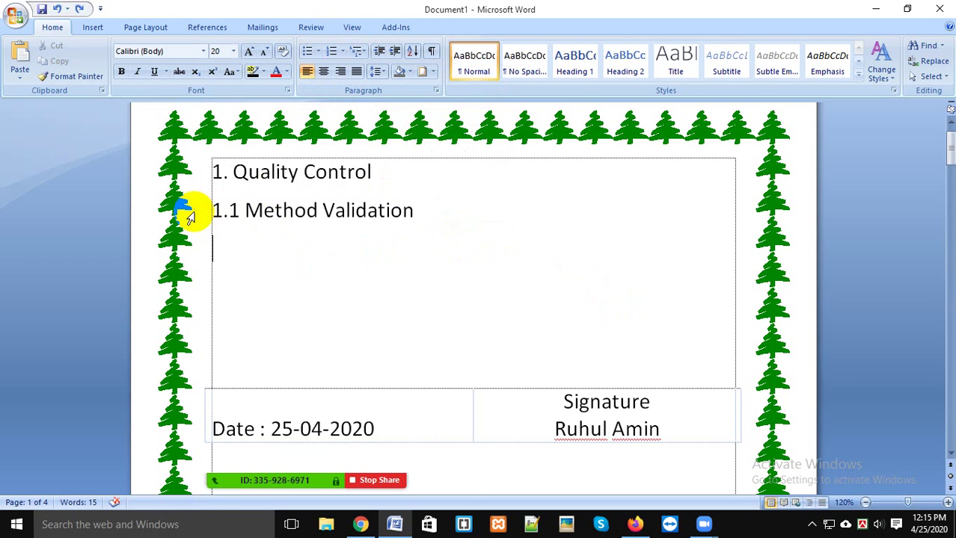
pyautogui.click(192, 210)
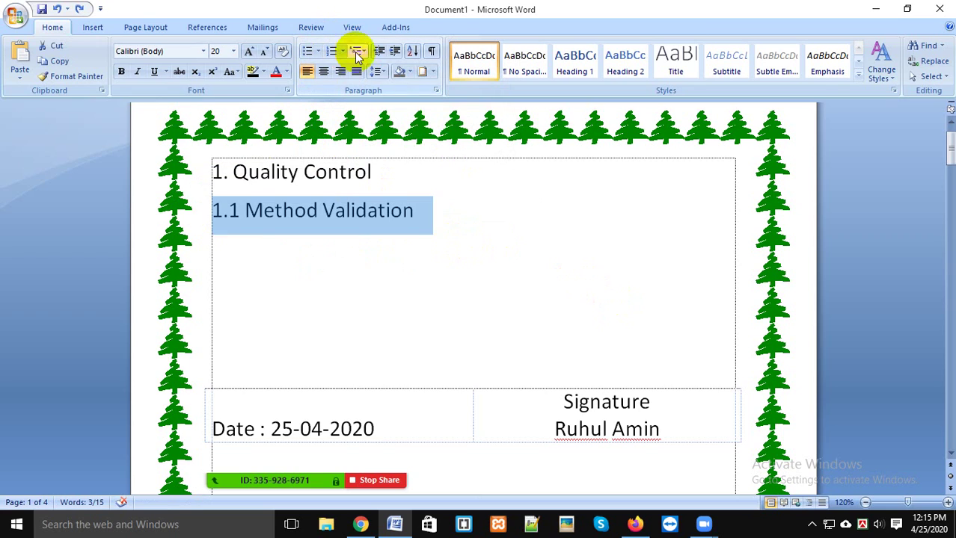
pyautogui.click(395, 51)
pyautogui.click(363, 250)
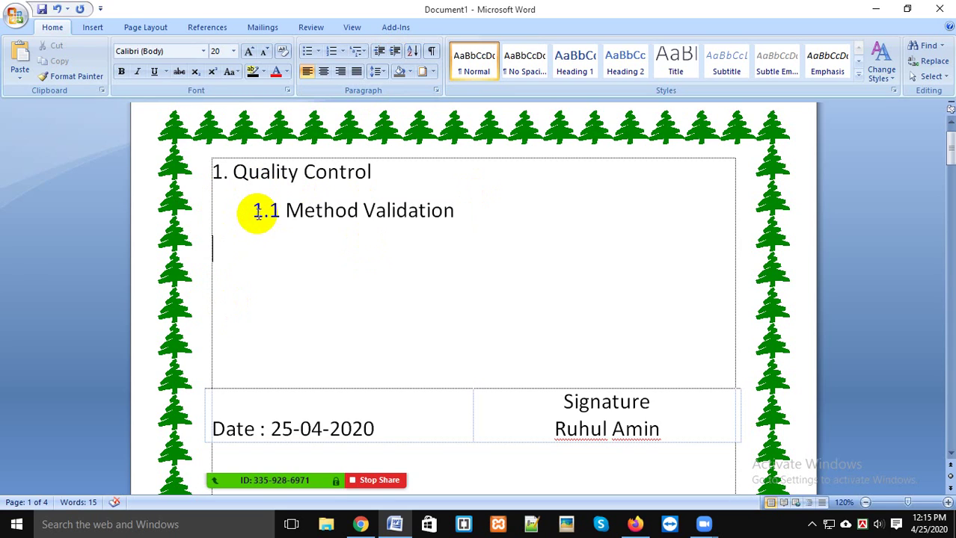
pyautogui.click(475, 211)
pyautogui.click(317, 247)
pyautogui.write('1.1.1')
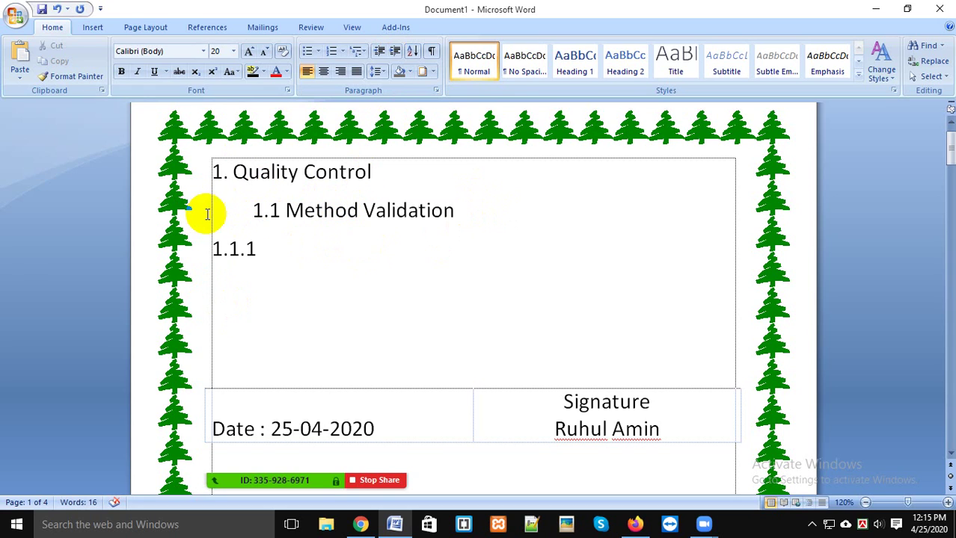
pyautogui.press('Tab')
pyautogui.press('Tab')
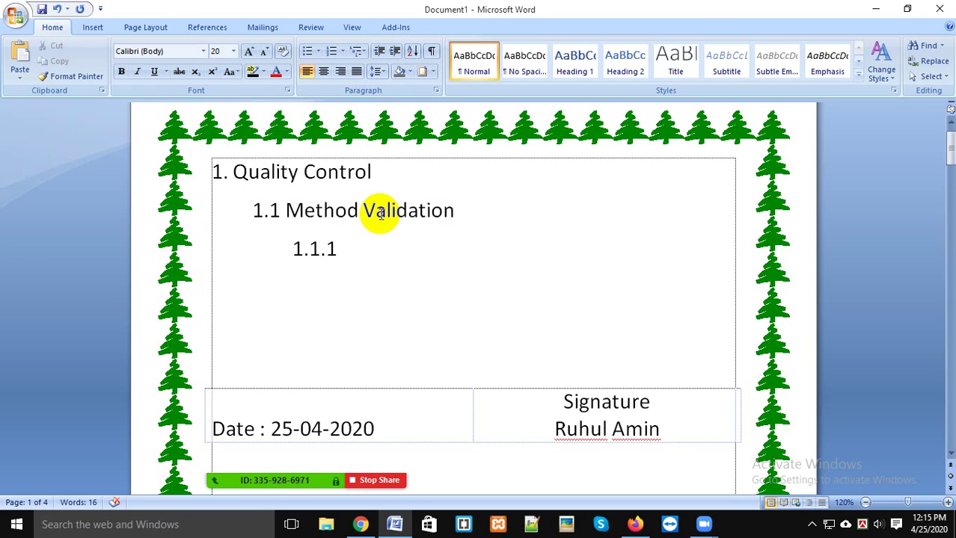
pyautogui.click(883, 527)
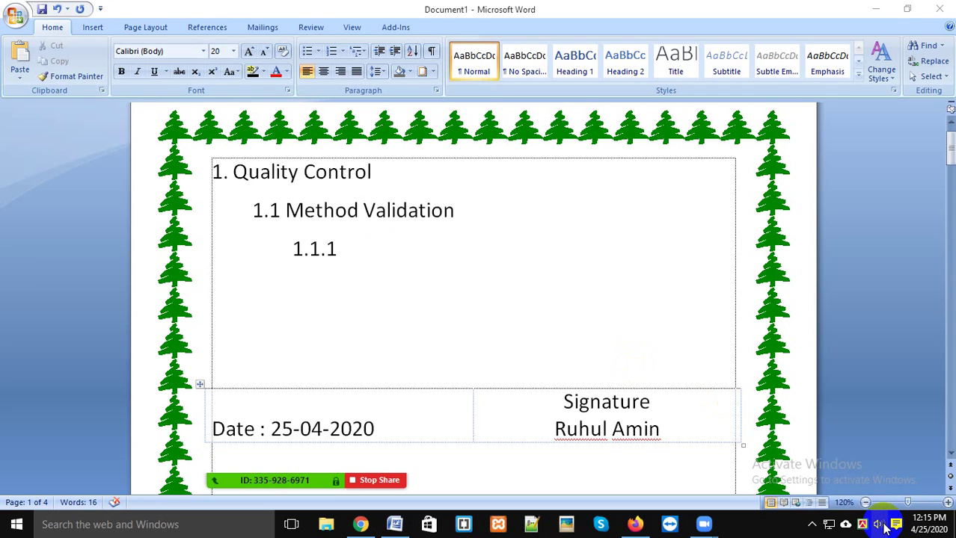
pyautogui.click(880, 526)
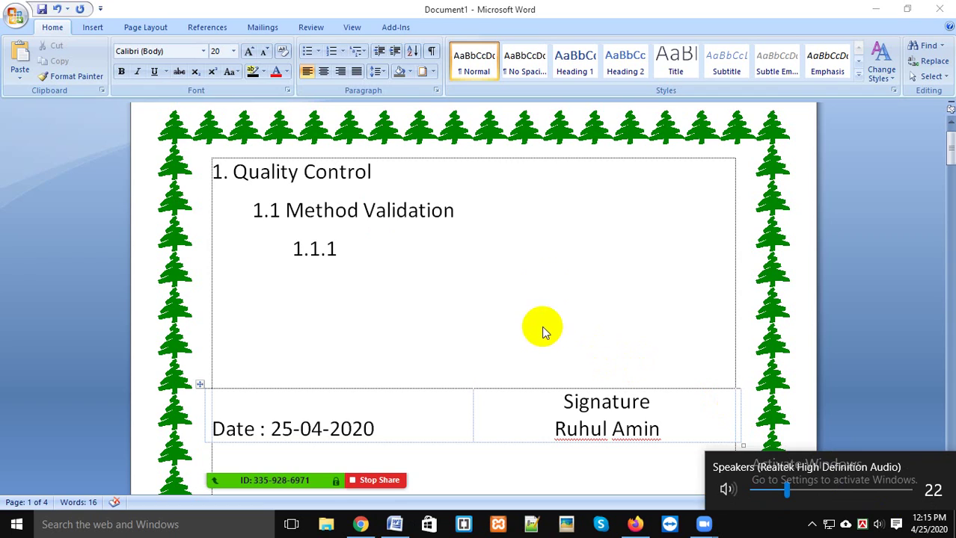
pyautogui.click(492, 263)
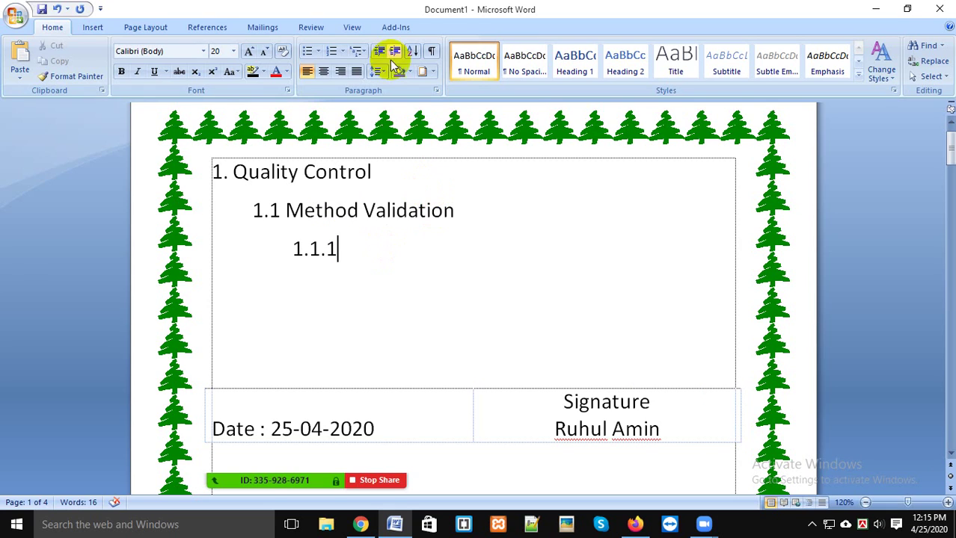
pyautogui.click(359, 51)
pyautogui.moveTo(380, 120)
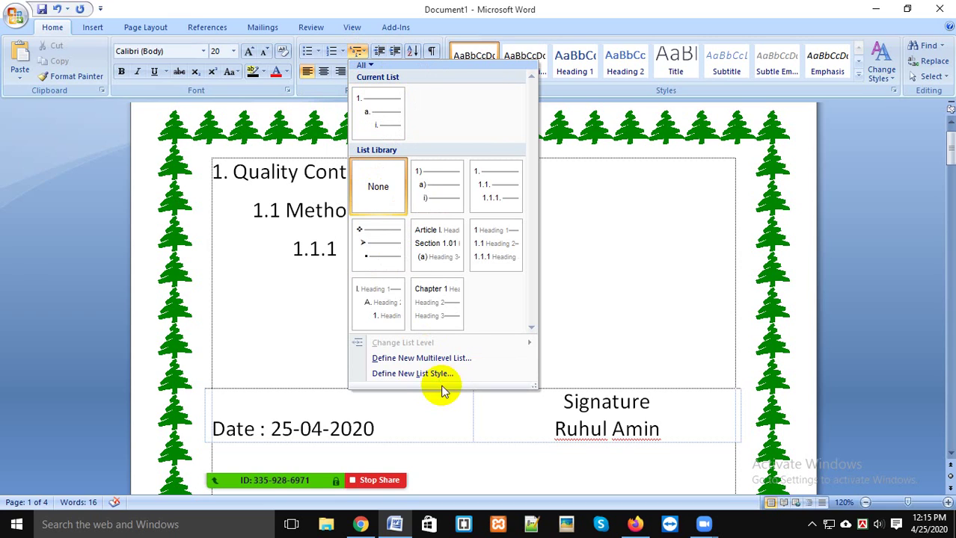
pyautogui.click(633, 305)
pyautogui.press('BackSpace')
pyautogui.hotkey('ctrl', 'z')
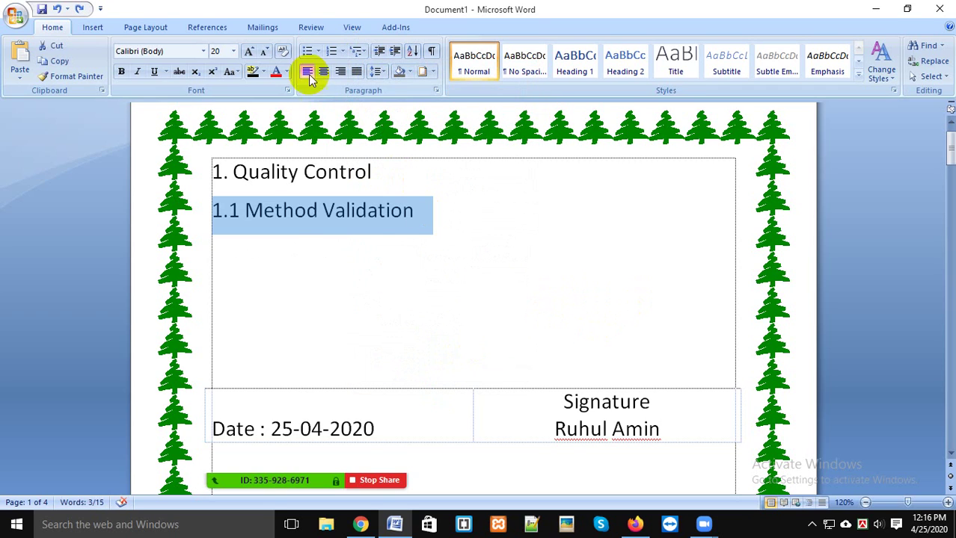
pyautogui.moveTo(452, 248); pyautogui.dragTo(206, 185)
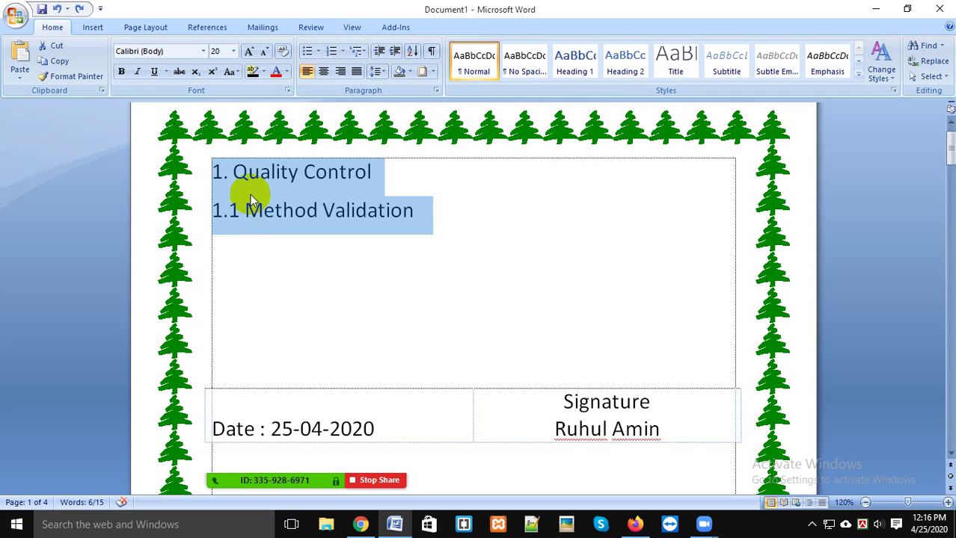
pyautogui.moveTo(265, 129)
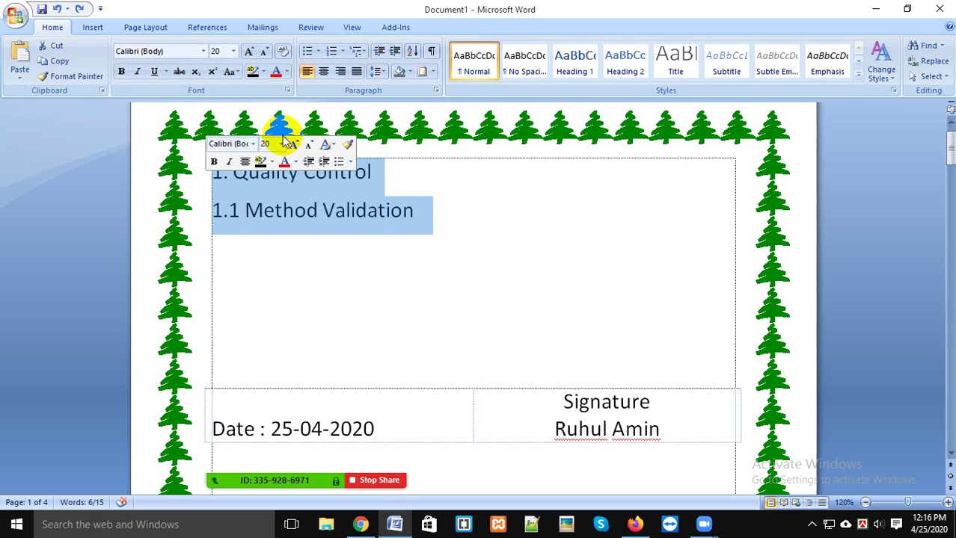
pyautogui.click(462, 193)
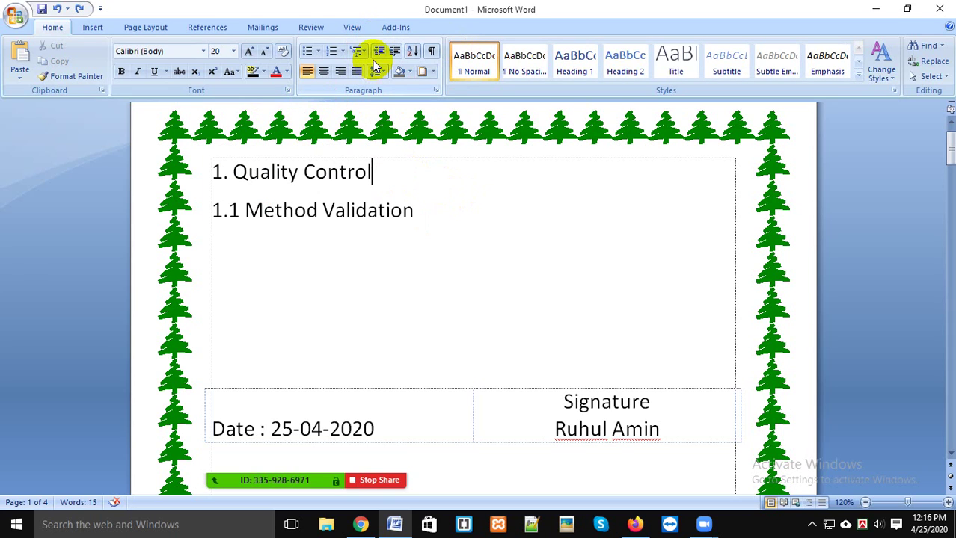
pyautogui.click(495, 235)
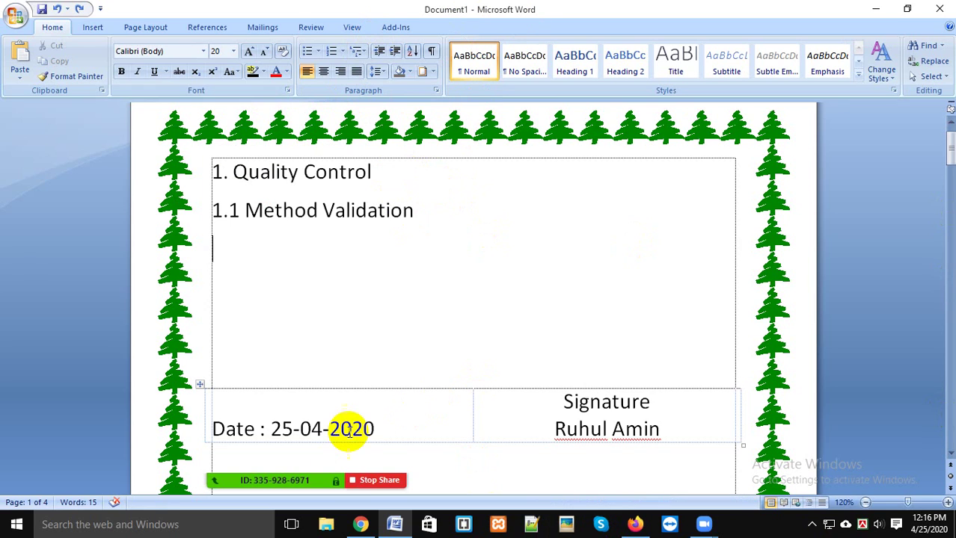
pyautogui.moveTo(287, 453)
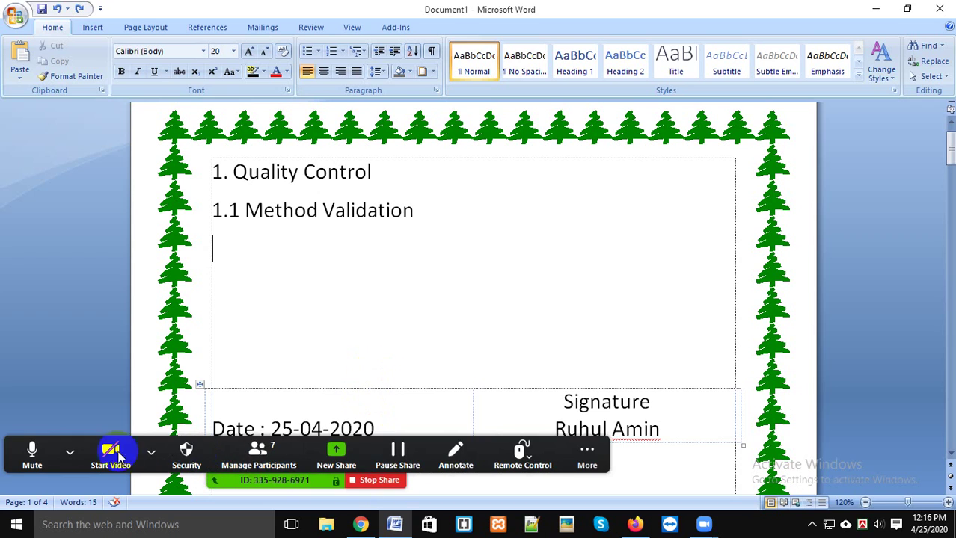
pyautogui.click(278, 456)
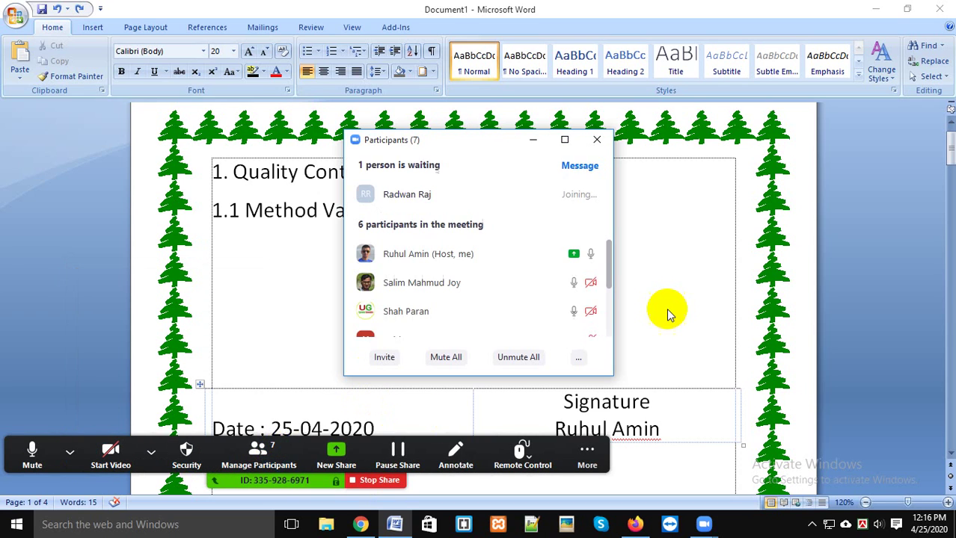
pyautogui.click(564, 140)
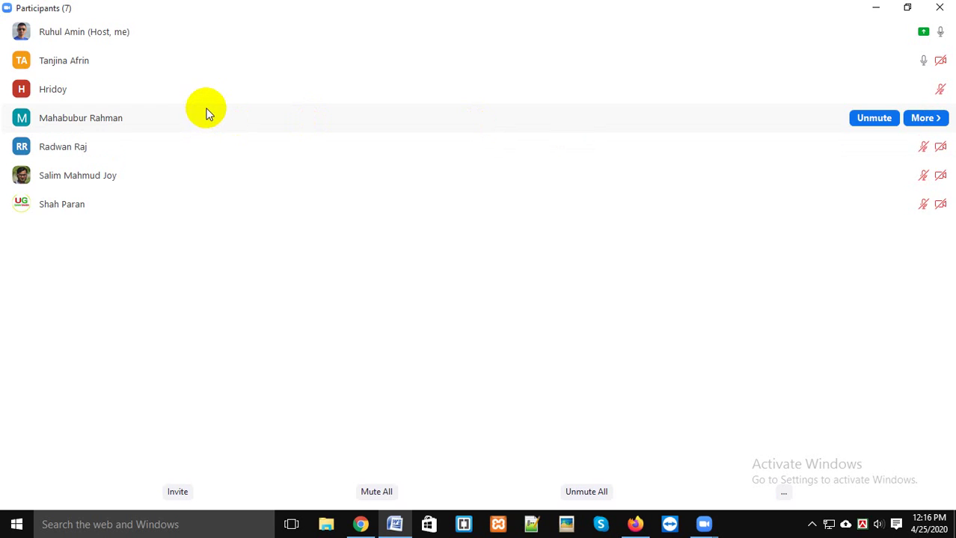
pyautogui.click(907, 6)
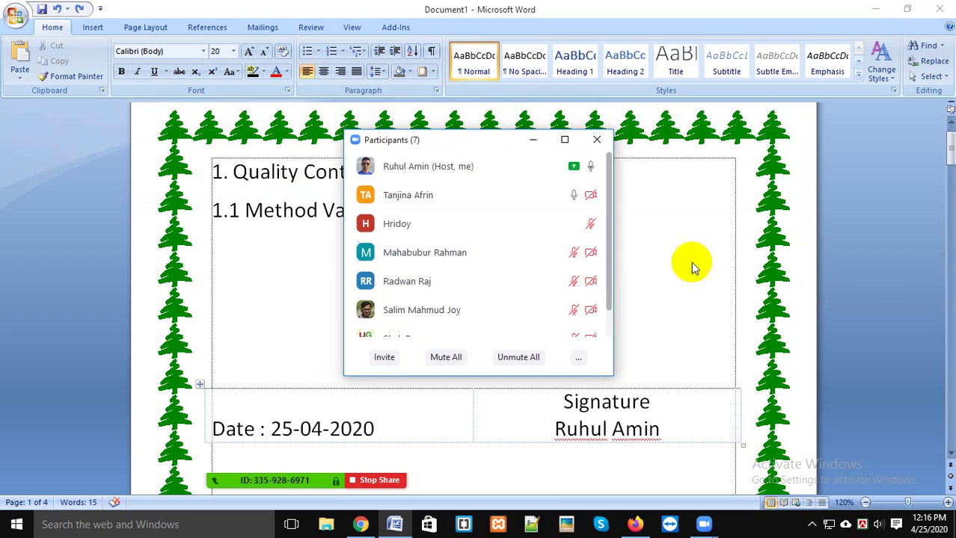
pyautogui.click(455, 151)
pyautogui.moveTo(454, 148); pyautogui.dragTo(737, 129)
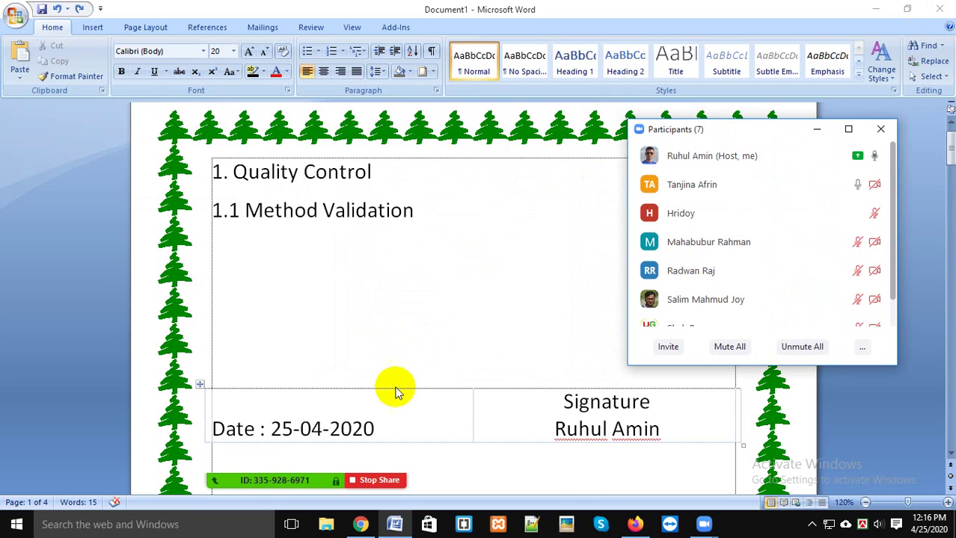
pyautogui.moveTo(329, 472)
pyautogui.click(585, 458)
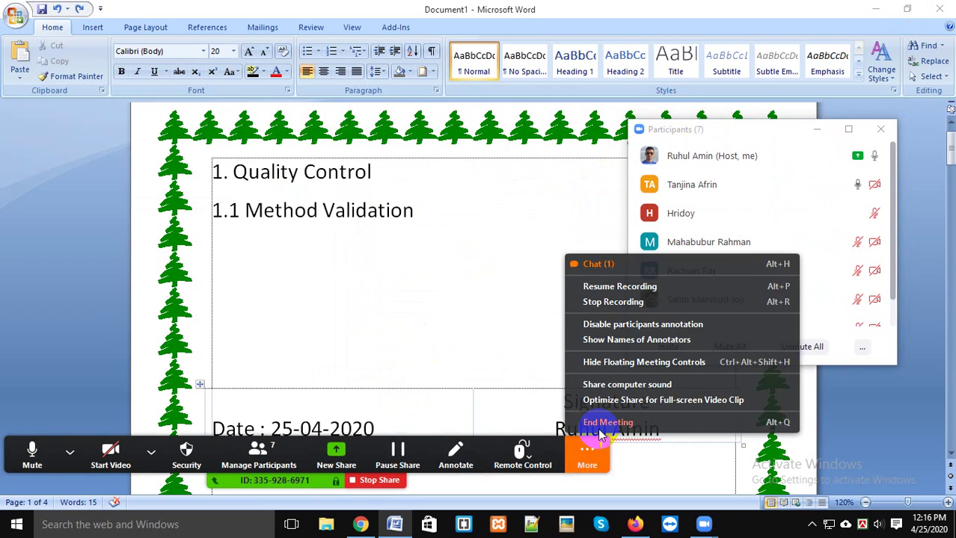
pyautogui.click(599, 264)
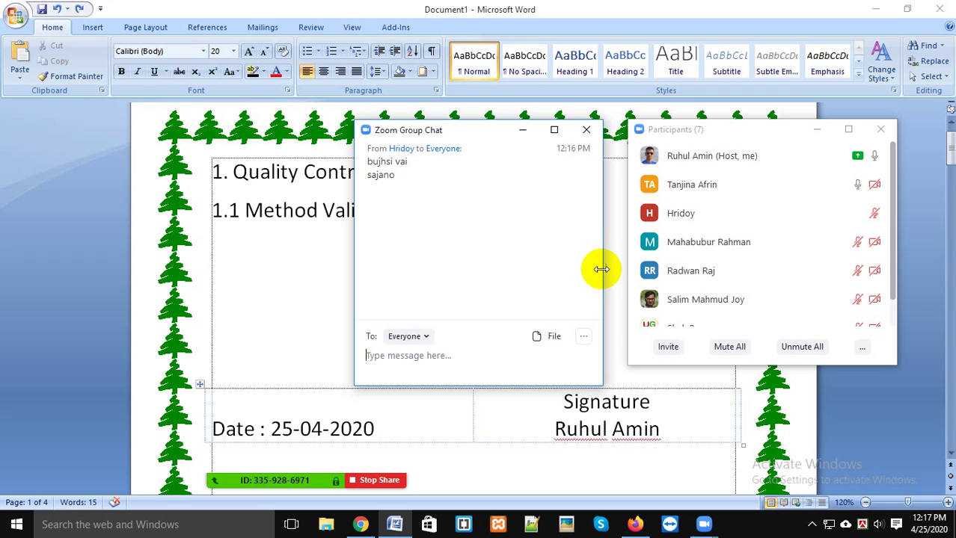
pyautogui.click(584, 135)
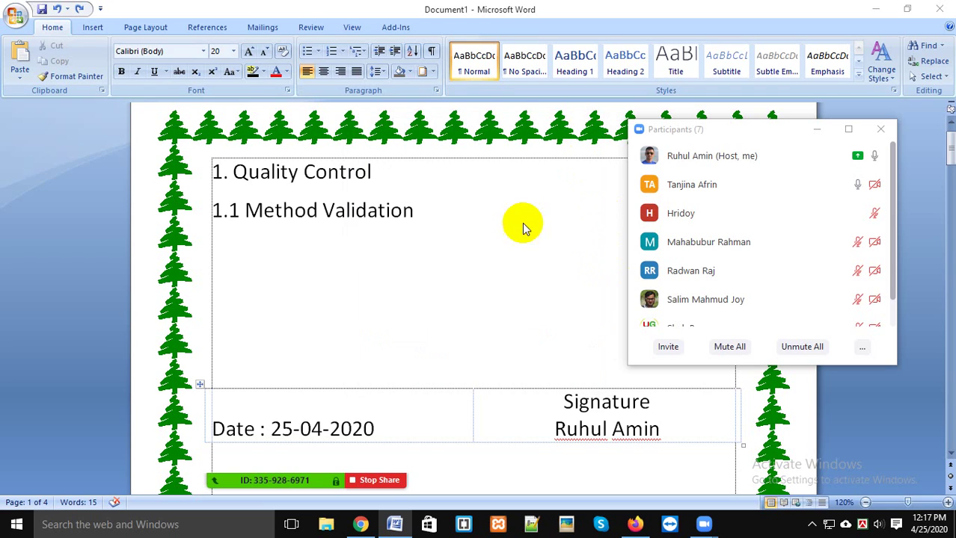
pyautogui.click(416, 212)
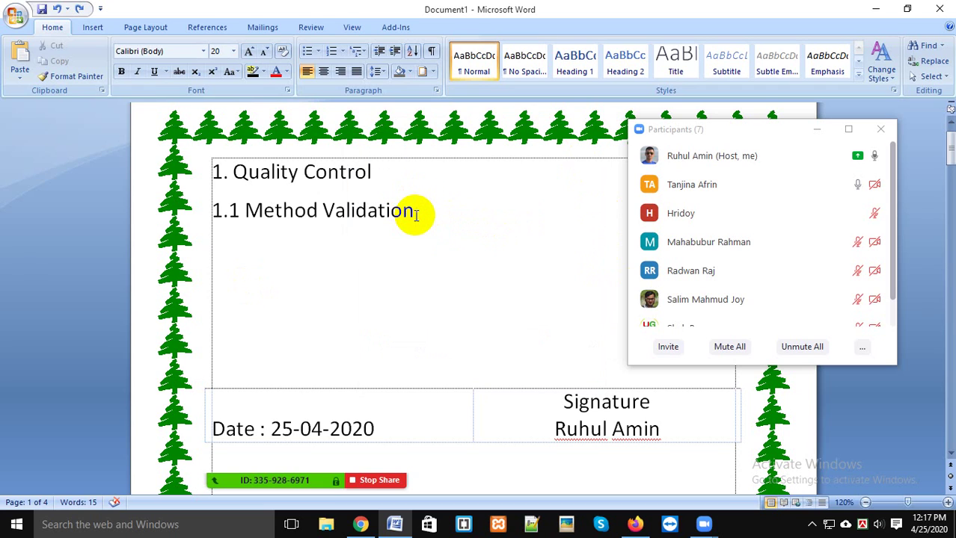
pyautogui.click(580, 453)
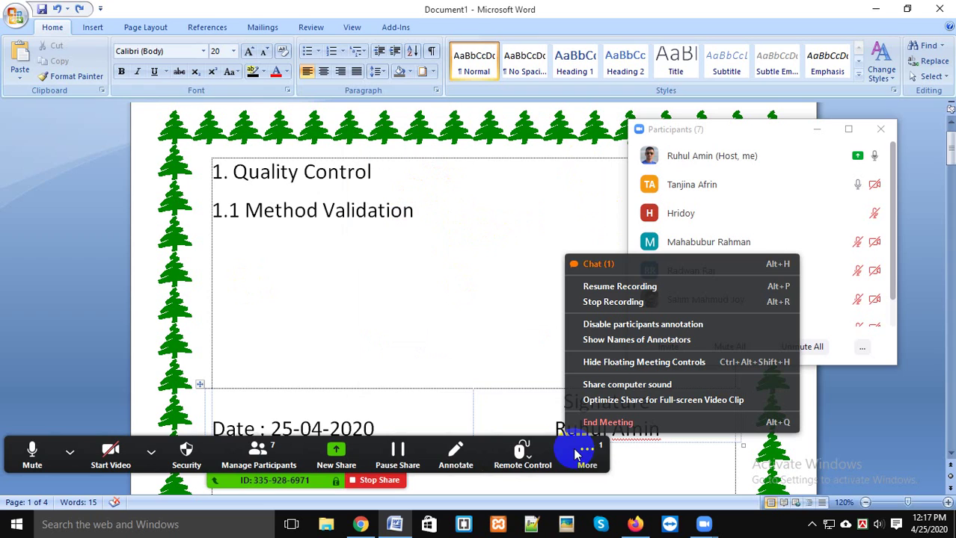
pyautogui.click(588, 264)
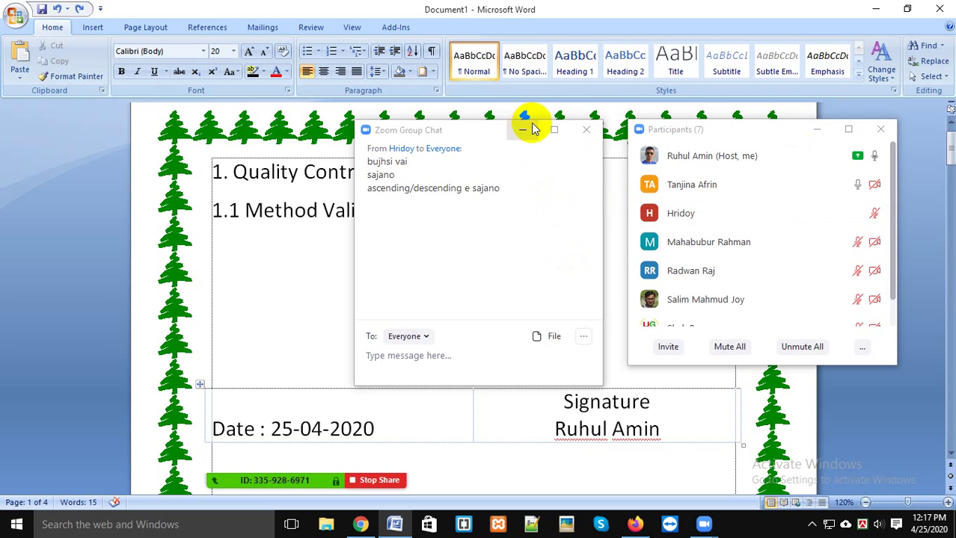
pyautogui.click(588, 132)
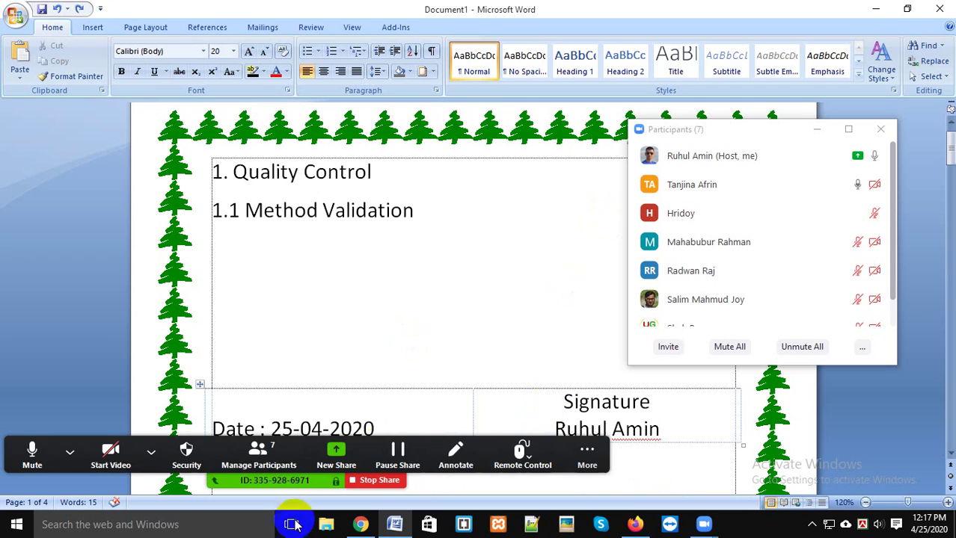
pyautogui.click(258, 447)
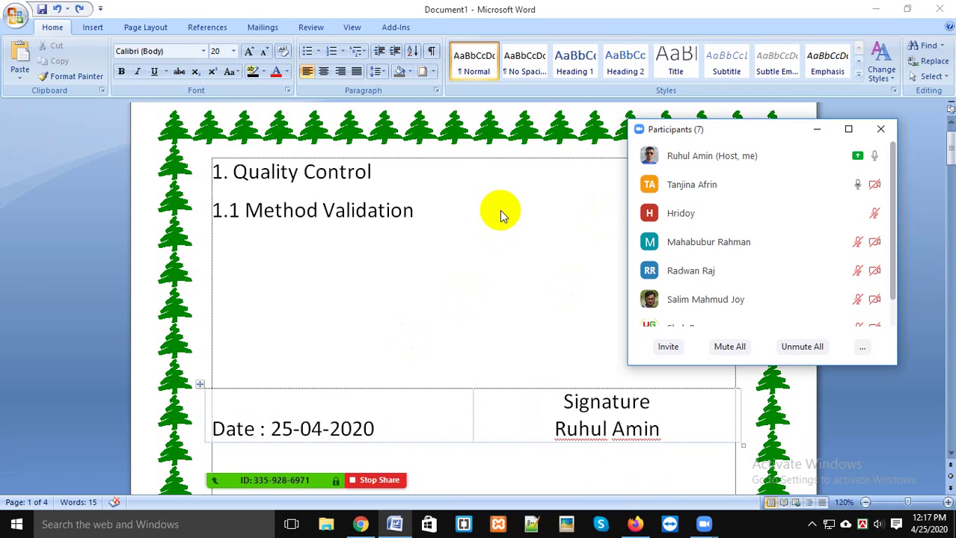
pyautogui.click(860, 77)
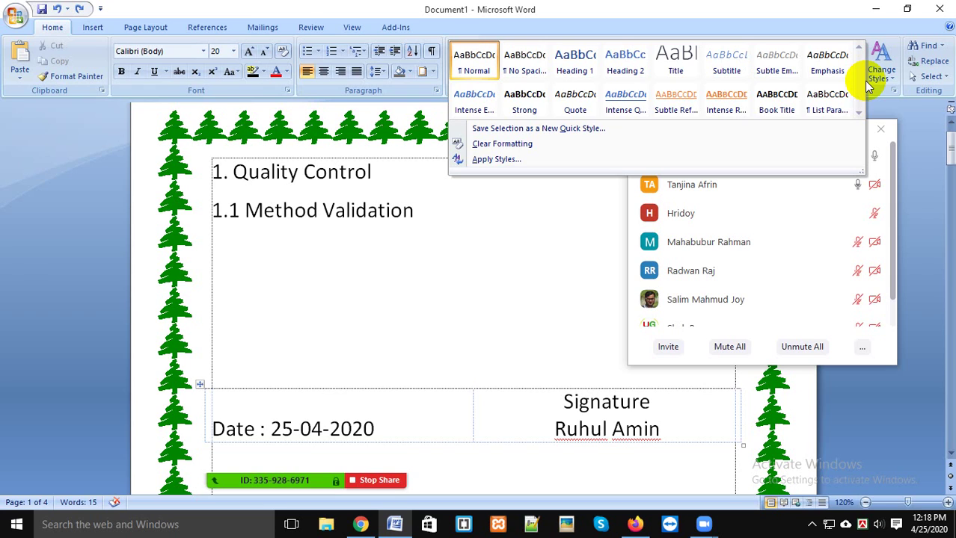
pyautogui.click(433, 256)
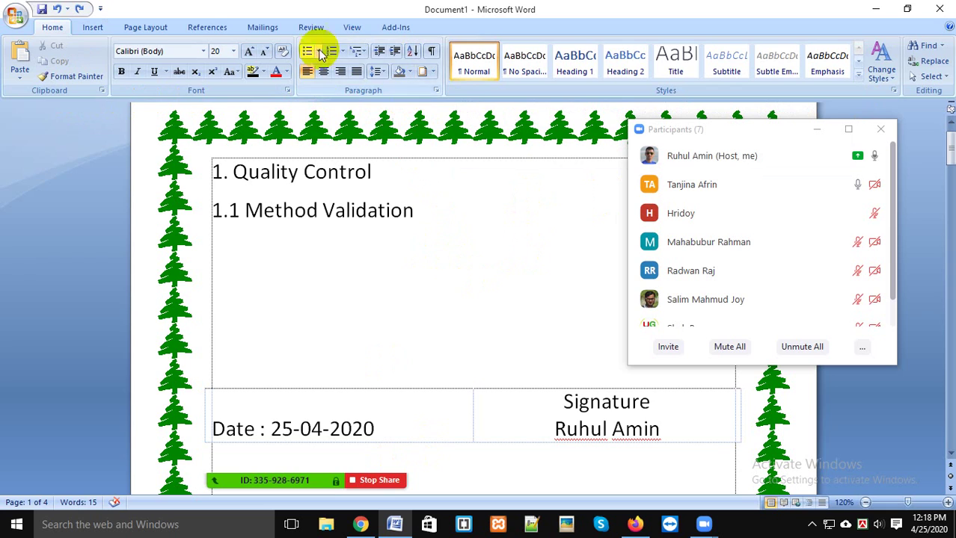
pyautogui.click(434, 52)
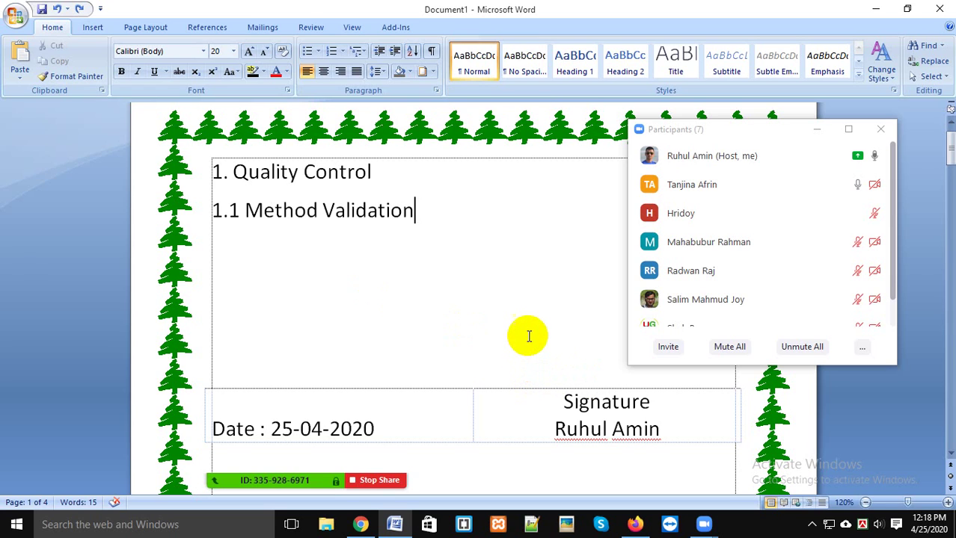
pyautogui.moveTo(683, 449)
pyautogui.mouseDown()
pyautogui.moveTo(384, 256)
pyautogui.moveTo(348, 122)
pyautogui.moveTo(234, 166)
pyautogui.mouseUp()
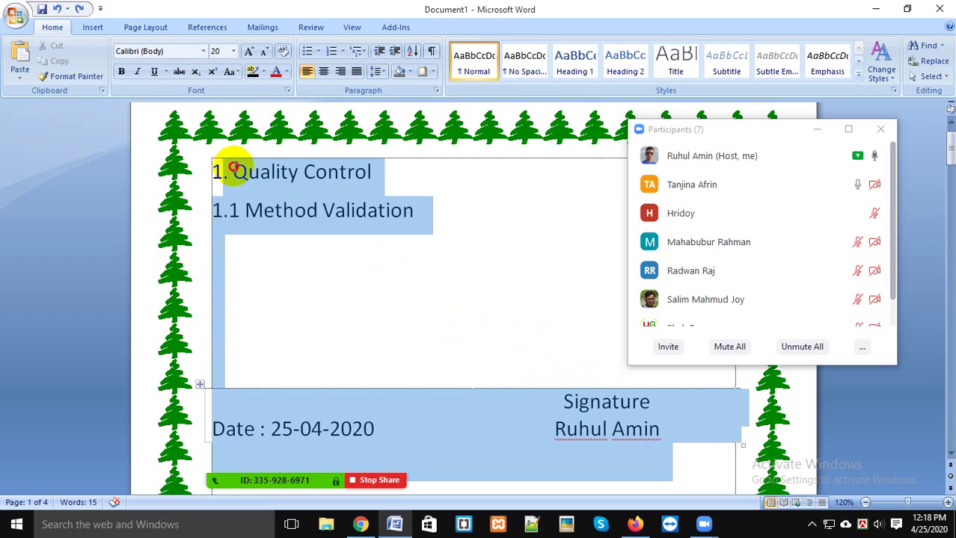
pyautogui.click(430, 51)
pyautogui.scroll(-3, 534, 315)
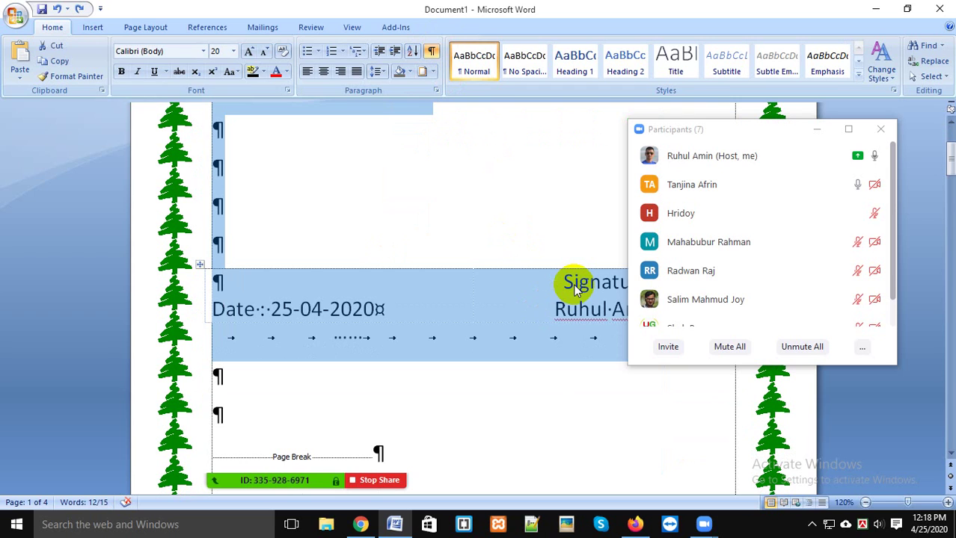
pyautogui.scroll(4, 551, 354)
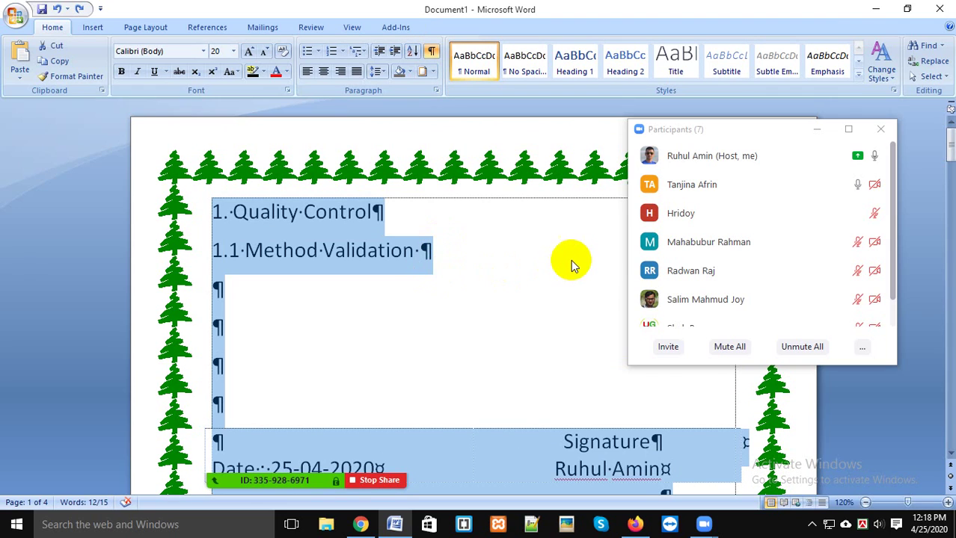
pyautogui.click(432, 54)
pyautogui.click(471, 296)
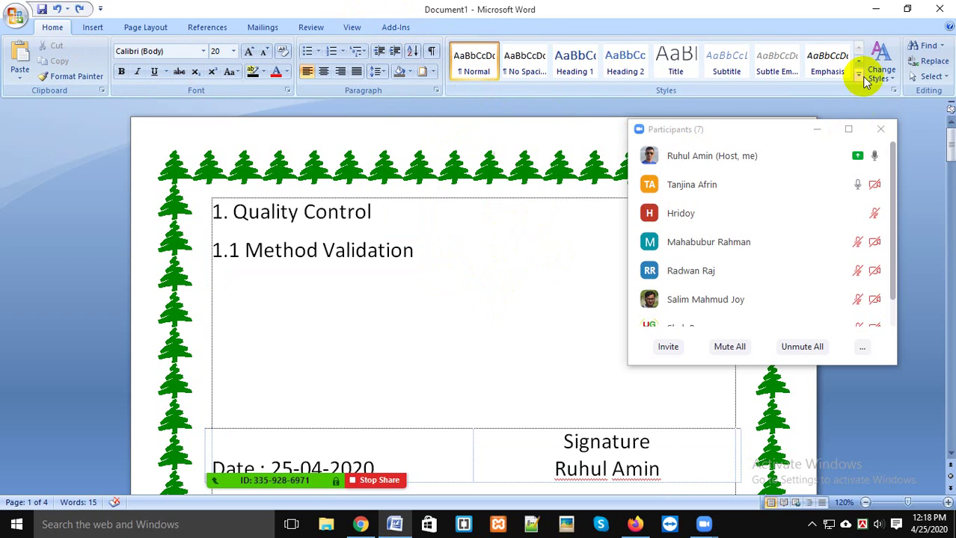
# Step: Close the Zoom Participants window, then expand and close the full Quick Styles gallery
pyautogui.click(882, 129)
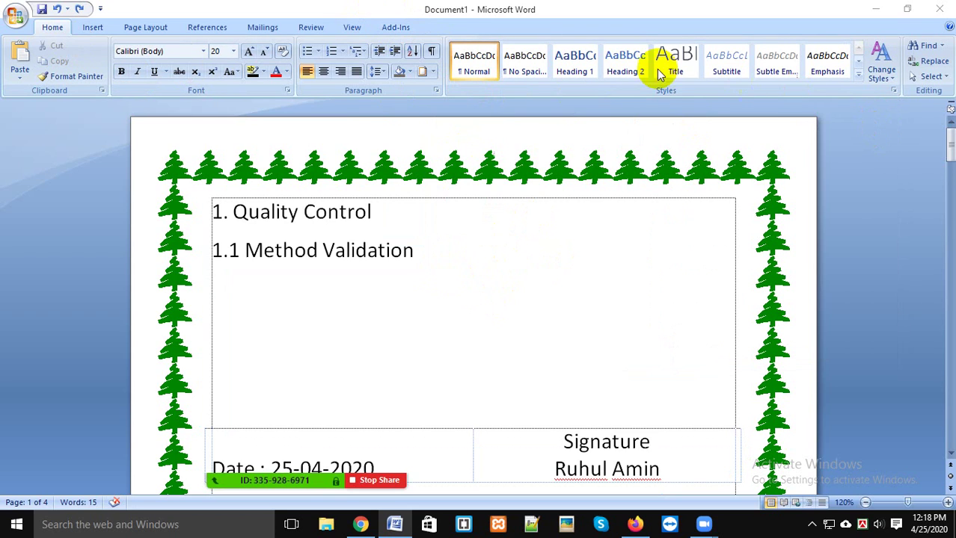
pyautogui.click(857, 74)
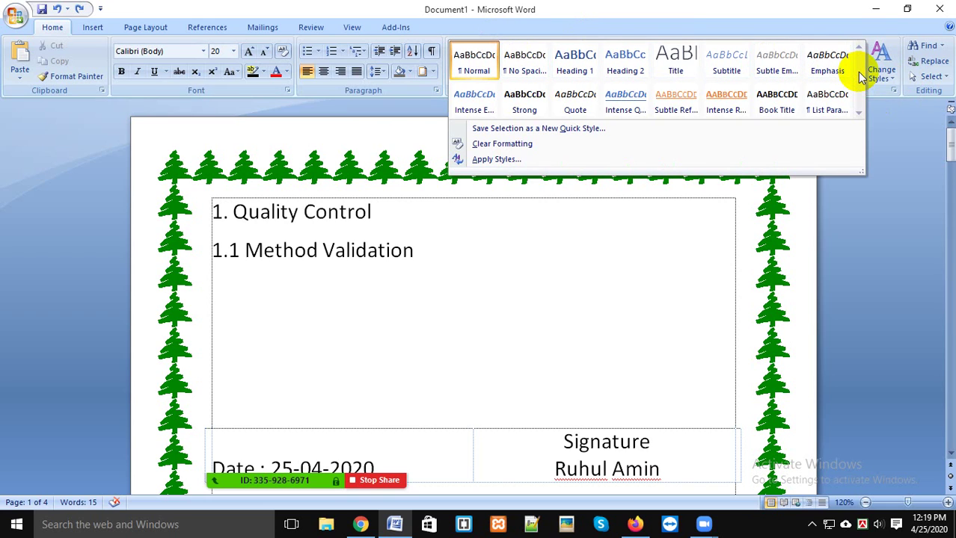
pyautogui.click(923, 208)
# Step: Select both heading lines, deselect them, and view the Select options
pyautogui.click(682, 229)
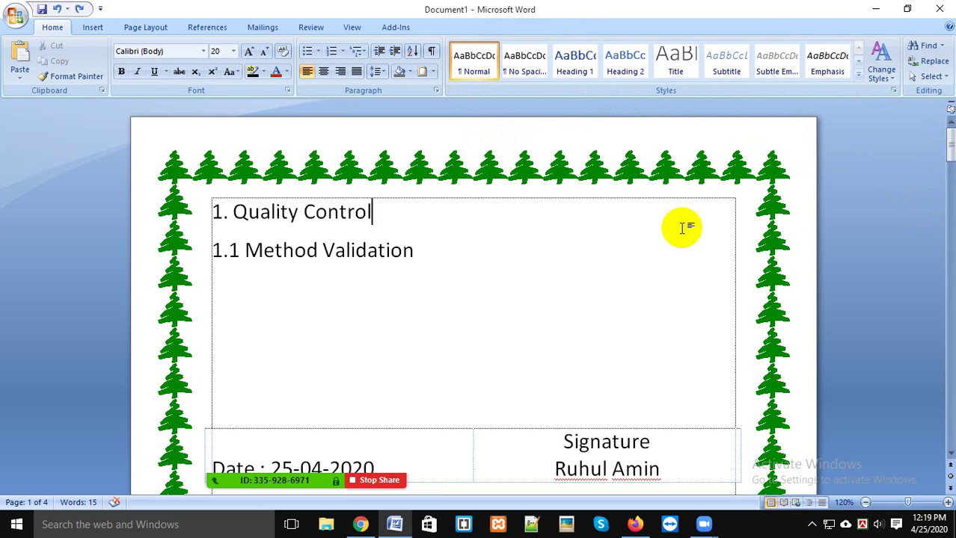
pyautogui.moveTo(423, 258); pyautogui.dragTo(179, 212)
pyautogui.click(534, 257)
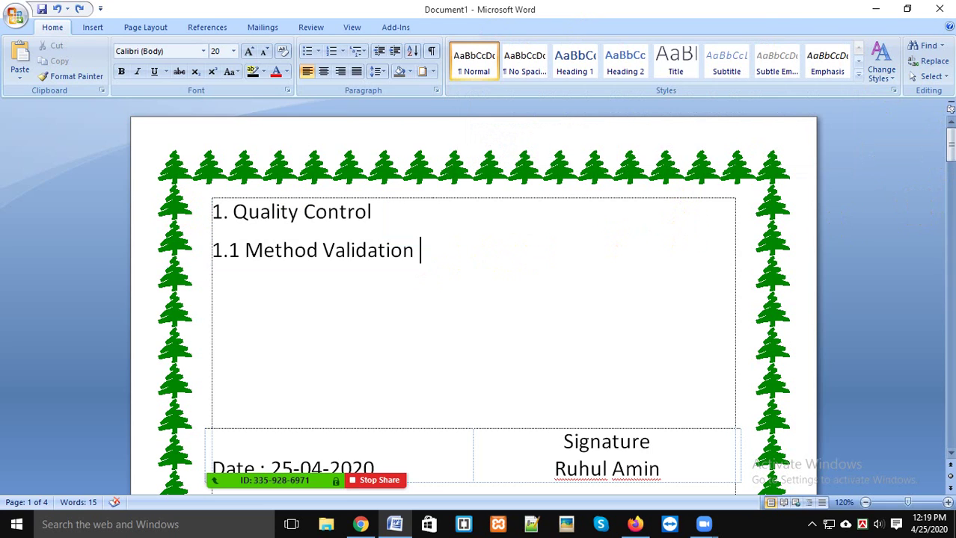
pyautogui.click(941, 77)
# Step: Admit the waiting participant and hide the Zoom participants panel and video strip
pyautogui.click(238, 453)
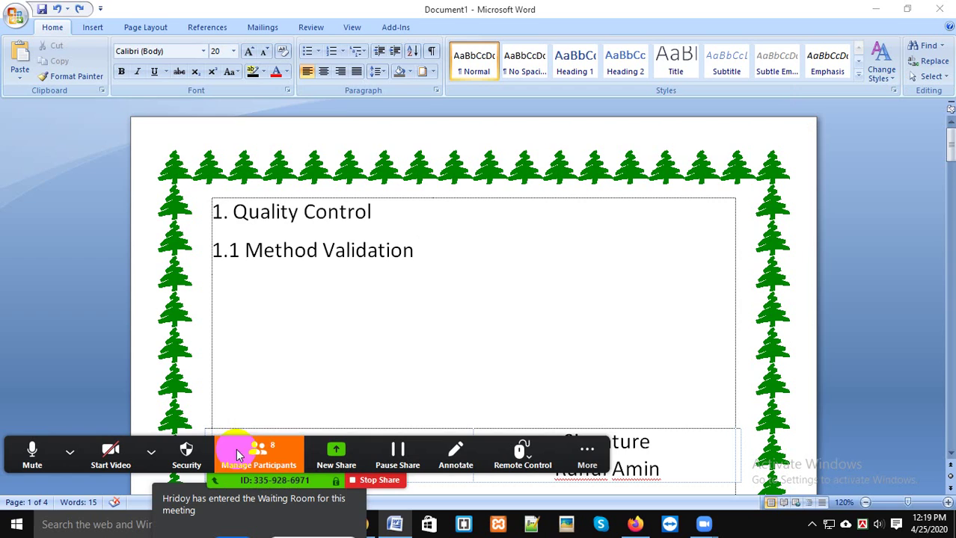
pyautogui.click(818, 188)
pyautogui.click(493, 264)
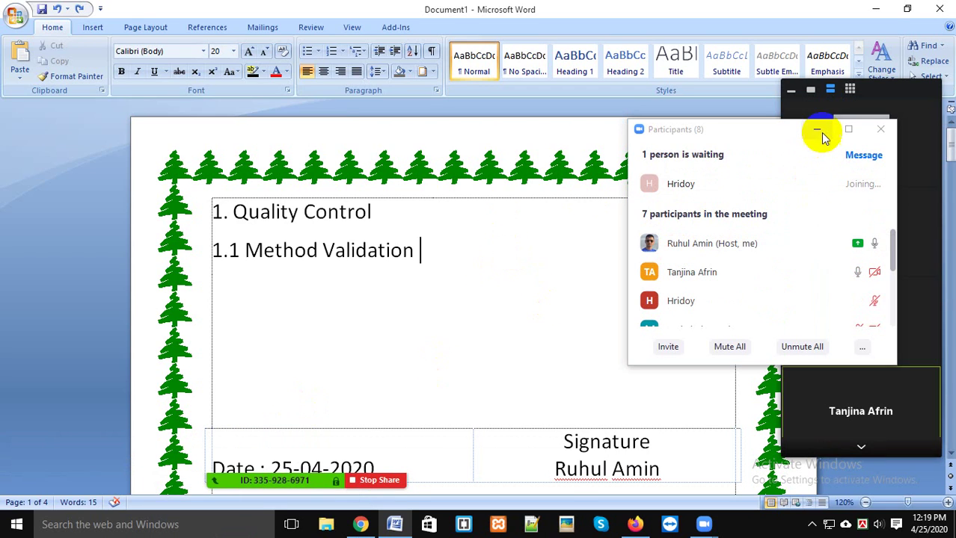
pyautogui.click(818, 131)
pyautogui.click(791, 91)
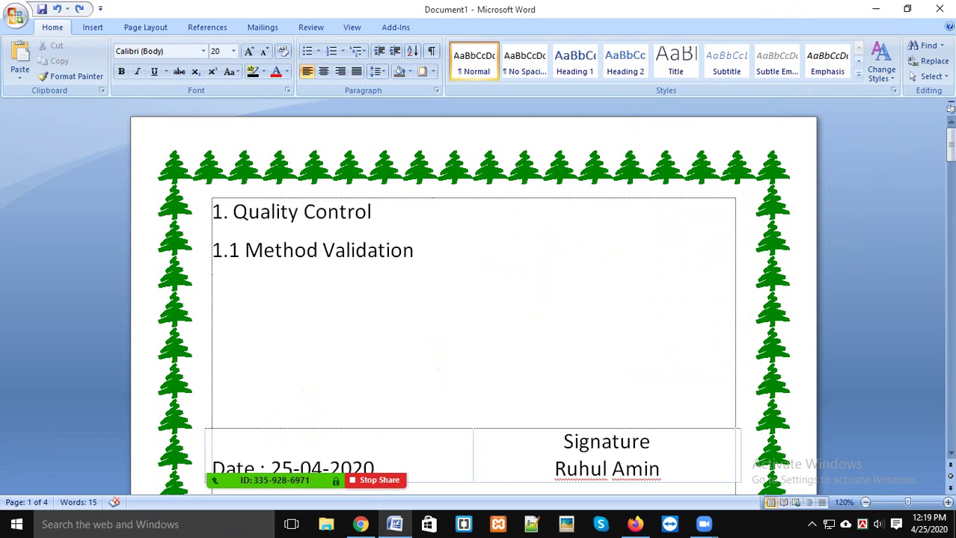
# Step: Check the Find options without choosing one, then reselect both heading lines
pyautogui.click(725, 337)
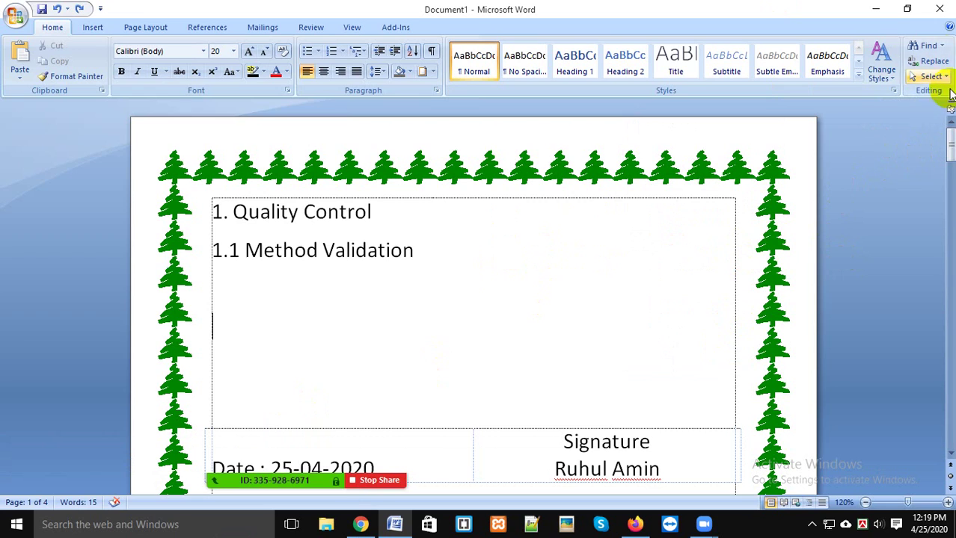
pyautogui.click(940, 47)
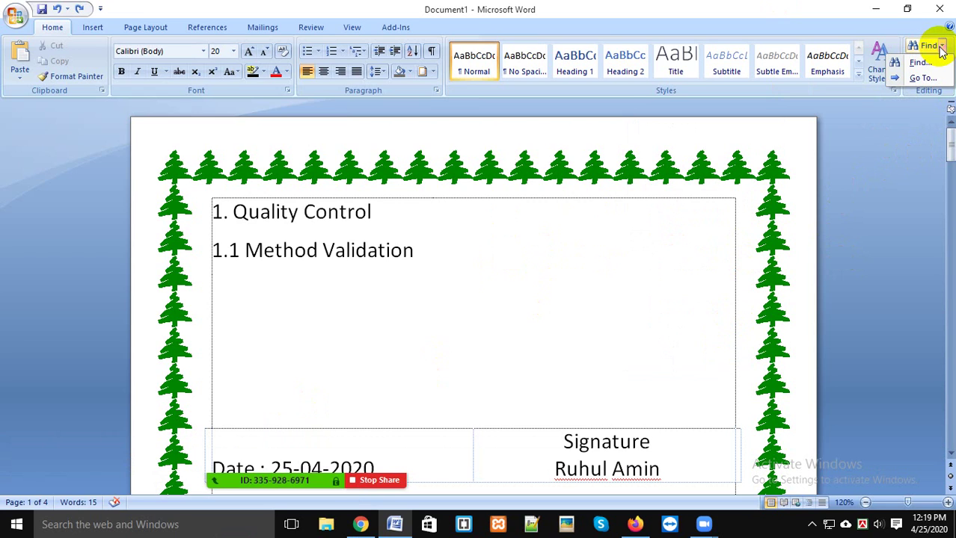
pyautogui.click(700, 322)
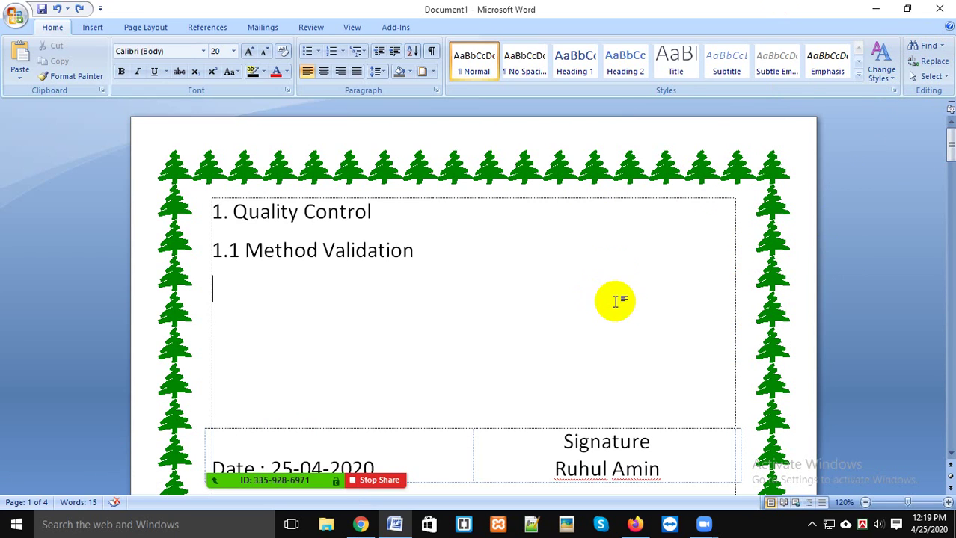
pyautogui.scroll(-5, 614, 301)
pyautogui.scroll(3, 550, 319)
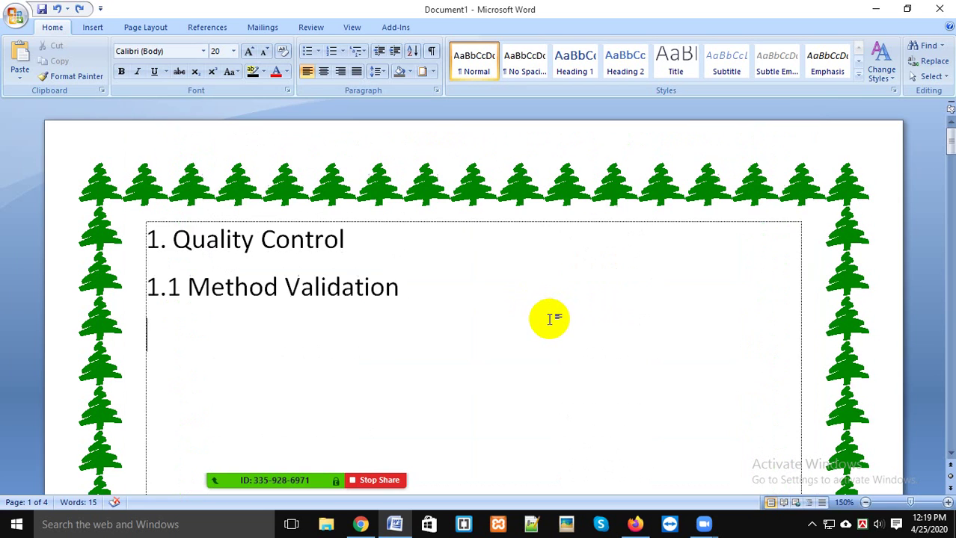
pyautogui.scroll(1, 549, 320)
pyautogui.moveTo(551, 320); pyautogui.dragTo(149, 213)
# Step: Delete the two headings and type 'A quick Brown fox always jumps over the lazy dog'
pyautogui.click(473, 347)
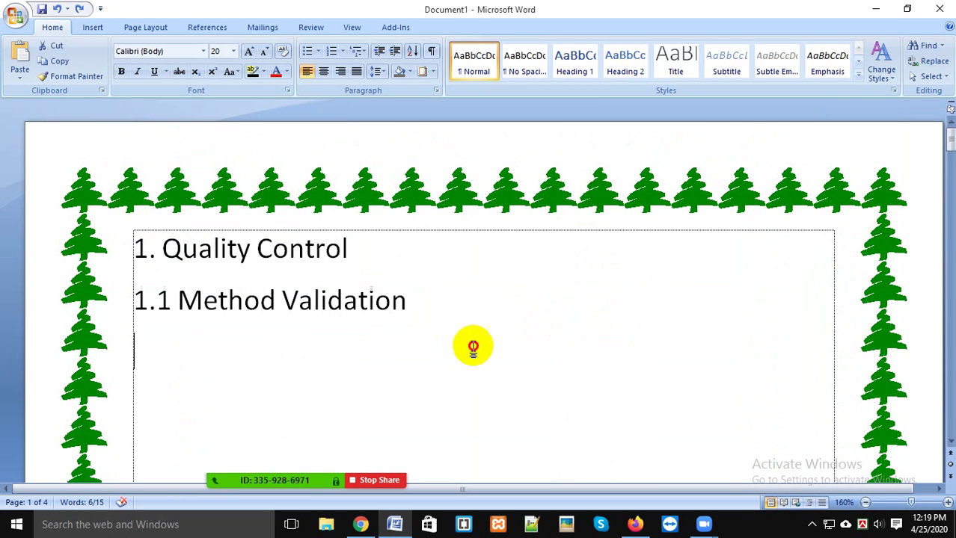
pyautogui.moveTo(473, 346); pyautogui.dragTo(75, 263)
pyautogui.press('Delete')
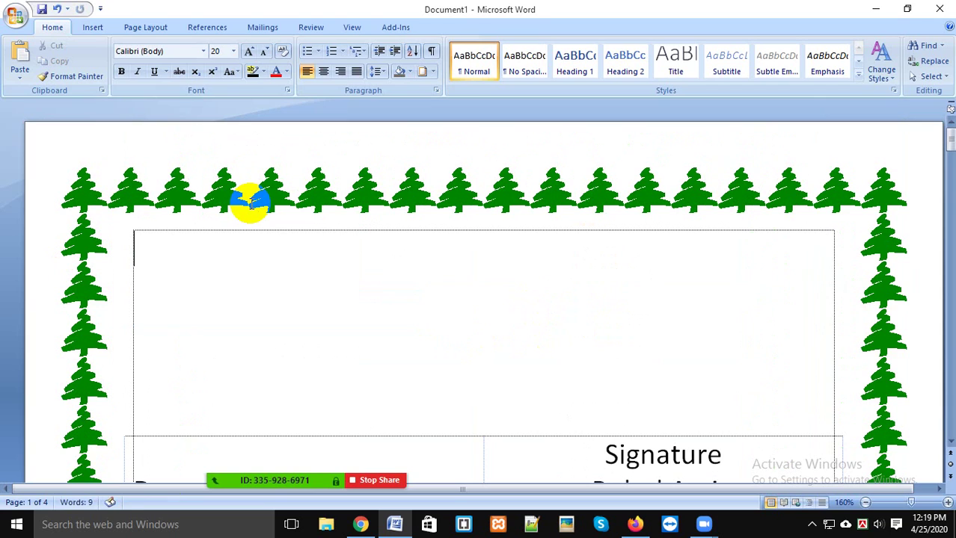
pyautogui.press('BackSpace')
pyautogui.write('Q')
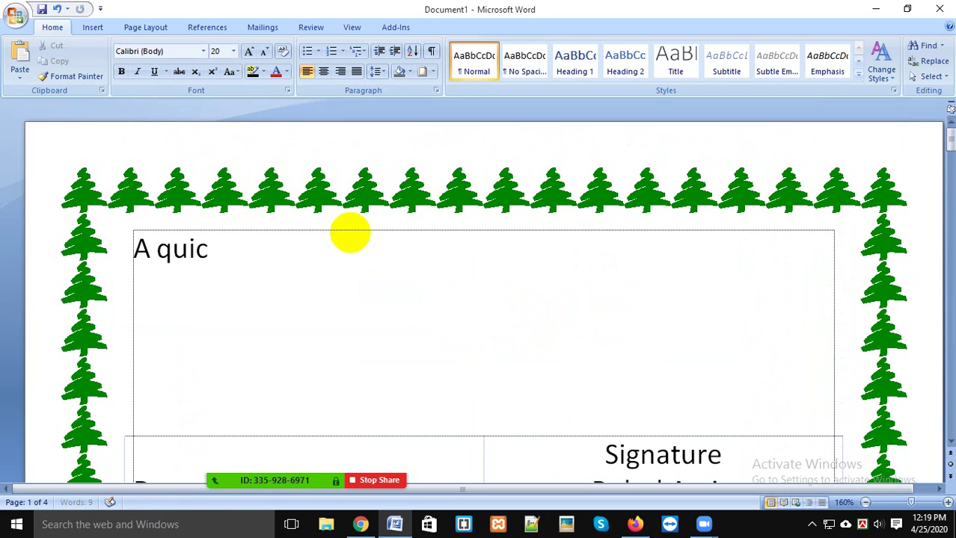
pyautogui.write('orw')
pyautogui.press('BackSpace')
pyautogui.press('BackSpace')
pyautogui.write('vb')
pyautogui.press('BackSpace')
pyautogui.press('BackSpace')
pyautogui.write('B')
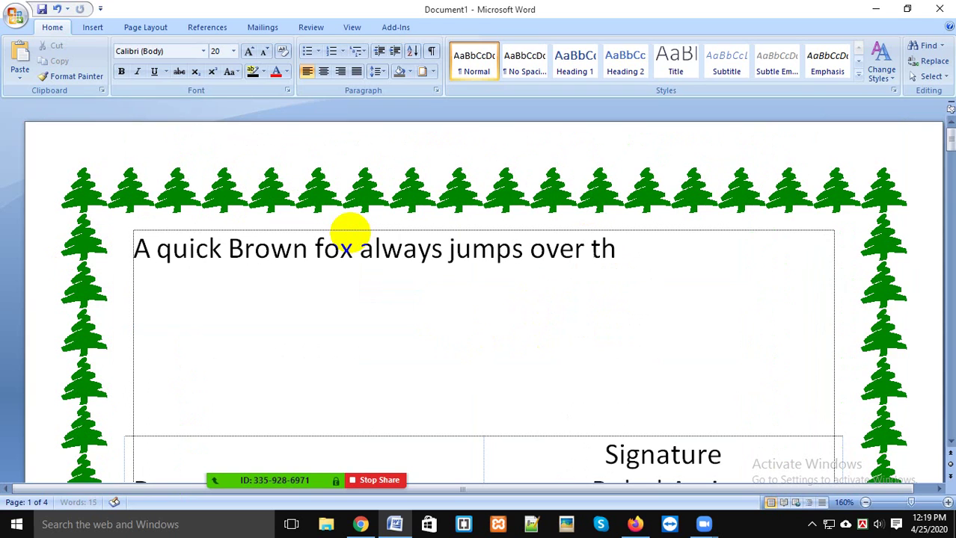
pyautogui.write('lazy dog')
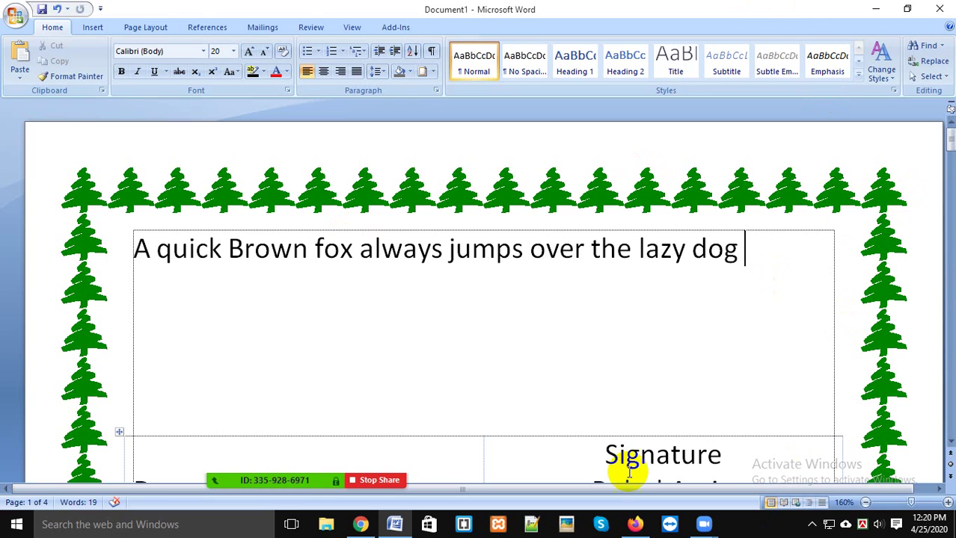
# Step: Check the Zoom participants list, then hide the participants panel
pyautogui.moveTo(450, 469)
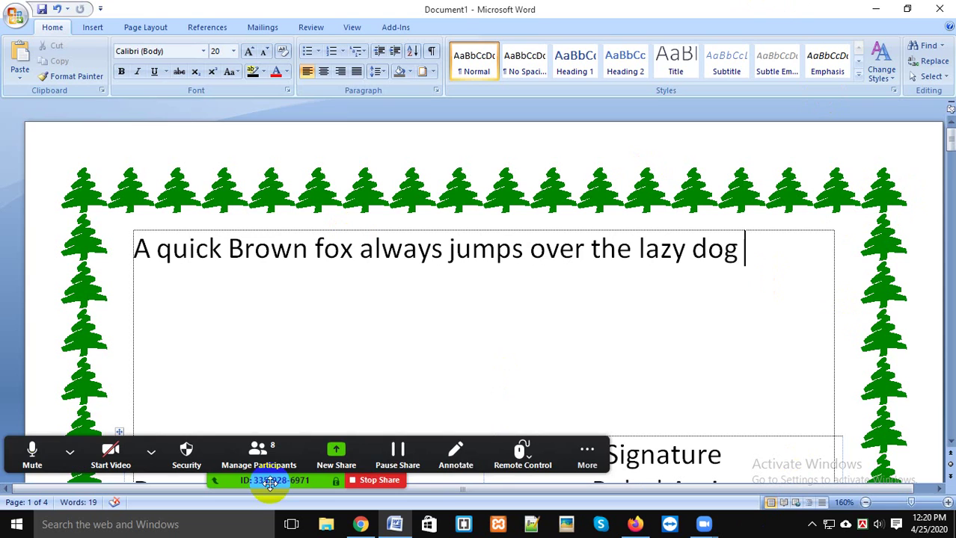
pyautogui.click(287, 443)
pyautogui.moveTo(830, 270)
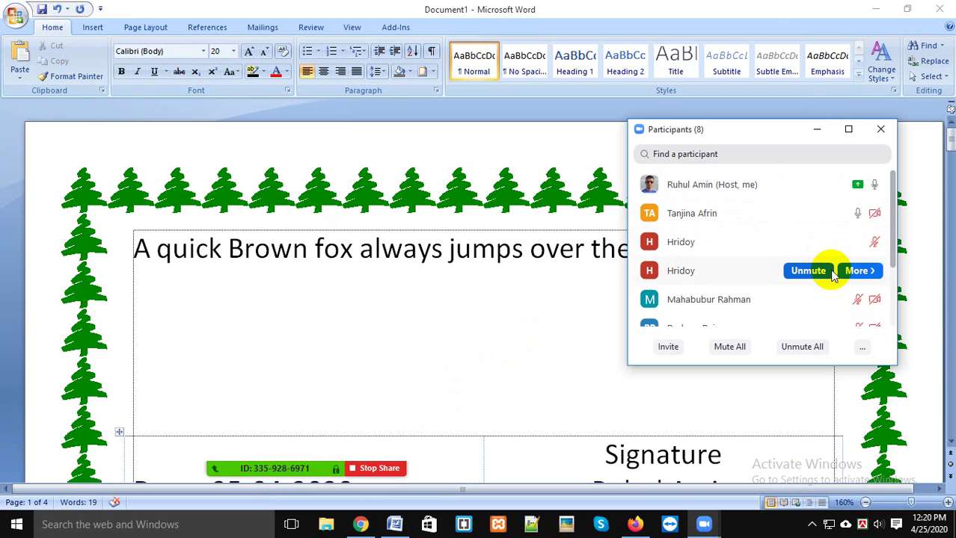
pyautogui.moveTo(834, 252)
pyautogui.scroll(-2, 711, 258)
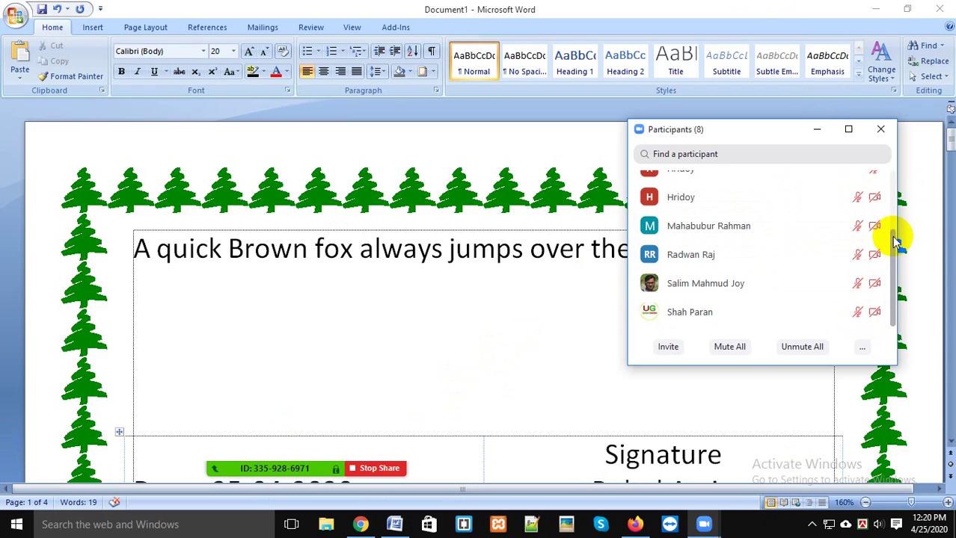
pyautogui.click(817, 131)
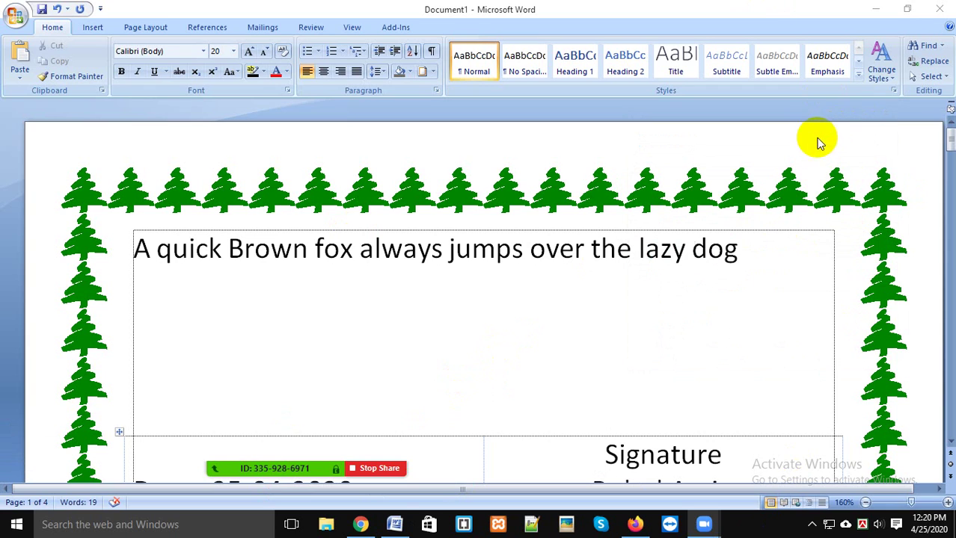
# Step: Type 'My home town is Chittagong', copy the line and paste it repeatedly
pyautogui.click(751, 252)
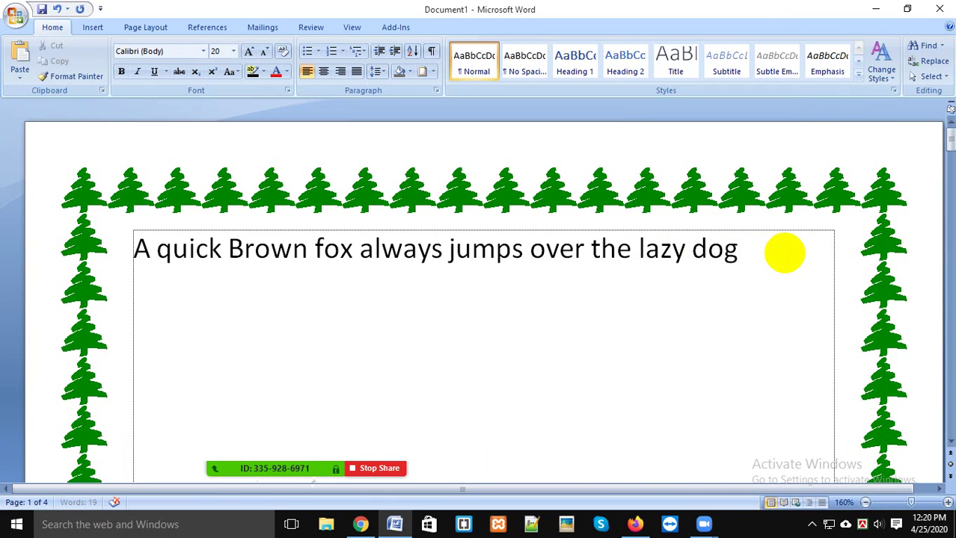
pyautogui.write('My home town is Chitta')
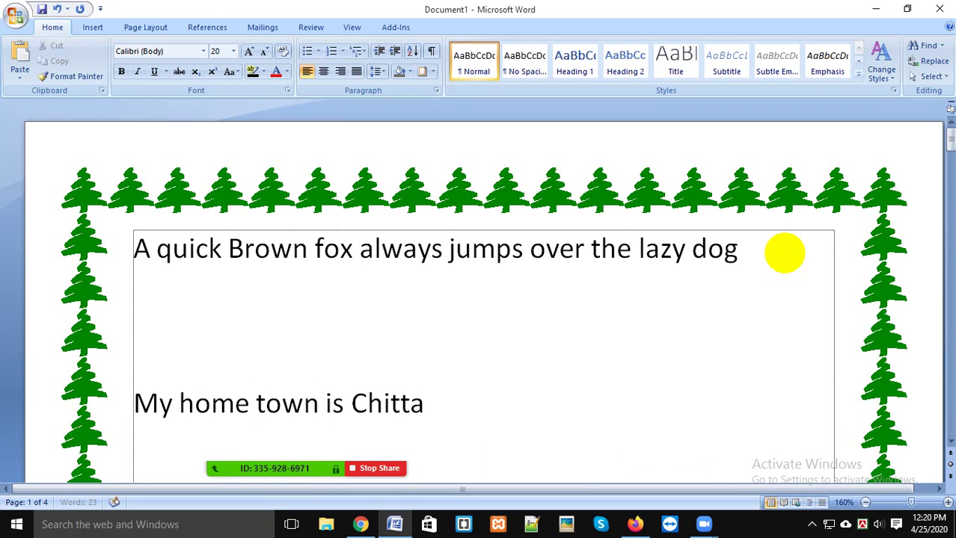
pyautogui.write('gong')
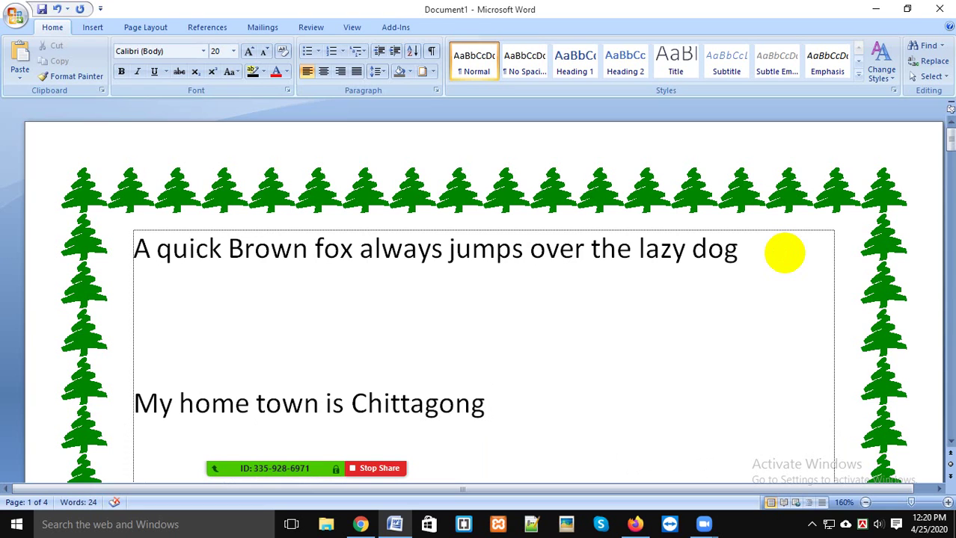
pyautogui.moveTo(140, 419); pyautogui.dragTo(475, 386)
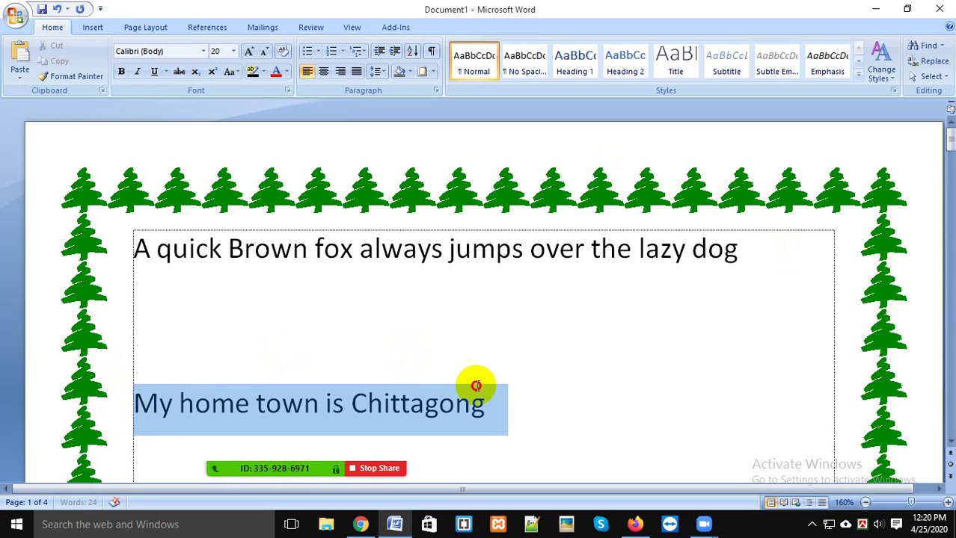
pyautogui.hotkey('ctrl', 'c')
pyautogui.hotkey('ctrl', 'v')
pyautogui.hotkey('ctrl', 'v')
pyautogui.hotkey('ctrl', 'v')
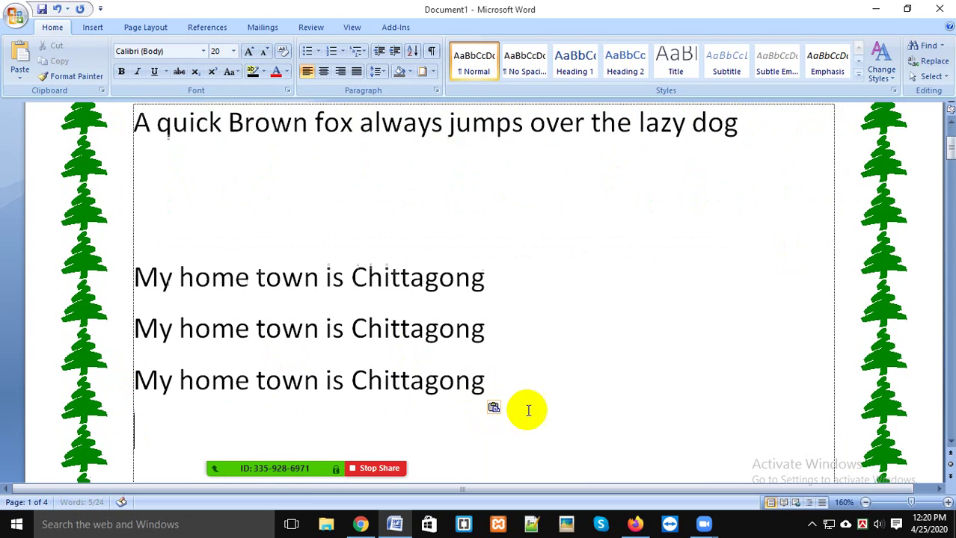
pyautogui.hotkey('ctrl', 'v')
pyautogui.hotkey('ctrl', 'v')
pyautogui.hotkey('ctrl', 'v')
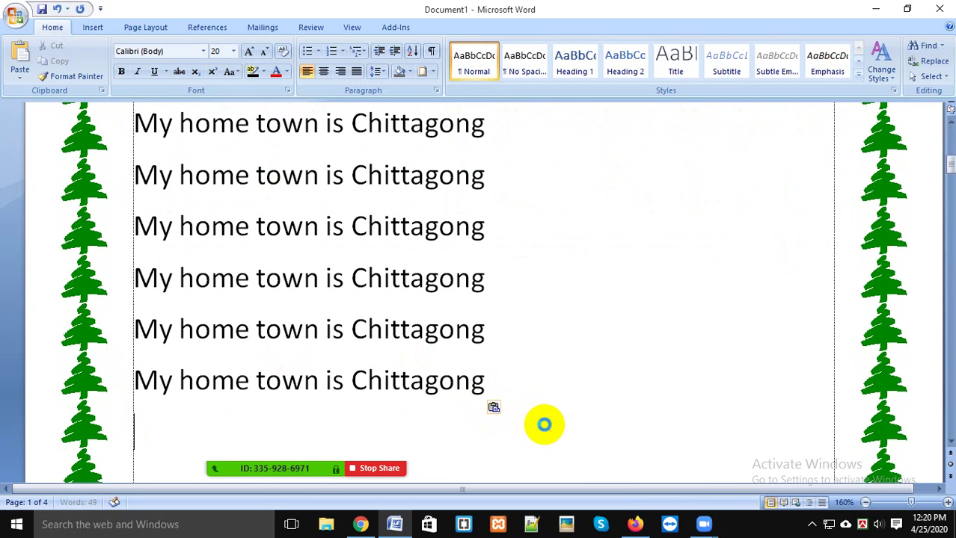
pyautogui.hotkey('ctrl', 'v')
pyautogui.hotkey('ctrl', 'v')
pyautogui.hotkey('ctrl', 'v')
pyautogui.hotkey('ctrl', 'v')
pyautogui.hotkey('ctrl', 'v')
pyautogui.hotkey('ctrl', 'v')
pyautogui.hotkey('ctrl', 'v')
pyautogui.hotkey('ctrl', 'v')
pyautogui.hotkey('ctrl', 'v')
pyautogui.hotkey('ctrl', 'v')
pyautogui.hotkey('ctrl', 'v')
pyautogui.hotkey('ctrl', 'v')
pyautogui.hotkey('ctrl', 'v')
pyautogui.hotkey('ctrl', 'v')
pyautogui.hotkey('ctrl', 'v')
pyautogui.hotkey('ctrl', 'v')
pyautogui.hotkey('ctrl', 'v')
pyautogui.hotkey('ctrl', 'v')
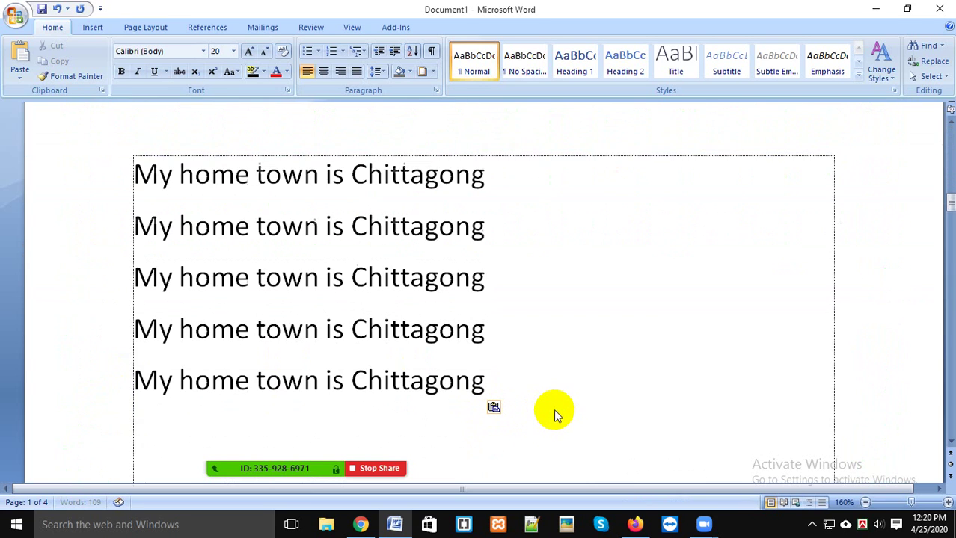
pyautogui.keyDown('ctrl'); pyautogui.scroll(-6, 449, 381); pyautogui.keyUp('ctrl')
pyautogui.scroll(10, 499, 352)
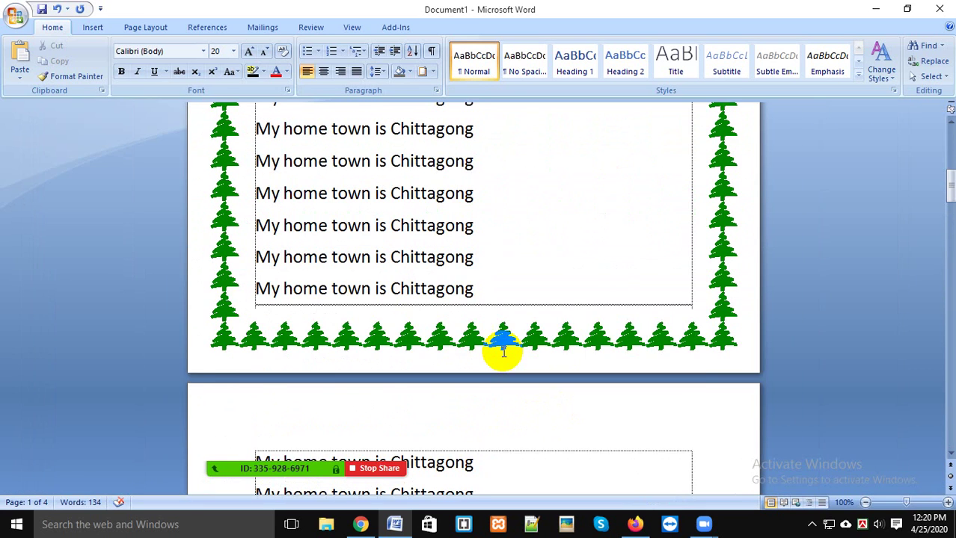
pyautogui.scroll(5, 575, 326)
pyautogui.scroll(-4, 579, 321)
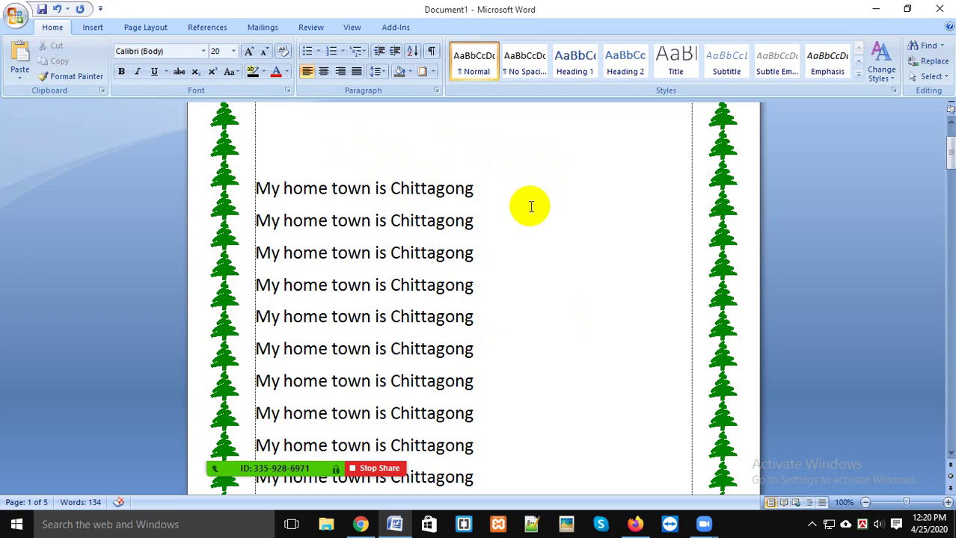
# Step: Select 'Chittagong' on the first line and briefly open Find and Replace
pyautogui.click(486, 200)
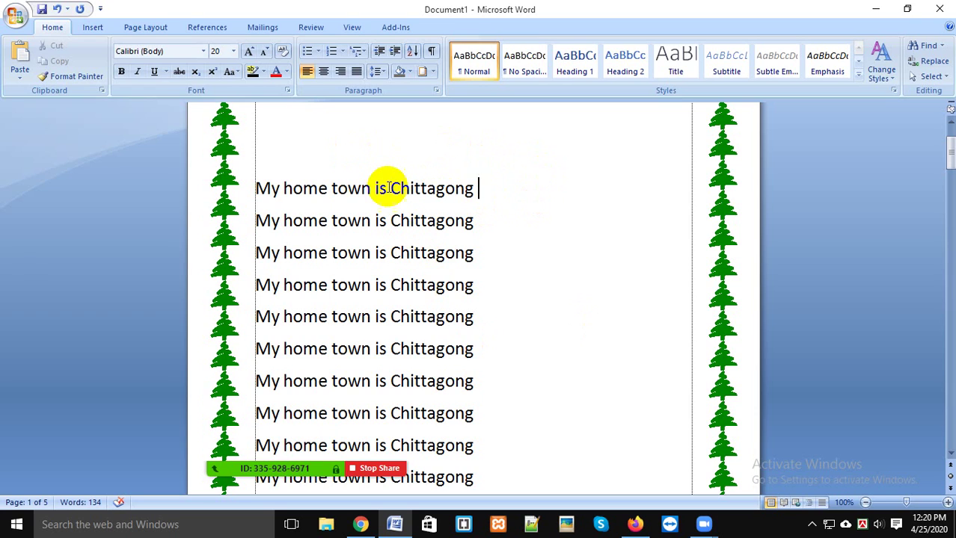
pyautogui.moveTo(389, 187); pyautogui.dragTo(486, 184)
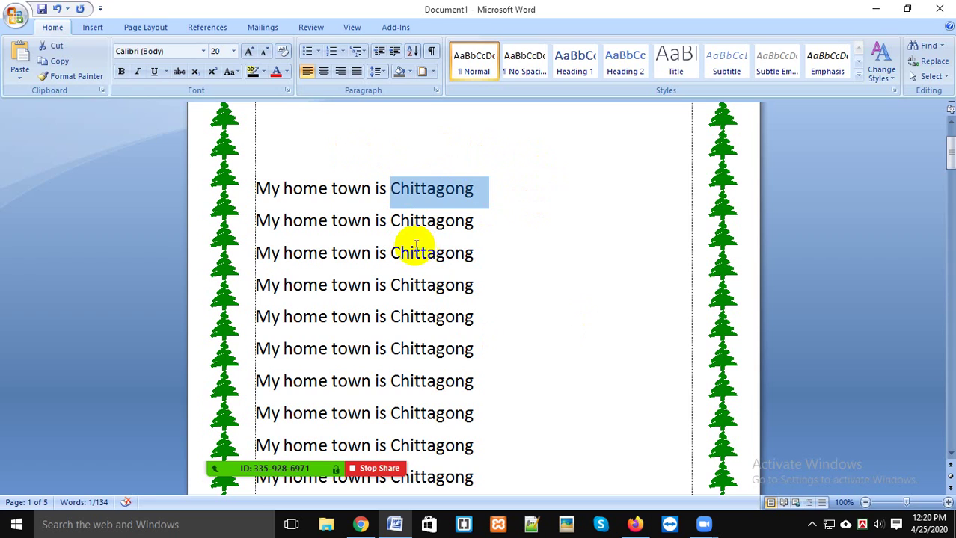
pyautogui.click(544, 251)
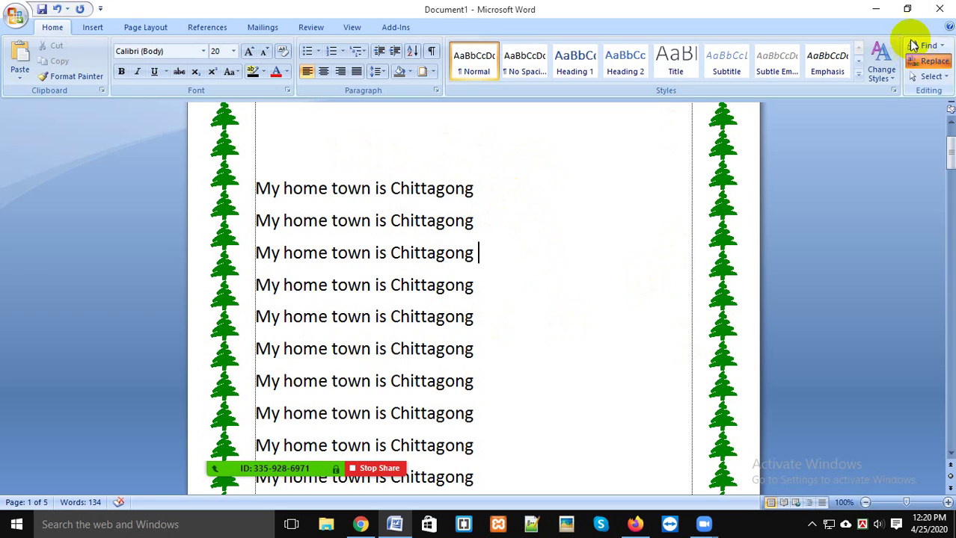
pyautogui.click(925, 61)
pyautogui.click(650, 95)
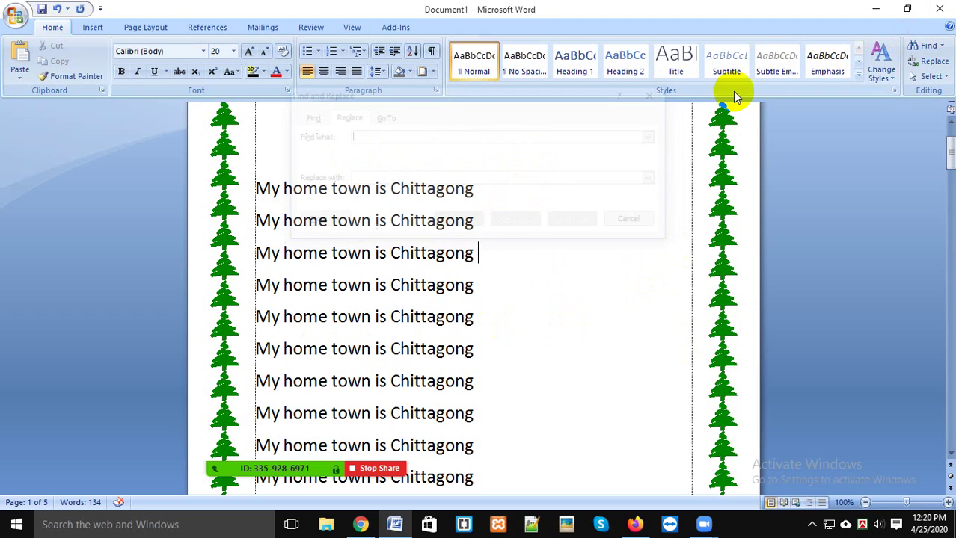
# Step: Replace all 23 occurrences of 'Chittagong' with 'Narayanganj' using Find and Replace
pyautogui.click(925, 46)
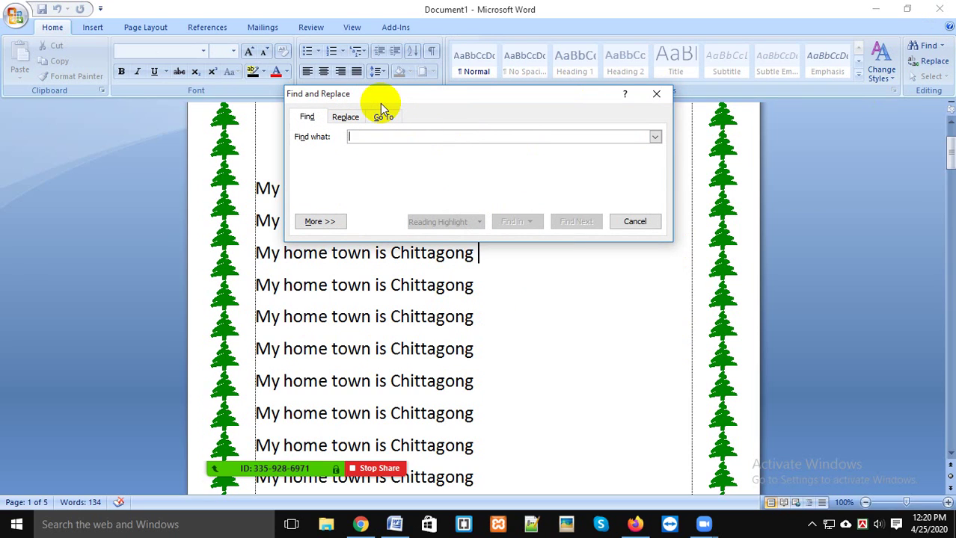
pyautogui.write('Chitta')
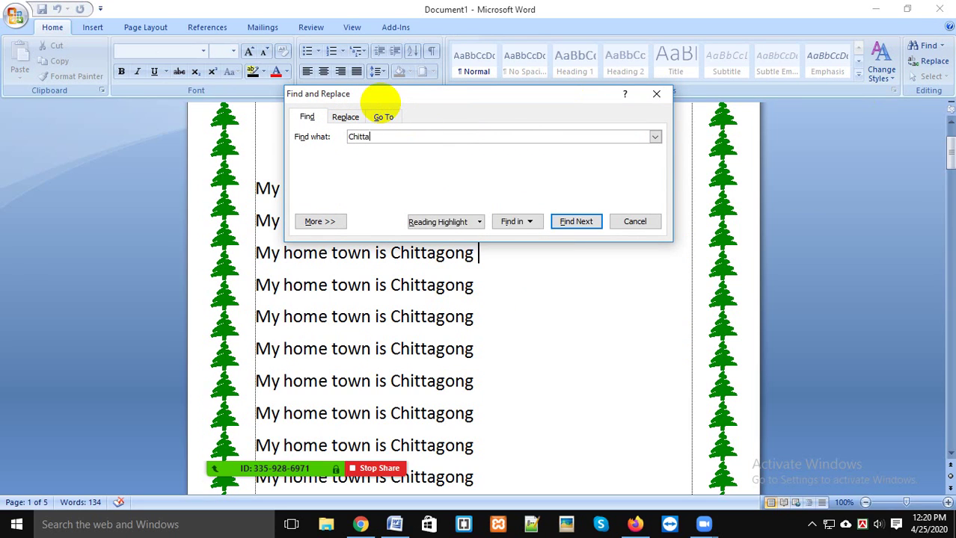
pyautogui.write('gong')
pyautogui.press('Return')
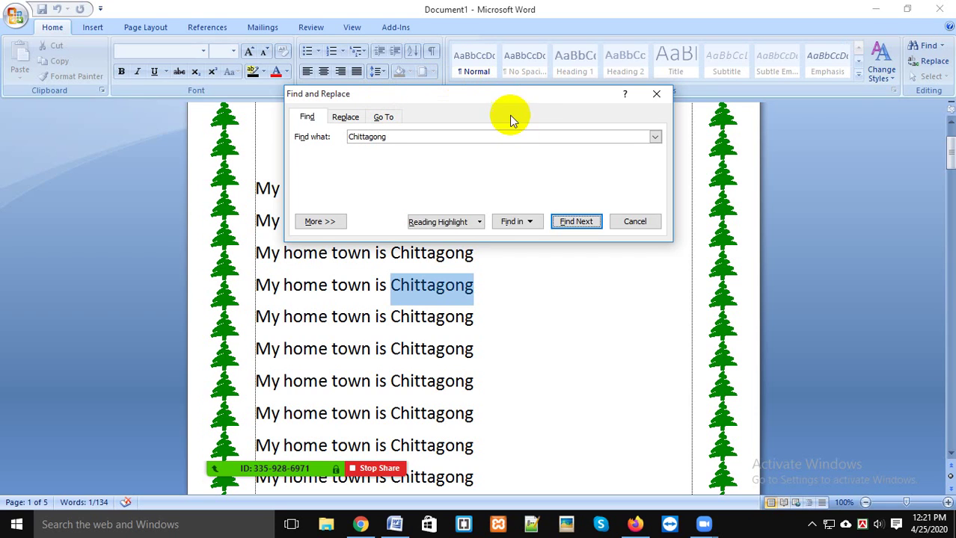
pyautogui.moveTo(512, 92); pyautogui.dragTo(830, 118)
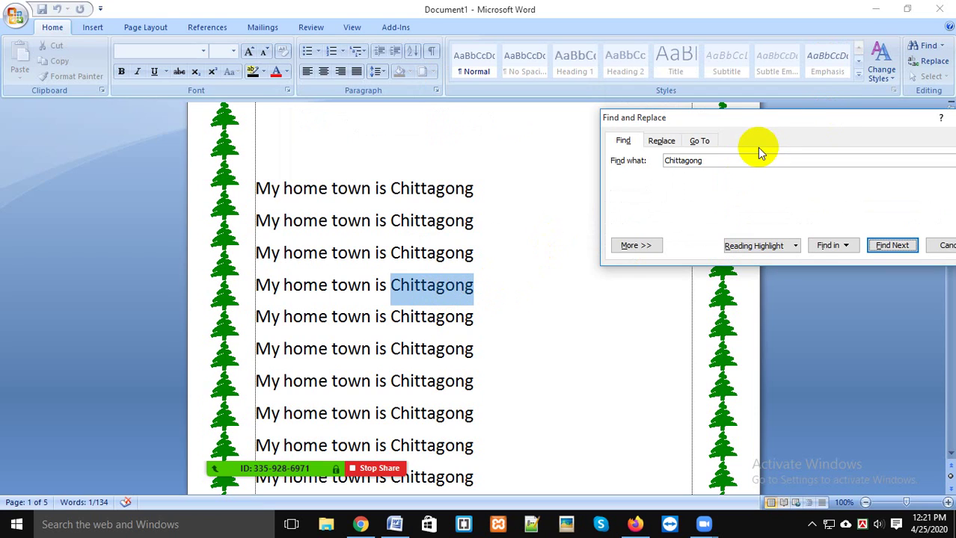
pyautogui.moveTo(769, 113); pyautogui.dragTo(675, 75)
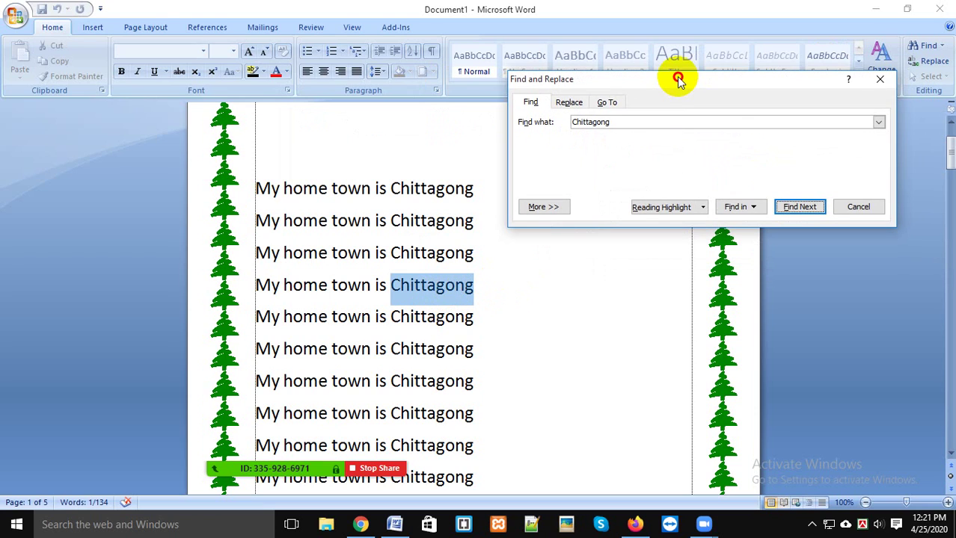
pyautogui.click(566, 102)
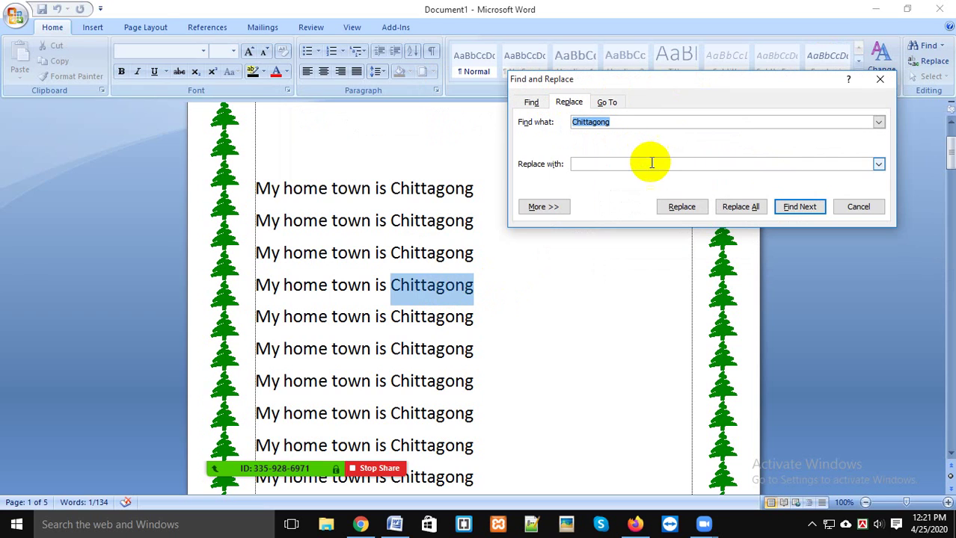
pyautogui.click(645, 163)
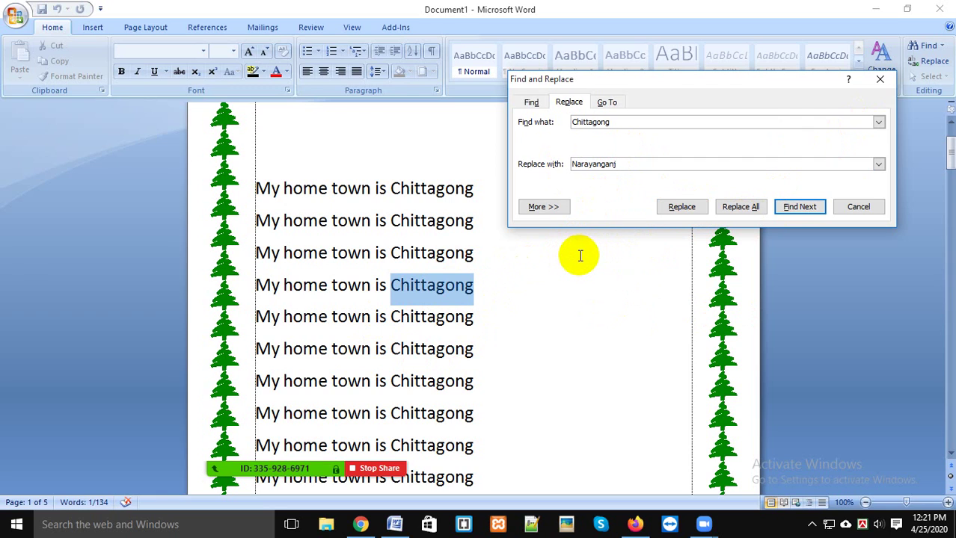
pyautogui.click(727, 207)
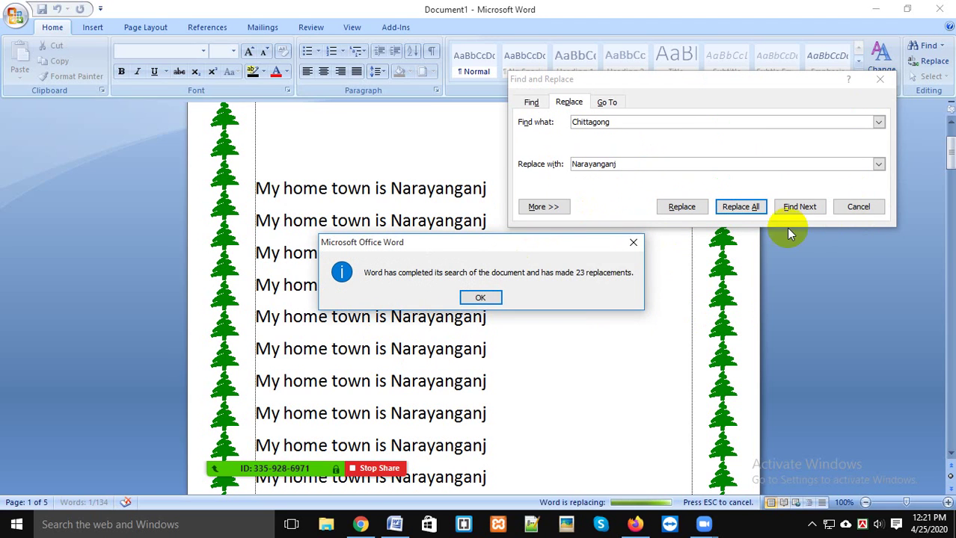
pyautogui.click(485, 297)
# Step: Close the Find and Replace window and scroll through the pages
pyautogui.click(863, 209)
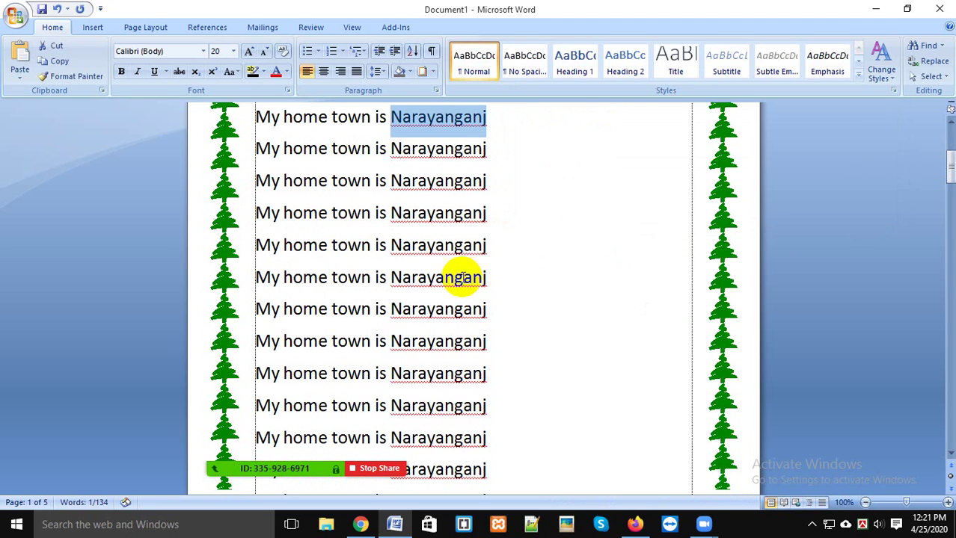
pyautogui.scroll(-10, 486, 258)
pyautogui.scroll(-10, 489, 261)
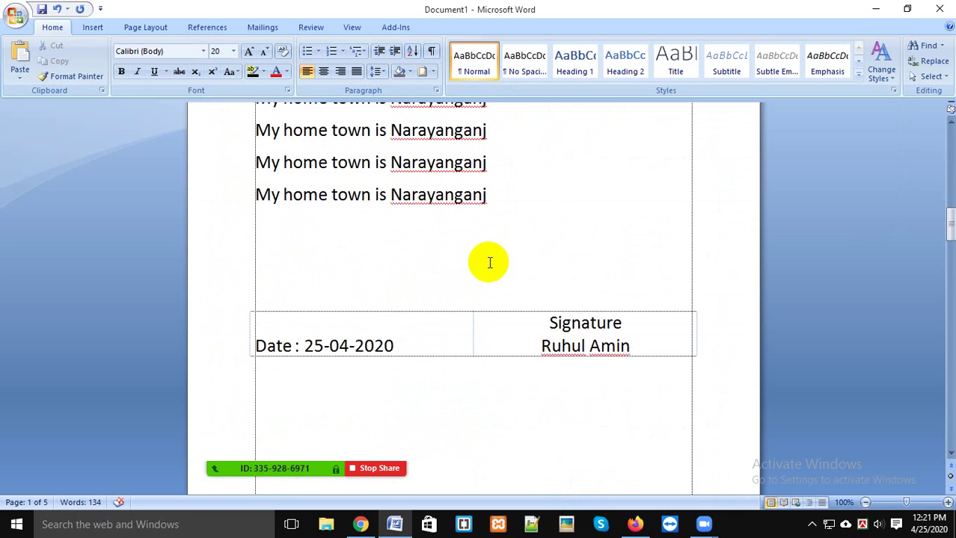
pyautogui.scroll(3, 490, 262)
pyautogui.scroll(1, 489, 262)
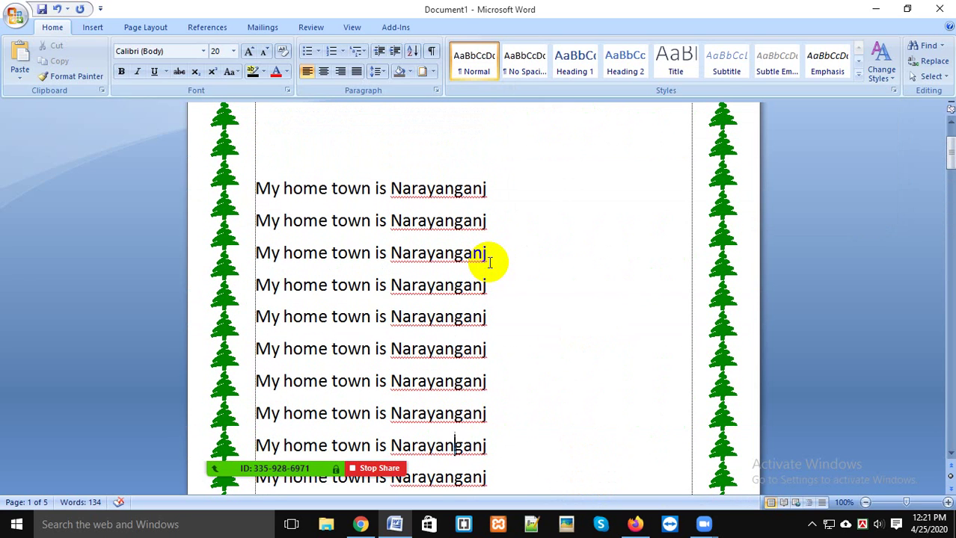
# Step: View the Replace and Go To tabs, then insert a page break after the second line
pyautogui.click(927, 45)
pyautogui.click(570, 103)
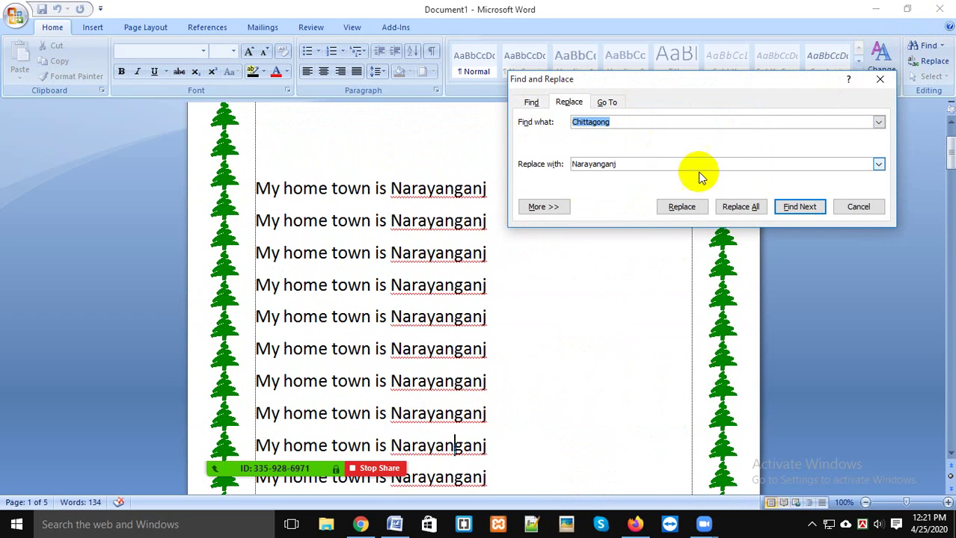
pyautogui.click(606, 102)
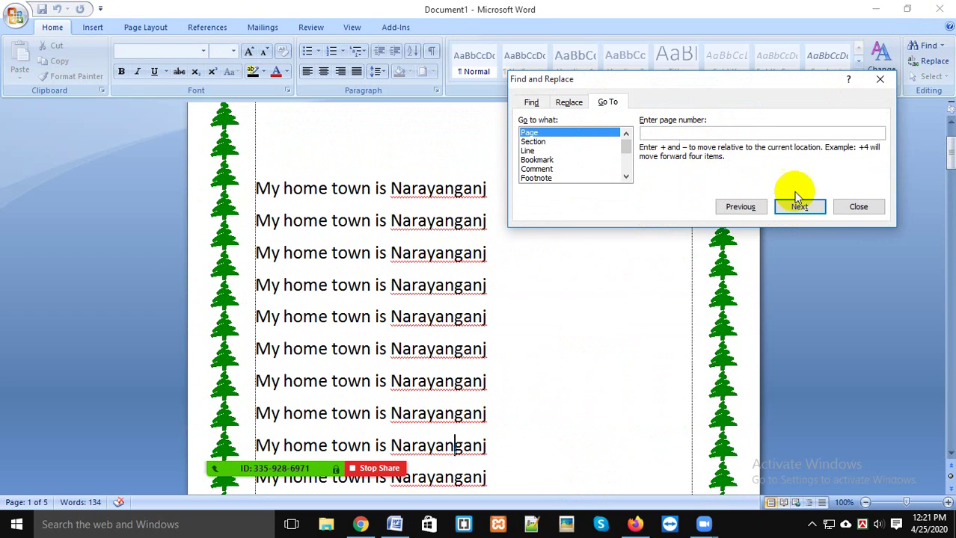
pyautogui.click(838, 209)
pyautogui.click(586, 216)
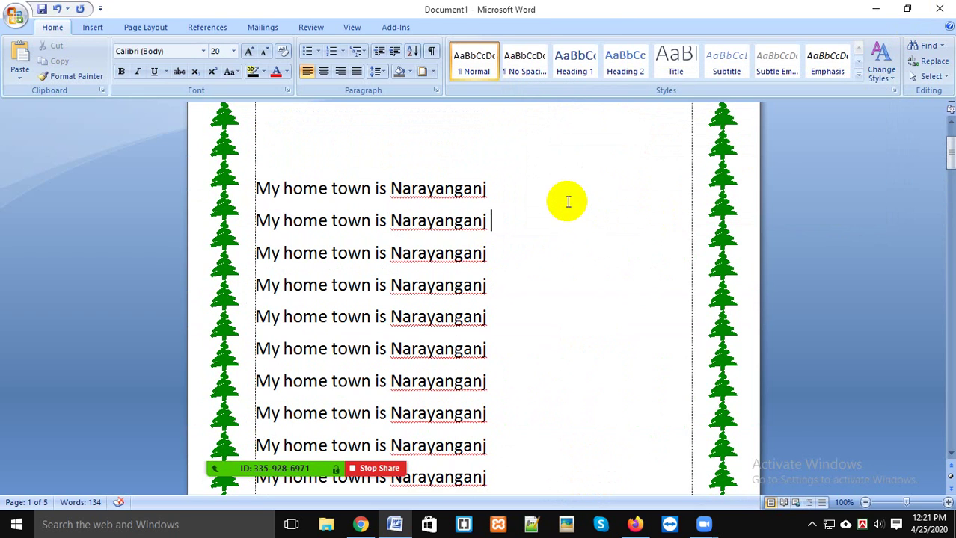
pyautogui.hotkey('ctrl', 'Return')
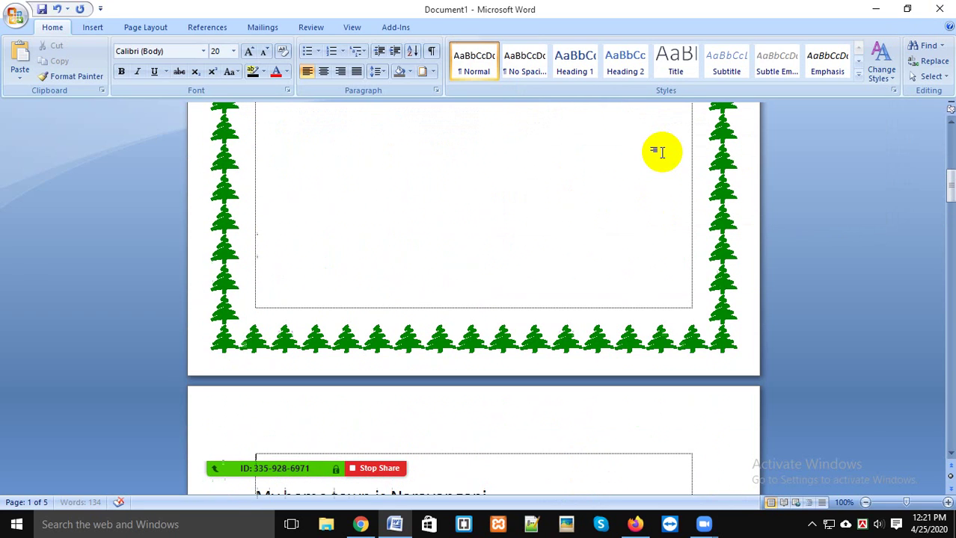
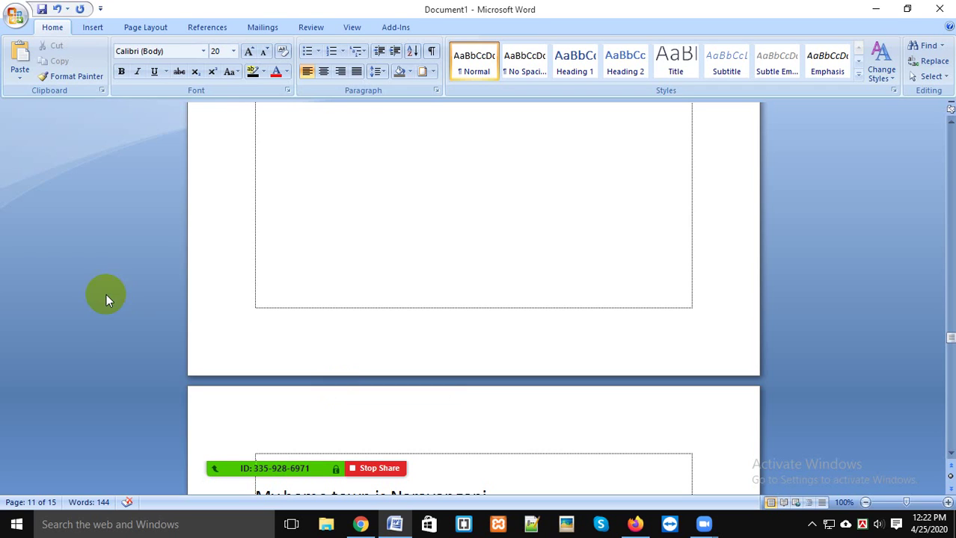
# Step: Open the Go To dialog, close it without moving, and scroll the document
pyautogui.scroll(2, 439, 327)
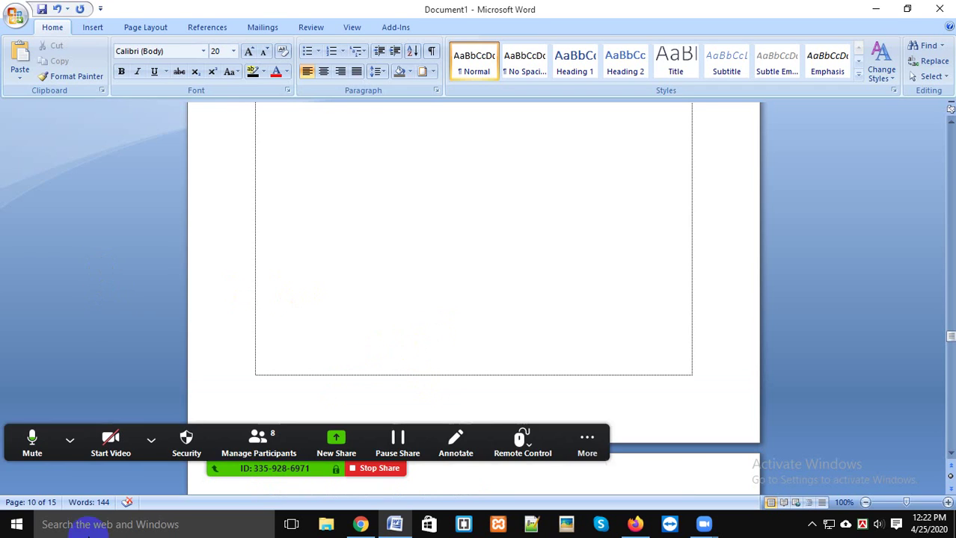
pyautogui.click(53, 505)
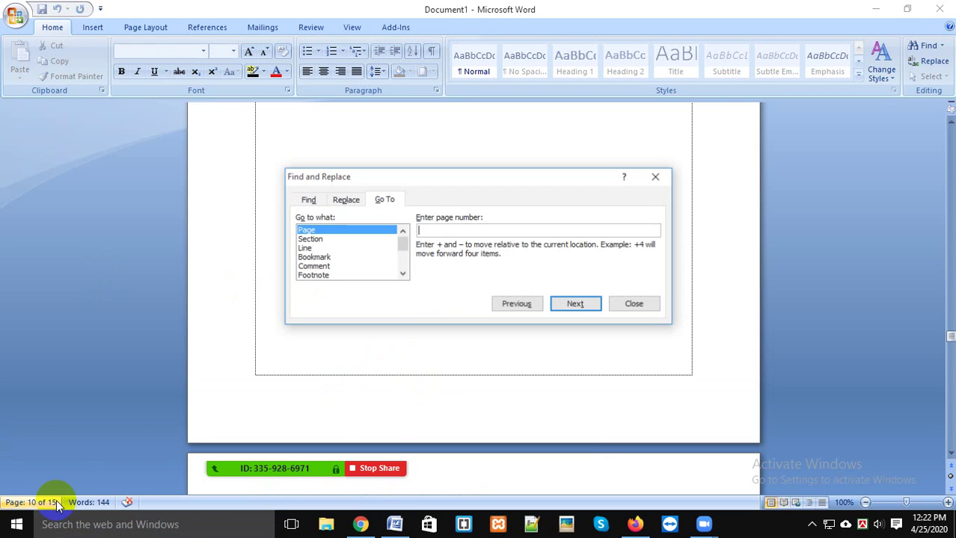
pyautogui.click(622, 307)
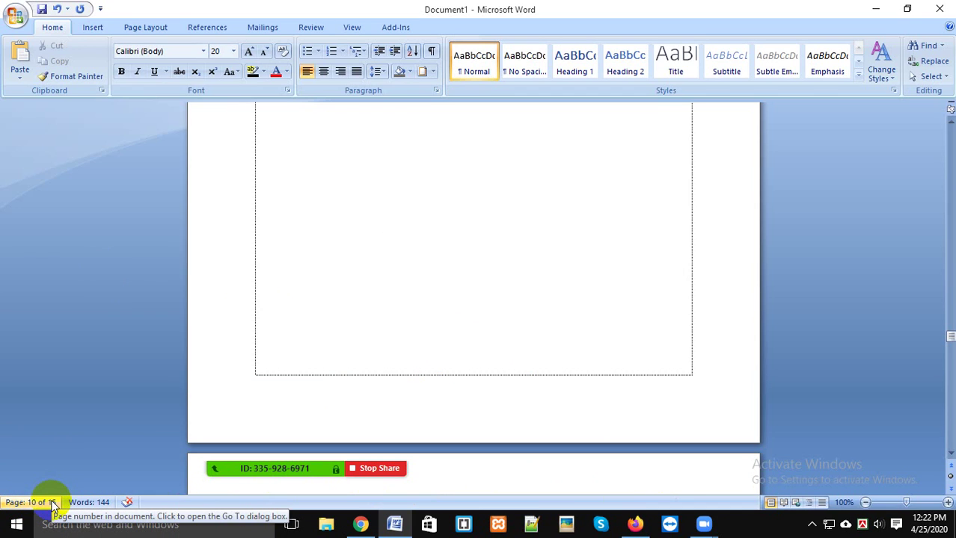
pyautogui.scroll(-5, 353, 356)
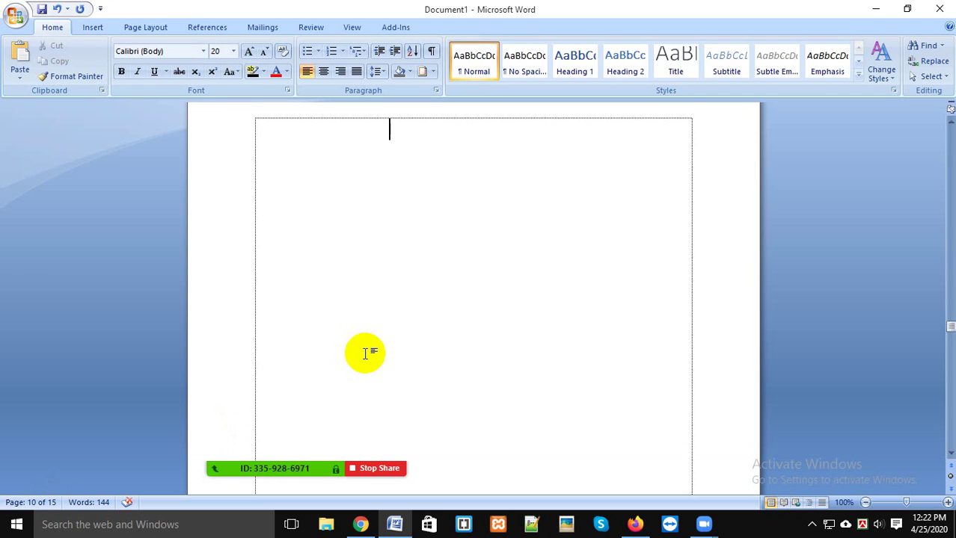
pyautogui.scroll(-10, 365, 354)
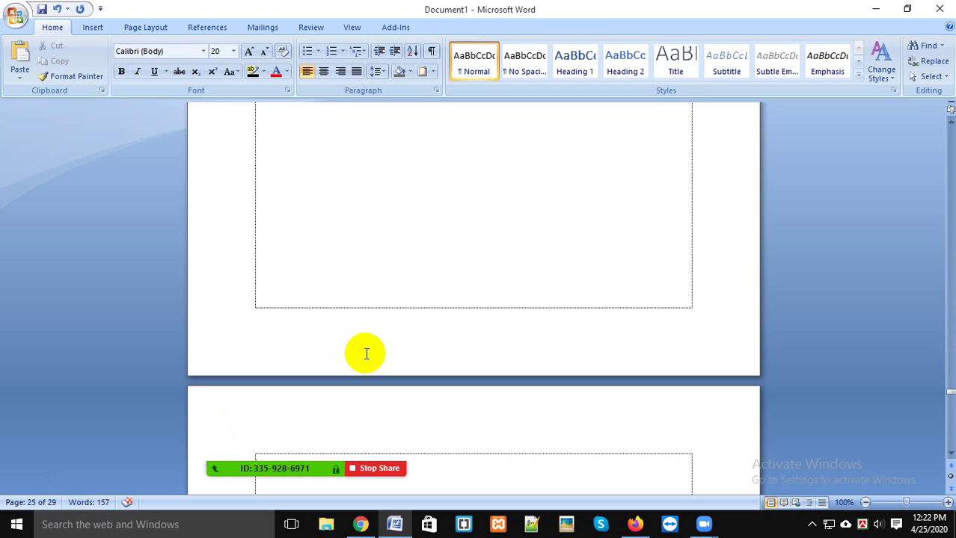
# Step: Jump to page 1 with Ctrl+G
pyautogui.hotkey('ctrl', 'g')
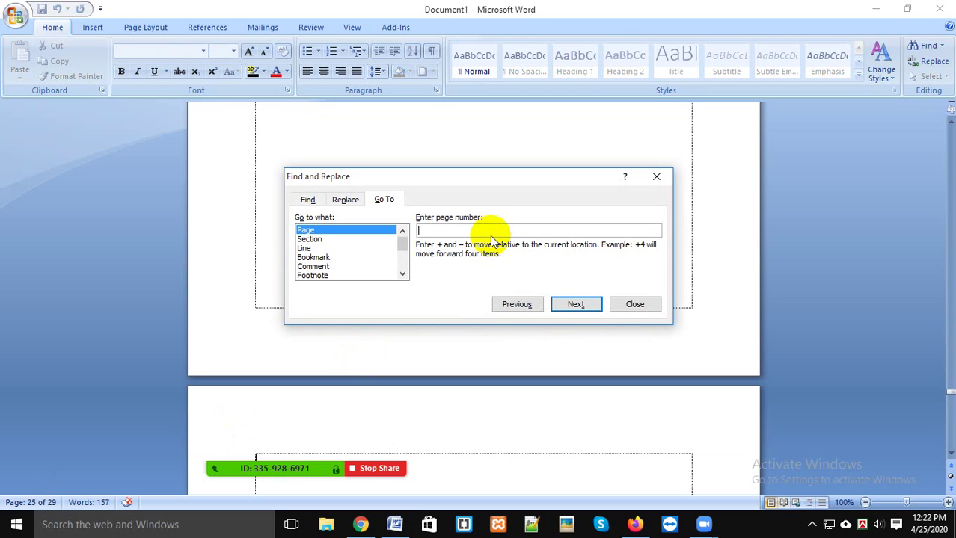
pyautogui.write('1')
pyautogui.press('Return')
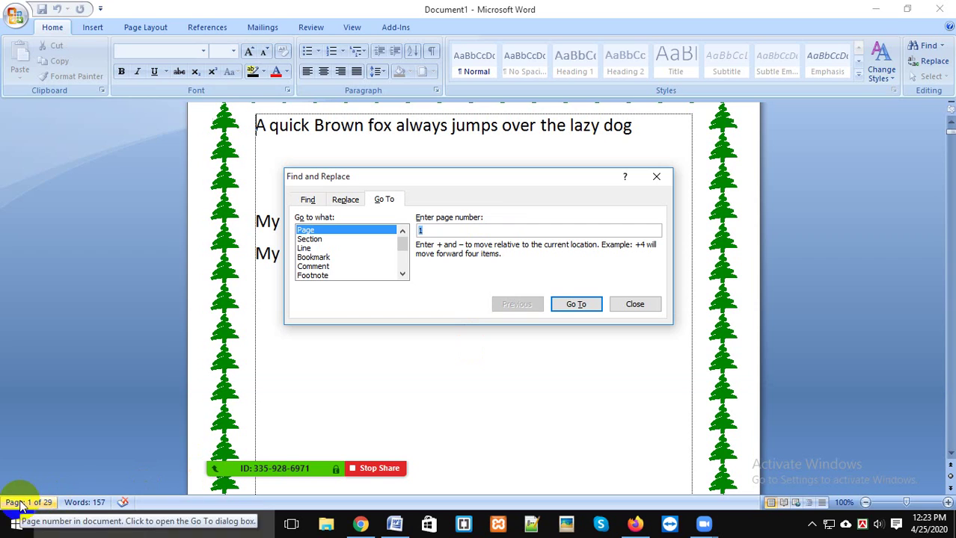
# Step: Browse the Go to what list (section, line, bookmark, comment, footnote), then close the dialog
pyautogui.moveTo(409, 249); pyautogui.dragTo(408, 271)
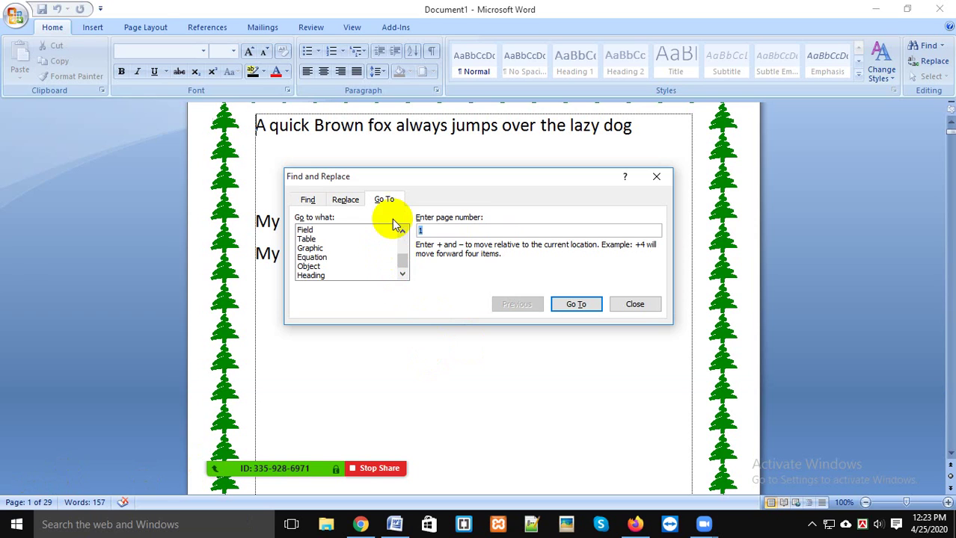
pyautogui.moveTo(402, 260); pyautogui.dragTo(404, 236)
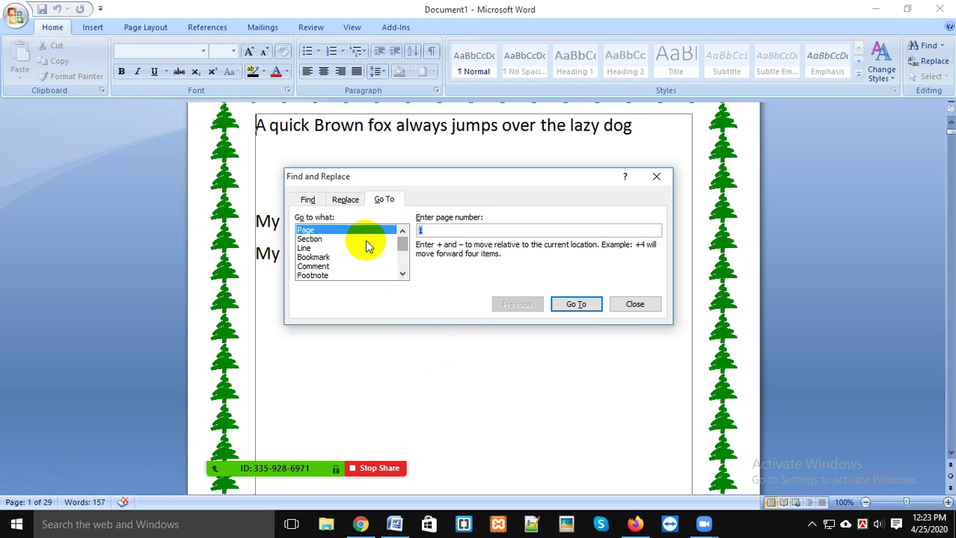
pyautogui.click(339, 238)
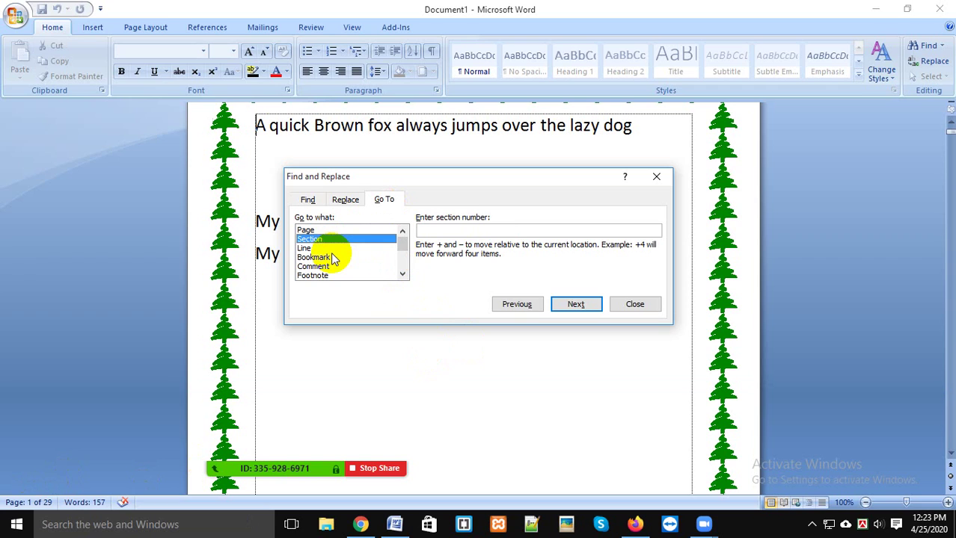
pyautogui.click(335, 257)
pyautogui.click(343, 247)
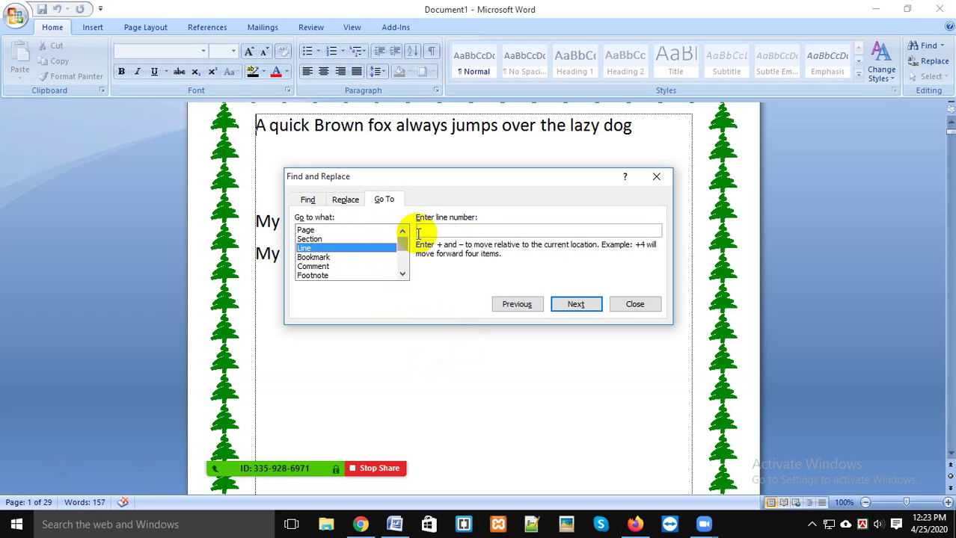
pyautogui.click(338, 258)
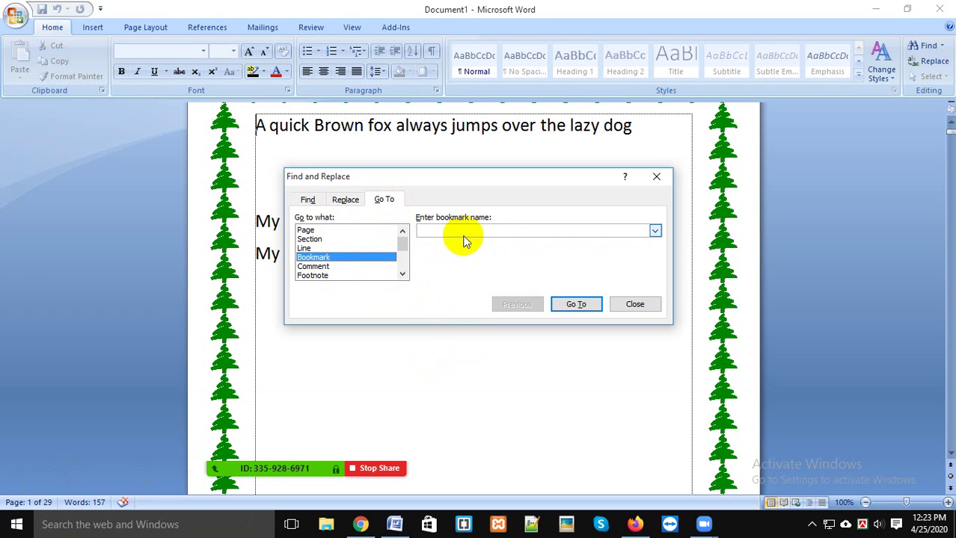
pyautogui.click(331, 269)
pyautogui.click(380, 276)
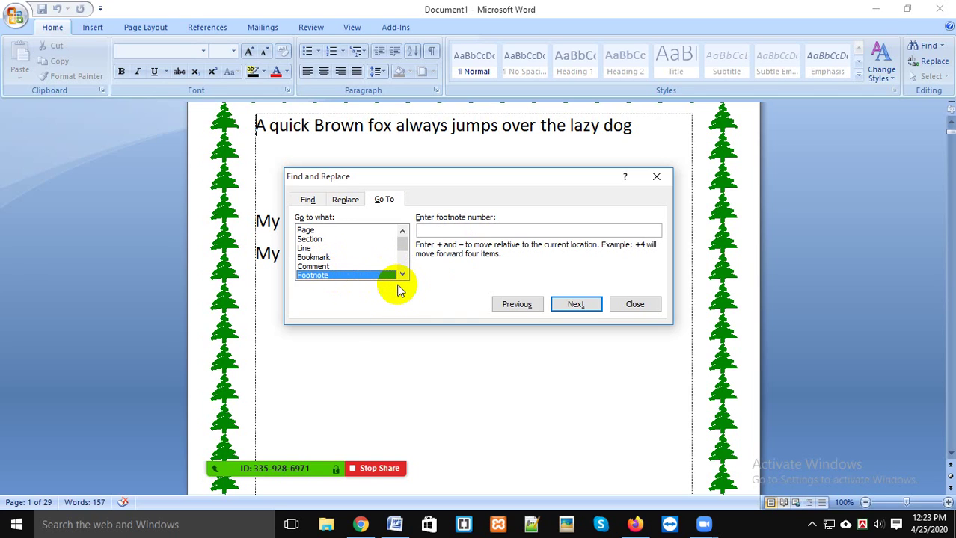
pyautogui.click(636, 307)
pyautogui.click(944, 46)
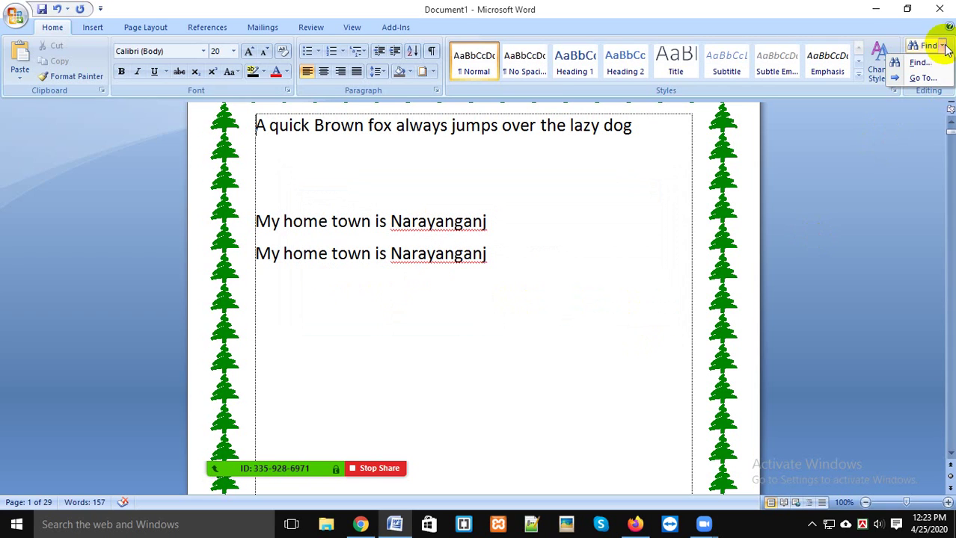
pyautogui.click(941, 46)
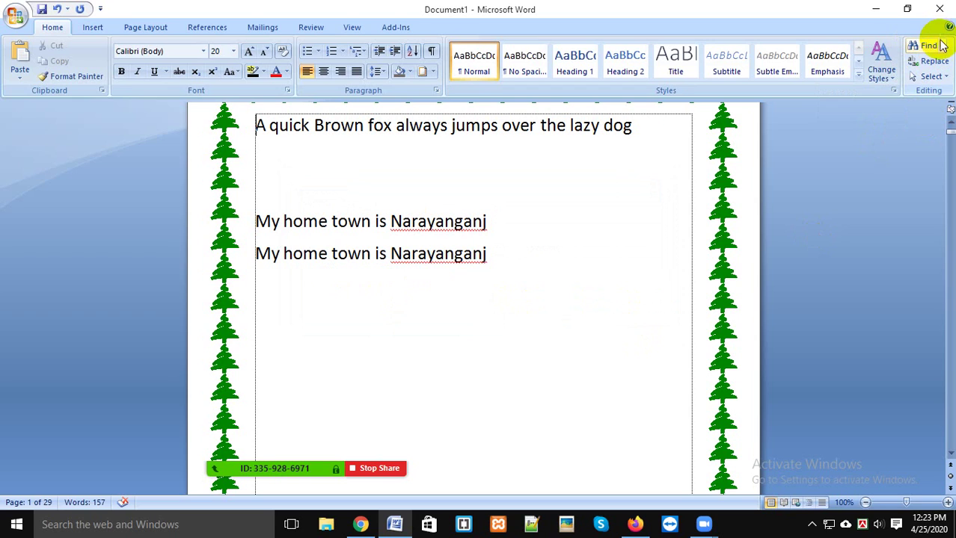
pyautogui.click(941, 45)
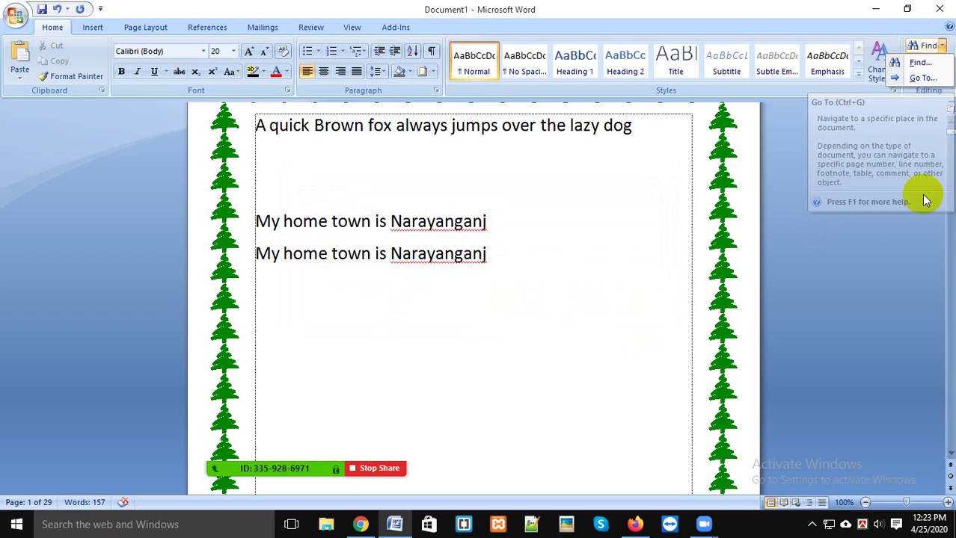
pyautogui.click(845, 338)
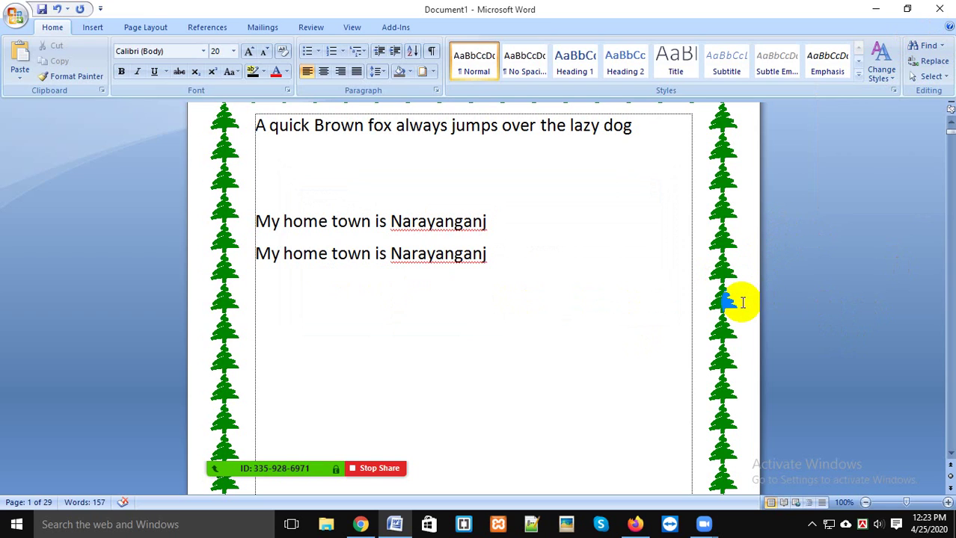
pyautogui.click(944, 76)
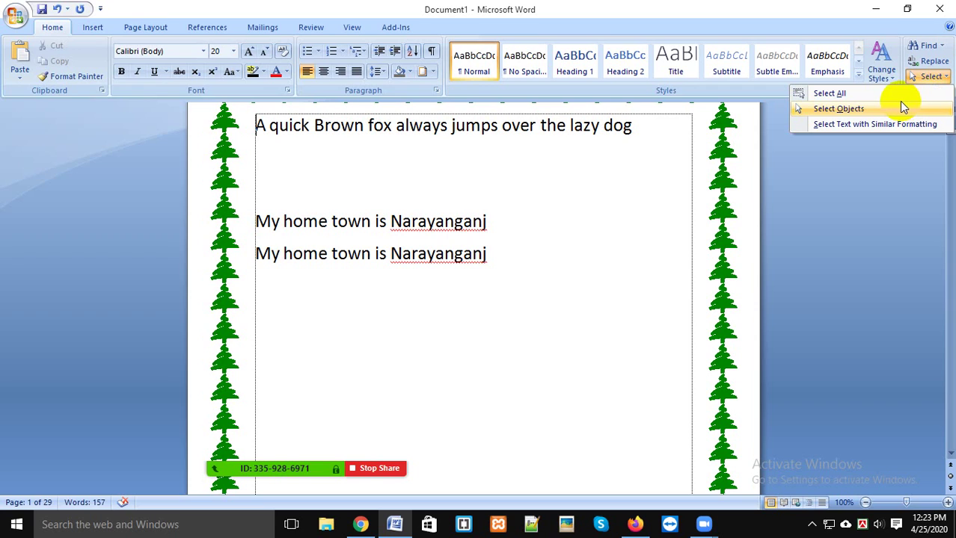
pyautogui.click(892, 91)
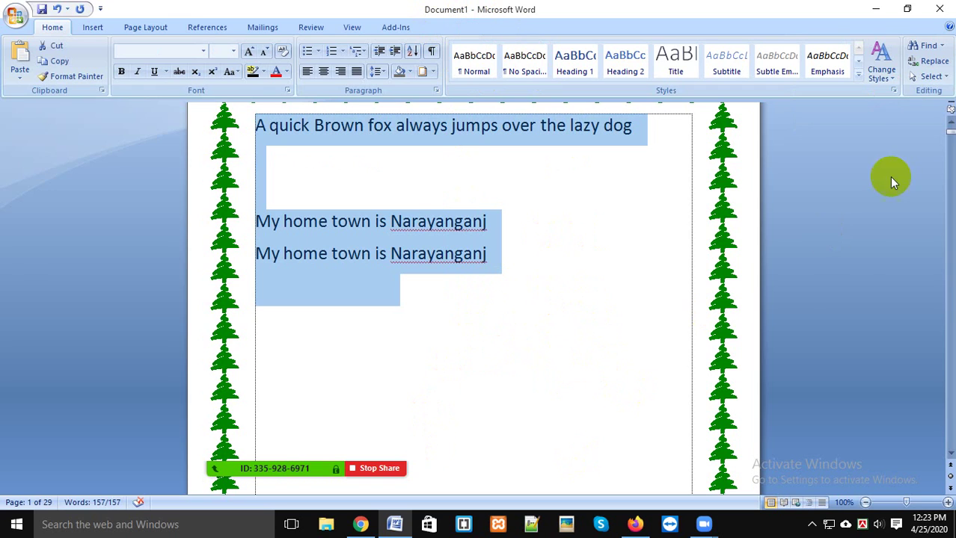
pyautogui.click(931, 77)
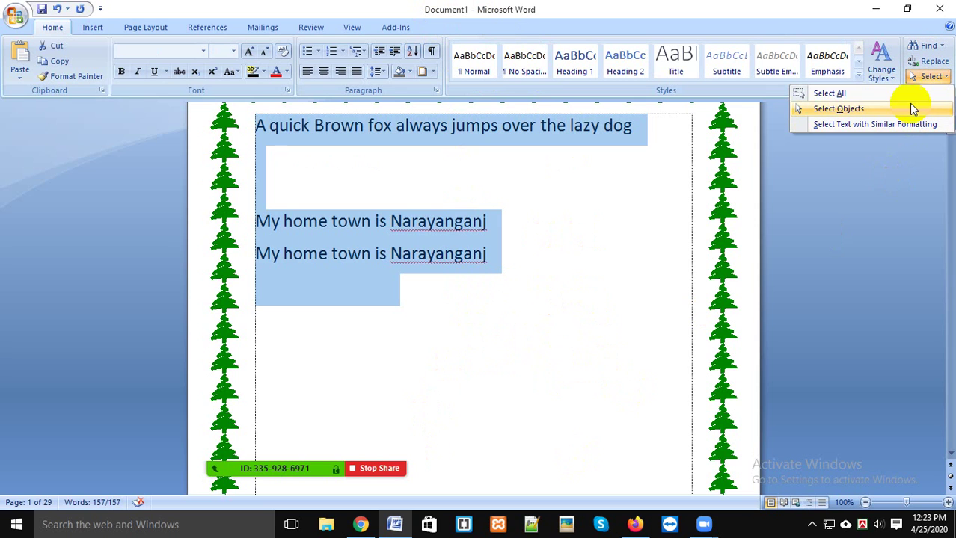
pyautogui.click(909, 94)
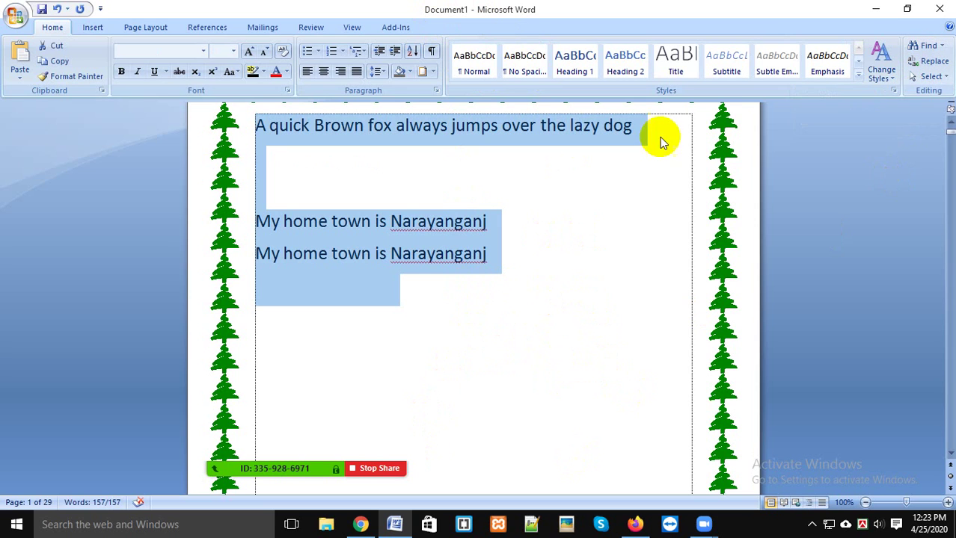
pyautogui.scroll(-20, 533, 284)
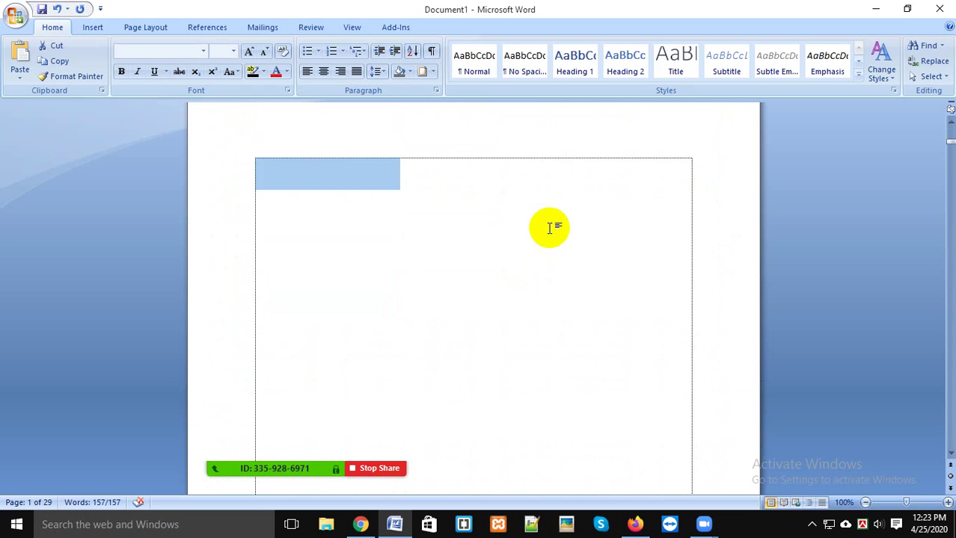
pyautogui.scroll(-6, 549, 228)
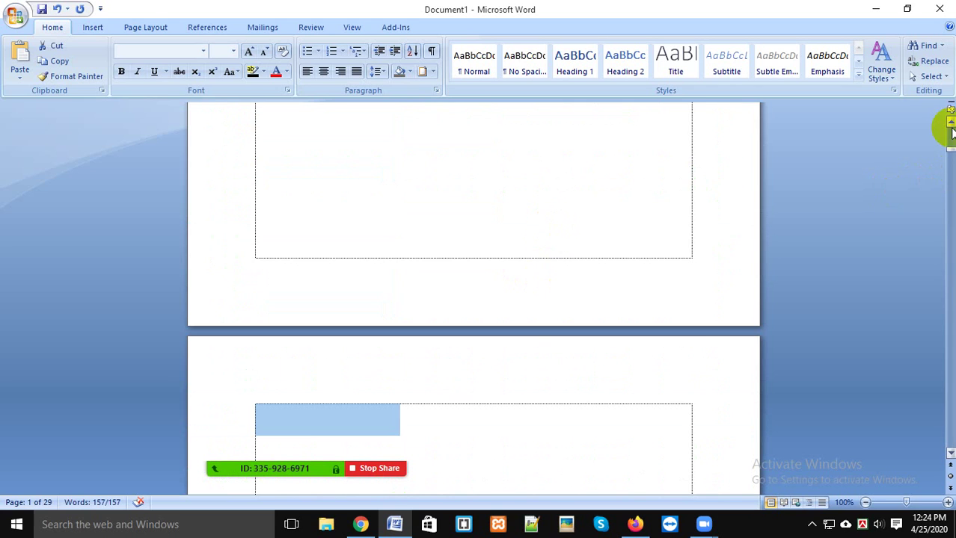
pyautogui.moveTo(947, 152); pyautogui.dragTo(945, 112)
pyautogui.click(566, 252)
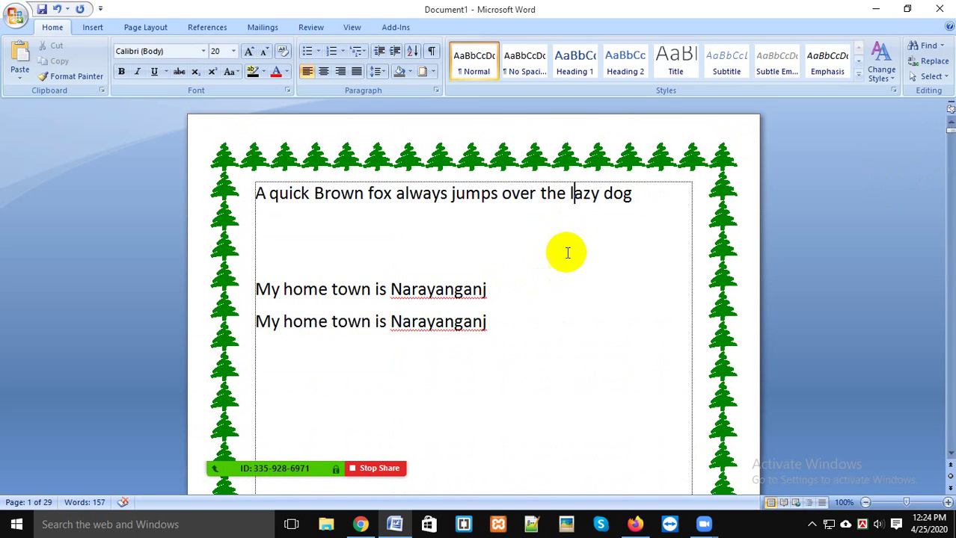
pyautogui.click(663, 200)
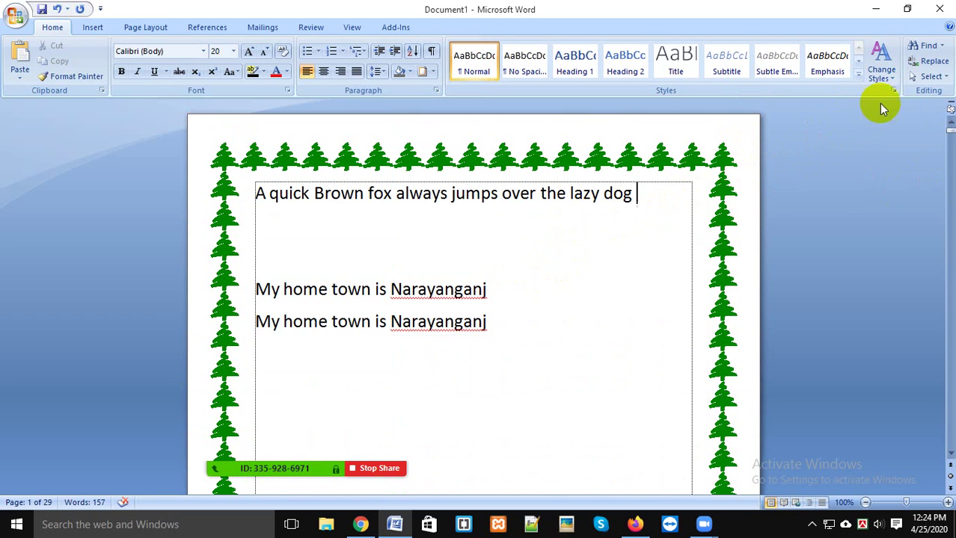
pyautogui.click(927, 77)
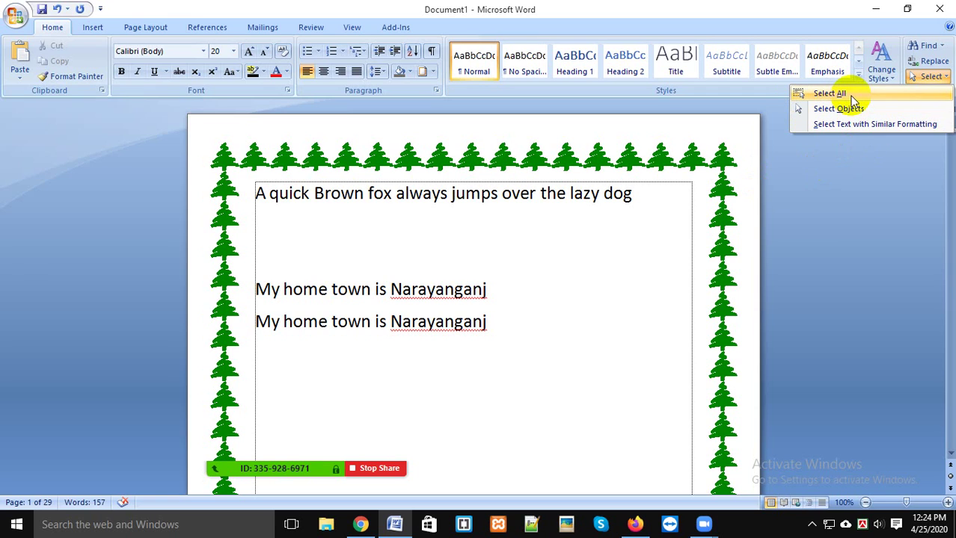
pyautogui.click(617, 316)
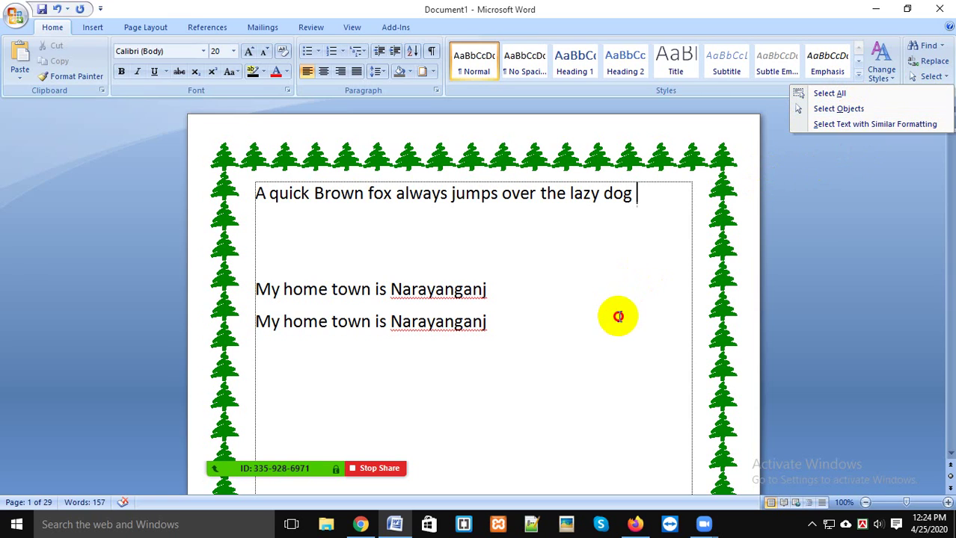
pyautogui.press('Down')
pyautogui.press('Down')
pyautogui.press('Down')
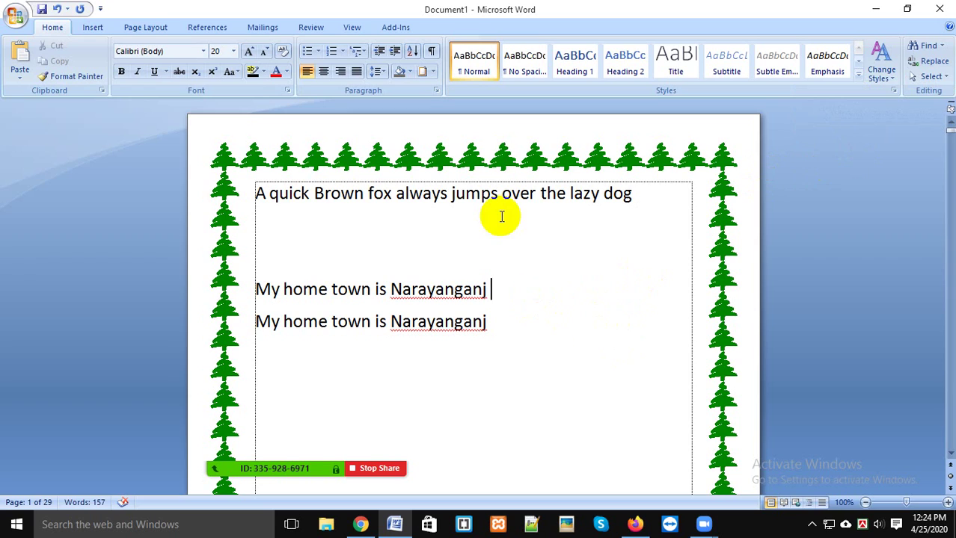
pyautogui.click(506, 321)
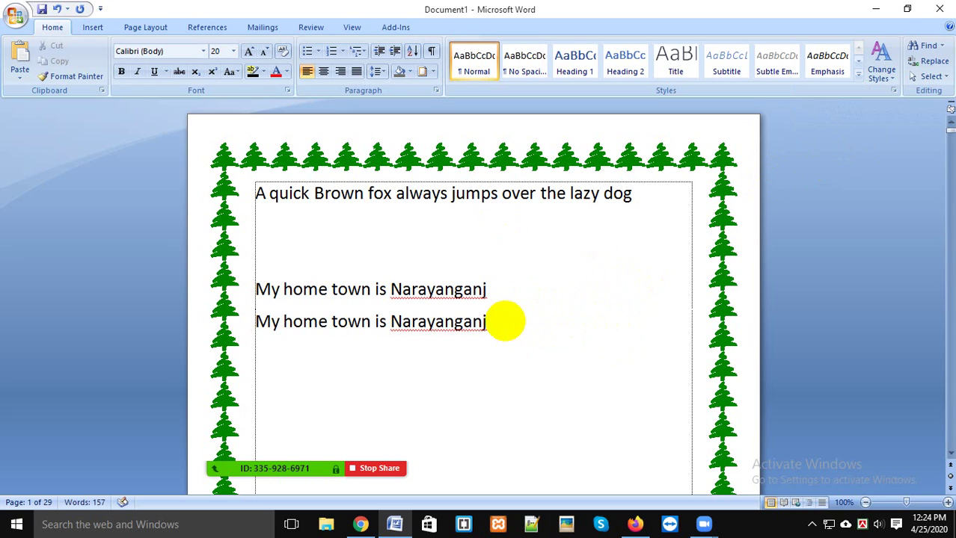
pyautogui.scroll(-1, 507, 322)
pyautogui.click(506, 323)
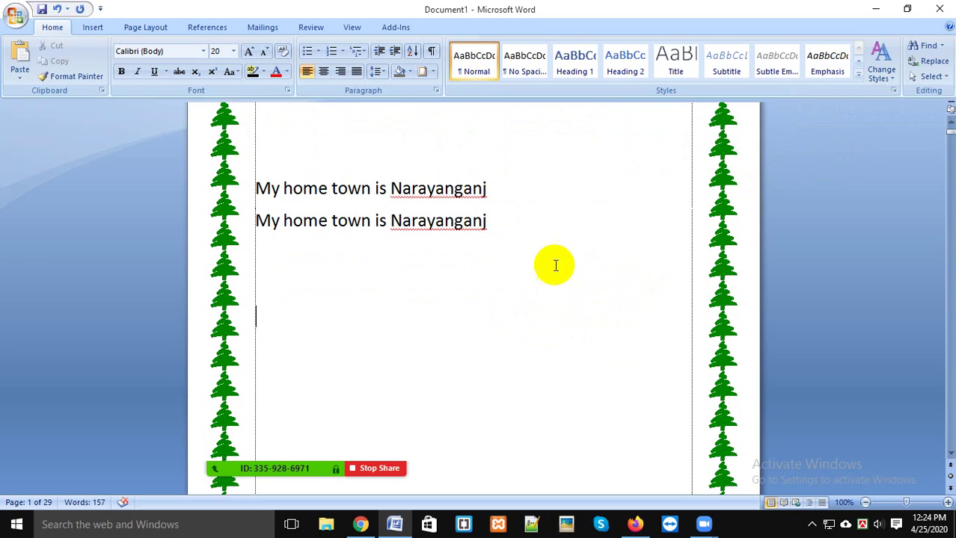
pyautogui.click(90, 27)
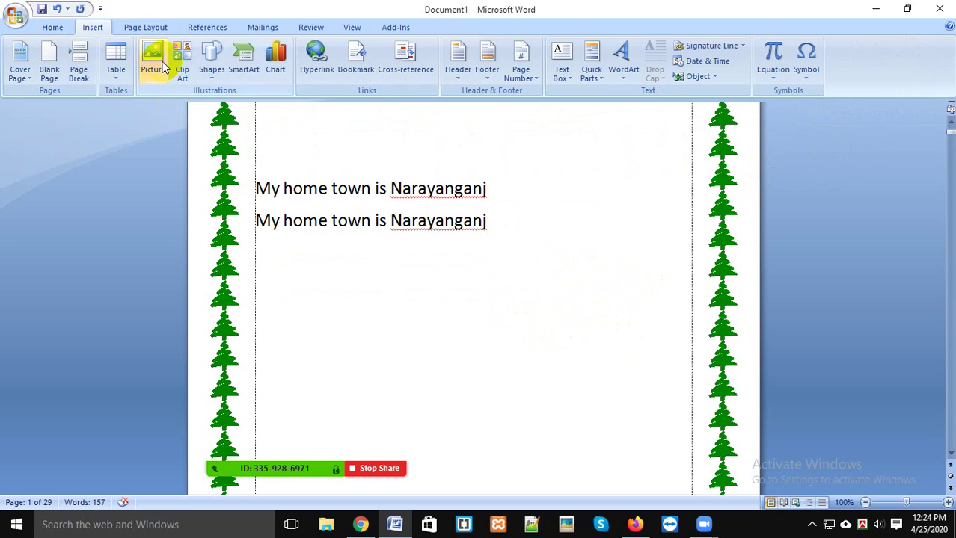
# Step: Insert a first-style WordArt with the default 'Your Text Here' text
pyautogui.click(213, 82)
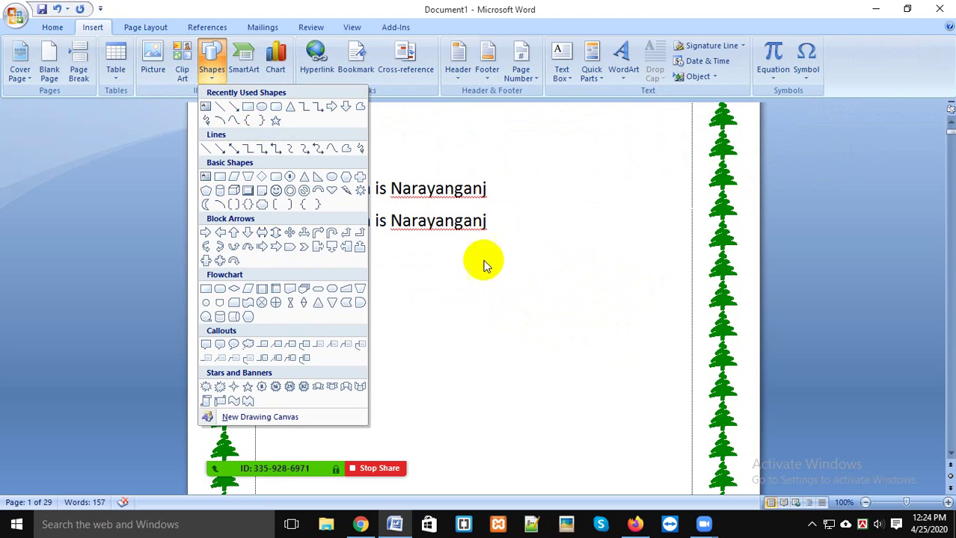
pyautogui.click(516, 228)
pyautogui.click(623, 67)
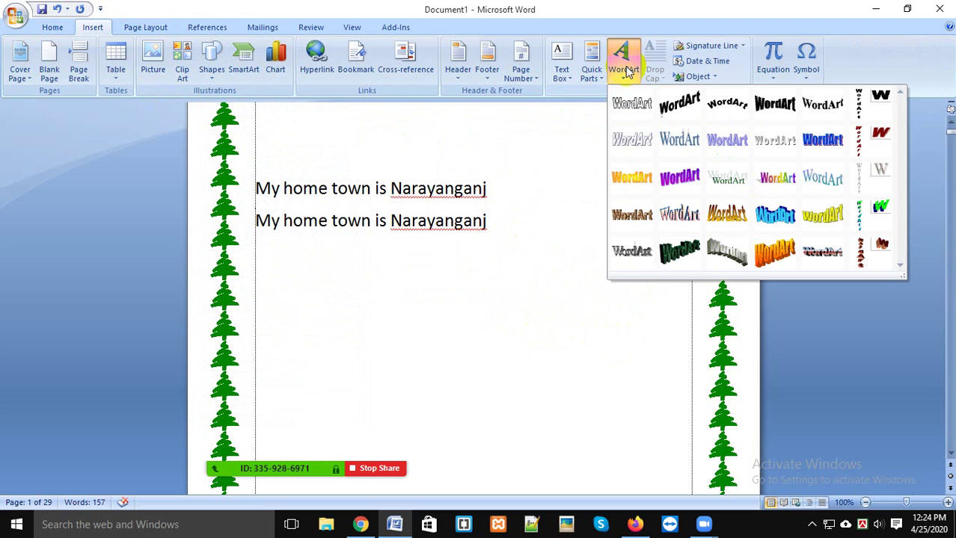
pyautogui.click(645, 104)
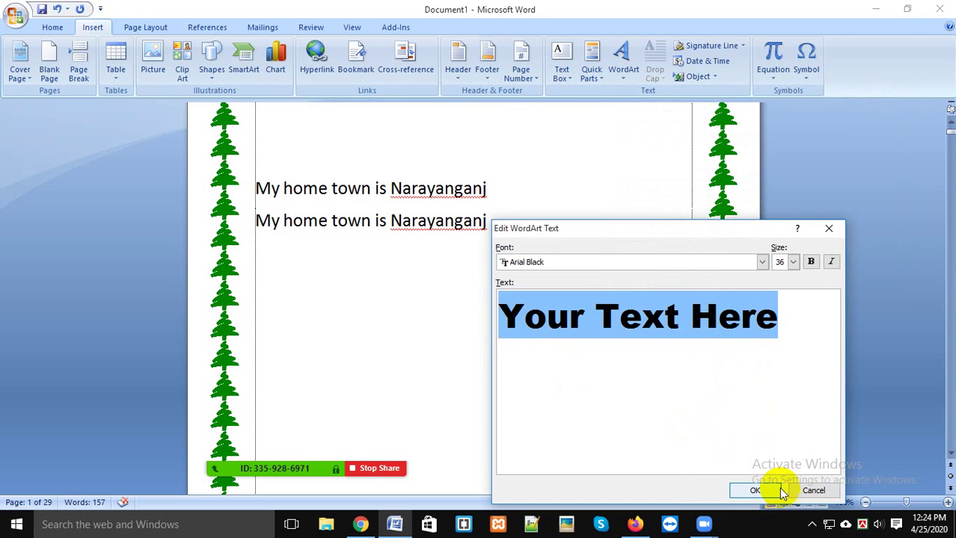
pyautogui.click(778, 488)
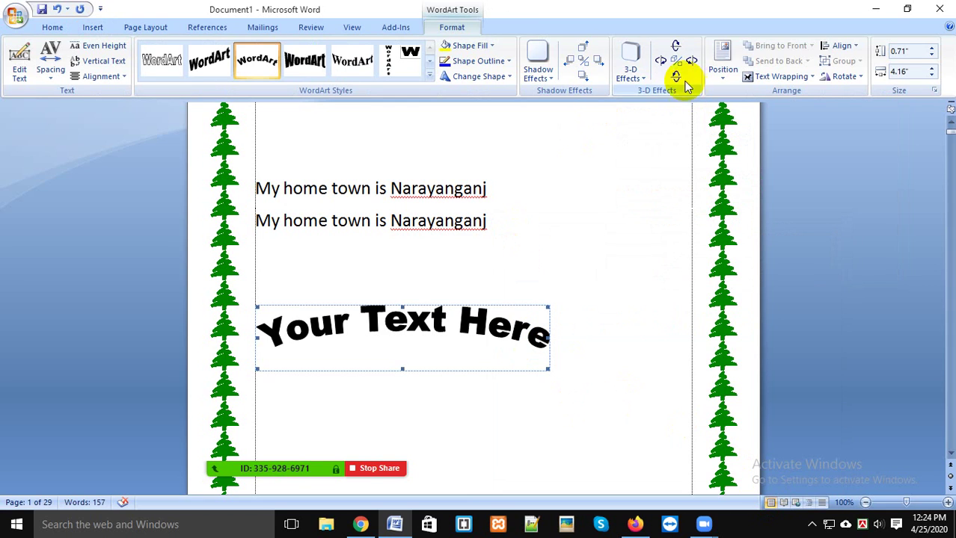
# Step: Set the WordArt behind text, move it right, and stretch it into a taller arch
pyautogui.click(812, 82)
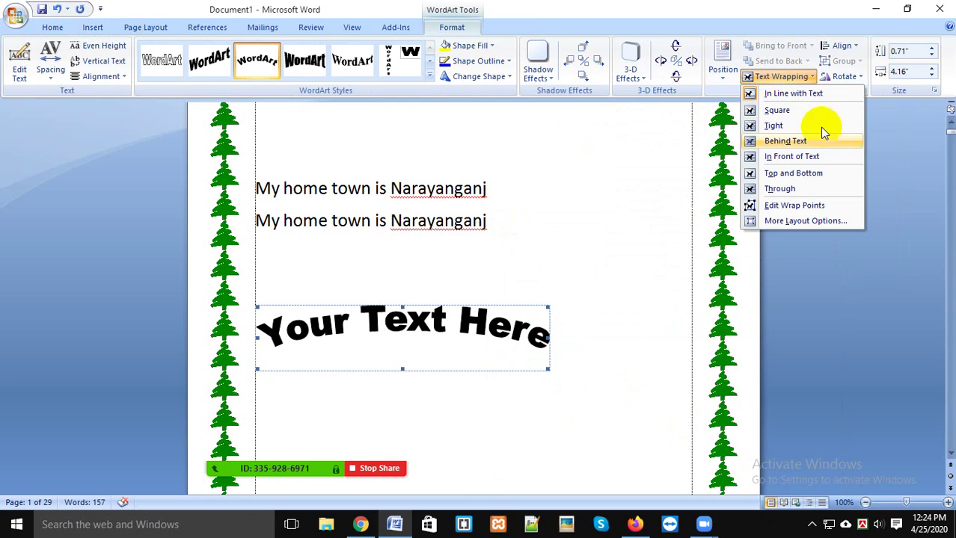
pyautogui.click(774, 142)
pyautogui.moveTo(417, 300); pyautogui.dragTo(517, 319)
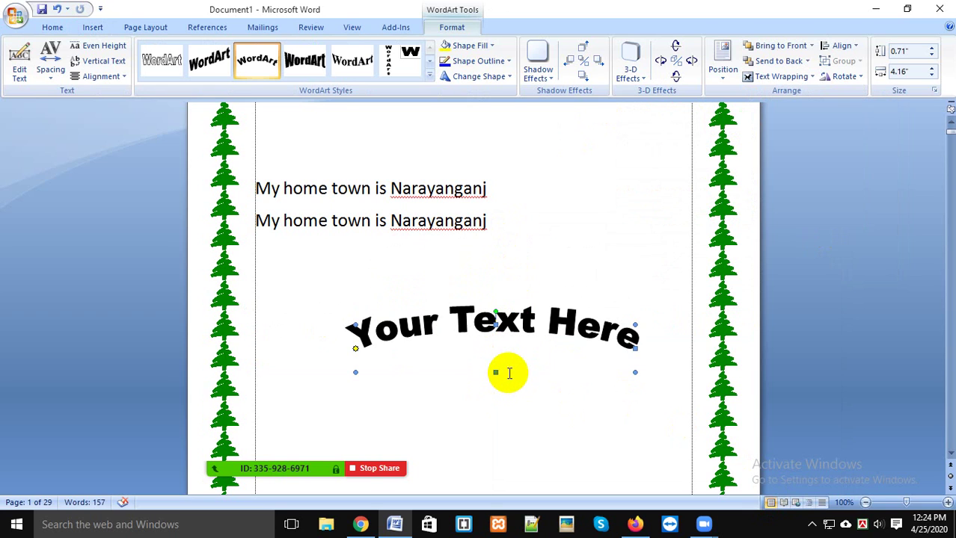
pyautogui.moveTo(495, 372); pyautogui.dragTo(483, 513)
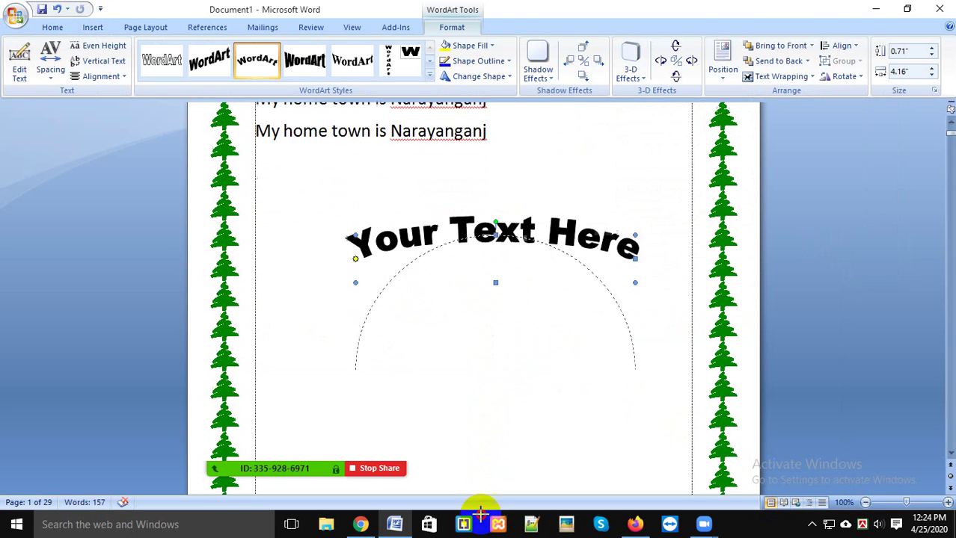
pyautogui.click(523, 367)
pyautogui.scroll(-3, 524, 368)
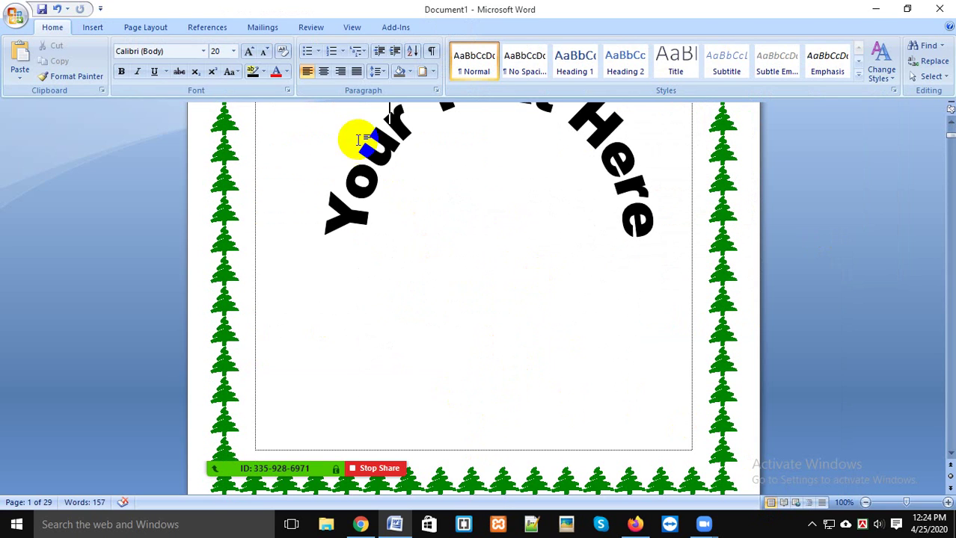
pyautogui.scroll(3, 532, 327)
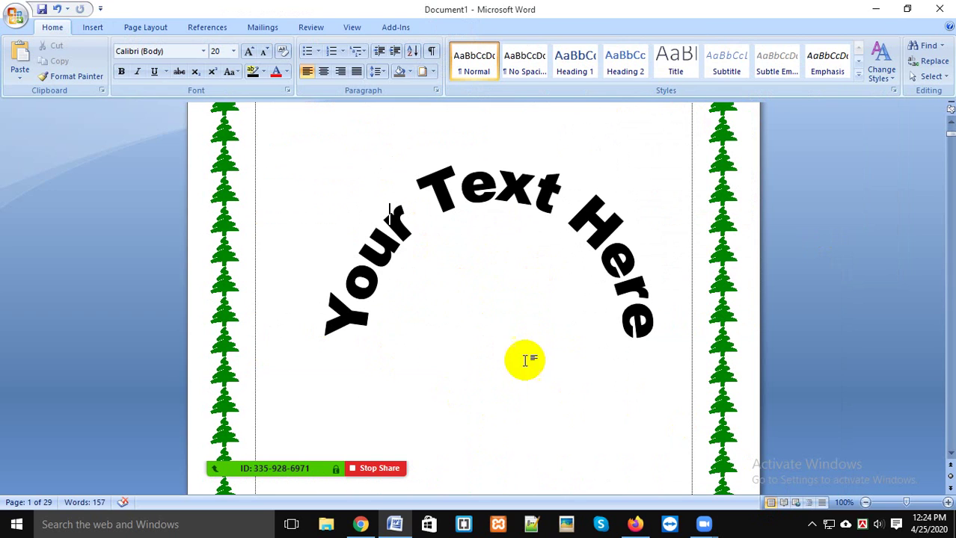
pyautogui.scroll(4, 388, 291)
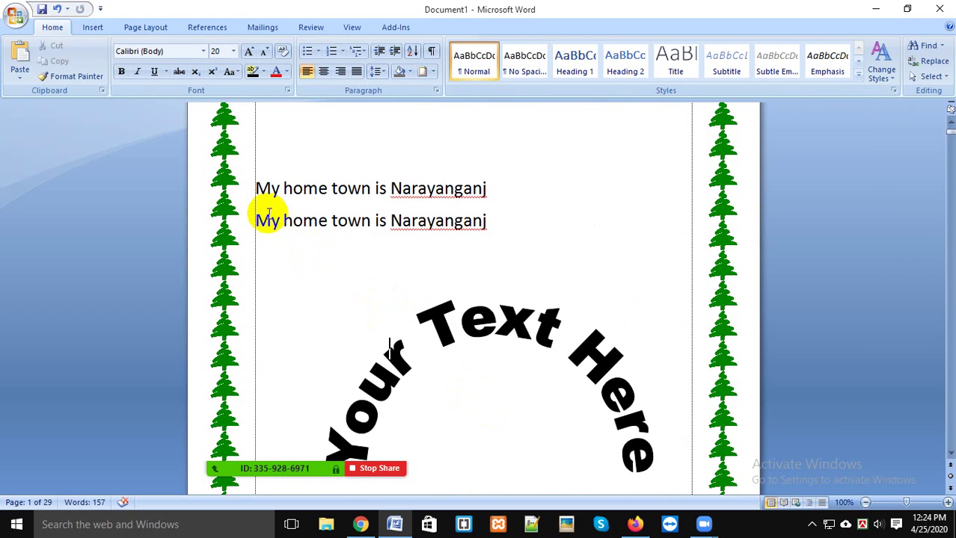
pyautogui.moveTo(253, 221); pyautogui.dragTo(512, 220)
pyautogui.click(573, 255)
pyautogui.scroll(-2, 580, 265)
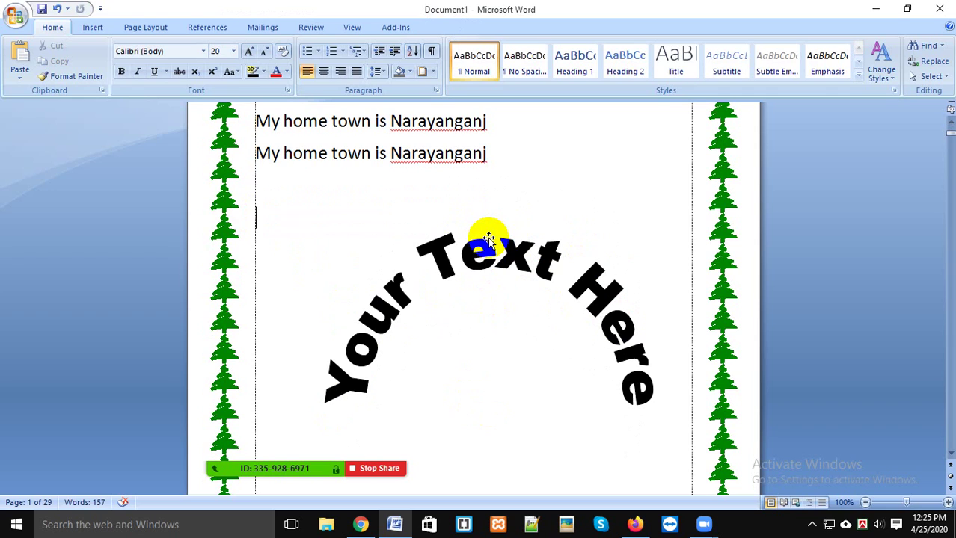
pyautogui.click(488, 238)
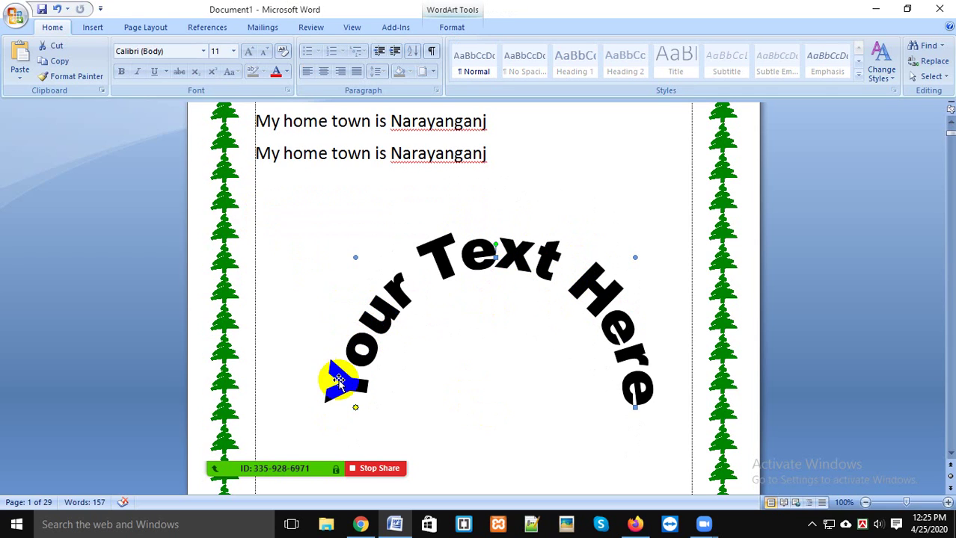
pyautogui.click(518, 394)
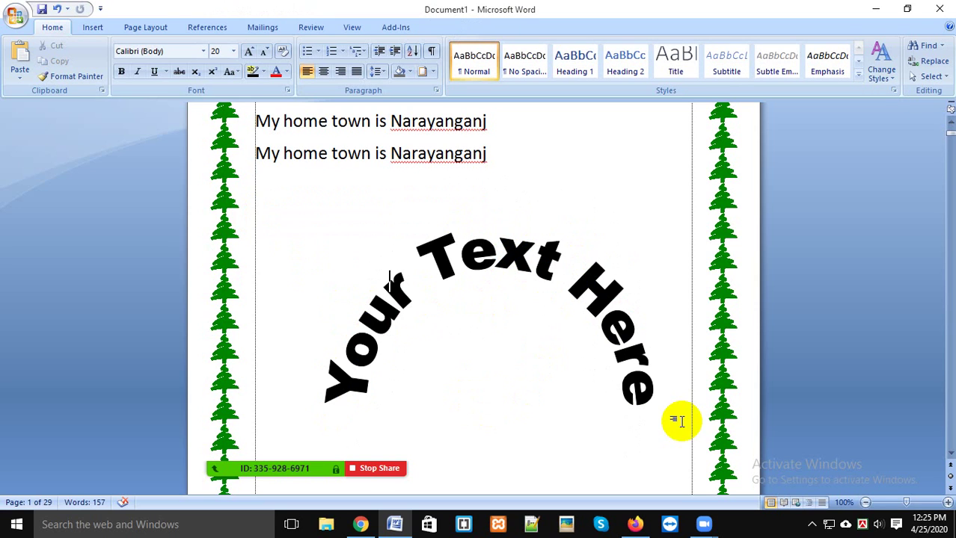
pyautogui.scroll(4, 542, 398)
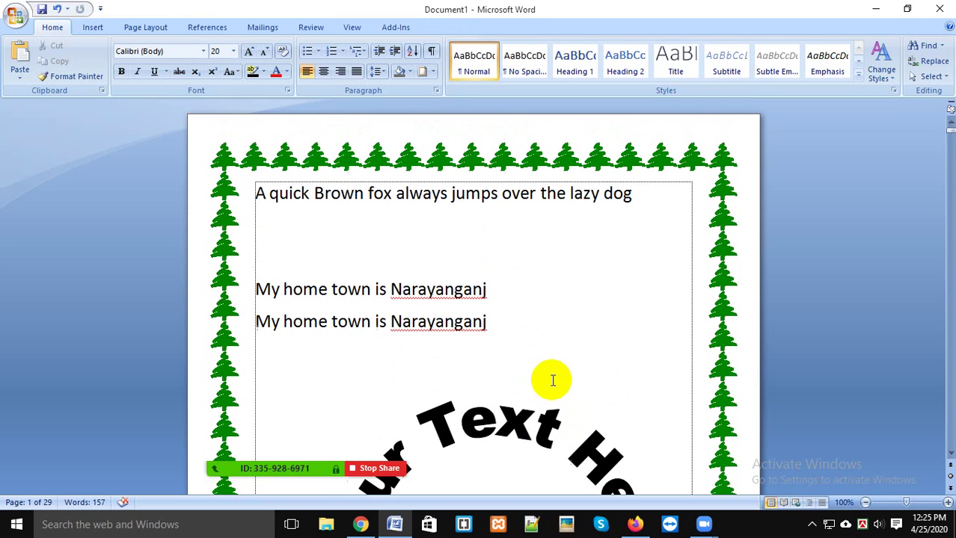
pyautogui.click(94, 29)
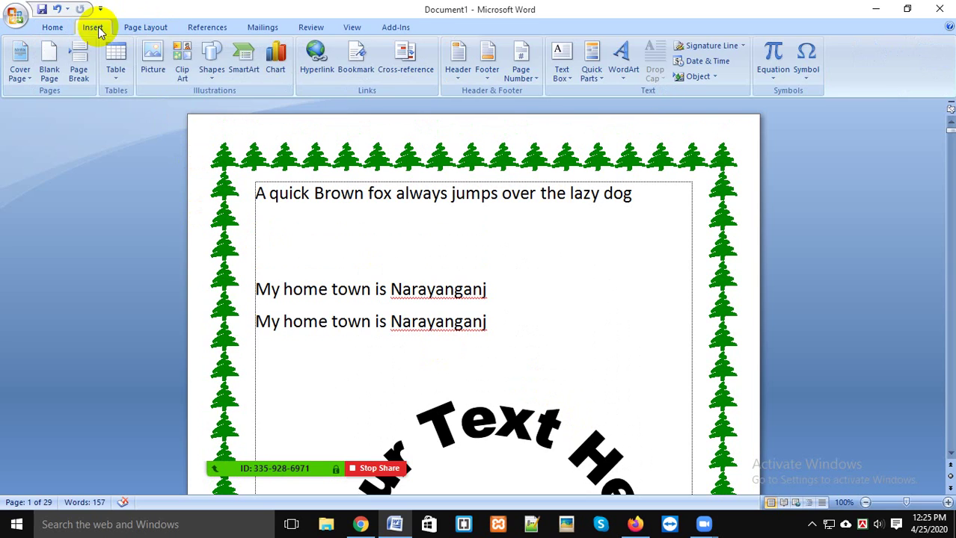
pyautogui.click(212, 75)
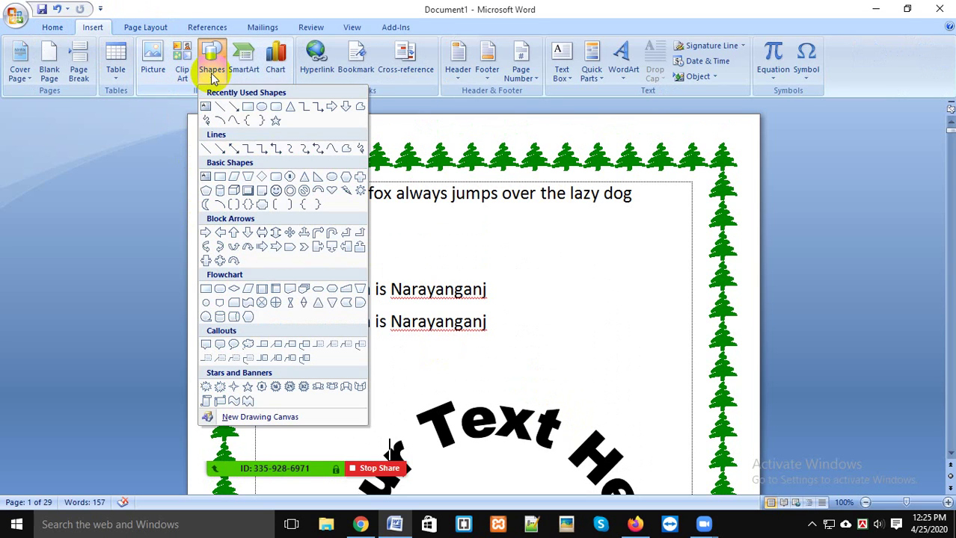
pyautogui.click(275, 108)
pyautogui.moveTo(479, 213)
pyautogui.mouseDown()
pyautogui.moveTo(576, 255)
pyautogui.moveTo(626, 292)
pyautogui.mouseUp()
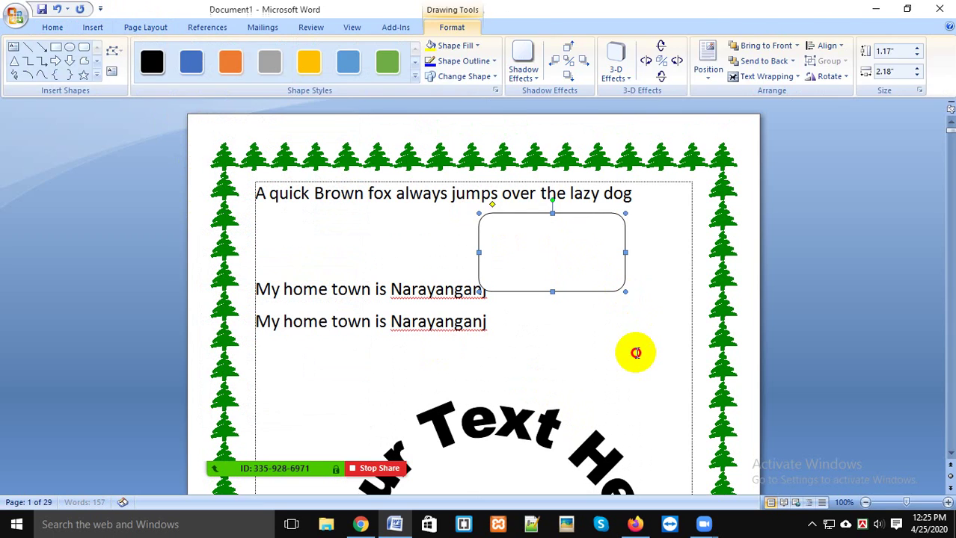
pyautogui.click(635, 353)
pyautogui.click(611, 242)
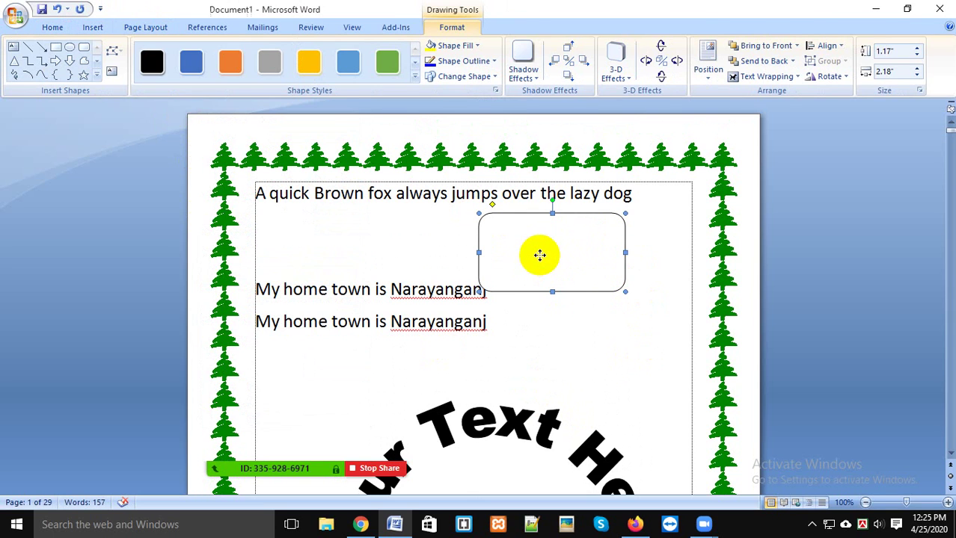
pyautogui.rightClick(541, 256)
pyautogui.click(591, 313)
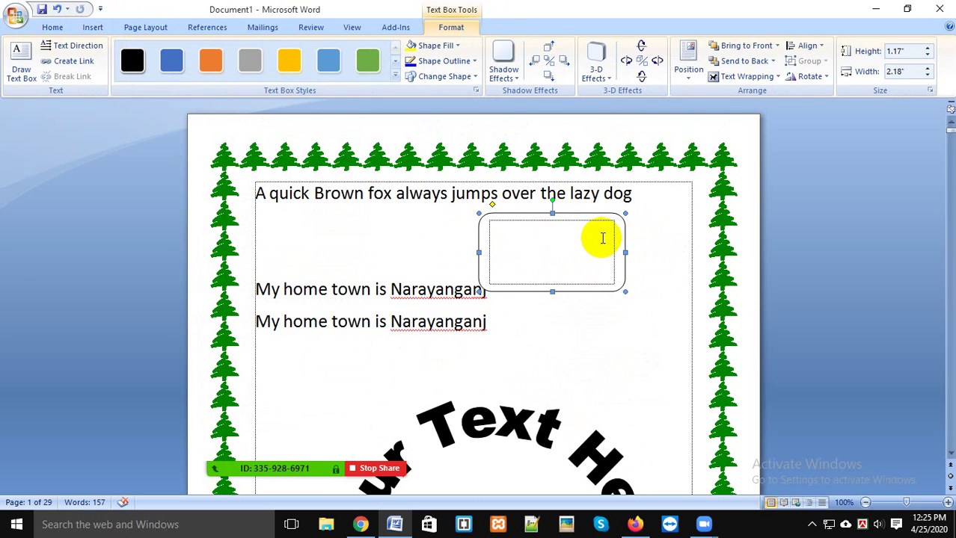
pyautogui.click(605, 205)
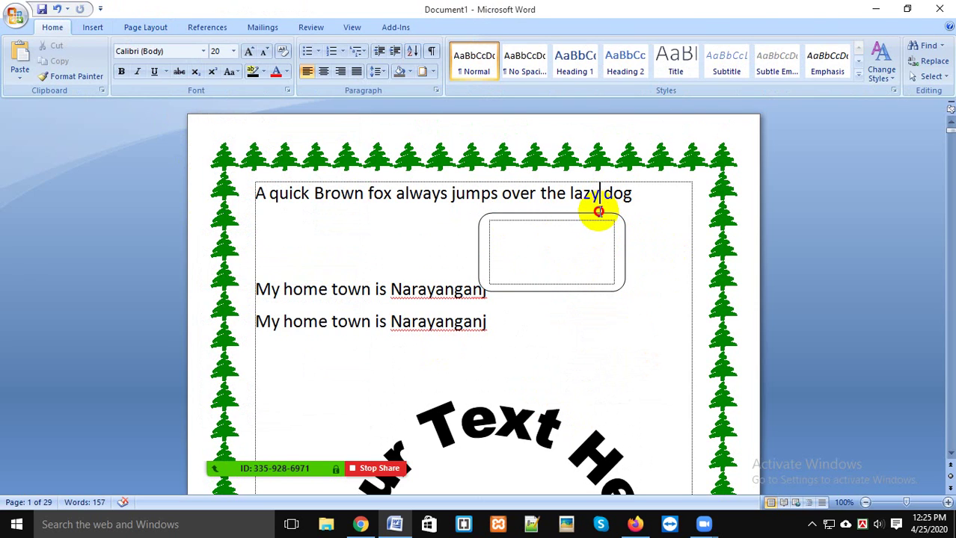
pyautogui.click(625, 223)
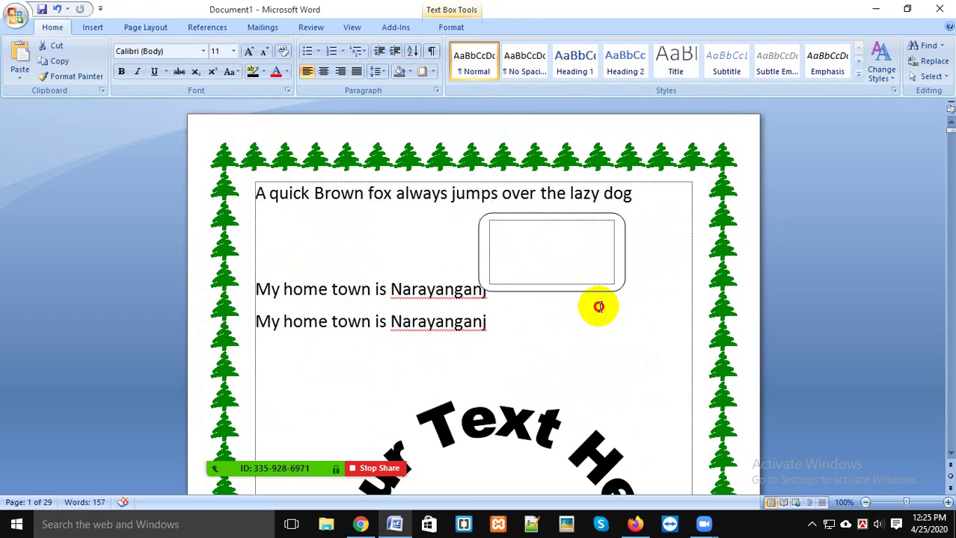
pyautogui.click(745, 264)
pyautogui.click(920, 80)
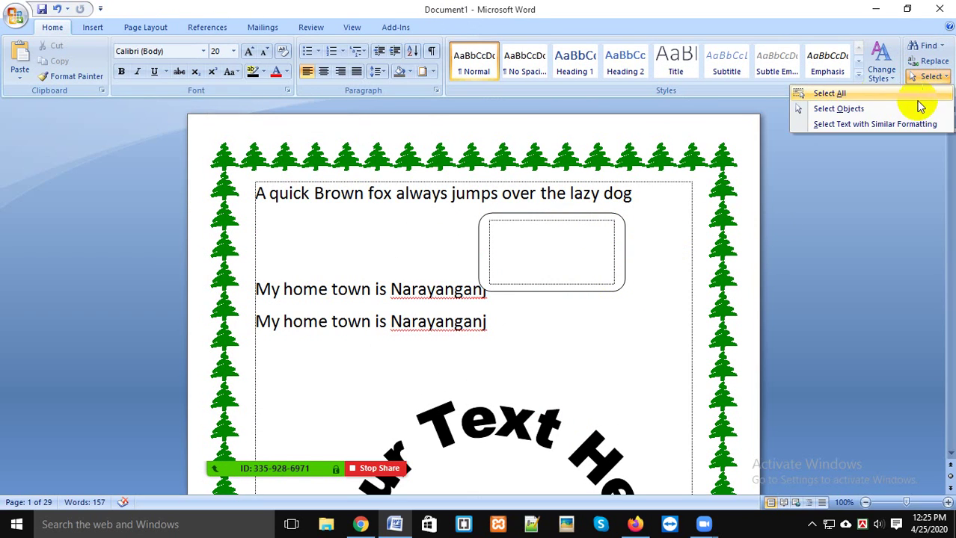
pyautogui.click(839, 109)
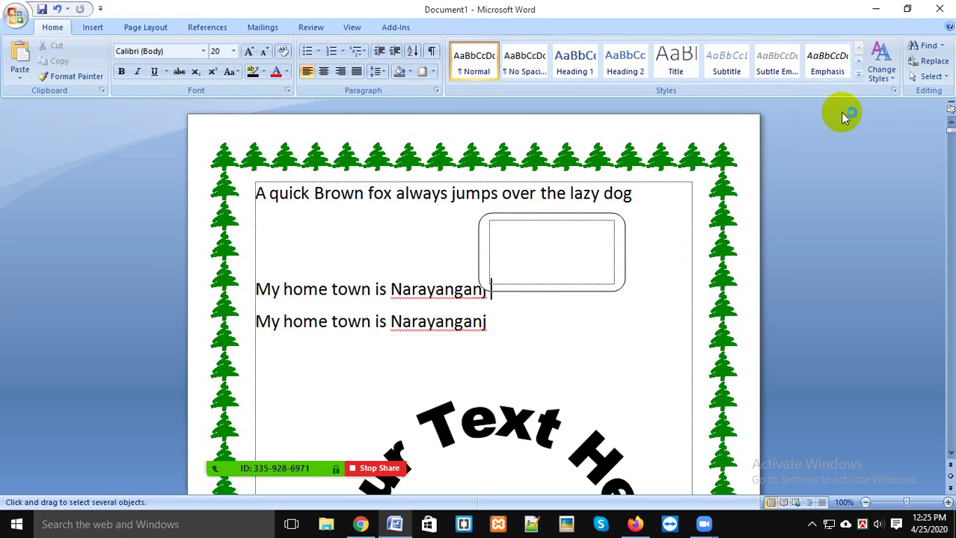
pyautogui.click(606, 249)
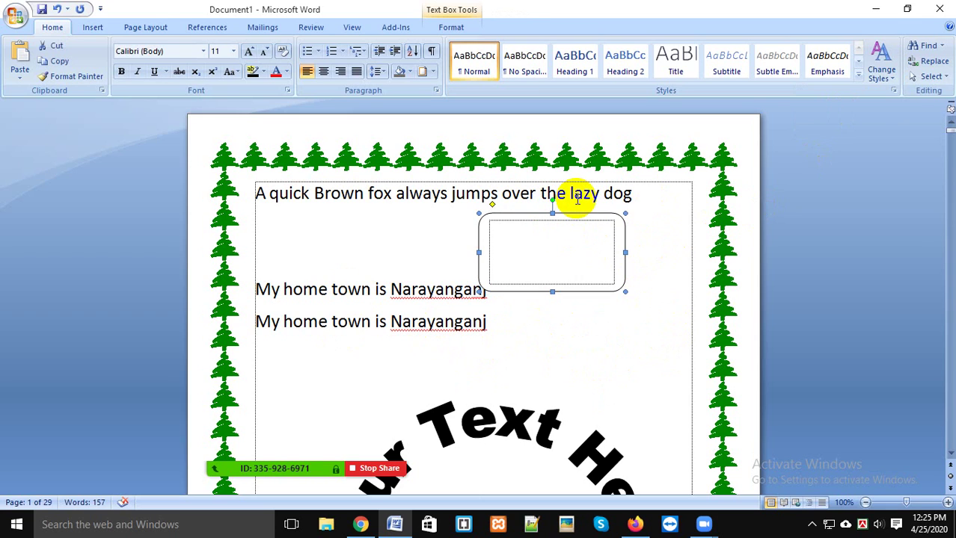
pyautogui.press('Delete')
pyautogui.moveTo(328, 479)
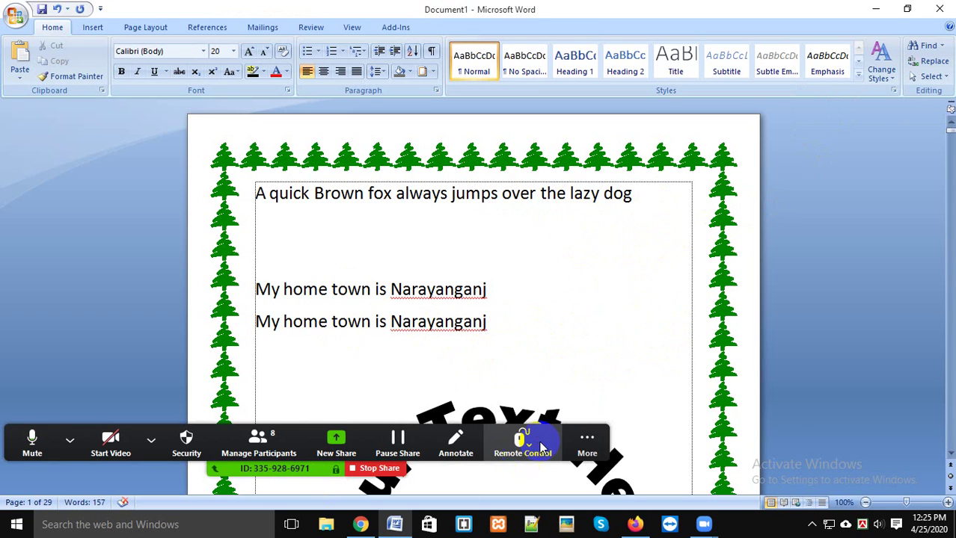
# Step: Open the Zoom group chat and move it to the right side
pyautogui.click(587, 441)
pyautogui.click(593, 255)
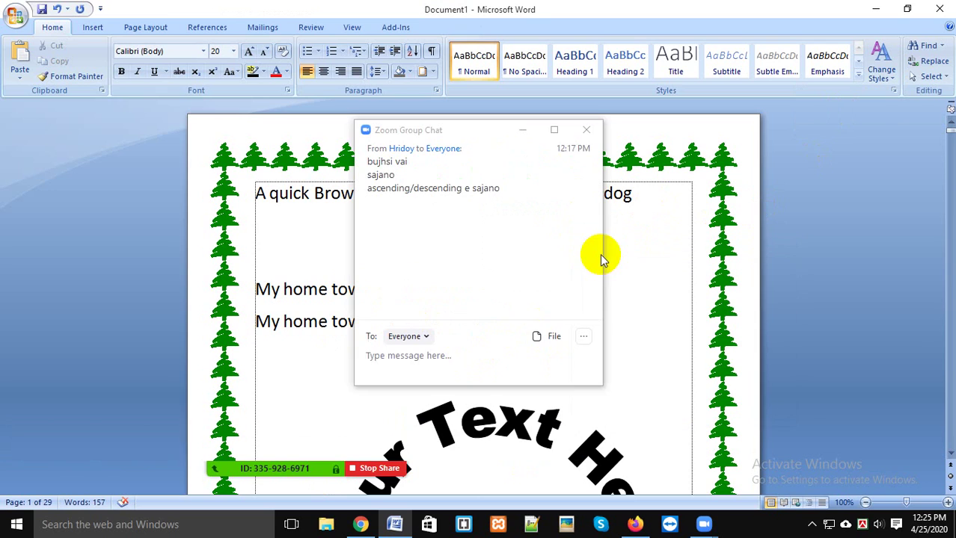
pyautogui.moveTo(470, 136); pyautogui.dragTo(809, 234)
pyautogui.moveTo(304, 477)
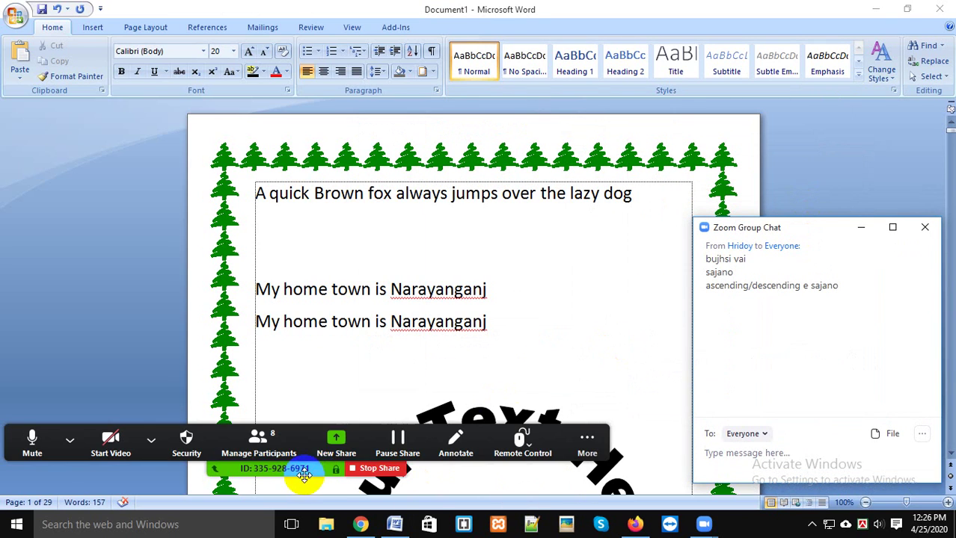
# Step: Open the participants list, then minimize it and close the group chat
pyautogui.click(255, 442)
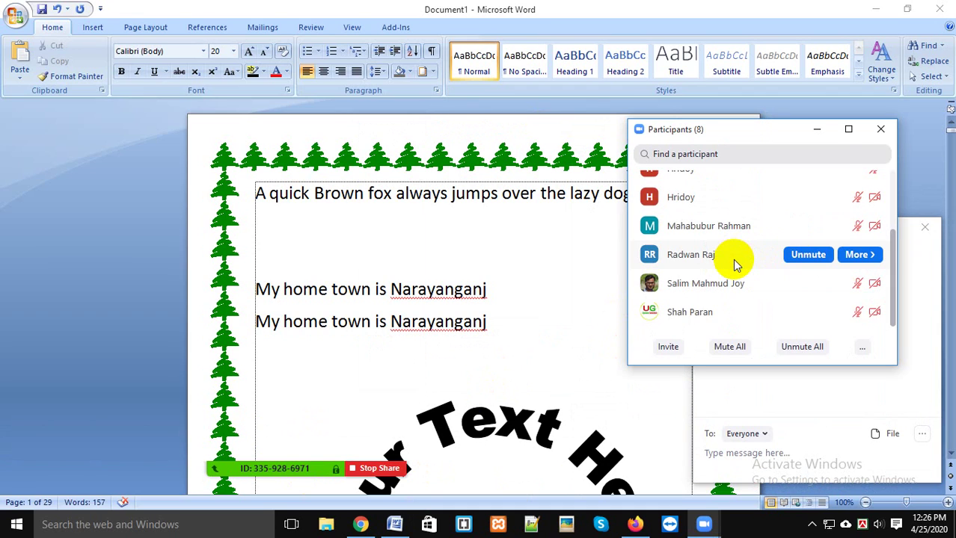
pyautogui.scroll(3, 729, 263)
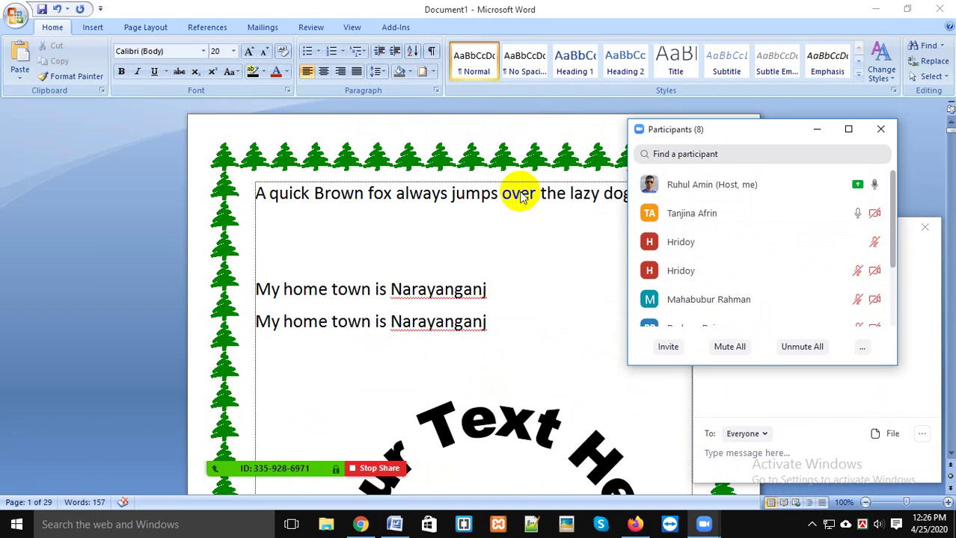
pyautogui.click(479, 241)
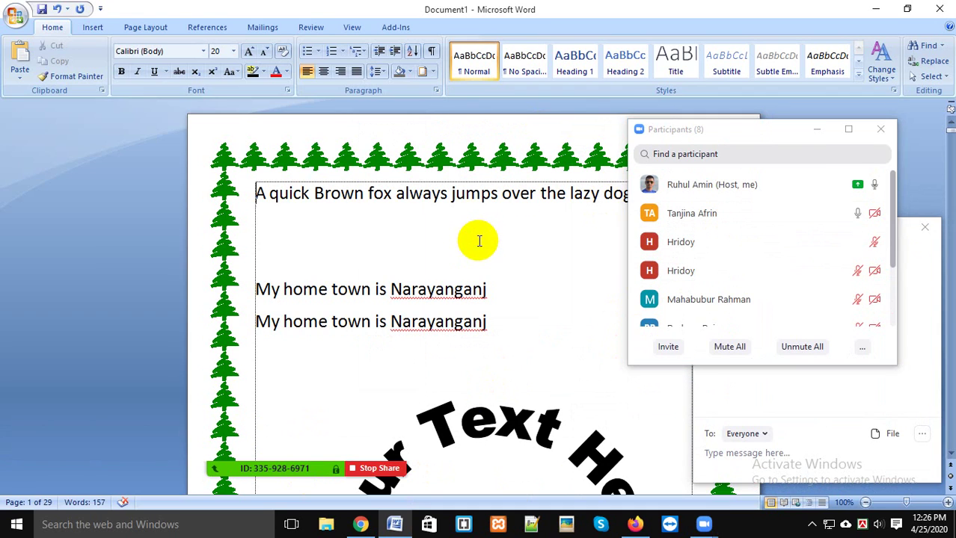
pyautogui.click(819, 130)
pyautogui.click(924, 228)
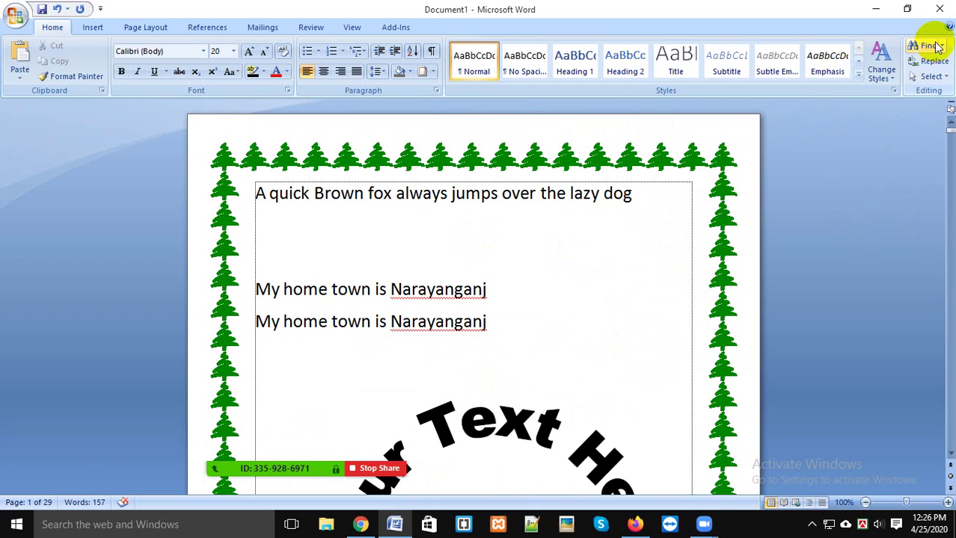
# Step: Open and dismiss the Select options, scroll the page, then minimize the Word window
pyautogui.click(933, 77)
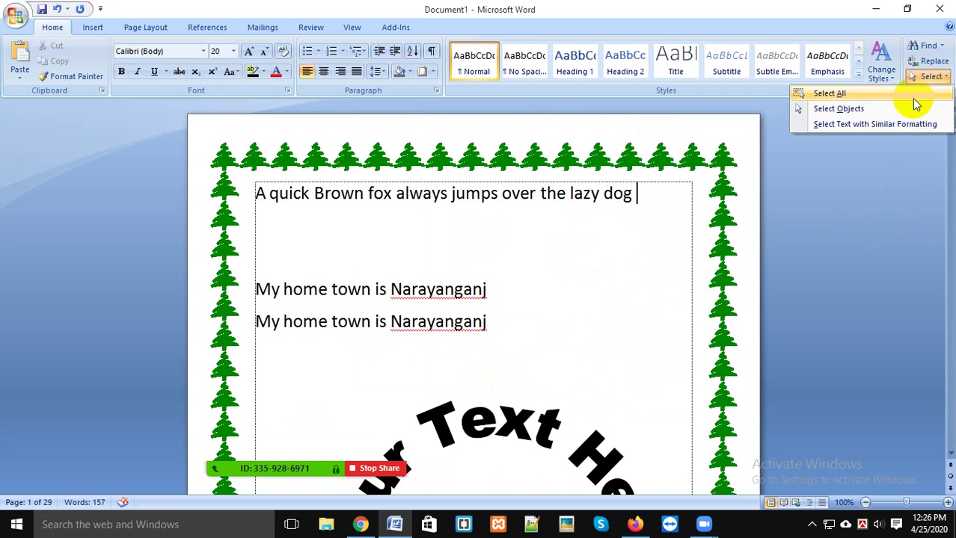
pyautogui.click(669, 292)
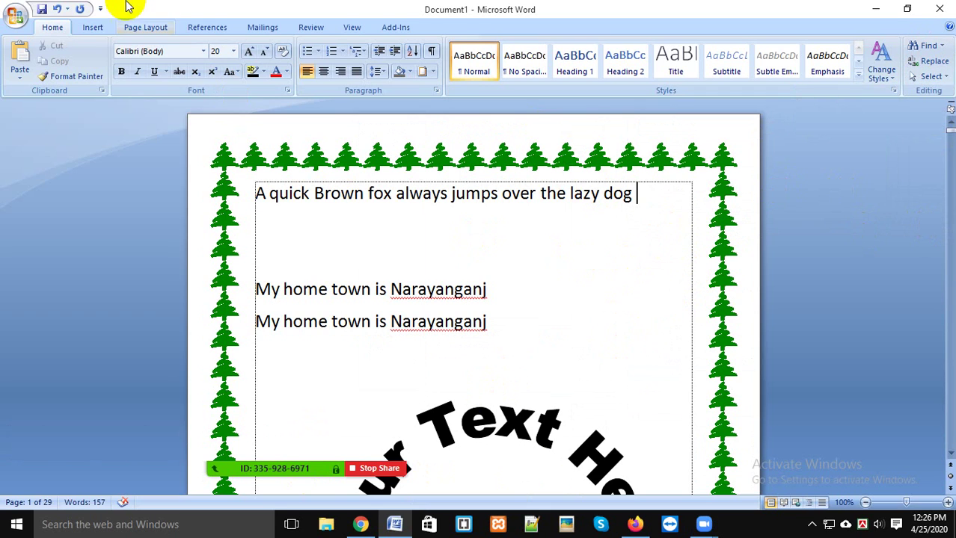
pyautogui.click(560, 244)
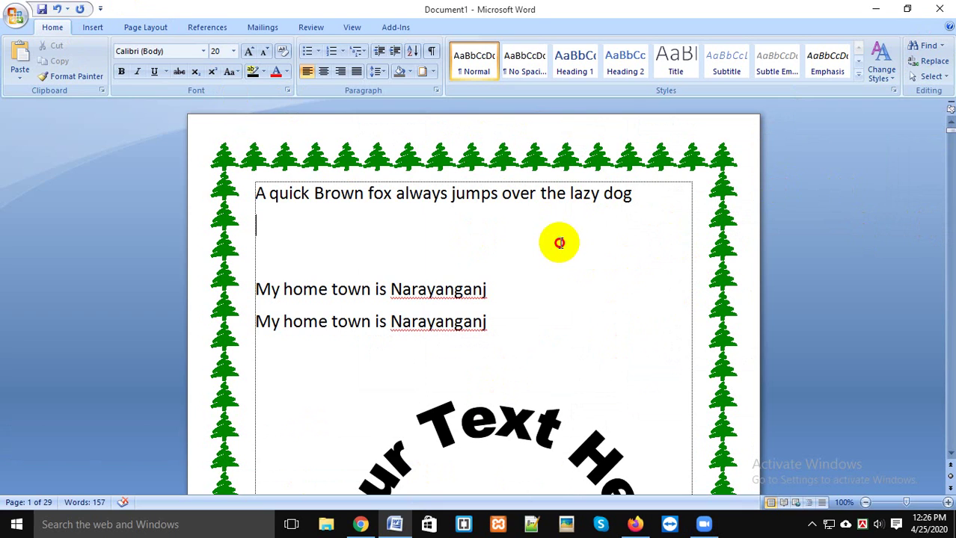
pyautogui.scroll(-7, 657, 198)
pyautogui.scroll(8, 550, 235)
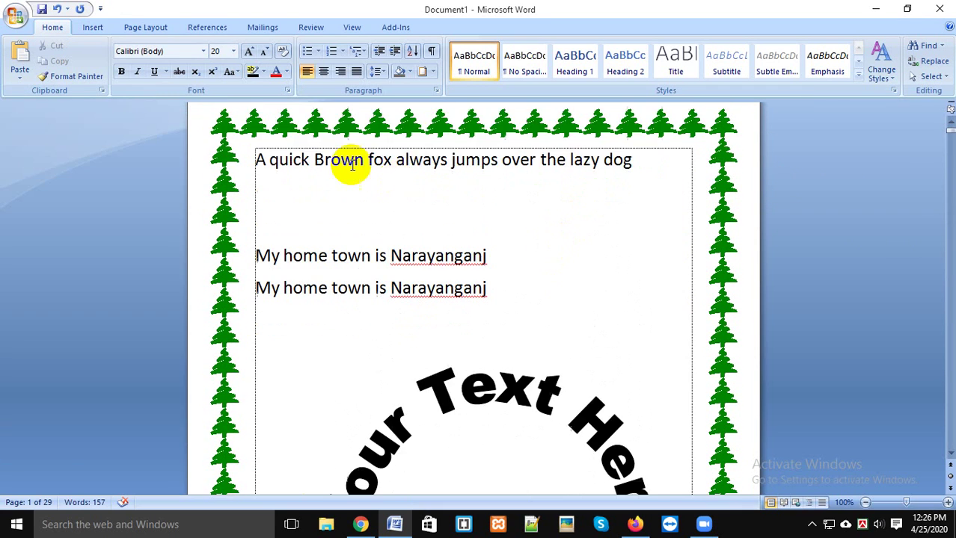
pyautogui.scroll(1, 351, 164)
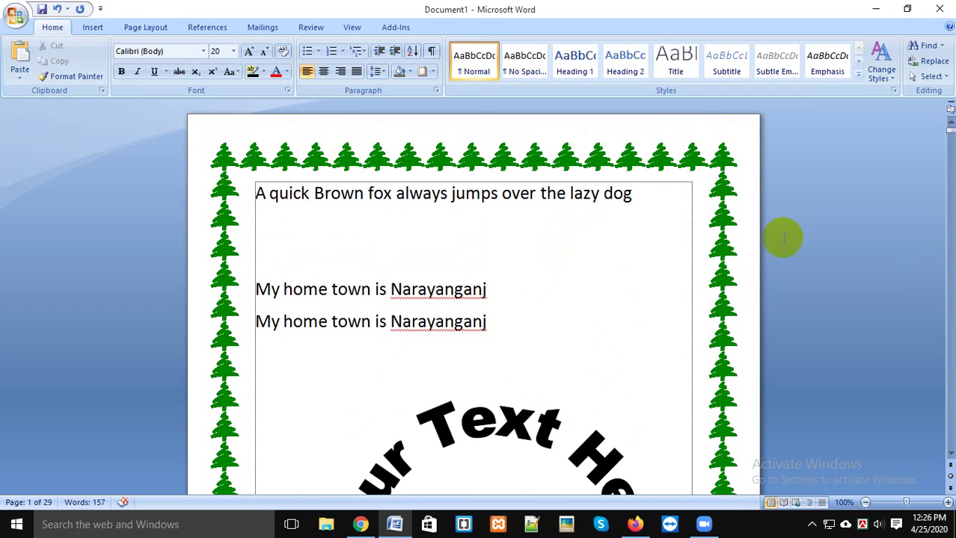
pyautogui.scroll(-3, 565, 384)
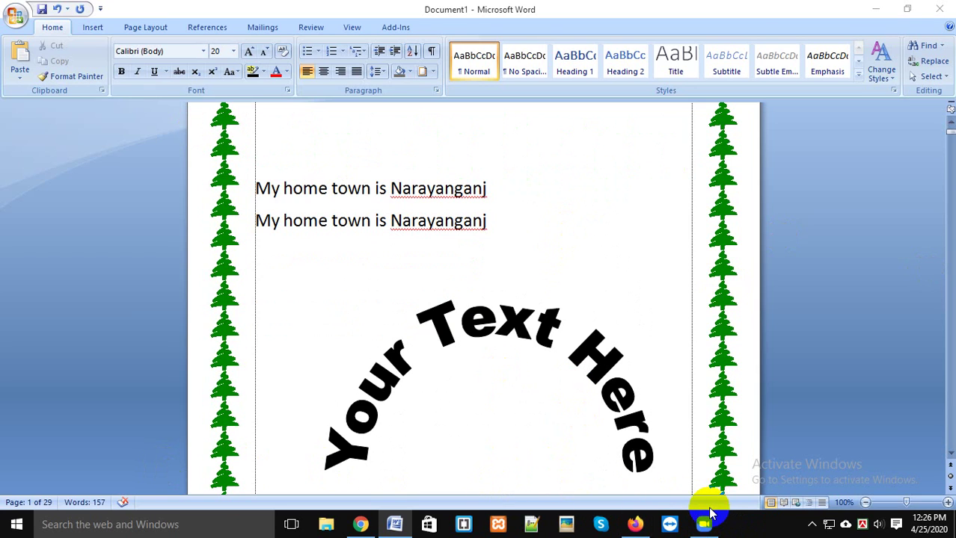
pyautogui.scroll(2, 538, 269)
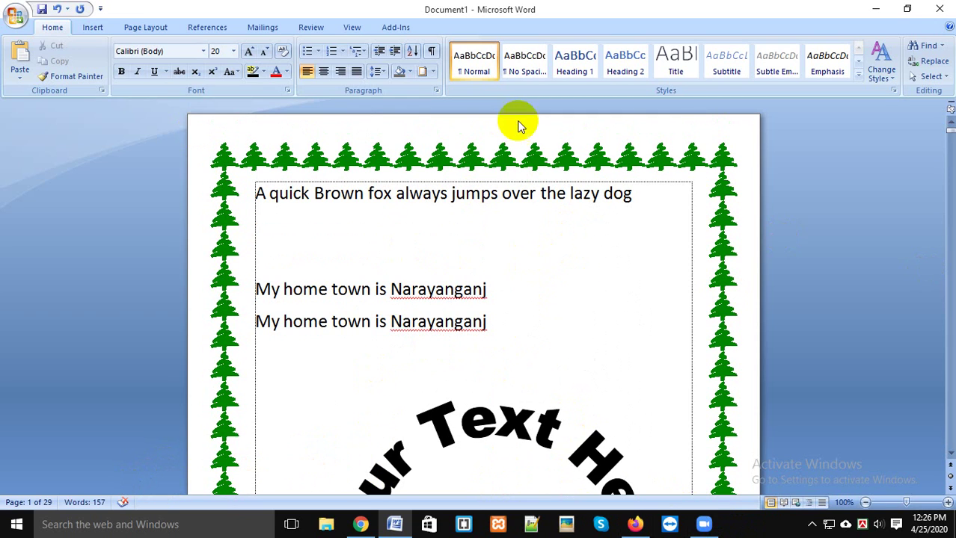
pyautogui.click(877, 11)
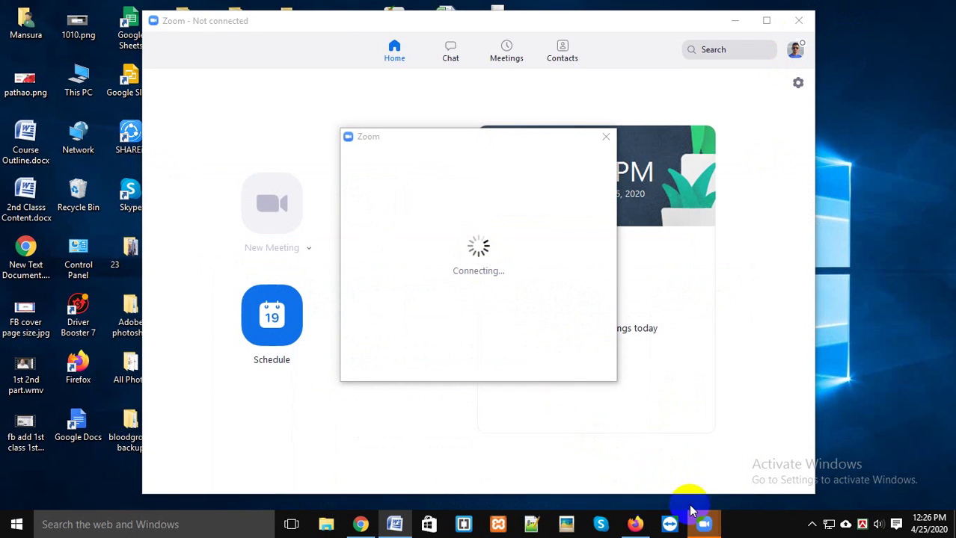
# Step: Close the Zoom home window and maximize the meeting to full screen
pyautogui.moveTo(704, 524)
pyautogui.click(776, 490)
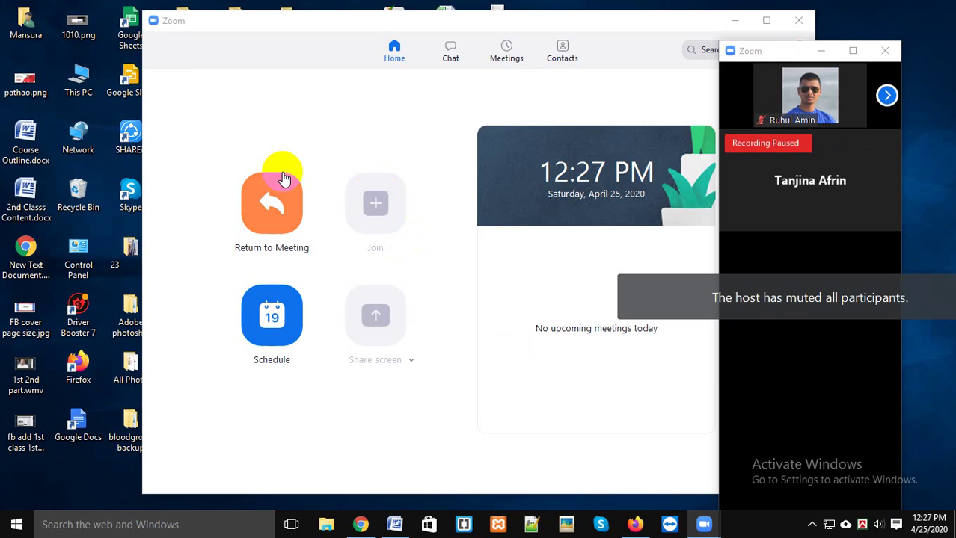
pyautogui.click(797, 23)
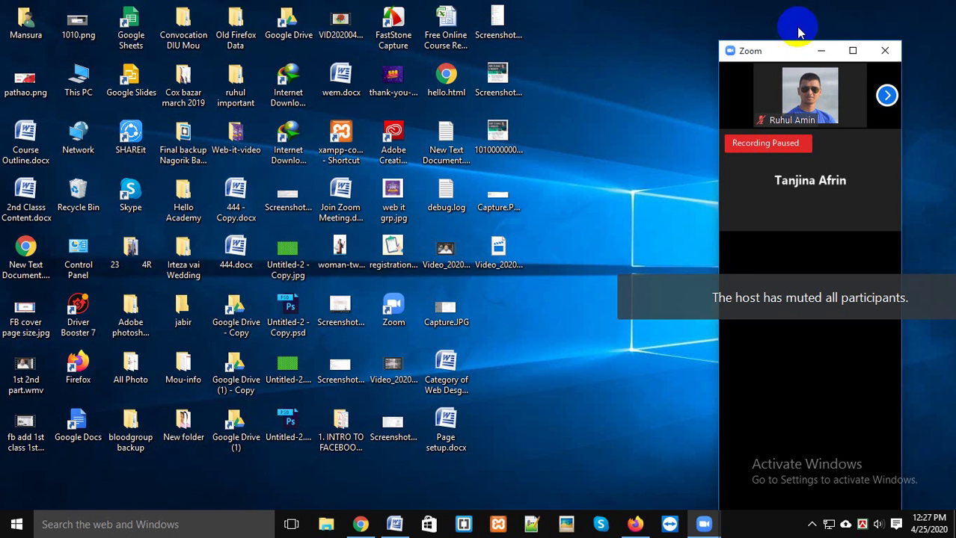
pyautogui.click(852, 51)
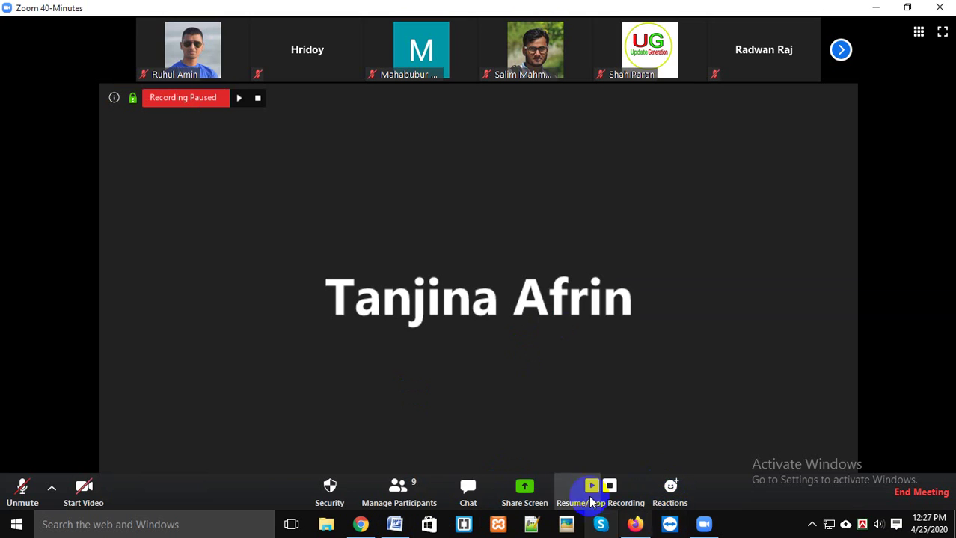
# Step: Share the 'Document1 - Microsoft Word' window using Show all windows
pyautogui.click(524, 491)
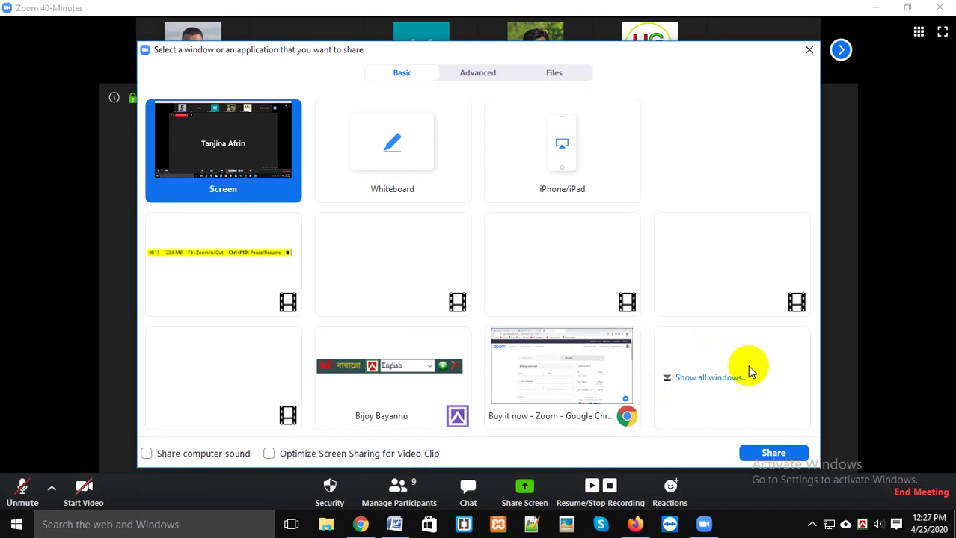
pyautogui.click(719, 392)
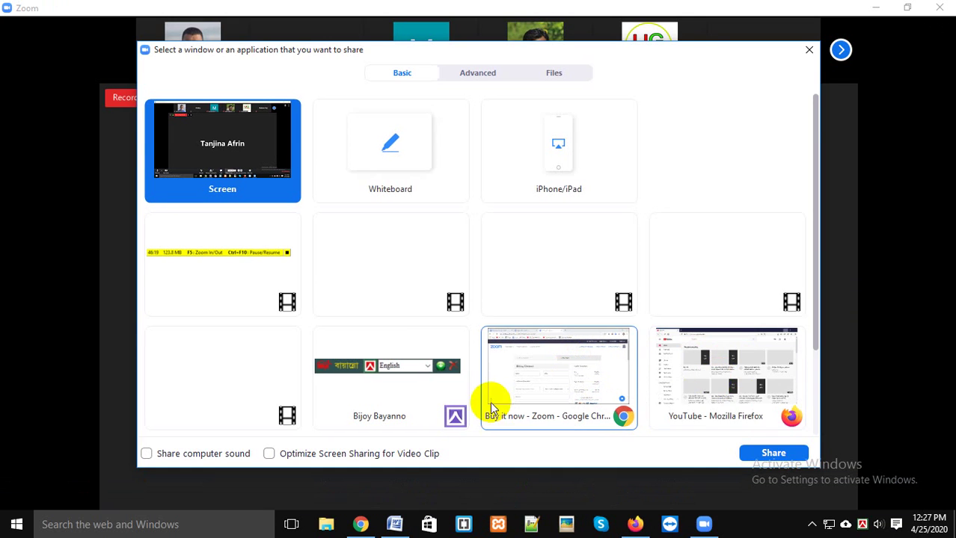
pyautogui.scroll(-3, 730, 330)
pyautogui.click(187, 367)
pyautogui.click(775, 454)
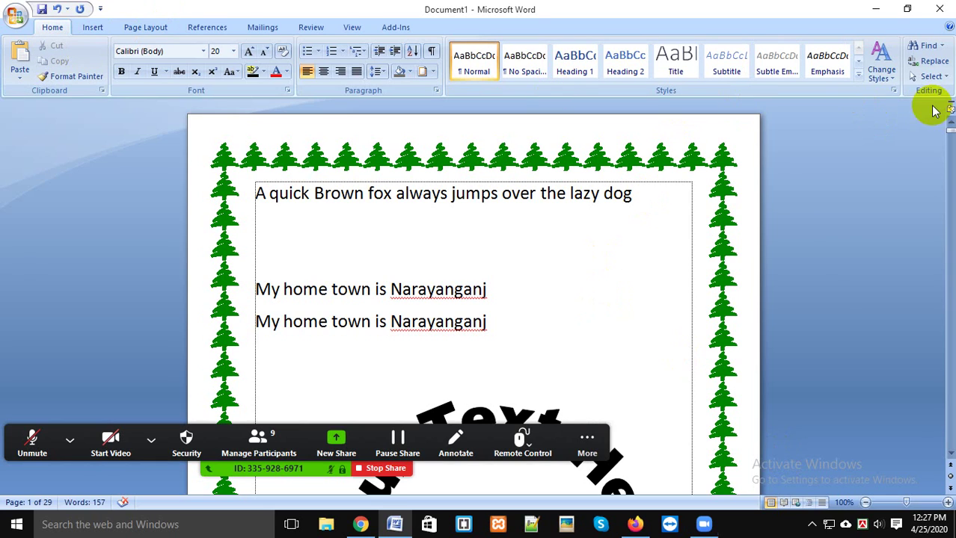
# Step: Click below the second Narayanganj line, then open Chat from Zoom's More menu
pyautogui.click(534, 354)
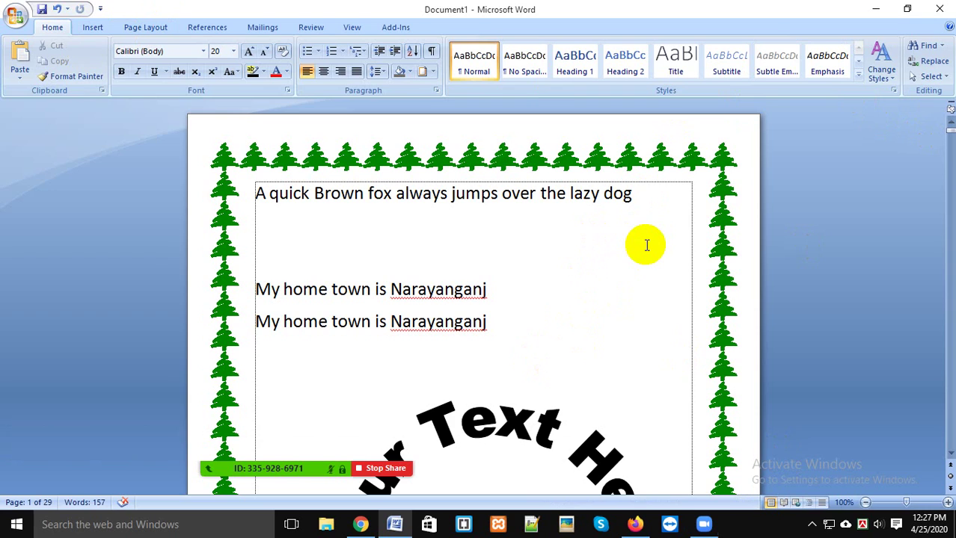
pyautogui.moveTo(335, 465)
pyautogui.click(606, 451)
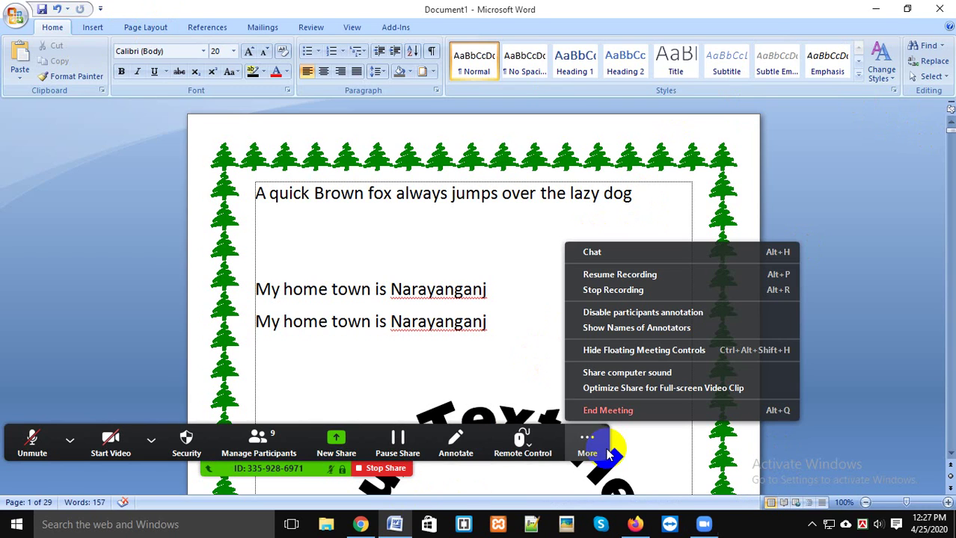
pyautogui.click(609, 252)
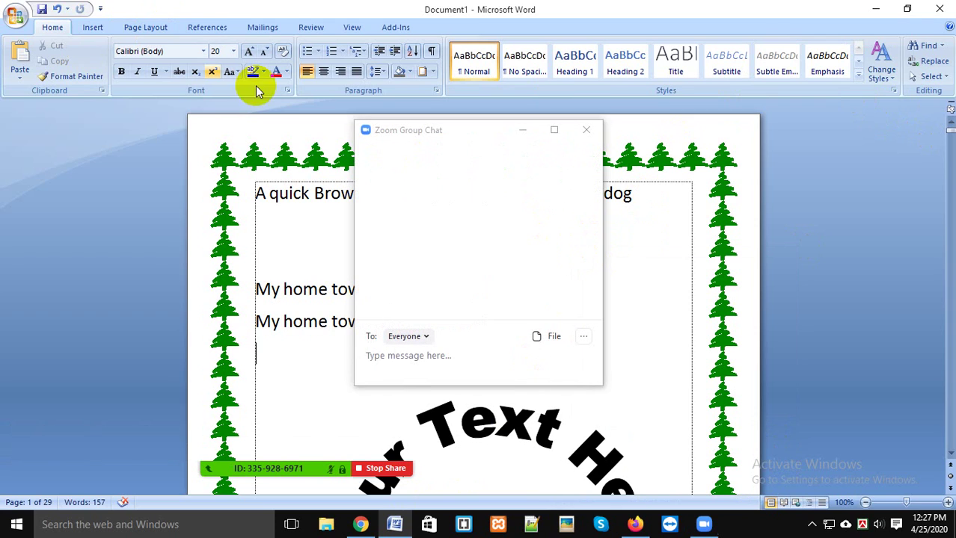
# Step: Browse Save As, Print and Prepare in the Office menu, then close it and Zoom's chat
pyautogui.click(16, 16)
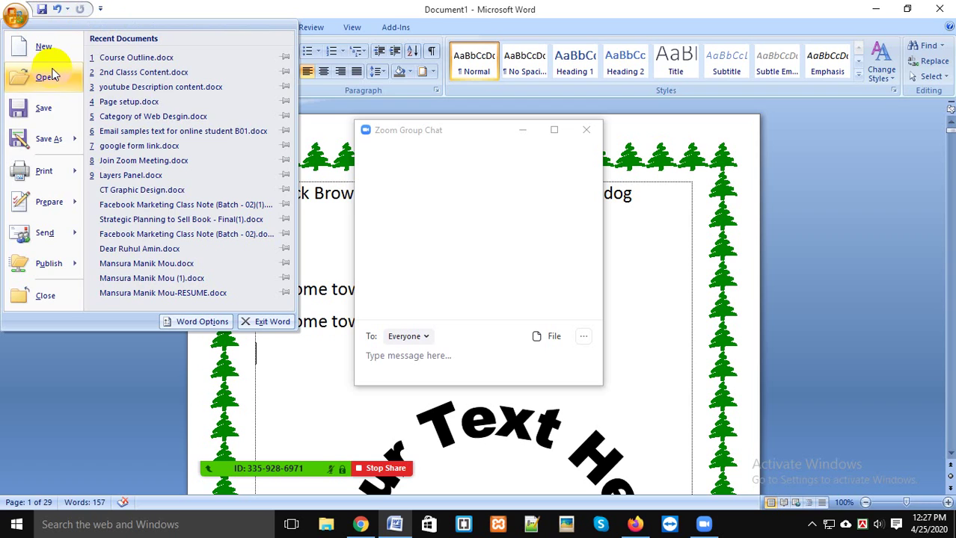
pyautogui.moveTo(56, 150)
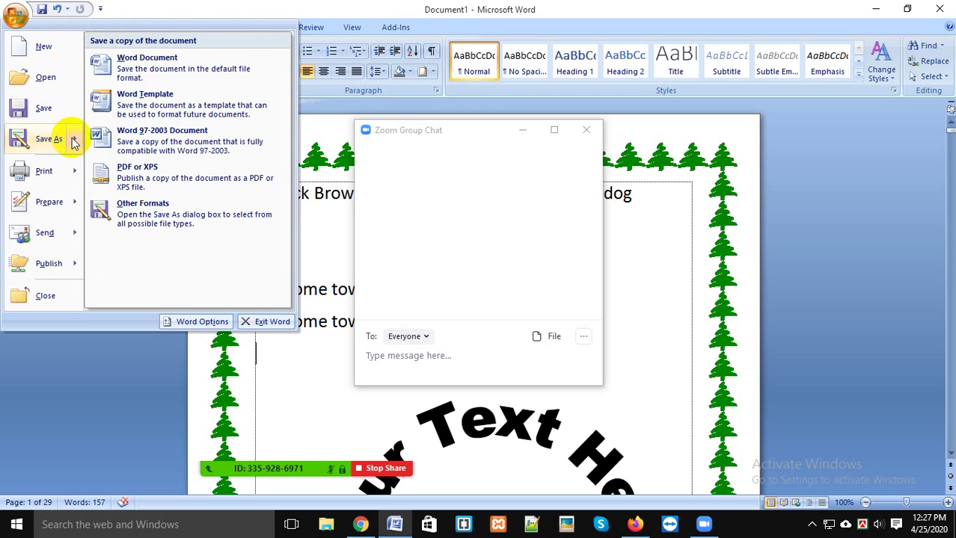
pyautogui.moveTo(64, 174)
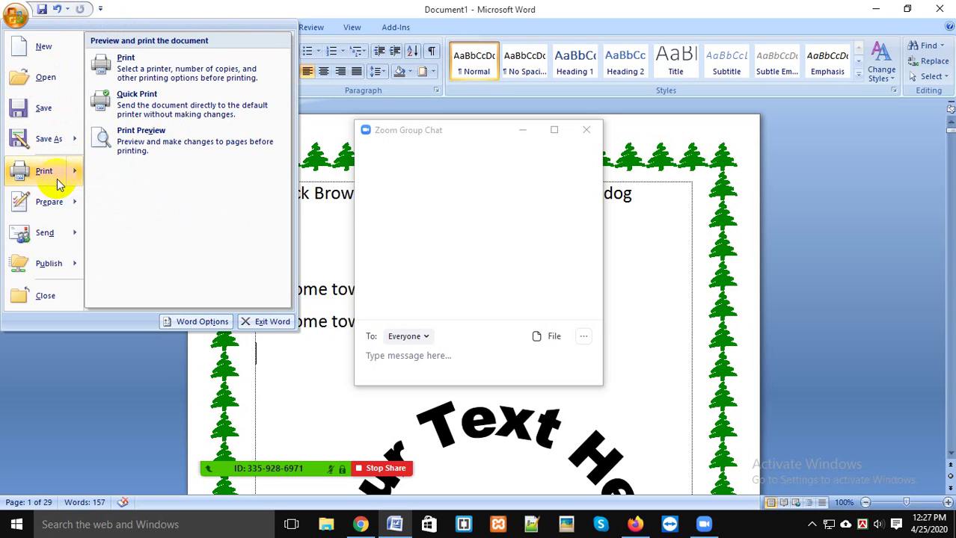
pyautogui.moveTo(59, 194)
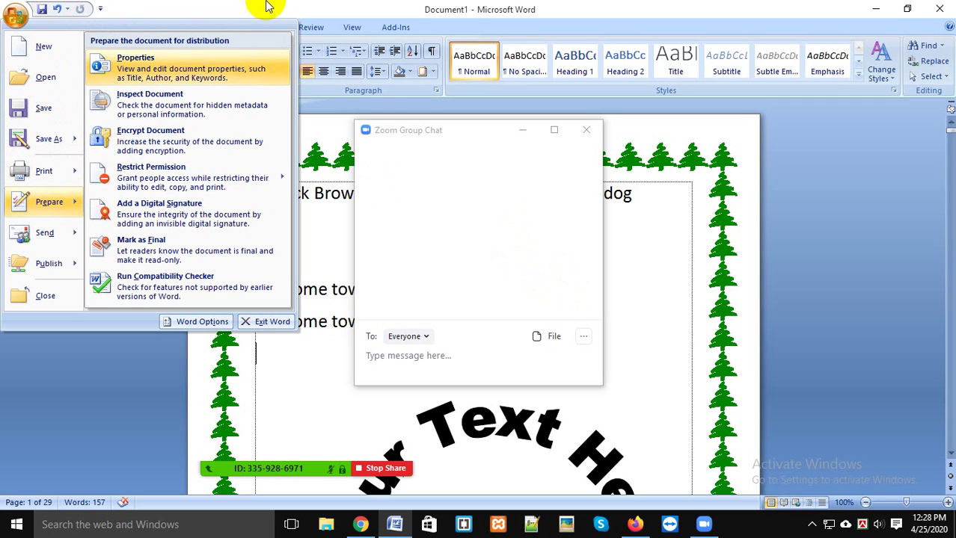
pyautogui.click(397, 219)
pyautogui.click(586, 129)
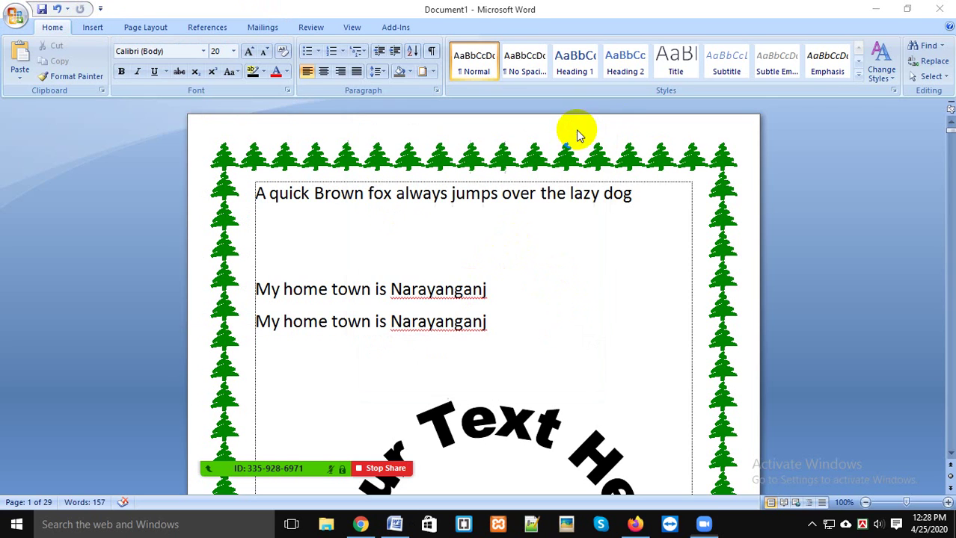
# Step: Open and close Zoom's audio options, then return the cursor to the empty line below the first sentence
pyautogui.click(523, 235)
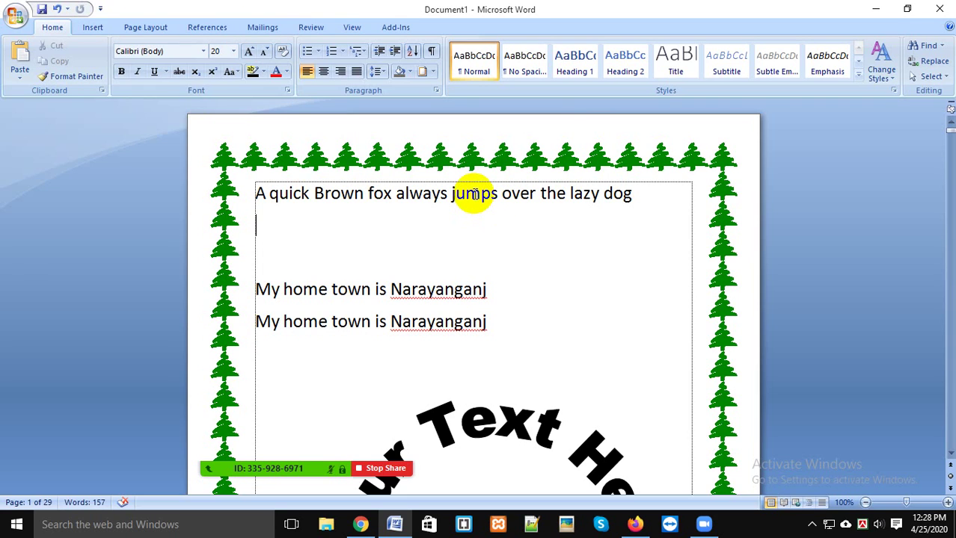
pyautogui.click(70, 439)
pyautogui.click(21, 439)
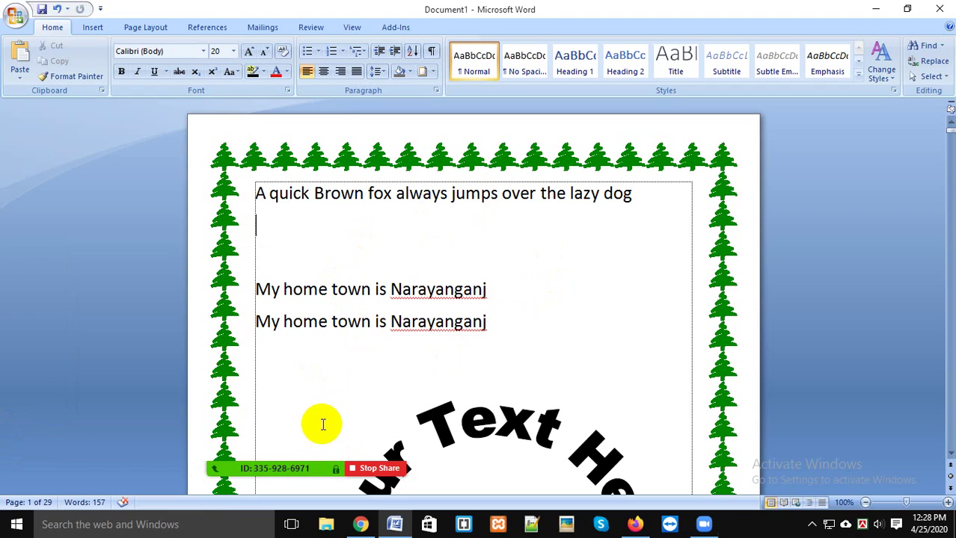
pyautogui.moveTo(245, 469)
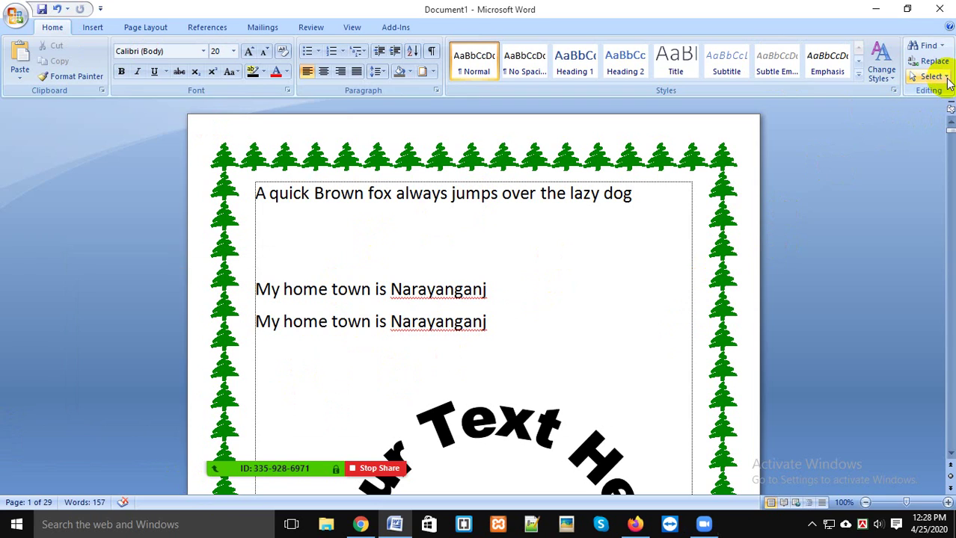
pyautogui.click(571, 301)
pyautogui.click(561, 243)
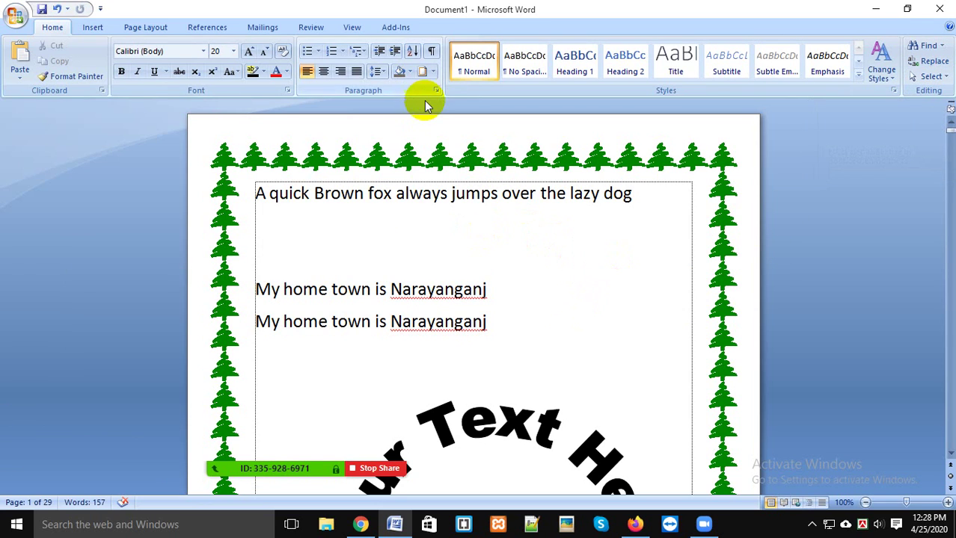
# Step: Draw a rectangle from Insert Shapes to the right of the Narayanganj lines
pyautogui.click(94, 30)
pyautogui.click(212, 67)
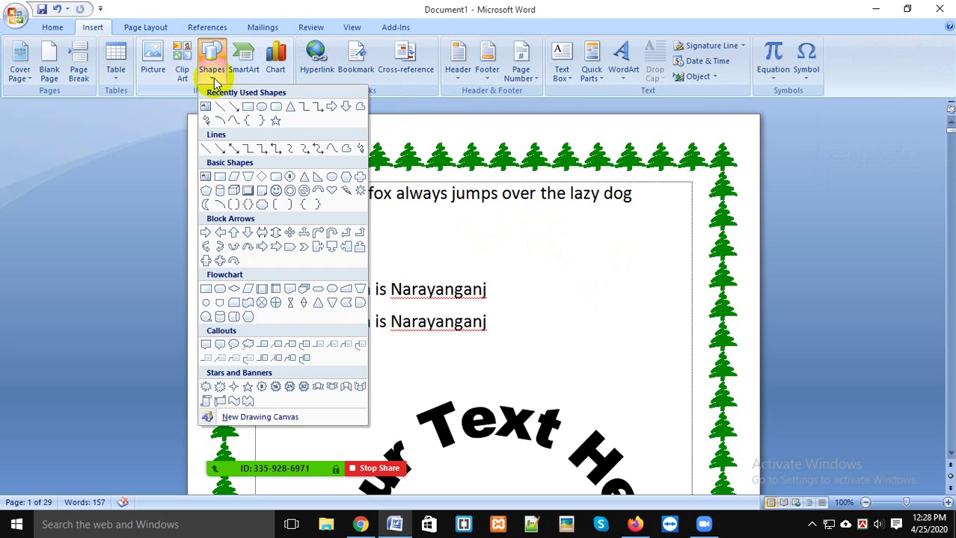
pyautogui.click(247, 107)
pyautogui.moveTo(508, 243)
pyautogui.mouseDown()
pyautogui.moveTo(647, 325)
pyautogui.moveTo(657, 377)
pyautogui.mouseUp()
pyautogui.click(395, 241)
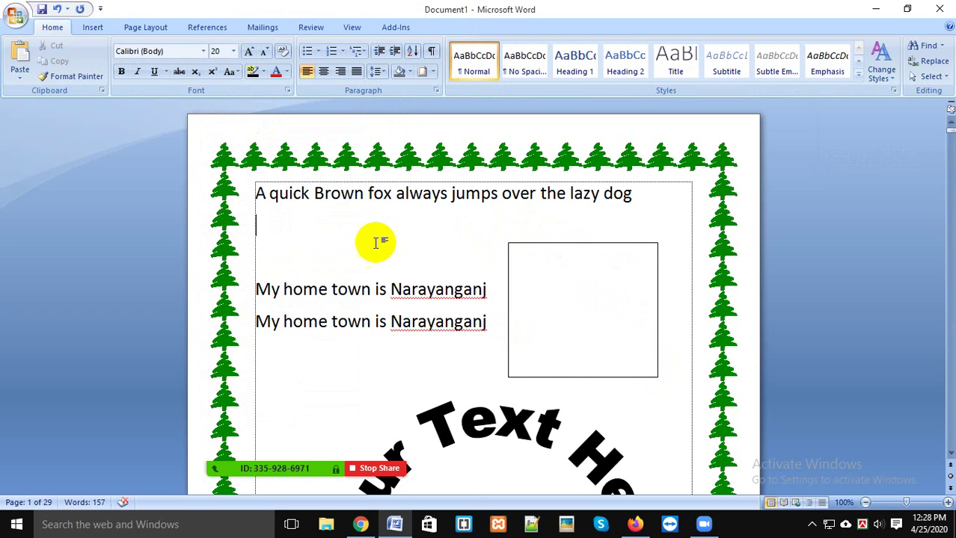
pyautogui.click(93, 27)
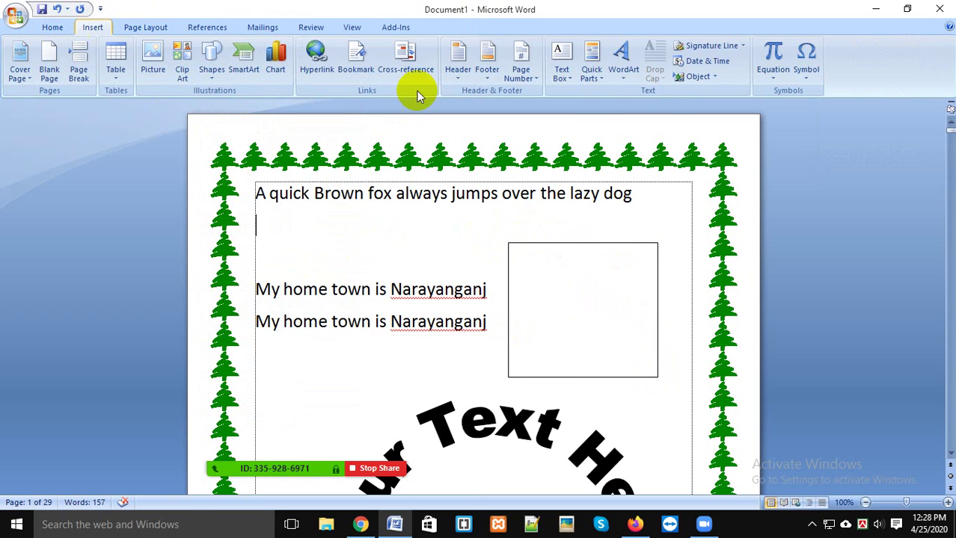
# Step: Insert another WordArt with the default text and set it behind the text
pyautogui.click(628, 69)
pyautogui.click(703, 101)
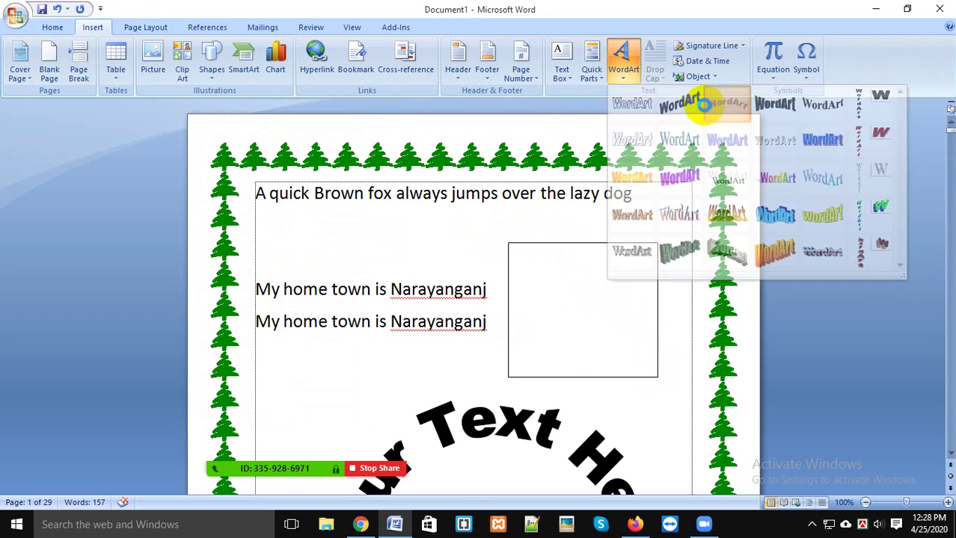
pyautogui.click(755, 491)
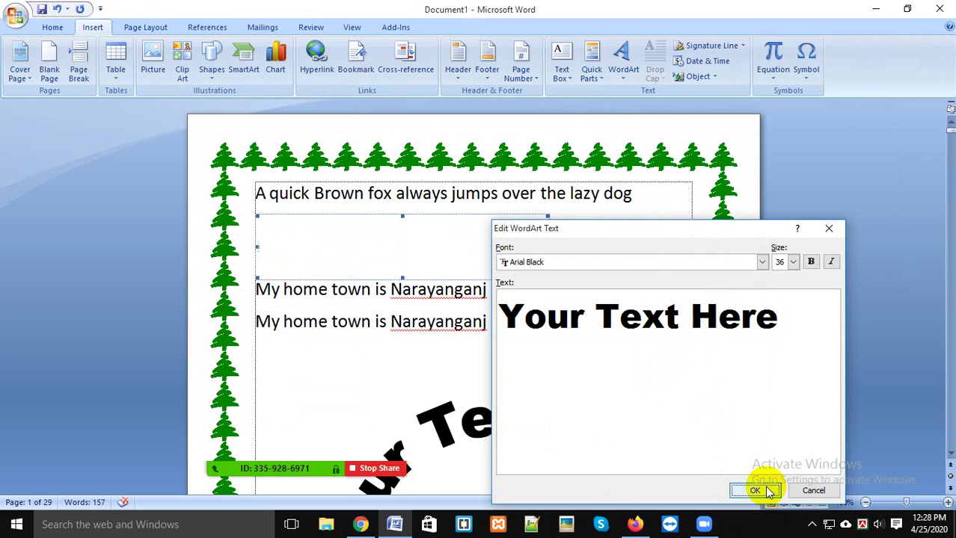
pyautogui.scroll(-2, 641, 361)
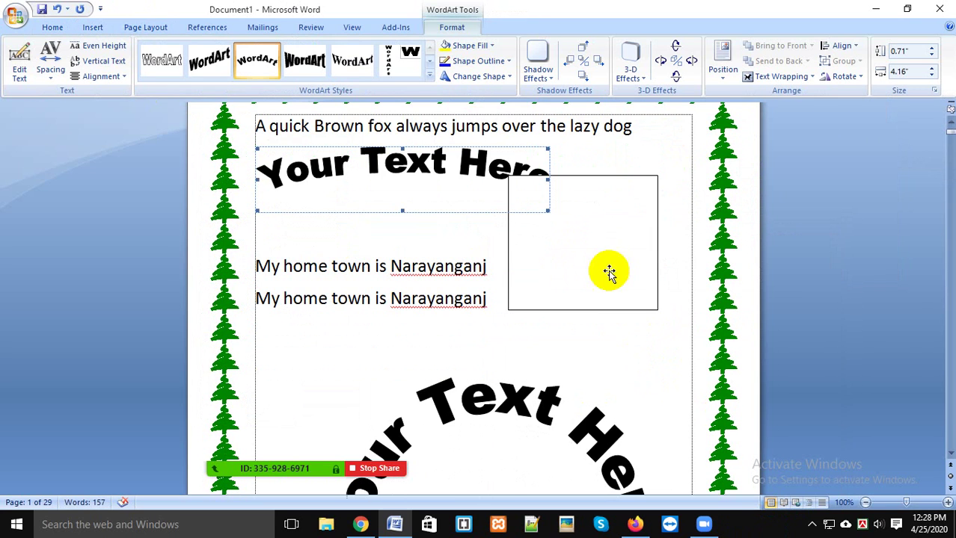
pyautogui.click(777, 78)
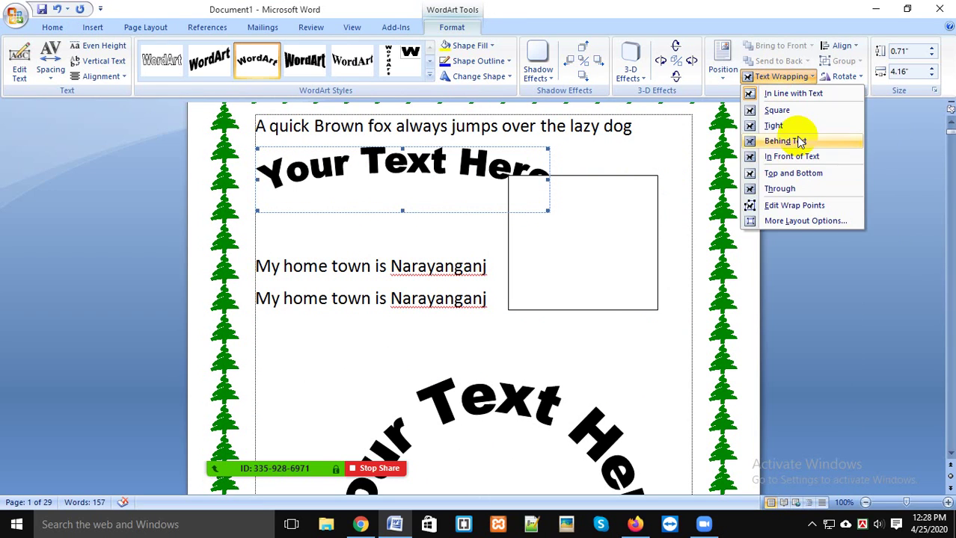
pyautogui.click(779, 140)
# Step: Move the empty square further right and lower, then select and deselect the first Narayanganj line
pyautogui.click(581, 211)
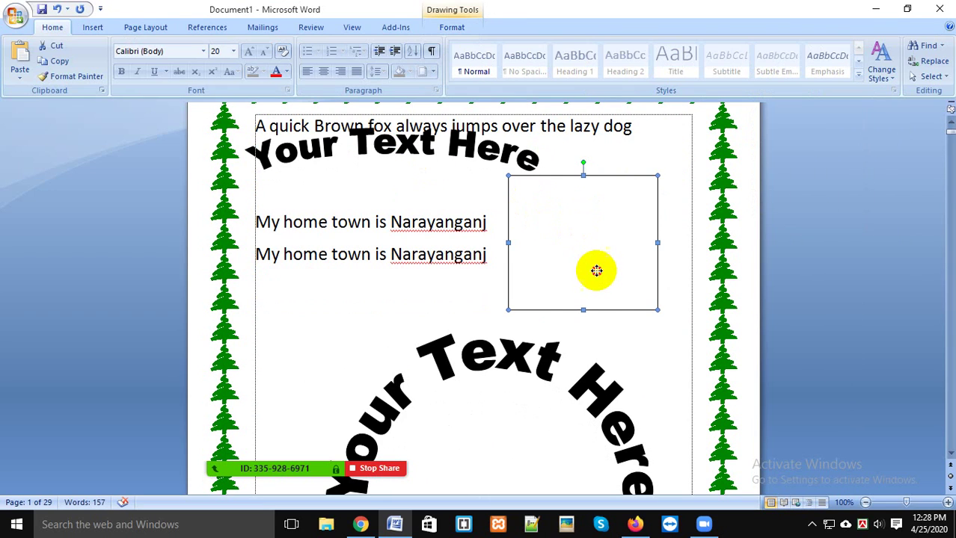
pyautogui.moveTo(621, 311); pyautogui.dragTo(624, 263)
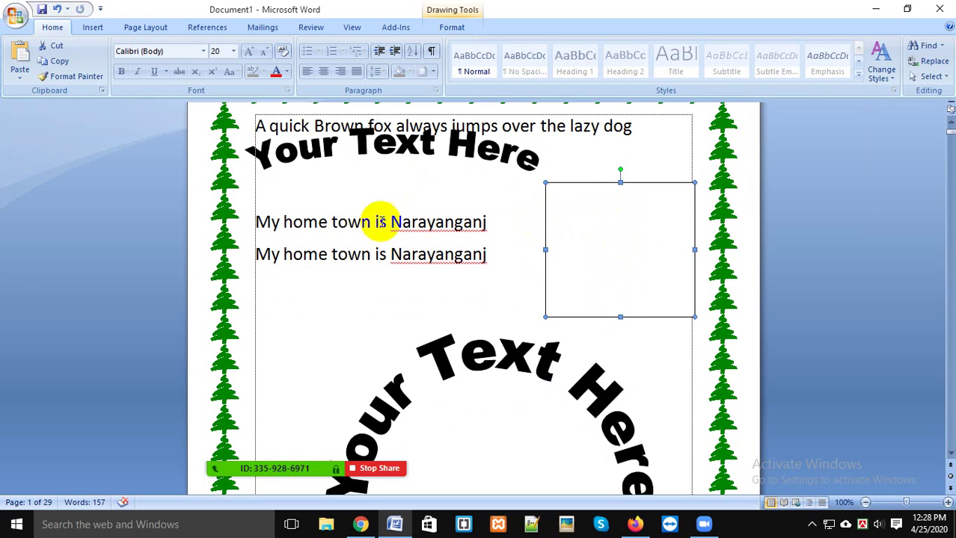
pyautogui.moveTo(256, 222); pyautogui.dragTo(491, 229)
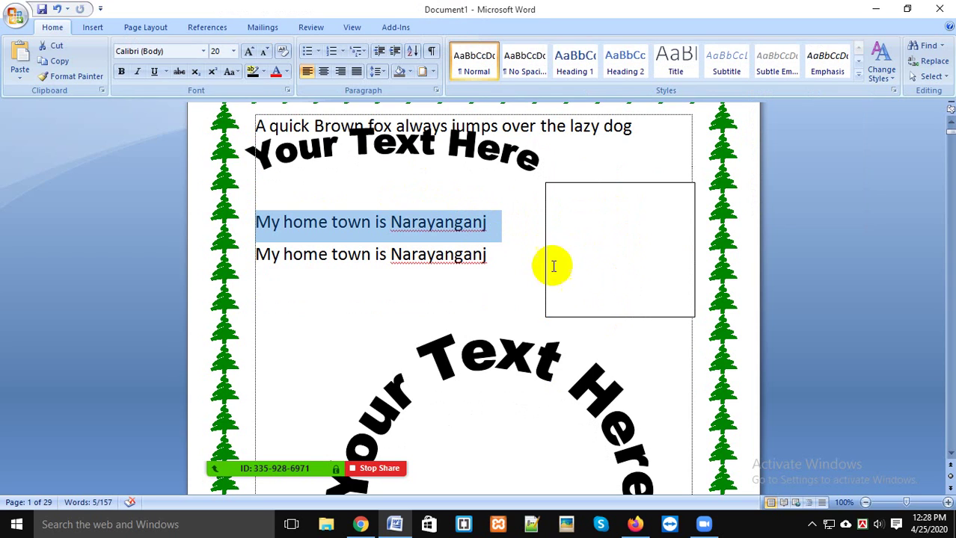
pyautogui.click(507, 298)
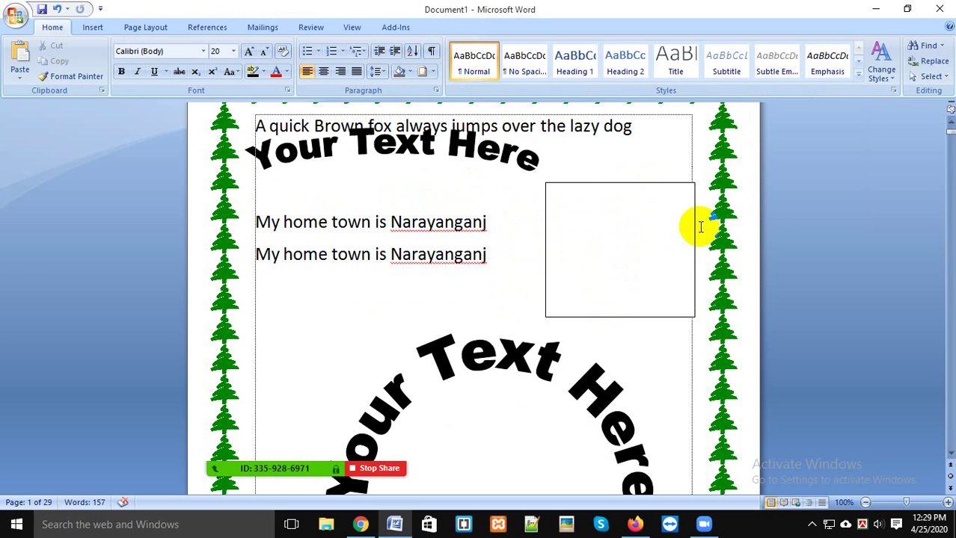
# Step: Close the accidental Find and Replace, turn on Select Objects, and select the arched WordArt
pyautogui.click(630, 236)
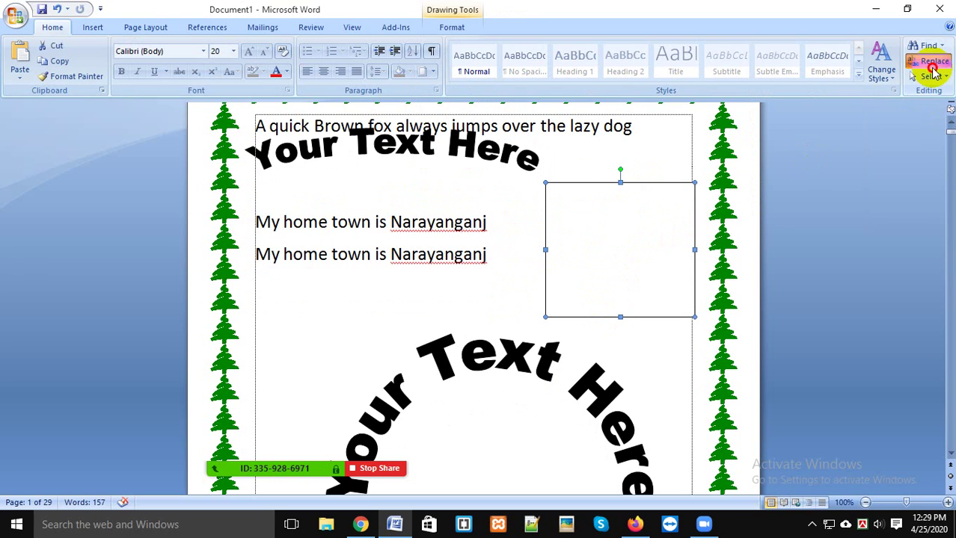
pyautogui.click(931, 61)
pyautogui.click(656, 177)
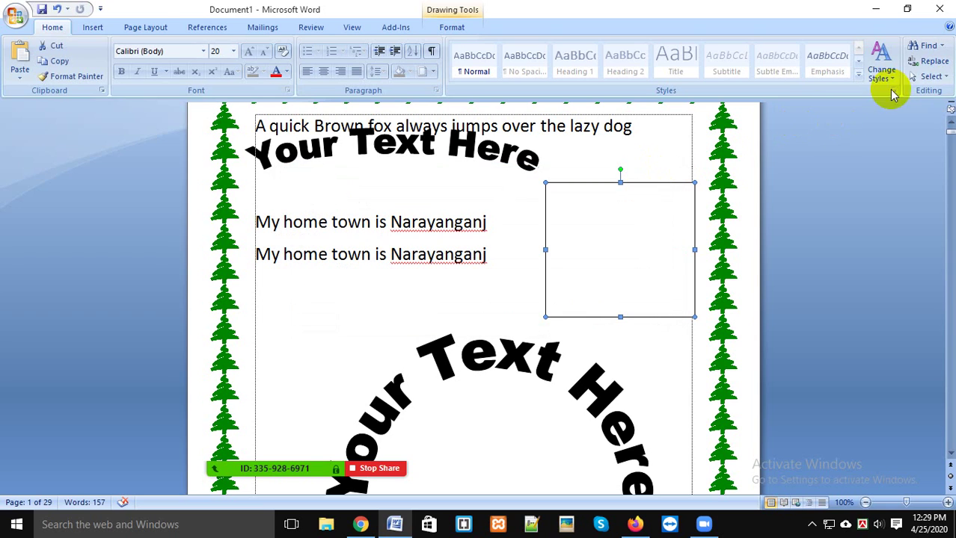
pyautogui.click(930, 76)
pyautogui.click(888, 111)
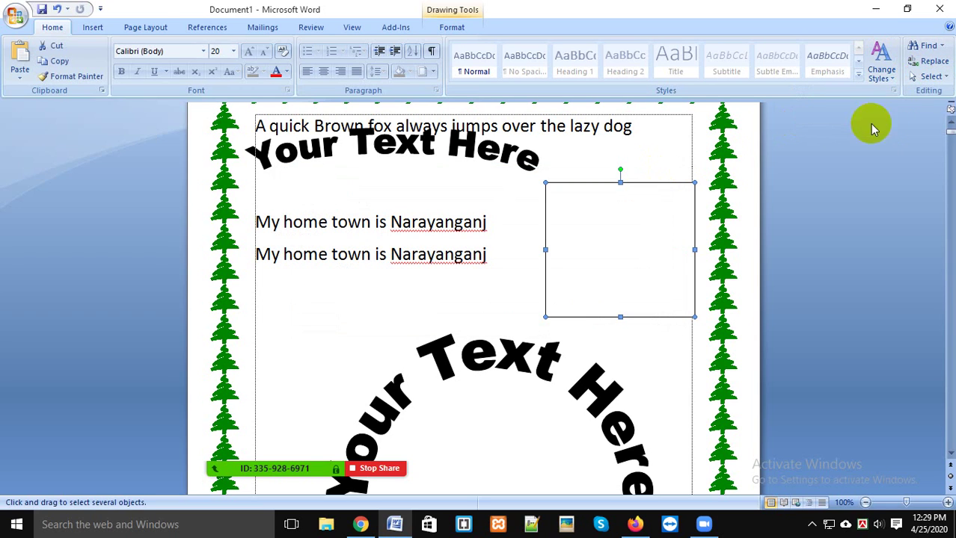
pyautogui.click(474, 152)
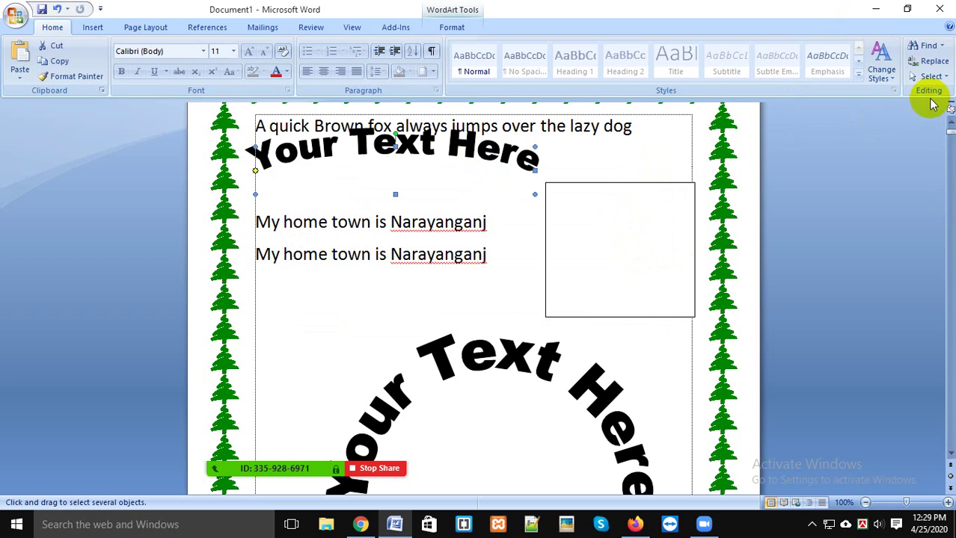
# Step: Again dismiss Find and Replace, re-enable Select Objects, and select then deselect the empty square
pyautogui.click(933, 62)
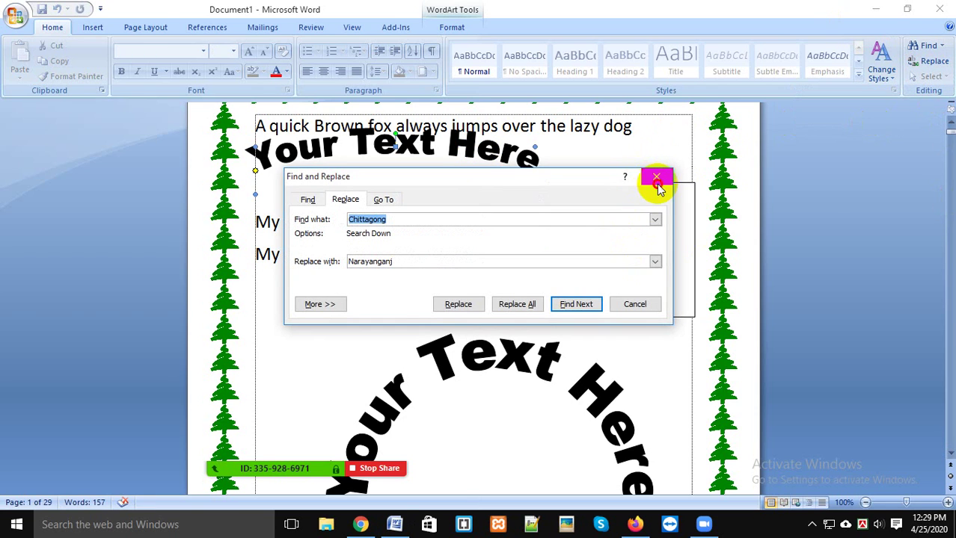
pyautogui.click(656, 177)
pyautogui.click(929, 76)
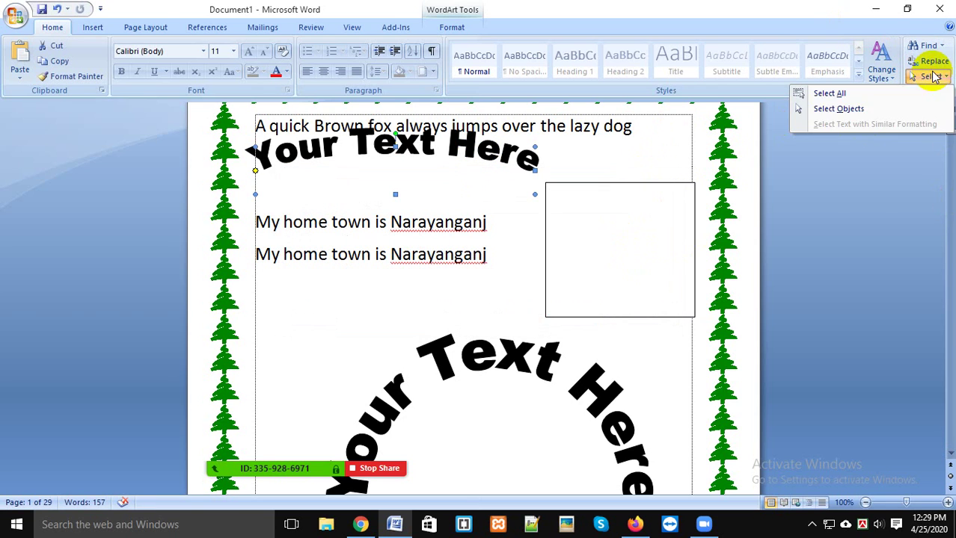
pyautogui.click(899, 107)
pyautogui.click(593, 230)
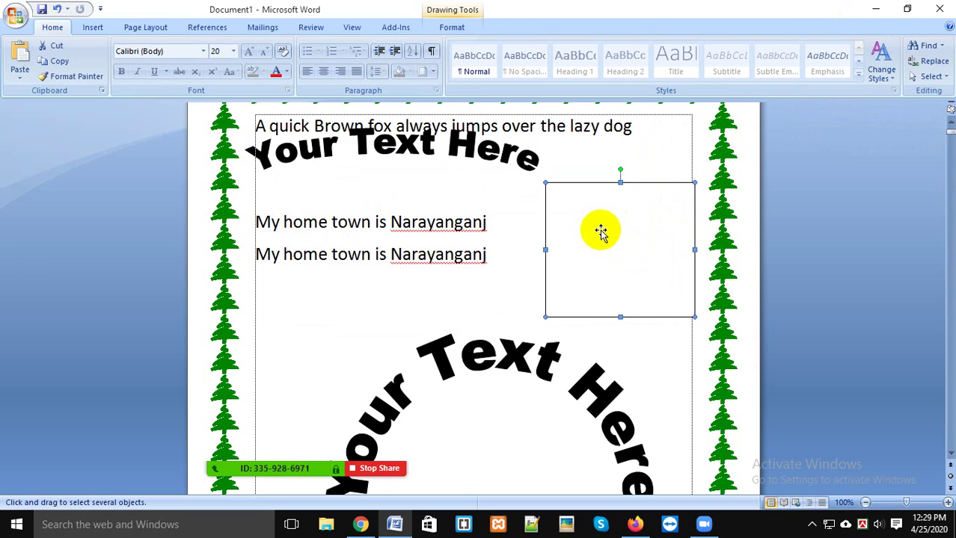
pyautogui.click(482, 230)
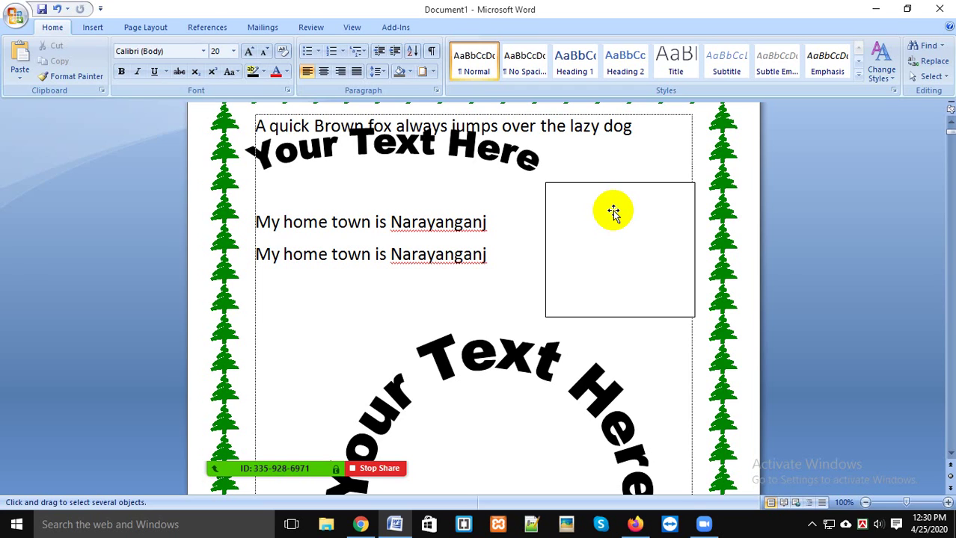
# Step: Admit the waiting attendee from Zoom's Participants list
pyautogui.moveTo(177, 447)
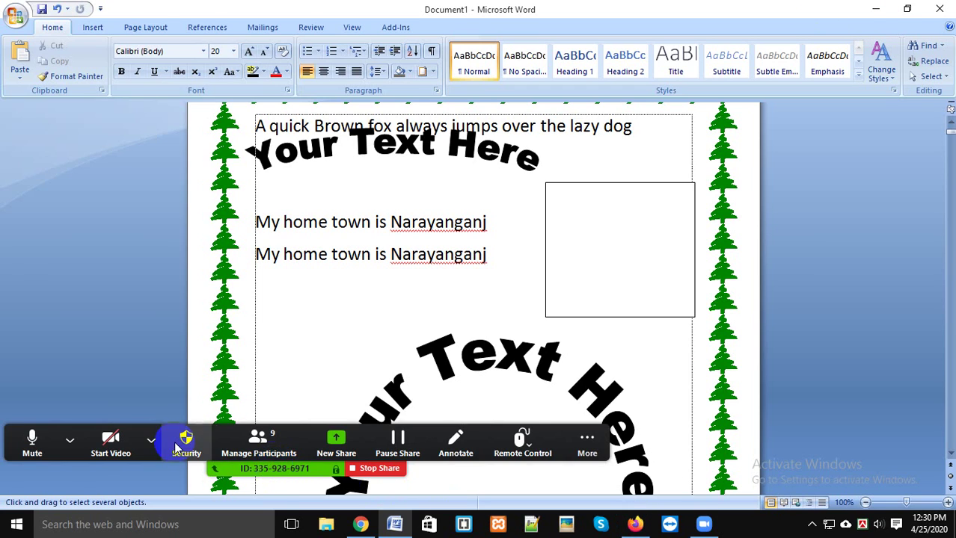
pyautogui.click(259, 442)
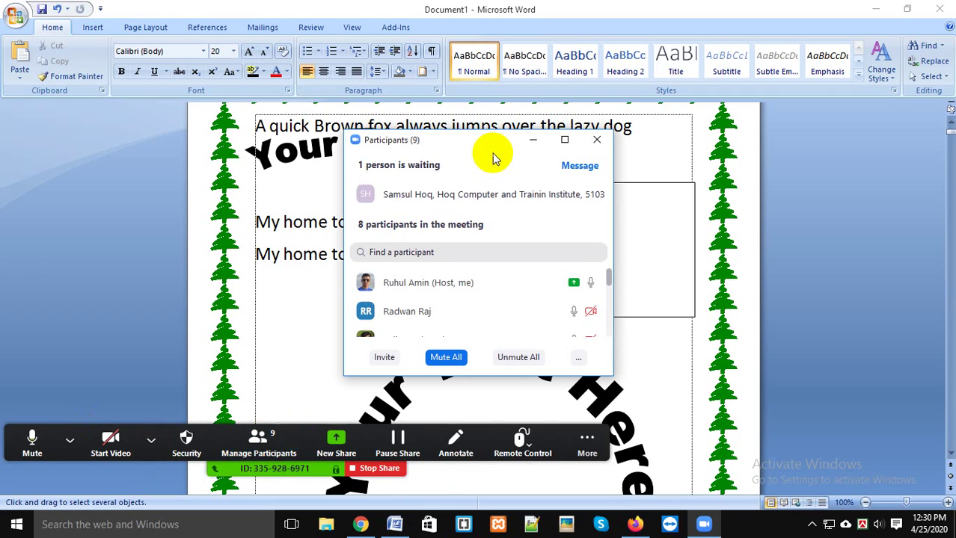
pyautogui.moveTo(536, 198)
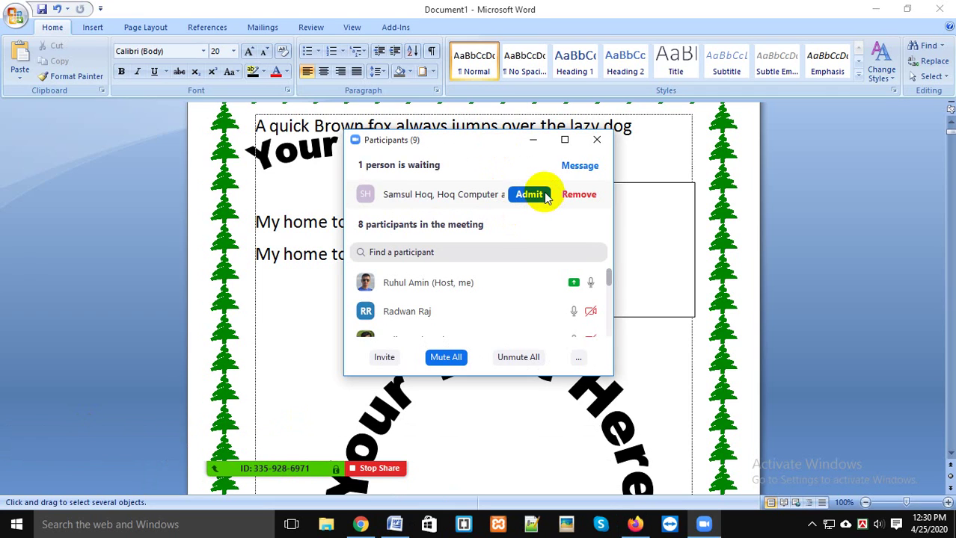
pyautogui.click(540, 196)
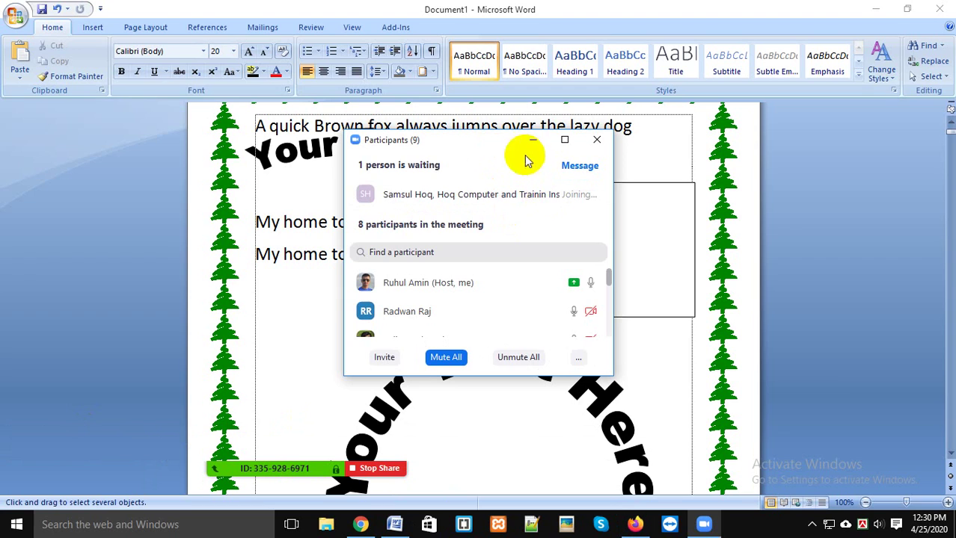
# Step: Reposition and resize the Participants window, check speaker volume, then close the window
pyautogui.moveTo(486, 141); pyautogui.dragTo(582, 132)
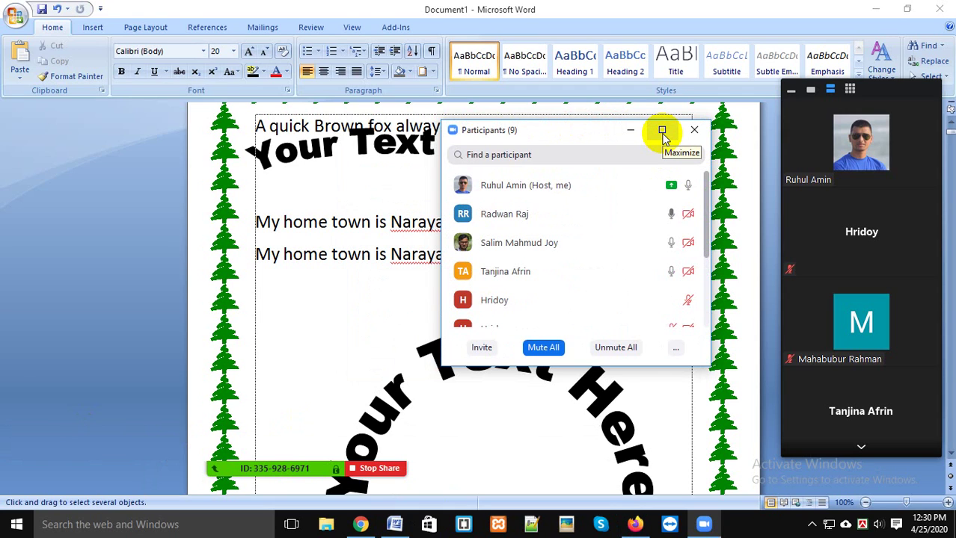
pyautogui.click(662, 131)
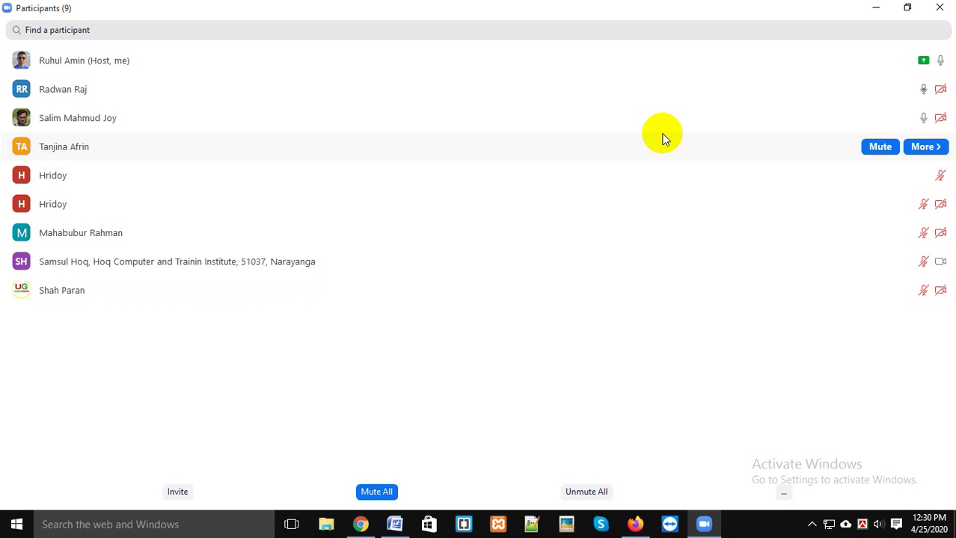
pyautogui.click(907, 8)
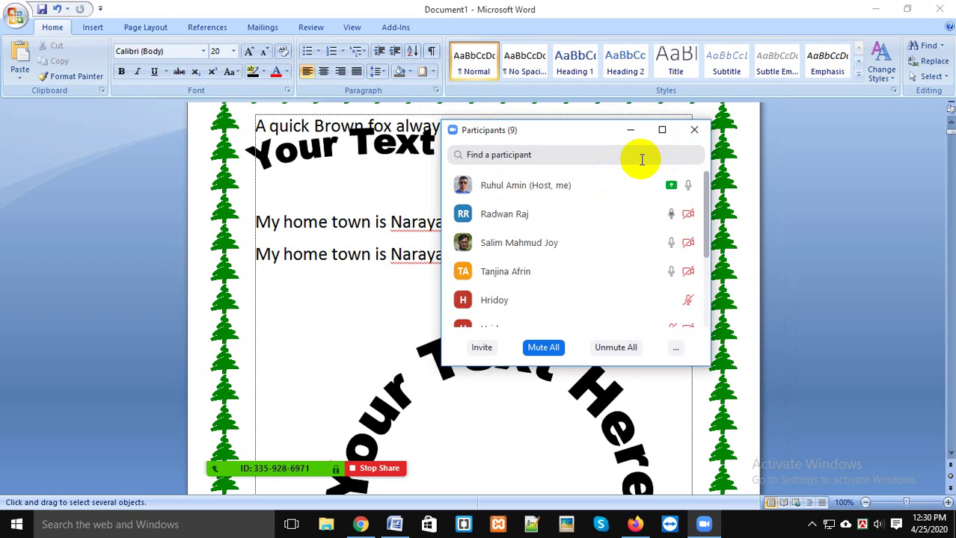
pyautogui.click(880, 525)
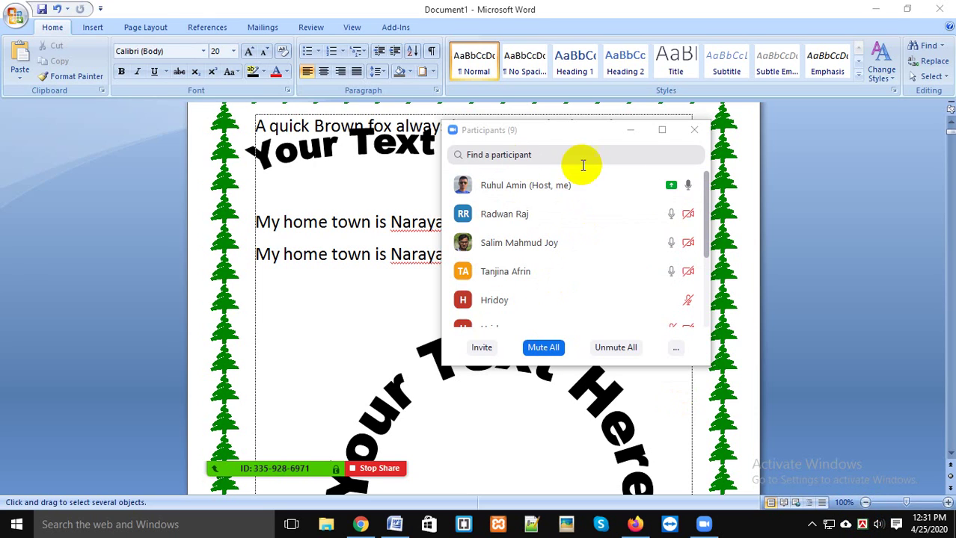
pyautogui.moveTo(569, 132); pyautogui.dragTo(565, 127)
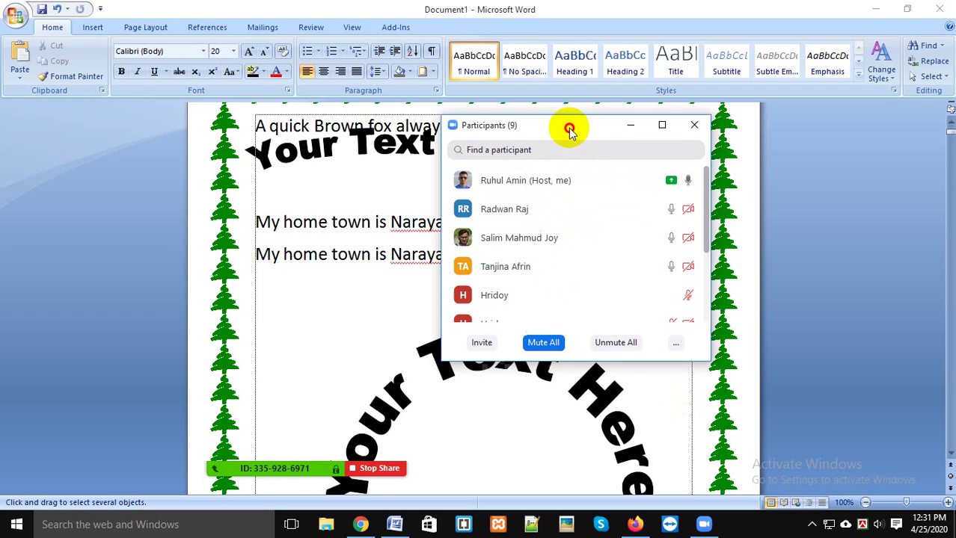
pyautogui.click(871, 525)
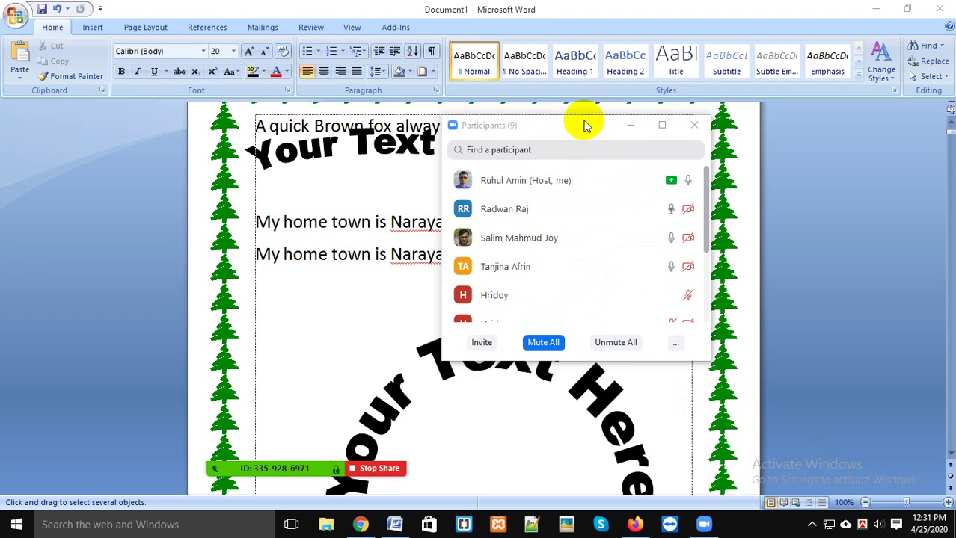
pyautogui.moveTo(586, 126); pyautogui.dragTo(559, 134)
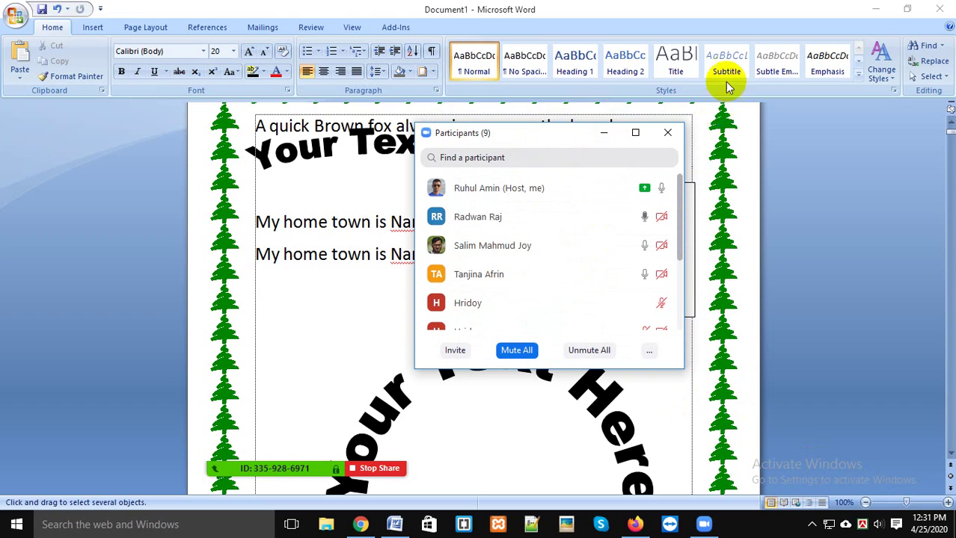
pyautogui.click(667, 132)
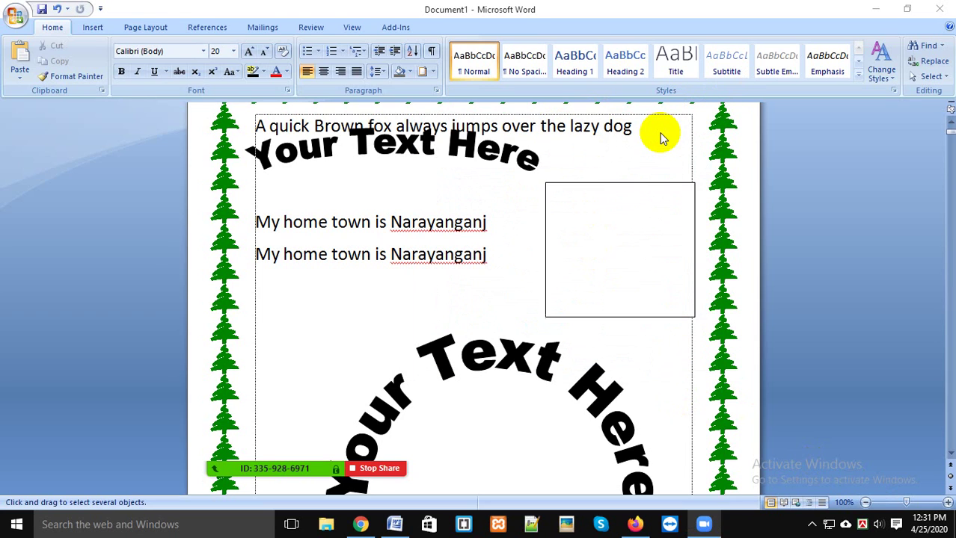
pyautogui.click(931, 77)
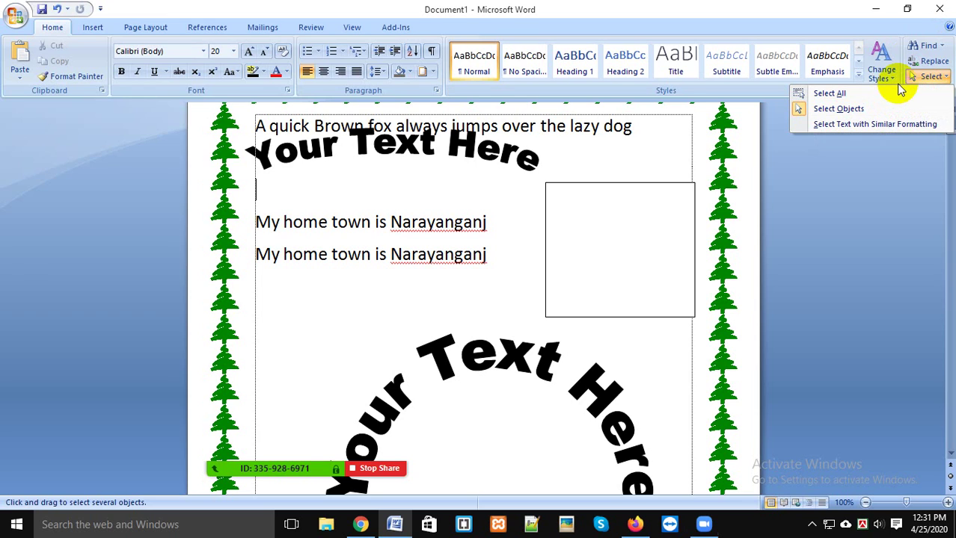
pyautogui.click(859, 110)
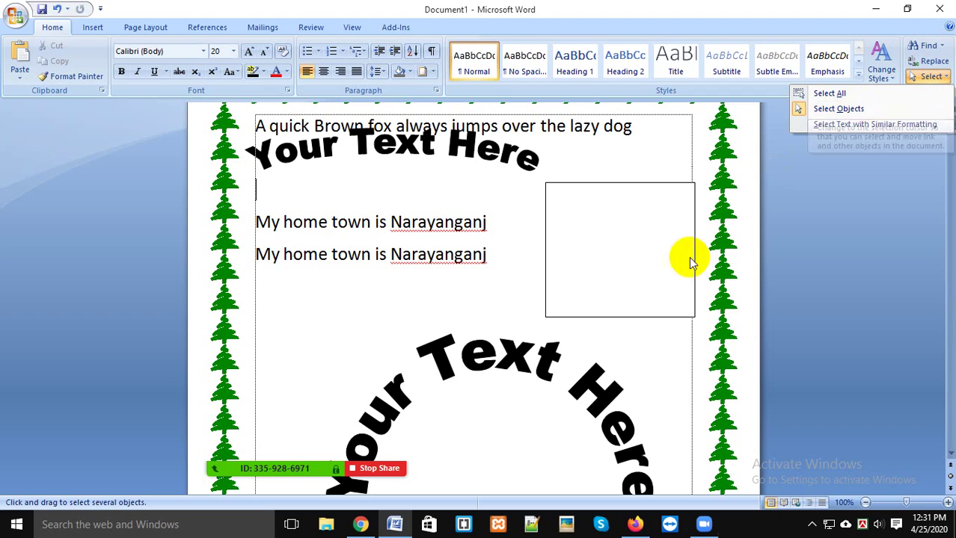
pyautogui.click(664, 268)
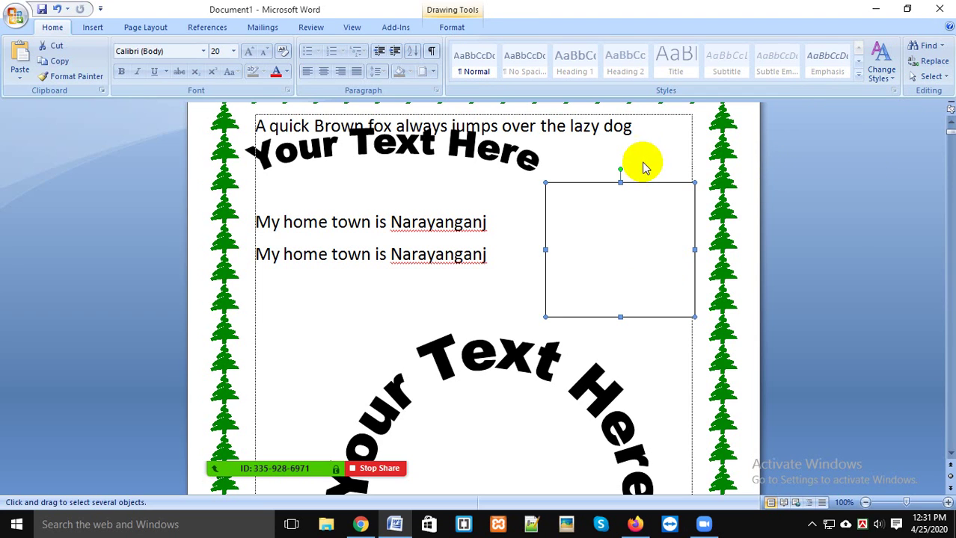
pyautogui.click(601, 178)
pyautogui.moveTo(294, 222); pyautogui.dragTo(466, 254)
pyautogui.doubleClick(257, 222)
pyautogui.click(312, 222)
pyautogui.moveTo(265, 222); pyautogui.dragTo(458, 226)
pyautogui.click(453, 275)
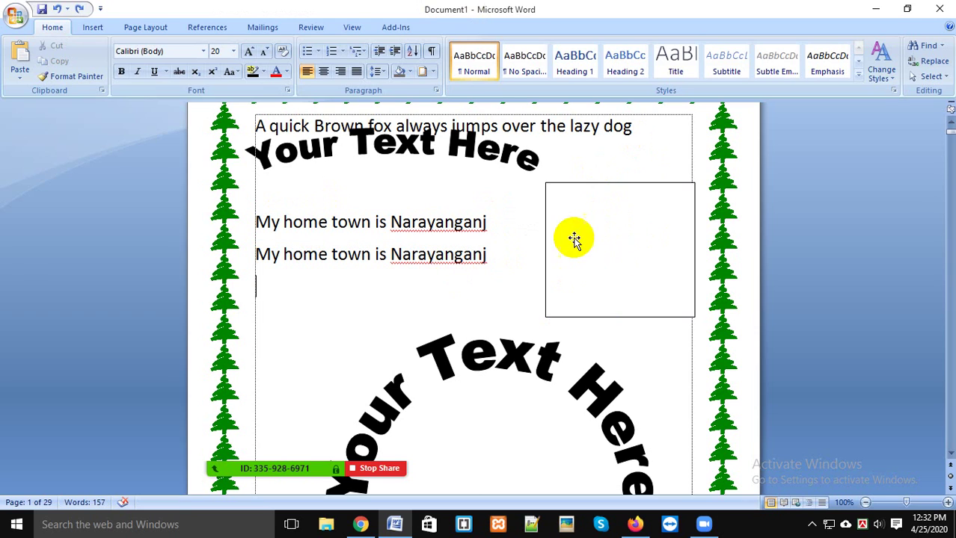
pyautogui.click(608, 228)
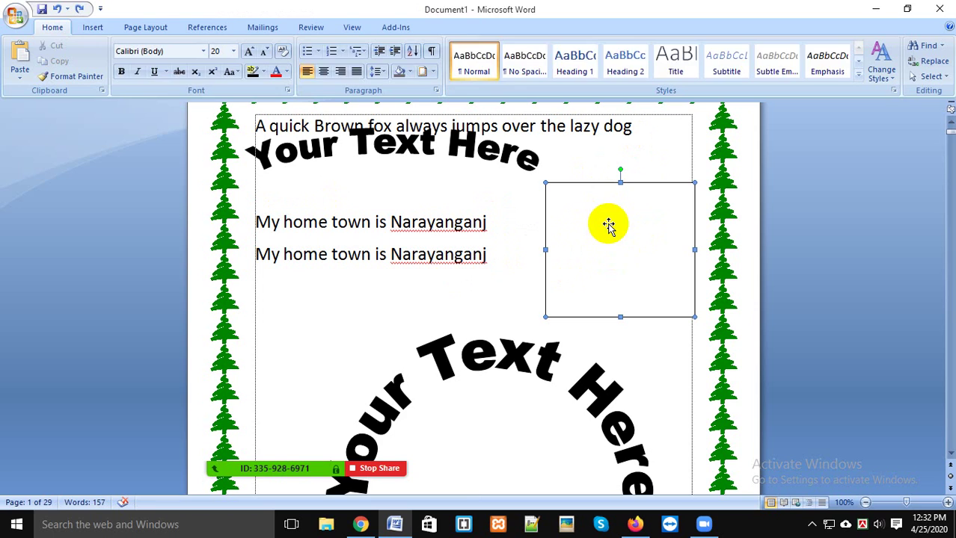
pyautogui.click(521, 278)
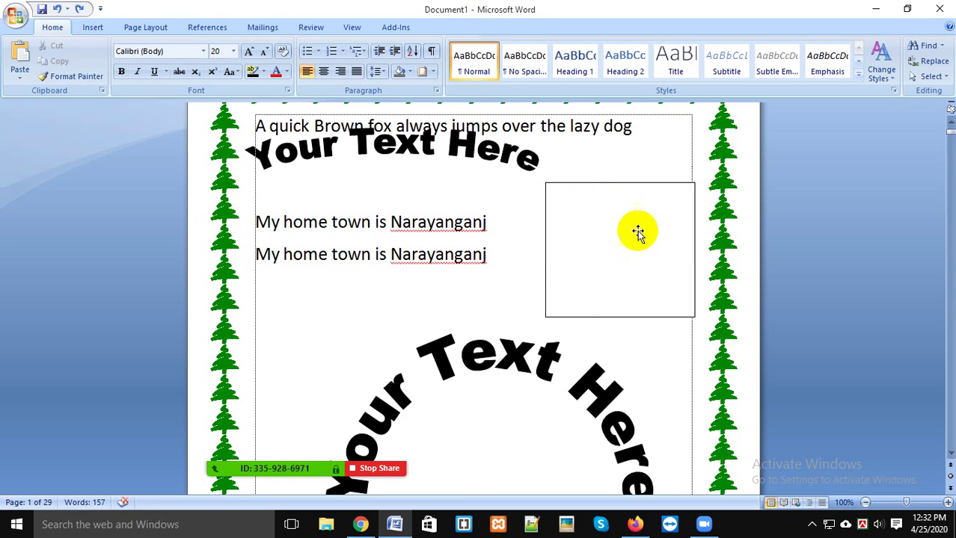
pyautogui.scroll(2, 641, 229)
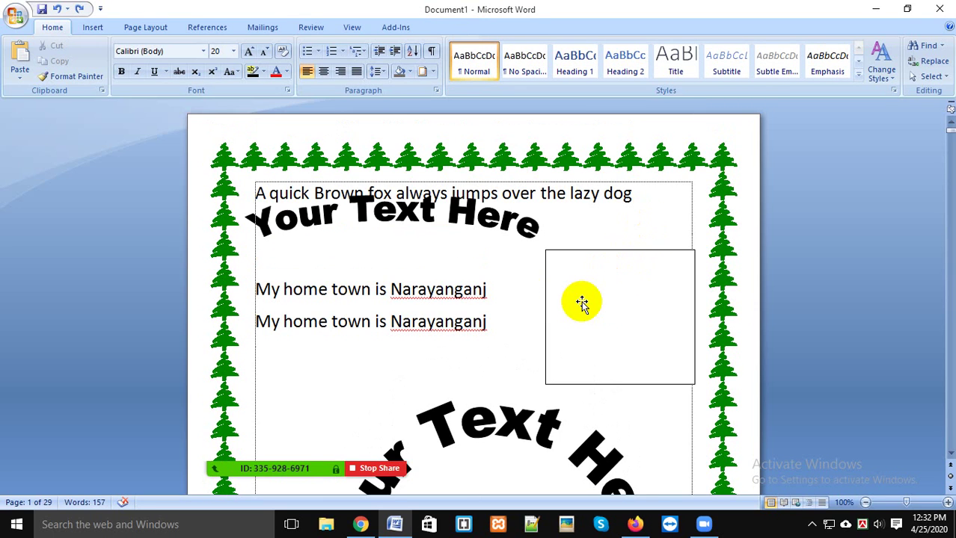
pyautogui.click(611, 294)
pyautogui.click(517, 292)
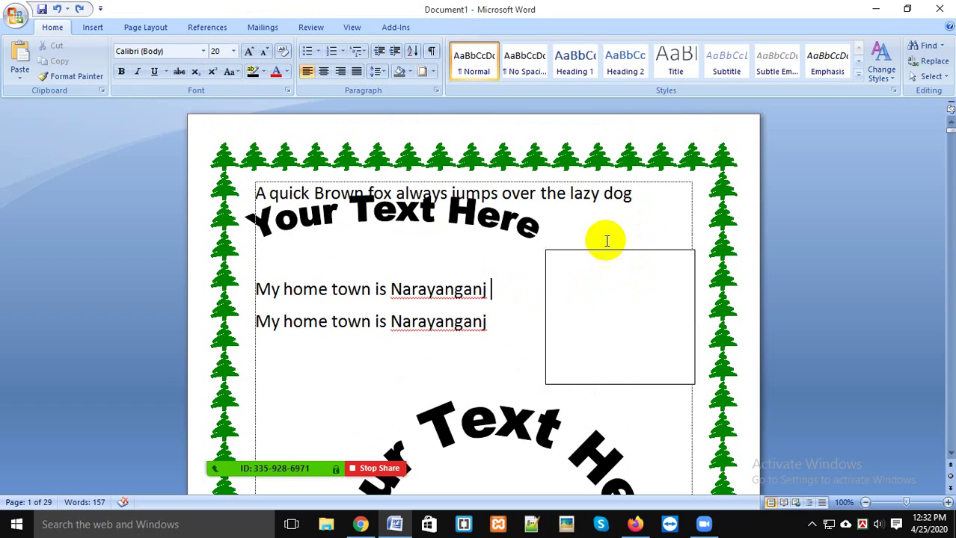
pyautogui.click(930, 75)
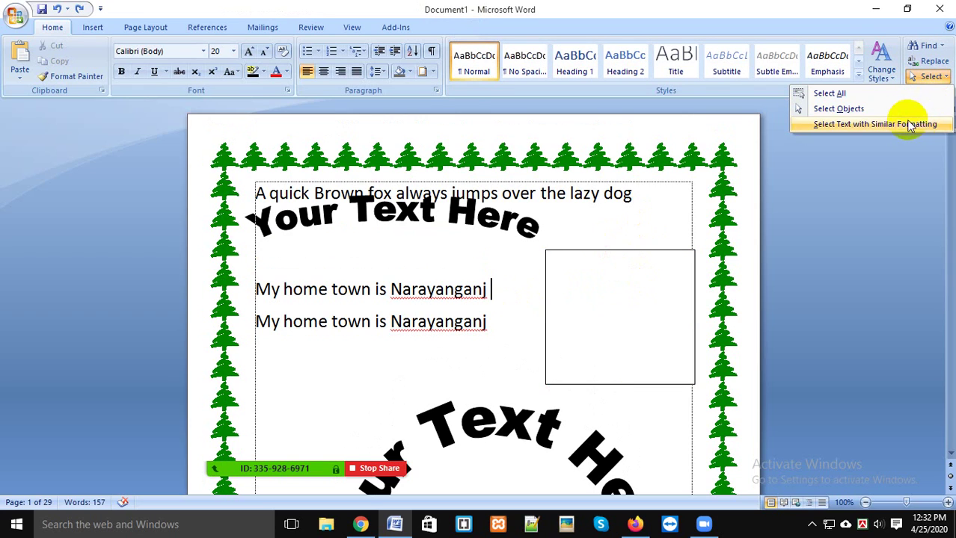
pyautogui.click(825, 109)
pyautogui.click(620, 284)
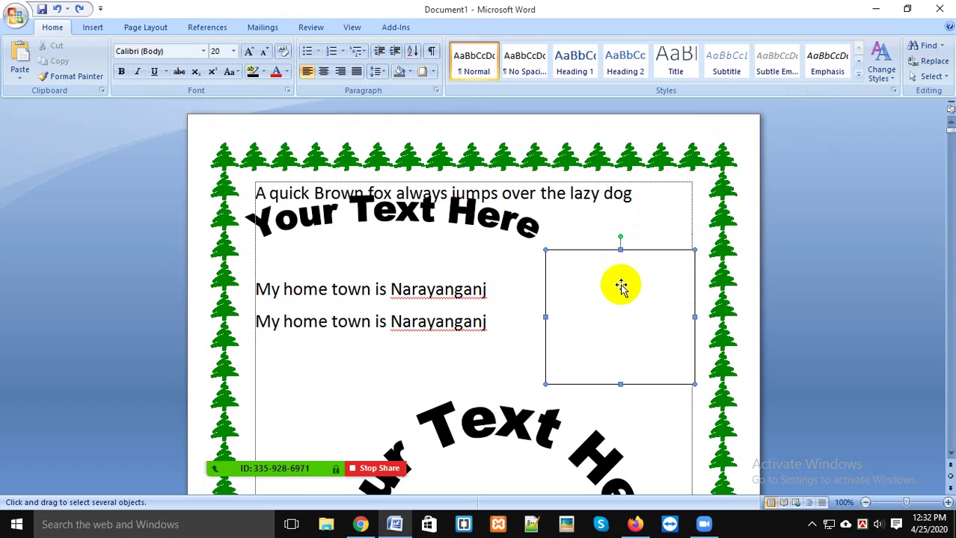
pyautogui.click(503, 293)
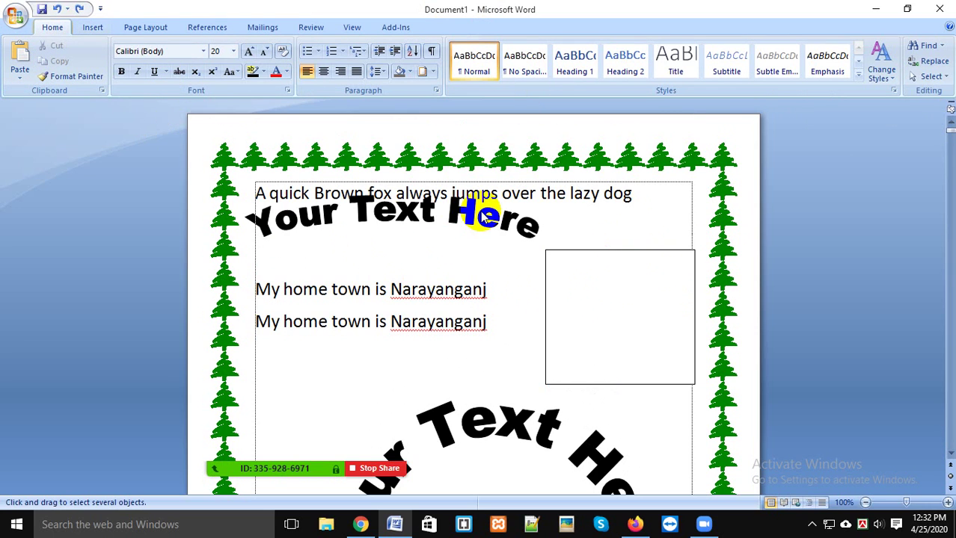
# Step: Scroll past page 2 to bring page 3's empty text box into view
pyautogui.scroll(-5, 538, 221)
pyautogui.scroll(-10, 516, 221)
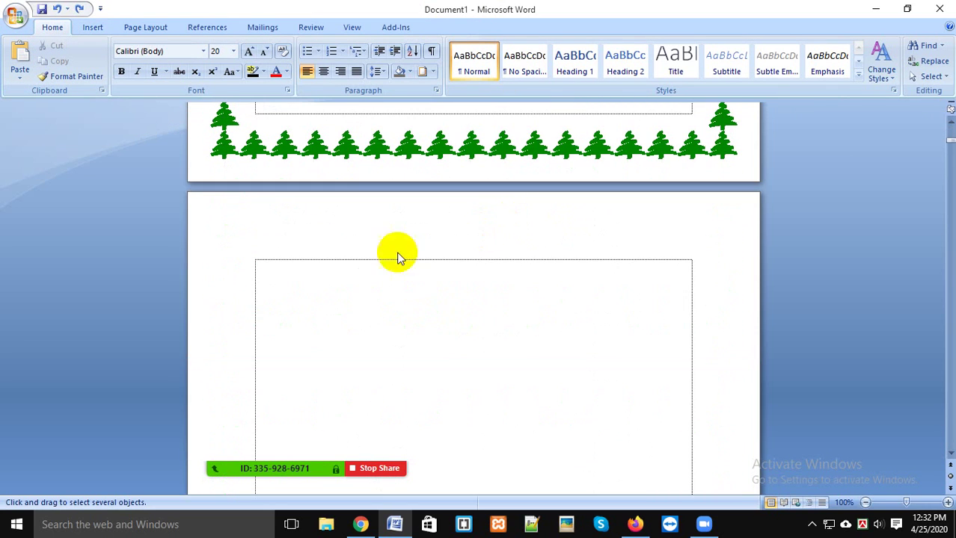
pyautogui.doubleClick(329, 267)
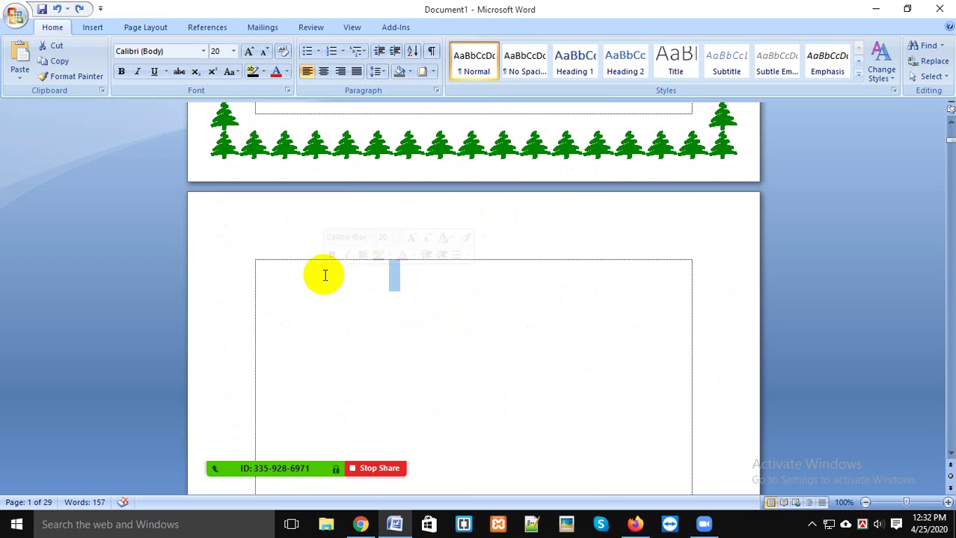
pyautogui.scroll(-12, 483, 201)
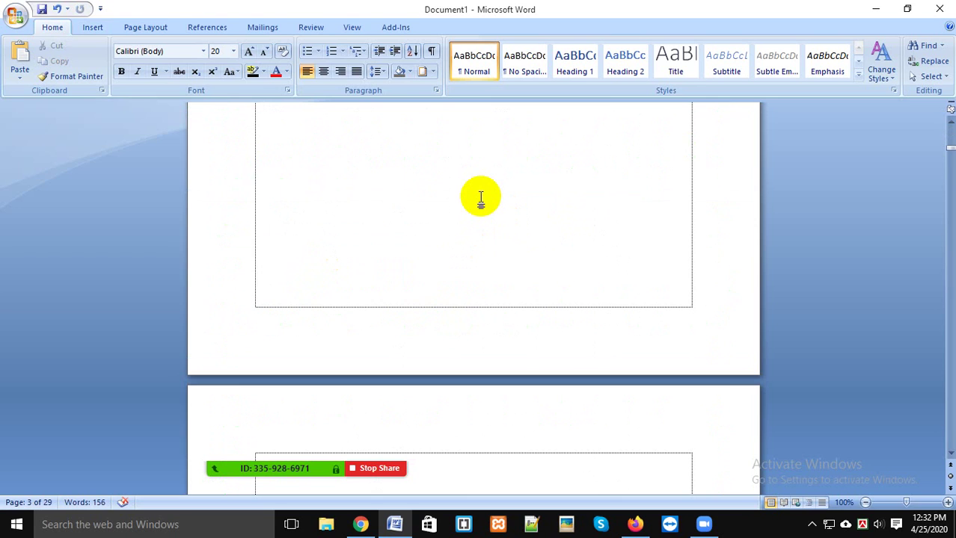
pyautogui.scroll(-7, 539, 291)
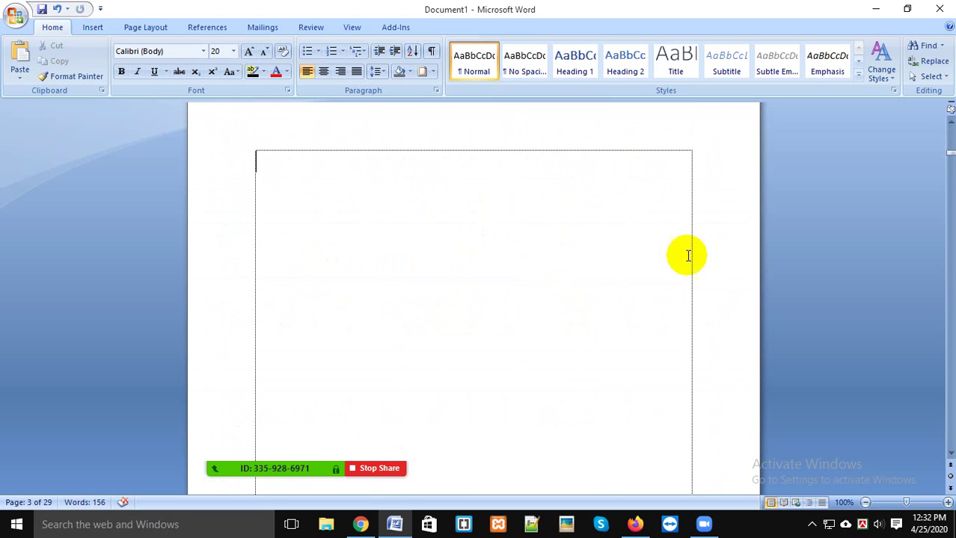
# Step: Type the heading 'Main Menu - Home' in the page-3 text box
pyautogui.write('HOme')
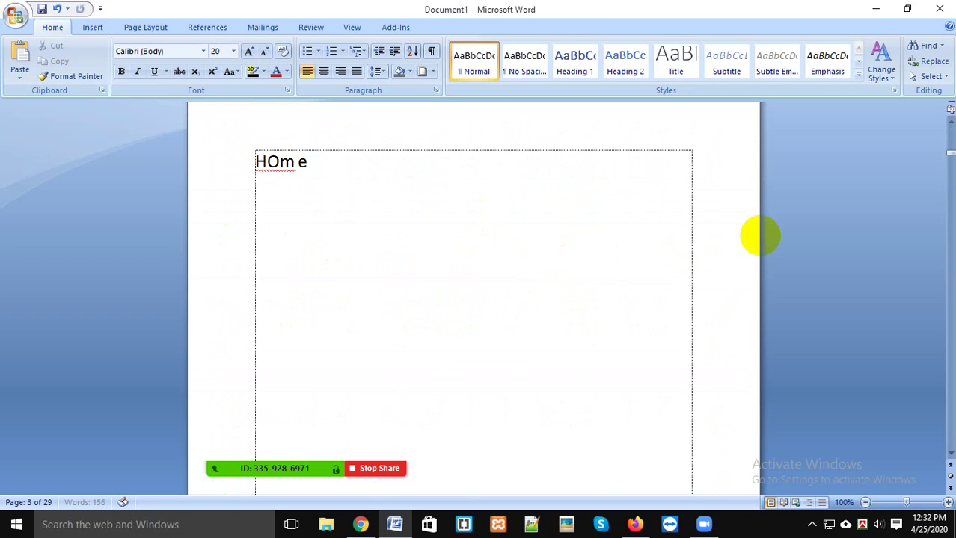
pyautogui.press('BackSpace')
pyautogui.press('BackSpace')
pyautogui.press('BackSpace')
pyautogui.press('BackSpace')
pyautogui.write('Mai')
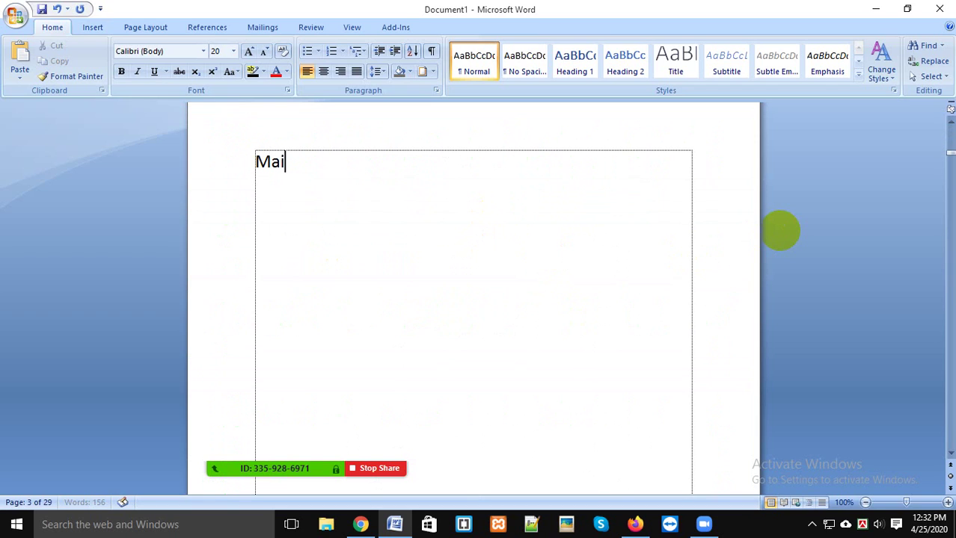
pyautogui.write('n Me')
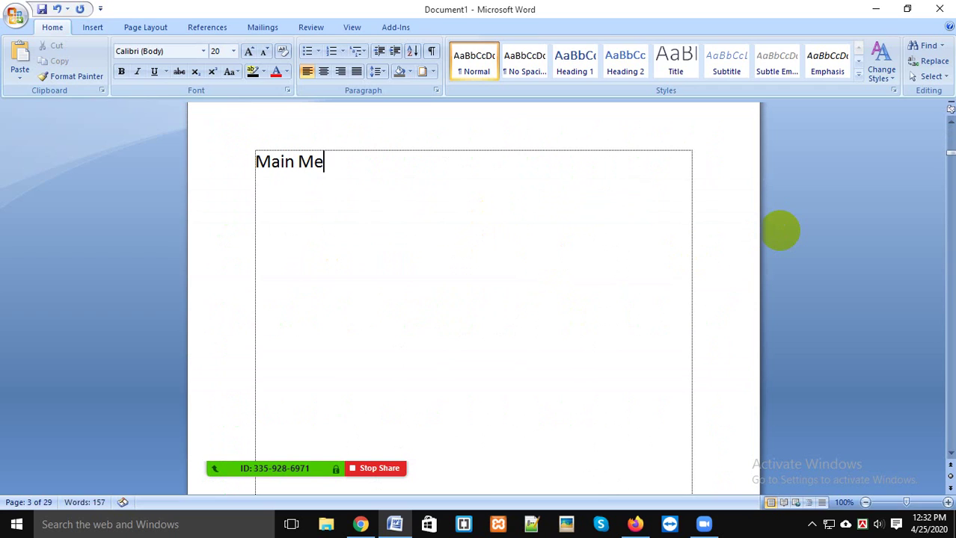
pyautogui.write('nu - Home')
pyautogui.press('Return')
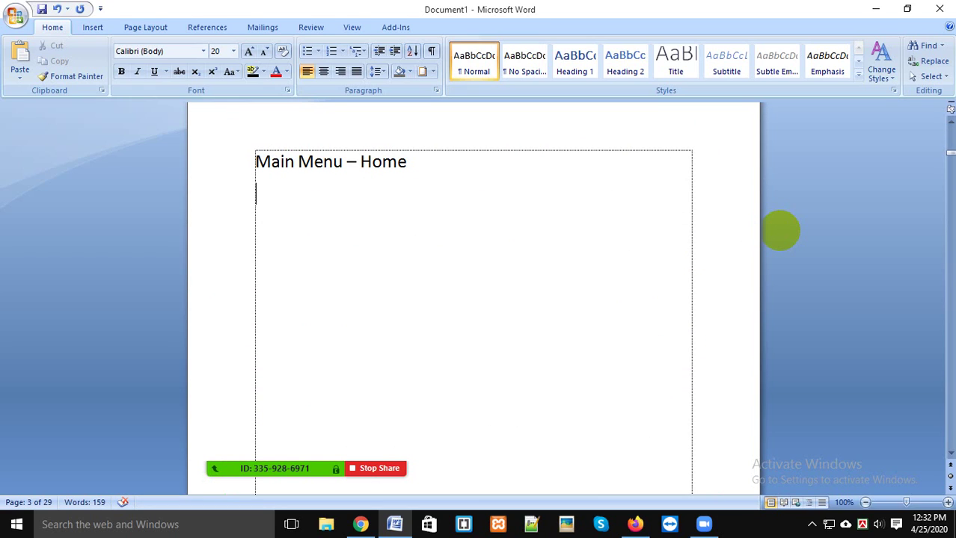
# Step: List Clipboard, Font, paragraph, Styles and Editing on separate lines below the heading
pyautogui.write('Clipboard')
pyautogui.press('Return')
pyautogui.write('Font')
pyautogui.press('Return')
pyautogui.write('paragraph')
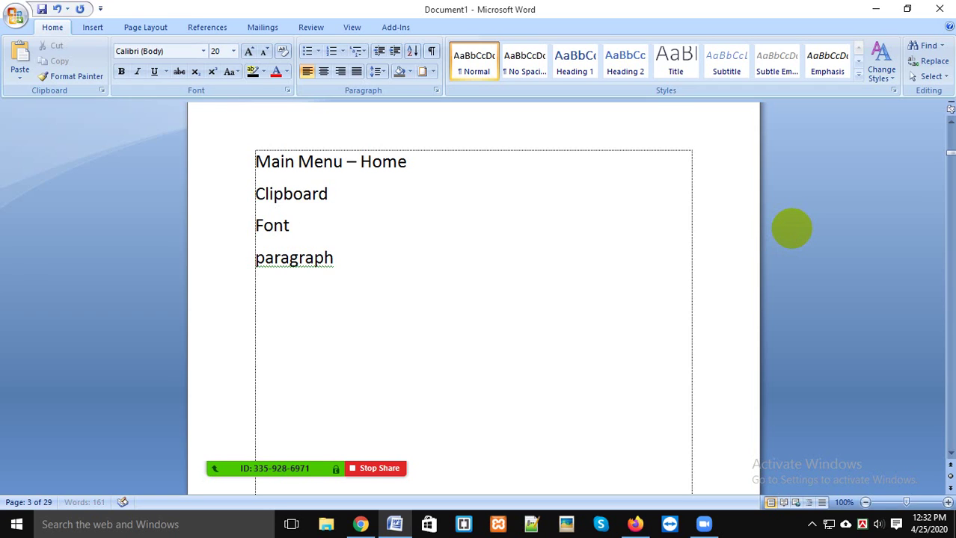
pyautogui.press('Return')
pyautogui.write('Styles')
pyautogui.press('Return')
pyautogui.write('Editing')
pyautogui.press('Return')
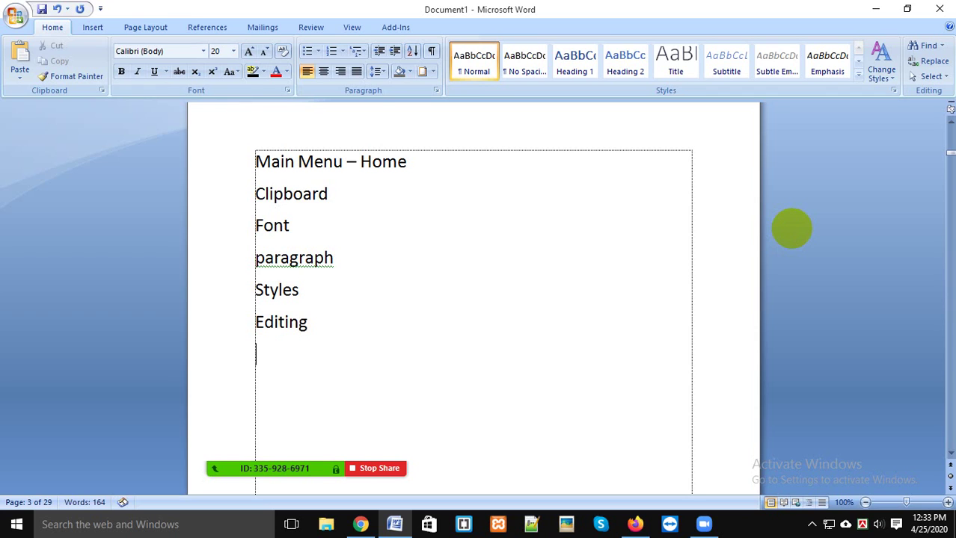
pyautogui.click(378, 196)
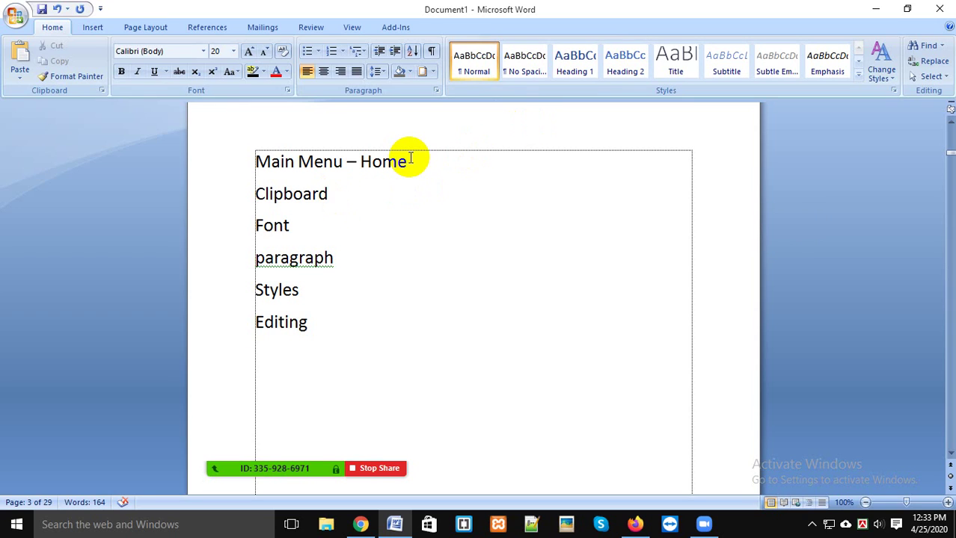
# Step: Add indented 'Format Painter -' and 'Cut -' lines under Clipboard
pyautogui.press('Return')
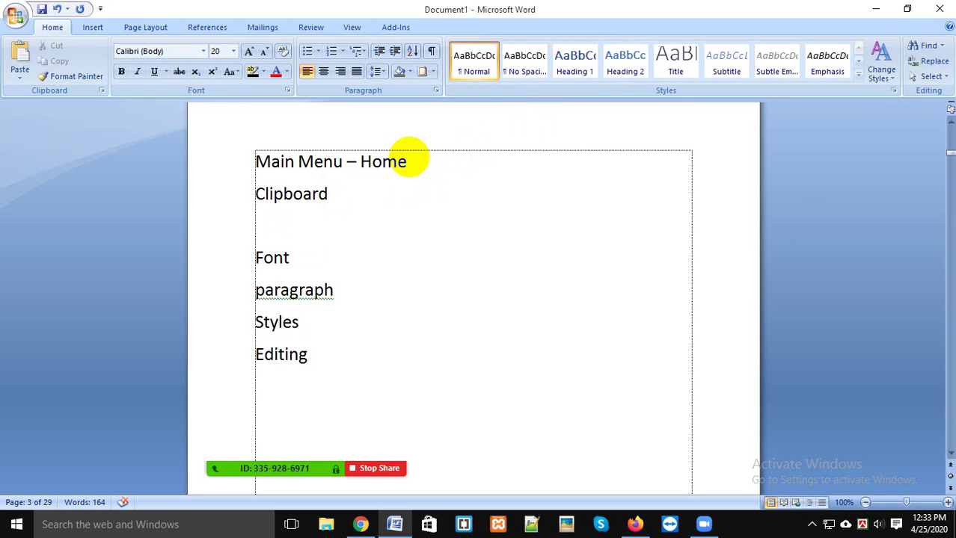
pyautogui.write('Format')
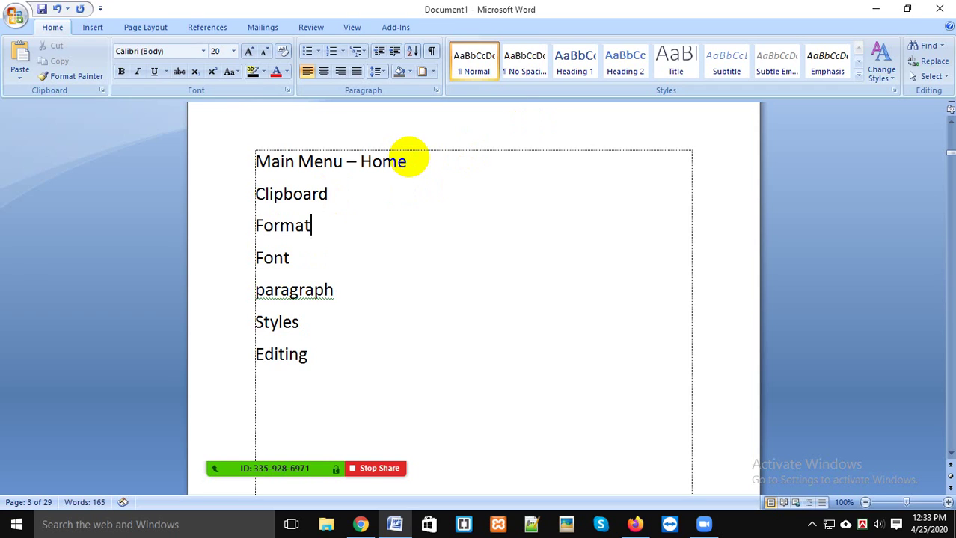
pyautogui.write(' Paint')
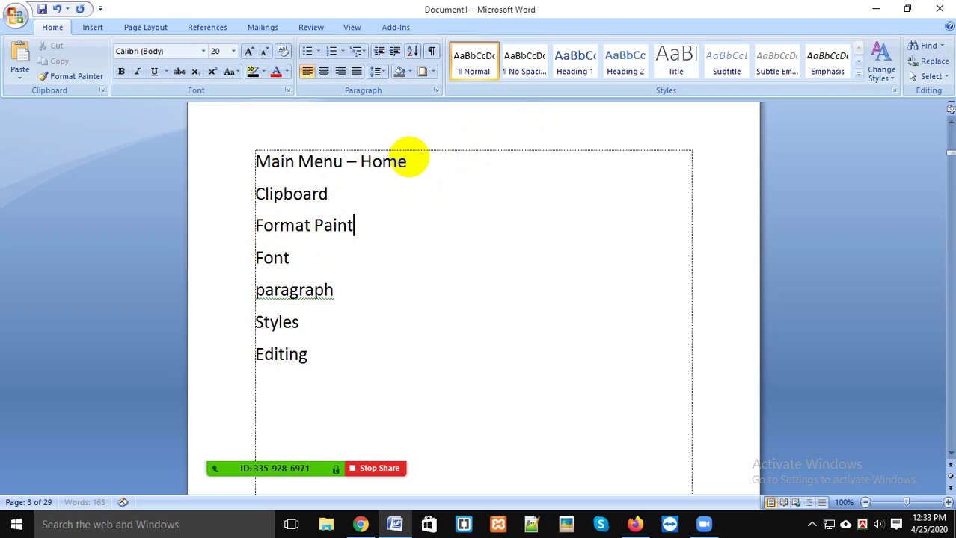
pyautogui.write('er -')
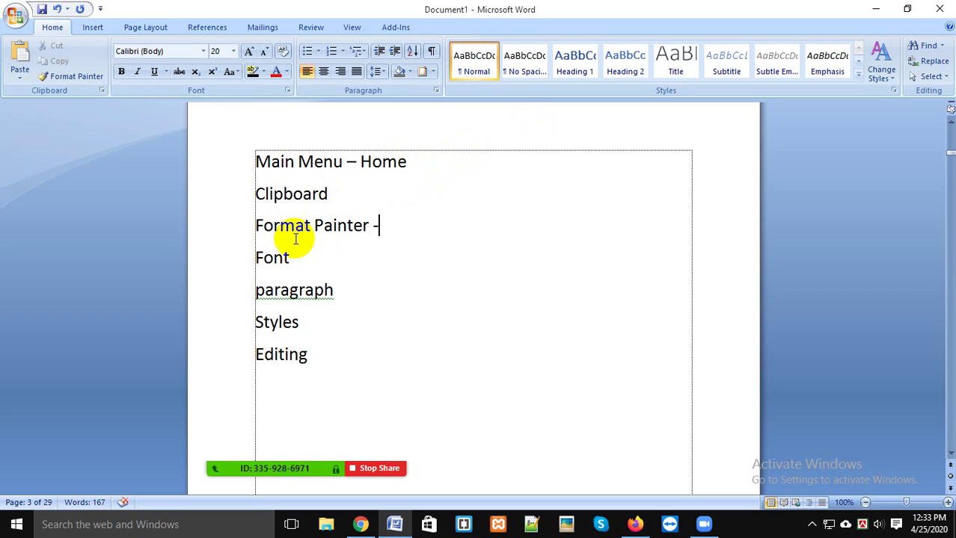
pyautogui.click(229, 238)
pyautogui.press('Tab')
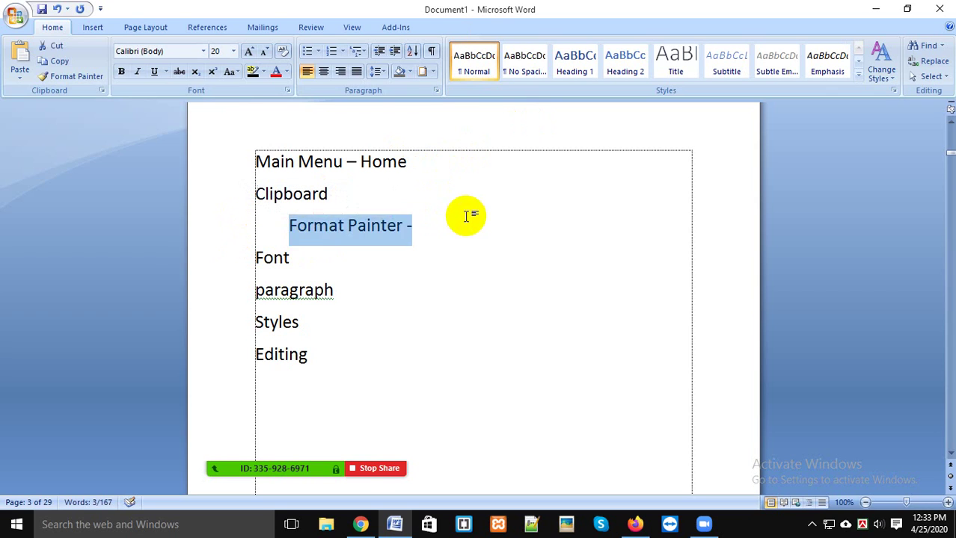
pyautogui.click(427, 238)
pyautogui.press('Return')
pyautogui.press('Tab')
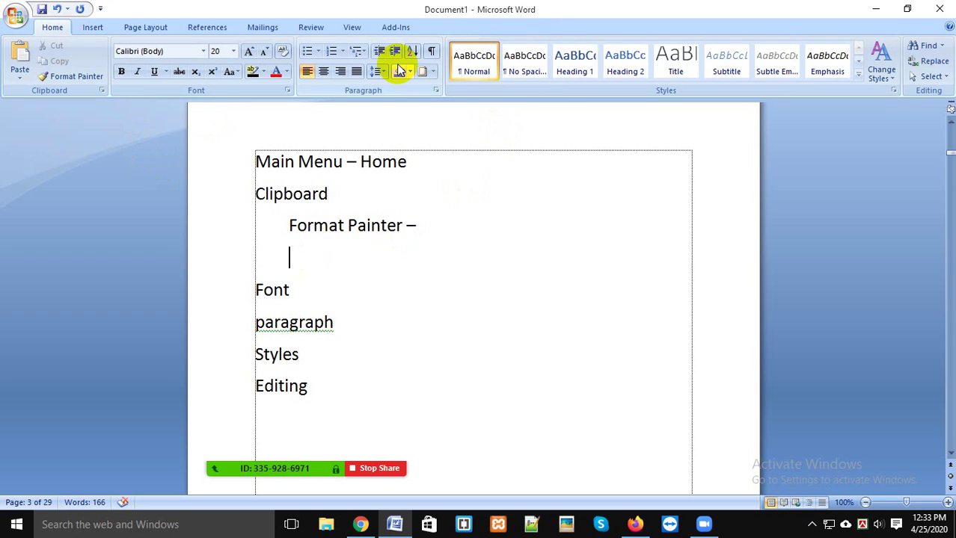
pyautogui.write('Cut')
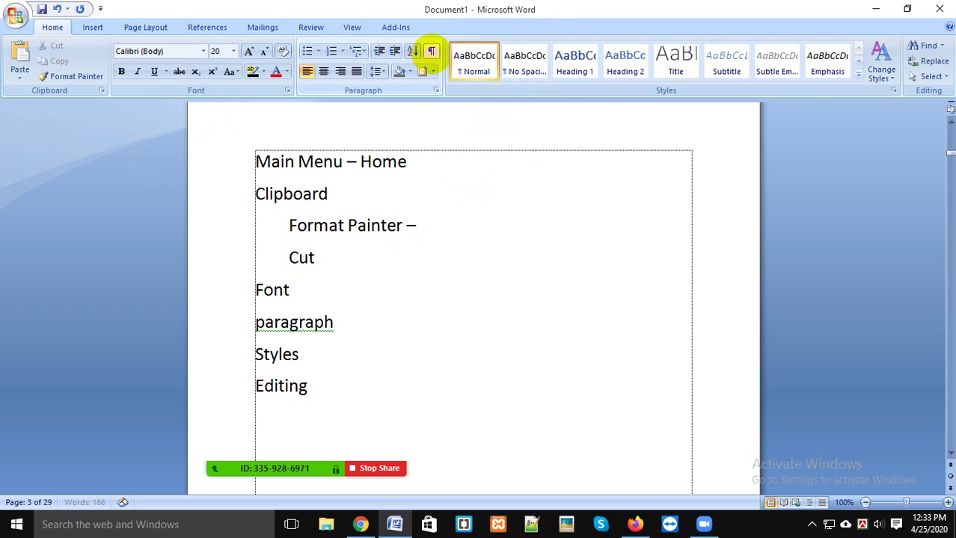
pyautogui.write(' -')
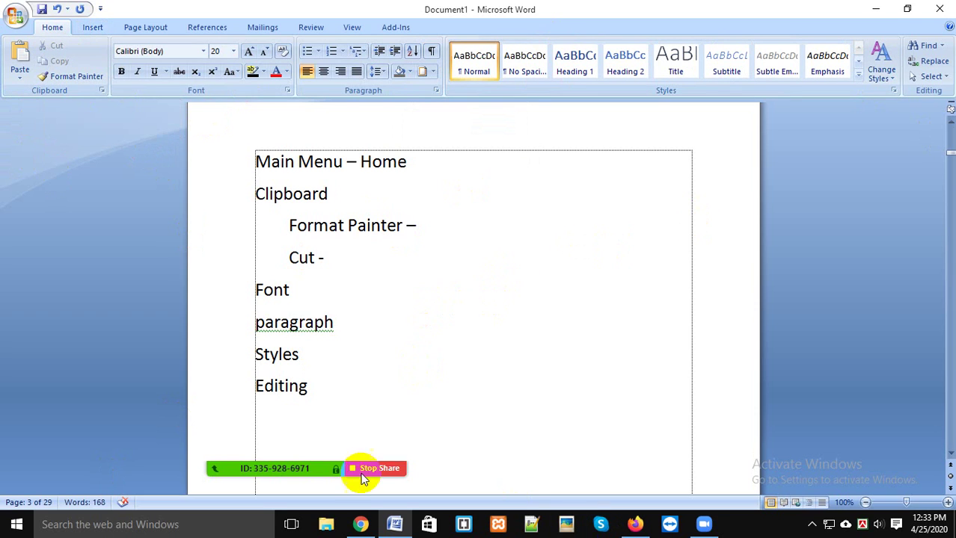
# Step: Open Zoom's Participants list, maximize it, then restore it and move it lower
pyautogui.moveTo(212, 445)
pyautogui.click(255, 441)
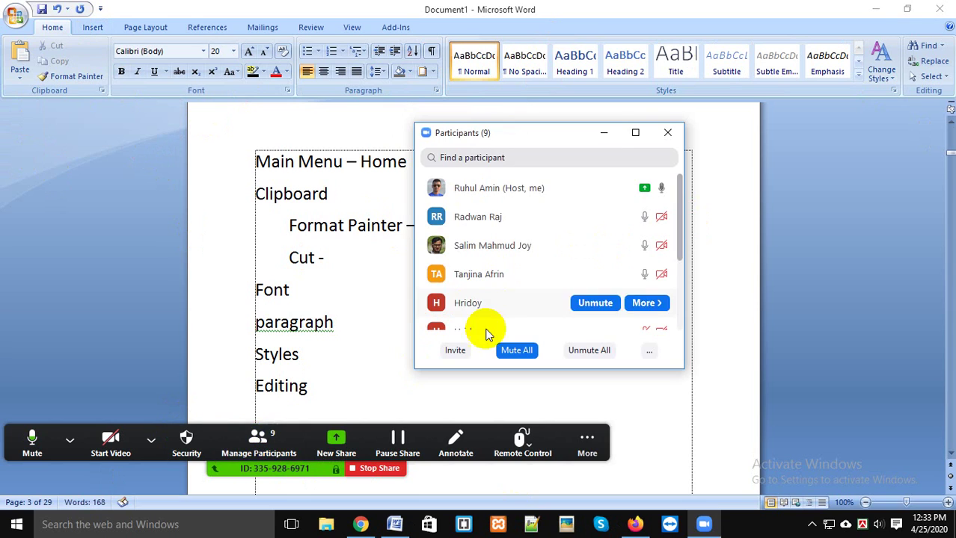
pyautogui.click(635, 133)
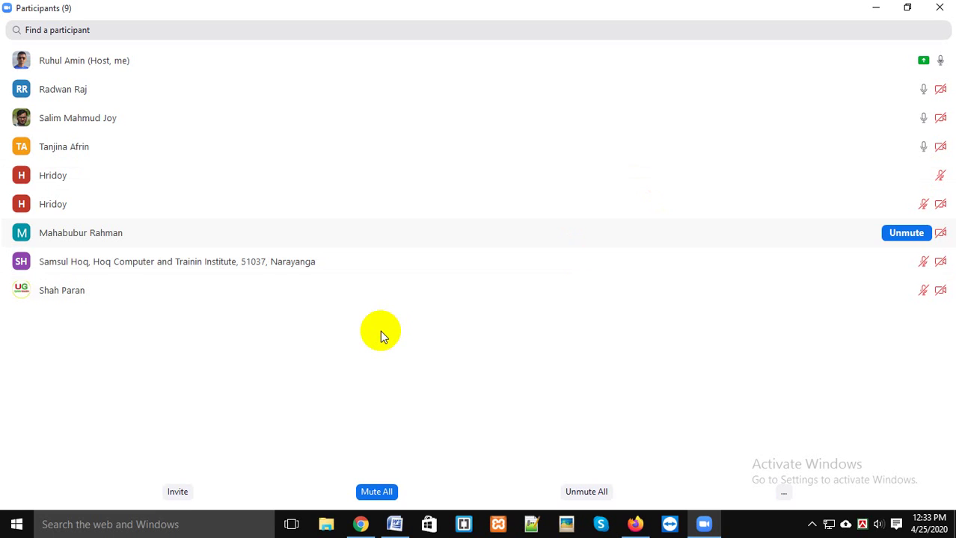
pyautogui.moveTo(279, 302)
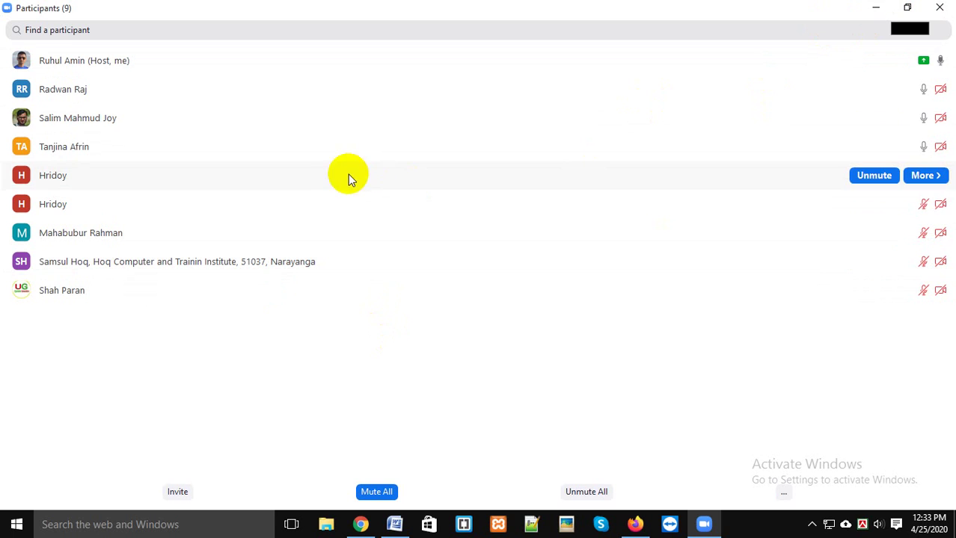
pyautogui.moveTo(247, 234)
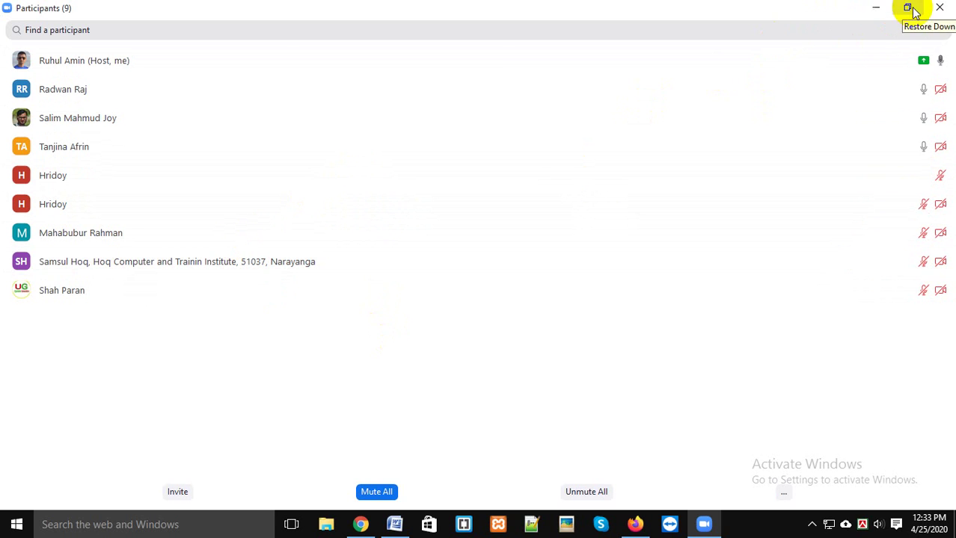
pyautogui.click(906, 7)
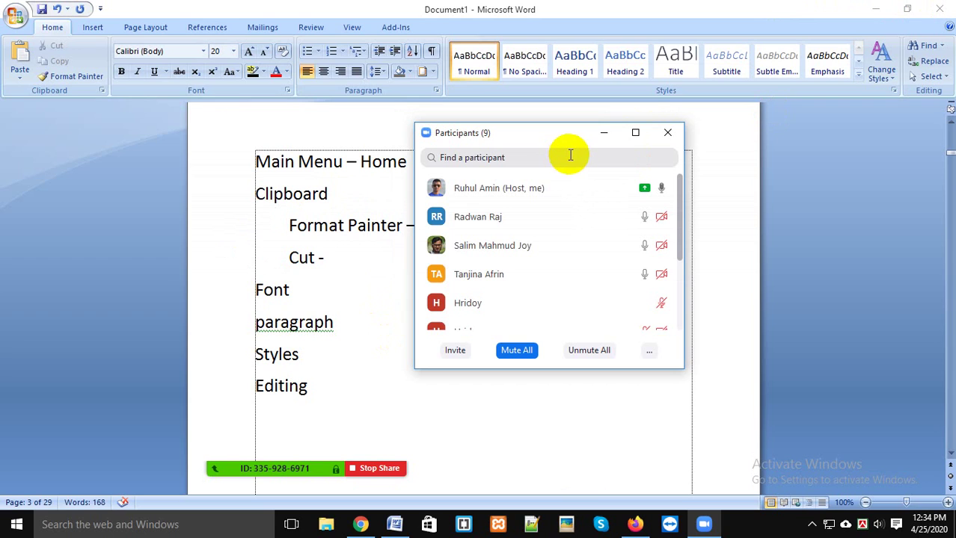
pyautogui.moveTo(576, 139); pyautogui.dragTo(578, 171)
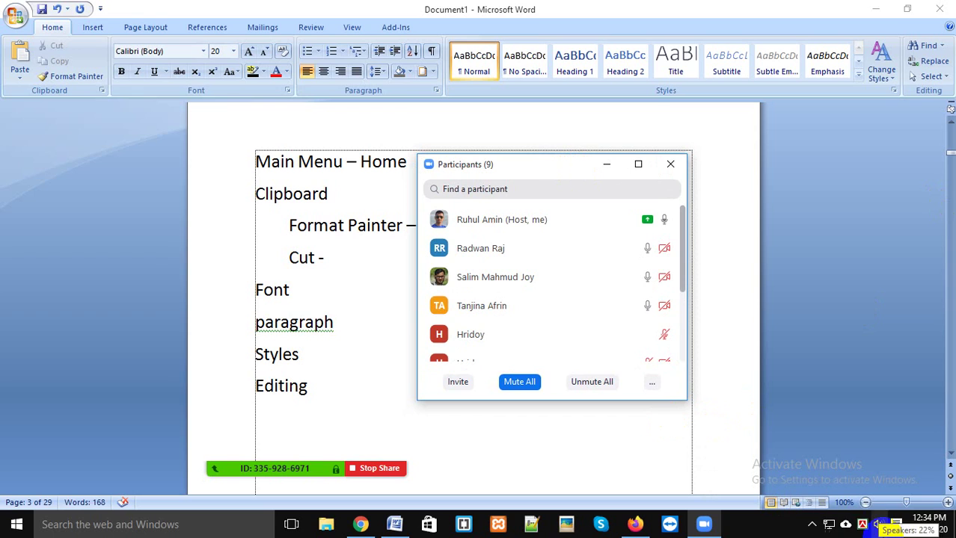
# Step: Raise speaker volume to 44 and maximize then restore the Participants list again
pyautogui.click(880, 526)
pyautogui.scroll(11, 880, 524)
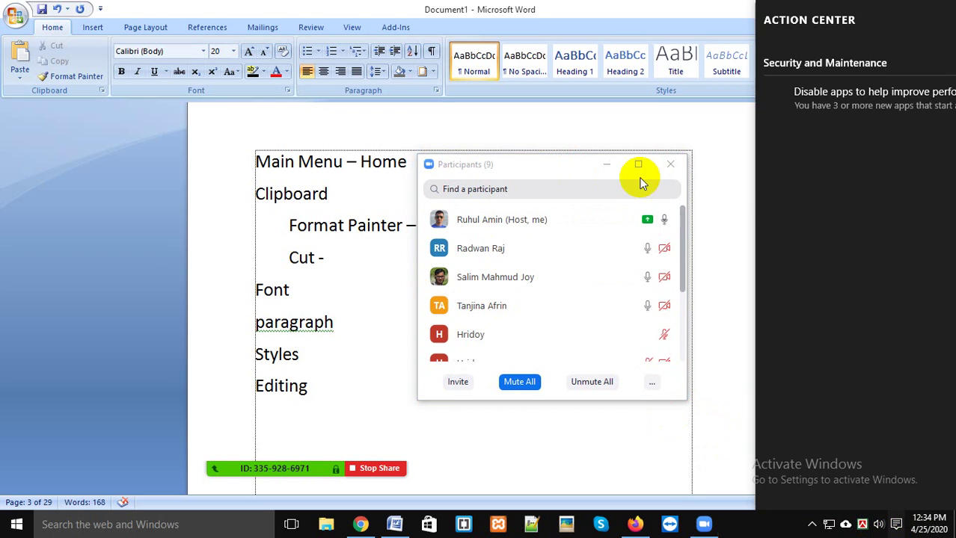
pyautogui.click(638, 164)
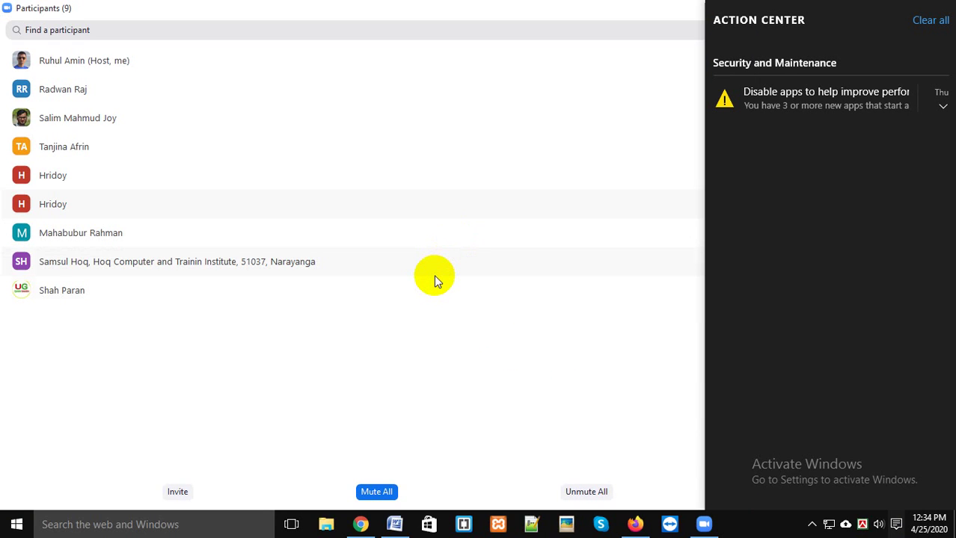
pyautogui.doubleClick(346, 17)
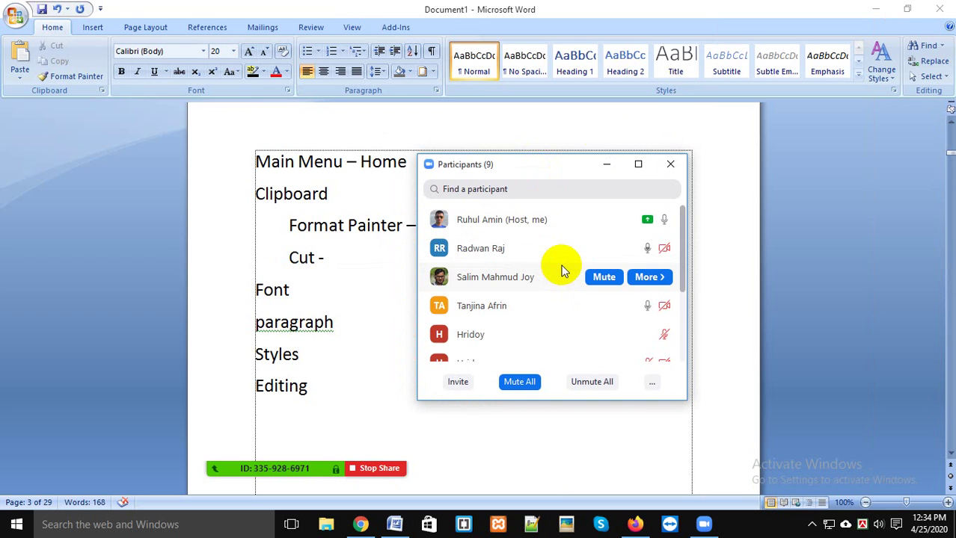
pyautogui.scroll(-3, 563, 271)
pyautogui.click(638, 164)
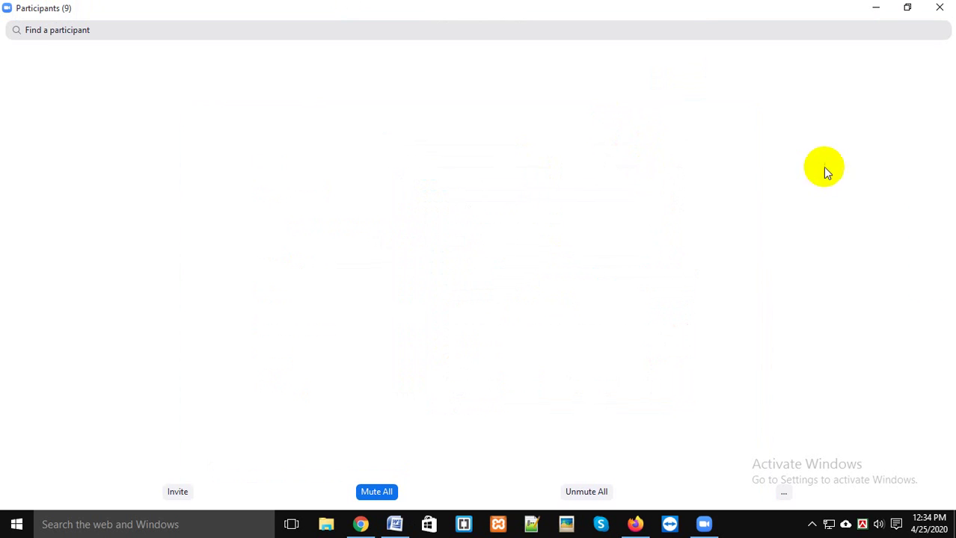
pyautogui.click(920, 9)
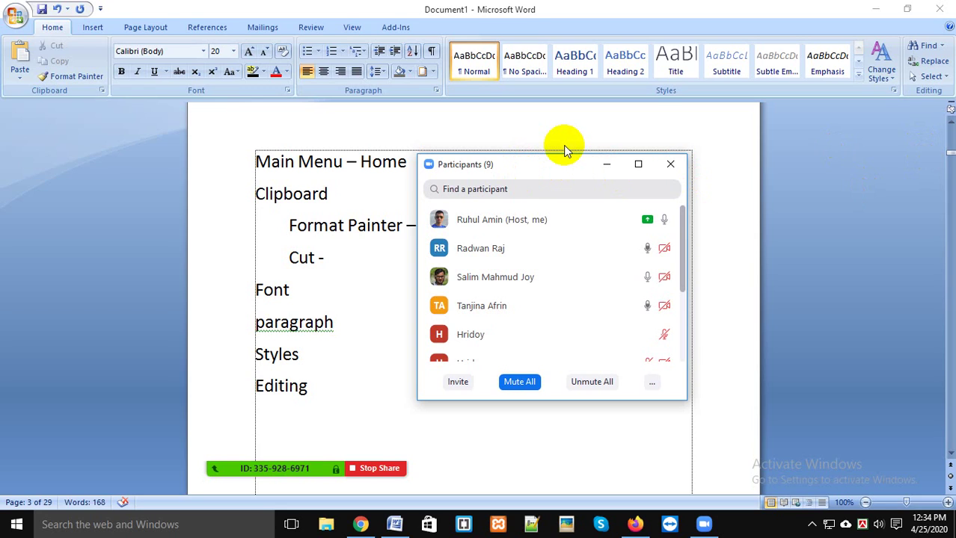
pyautogui.click(887, 525)
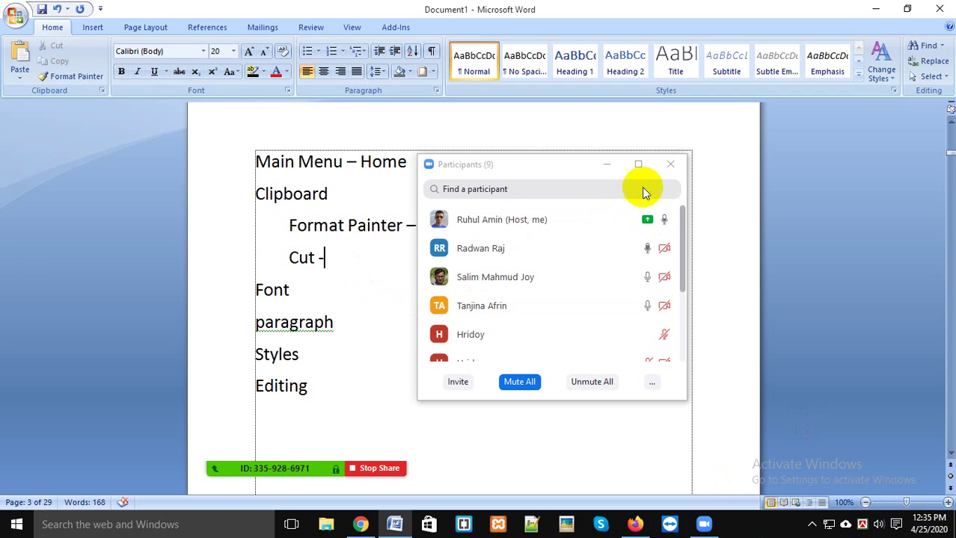
# Step: Hide the Participants window and replace 'paragraph' with 'Visit Our Website'
pyautogui.click(606, 164)
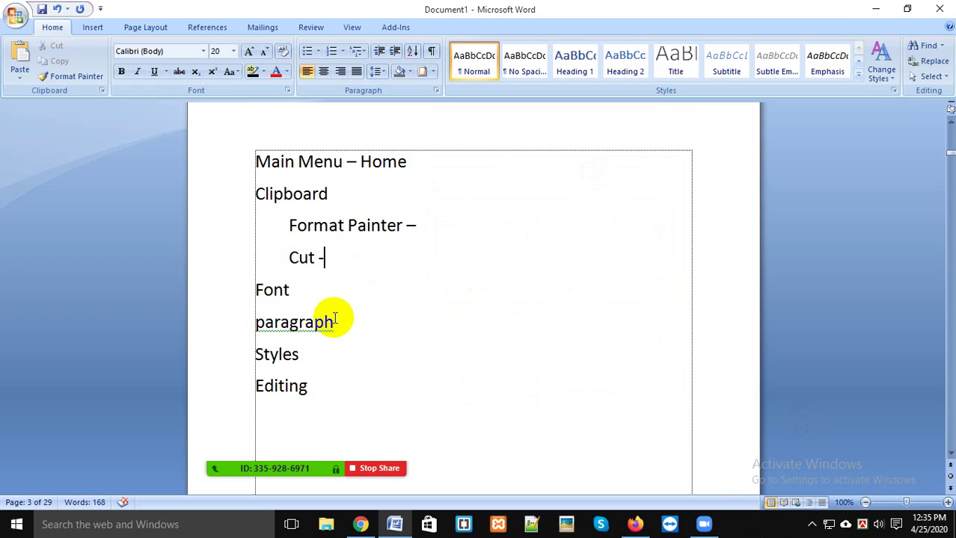
pyautogui.moveTo(331, 321); pyautogui.dragTo(239, 333)
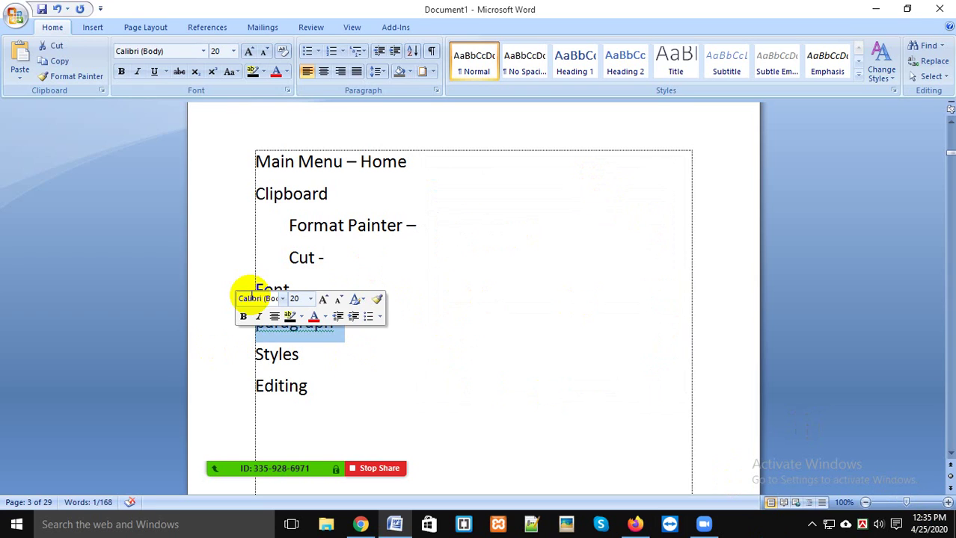
pyautogui.write('Visit Out')
pyautogui.press('BackSpace')
pyautogui.press('BackSpace')
pyautogui.write('r Website')
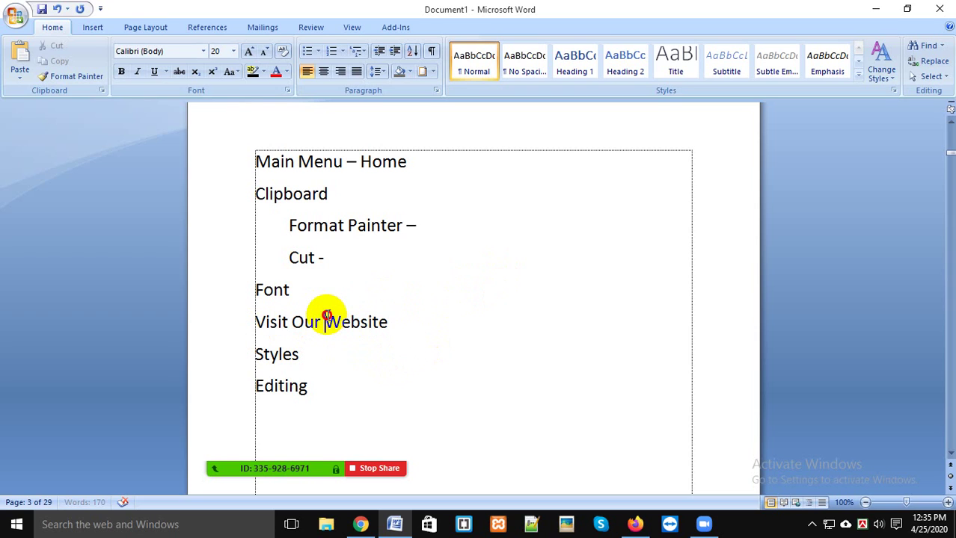
pyautogui.moveTo(324, 317); pyautogui.dragTo(388, 315)
pyautogui.moveTo(314, 337); pyautogui.dragTo(318, 344)
pyautogui.click(395, 358)
pyautogui.click(393, 331)
pyautogui.press('Return')
pyautogui.write('www.webit-academ')
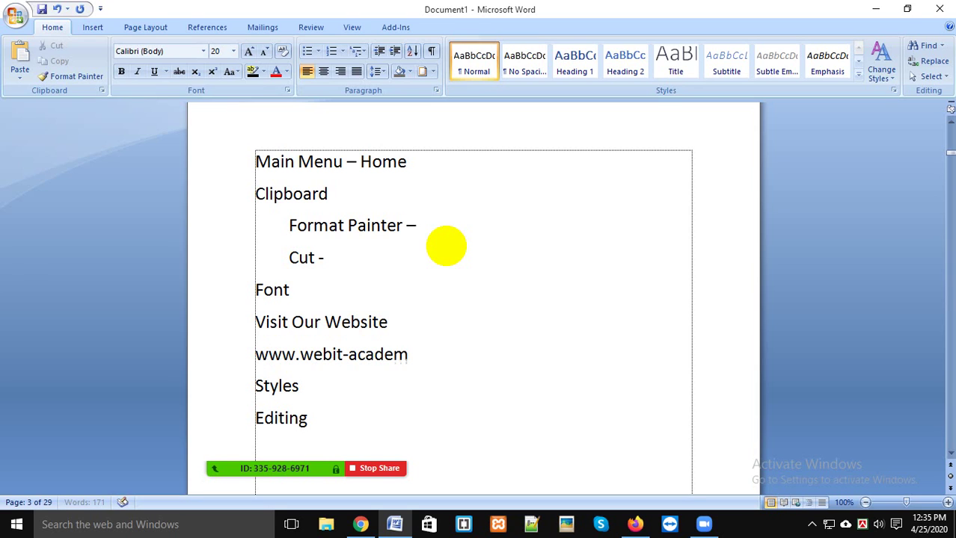
pyautogui.write('y.com')
pyautogui.click(393, 329)
pyautogui.moveTo(252, 357); pyautogui.dragTo(461, 362)
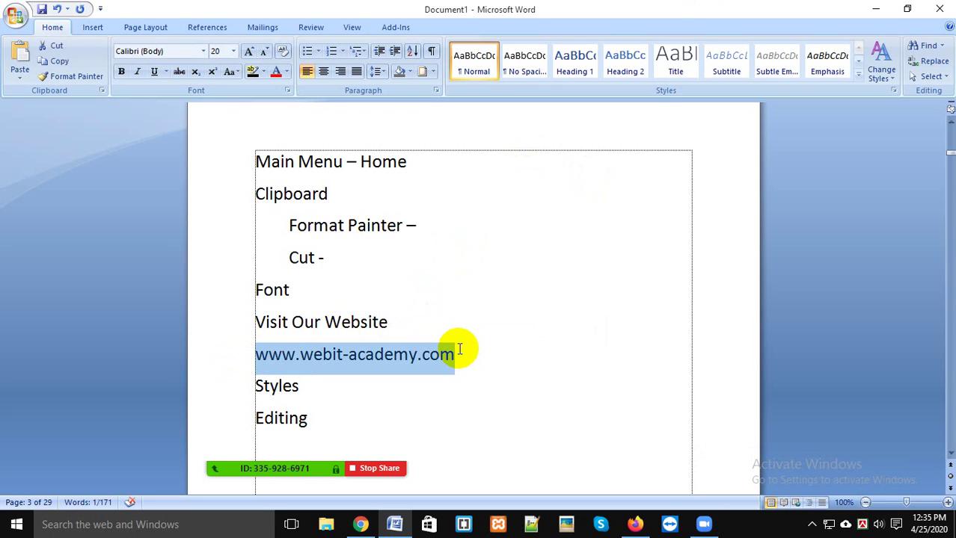
pyautogui.press('Delete')
pyautogui.moveTo(325, 330); pyautogui.dragTo(364, 320)
pyautogui.rightClick(365, 320)
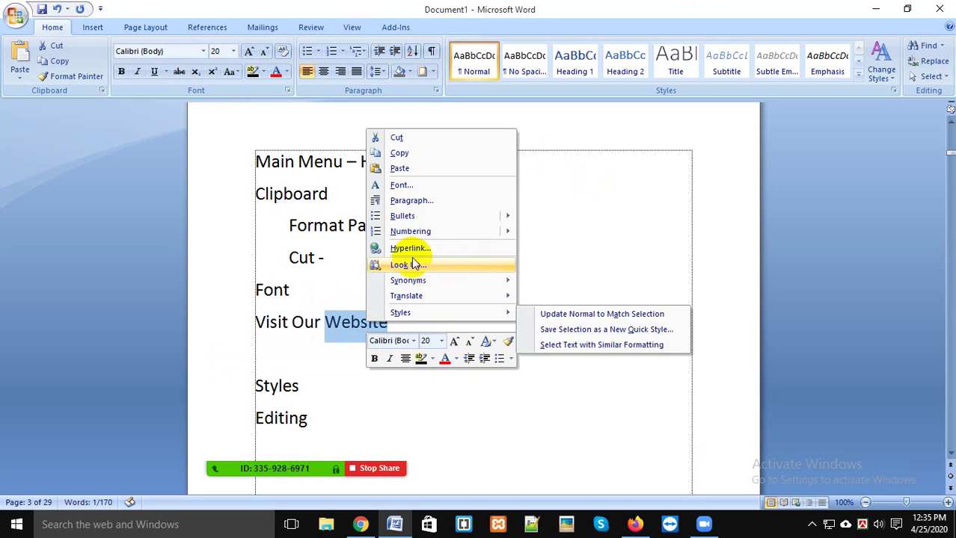
pyautogui.click(417, 252)
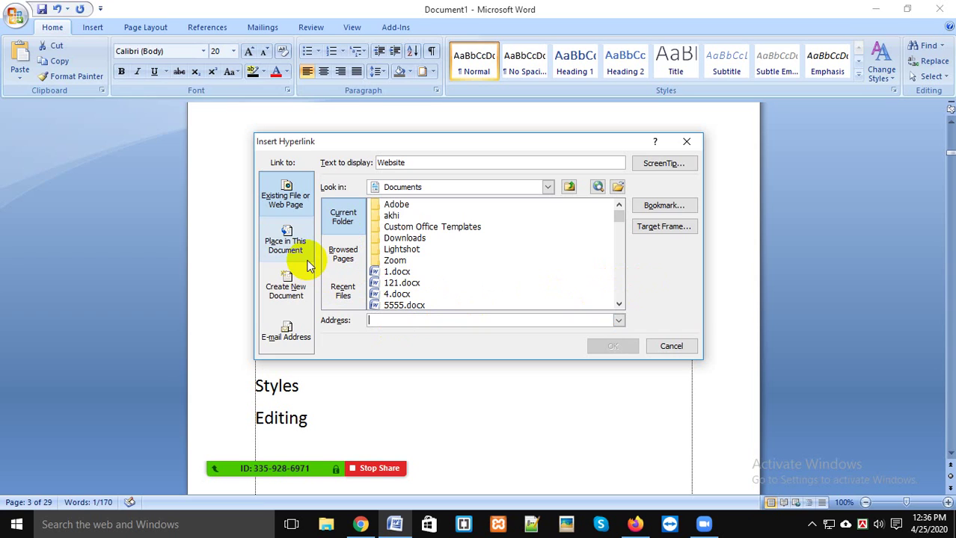
pyautogui.click(506, 193)
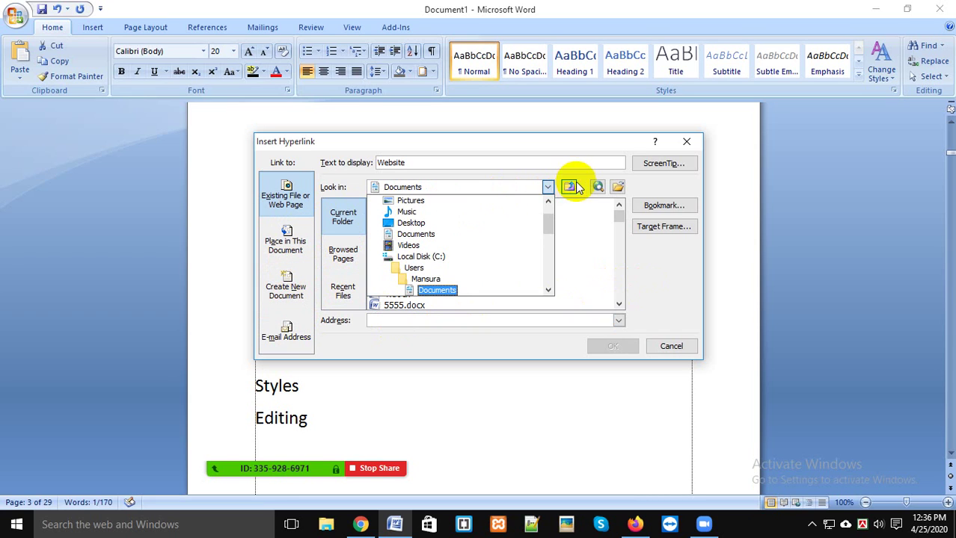
pyautogui.click(672, 287)
pyautogui.click(671, 347)
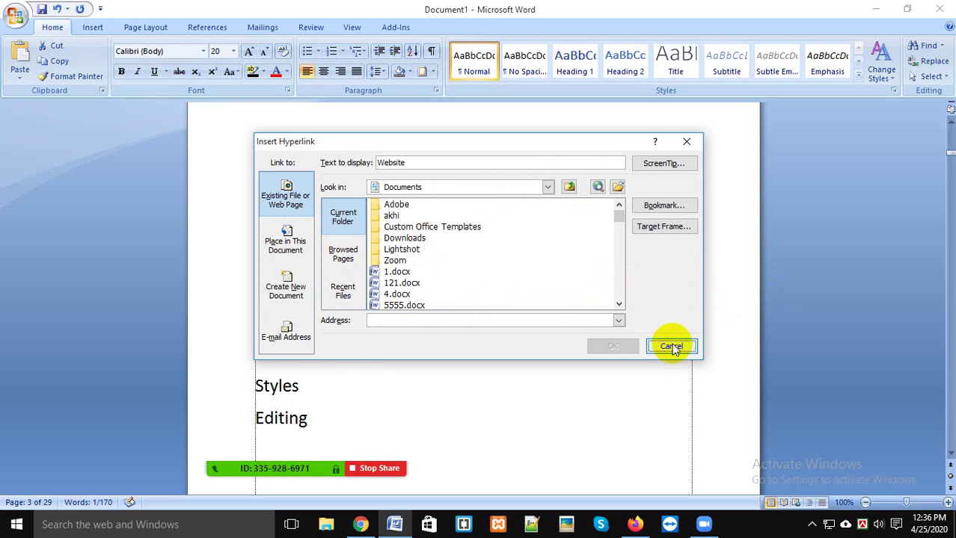
pyautogui.rightClick(376, 317)
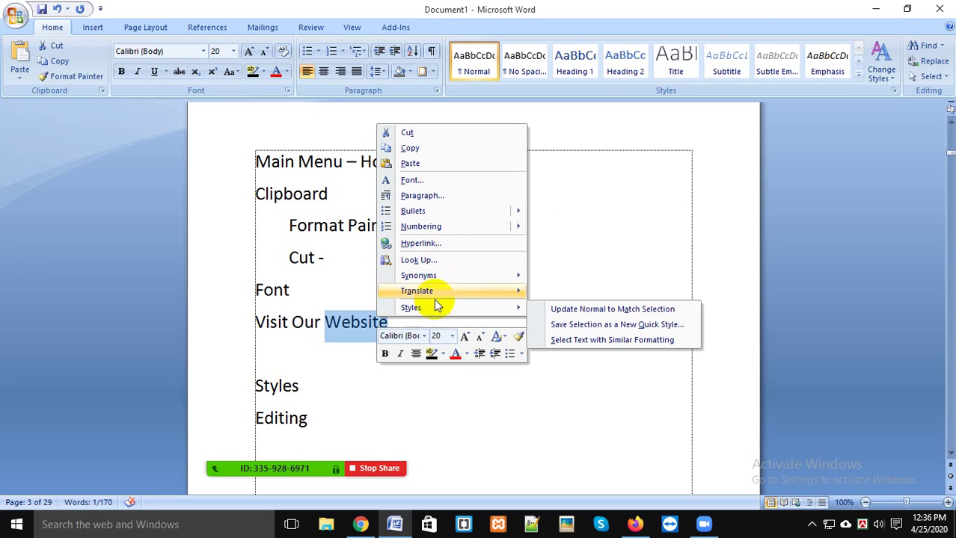
pyautogui.click(436, 244)
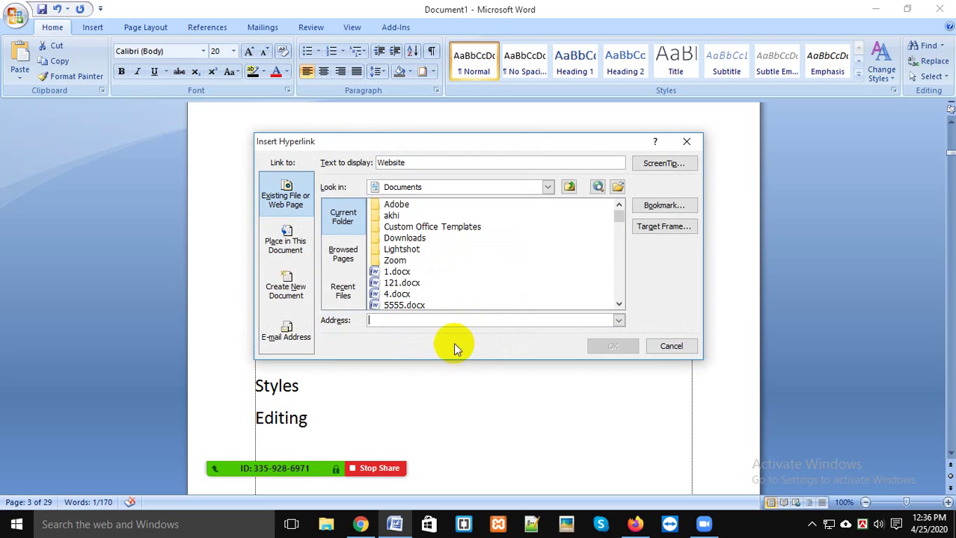
pyautogui.click(338, 254)
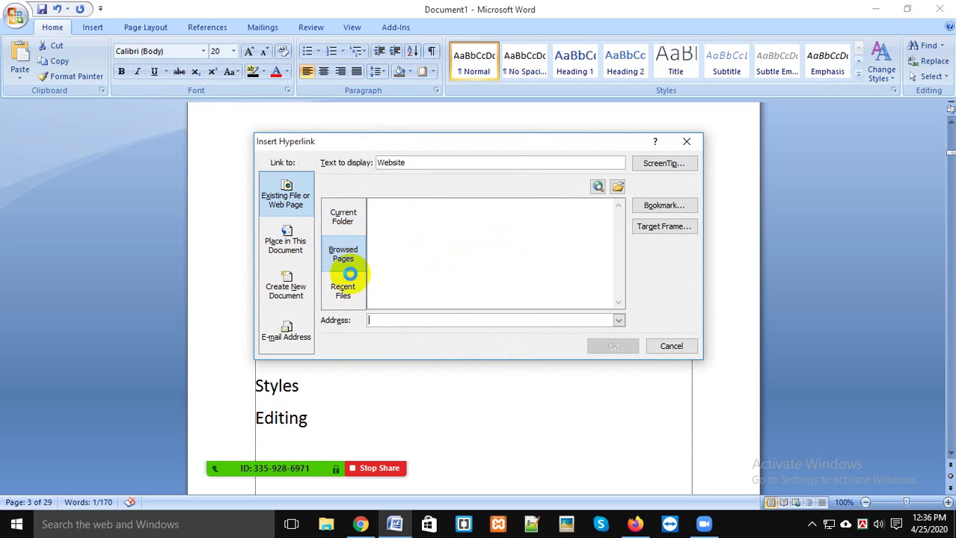
pyautogui.click(345, 292)
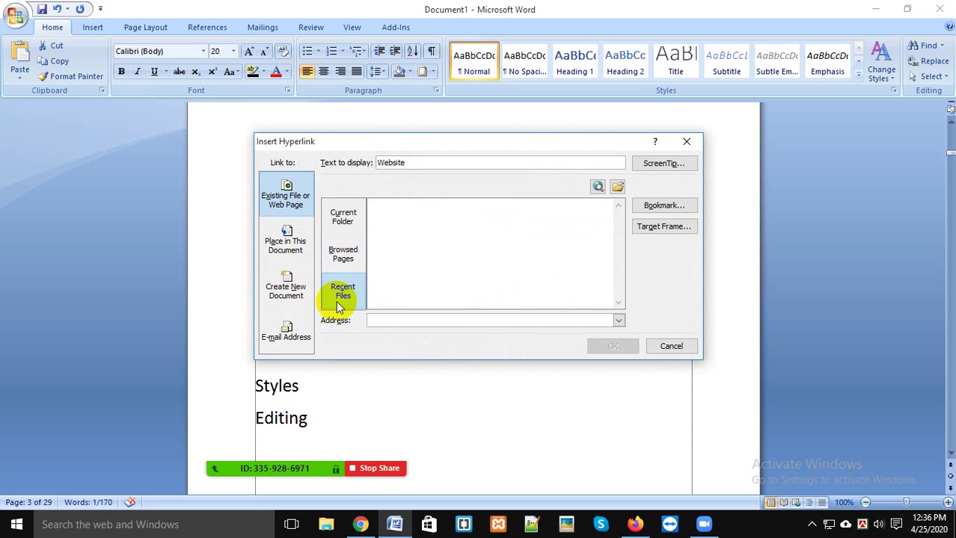
pyautogui.click(286, 282)
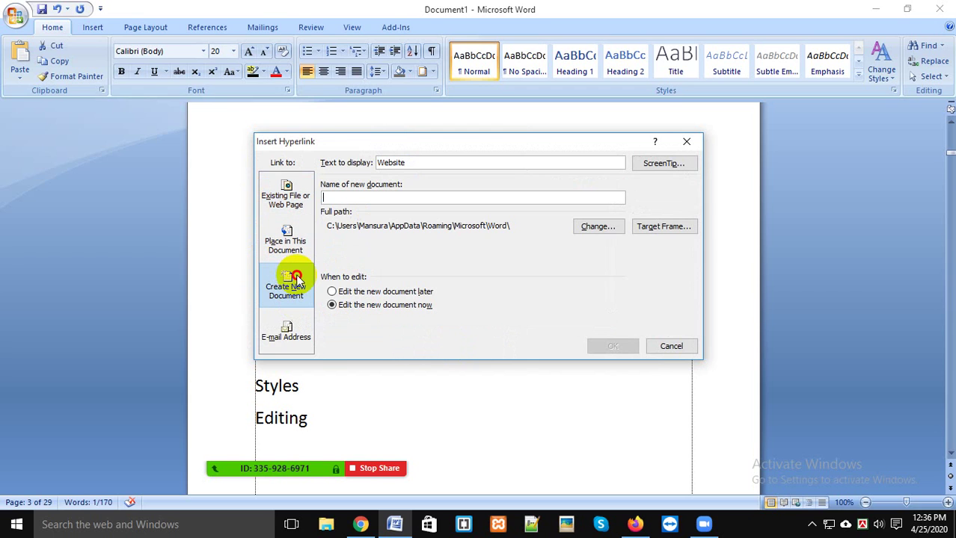
pyautogui.click(282, 241)
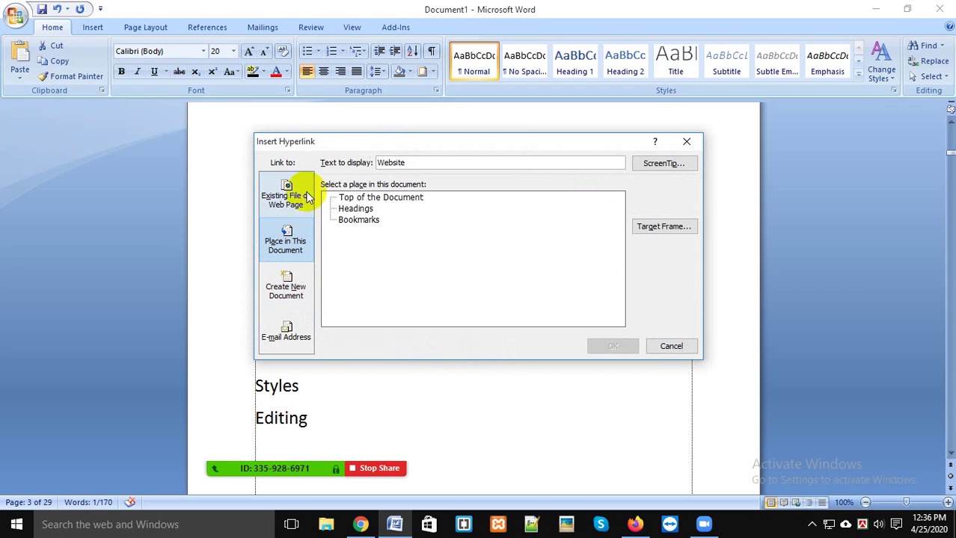
pyautogui.click(311, 187)
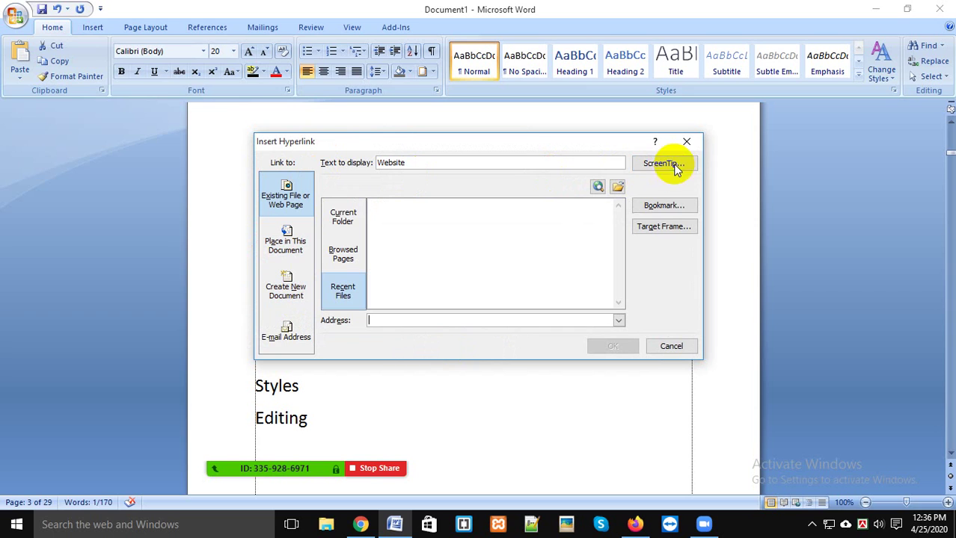
pyautogui.click(676, 209)
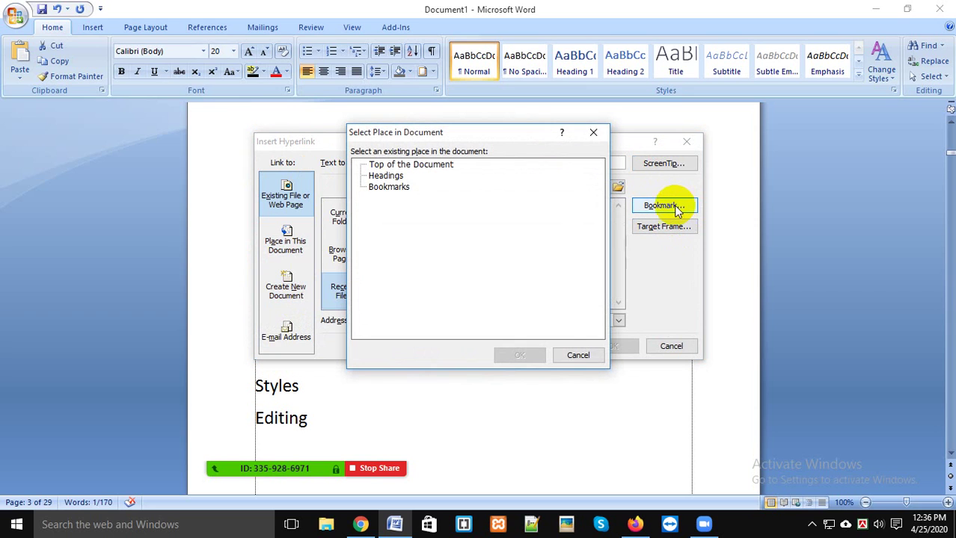
pyautogui.click(590, 136)
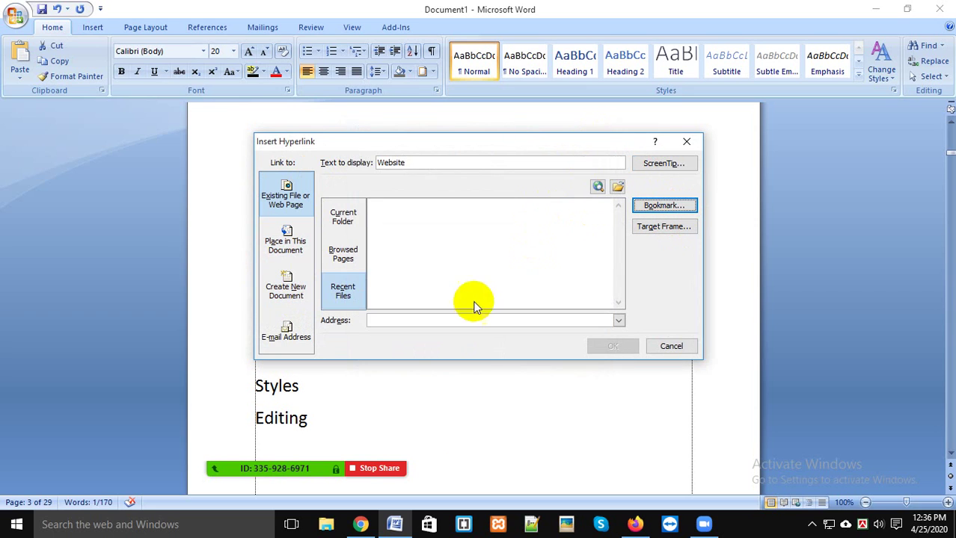
pyautogui.click(342, 216)
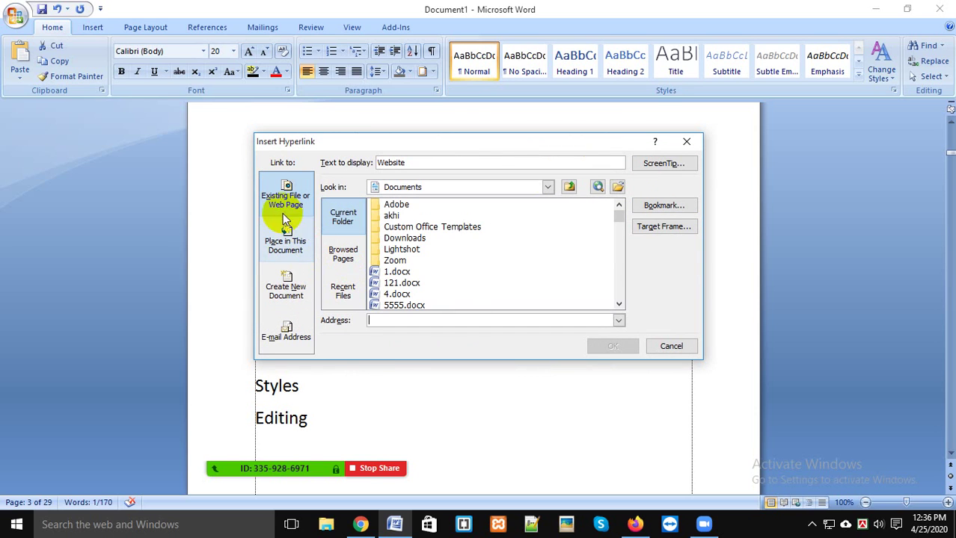
pyautogui.click(338, 256)
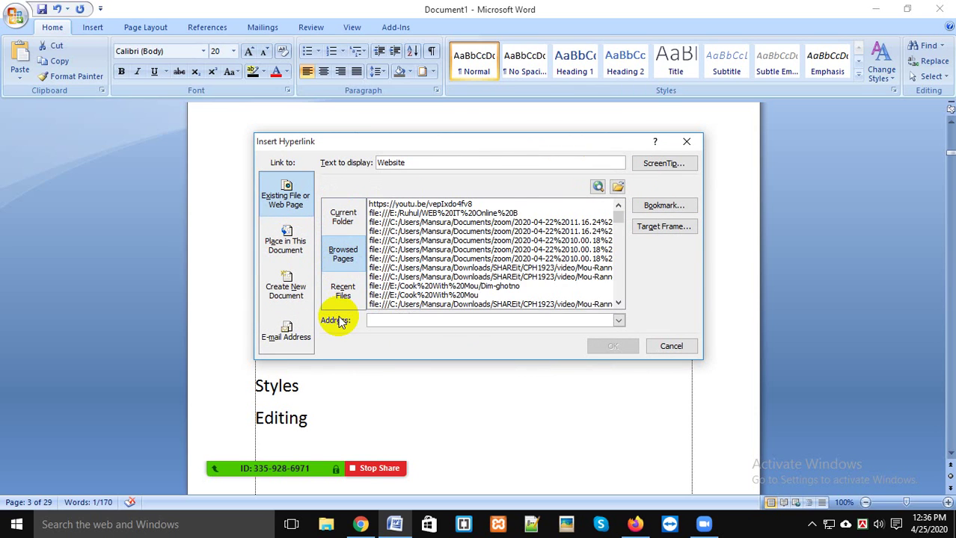
pyautogui.click(339, 290)
pyautogui.rightClick(404, 323)
pyautogui.click(682, 352)
pyautogui.click(368, 324)
pyautogui.moveTo(329, 323); pyautogui.dragTo(376, 326)
pyautogui.click(375, 328)
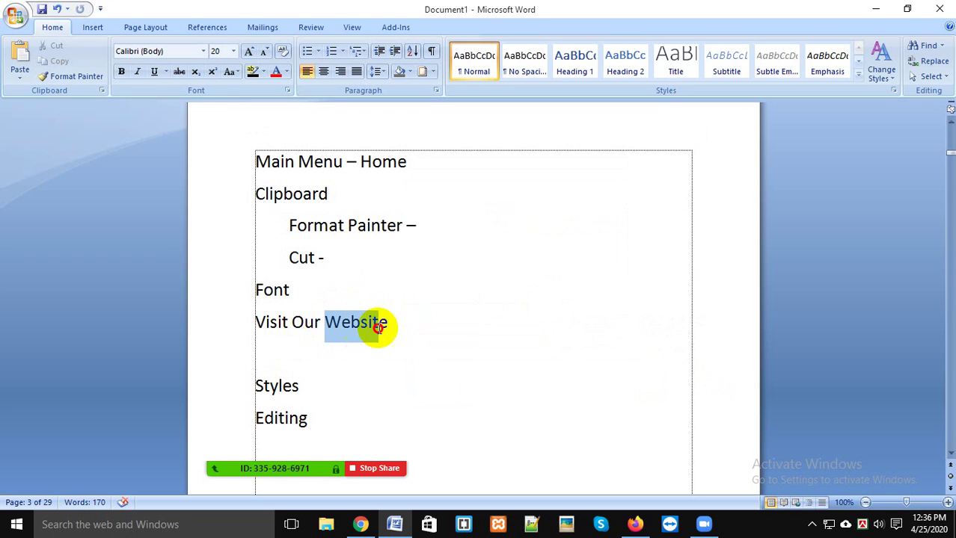
# Step: Minimize Word and select Join Zoom Meeting.docx on the desktop
pyautogui.click(94, 27)
pyautogui.click(529, 306)
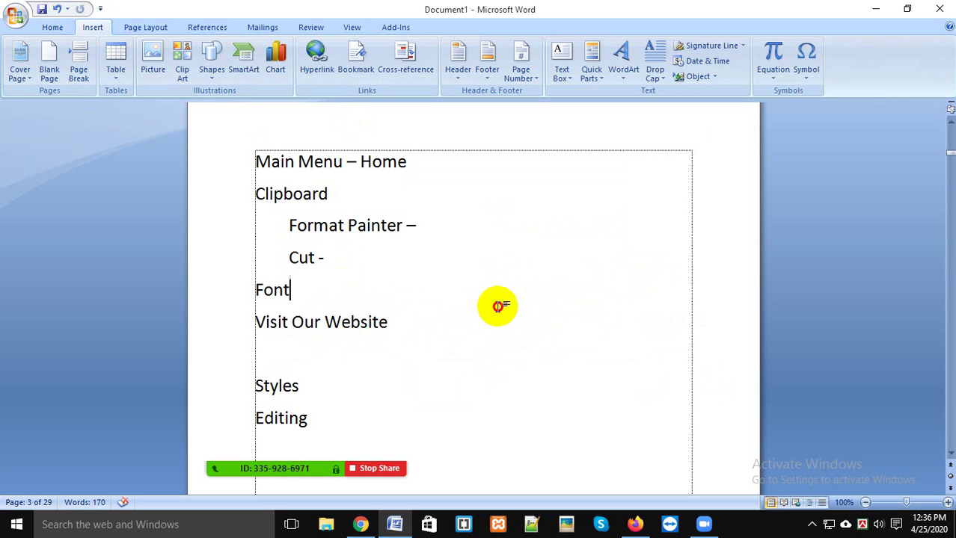
pyautogui.click(14, 15)
pyautogui.click(555, 293)
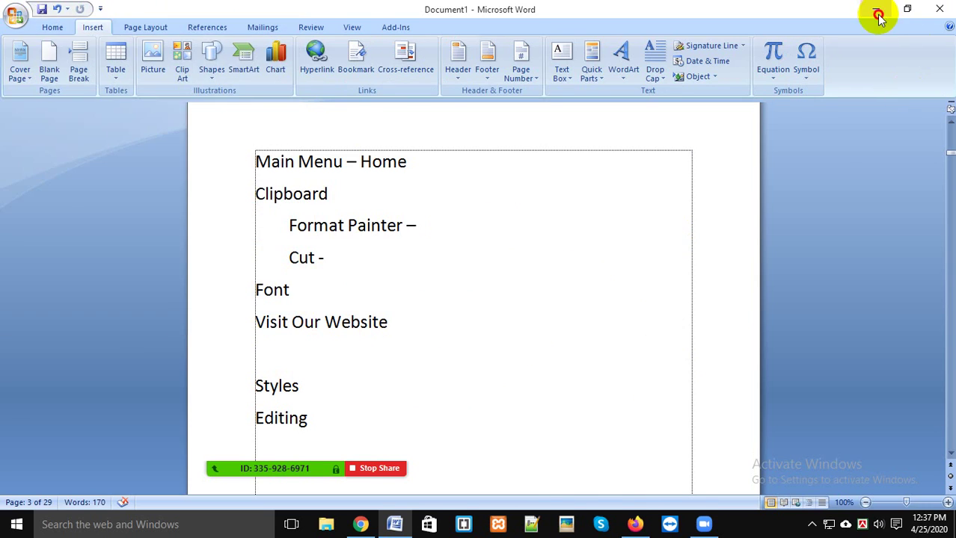
pyautogui.click(876, 10)
pyautogui.click(336, 187)
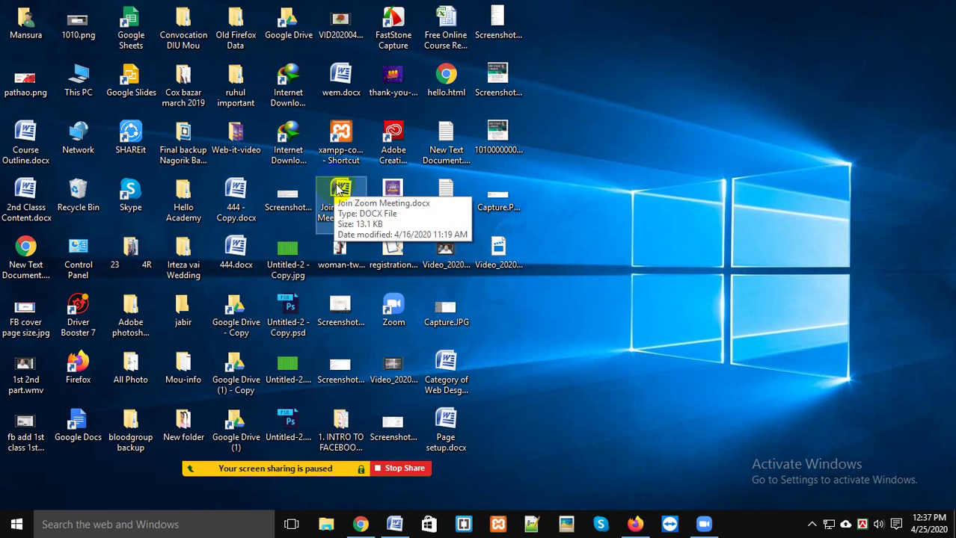
# Step: Open Join Zoom Meeting.docx and switch the Zoom share to its window
pyautogui.doubleClick(342, 191)
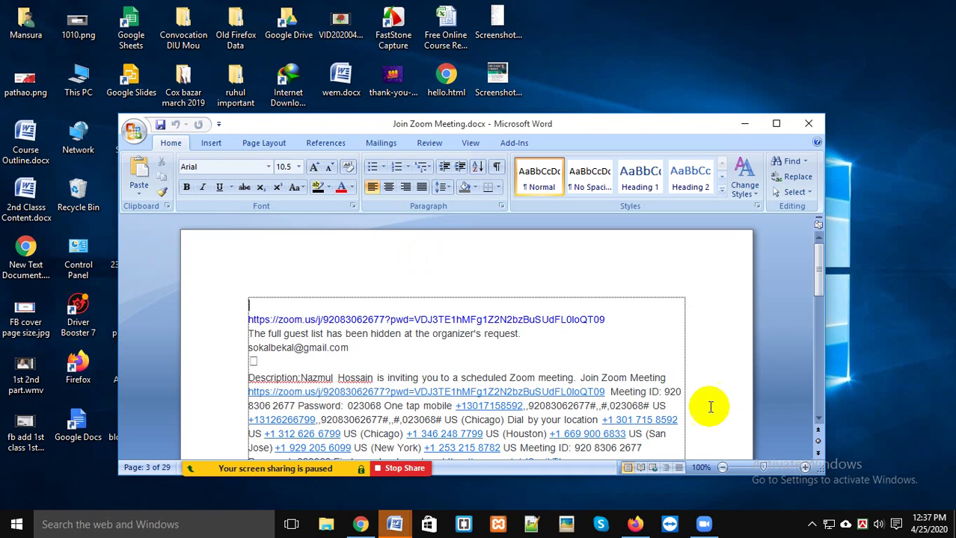
pyautogui.click(708, 524)
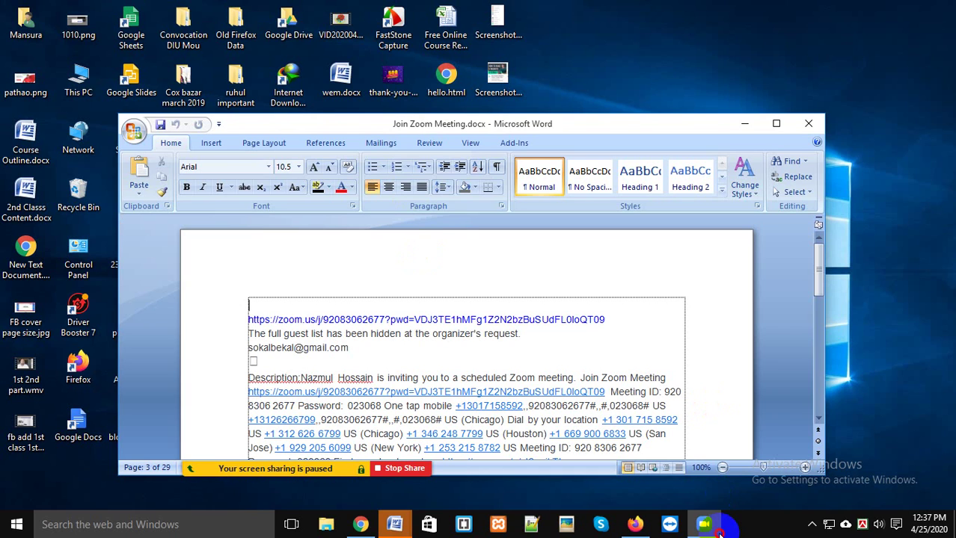
pyautogui.click(705, 519)
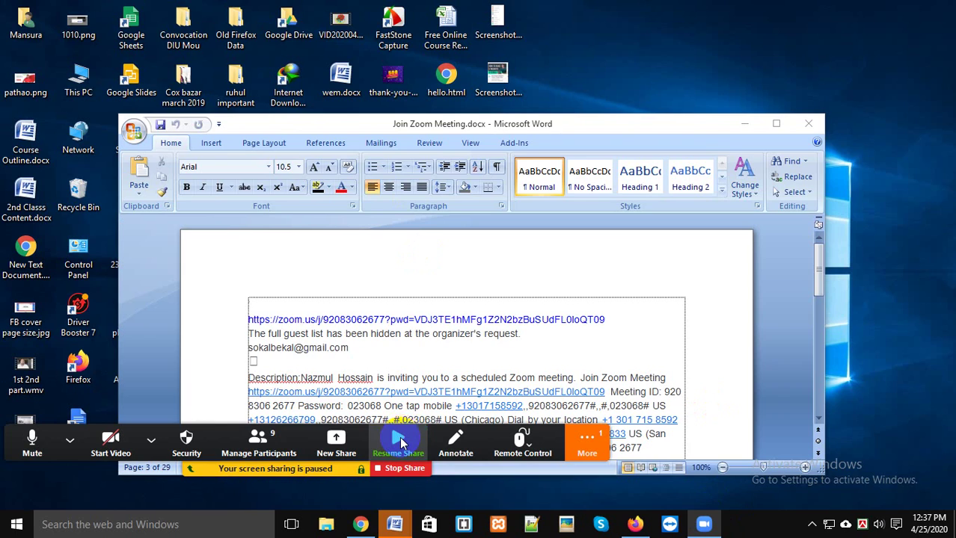
pyautogui.click(400, 442)
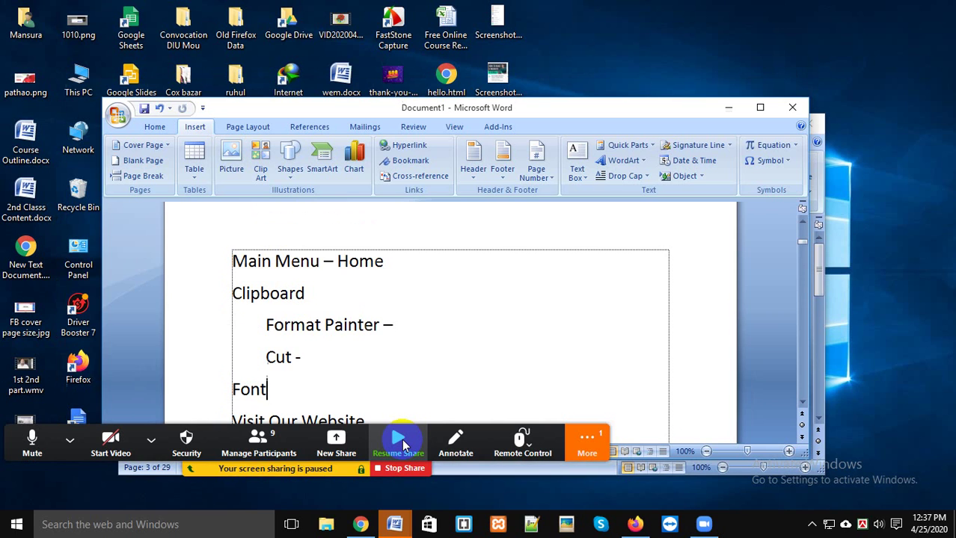
pyautogui.click(343, 454)
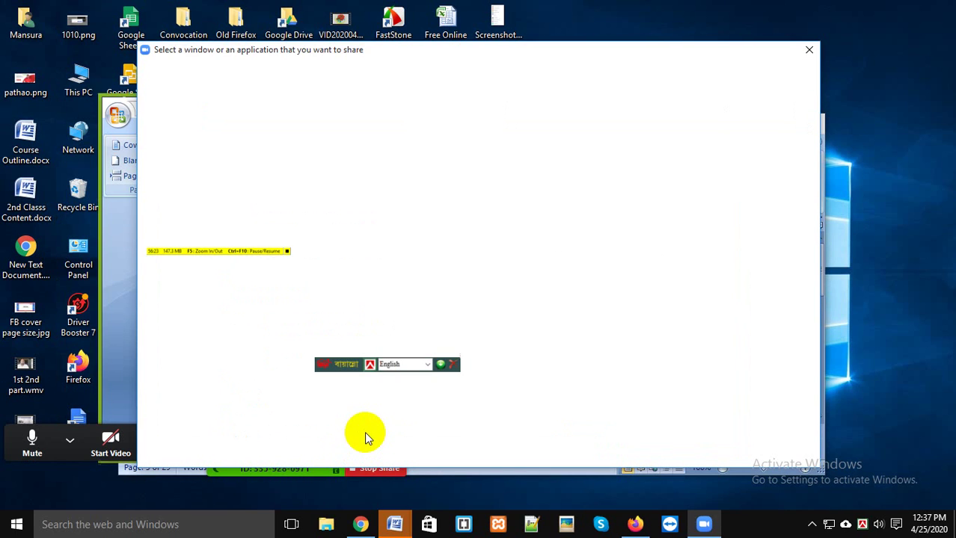
pyautogui.scroll(-1, 718, 314)
pyautogui.click(722, 365)
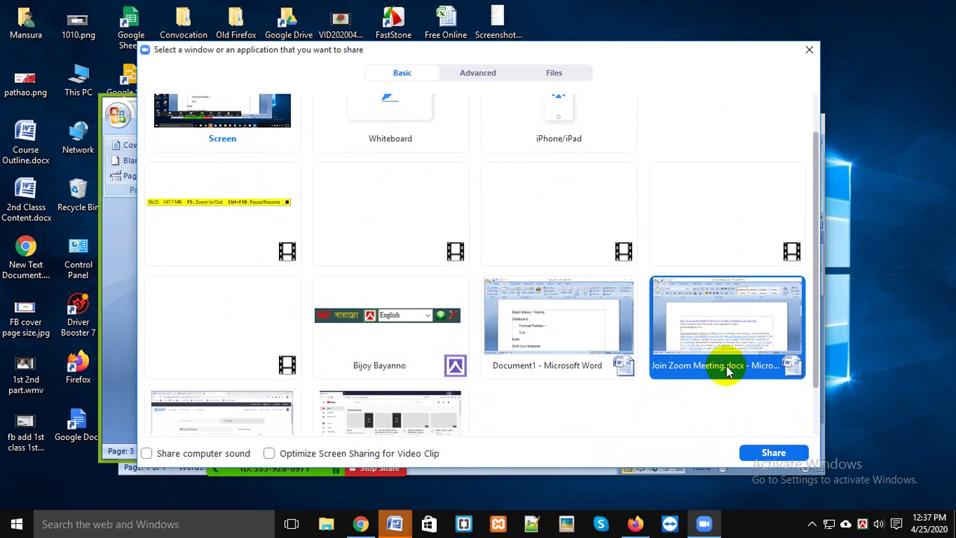
pyautogui.click(763, 455)
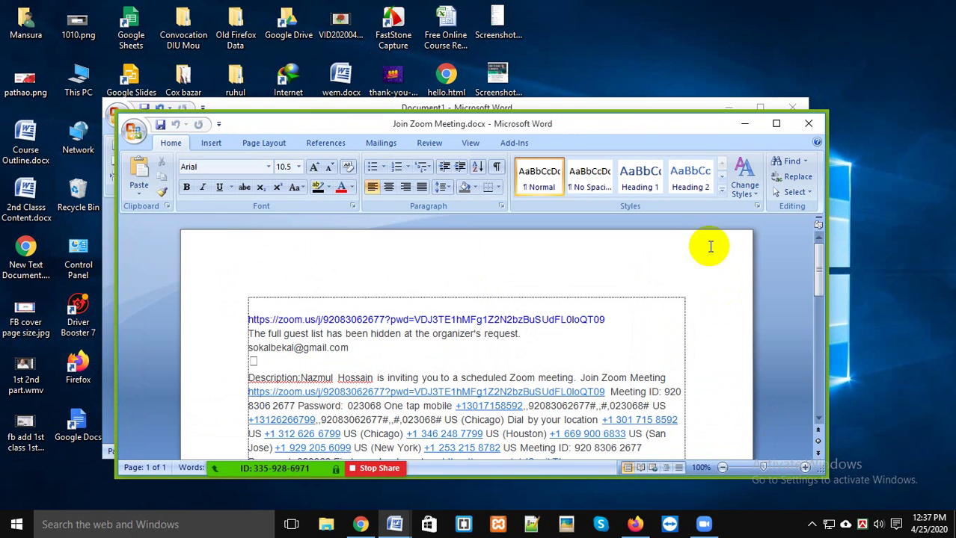
# Step: Maximize and scroll through Join Zoom Meeting.docx, then minimize it
pyautogui.click(778, 125)
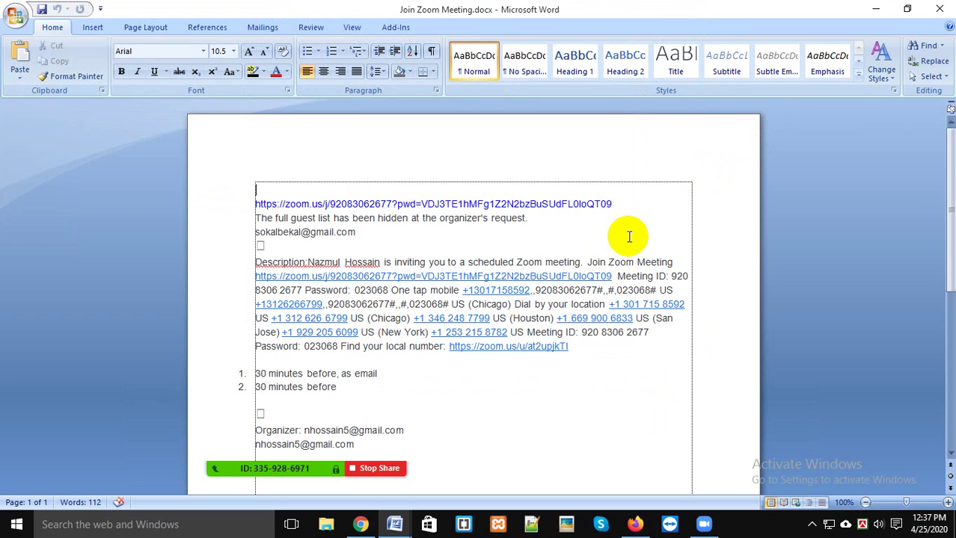
pyautogui.moveTo(630, 234); pyautogui.dragTo(658, 258)
pyautogui.click(546, 241)
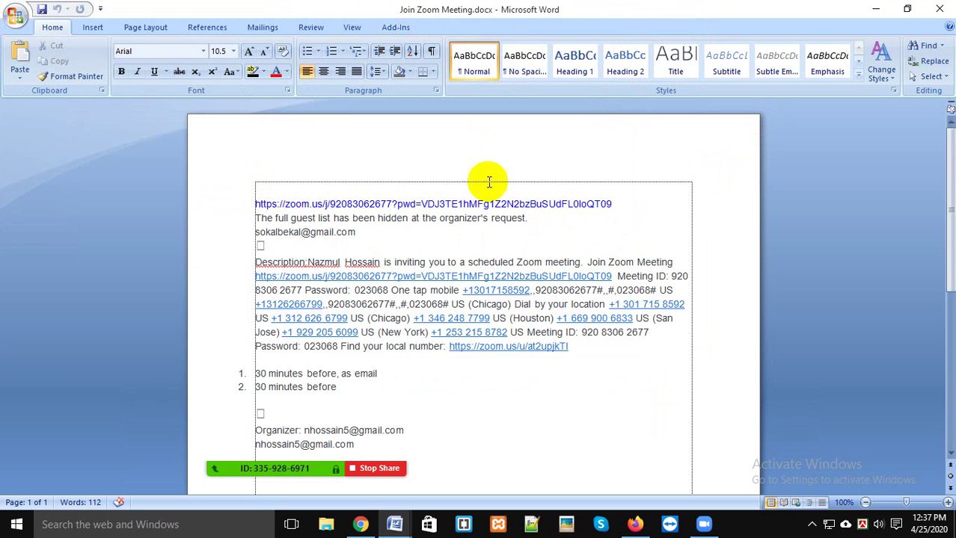
pyautogui.scroll(-3, 609, 223)
pyautogui.scroll(1, 613, 219)
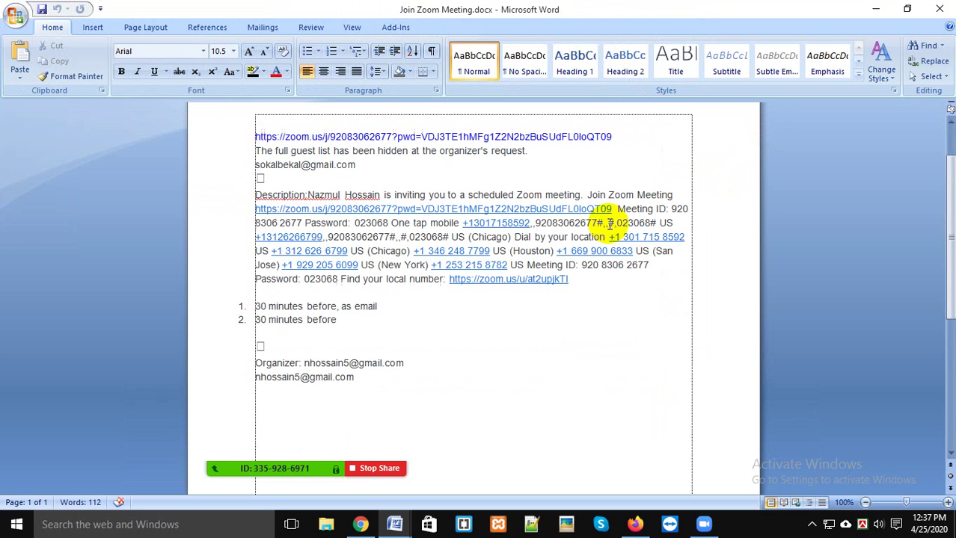
pyautogui.click(876, 9)
pyautogui.click(448, 384)
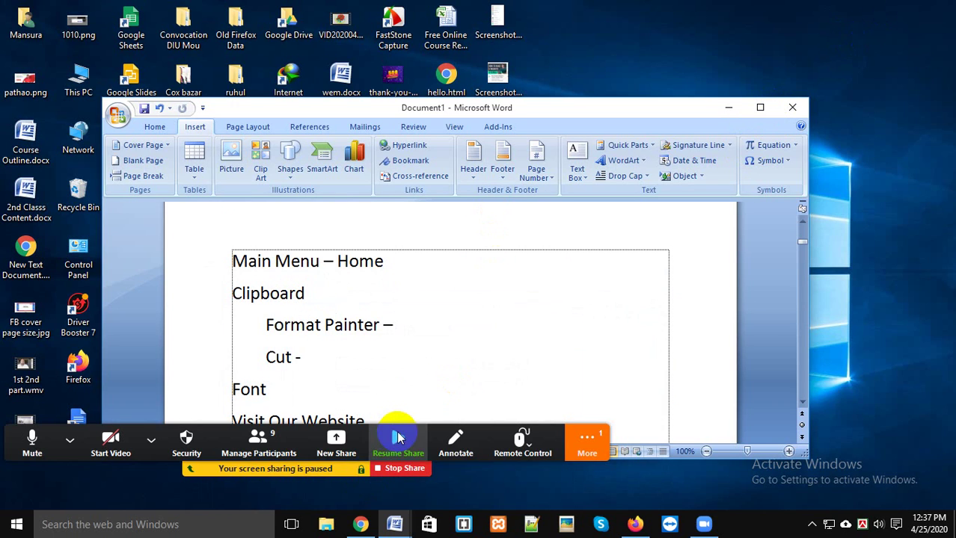
# Step: Switch the Zoom share back to the Document1 Word window and maximize it
pyautogui.click(346, 439)
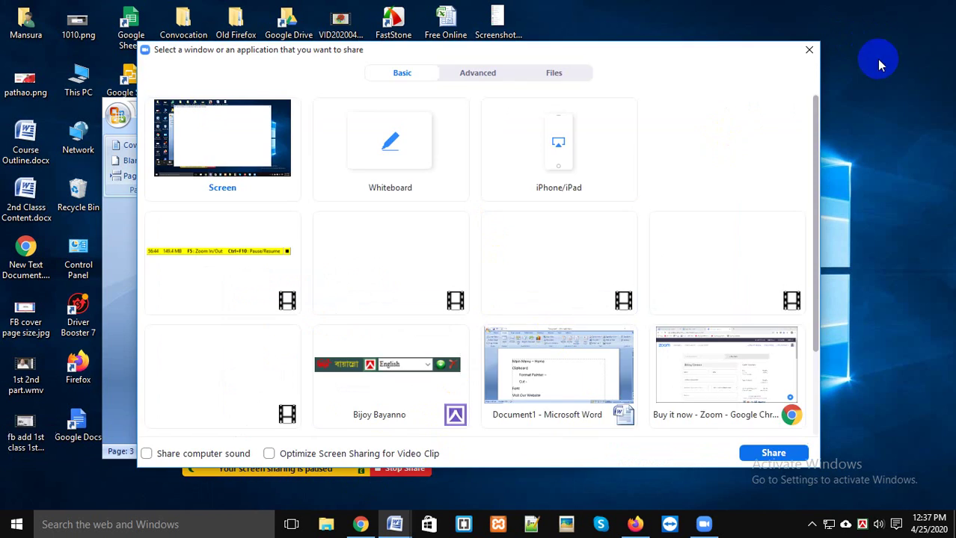
pyautogui.click(807, 50)
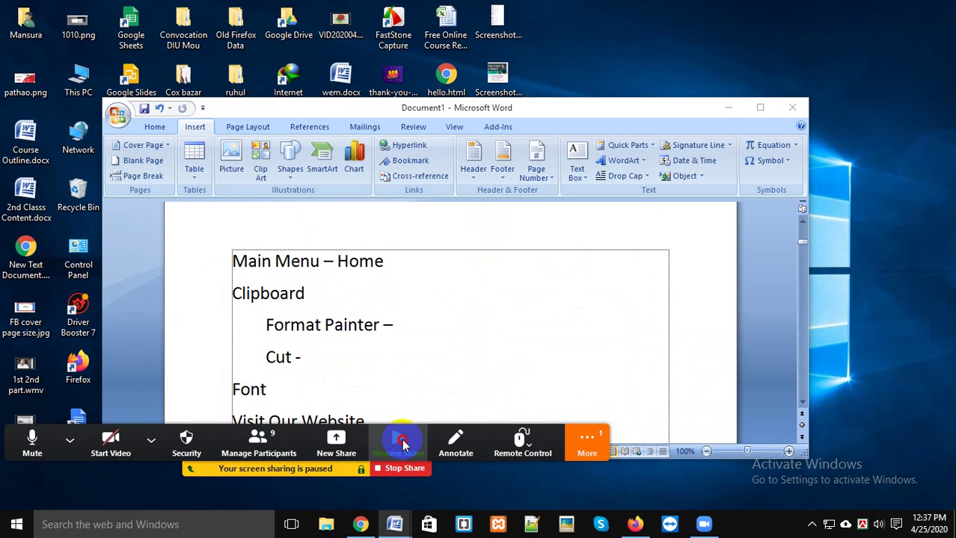
pyautogui.click(398, 441)
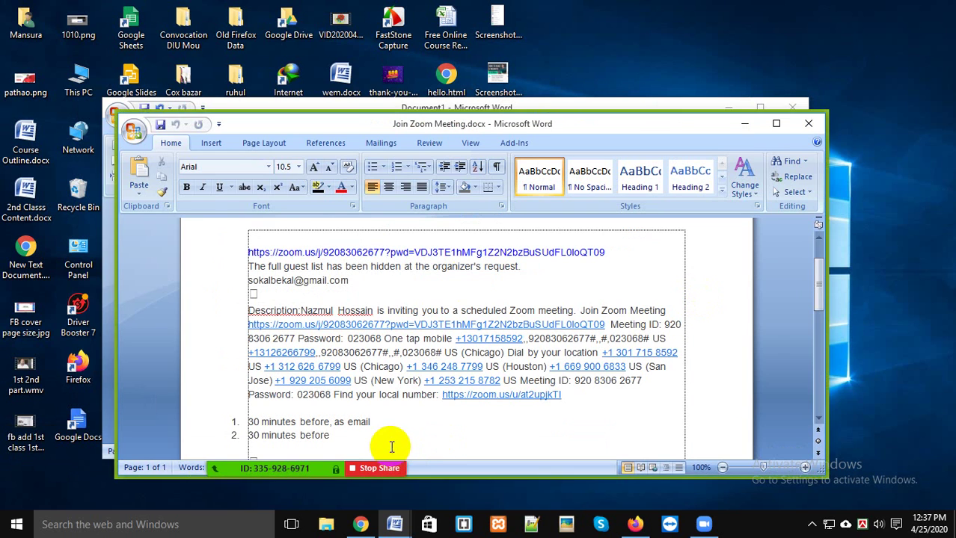
pyautogui.click(742, 123)
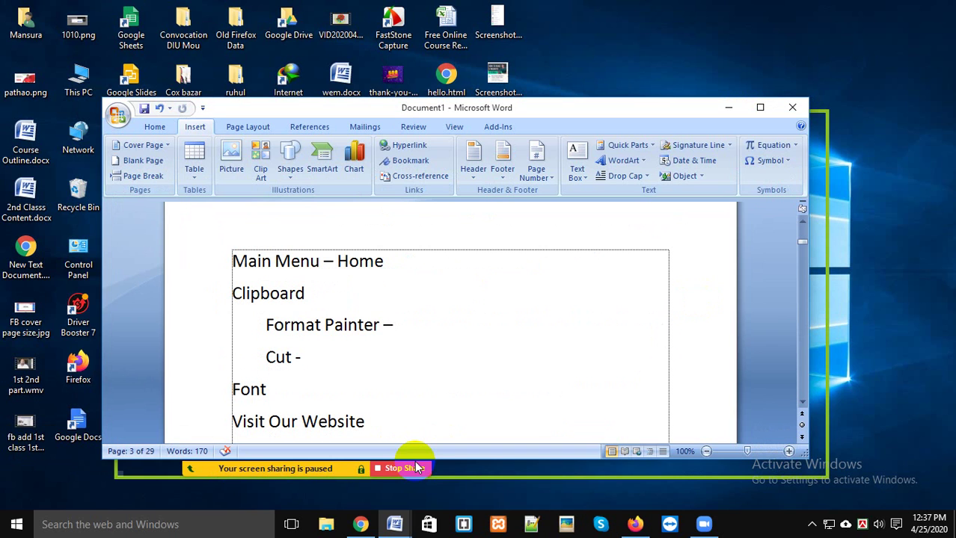
pyautogui.click(338, 448)
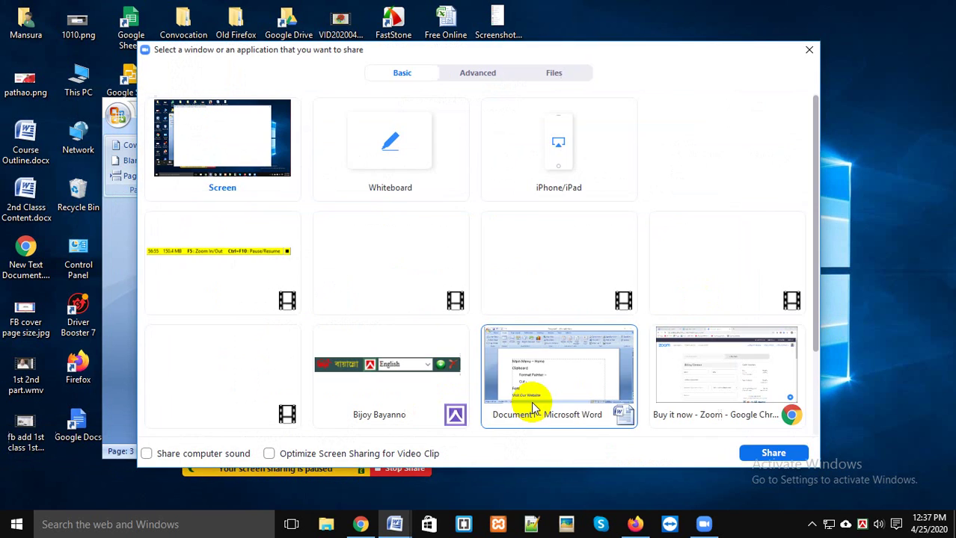
pyautogui.click(606, 393)
pyautogui.scroll(-1, 619, 275)
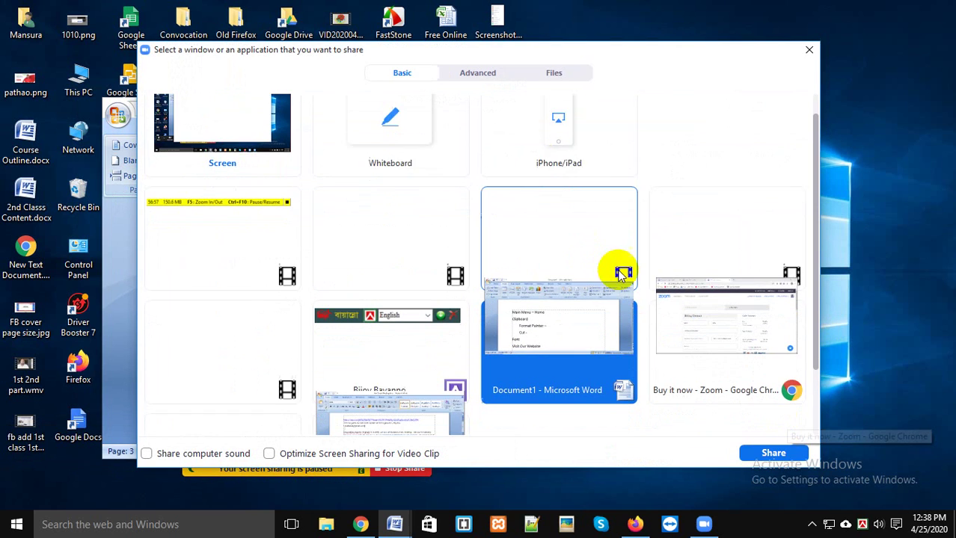
pyautogui.click(787, 464)
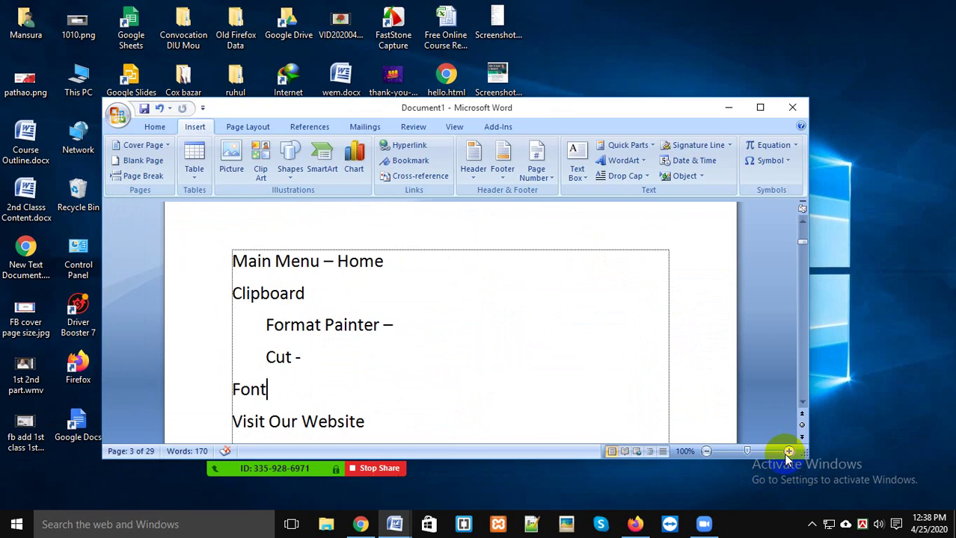
pyautogui.click(760, 111)
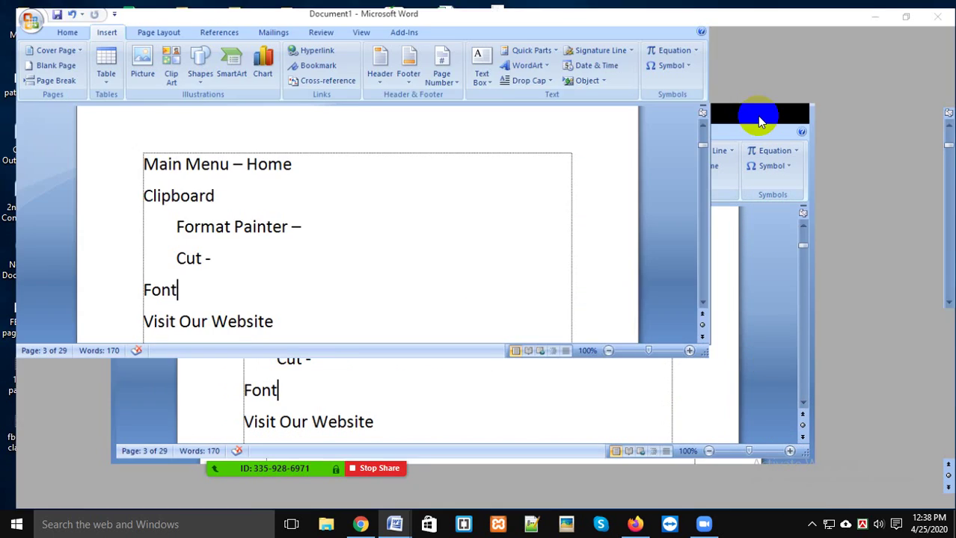
pyautogui.click(540, 263)
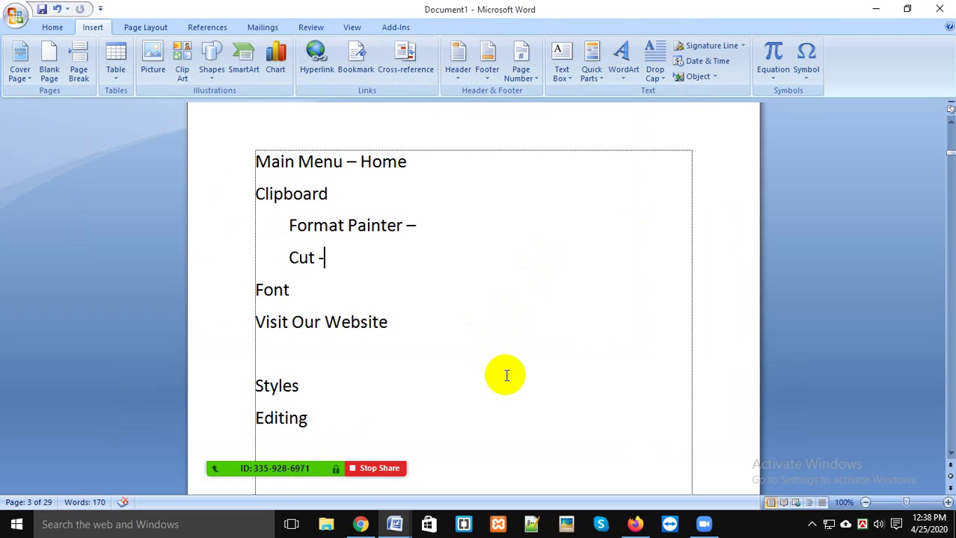
# Step: Type 'Click here for next Document' on a new line below 'Visit Our Website' and select 'Click here'
pyautogui.scroll(8, 510, 373)
pyautogui.scroll(-4, 554, 392)
pyautogui.scroll(-6, 565, 396)
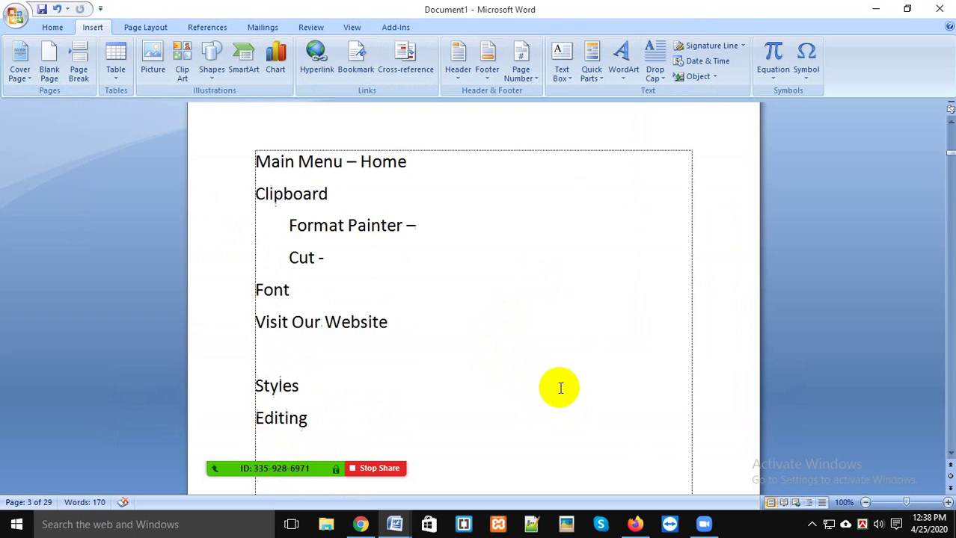
pyautogui.click(439, 299)
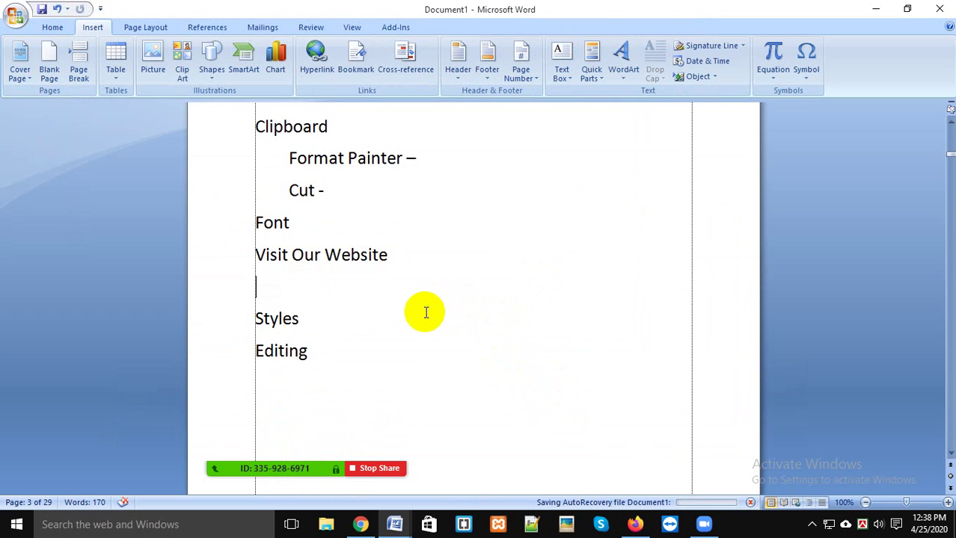
pyautogui.write('Click here for next Document')
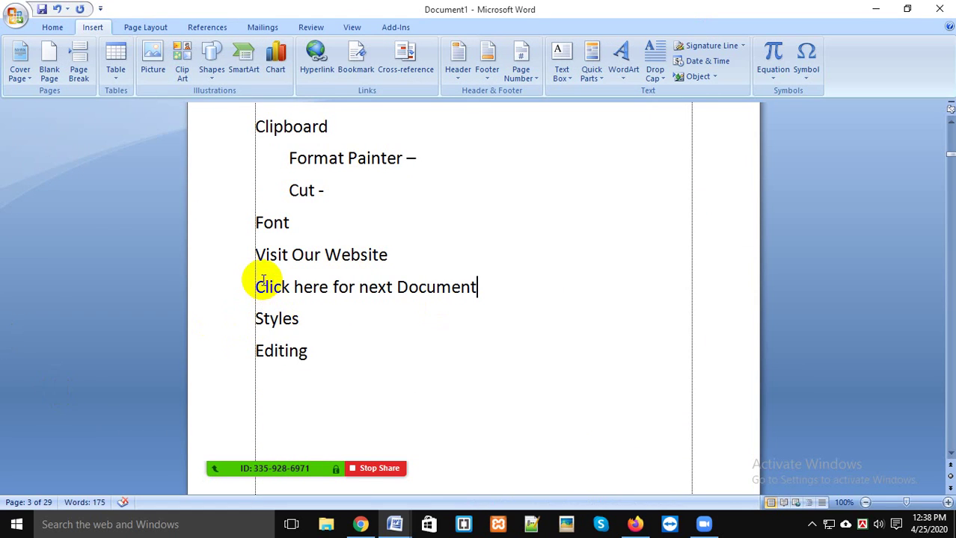
pyautogui.moveTo(257, 293); pyautogui.dragTo(326, 284)
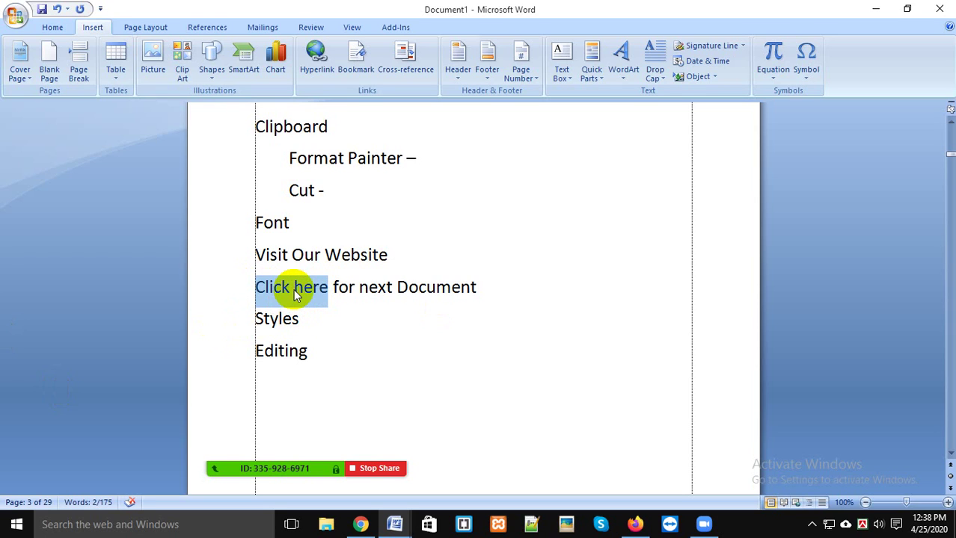
# Step: Hyperlink 'Click here' to the Desktop file Join Zoom Meeting.docx
pyautogui.rightClick(293, 289)
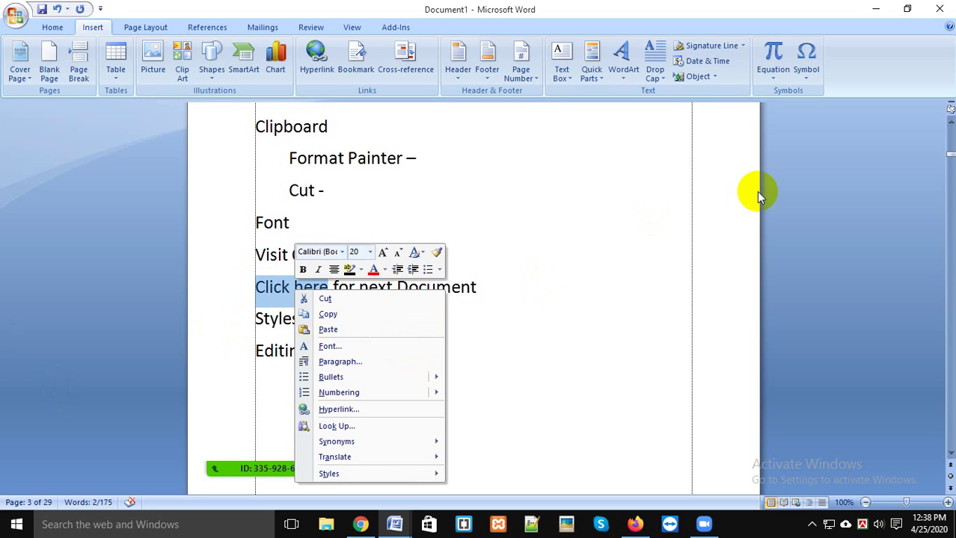
pyautogui.click(336, 409)
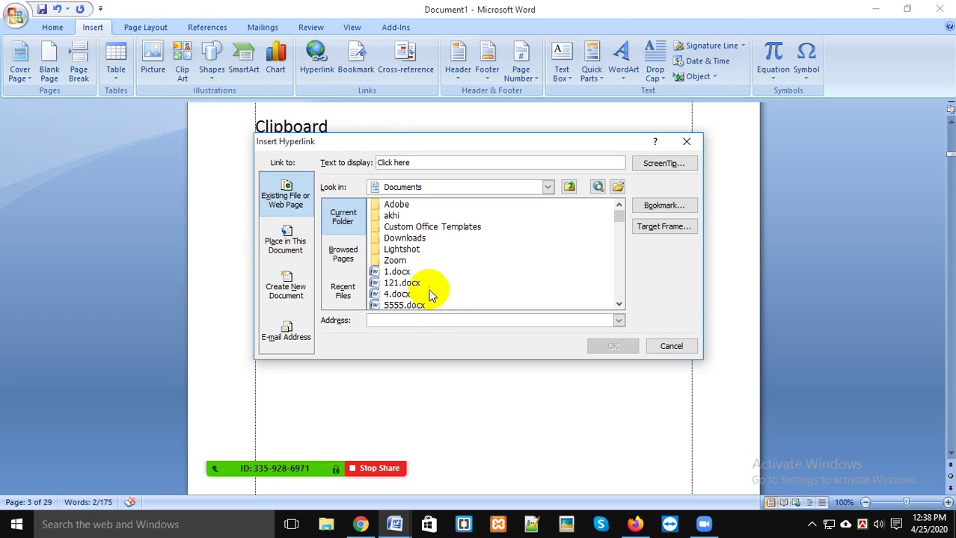
pyautogui.click(549, 187)
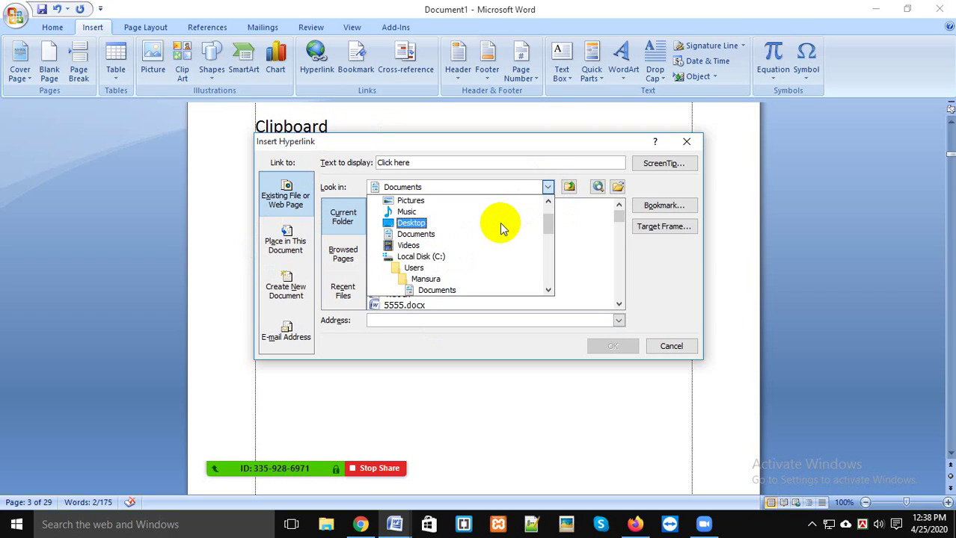
pyautogui.click(499, 223)
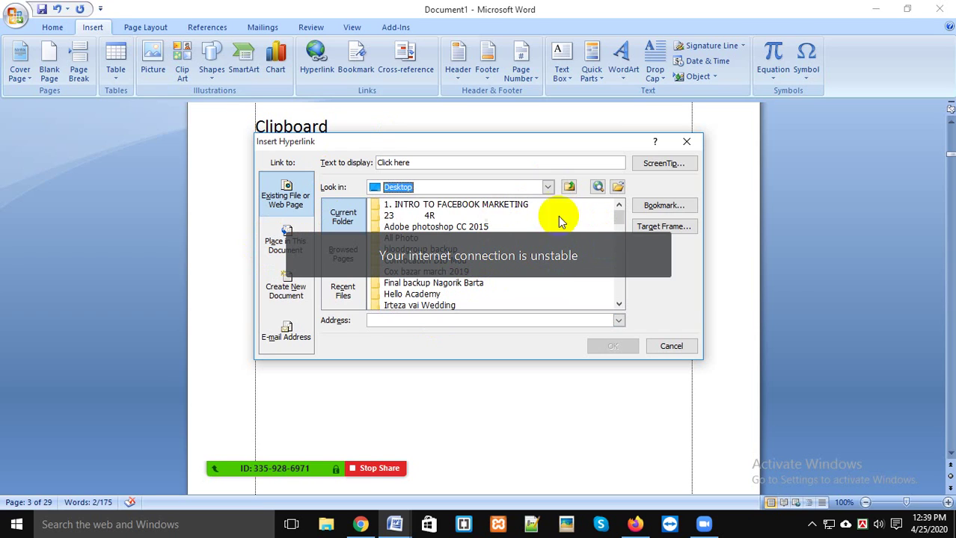
pyautogui.click(470, 228)
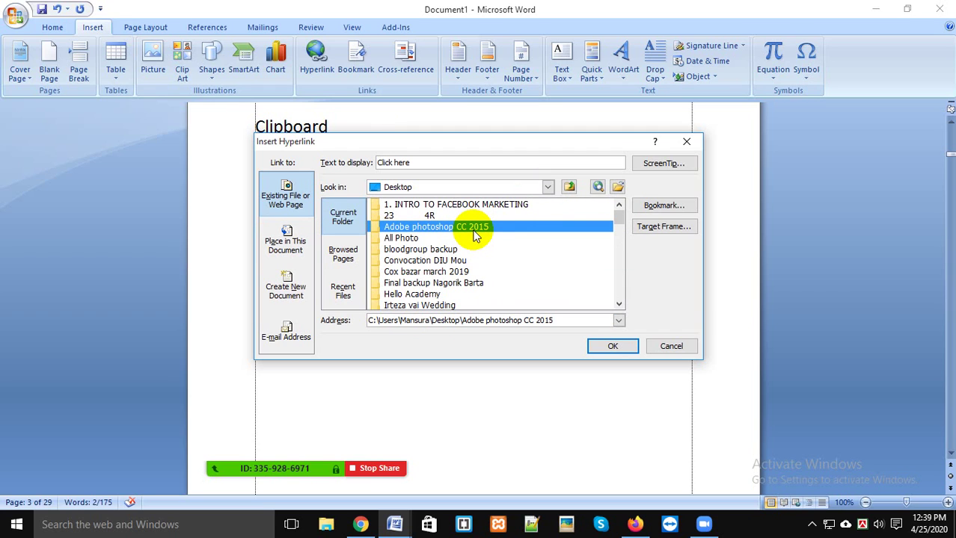
pyautogui.moveTo(619, 217); pyautogui.dragTo(625, 260)
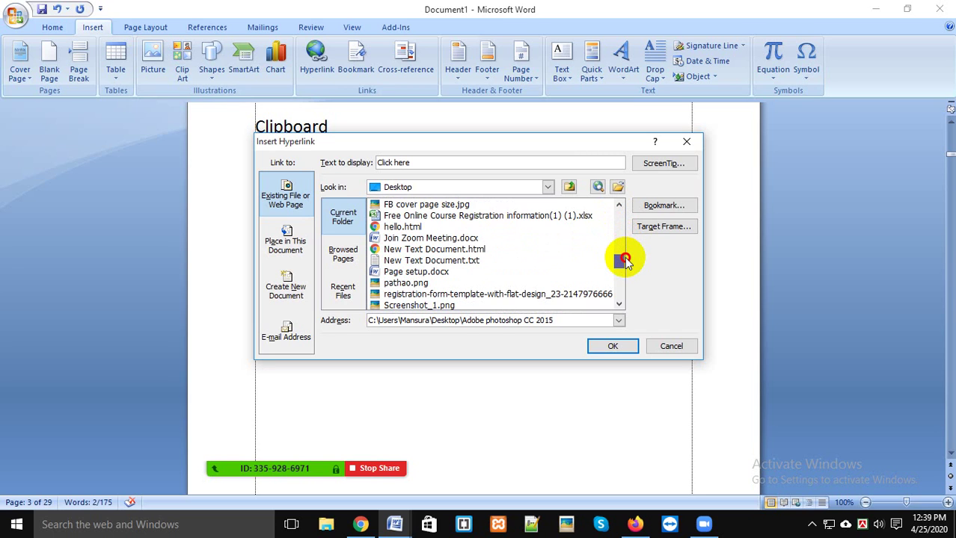
pyautogui.click(413, 238)
pyautogui.click(610, 347)
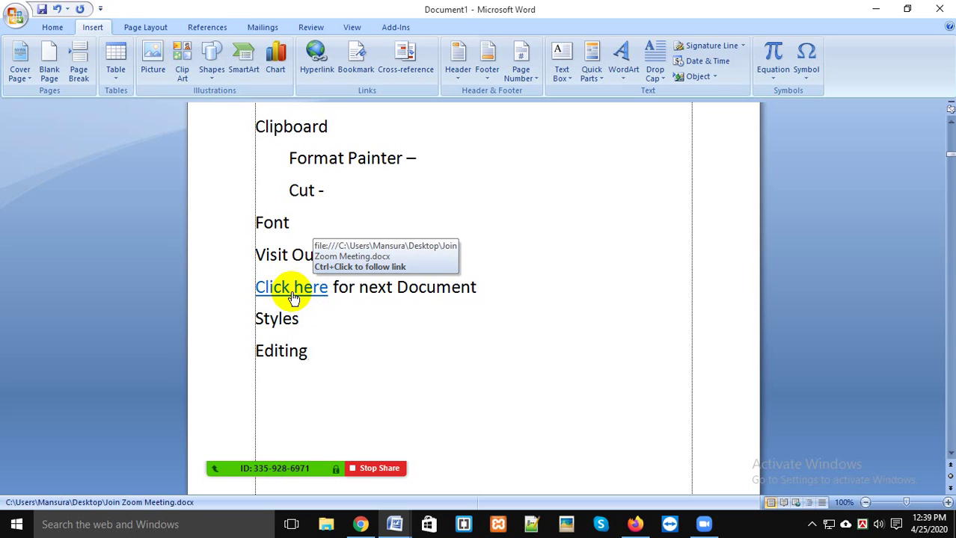
# Step: Follow the 'Click here' link past the security notice, view Join Zoom Meeting.docx, then close it
pyautogui.keyDown('ctrl'); pyautogui.click(292, 295); pyautogui.keyUp('ctrl')
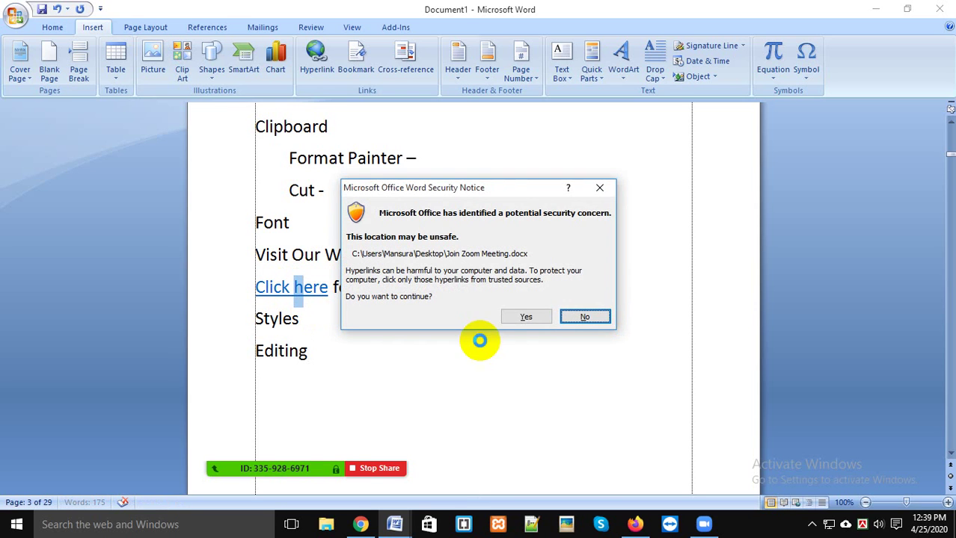
pyautogui.click(526, 318)
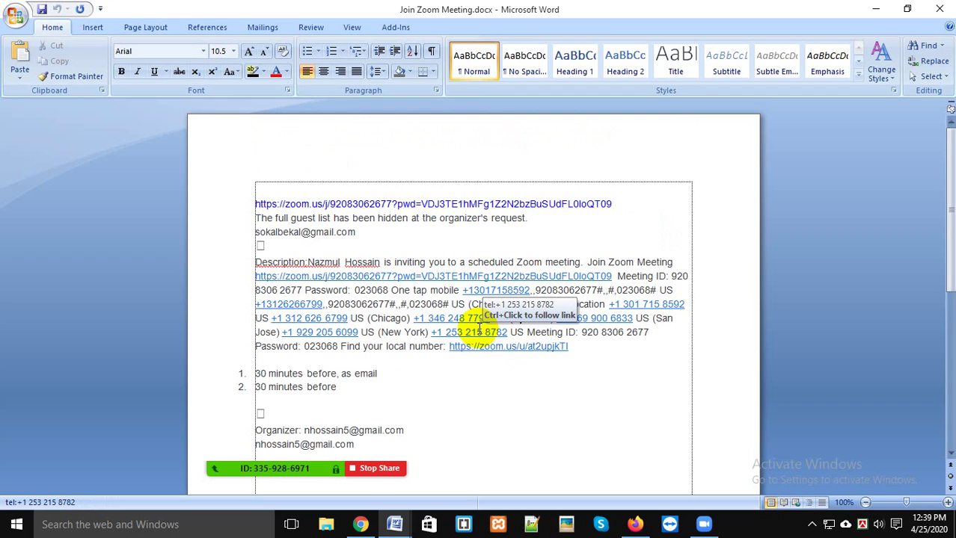
pyautogui.click(412, 374)
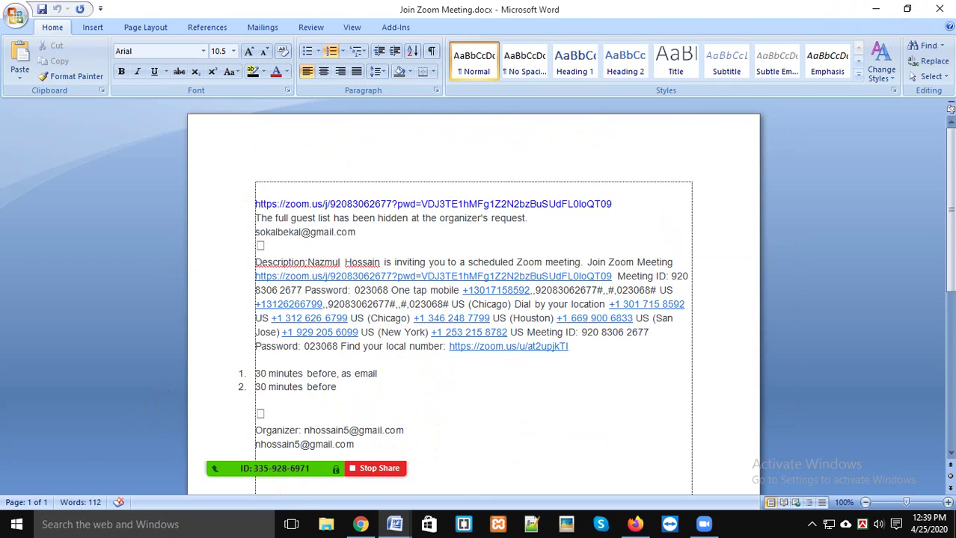
pyautogui.click(938, 9)
pyautogui.click(491, 317)
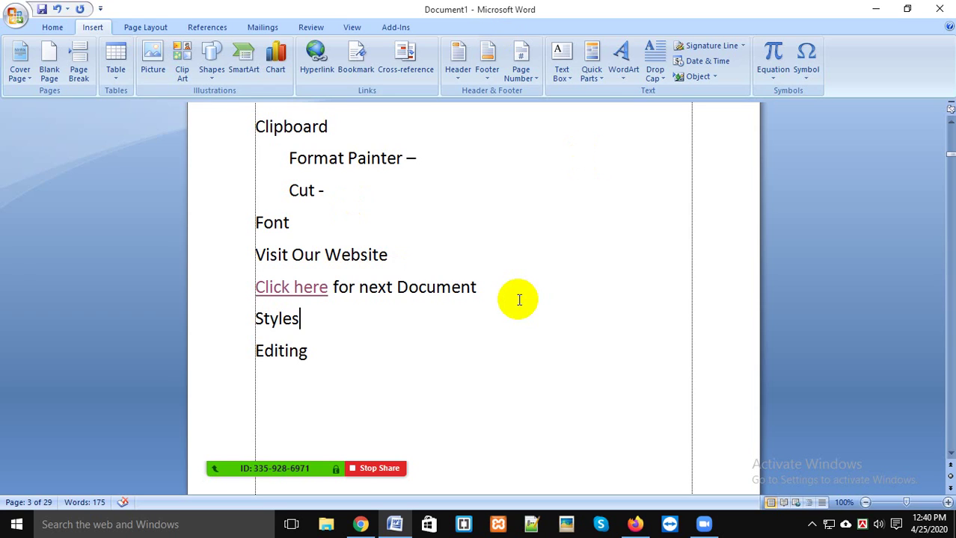
# Step: Open the Cross-reference dialog and close it without inserting anything
pyautogui.click(712, 532)
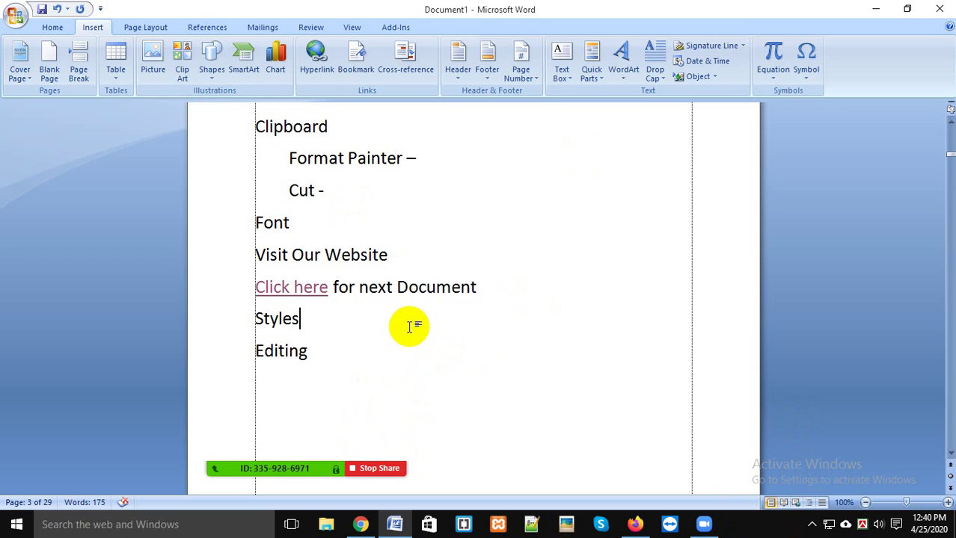
pyautogui.scroll(1, 416, 315)
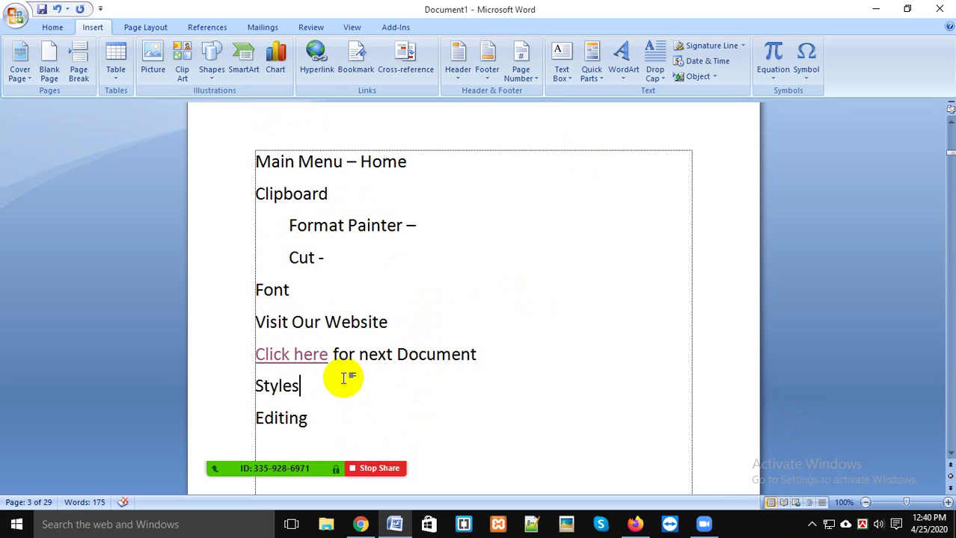
pyautogui.click(417, 72)
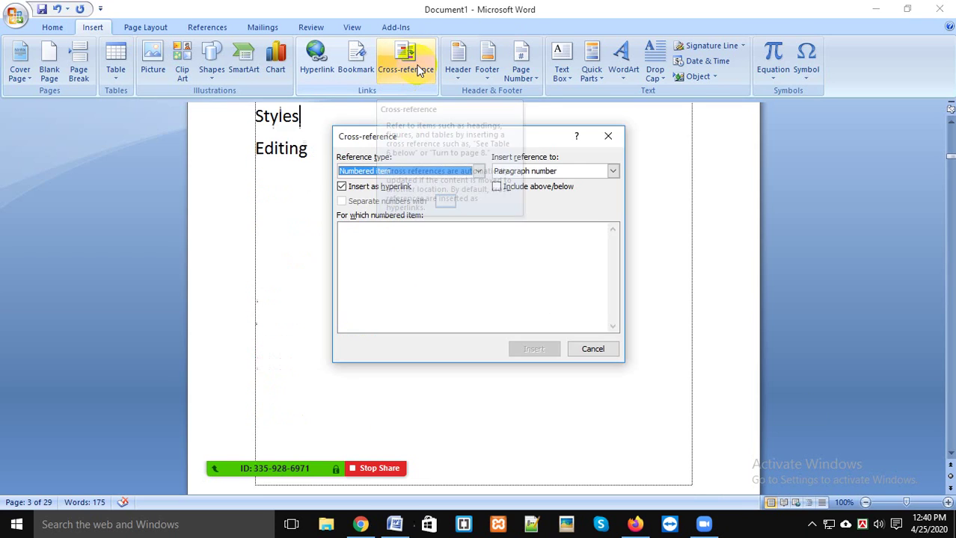
pyautogui.click(607, 137)
# Step: Switch to the Home tab, open and dismiss the Office button's recent documents list
pyautogui.scroll(5, 449, 355)
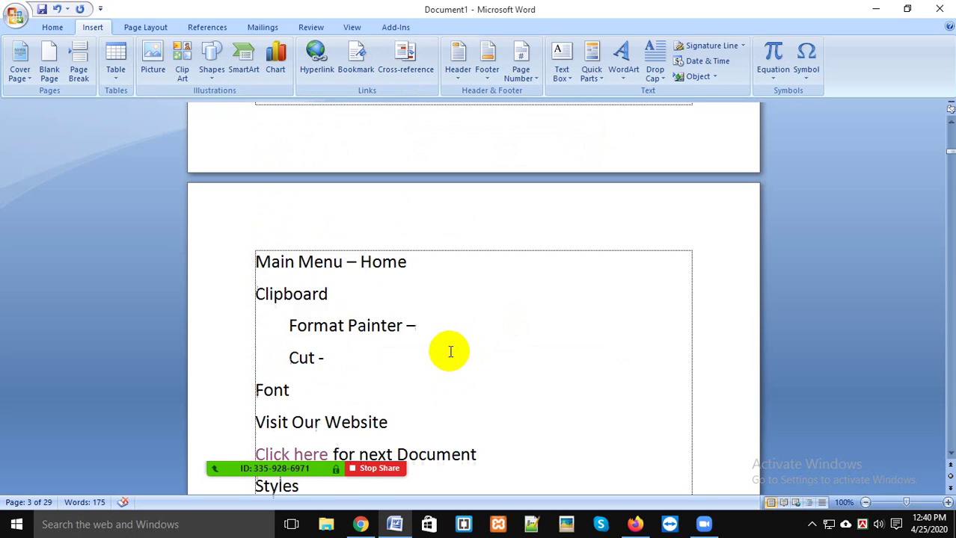
pyautogui.click(53, 27)
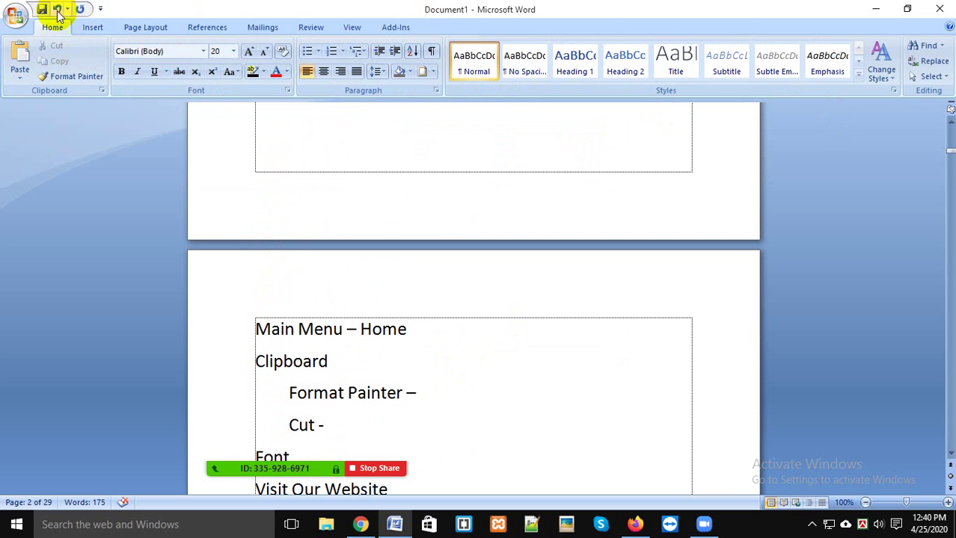
pyautogui.click(14, 16)
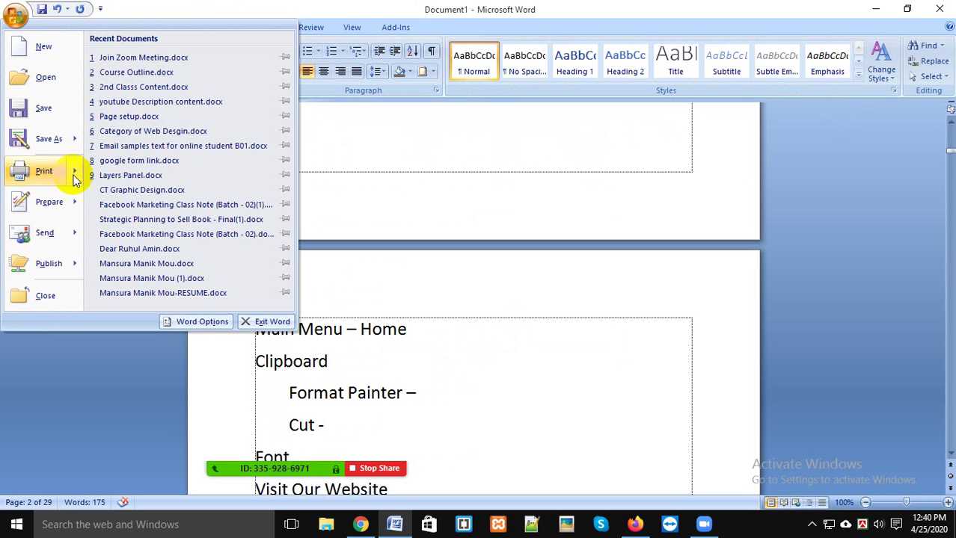
pyautogui.click(343, 378)
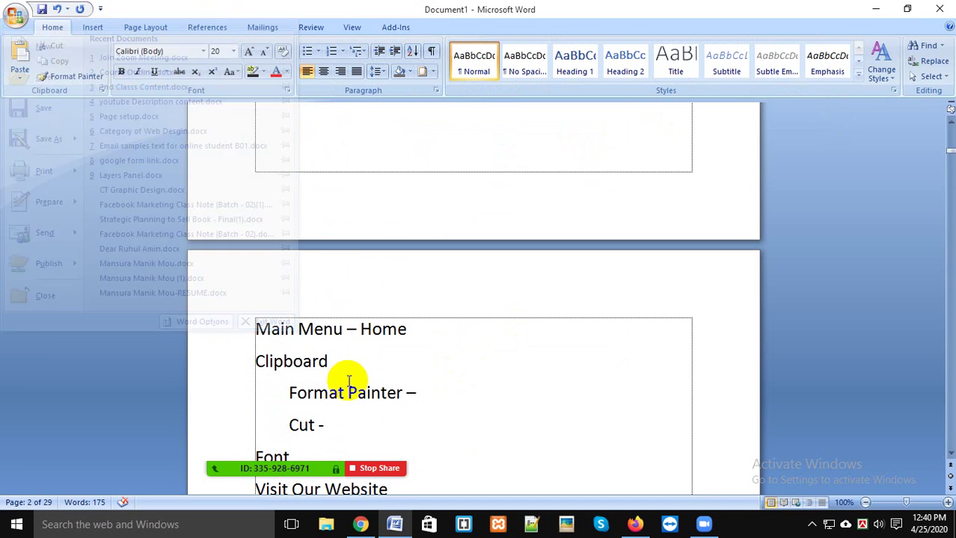
pyautogui.scroll(2, 374, 299)
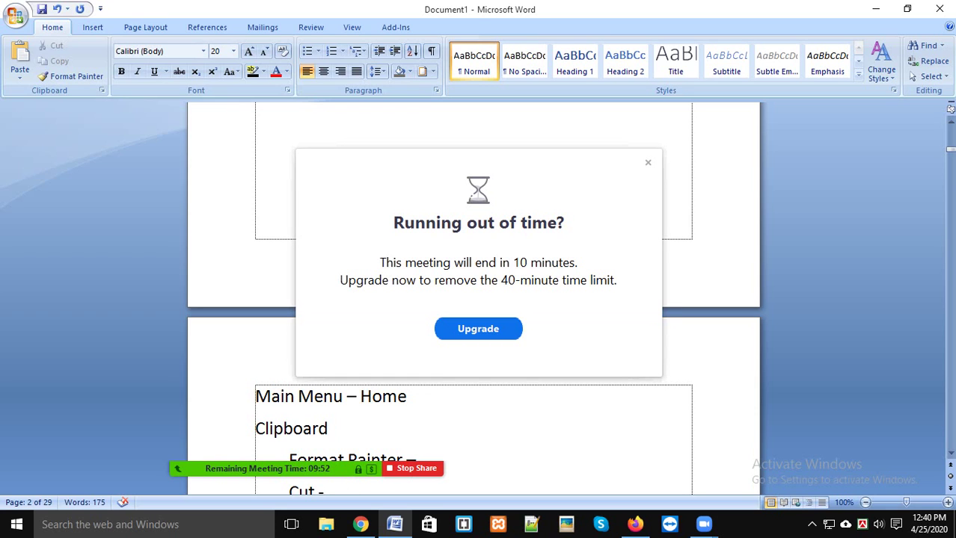
# Step: Dismiss the meeting time-limit warning, open group chat from More, and stop sharing the screen
pyautogui.click(648, 163)
pyautogui.moveTo(496, 437)
pyautogui.click(594, 438)
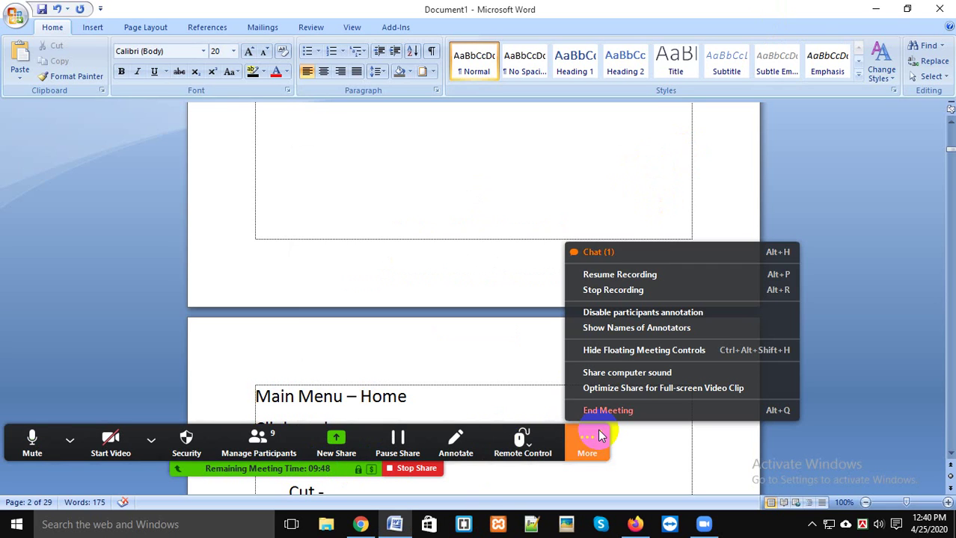
pyautogui.click(624, 250)
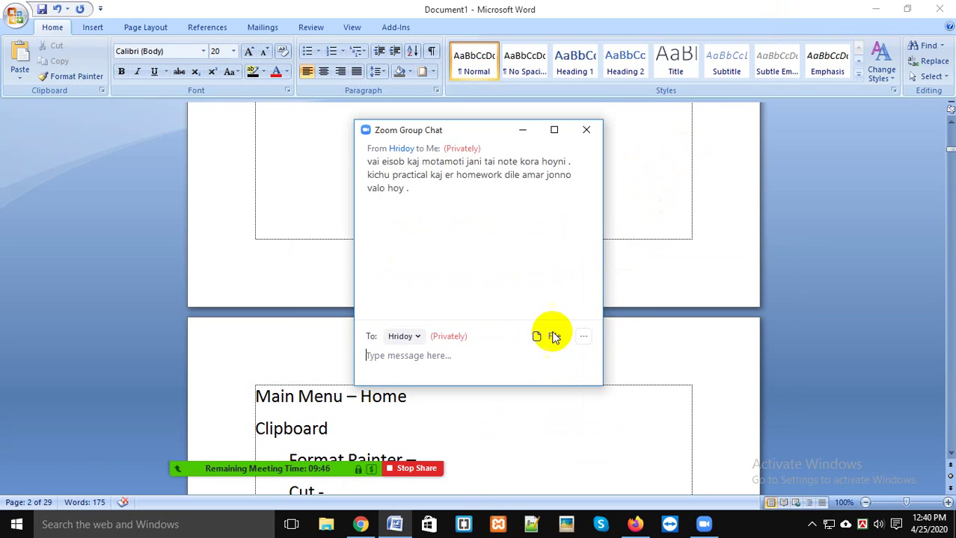
pyautogui.click(408, 468)
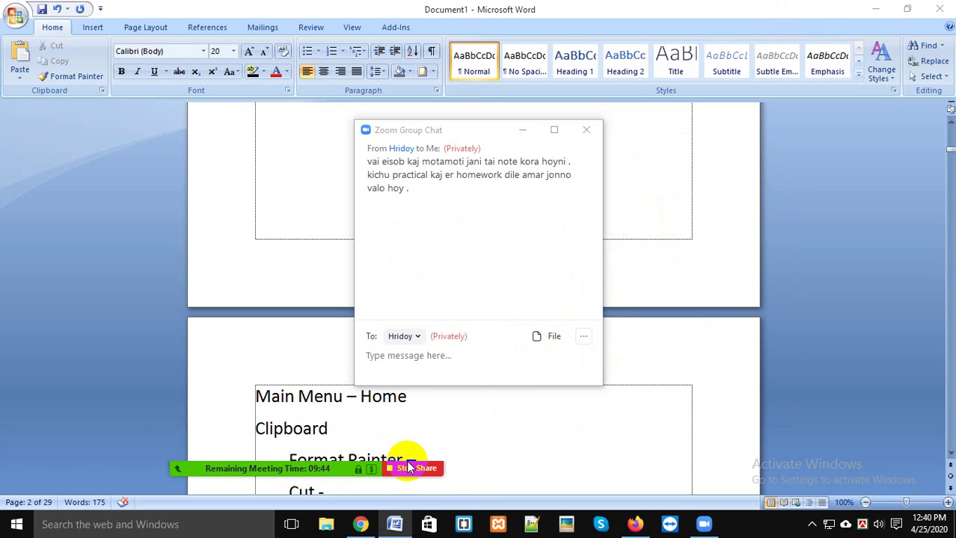
pyautogui.click(413, 469)
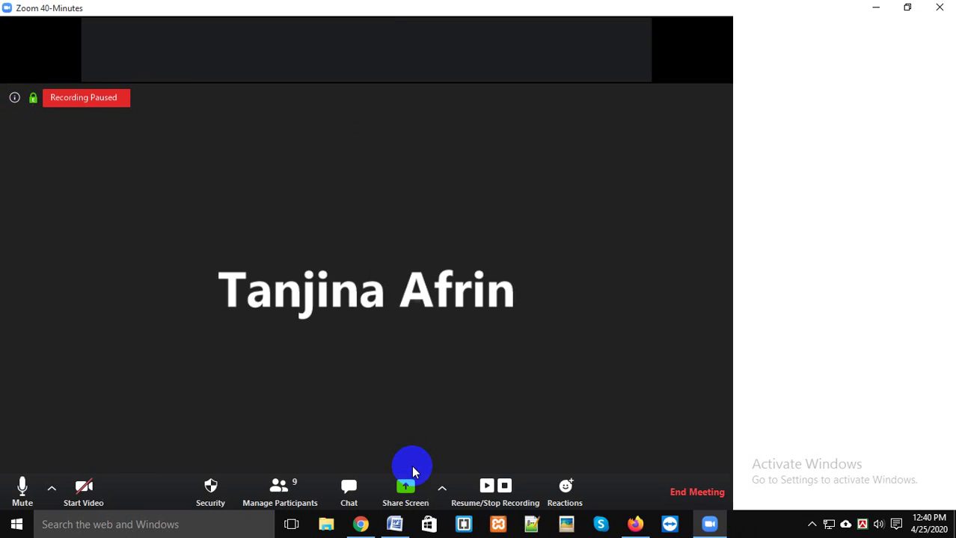
# Step: Bring the Zoom meeting window forward from the system tray and show the nine-person participants list
pyautogui.click(811, 525)
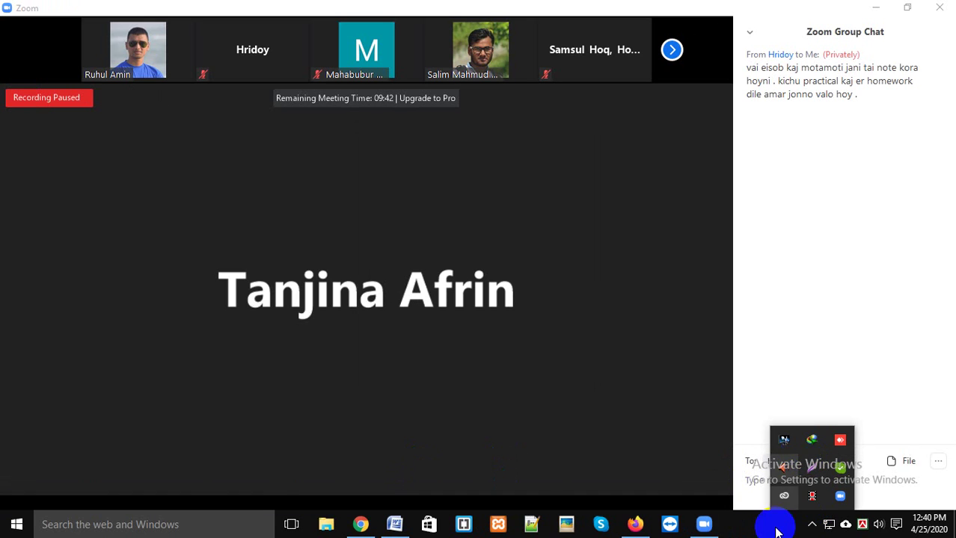
pyautogui.click(500, 323)
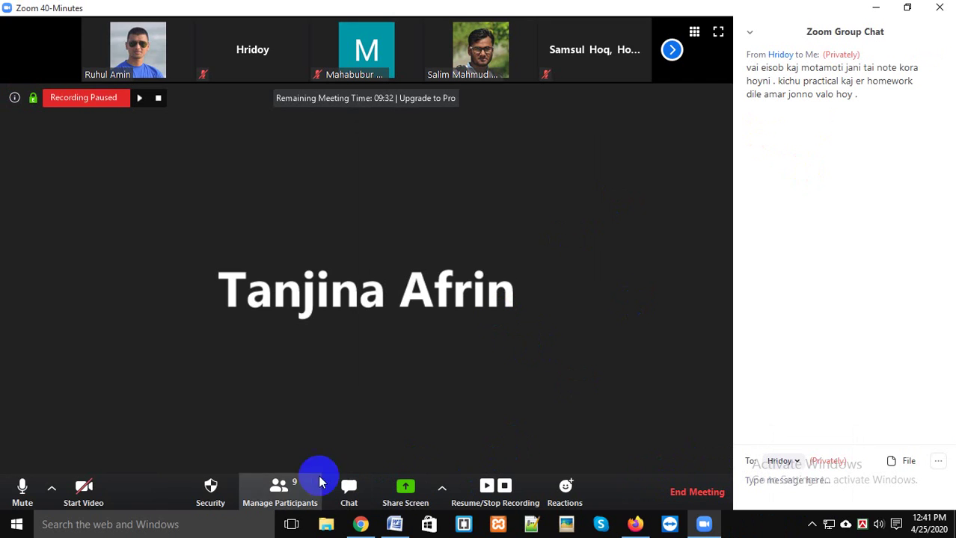
pyautogui.click(278, 487)
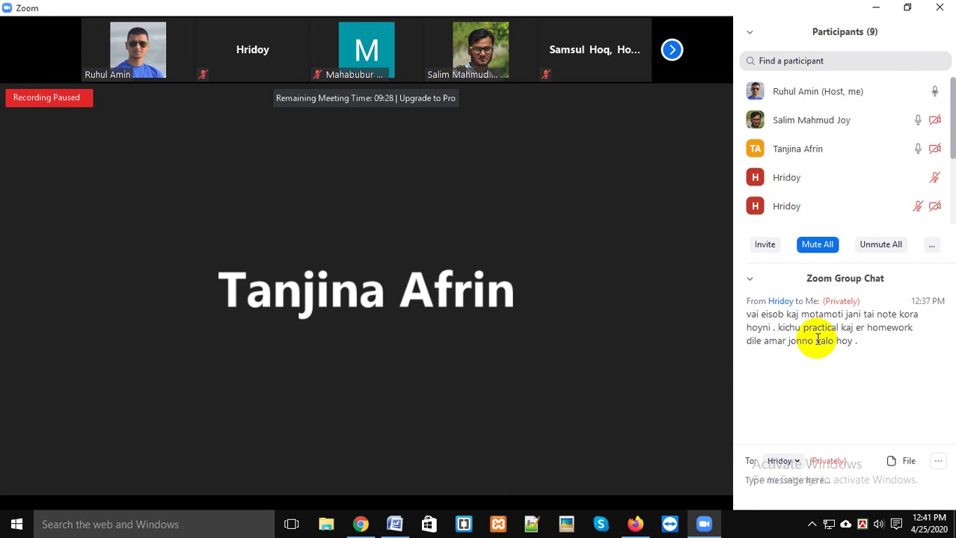
pyautogui.moveTo(806, 207)
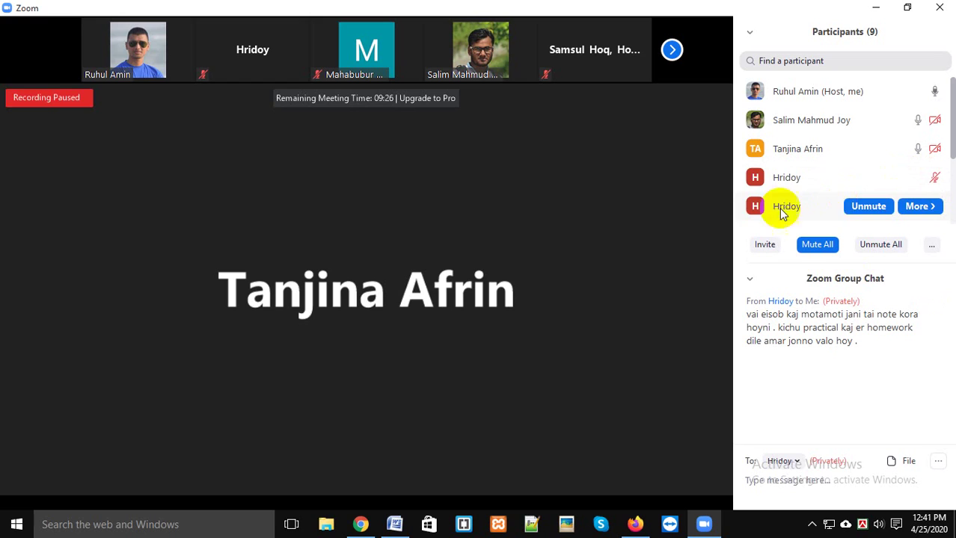
pyautogui.scroll(-3, 806, 202)
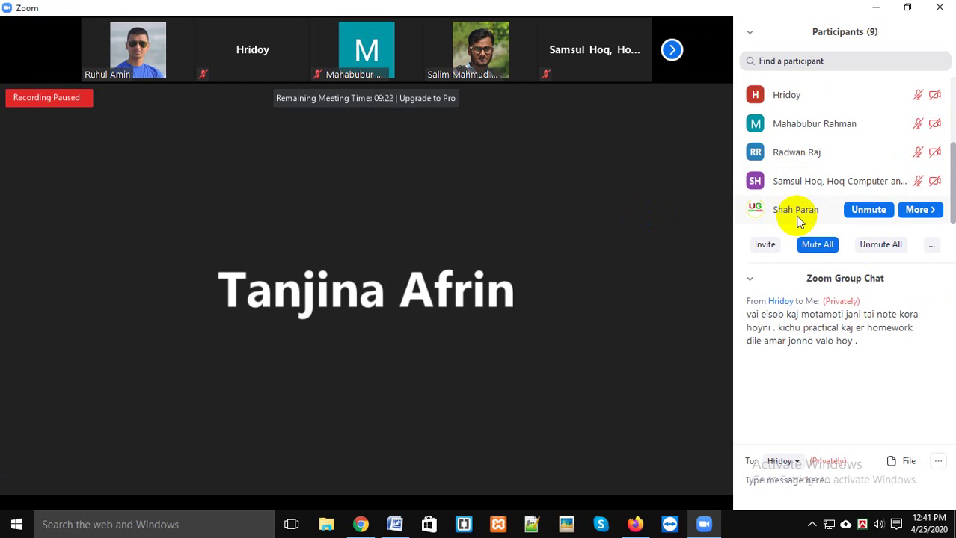
pyautogui.scroll(3, 800, 217)
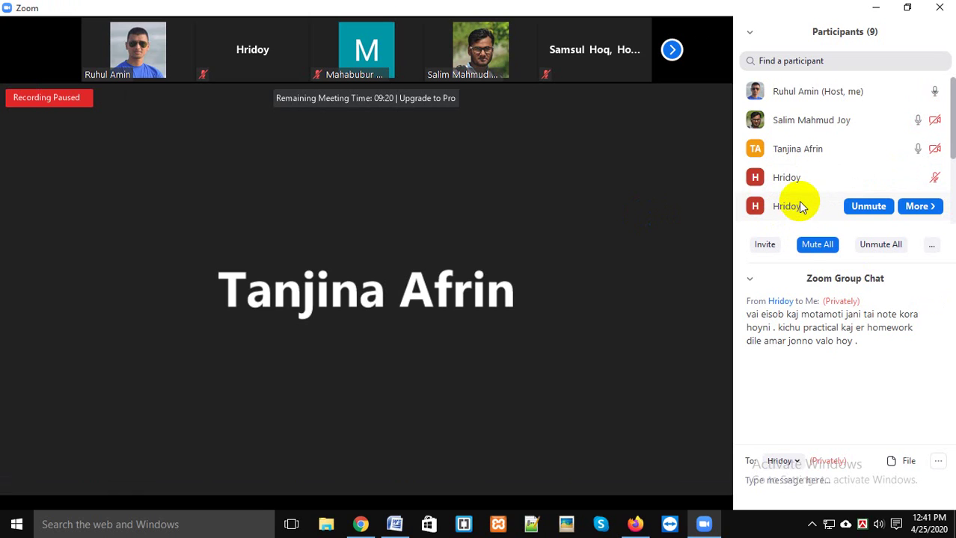
pyautogui.scroll(-3, 802, 207)
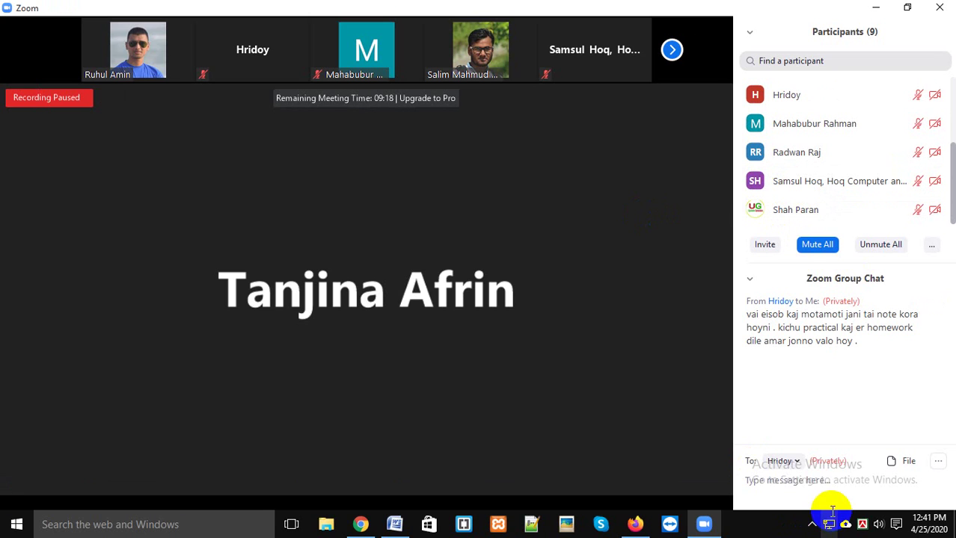
pyautogui.click(811, 526)
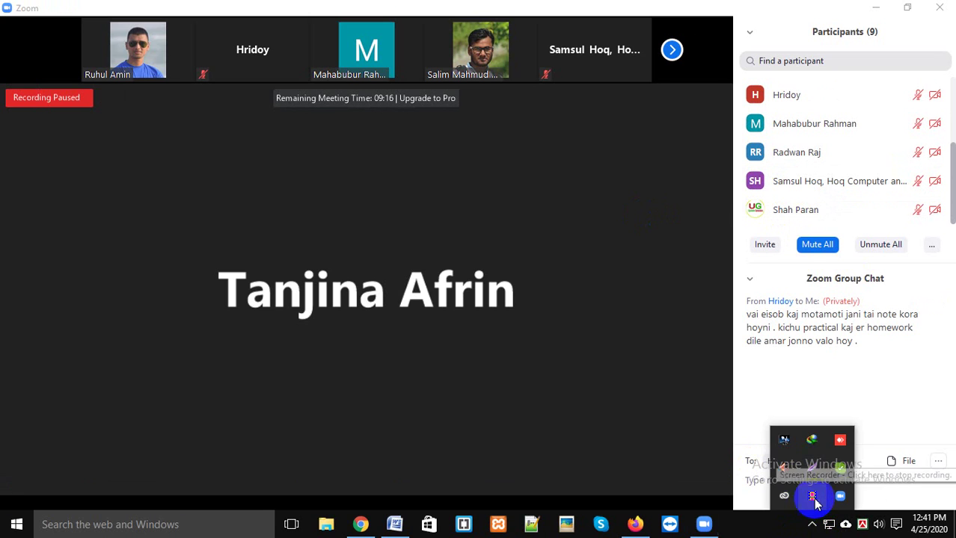